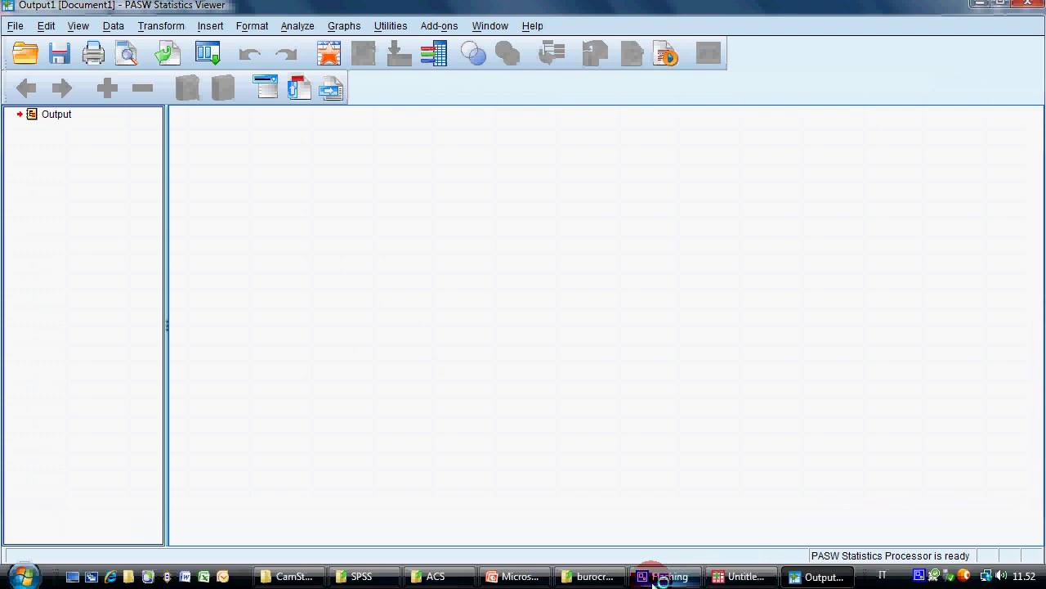
Step: Review the histogram exercise slide in PowerPoint, and open the Chart Builder from the PASW Statistics Data Editor
mouse_move(547, 580)
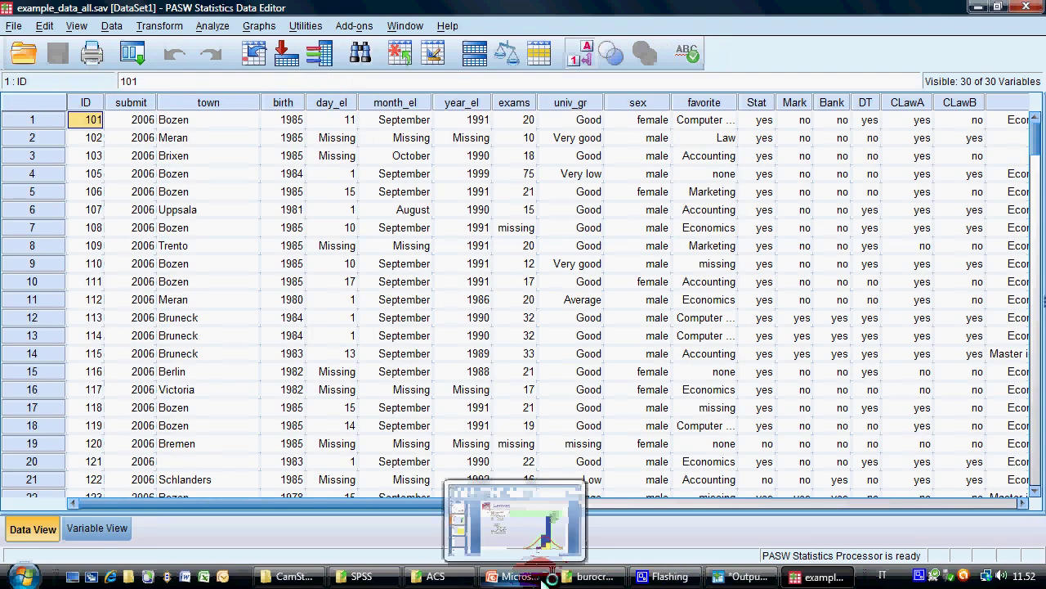
click(542, 577)
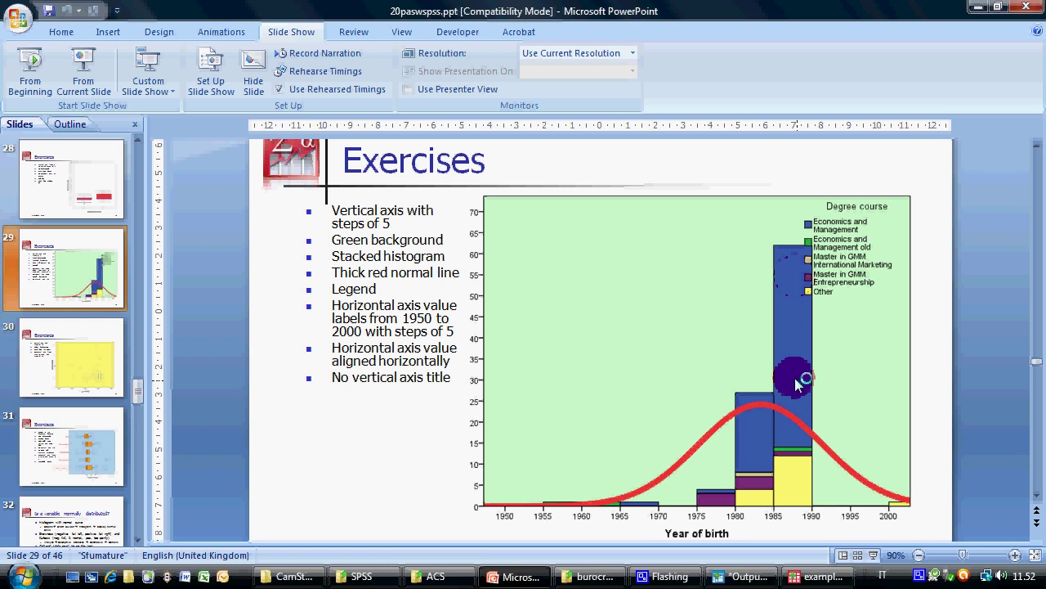
click(826, 576)
click(259, 26)
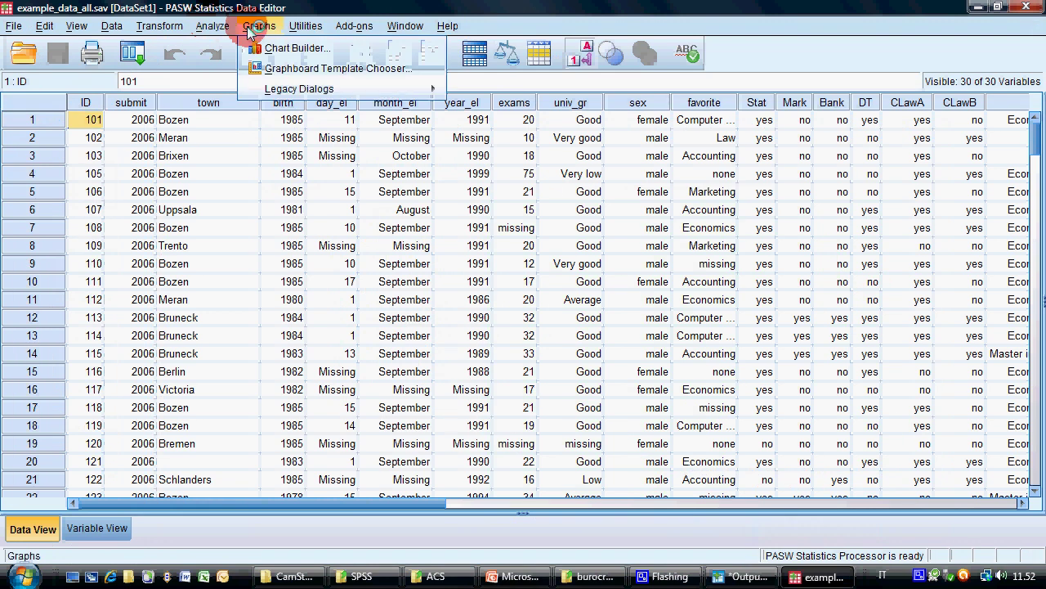
click(270, 49)
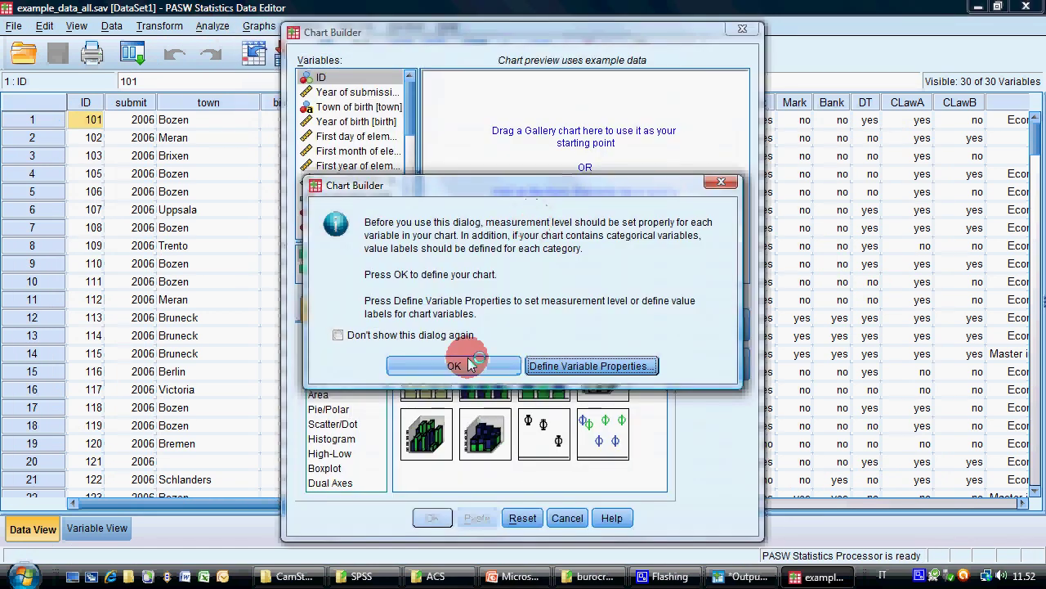
click(469, 360)
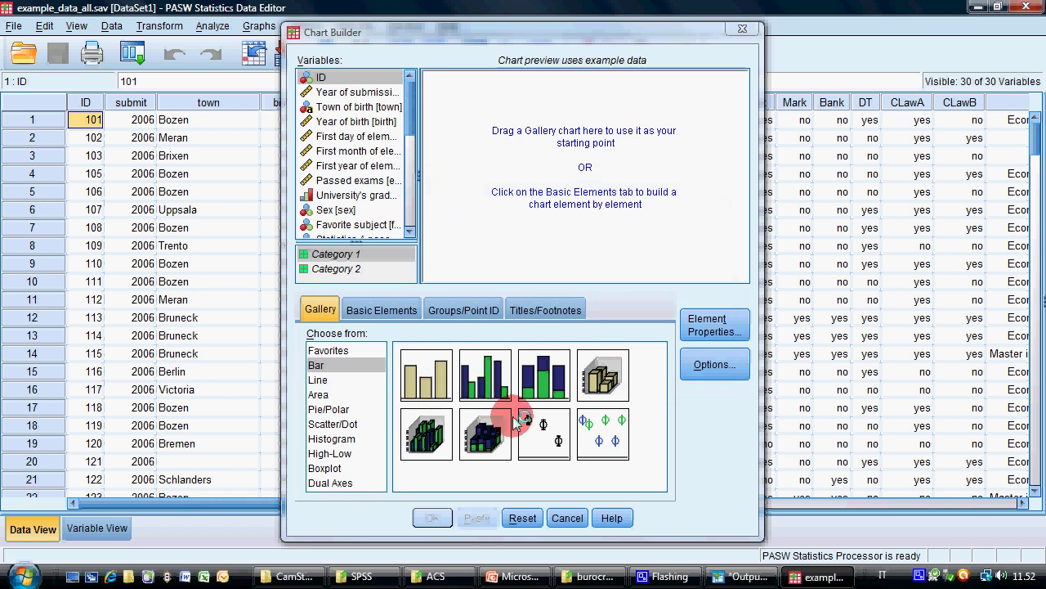
Step: Check the target chart on the exercise slide and add a stacked histogram to the Chart Builder preview
click(520, 577)
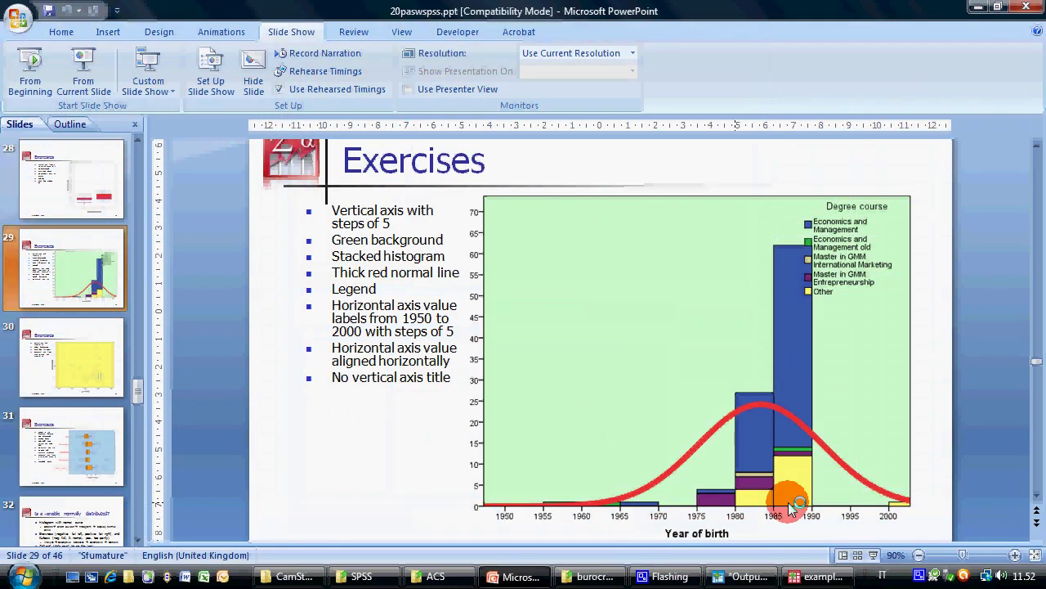
mouse_move(820, 577)
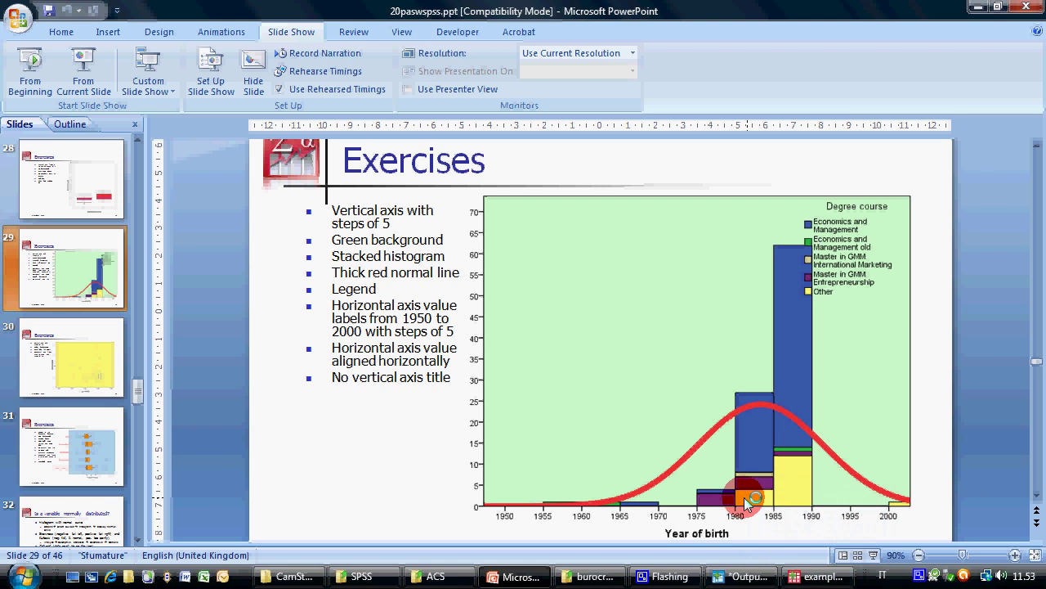
click(817, 577)
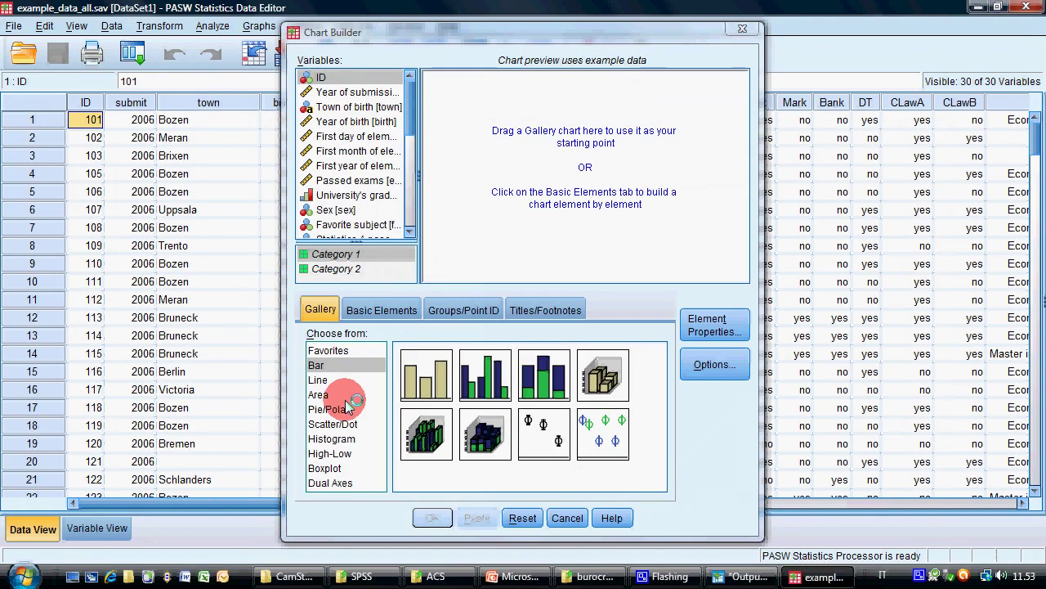
click(331, 438)
click(479, 391)
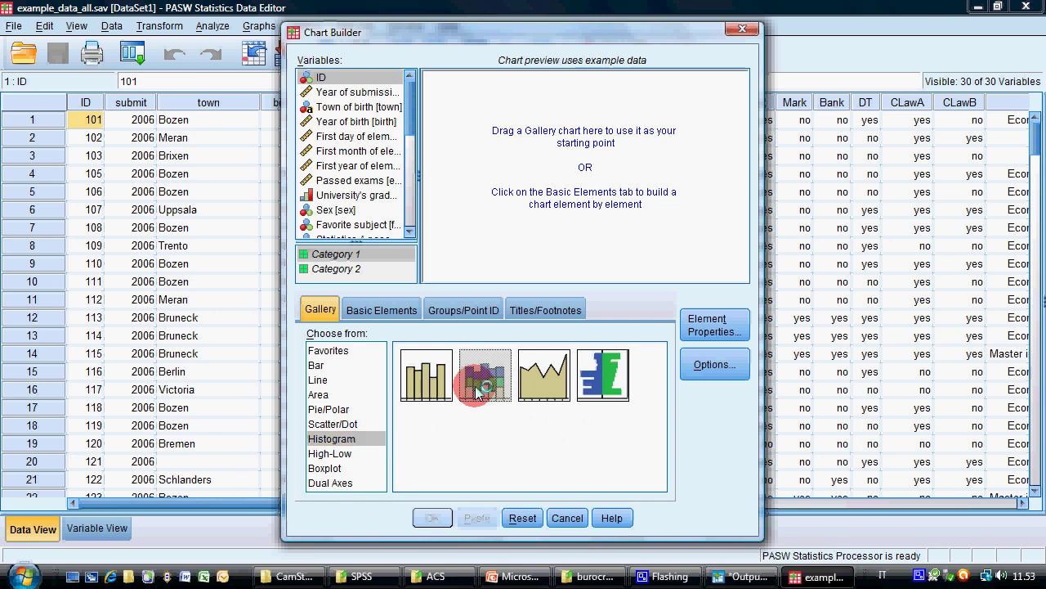
mouse_move(478, 391)
mouse_down()
mouse_move(529, 331)
mouse_move(518, 217)
mouse_up()
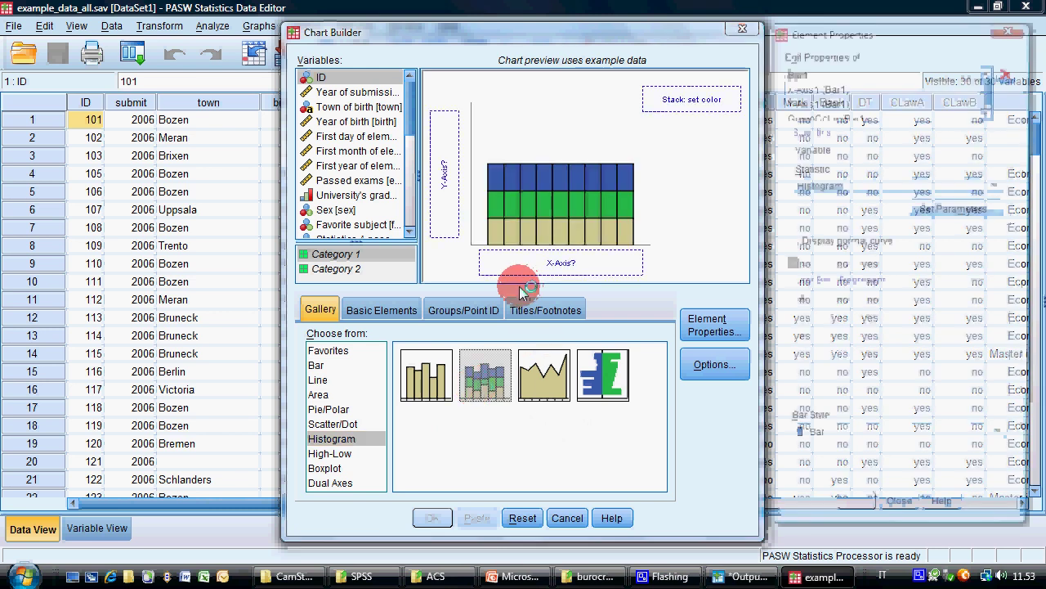
Step: Assign Year of birth to the histogram's X axis and Degree course to the stack colour
drag(474, 39, 349, 51)
drag(232, 133, 454, 272)
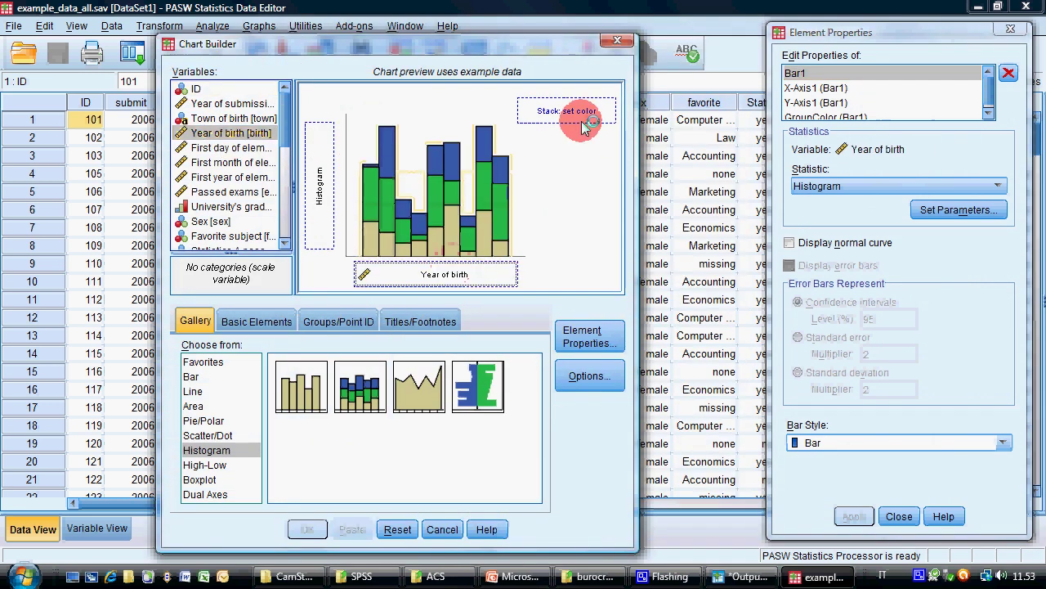
drag(285, 128, 572, 114)
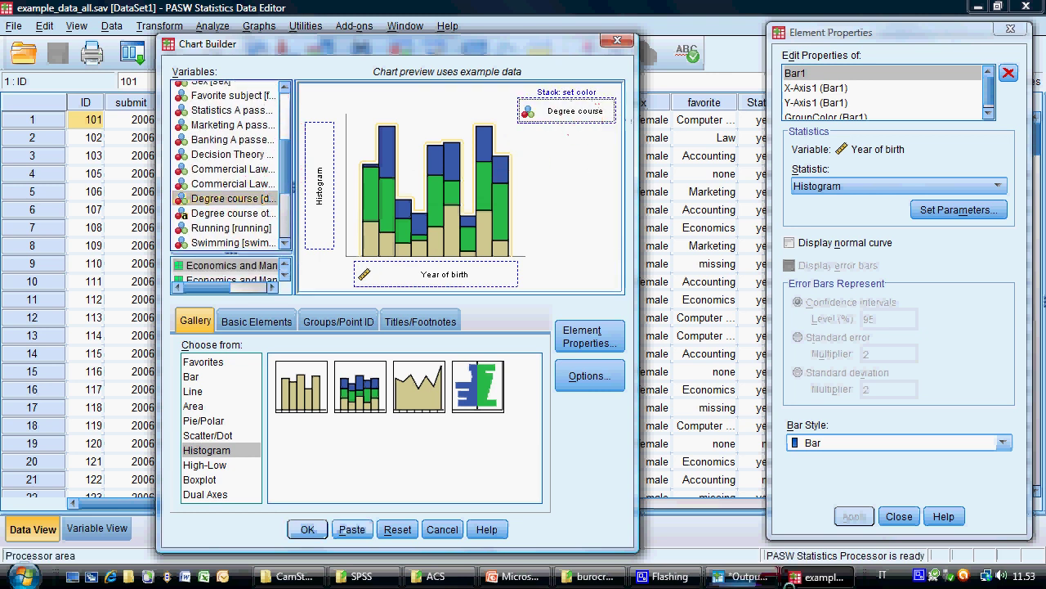
Step: Check the slide's requirements and add a normal curve to the stacked histogram
click(515, 576)
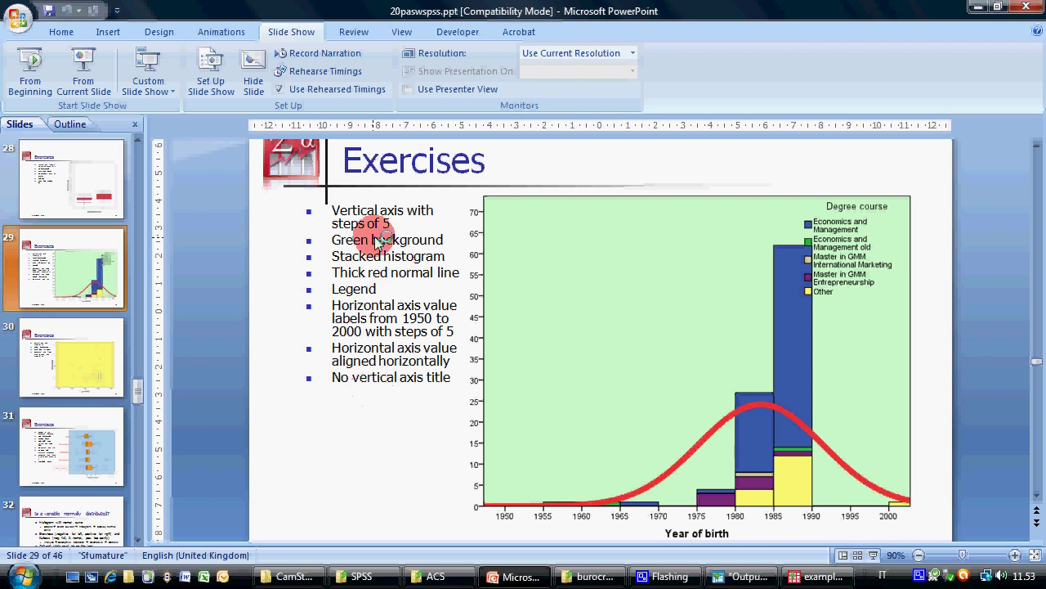
click(817, 576)
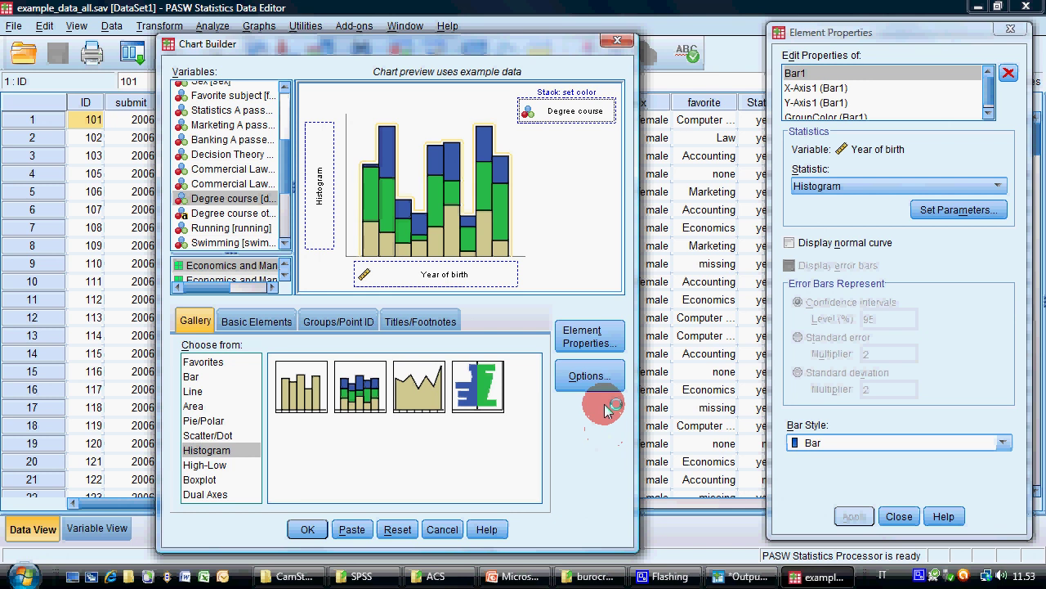
click(790, 243)
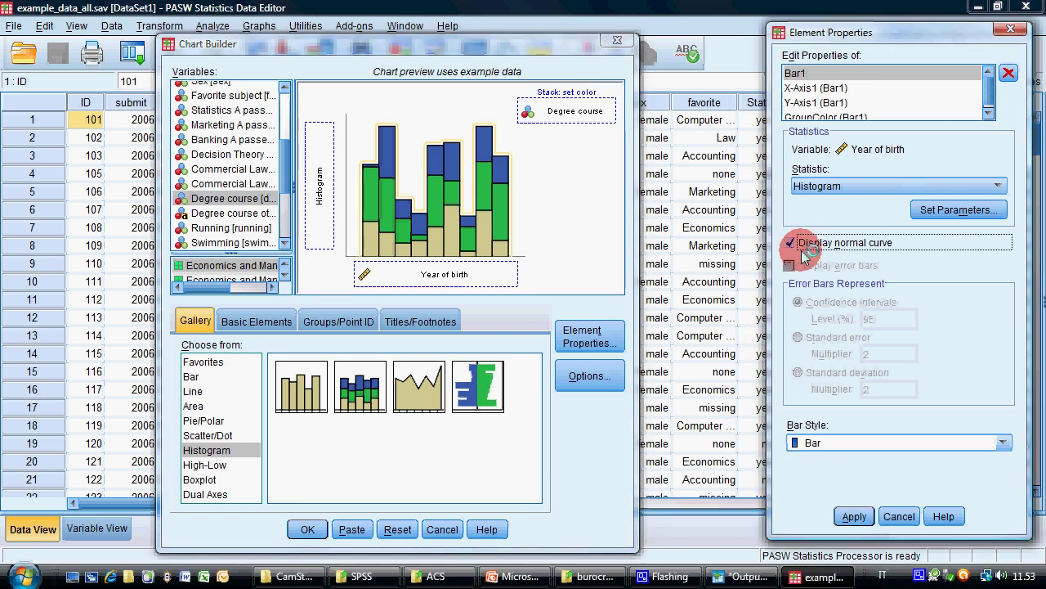
click(850, 516)
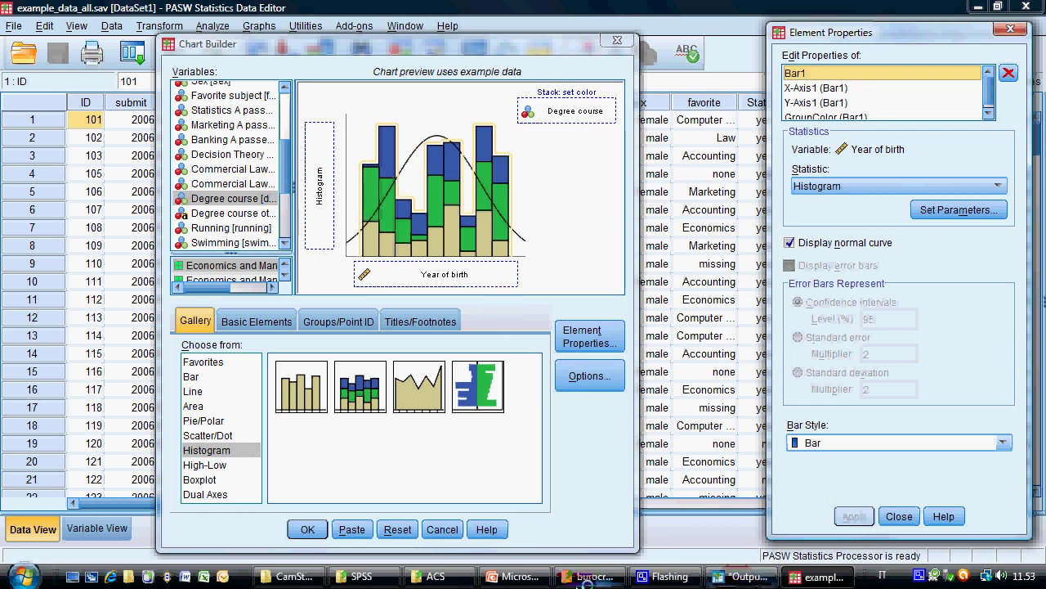
Step: Compare with the exercise slide once more and generate the stacked histogram in the output
click(515, 576)
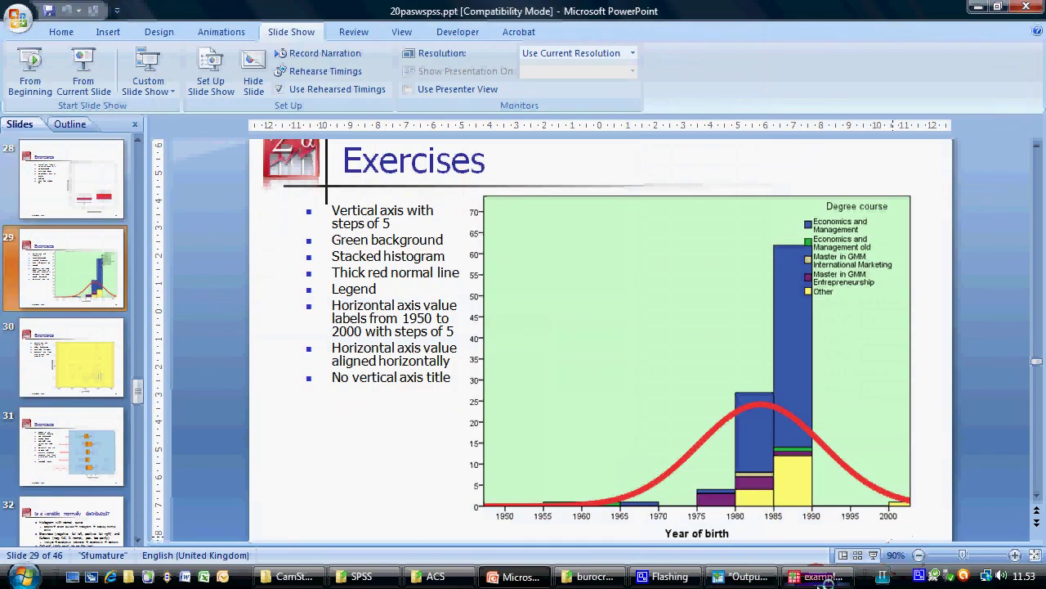
click(595, 572)
key(Return)
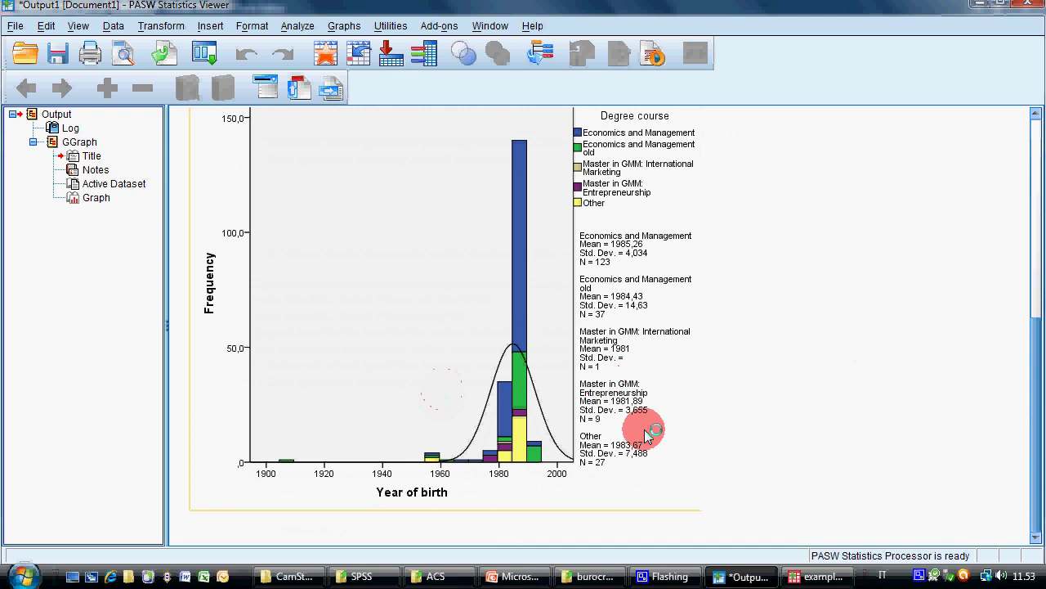
Step: Open the output histogram in the Chart Editor and widen the editor window to show the whole chart
click(524, 314)
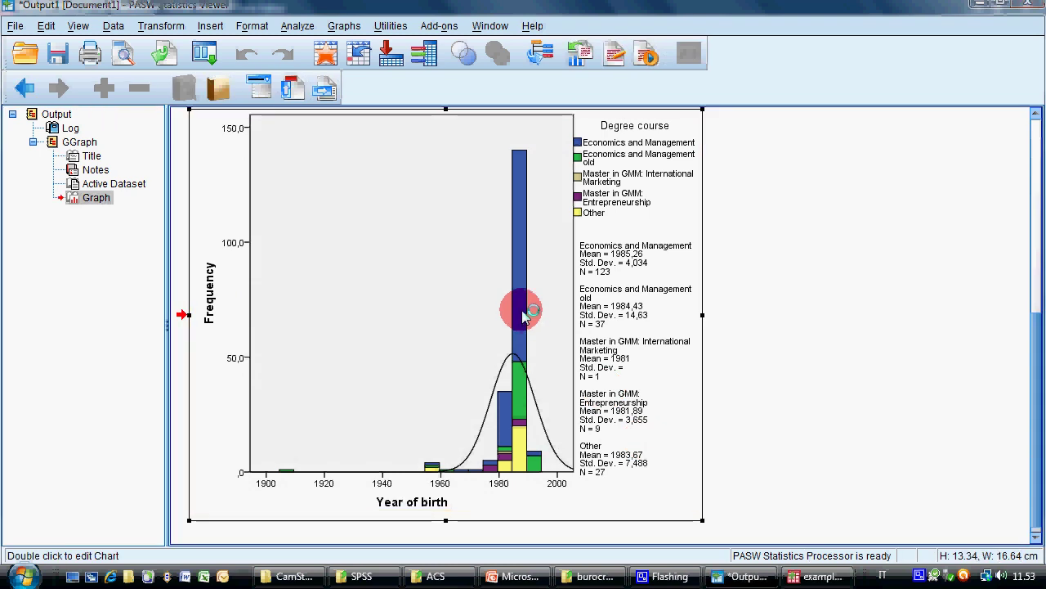
double_click(524, 315)
drag(654, 18, 603, 13)
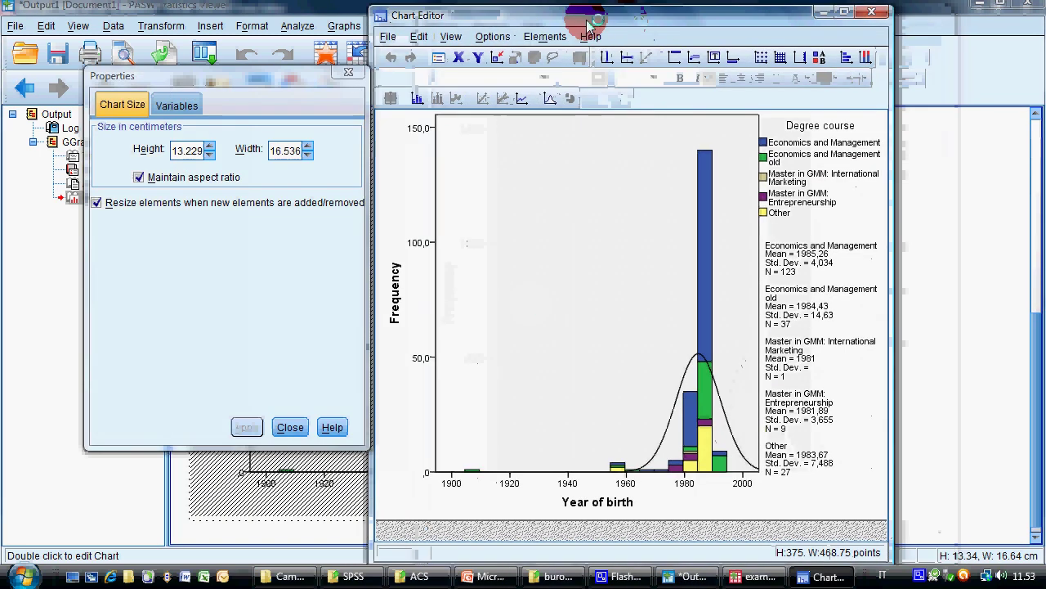
drag(906, 222, 1000, 217)
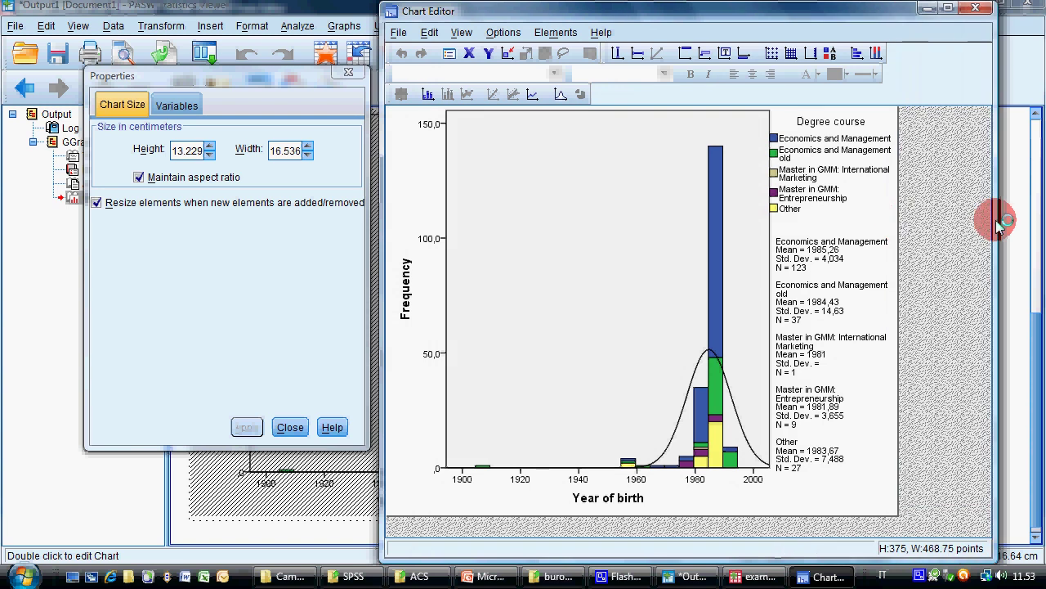
click(850, 448)
Step: Consult the exercise slide and set the vertical axis major increment to 5 in the Chart Editor
mouse_move(726, 581)
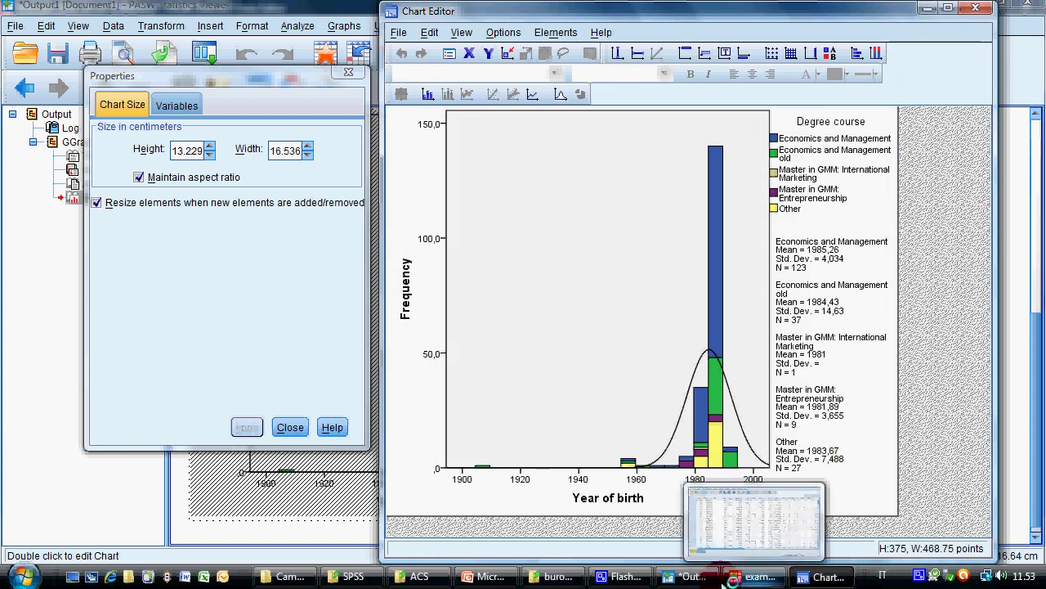
mouse_move(491, 578)
click(548, 484)
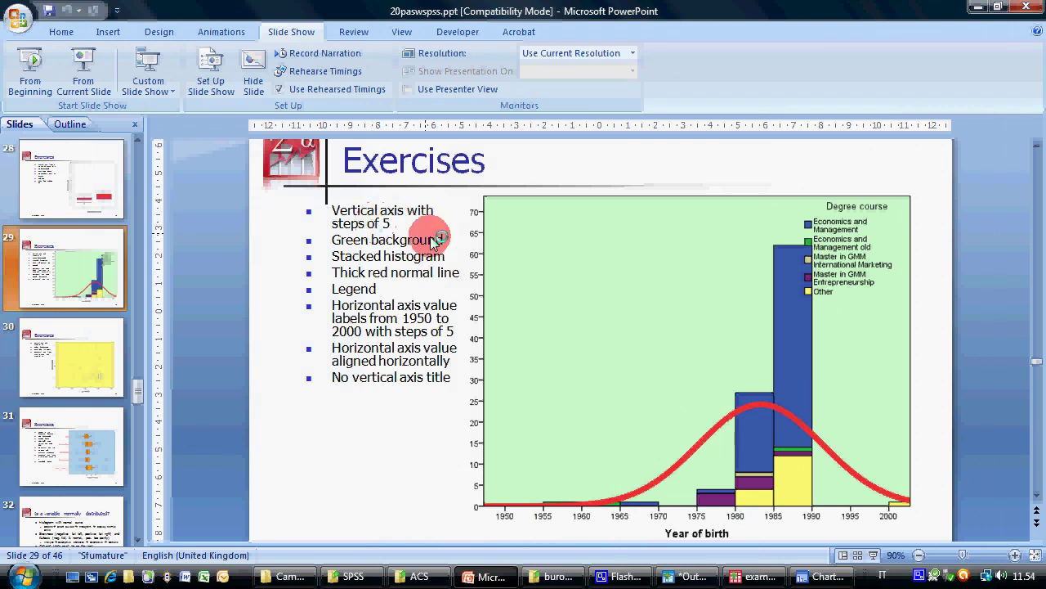
key(alt+Tab)
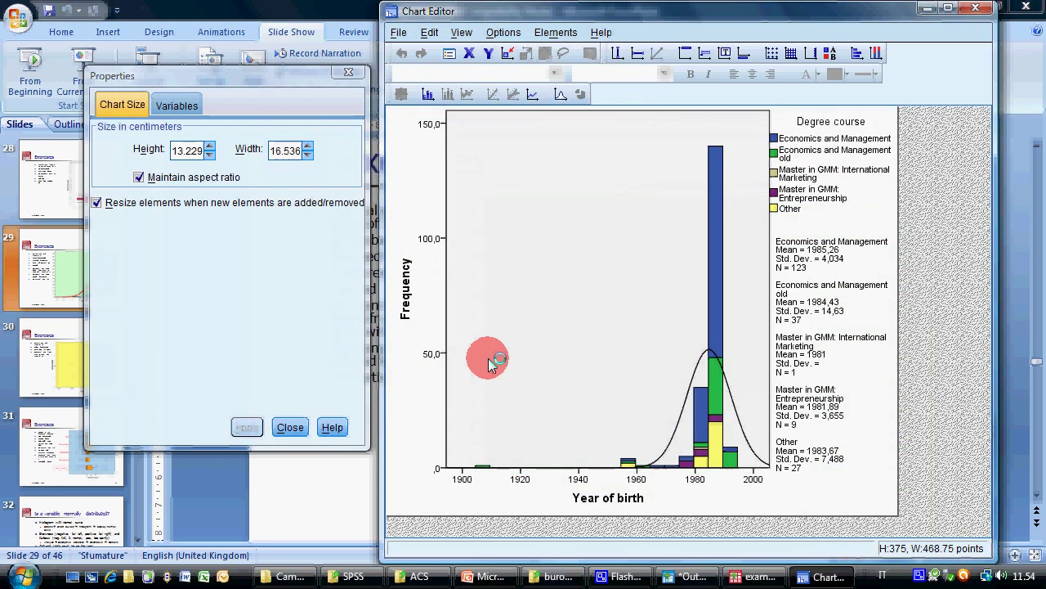
click(425, 352)
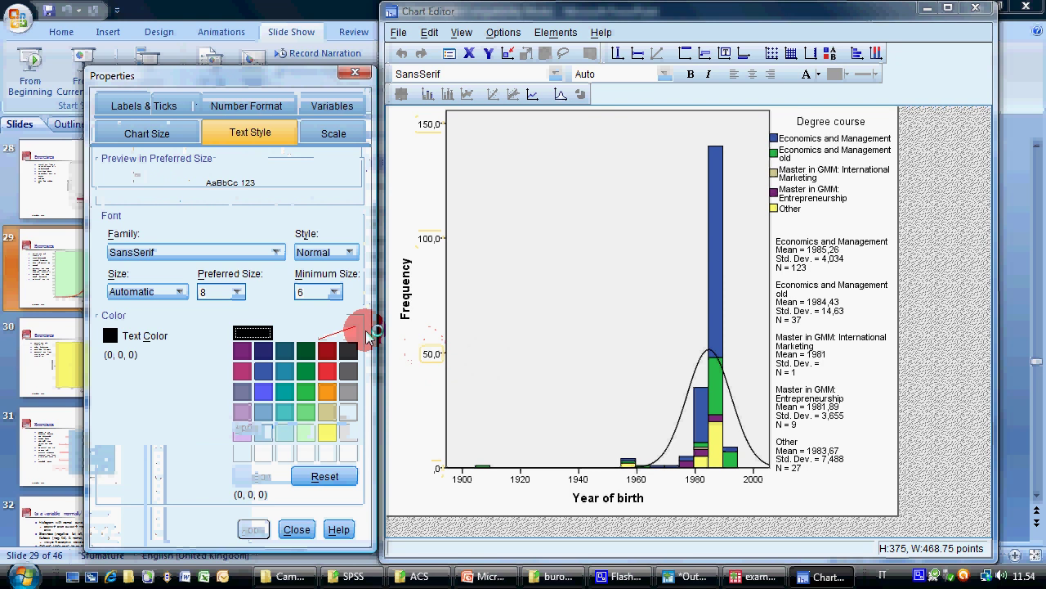
click(333, 134)
click(244, 244)
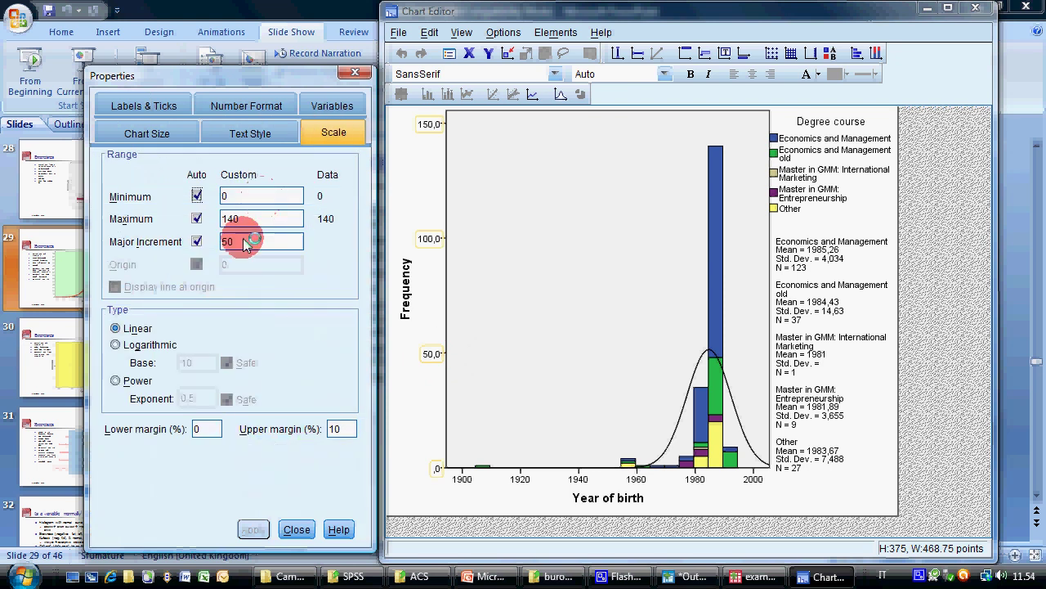
key(BackSpace)
click(196, 242)
click(255, 530)
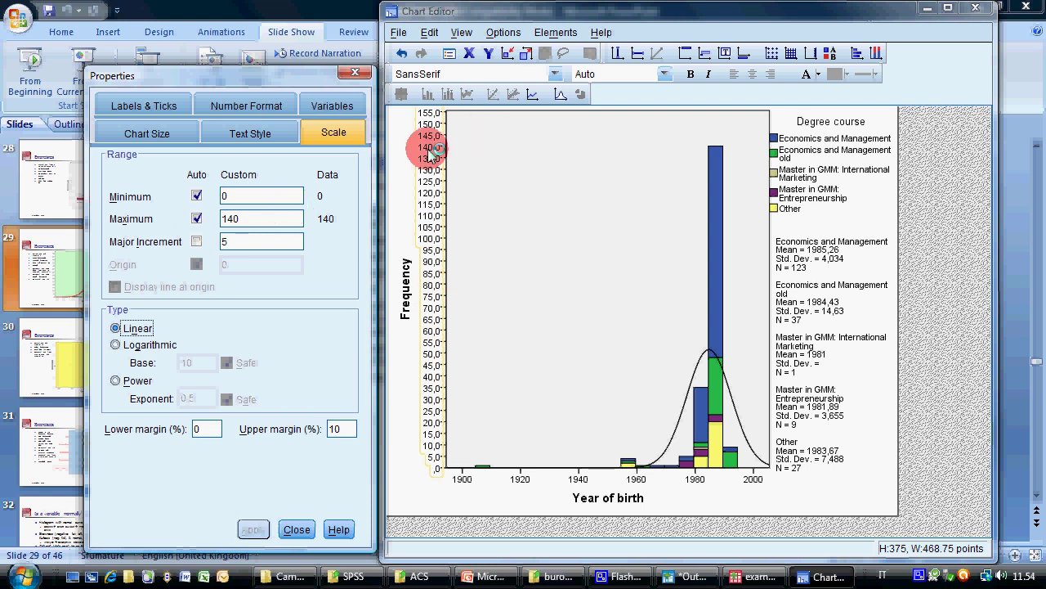
Step: Try to set the vertical axis number format to 0 decimal places
click(247, 106)
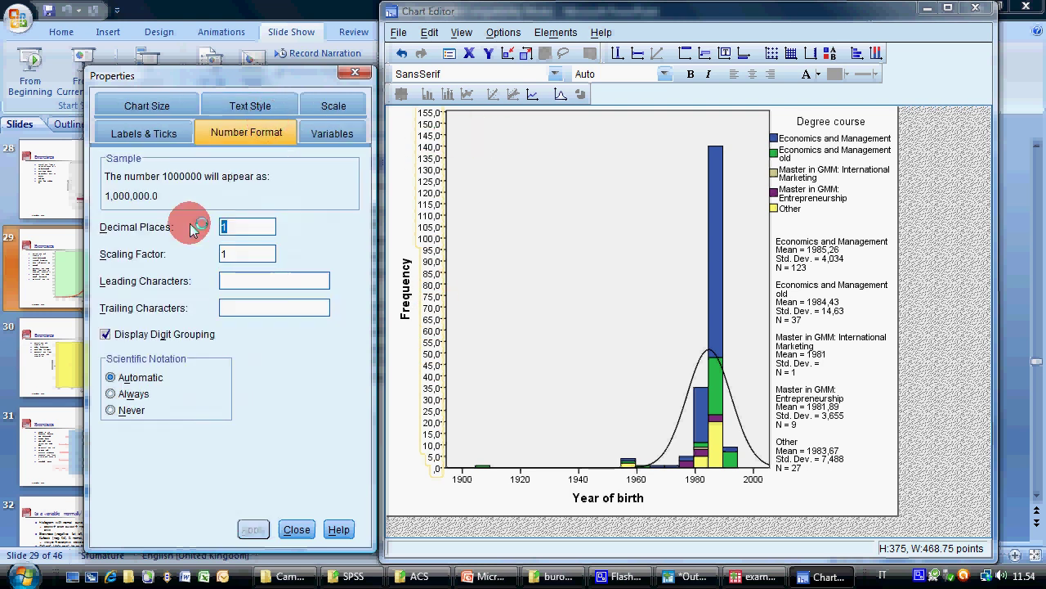
text(0)
click(233, 531)
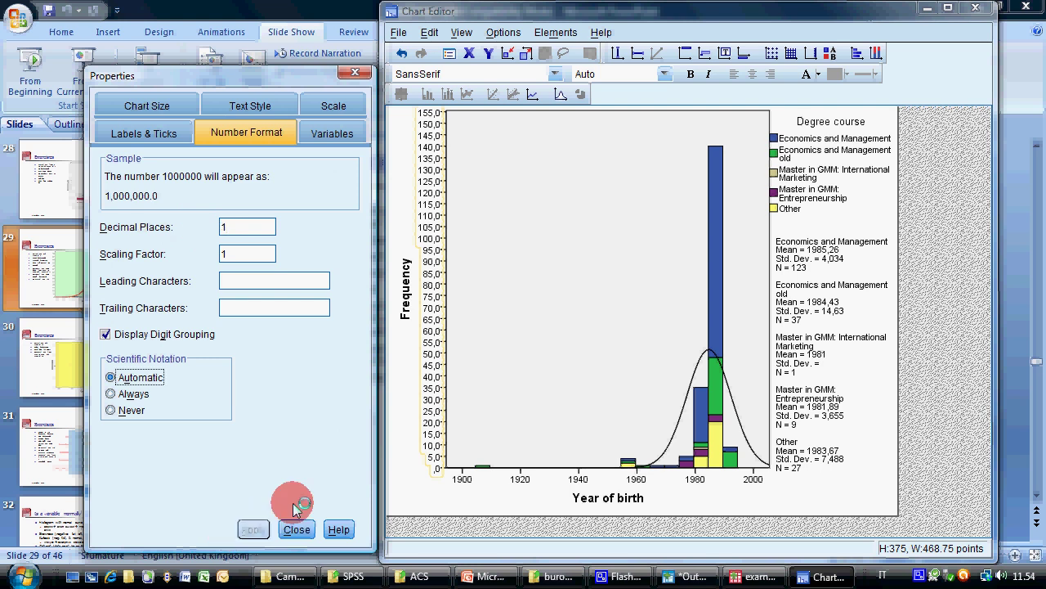
double_click(221, 227)
text(0)
click(284, 461)
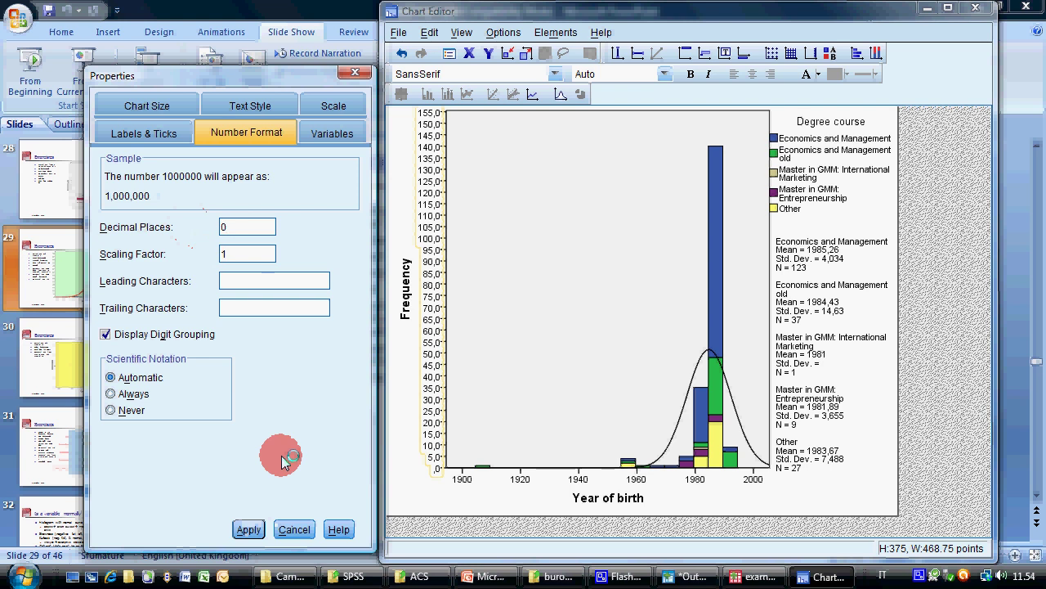
click(256, 529)
Step: Try to apply 0 decimal places to the vertical axis labels with digit grouping turned off
click(235, 229)
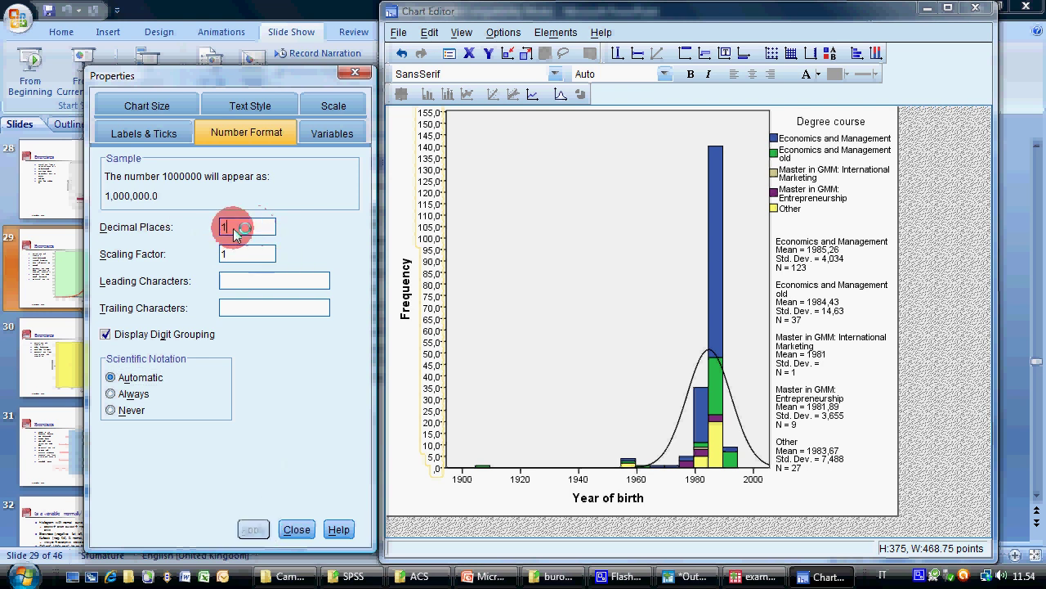
double_click(235, 229)
click(106, 334)
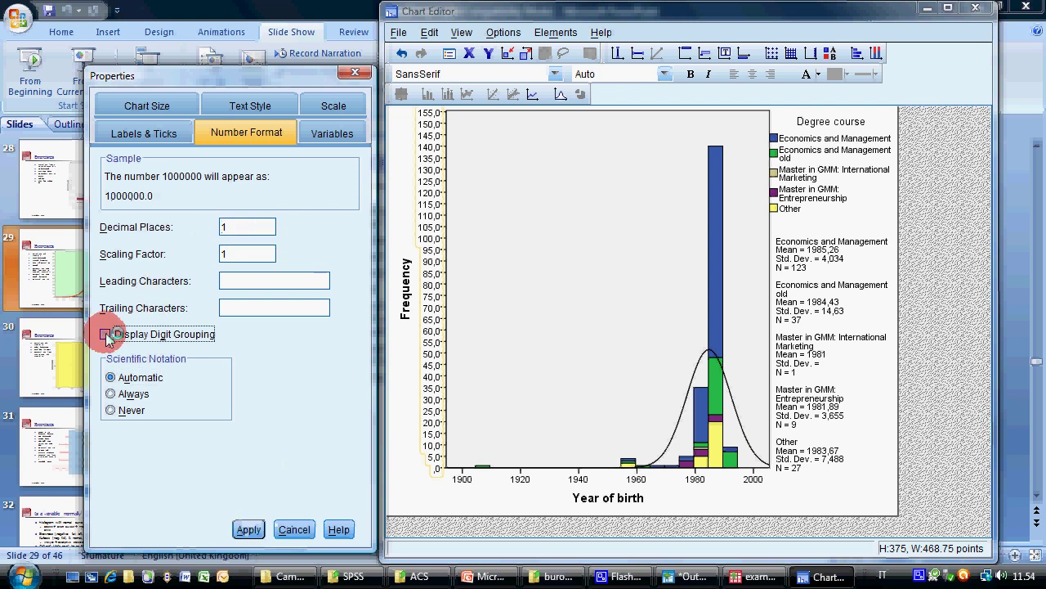
double_click(246, 227)
text(0)
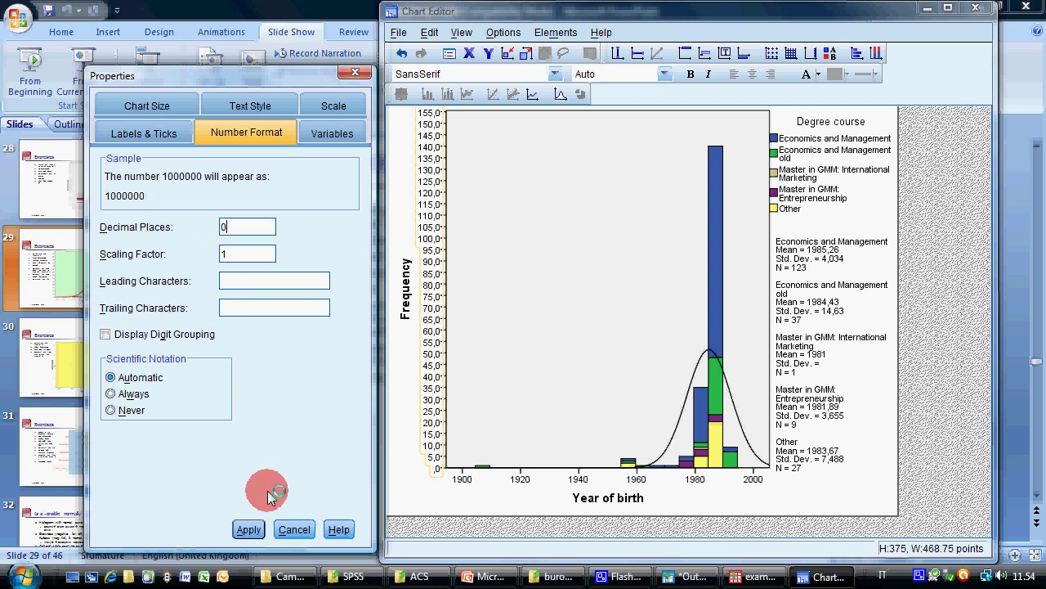
click(248, 530)
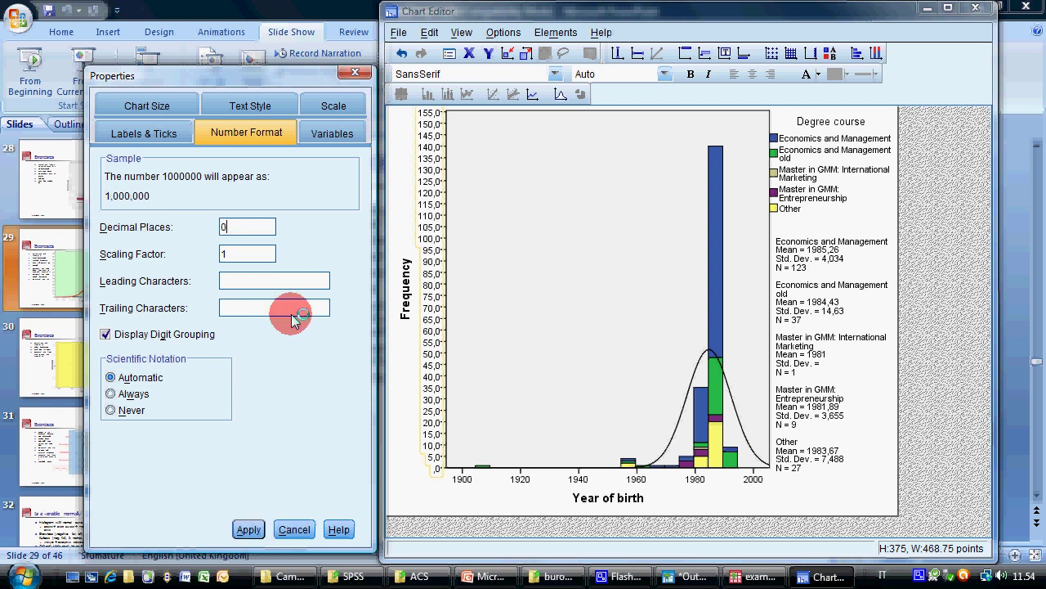
Step: Apply the 0-decimal number format with digit grouping to the vertical axis from the chart size settings
click(166, 105)
click(248, 530)
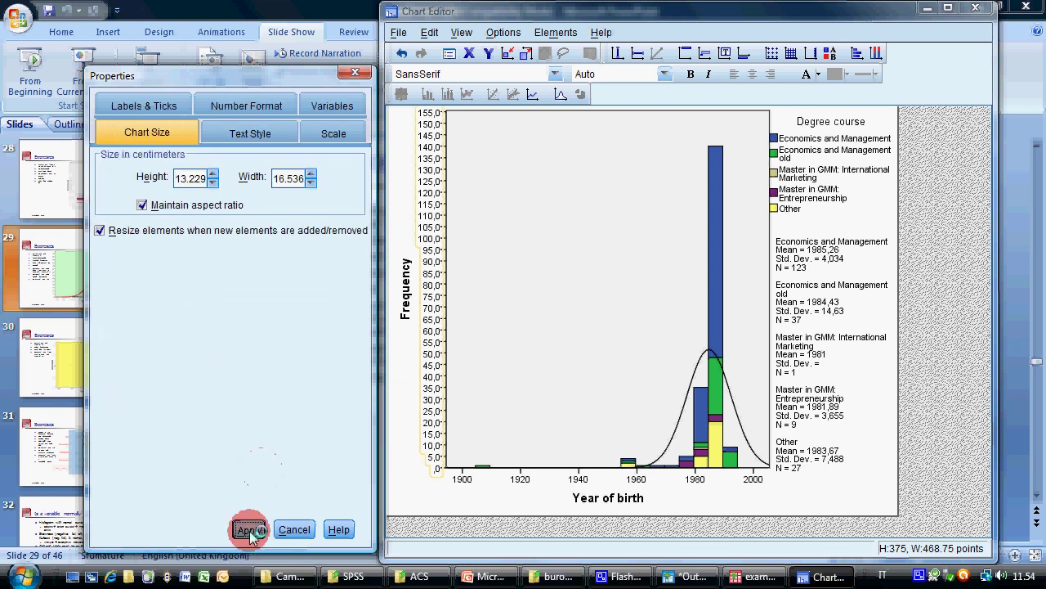
Step: Consult the exercise slide and fill the chart's plot background with light green (112, 220, 132)
click(250, 132)
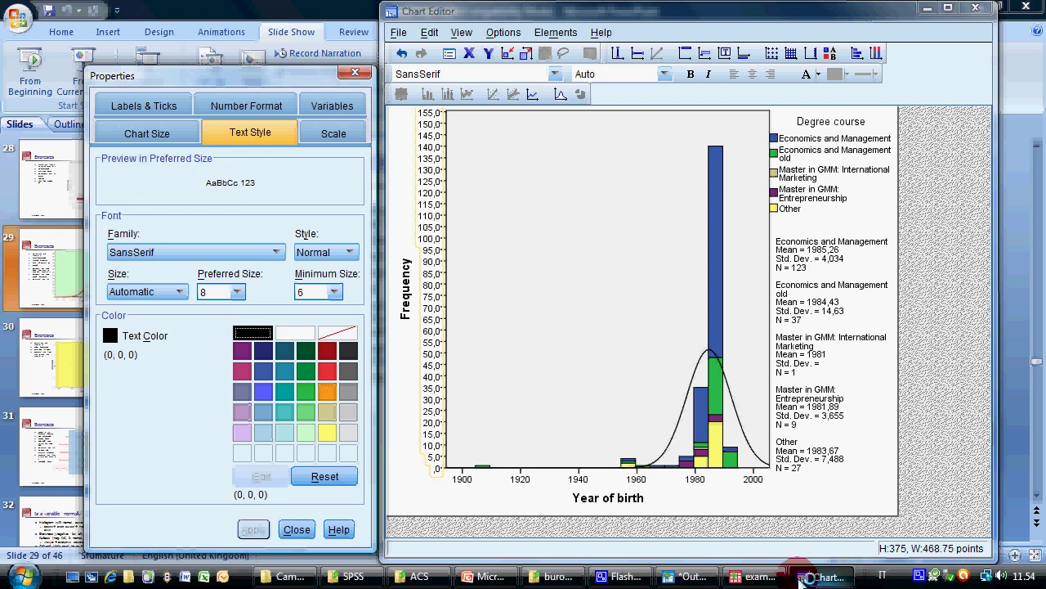
click(526, 581)
click(500, 576)
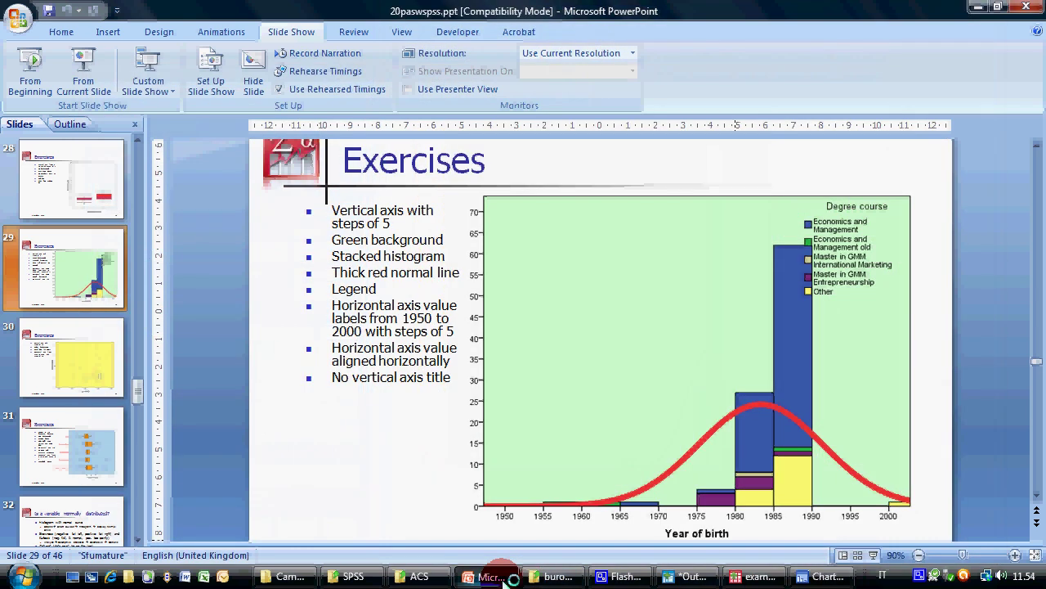
click(501, 576)
click(542, 287)
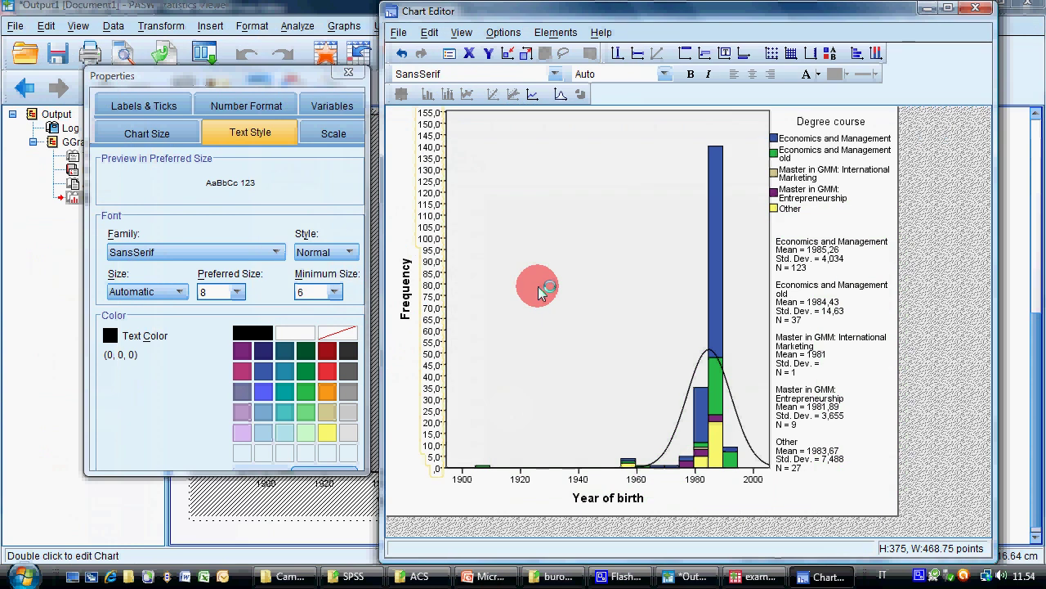
click(293, 251)
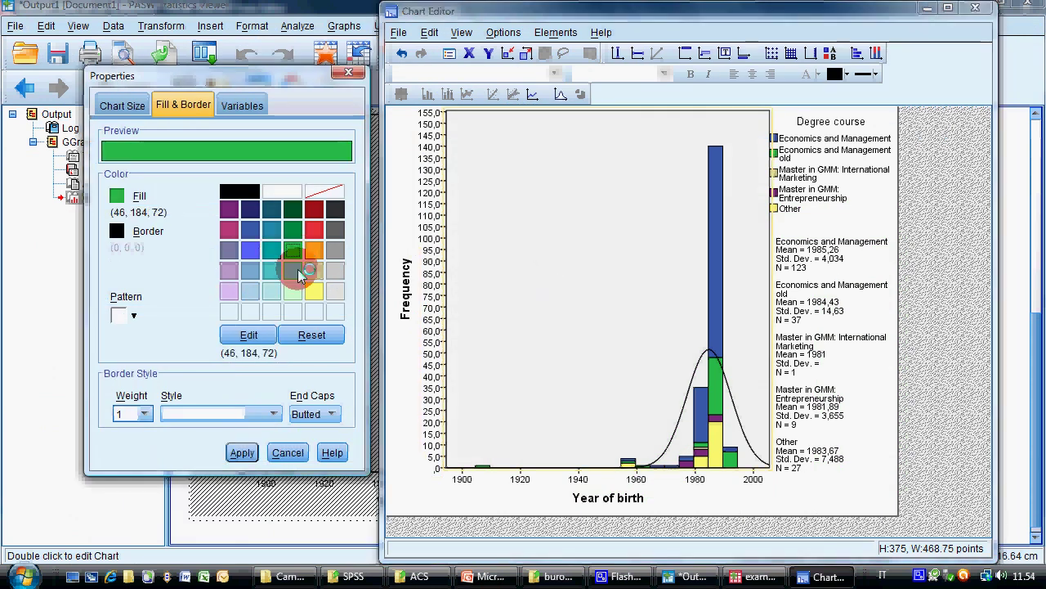
click(242, 452)
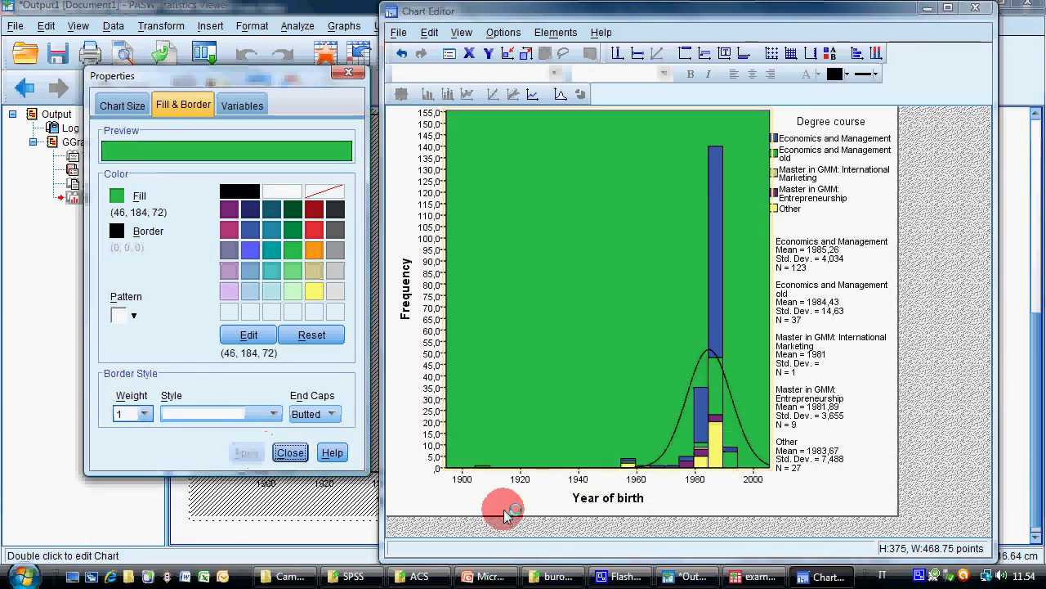
click(296, 276)
click(244, 453)
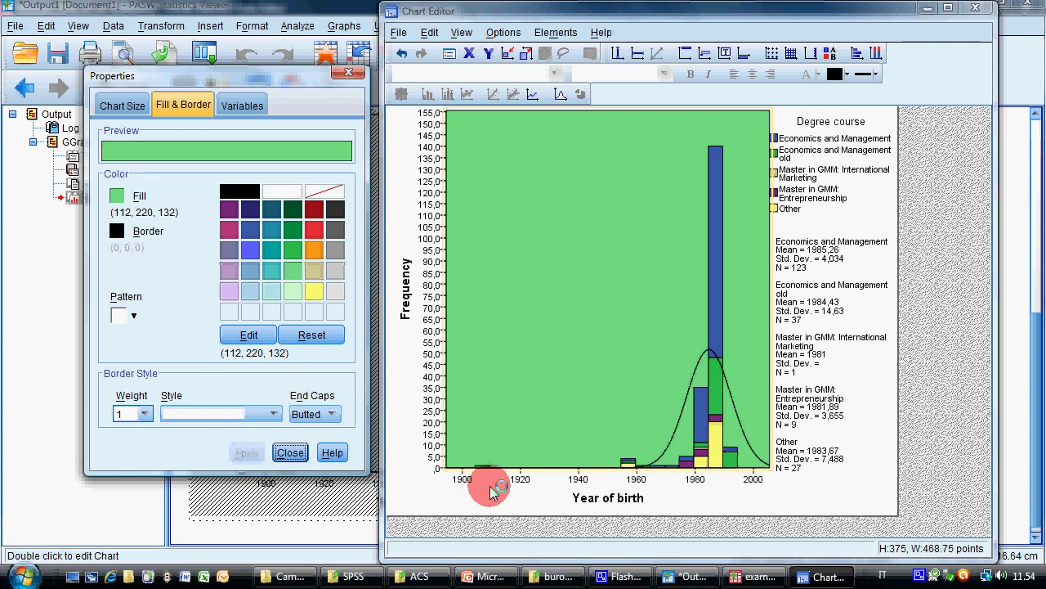
Step: Check the exercise slide and format the normal curve as a red line (239, 51, 56) with weight 5
click(495, 577)
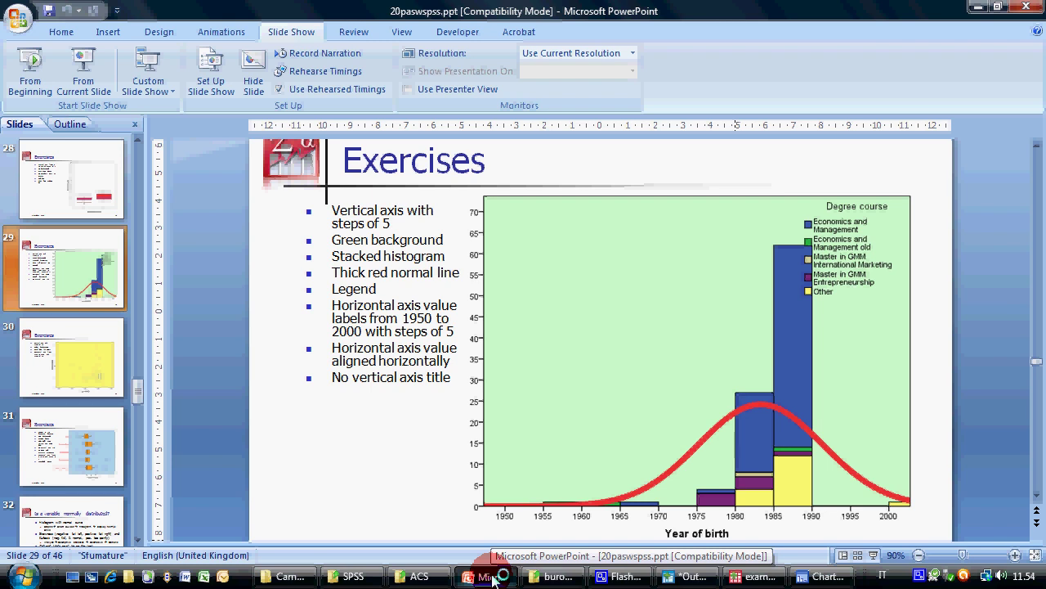
click(494, 577)
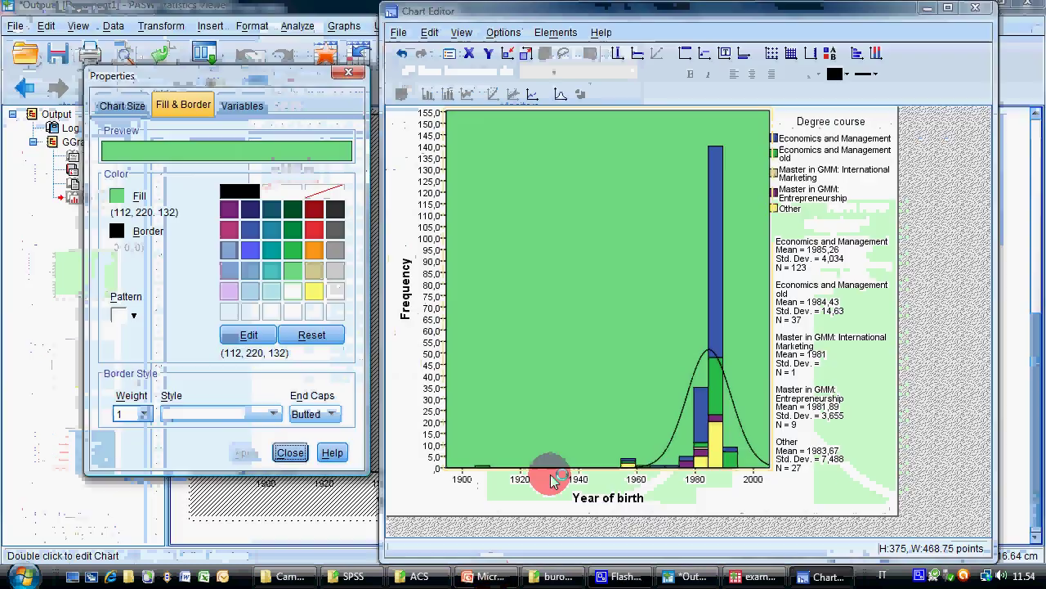
click(662, 462)
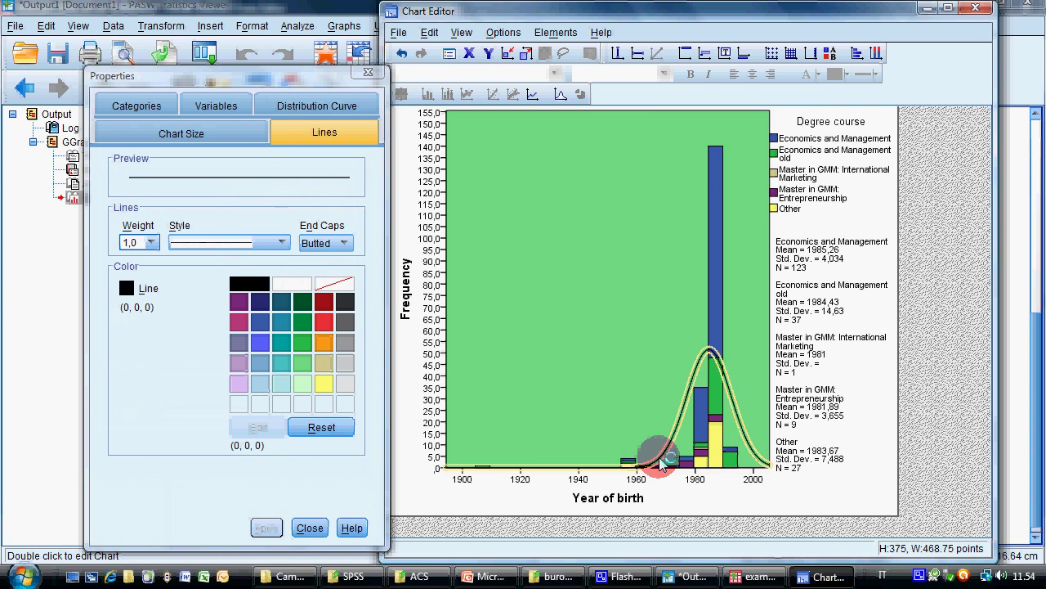
click(325, 323)
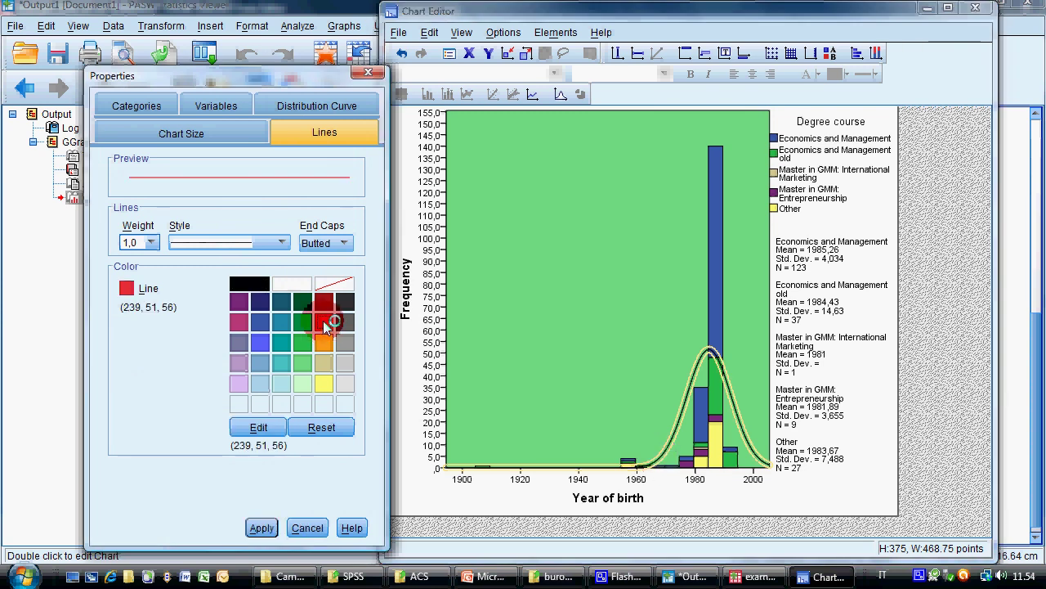
click(259, 527)
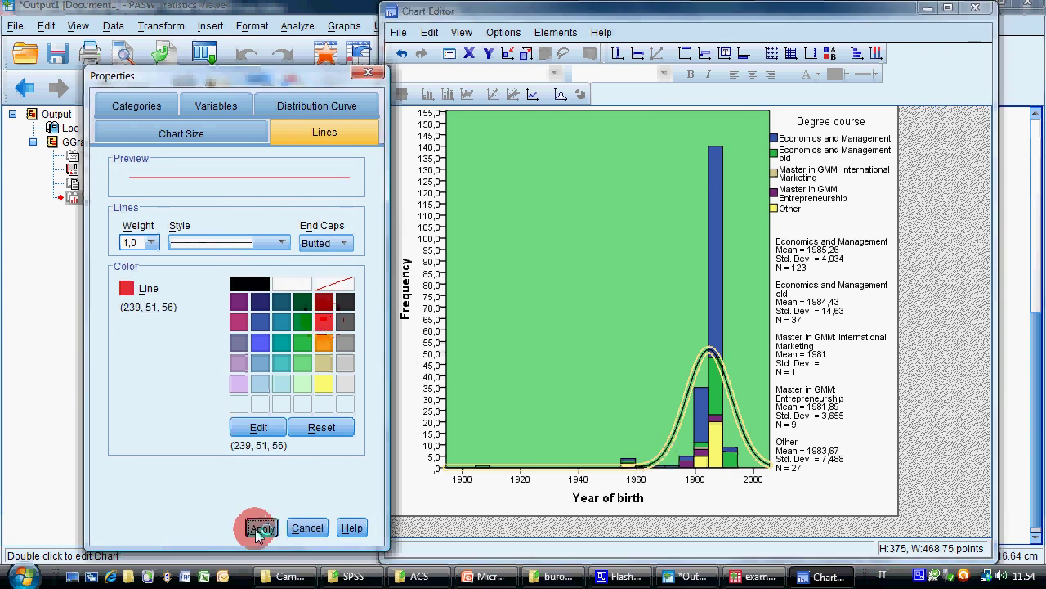
click(127, 245)
click(153, 362)
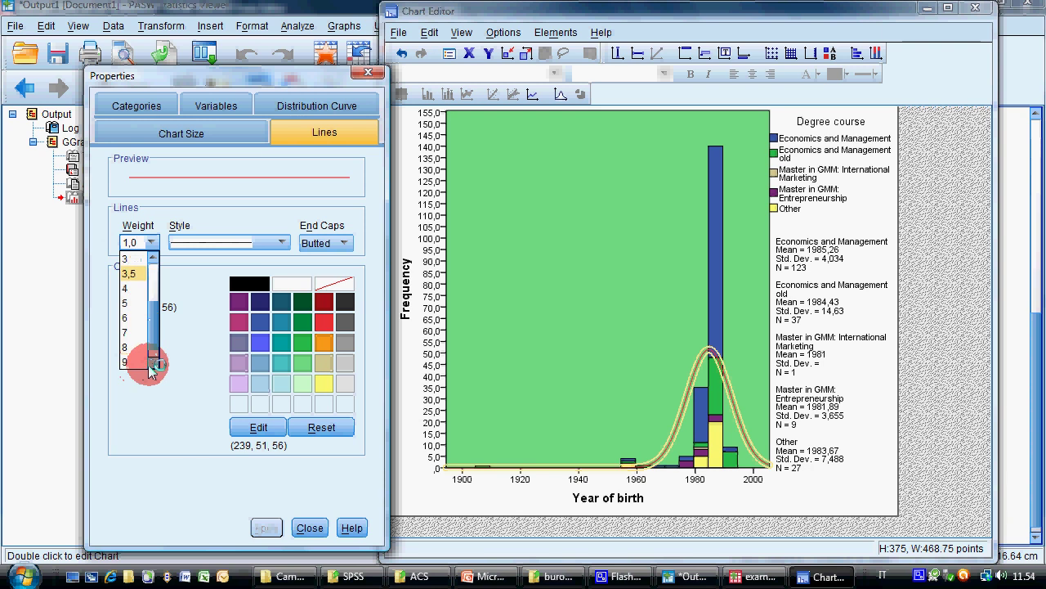
click(125, 302)
click(263, 527)
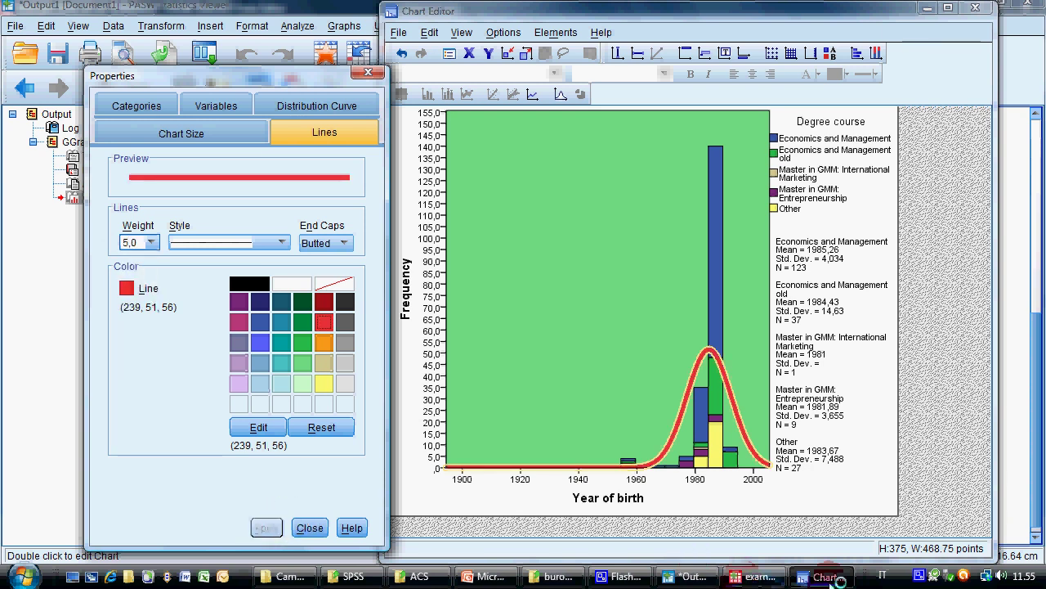
Step: Set the horizontal axis scale to a minimum of 1950 and a major increment of 5, following the slide
click(490, 577)
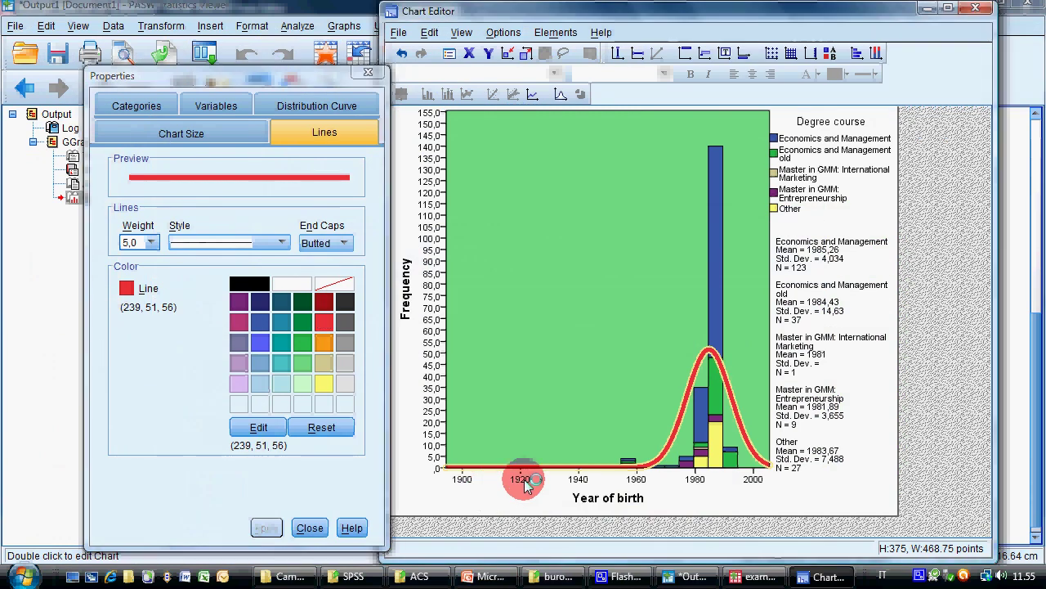
click(523, 481)
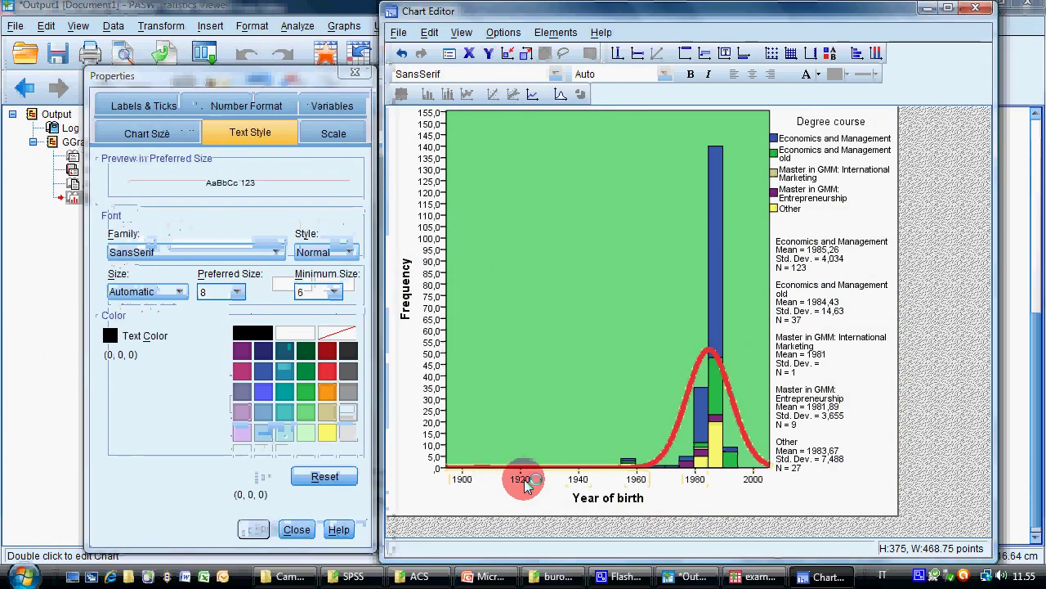
click(333, 132)
click(272, 190)
click(238, 201)
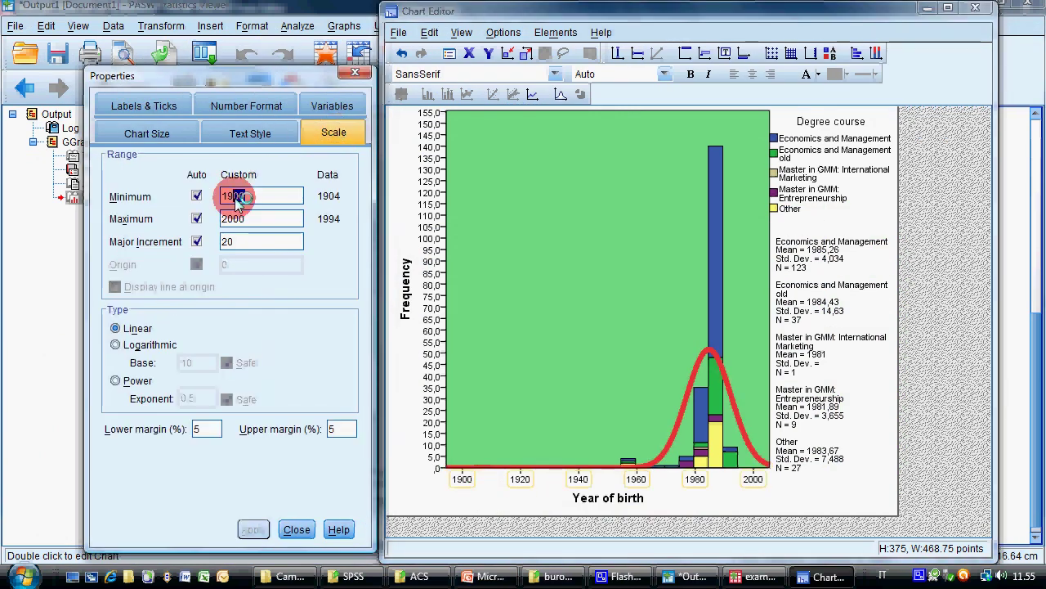
text(50)
double_click(254, 241)
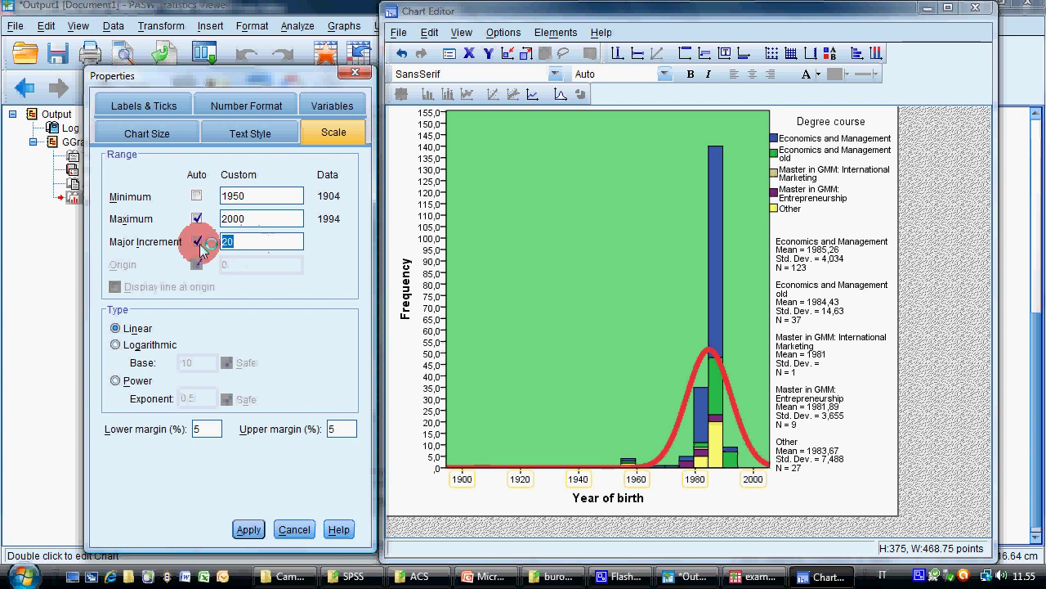
text(5)
click(247, 529)
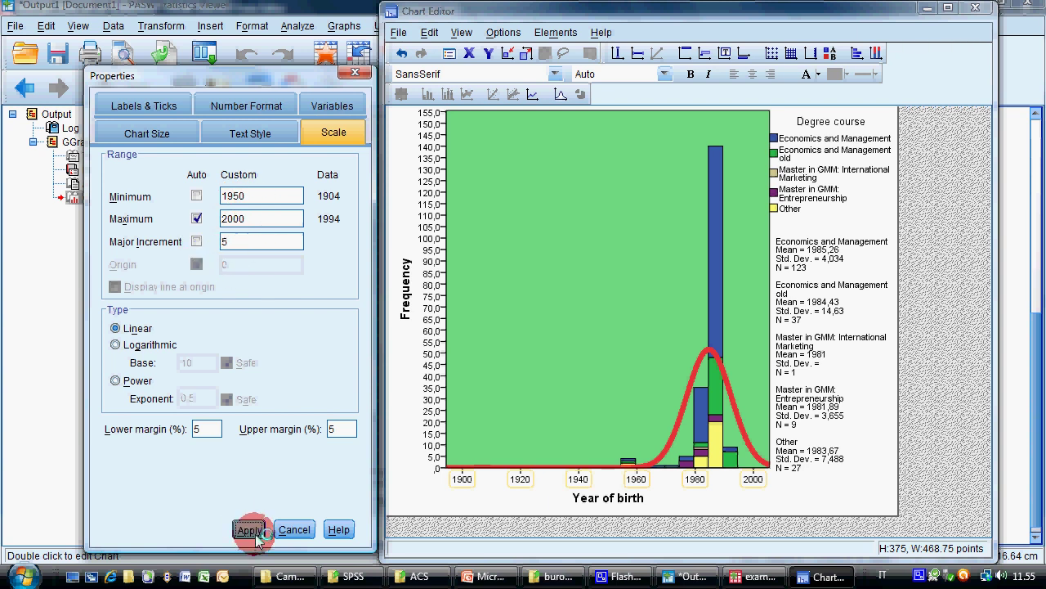
Step: Check the exercise slide and set the horizontal axis label orientation to Horizontal
click(515, 578)
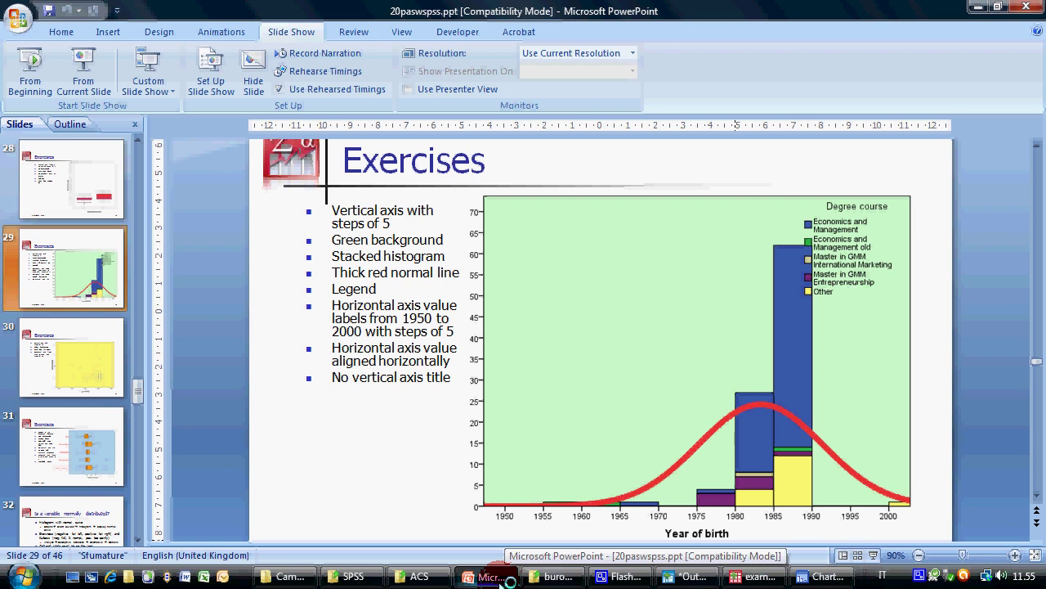
click(512, 578)
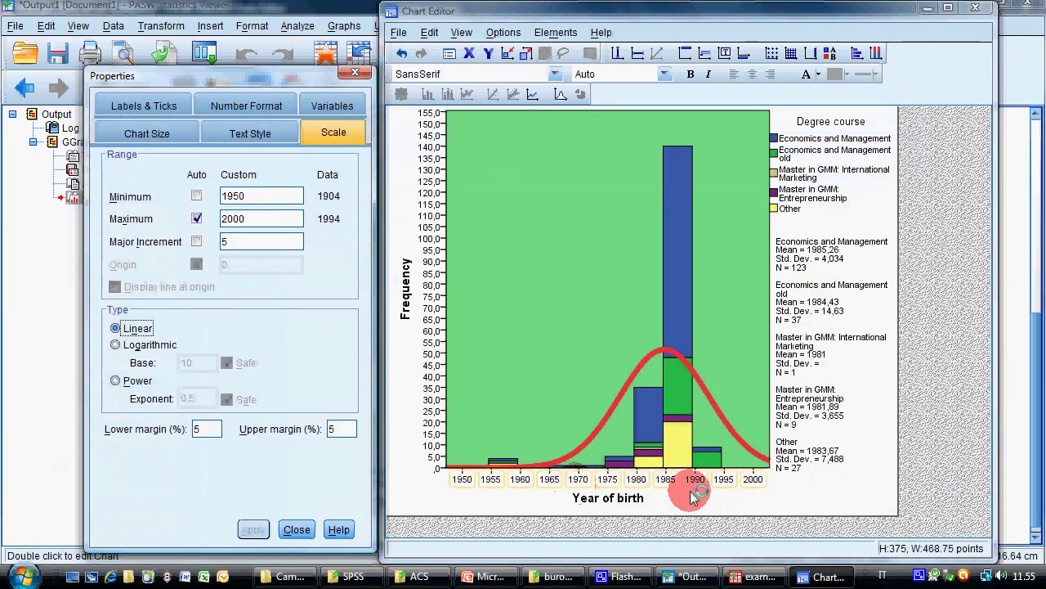
click(253, 107)
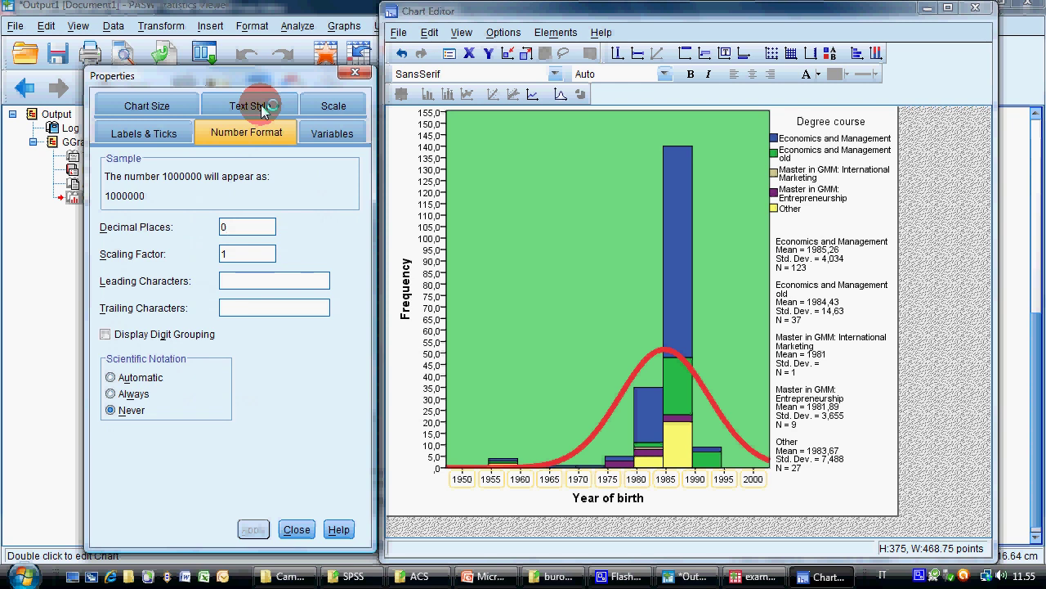
click(168, 135)
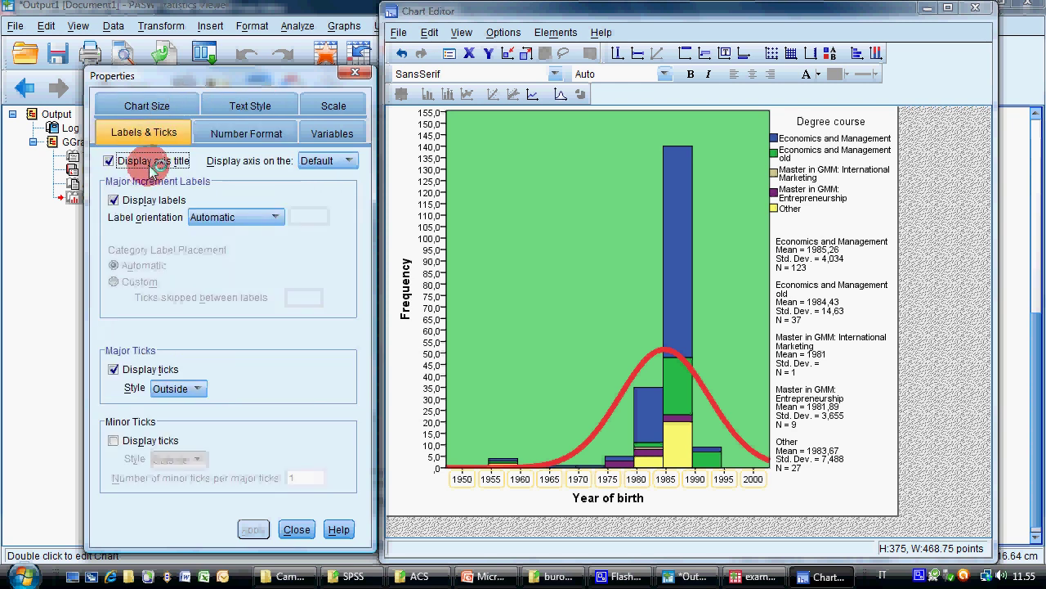
click(274, 217)
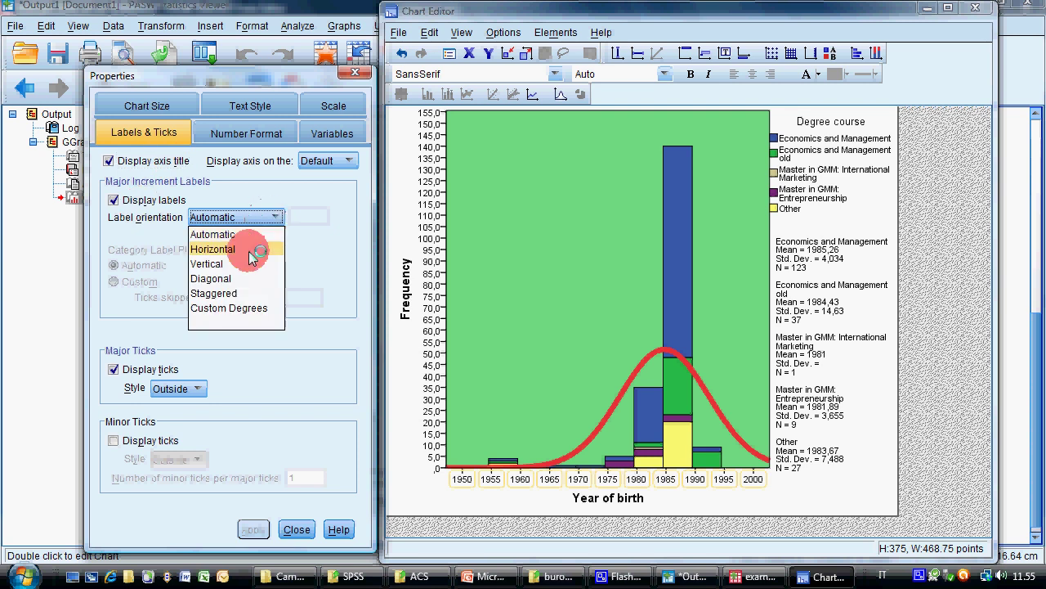
click(251, 251)
click(250, 530)
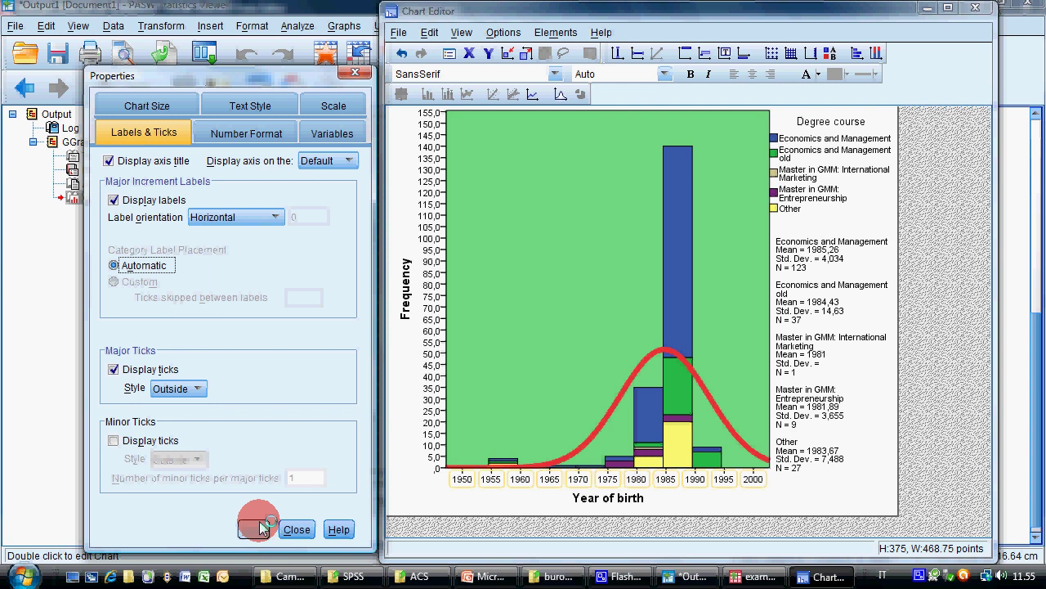
Step: Check the exercise slide and hide the vertical axis title "Frequency"
click(491, 577)
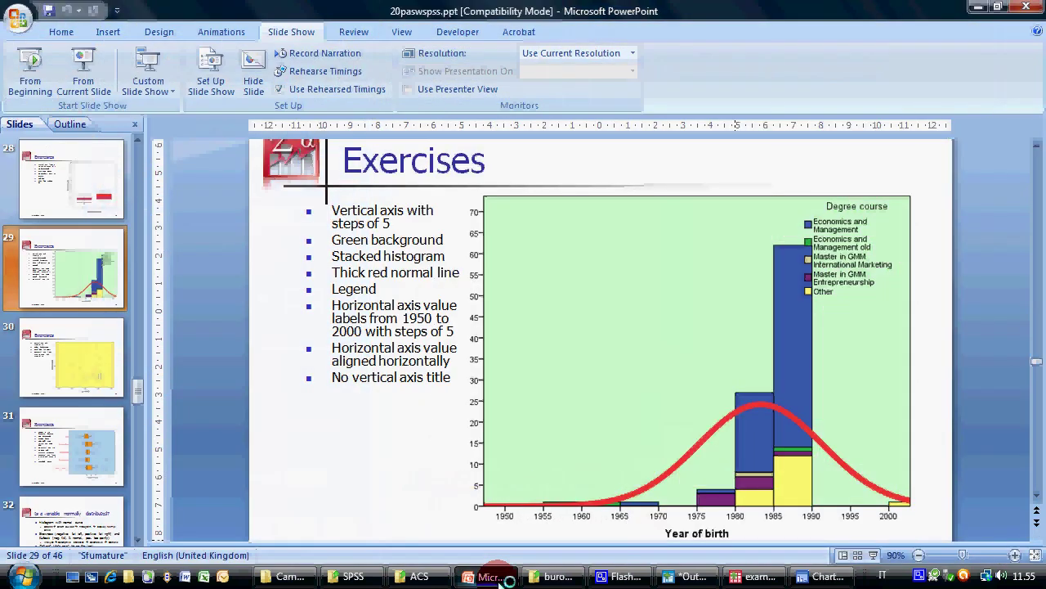
click(505, 579)
click(410, 321)
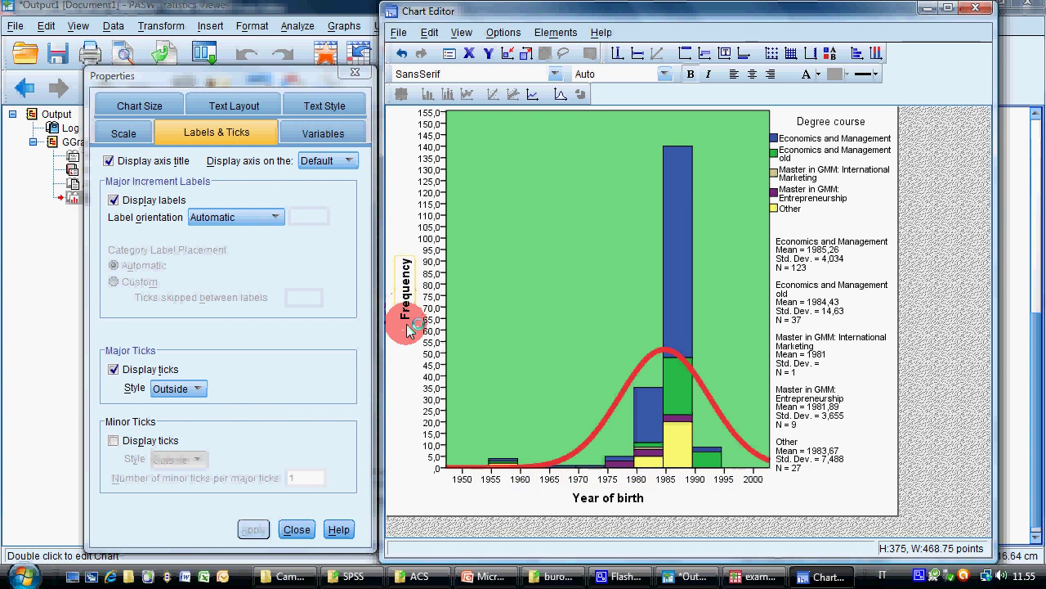
click(406, 324)
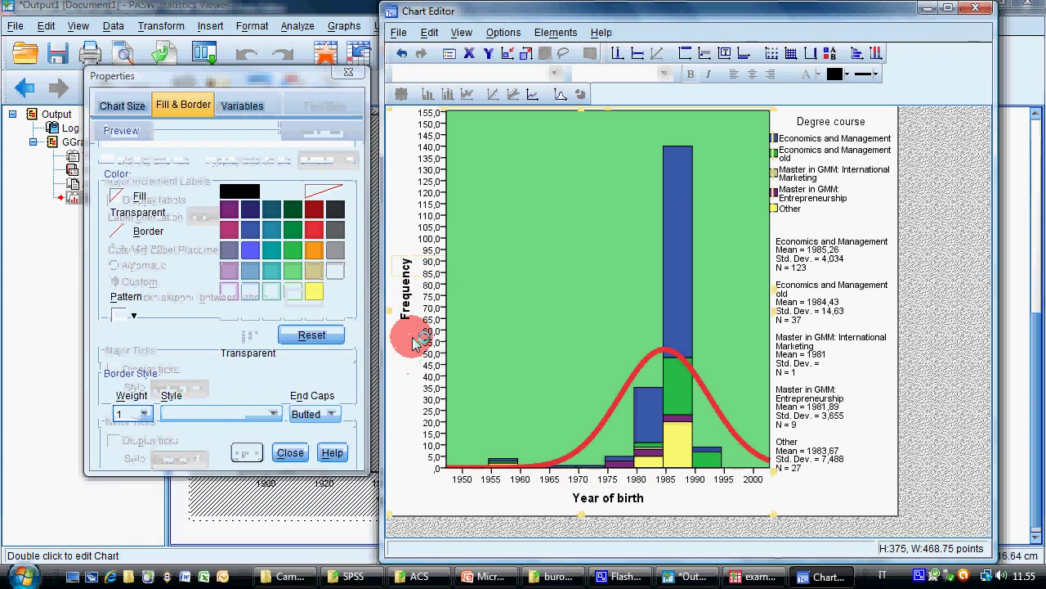
click(409, 317)
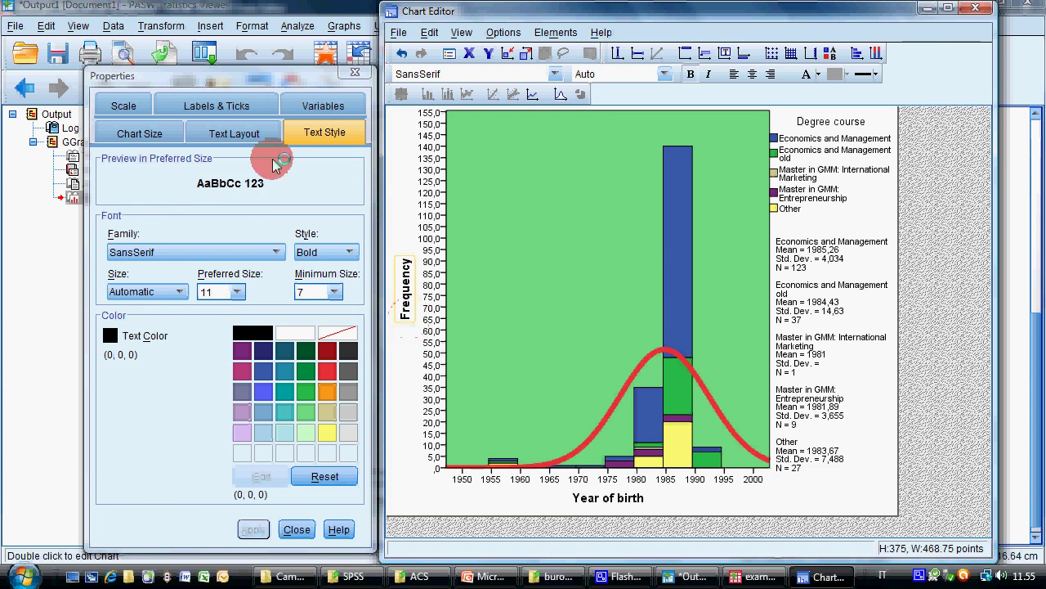
click(208, 105)
click(134, 161)
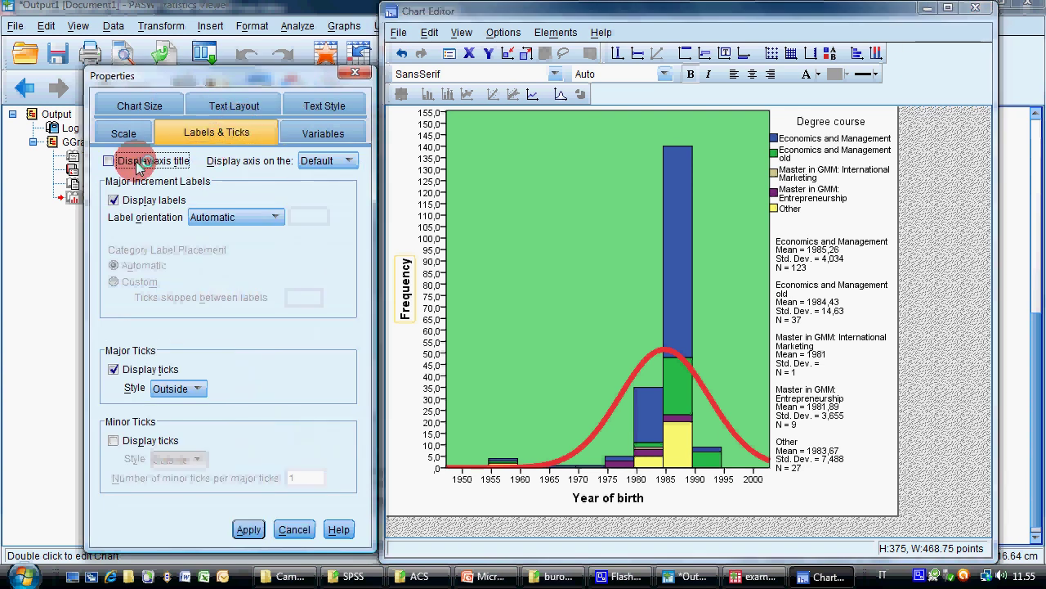
click(250, 529)
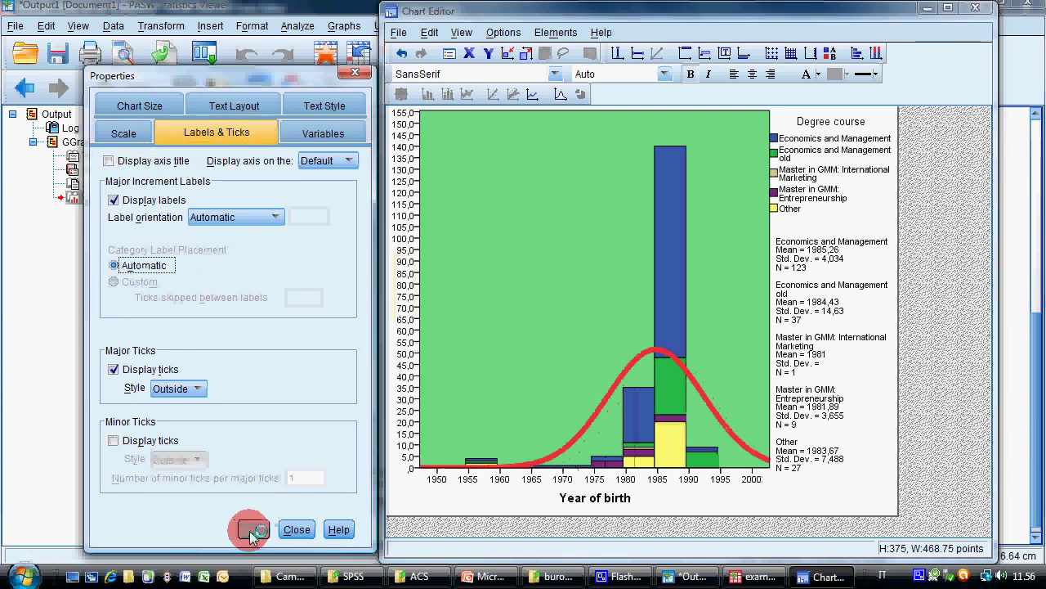
Step: Delete the text box with the mean, standard deviation and N statistics beside the chart
click(781, 317)
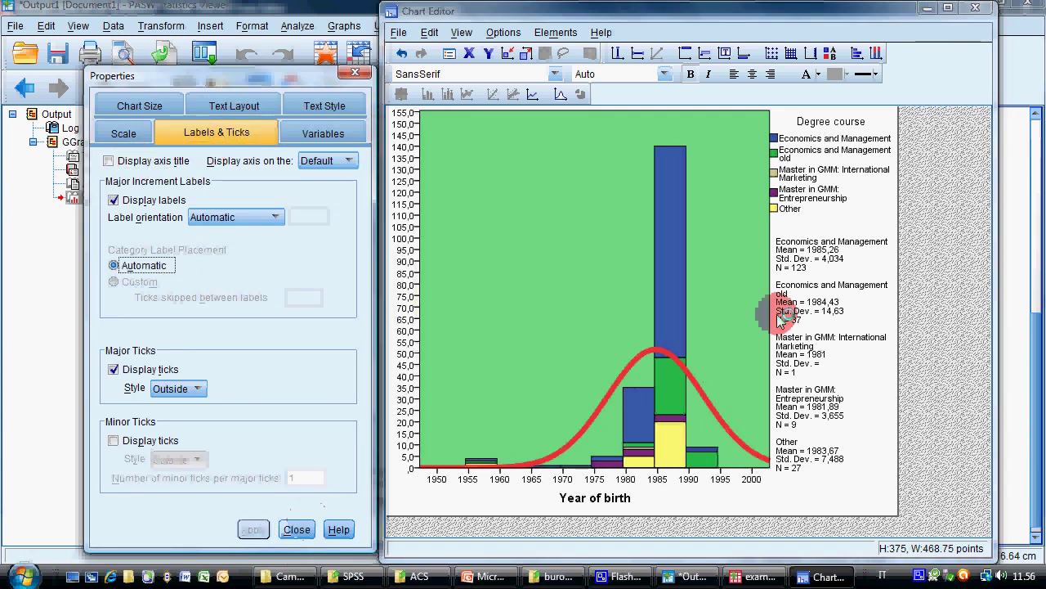
click(800, 255)
click(798, 245)
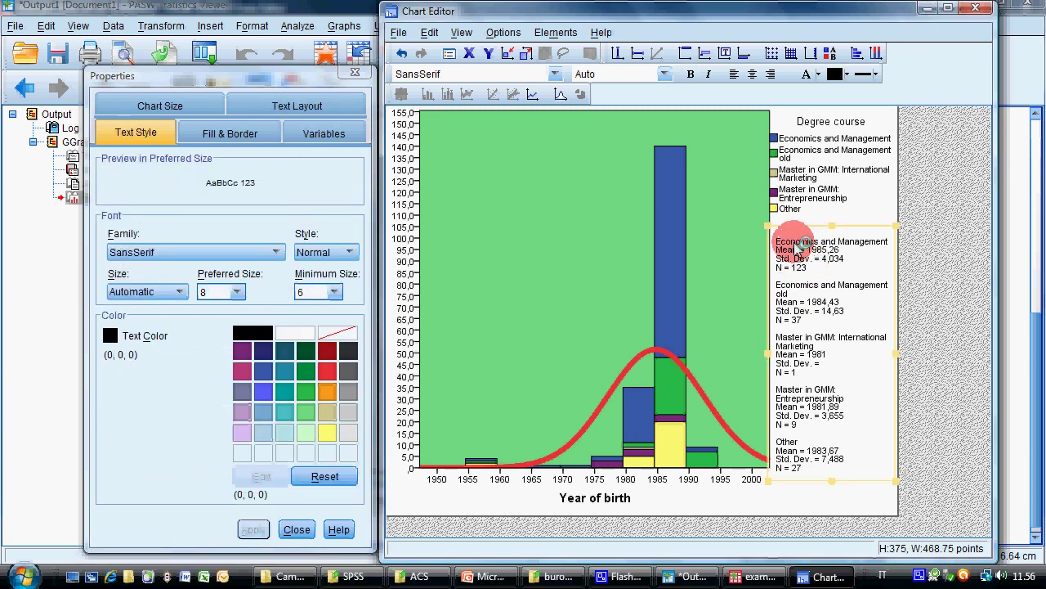
key(Delete)
click(801, 323)
Step: Check the exercise slide in PowerPoint for the placement of the Degree course legend
click(697, 569)
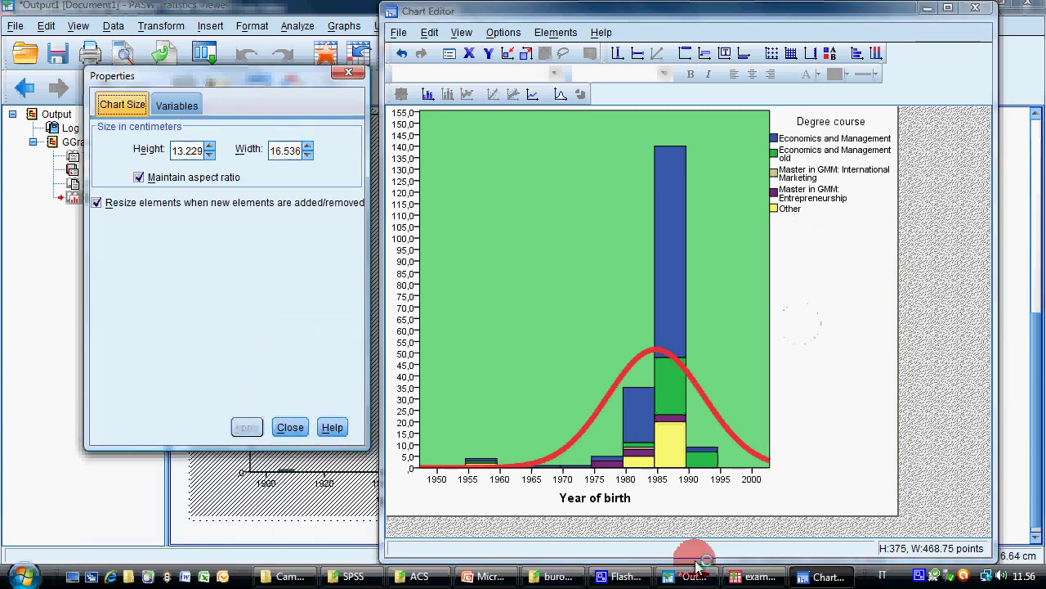
click(500, 576)
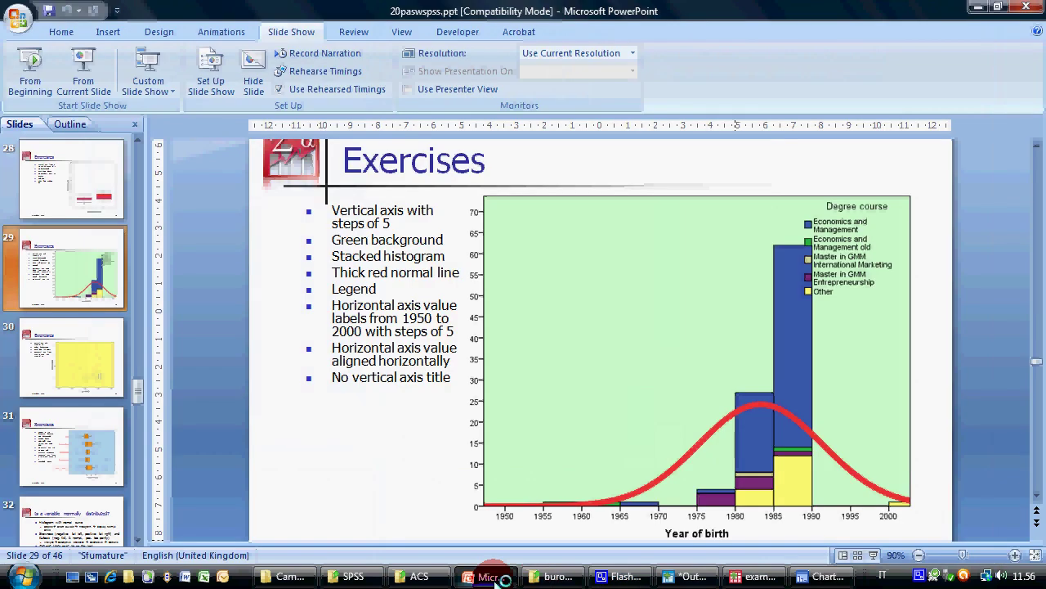
click(490, 577)
Step: Look through the legend labels' chart size, text style and variable properties for a way to place the legend
click(818, 208)
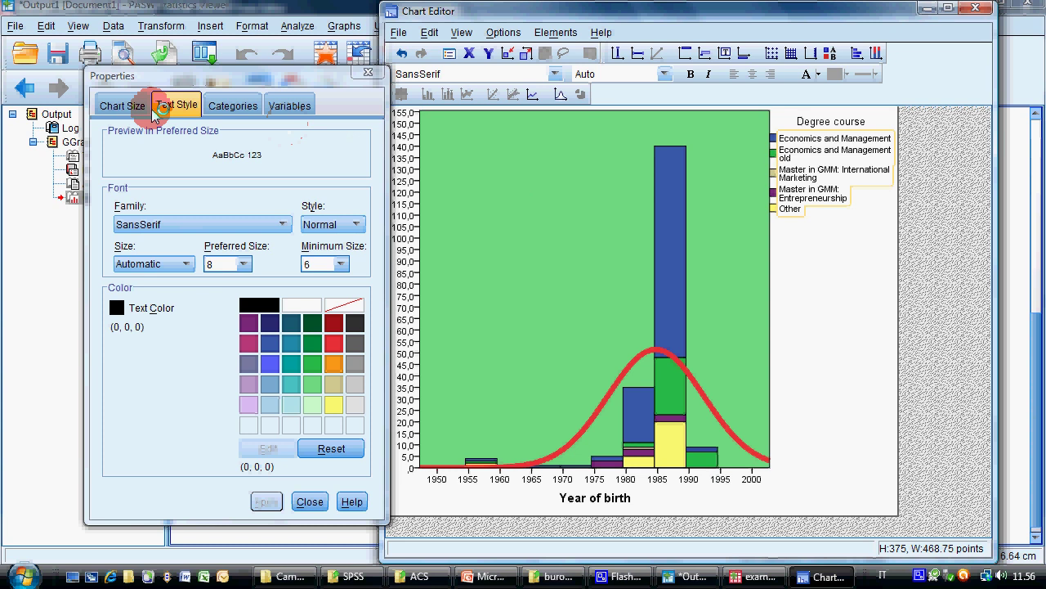
click(127, 107)
click(173, 106)
click(130, 110)
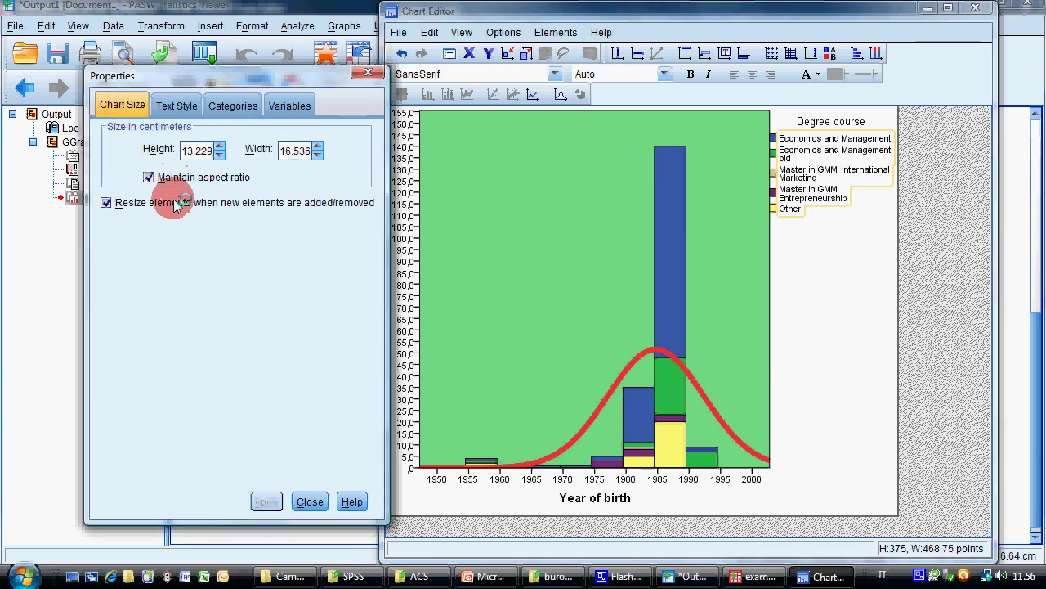
click(233, 105)
click(289, 104)
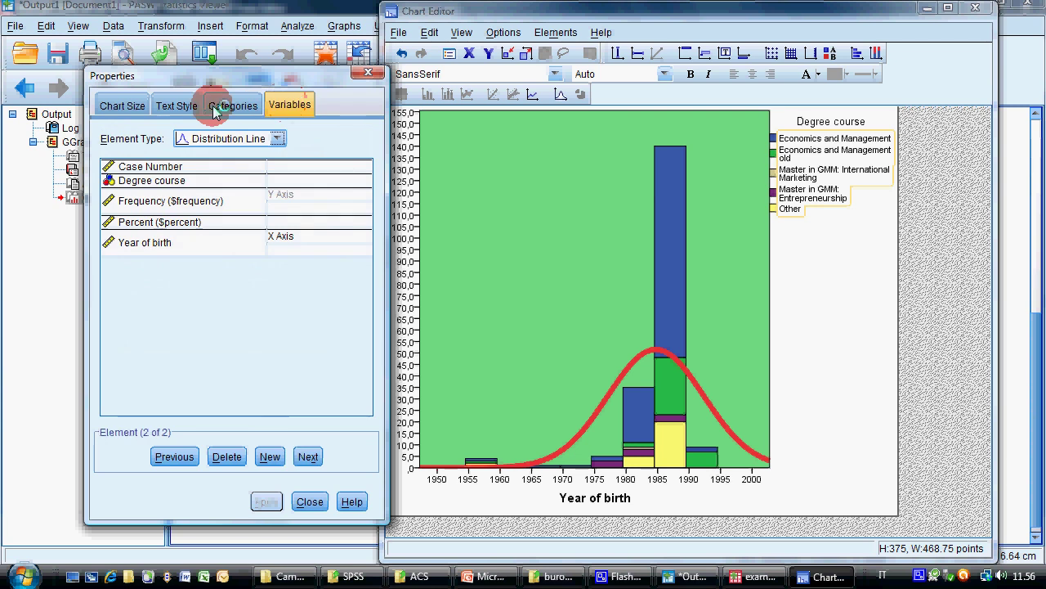
click(176, 105)
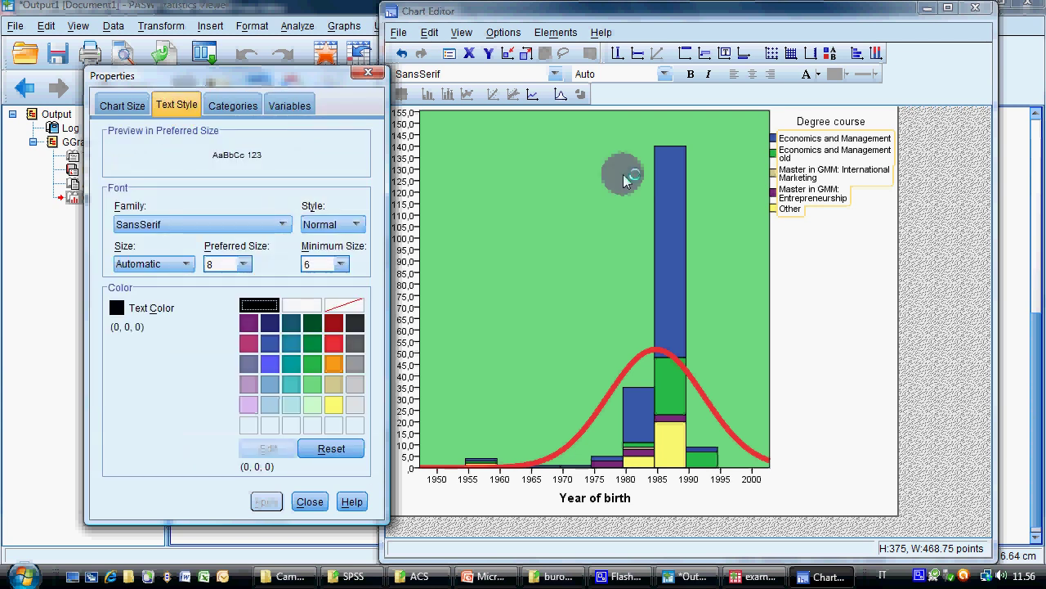
Step: Try to grab the legend by its category labels and its "Degree course" title to move it
mouse_move(833, 206)
mouse_down()
mouse_move(745, 216)
mouse_move(798, 218)
mouse_move(826, 204)
mouse_up()
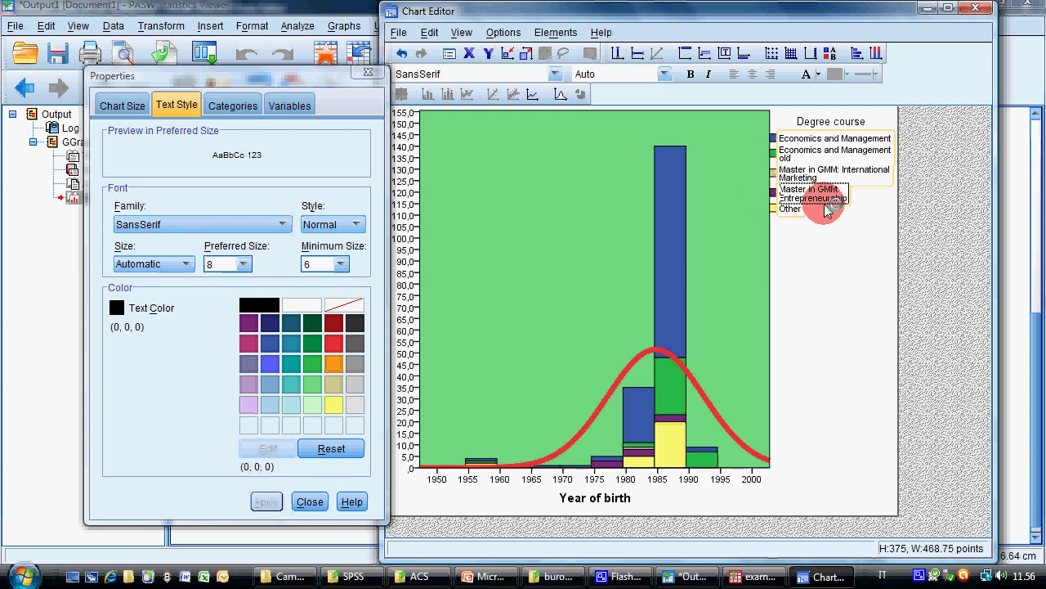
click(855, 122)
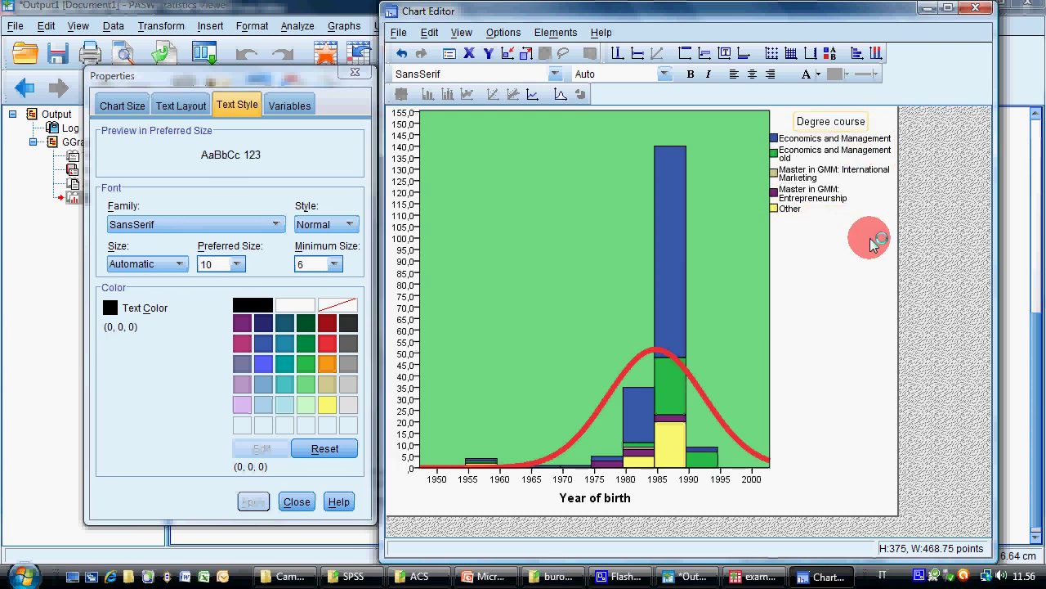
click(889, 261)
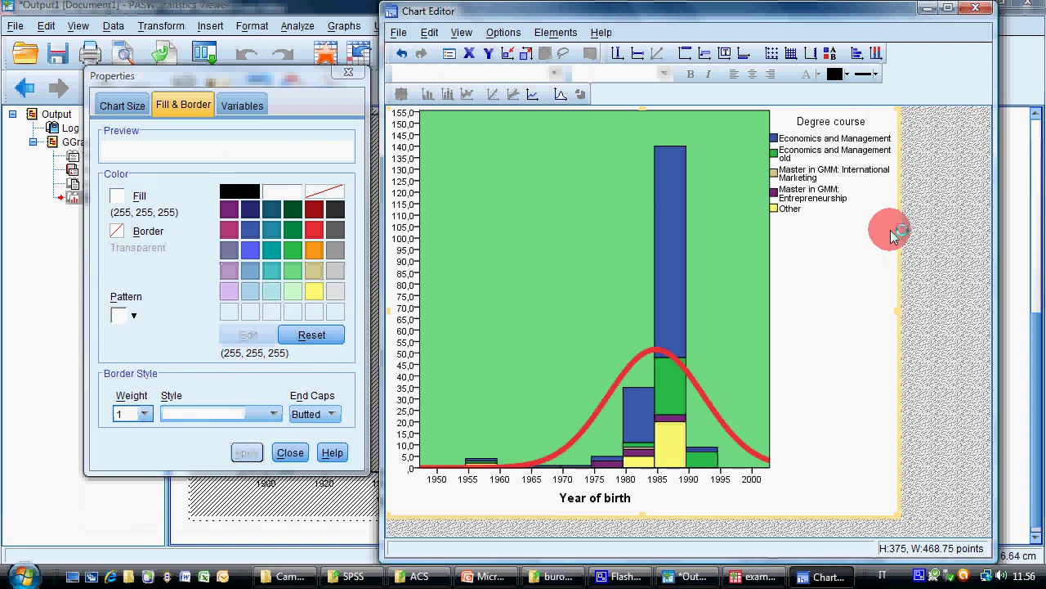
click(765, 123)
click(810, 124)
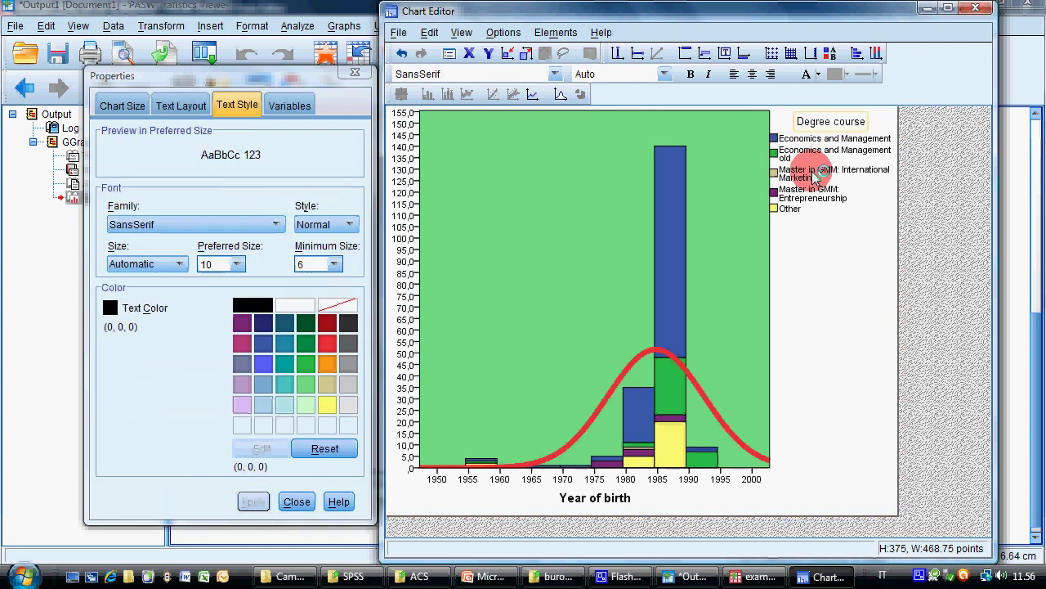
click(821, 174)
click(806, 357)
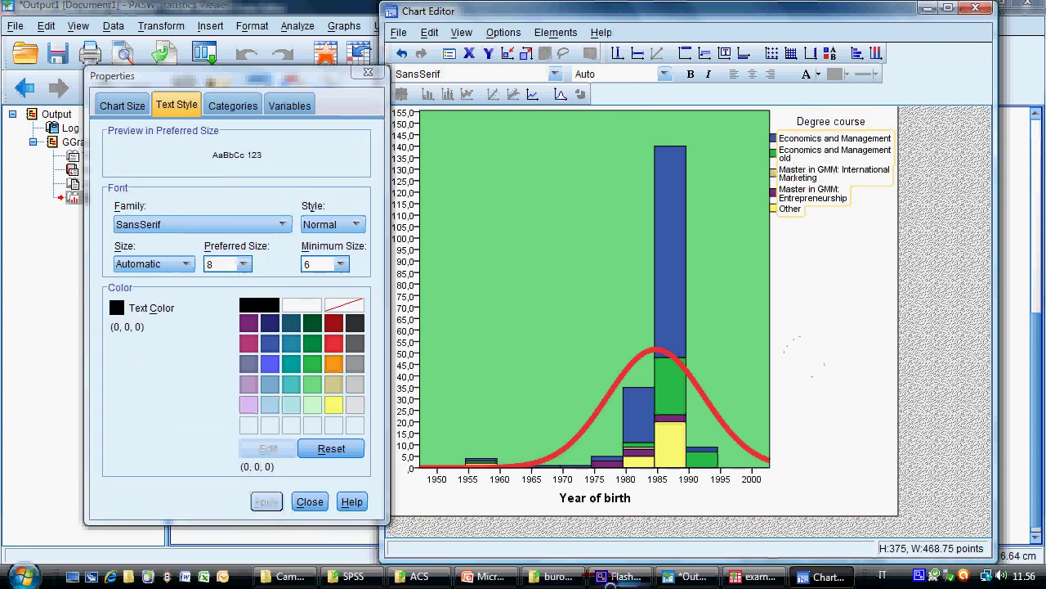
Step: Compare with the exercise slide and try to move the legend's category labels into the plot area
click(503, 577)
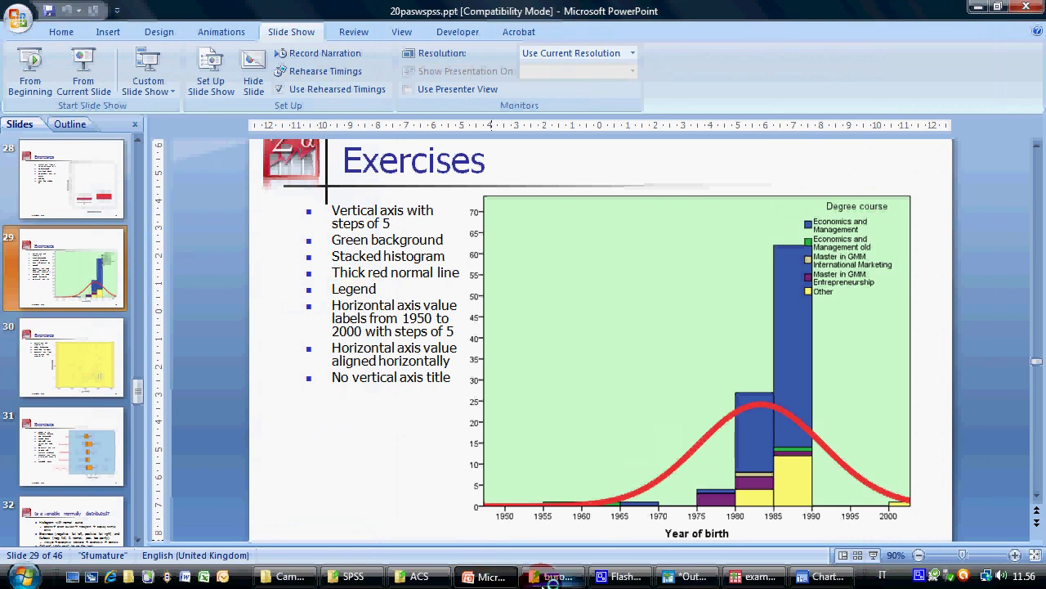
click(503, 577)
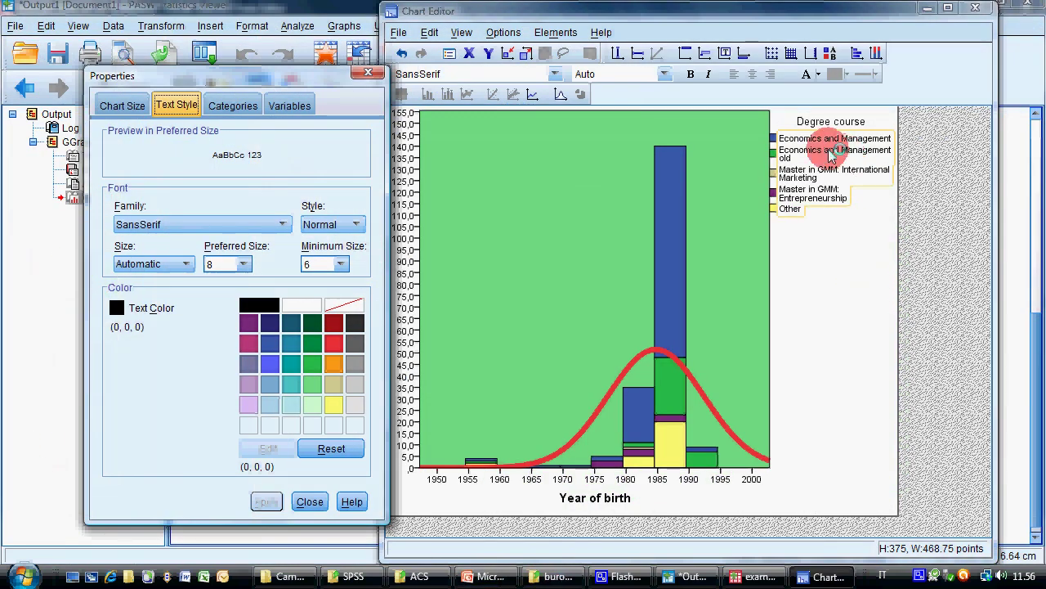
mouse_move(833, 135)
mouse_down()
mouse_move(755, 122)
mouse_move(724, 147)
mouse_move(695, 137)
mouse_up()
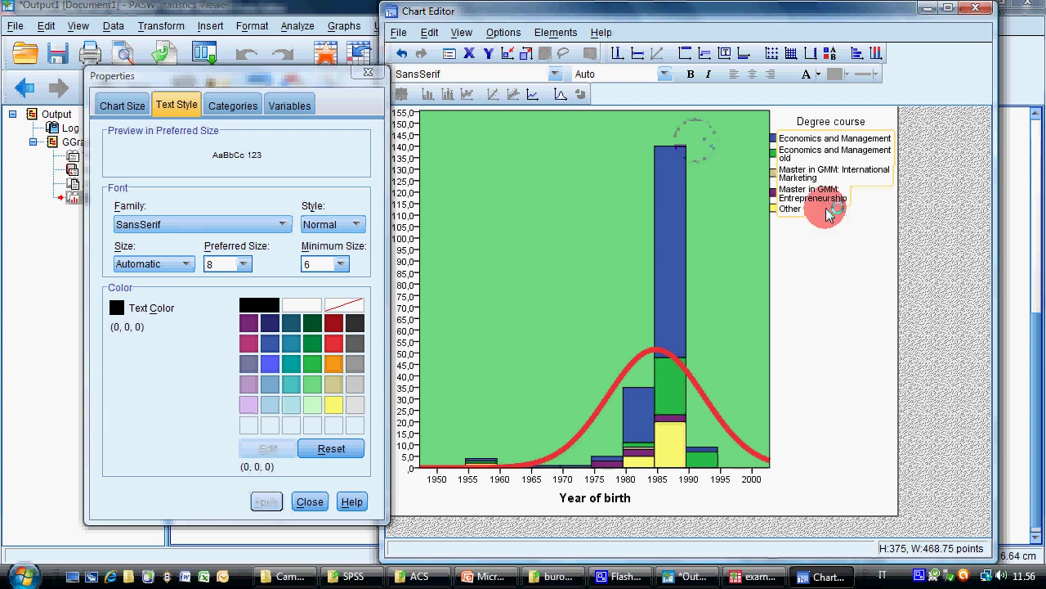
mouse_move(787, 211)
mouse_down()
mouse_move(649, 221)
mouse_move(815, 203)
mouse_up()
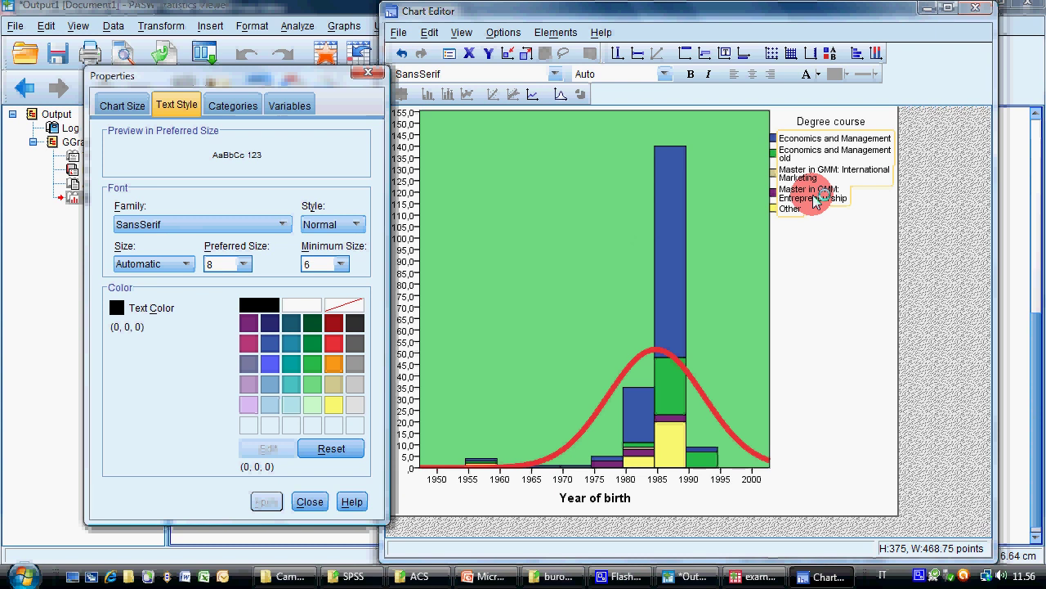
click(814, 196)
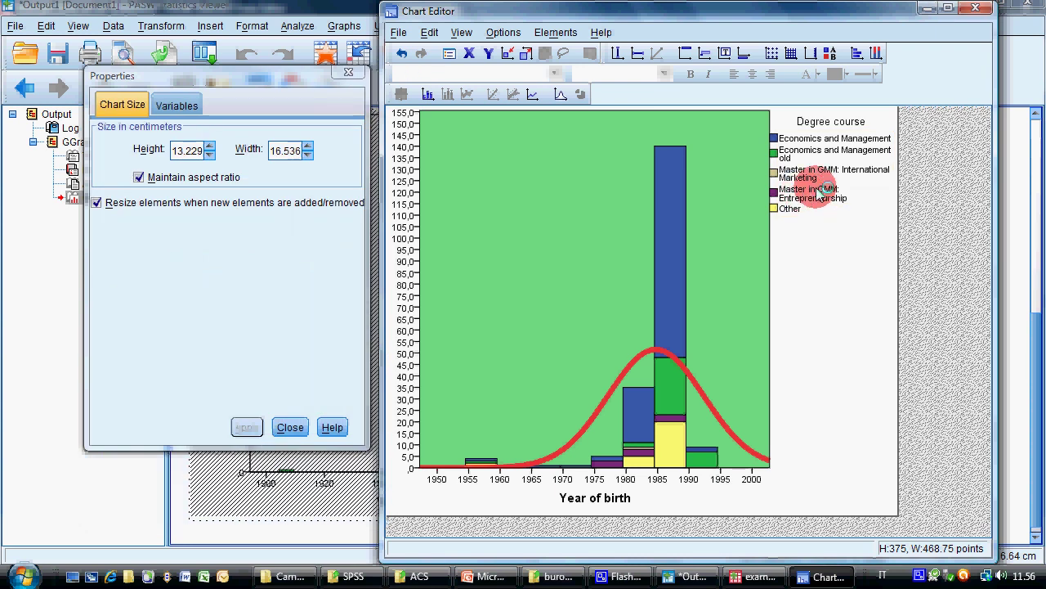
Step: Examine the legend labels' category, variable and chart size properties, and close the properties window
click(822, 194)
click(225, 132)
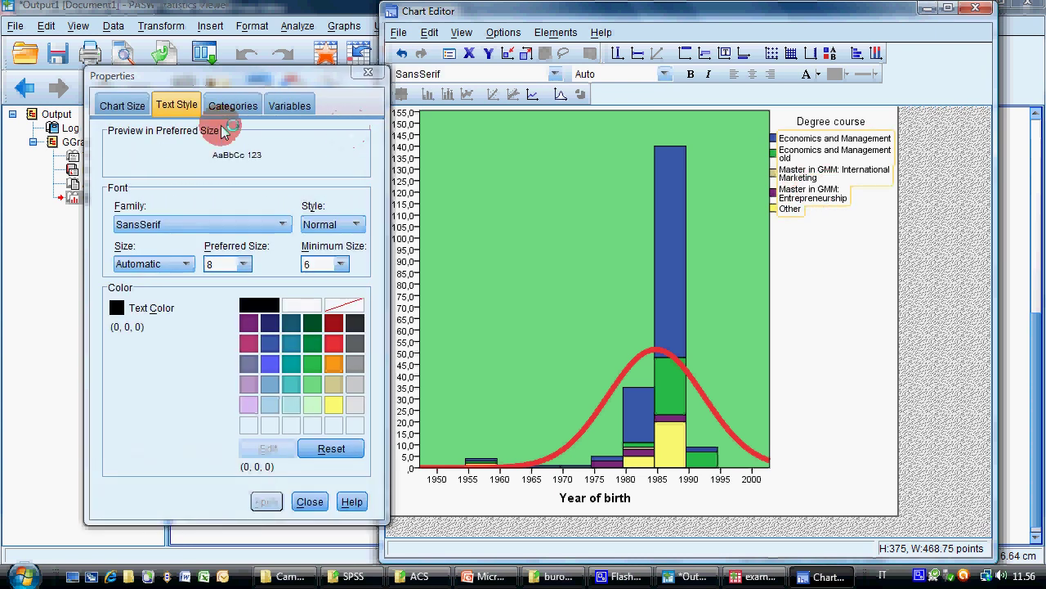
click(233, 105)
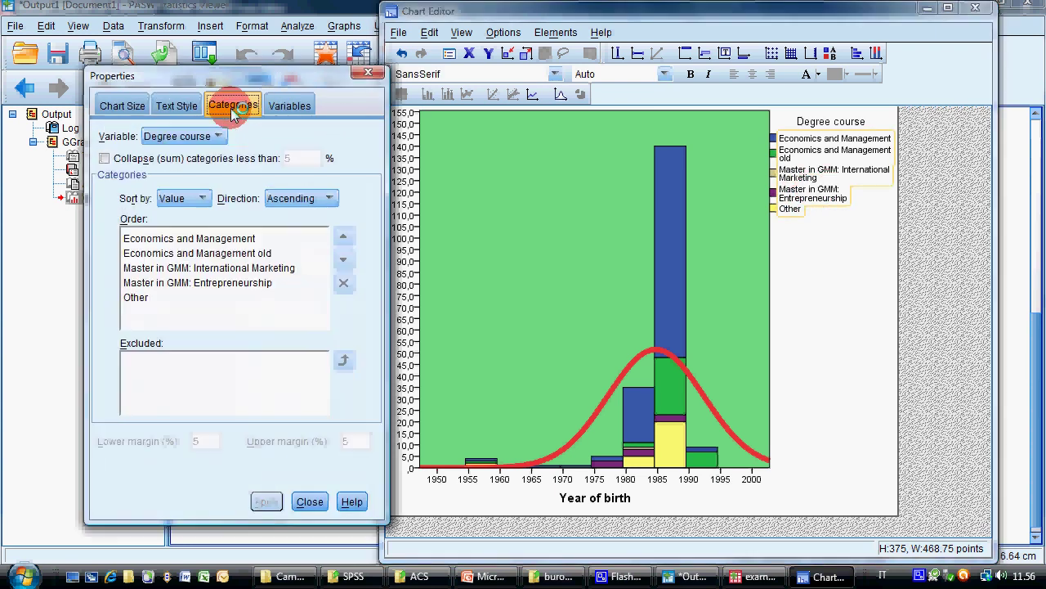
click(283, 107)
click(123, 106)
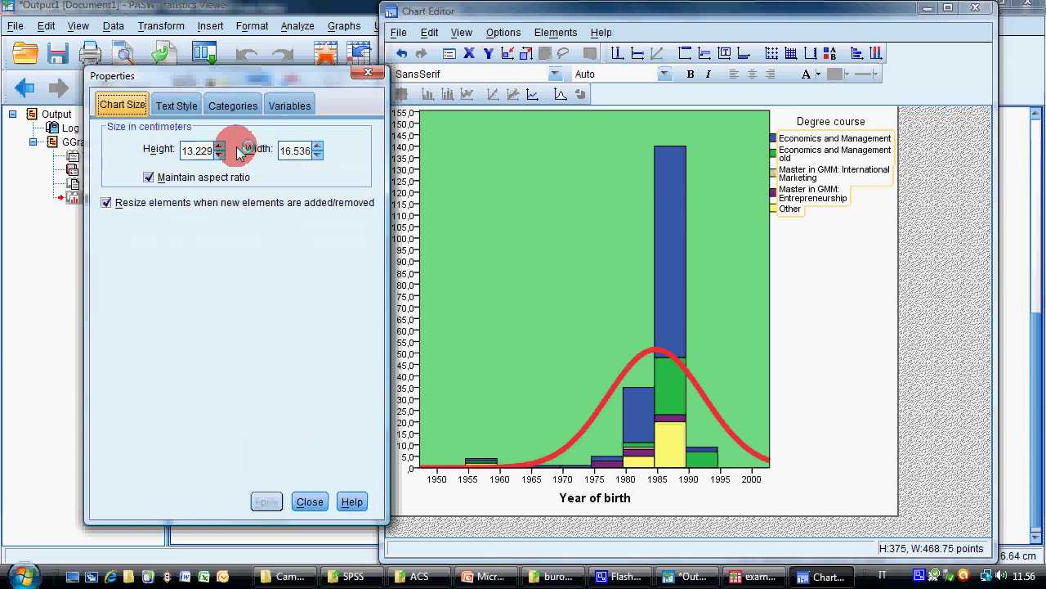
click(310, 502)
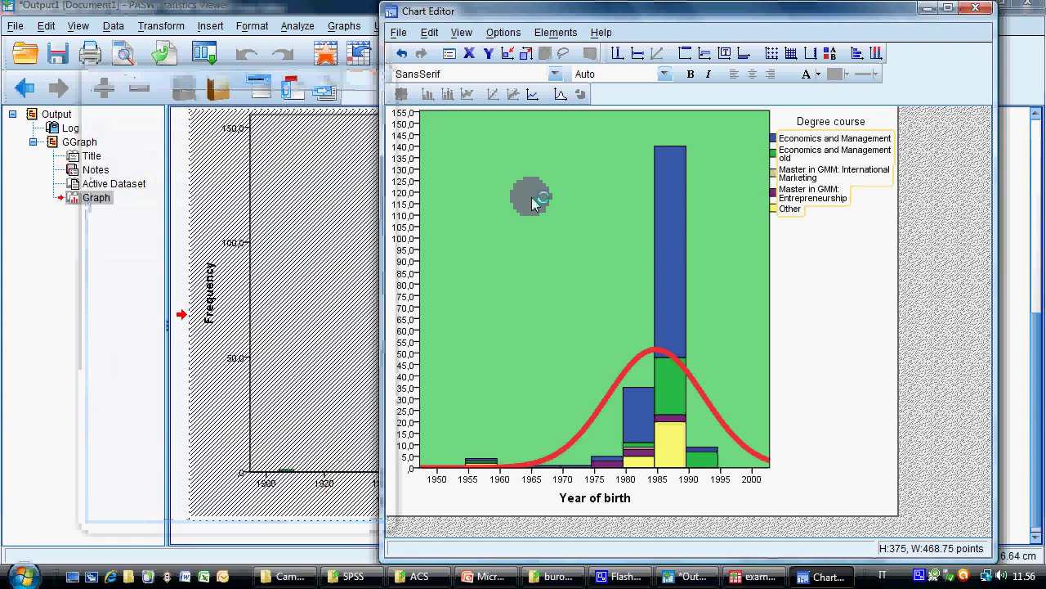
Step: Select the whole Degree course legend frame and move it into the green plot area, upper left of the tallest bar
click(842, 61)
click(840, 59)
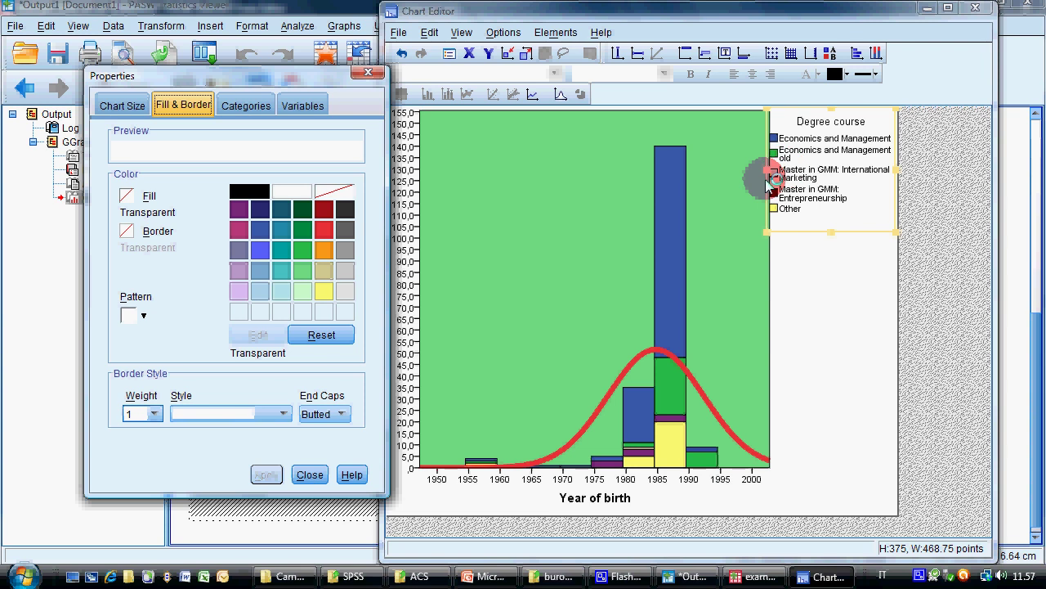
click(808, 169)
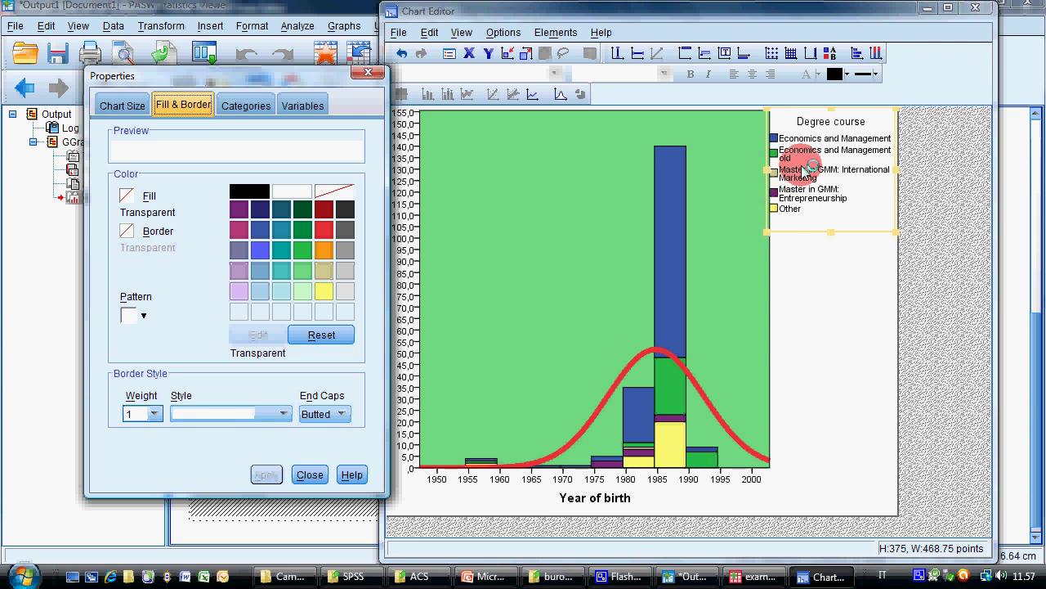
click(810, 233)
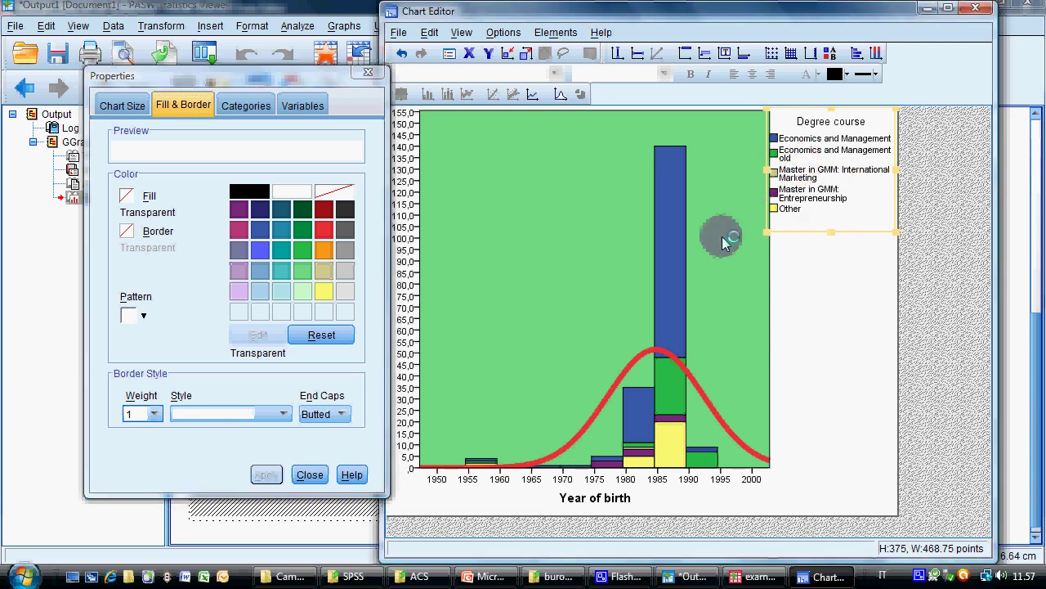
click(784, 199)
click(776, 169)
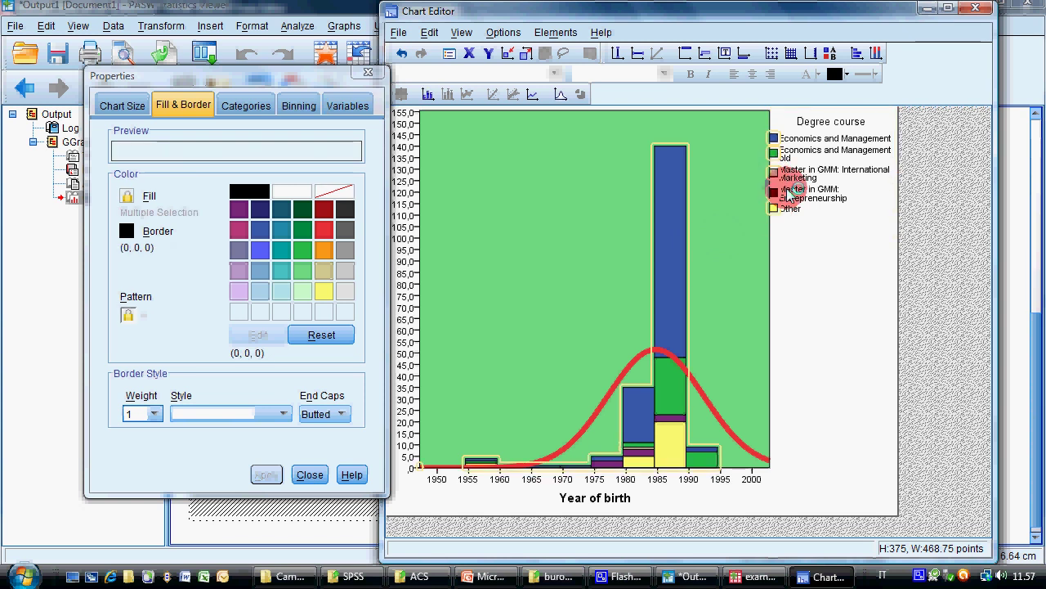
click(809, 228)
click(806, 229)
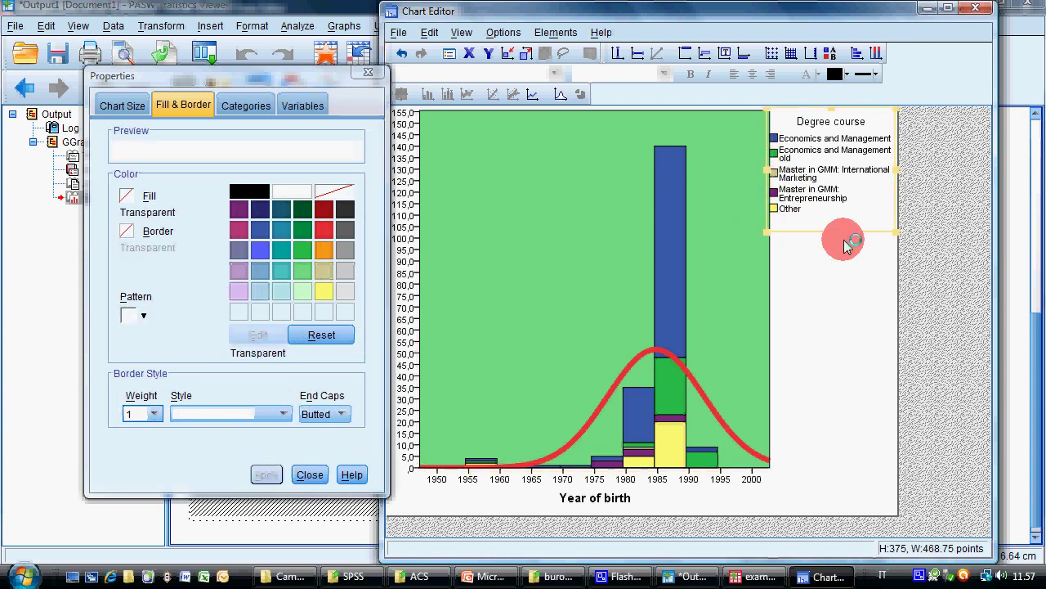
click(807, 237)
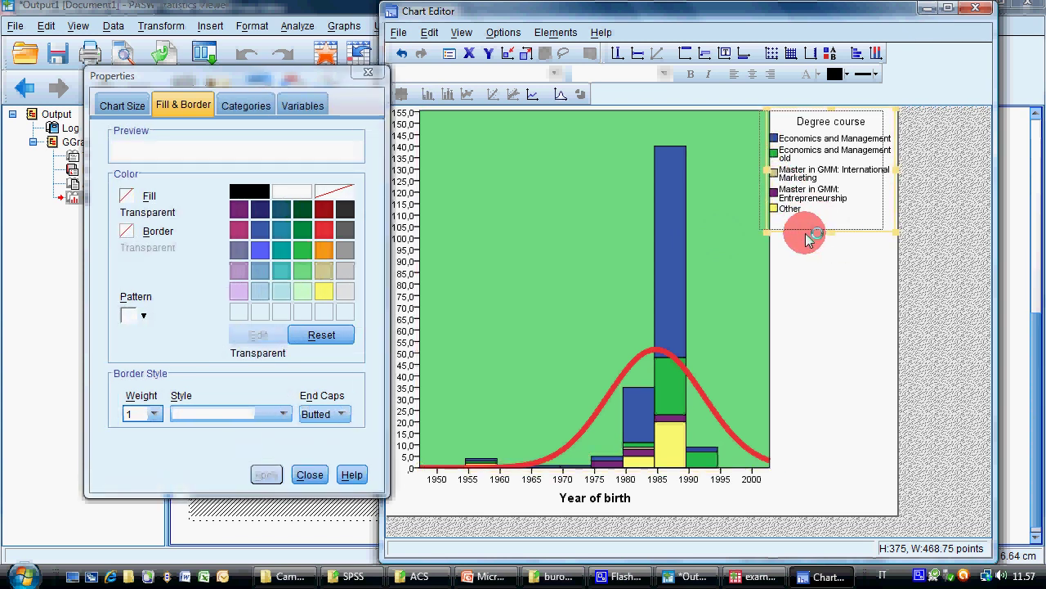
drag(808, 237, 520, 243)
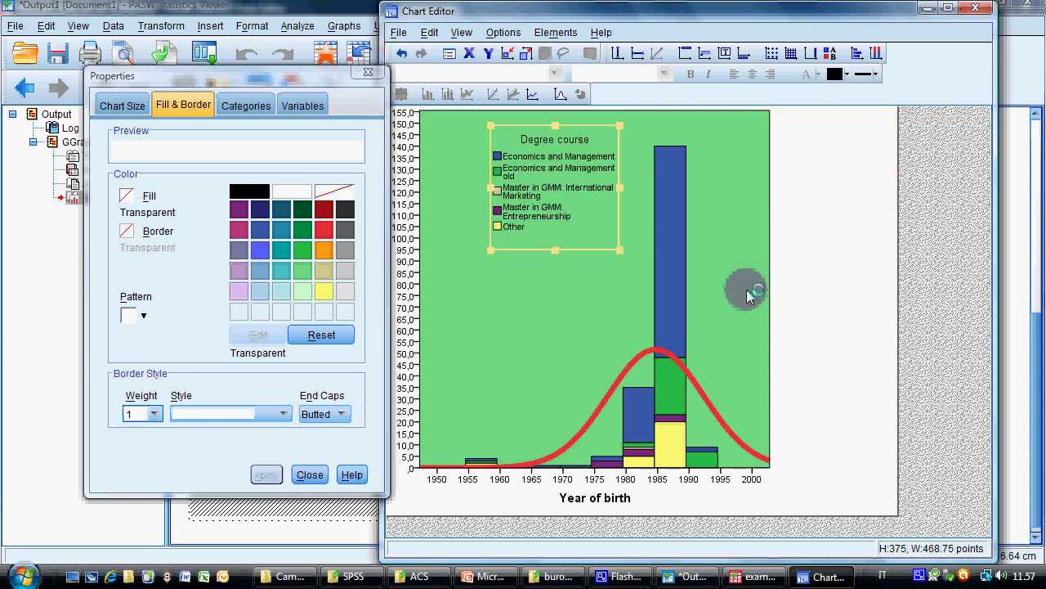
click(804, 286)
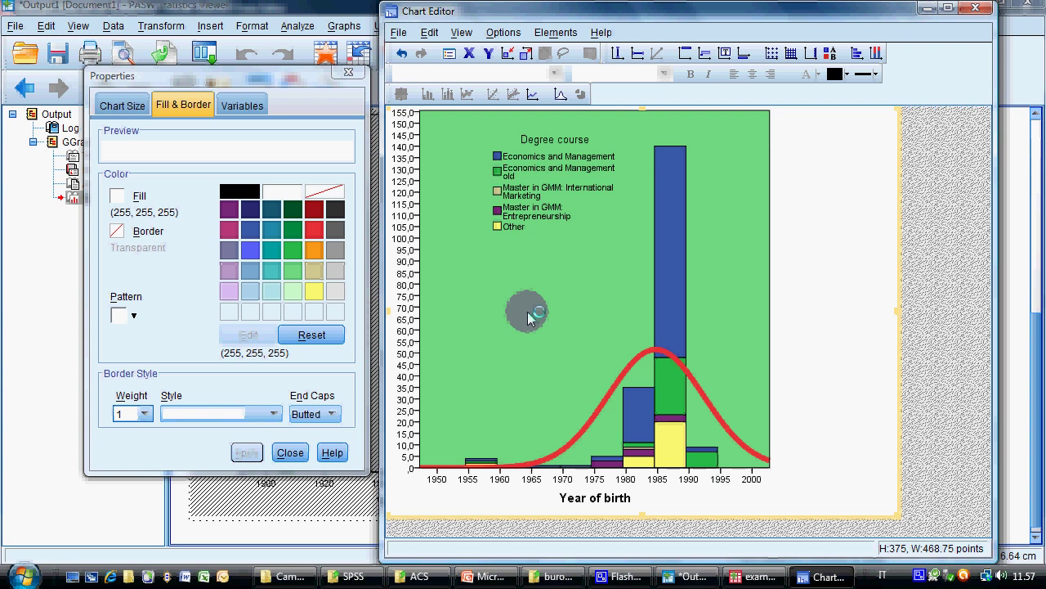
Step: Try to set the vertical axis number format to 0 decimal places, and close the properties window
click(430, 177)
click(403, 260)
click(335, 132)
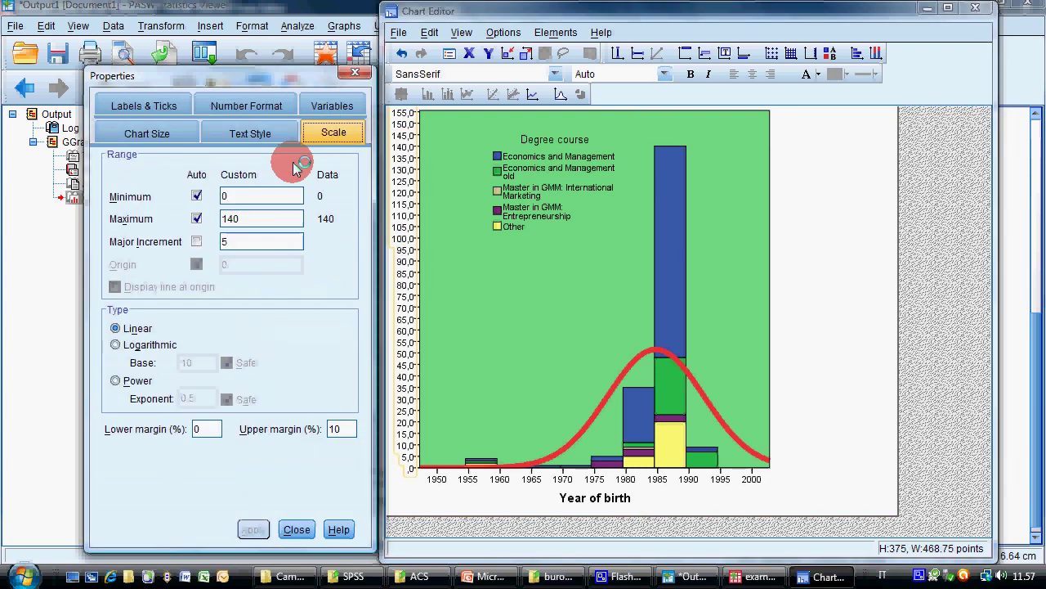
click(267, 111)
click(249, 232)
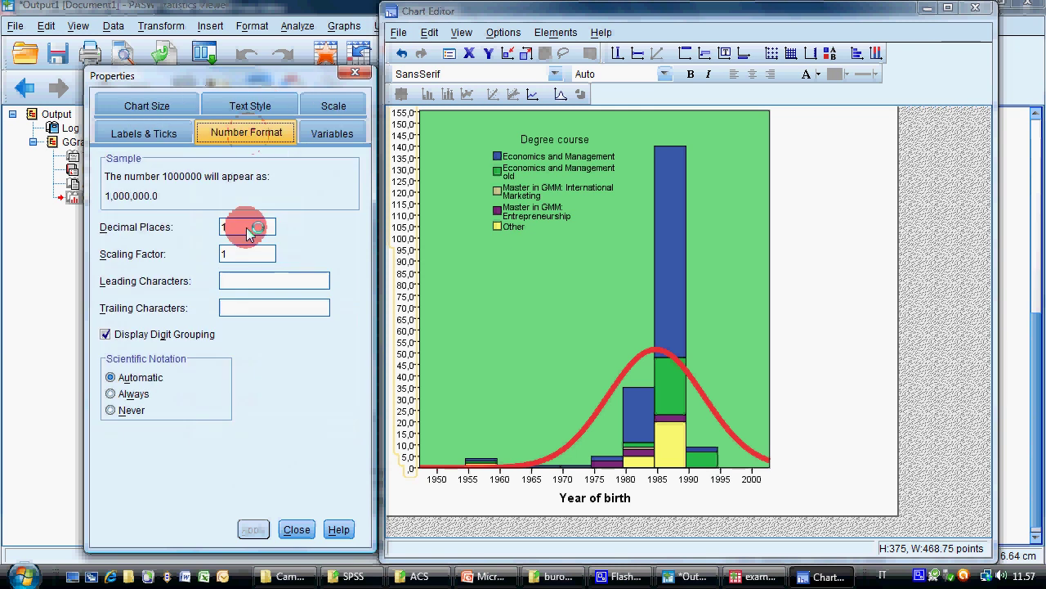
drag(249, 231, 229, 214)
text(0)
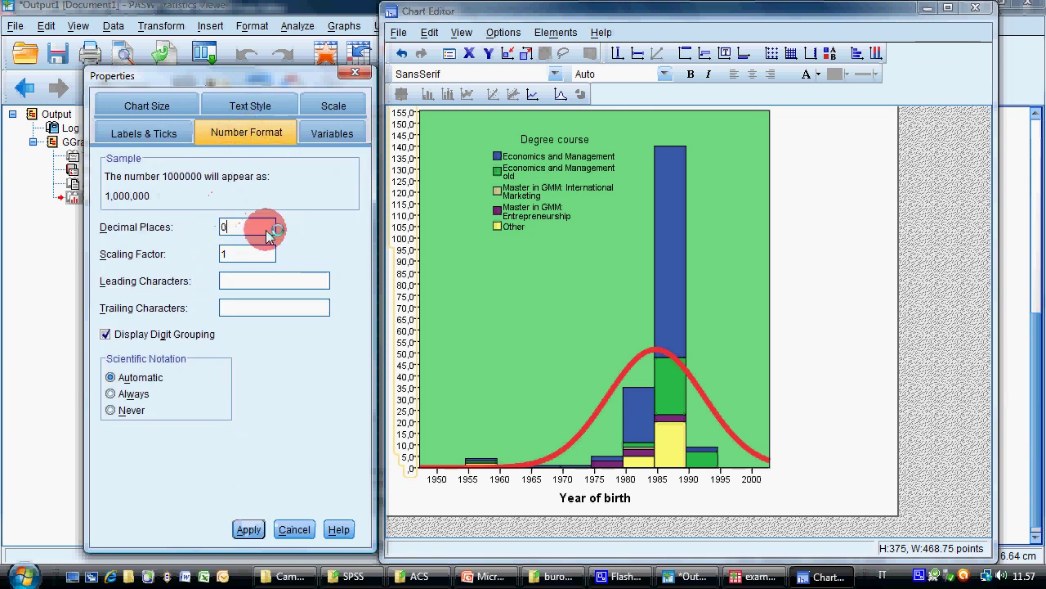
click(244, 528)
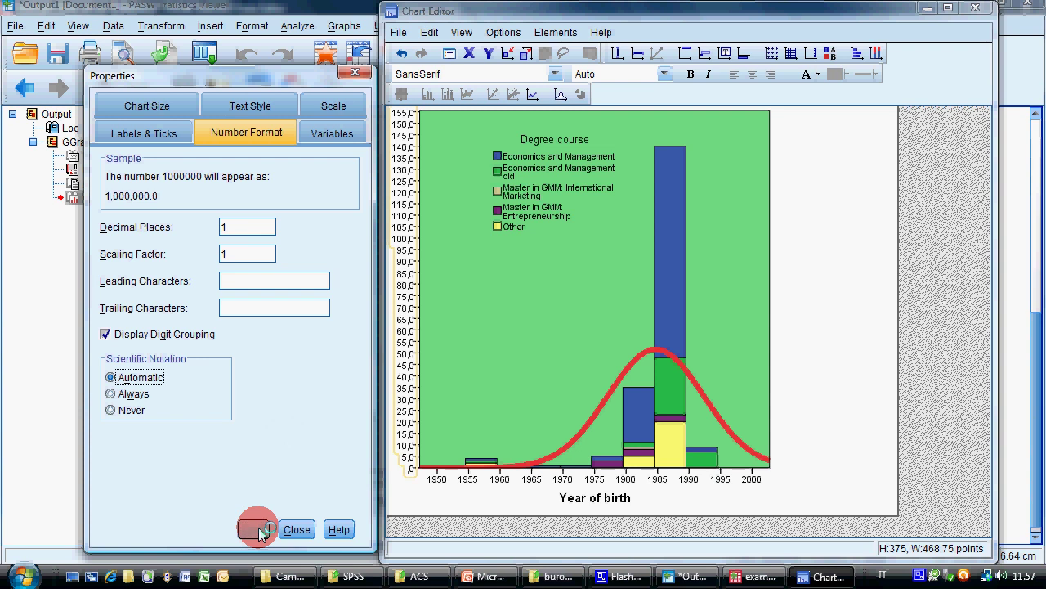
click(306, 536)
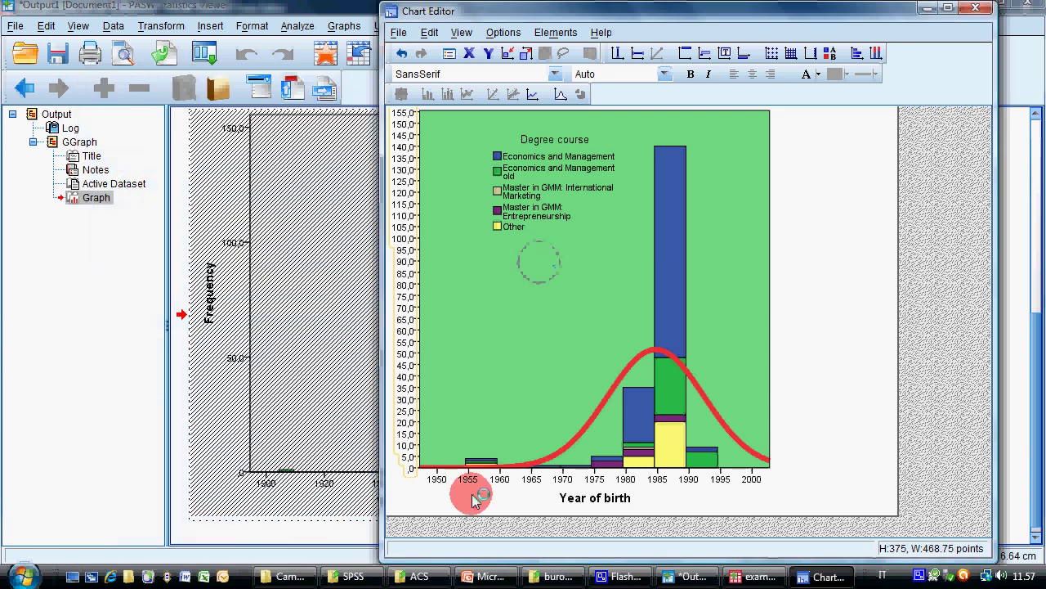
Step: Close the chart editor and view the edited histogram in the output document
click(402, 33)
click(439, 115)
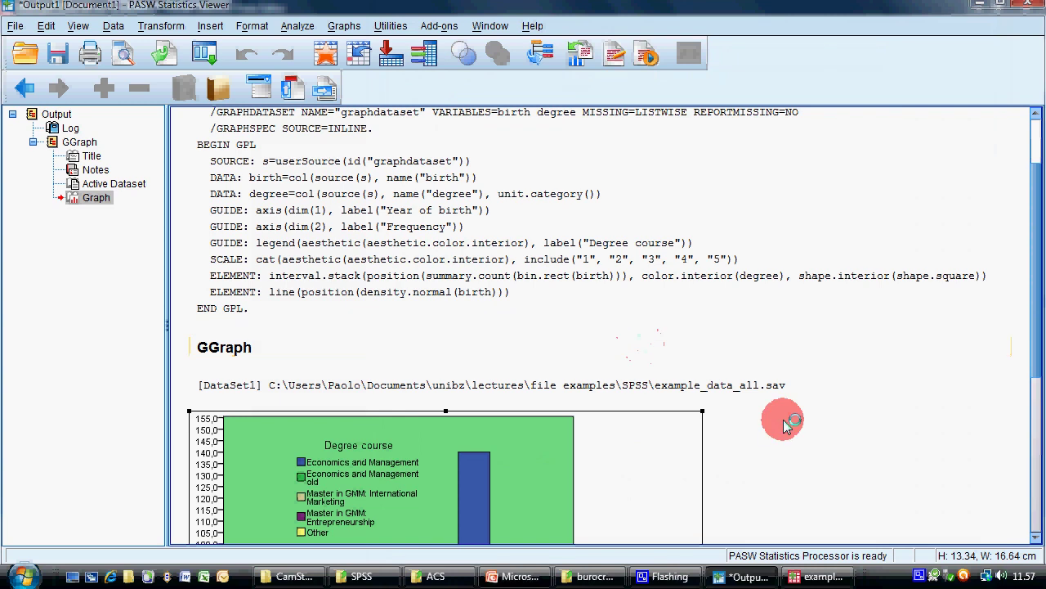
scroll(785, 421, down, 3)
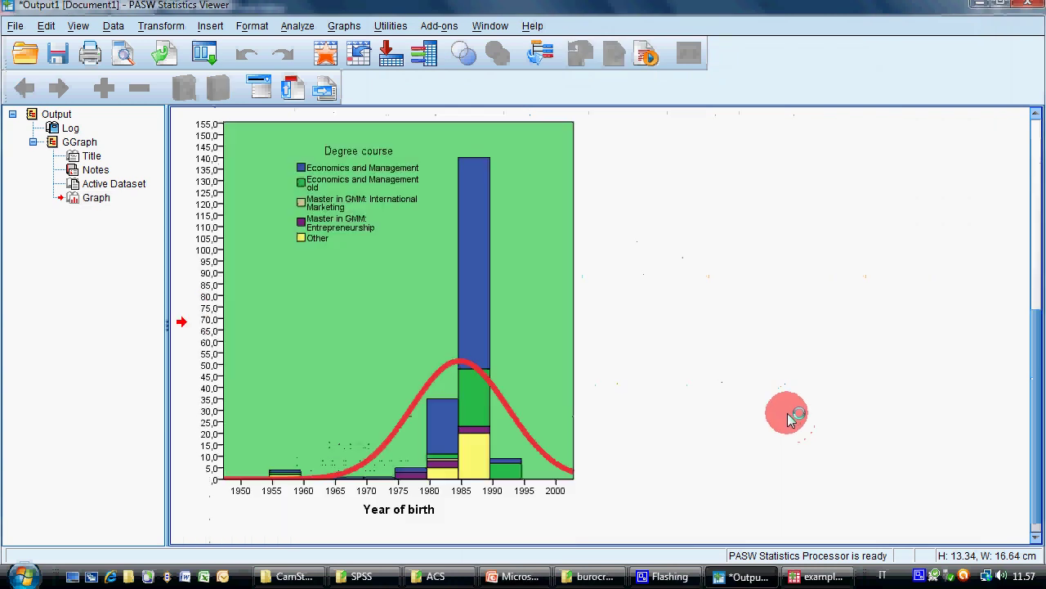
Step: Switch to the PowerPoint presentation and examine the requirements of the boxplot exercise on slide 31
click(521, 577)
scroll(535, 374, down, 2)
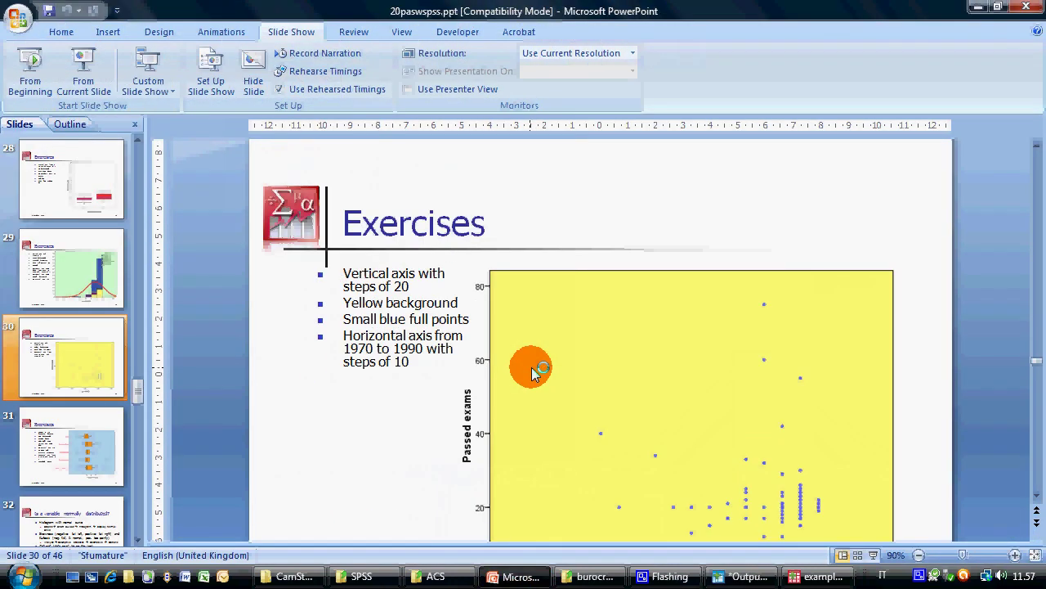
scroll(532, 373, down, 5)
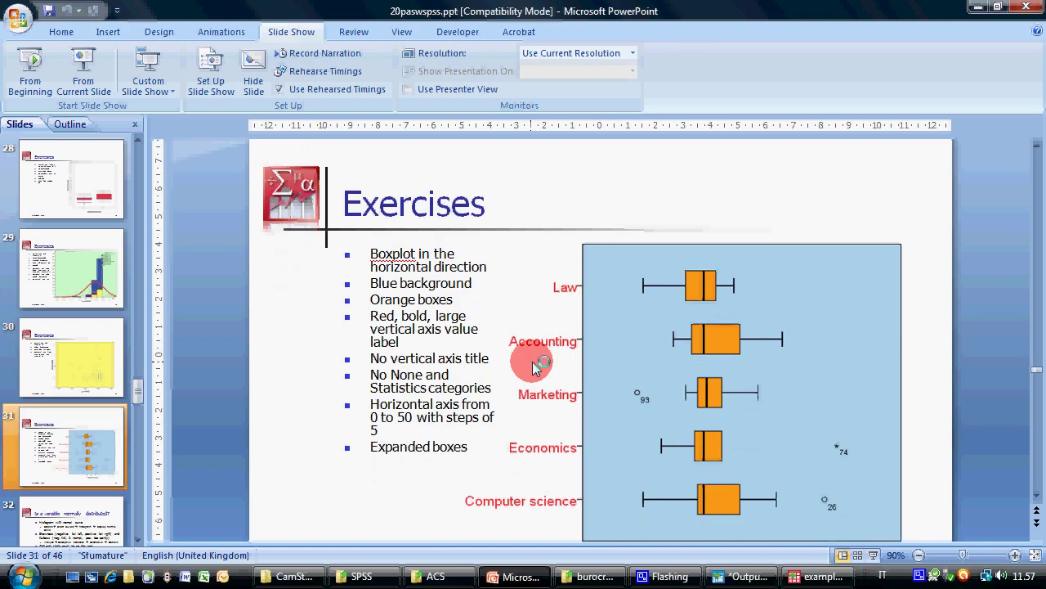
scroll(533, 366, down, 1)
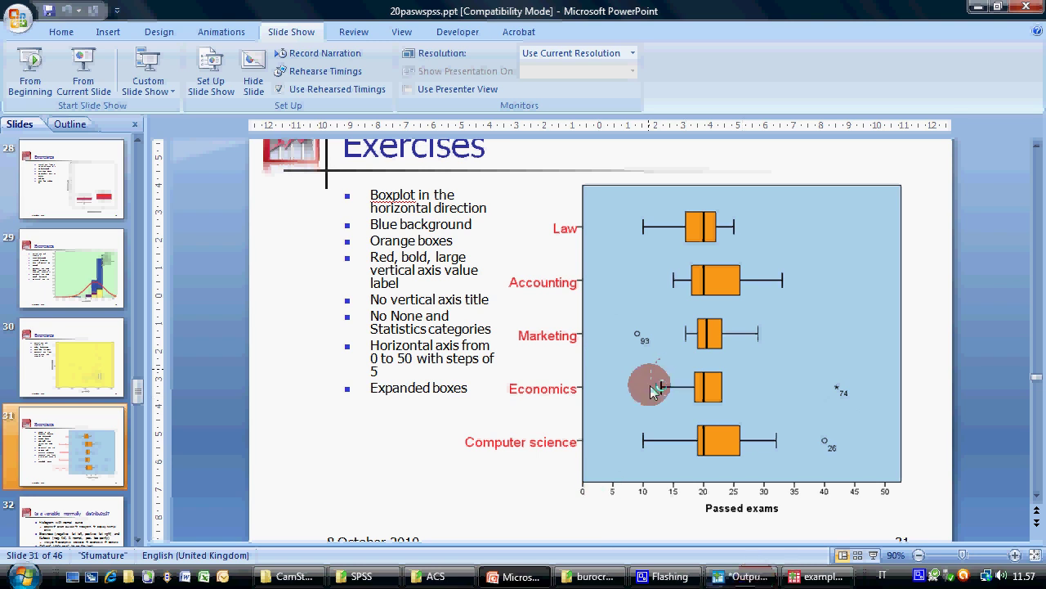
Step: Switch to the data editor and create a simple boxplot of Passed exams by Favorite subject with Chart Builder
click(809, 576)
click(259, 25)
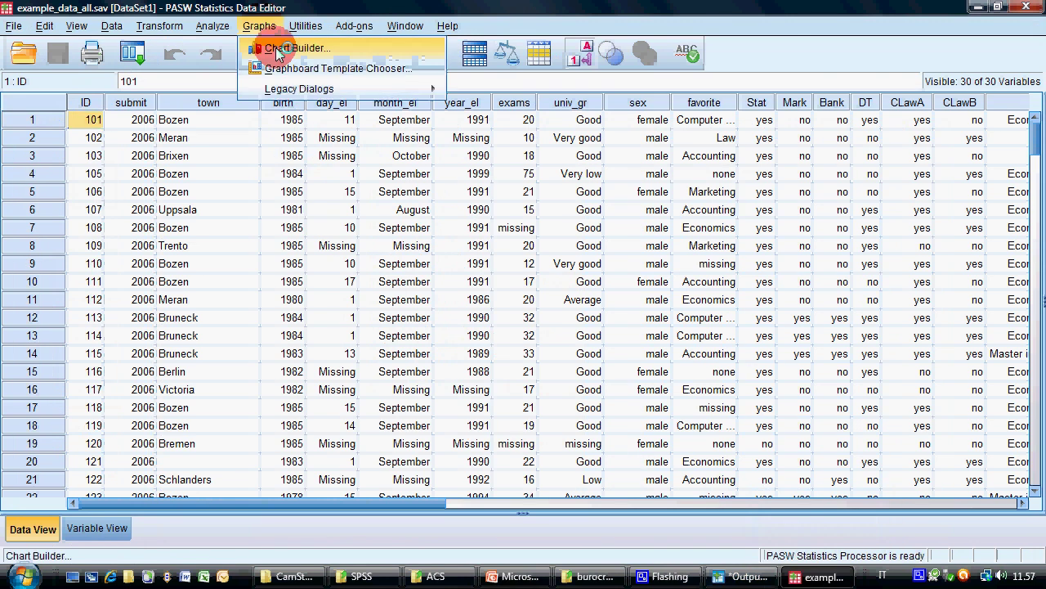
click(254, 46)
click(462, 363)
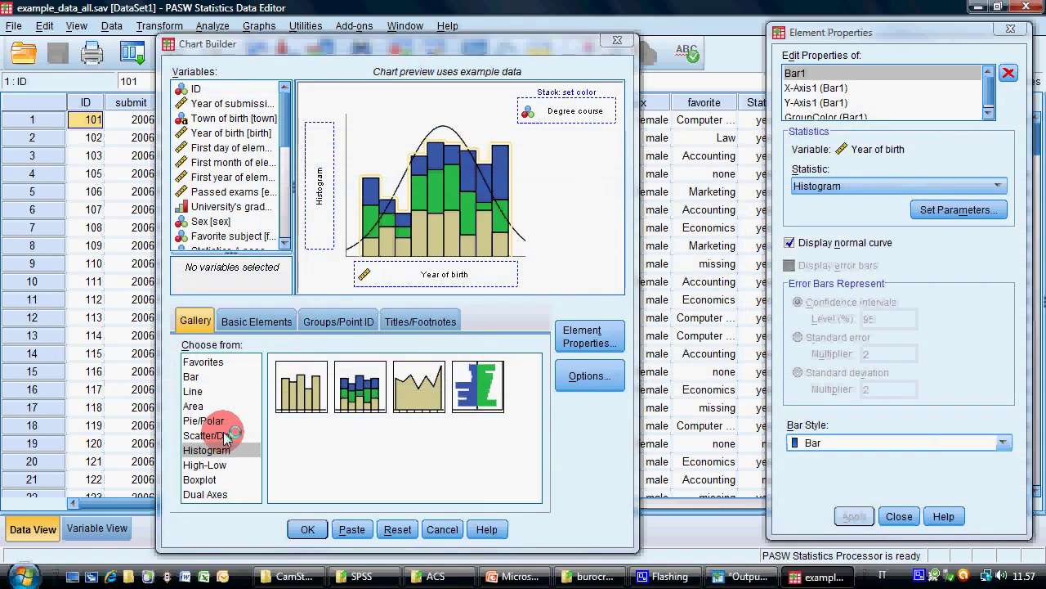
click(220, 481)
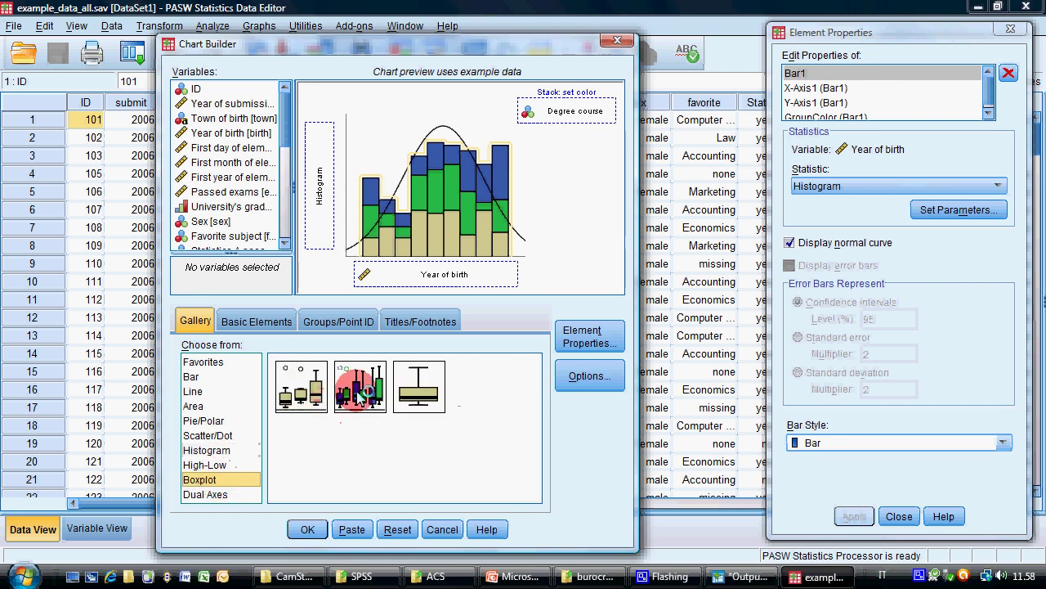
click(300, 391)
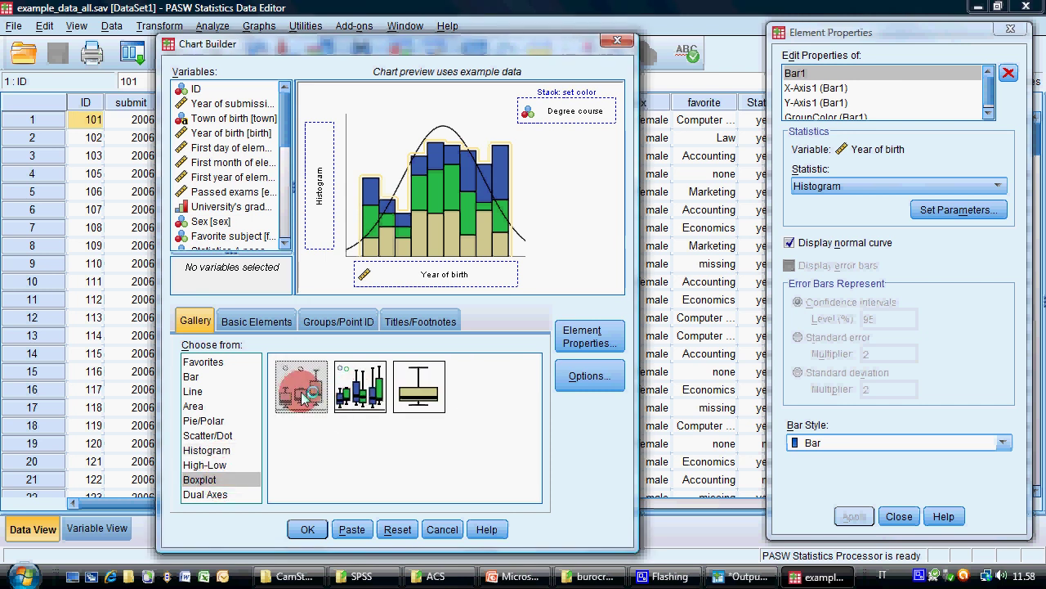
drag(302, 396, 323, 168)
drag(233, 194, 436, 276)
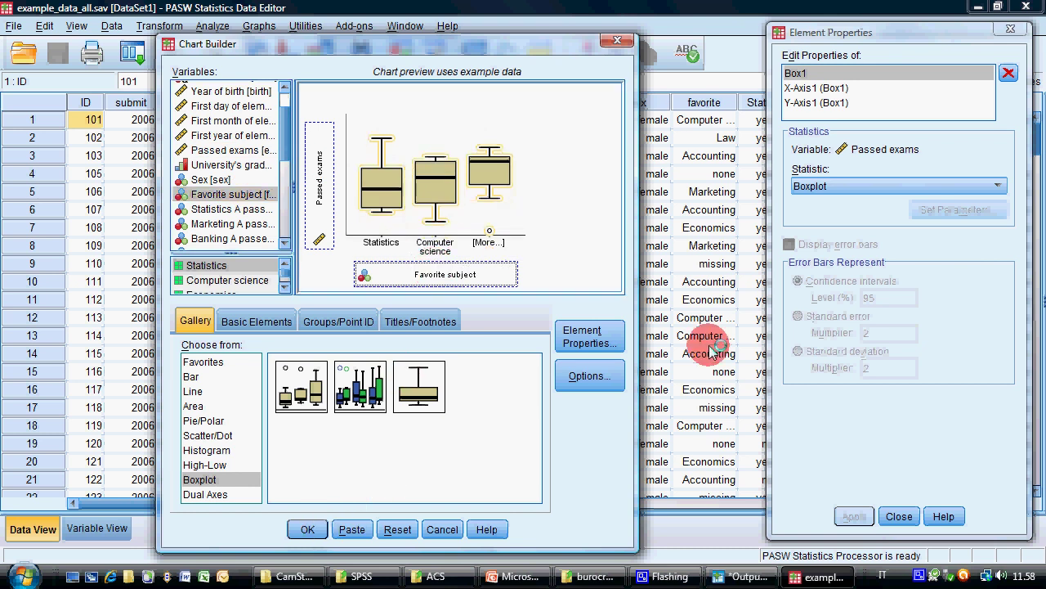
click(313, 530)
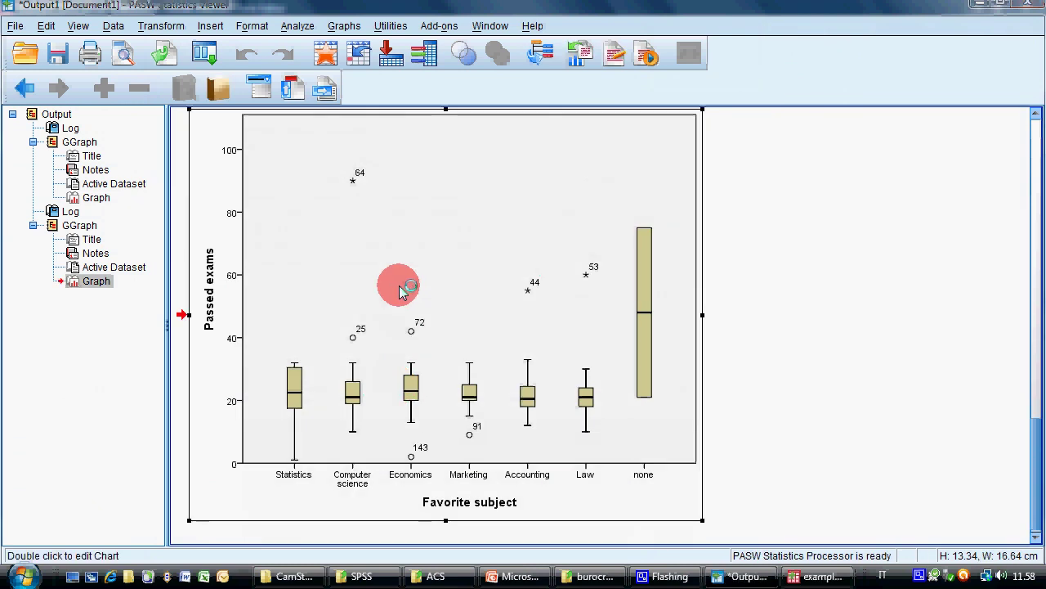
Step: Open the boxplot for editing, transpose it to the horizontal direction and fill its plot background with blue (122, 170, 213)
double_click(400, 291)
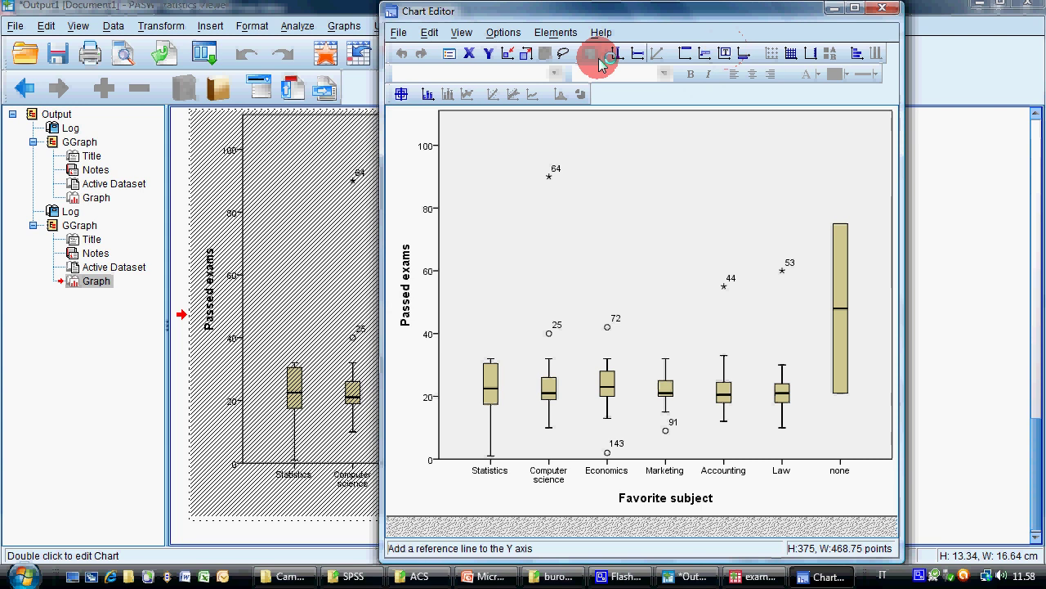
click(857, 54)
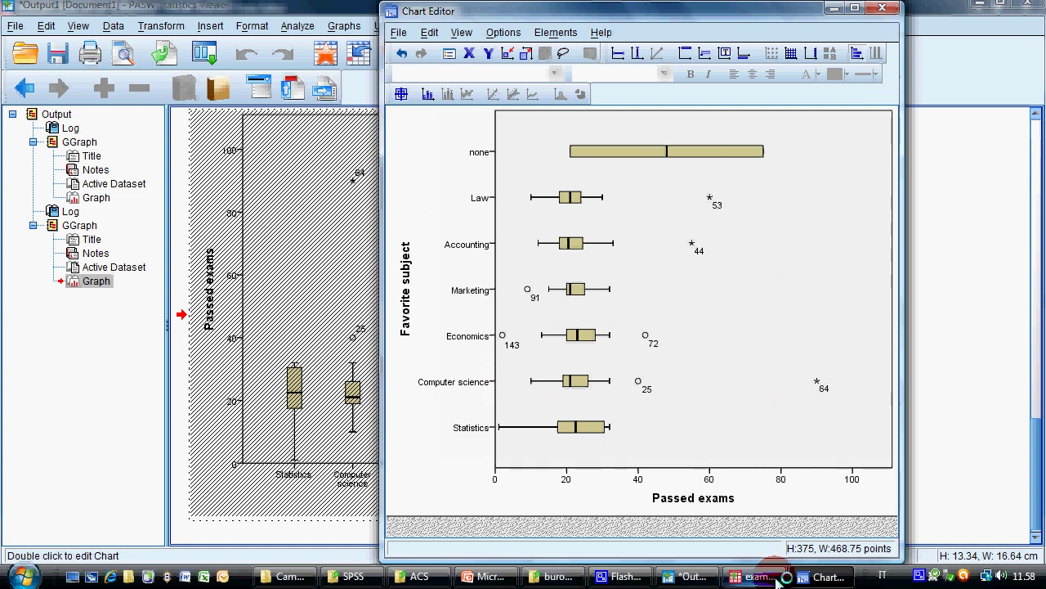
click(488, 577)
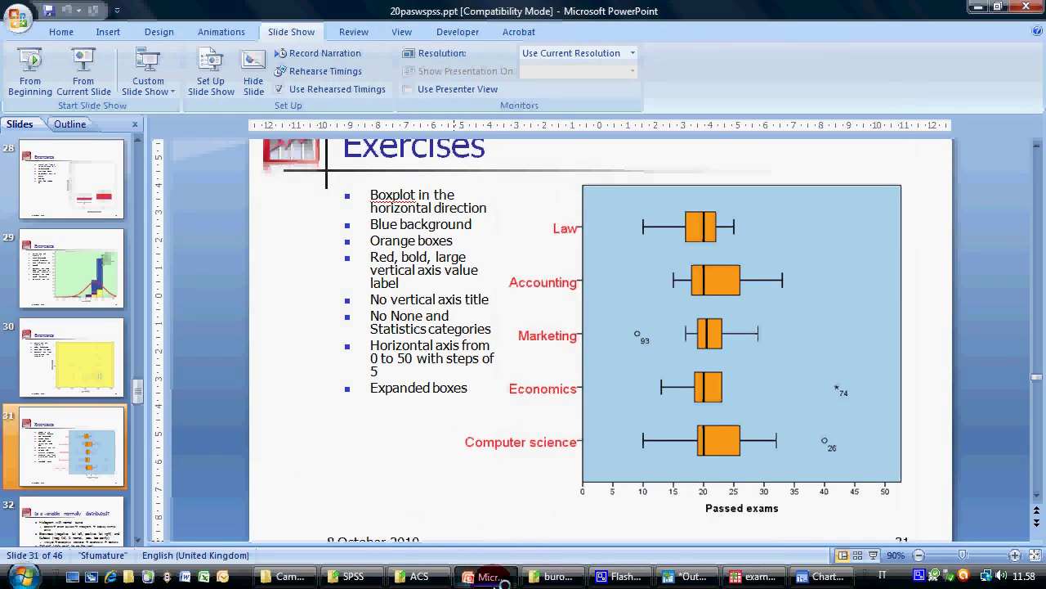
click(745, 578)
double_click(707, 280)
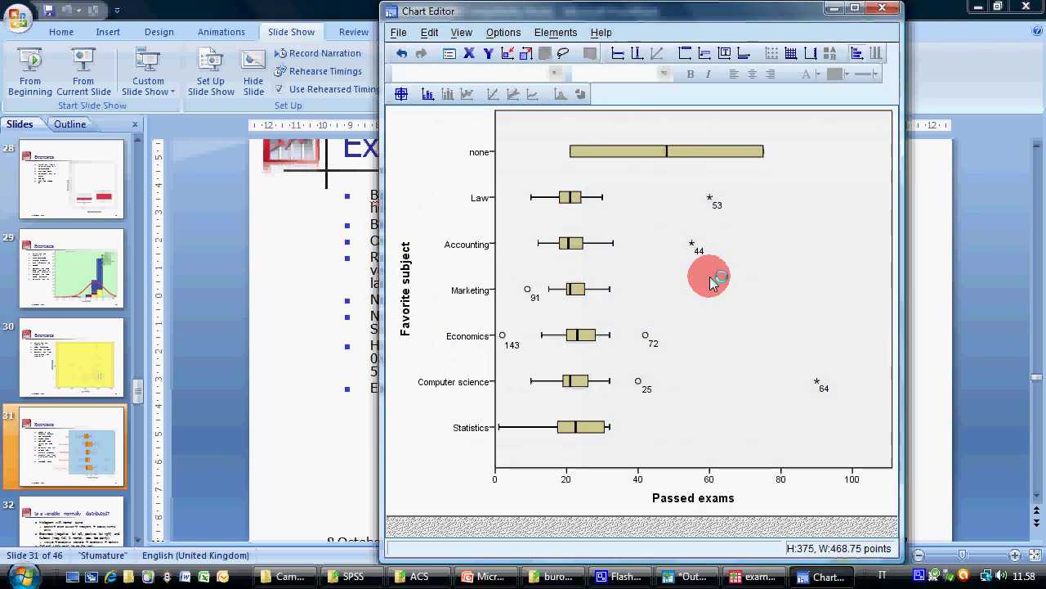
click(250, 270)
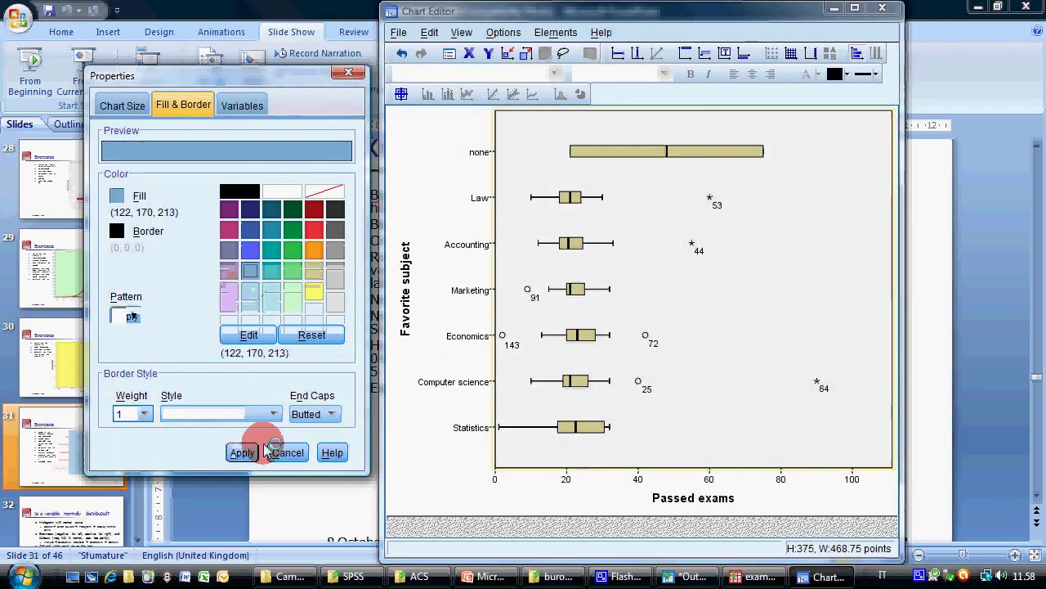
click(247, 452)
Step: Check the box colour on the exercise slide and fill all boxes with orange (248, 152, 29)
click(489, 576)
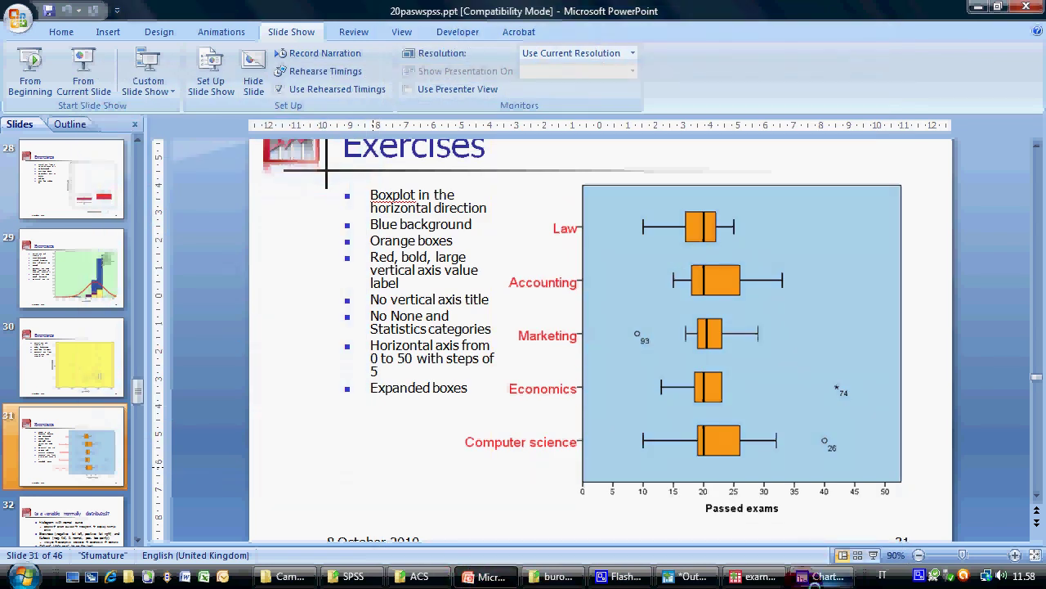
click(816, 578)
click(579, 290)
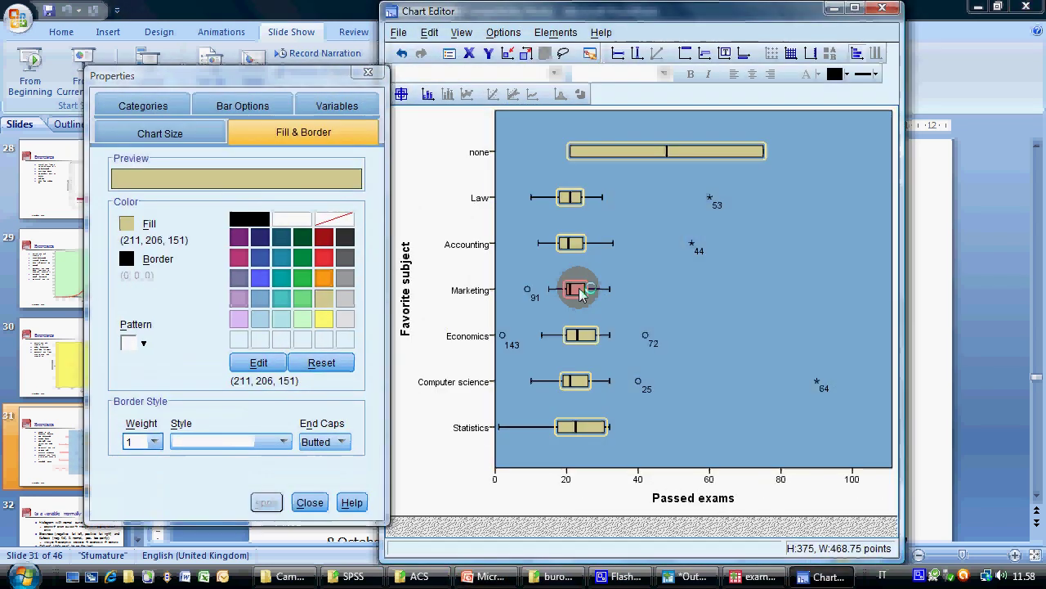
click(324, 277)
click(266, 501)
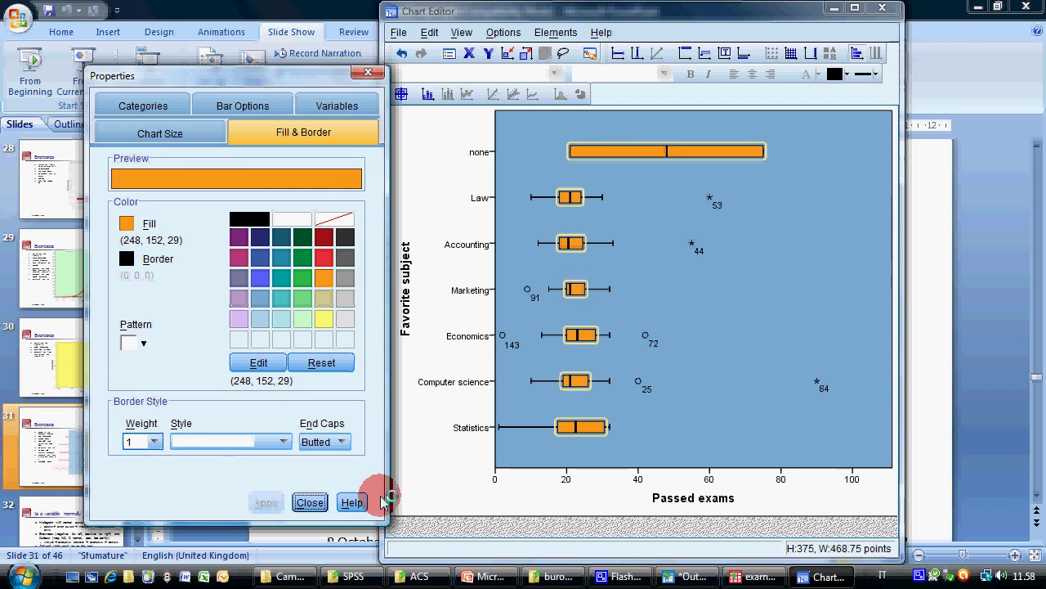
Step: Check the exercise slide and choose red (239, 51, 56), preferred size 14 and minimum size 12 for the favorite subject labels
click(488, 576)
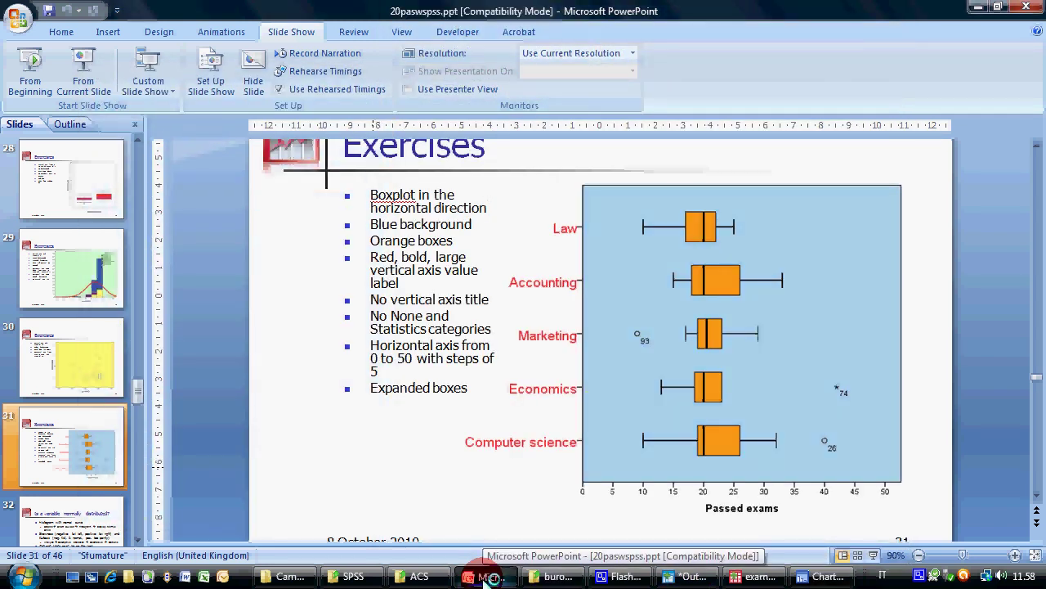
click(822, 576)
click(464, 340)
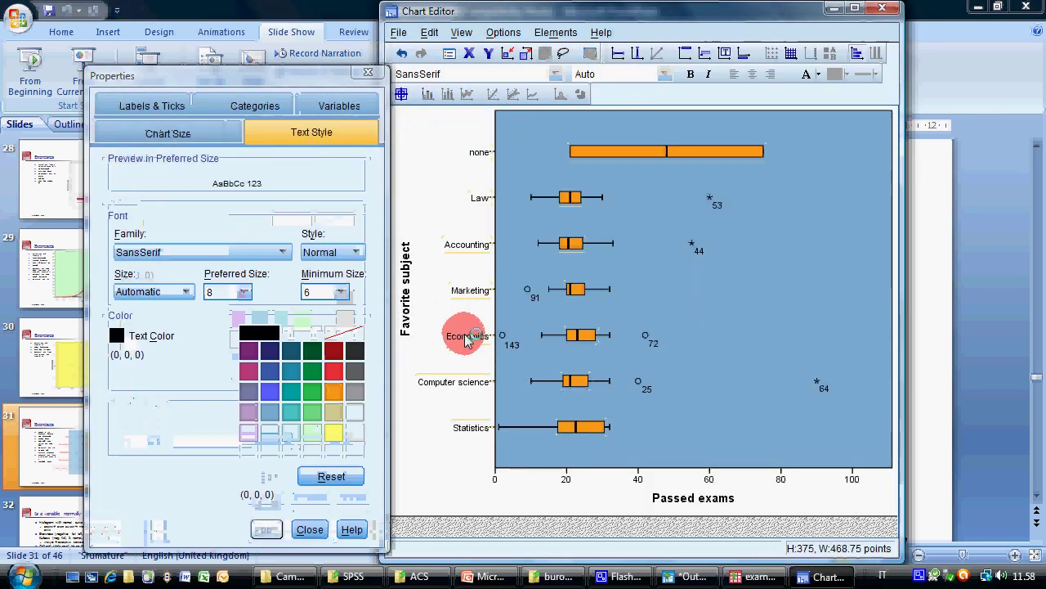
click(334, 371)
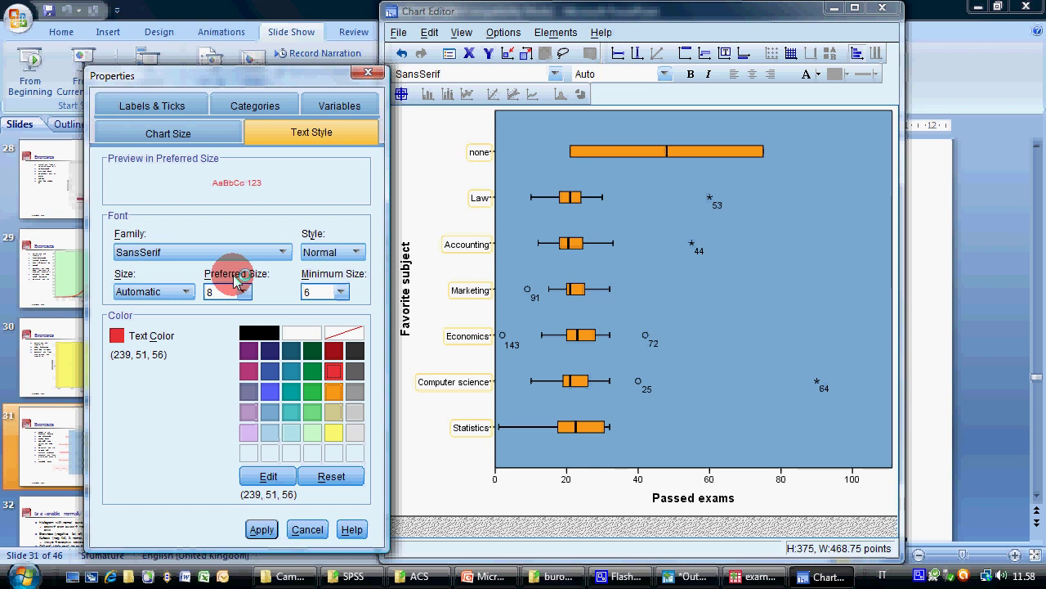
click(217, 293)
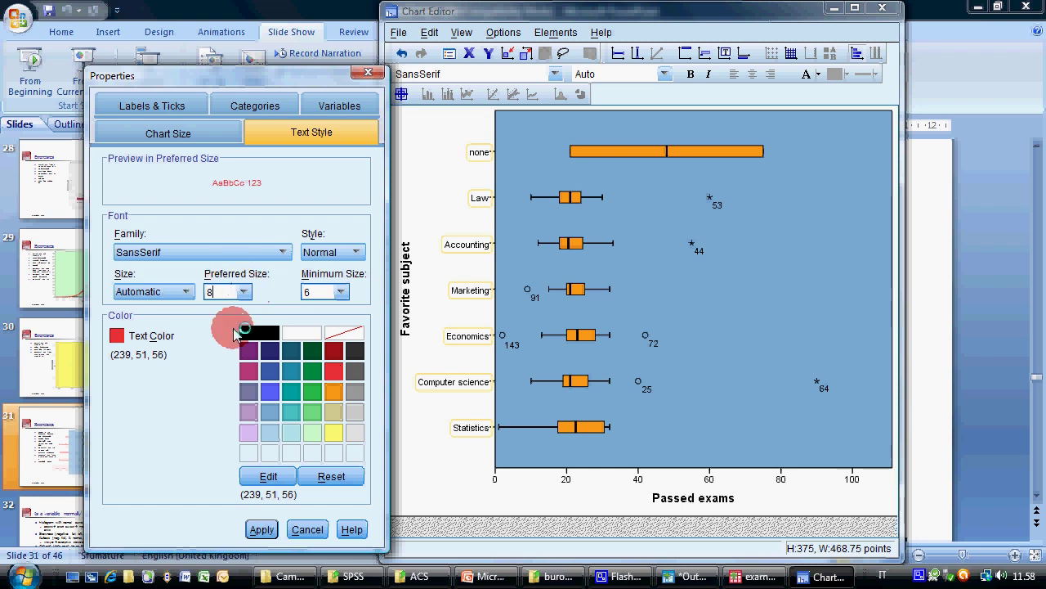
click(242, 292)
click(215, 382)
click(341, 292)
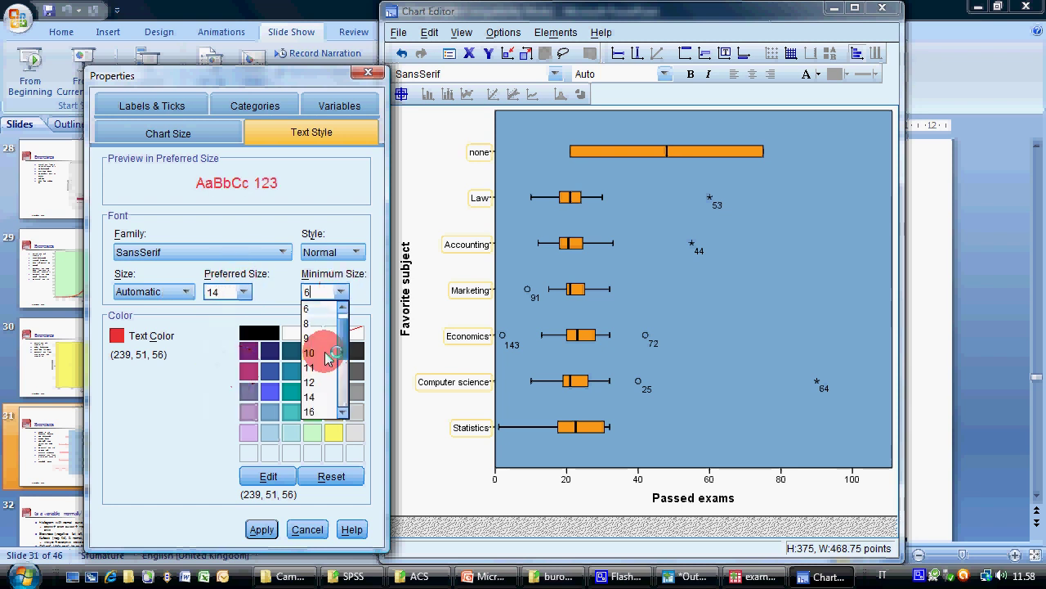
click(320, 384)
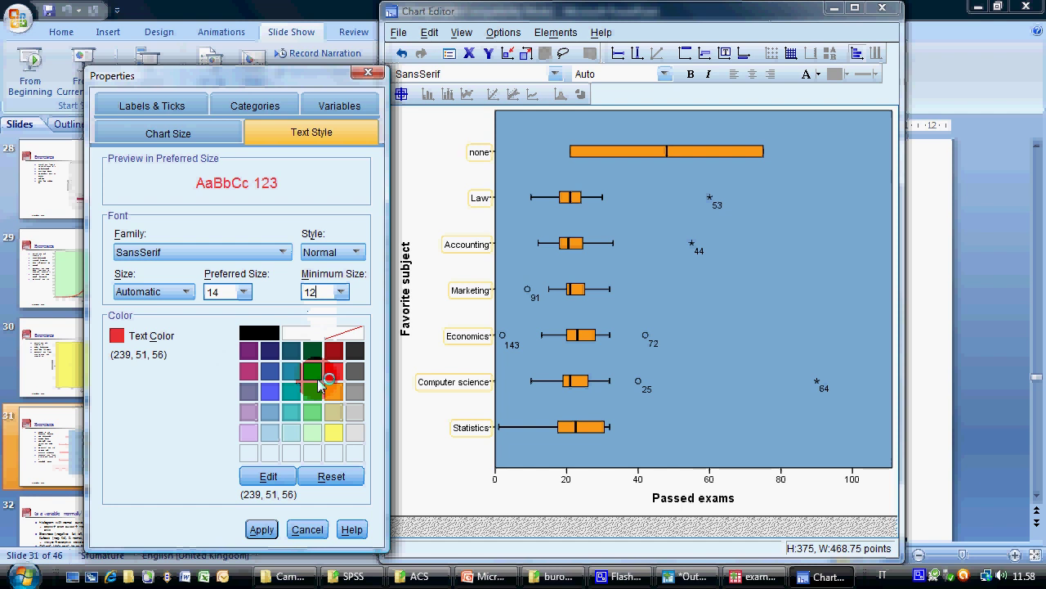
Step: Set the favorite subject labels' font style to Bold and apply the text style settings
click(186, 292)
click(284, 269)
click(355, 251)
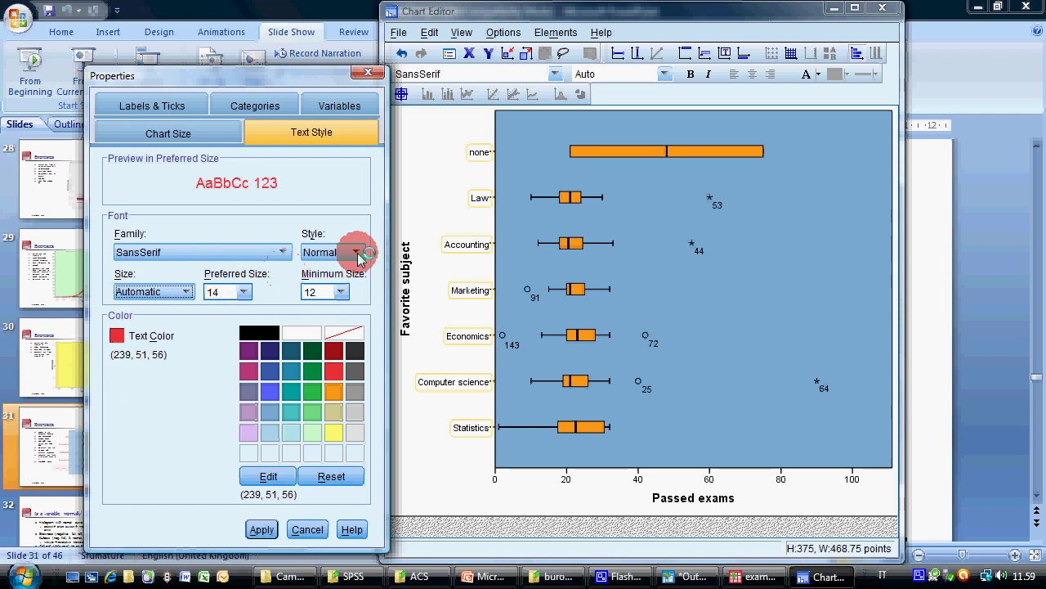
click(327, 282)
click(261, 529)
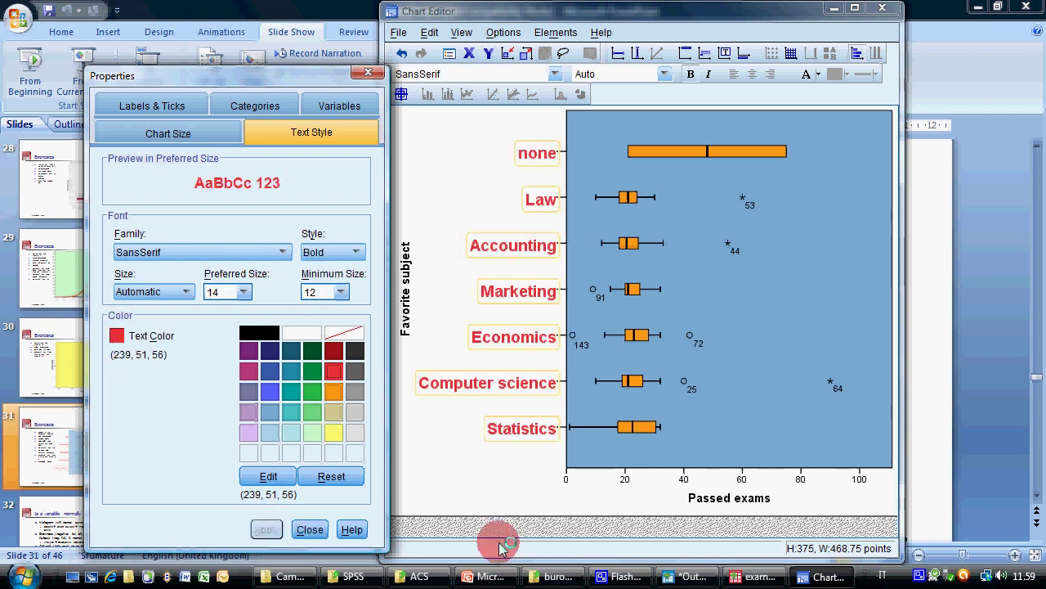
Step: Check the exercise slide and turn off the display of the vertical axis title Favorite subject
click(609, 576)
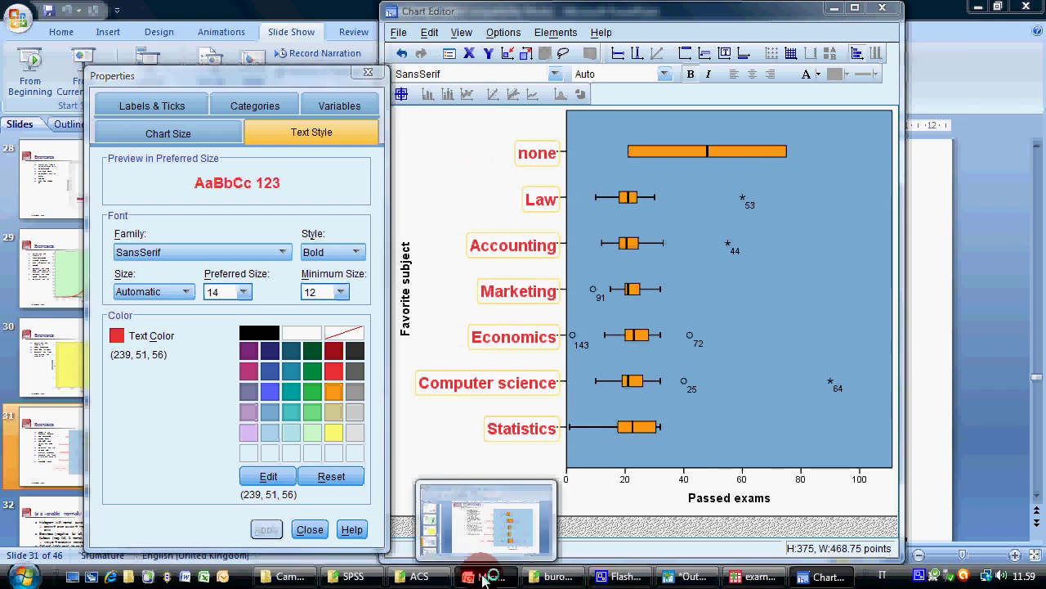
click(483, 579)
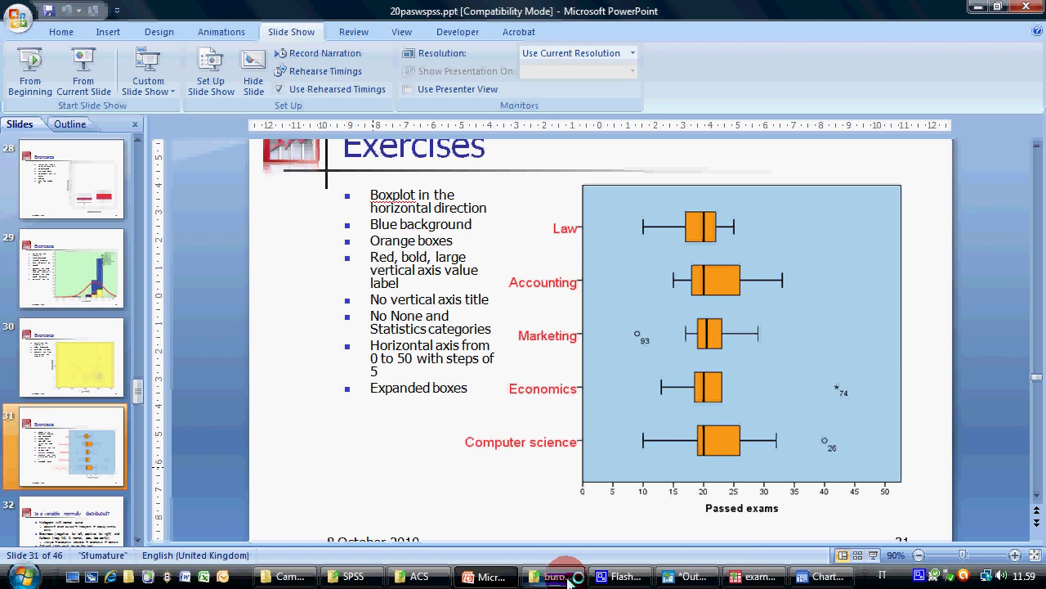
click(822, 576)
click(417, 341)
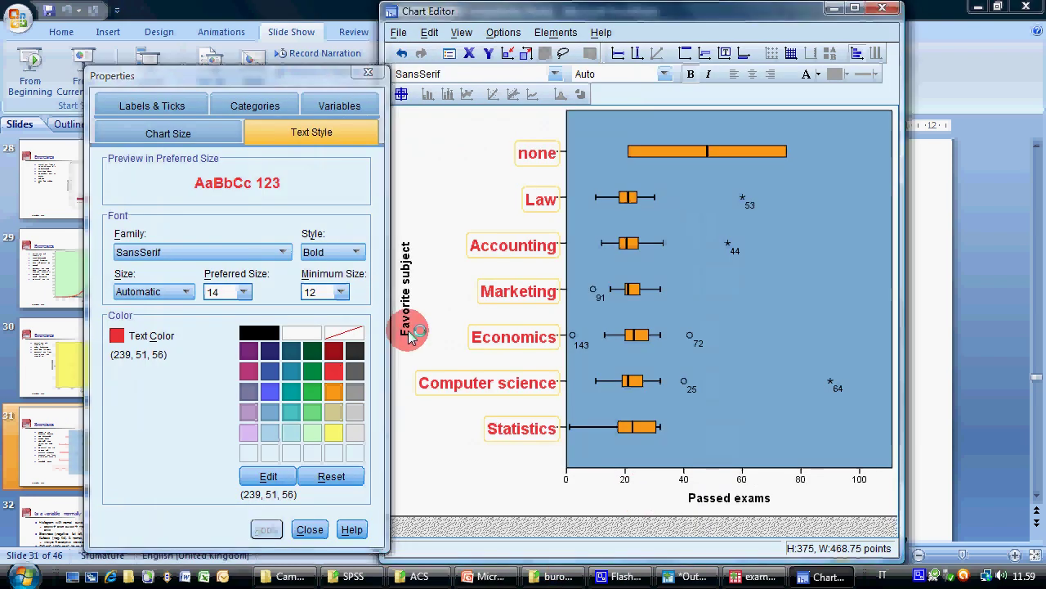
click(249, 185)
click(152, 106)
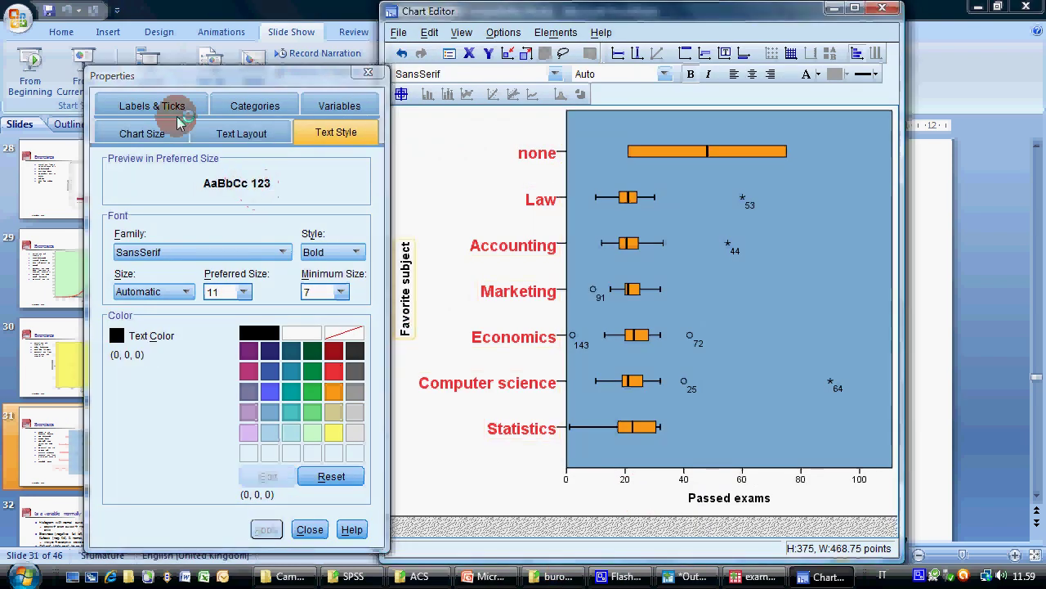
click(123, 160)
click(260, 528)
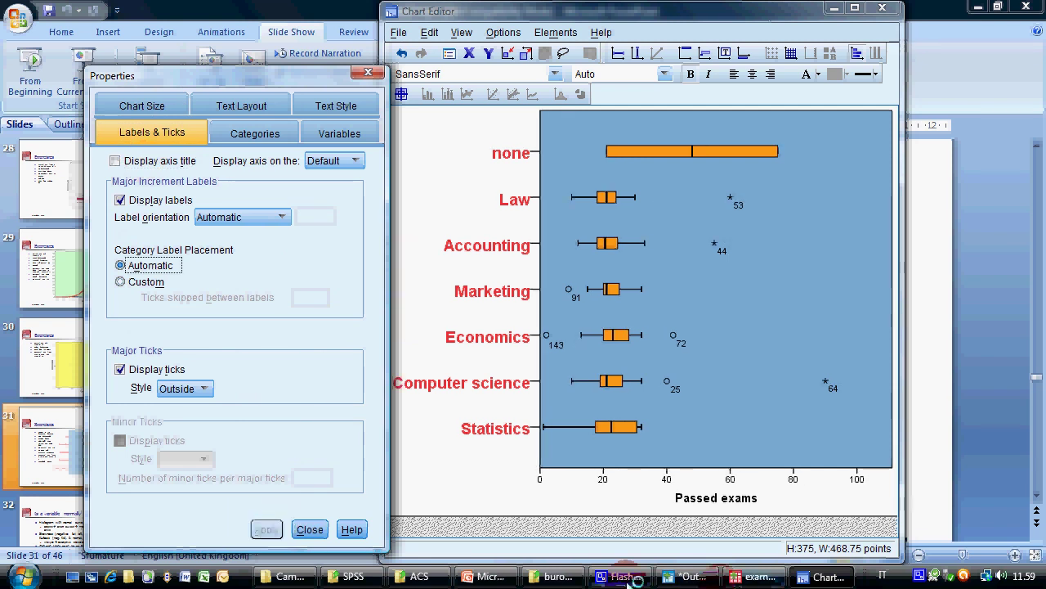
Step: Check the exercise slide and exclude the none and Statistics categories of Favorite subject from the boxplot
click(488, 577)
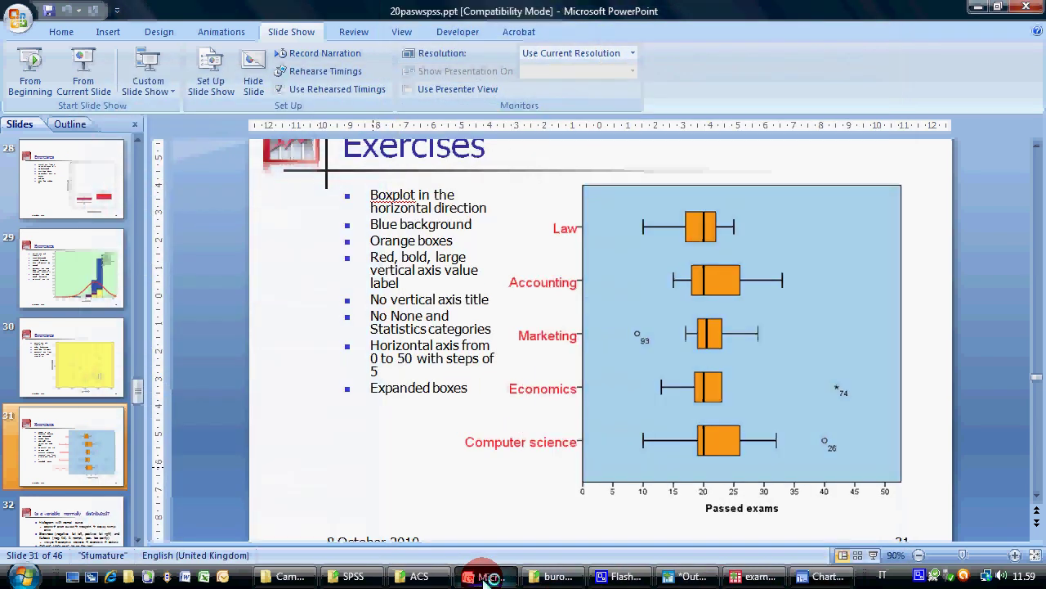
click(488, 577)
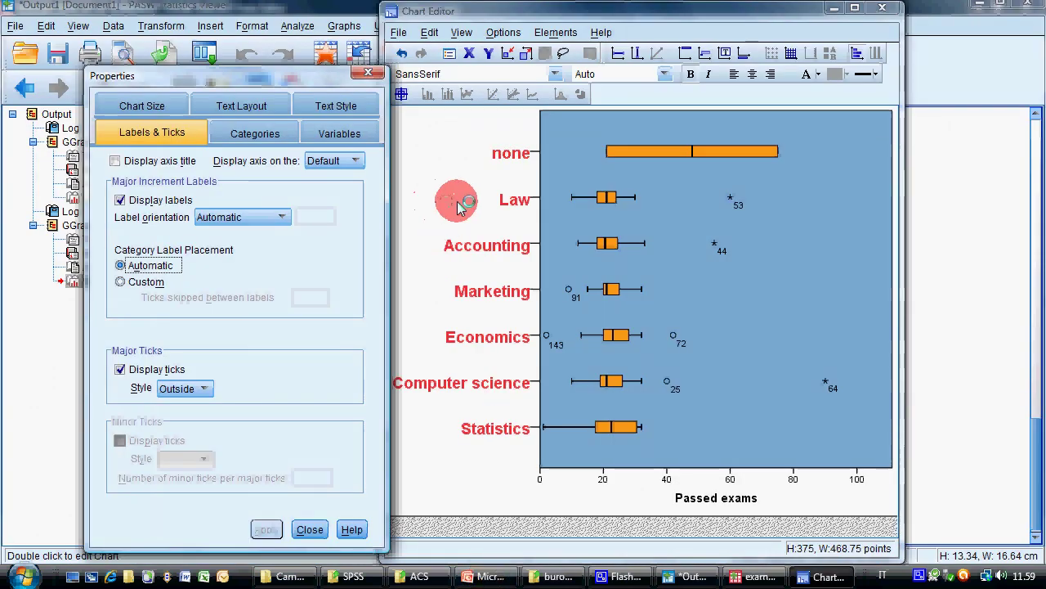
click(516, 201)
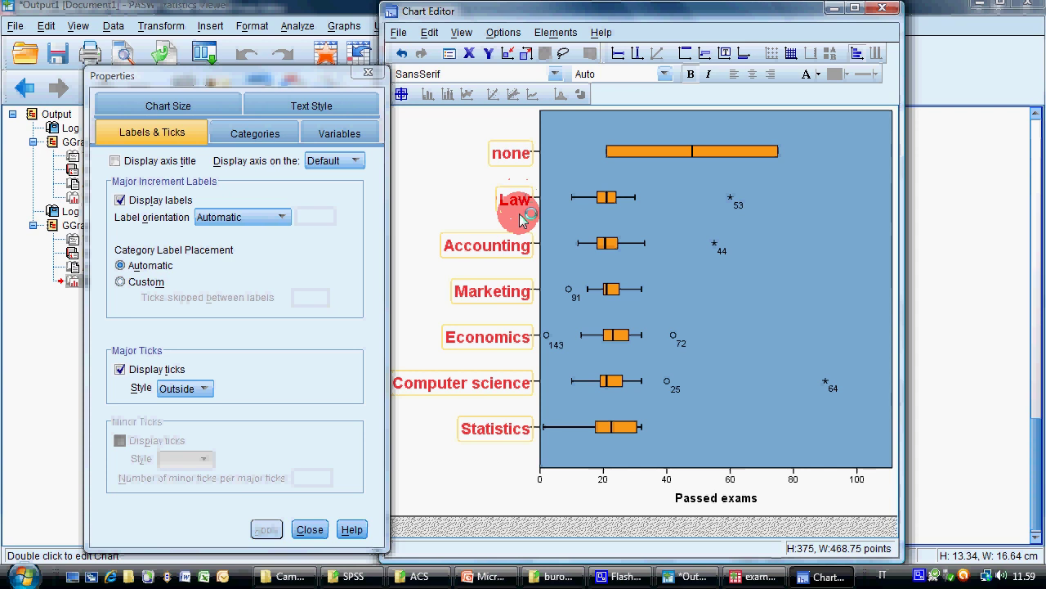
click(611, 243)
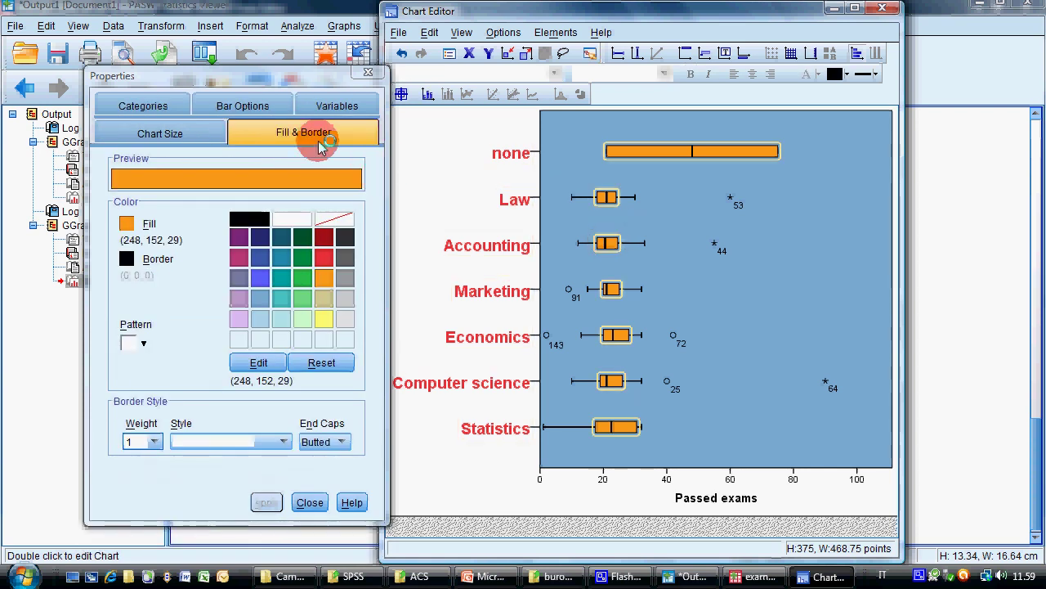
click(156, 105)
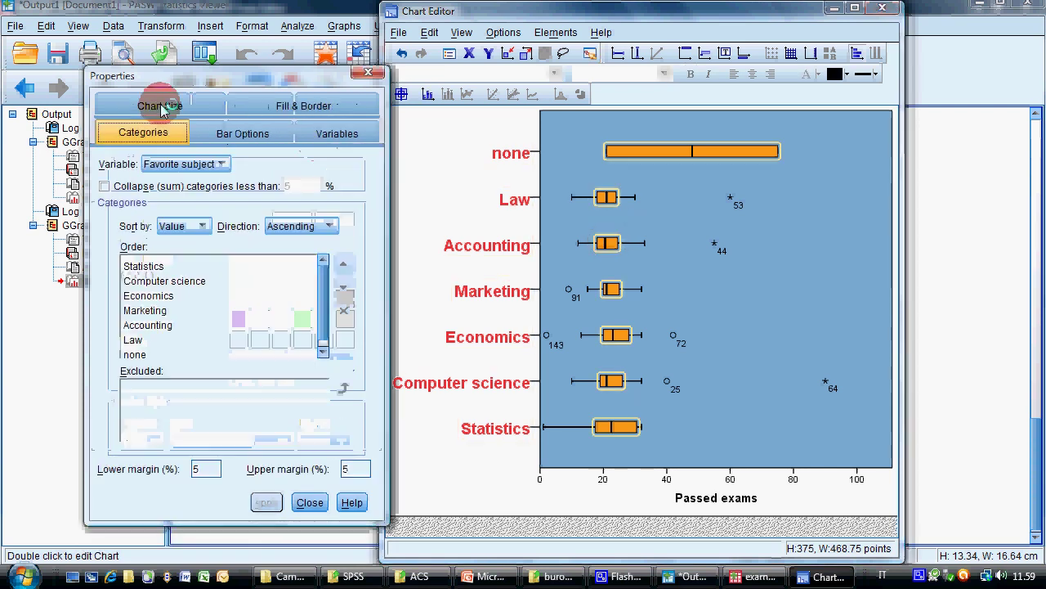
click(182, 354)
click(345, 314)
click(215, 266)
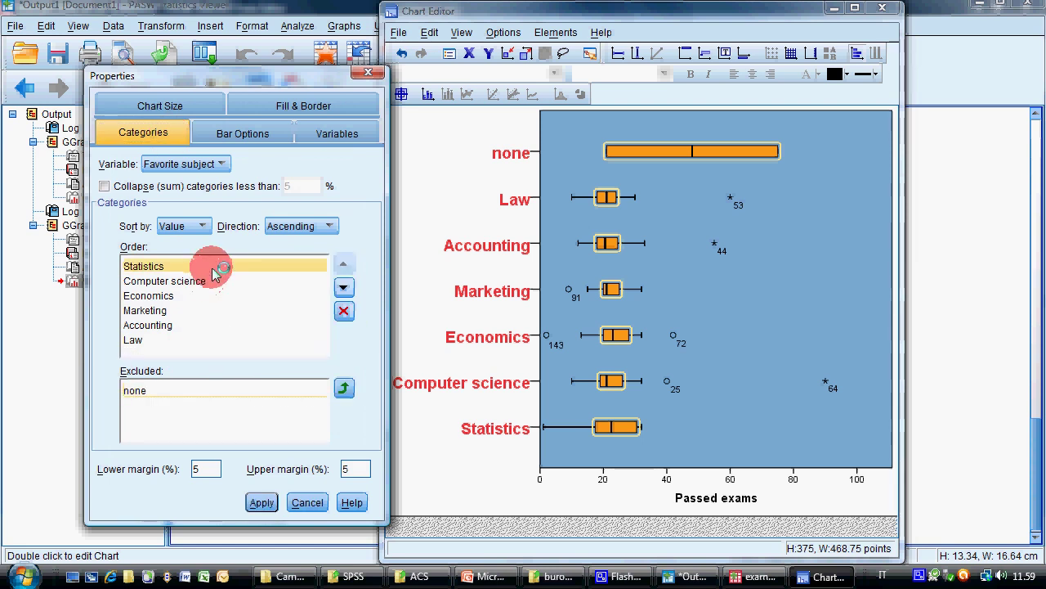
click(346, 311)
click(274, 493)
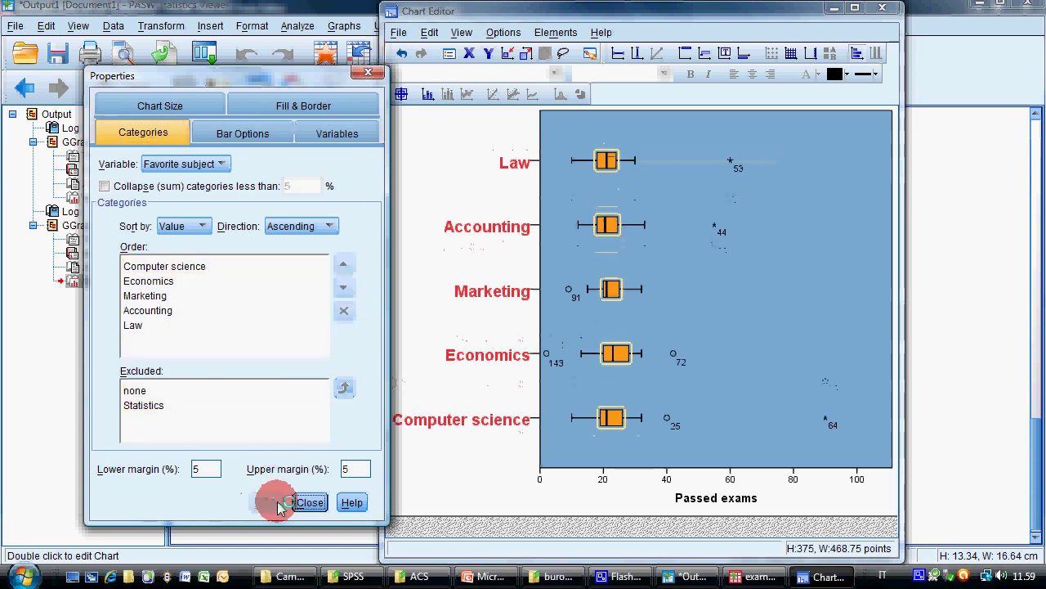
Step: Check the exercise slide and set the Passed exams axis scale to maximum 50 and major increment 5
click(489, 576)
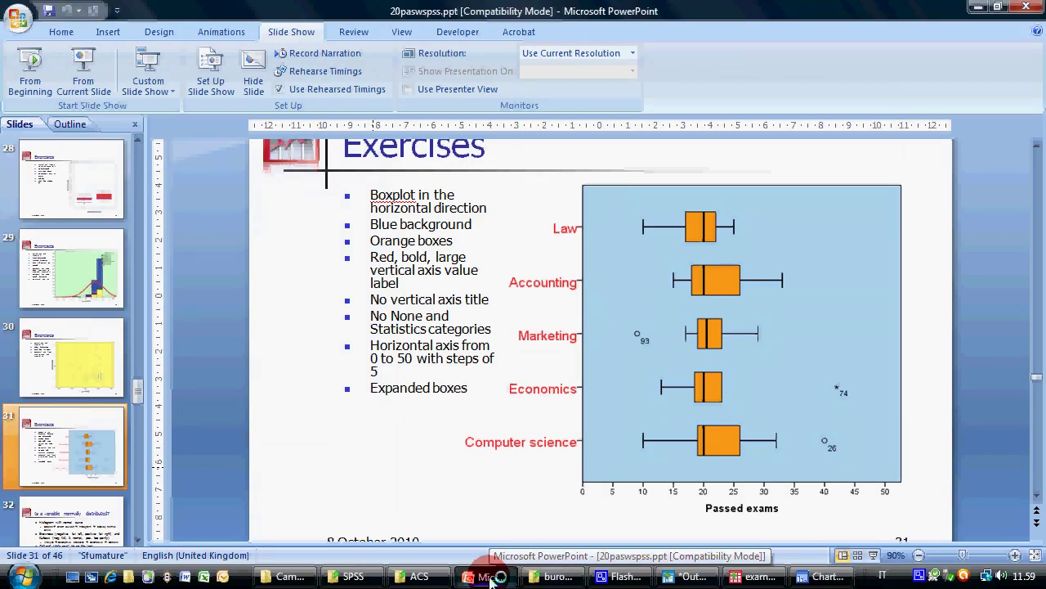
click(492, 579)
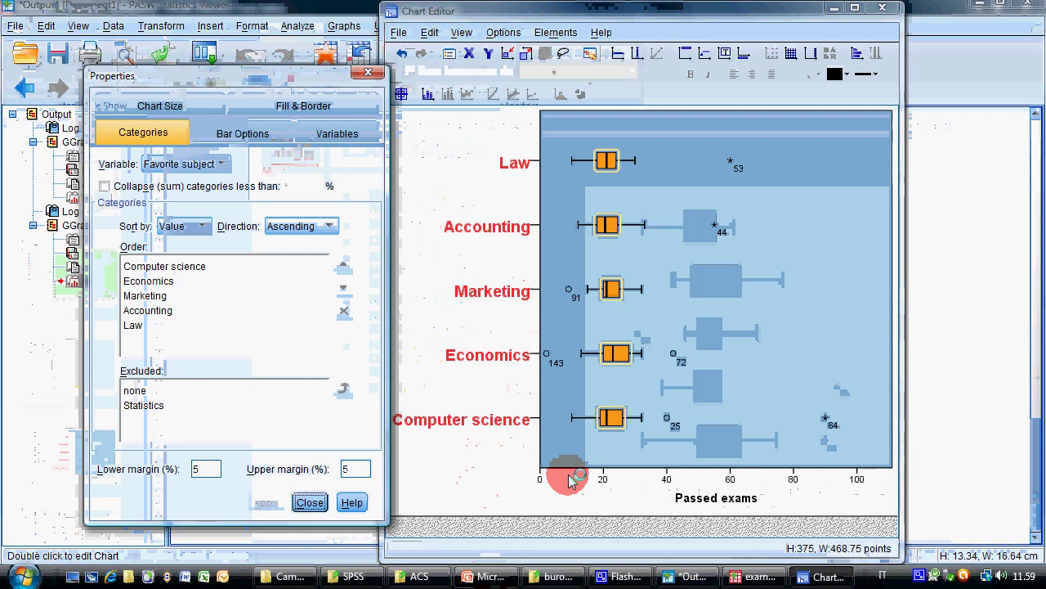
click(603, 479)
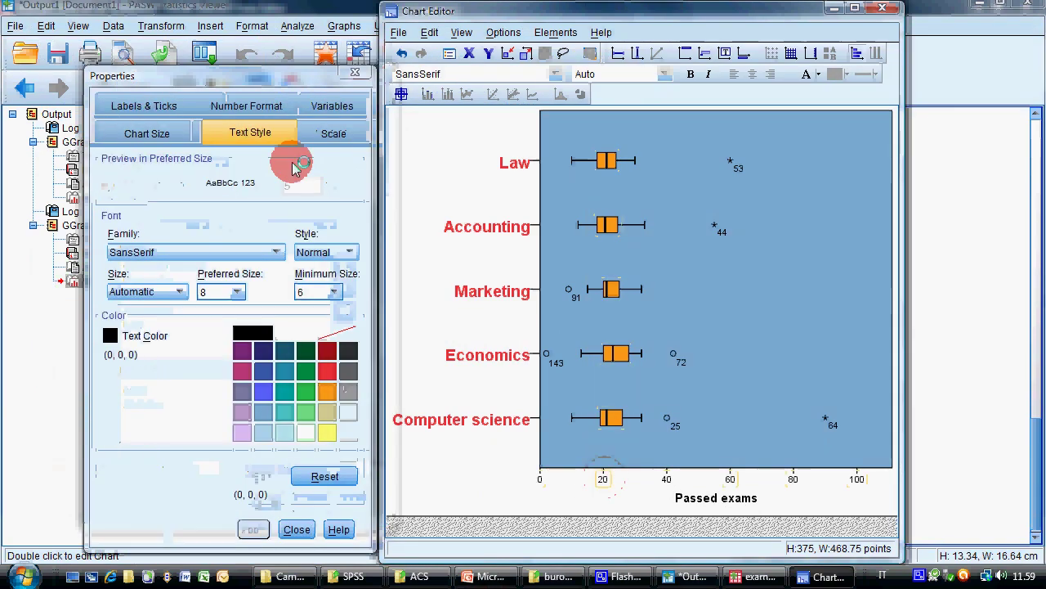
click(327, 131)
double_click(246, 219)
text(5)
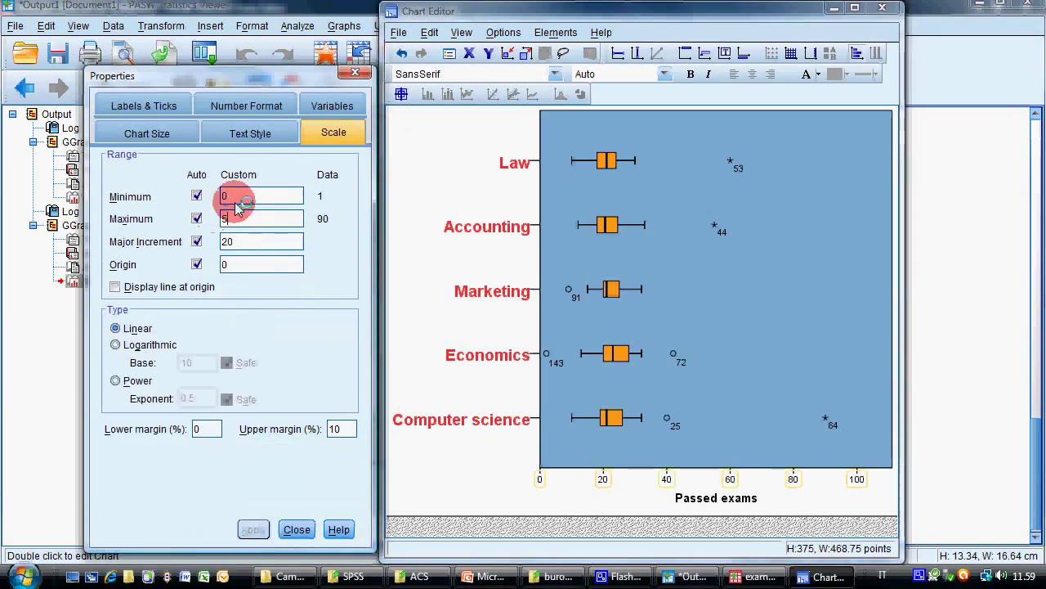
text(0)
click(248, 242)
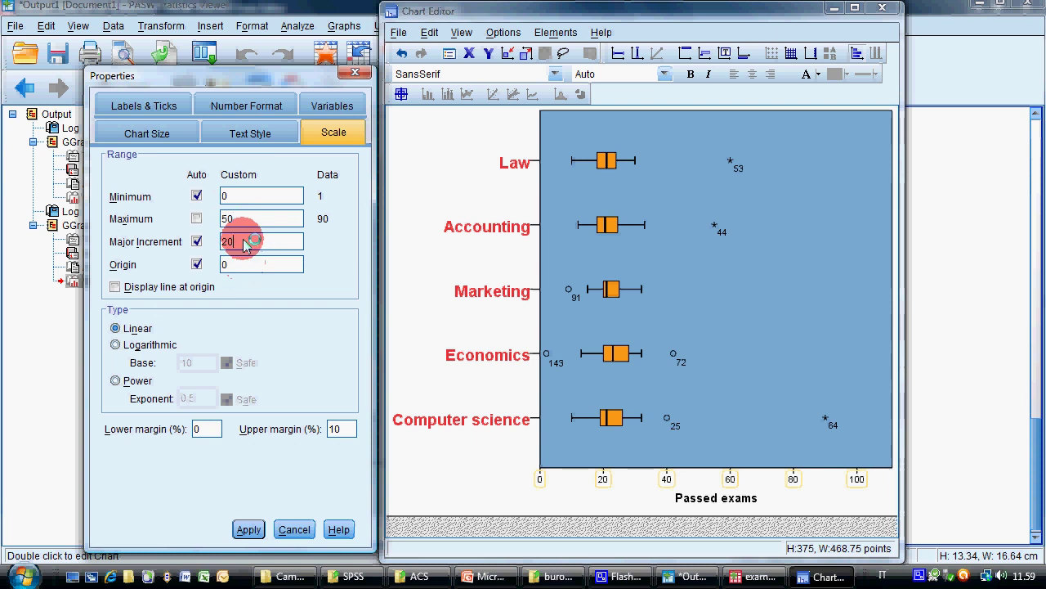
key(BackSpace)
key(BackSpace)
text(5)
click(245, 531)
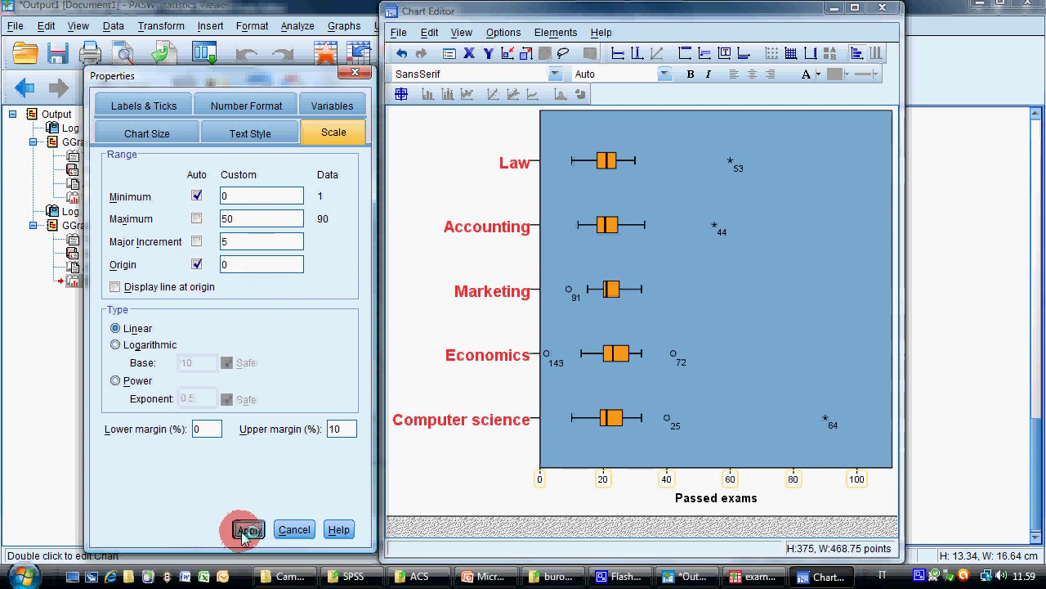
Step: Check the exercise slide and widen all boxes to a bar width of 62%
click(508, 577)
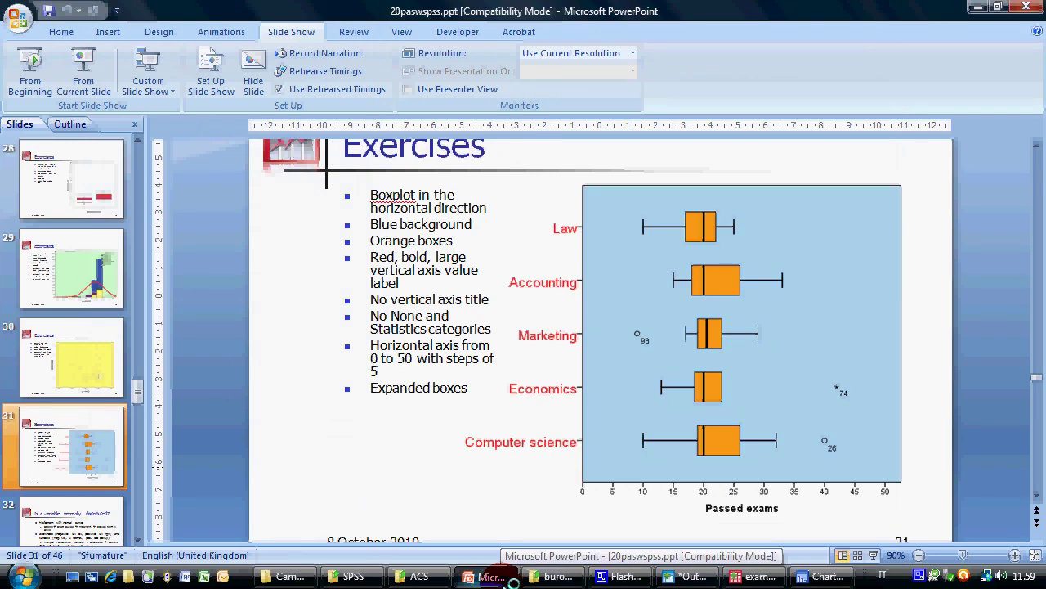
click(509, 577)
click(689, 421)
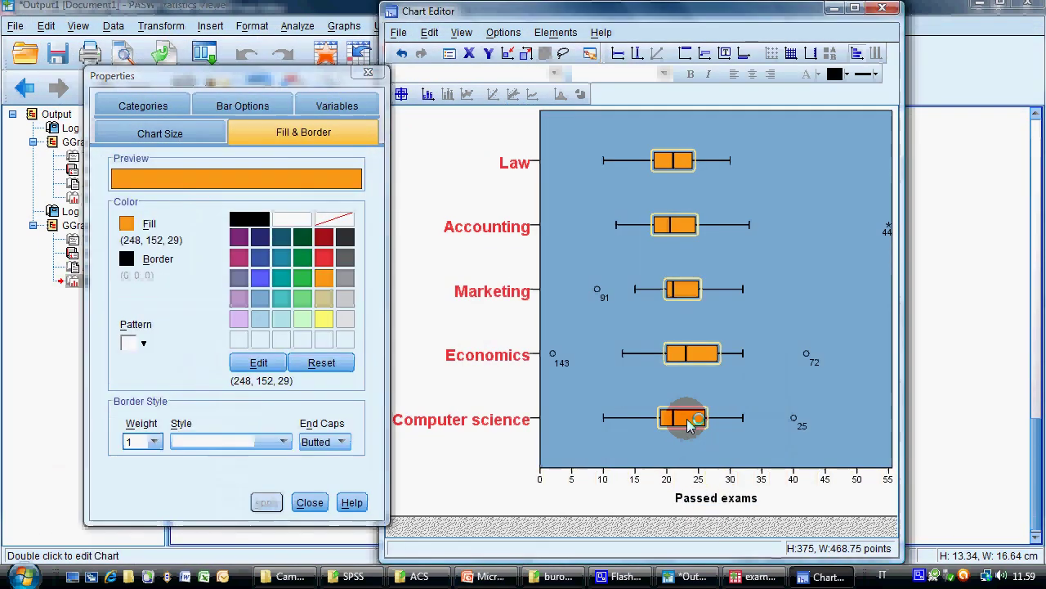
click(243, 106)
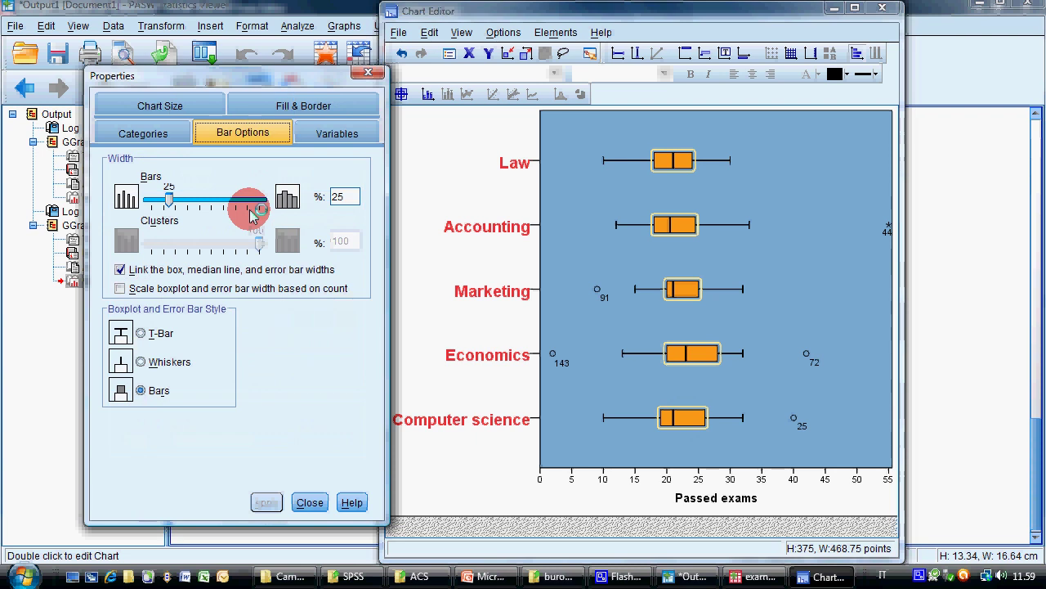
drag(170, 199, 214, 198)
click(264, 502)
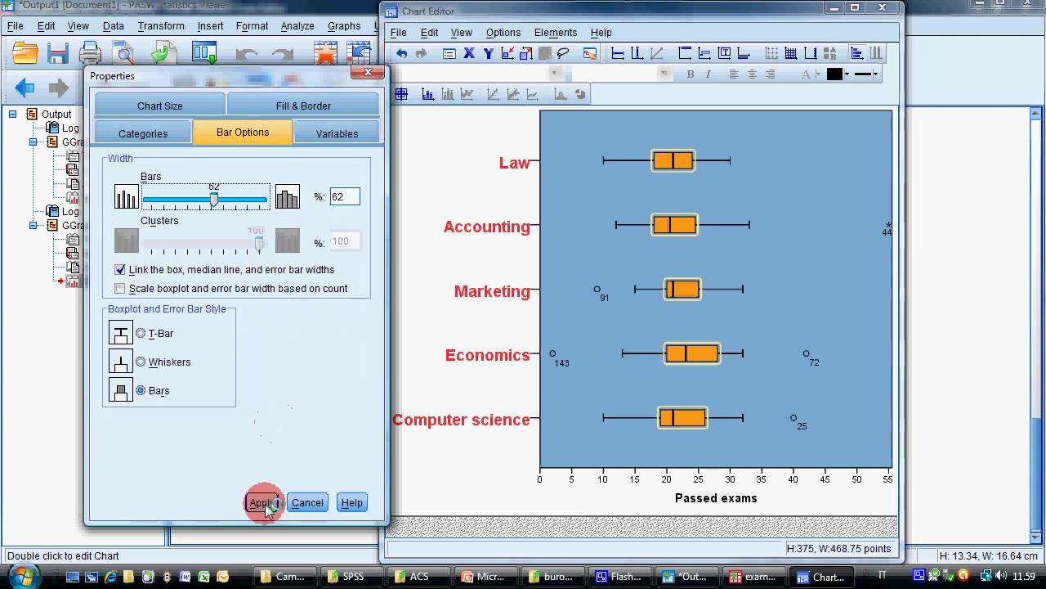
Step: Compare the edited boxplot with the exercise slide and close the Chart Editor
click(491, 576)
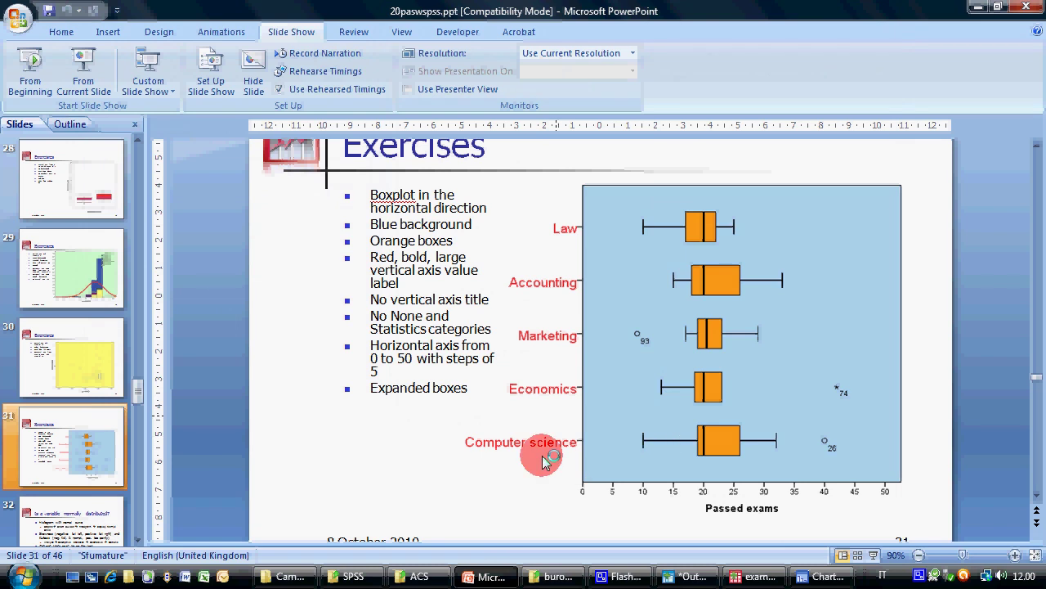
mouse_move(648, 579)
click(756, 577)
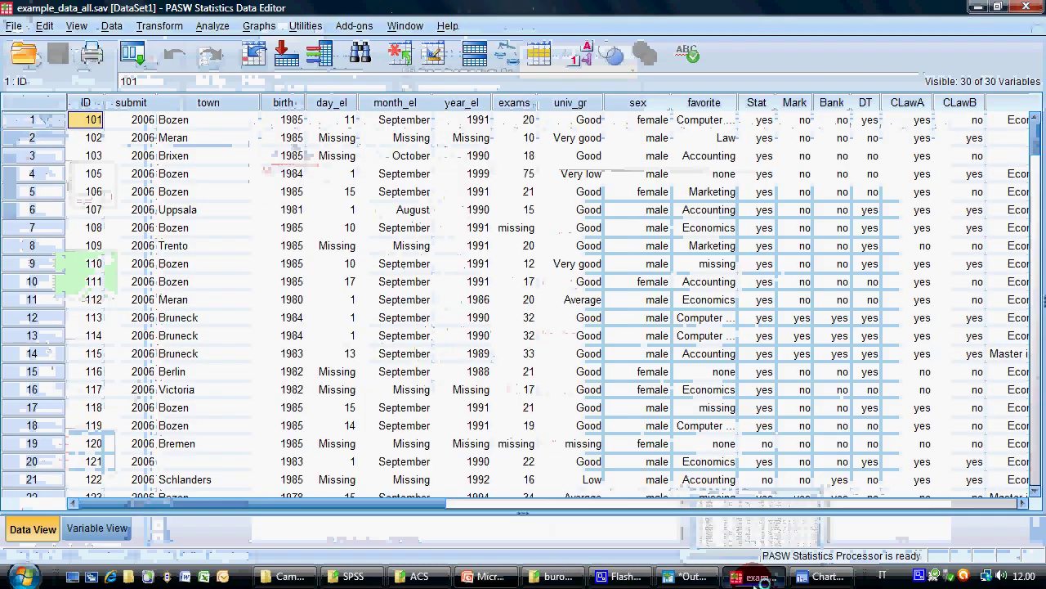
click(821, 577)
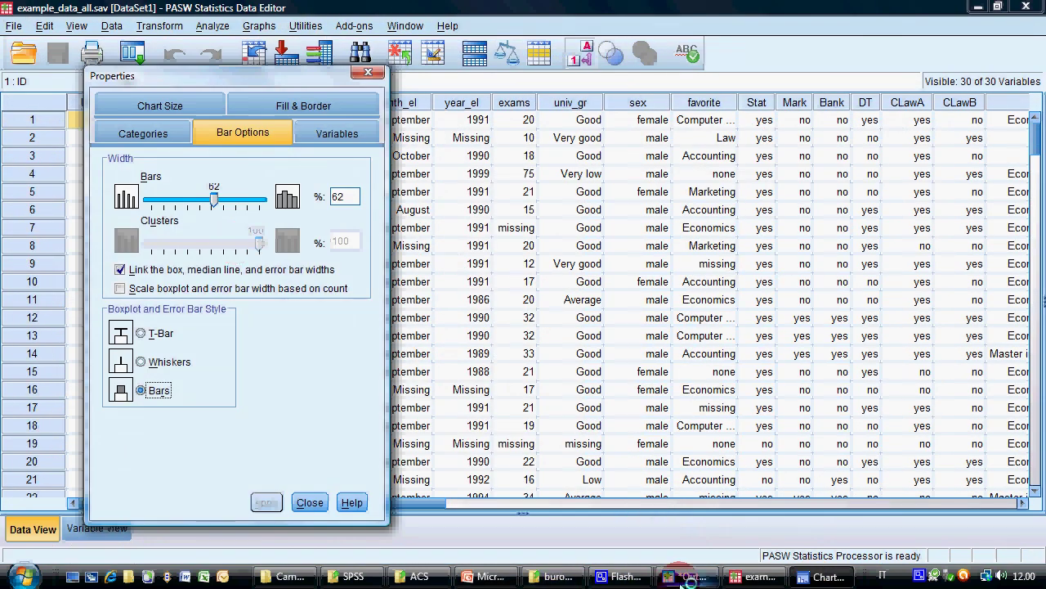
click(756, 576)
click(822, 576)
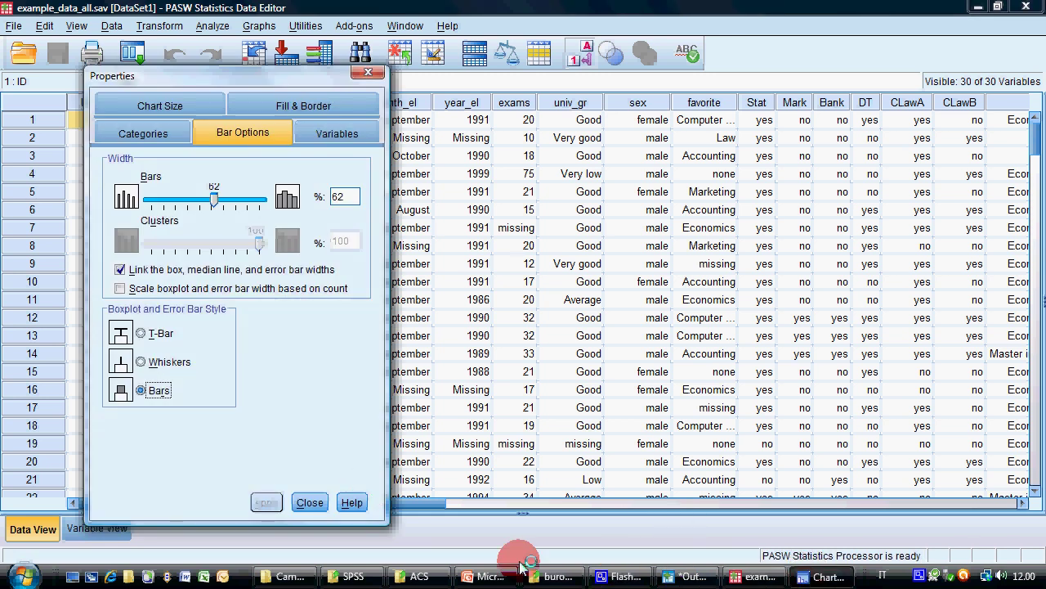
key(alt+Tab)
key(alt+Tab)
key(alt+Tab)
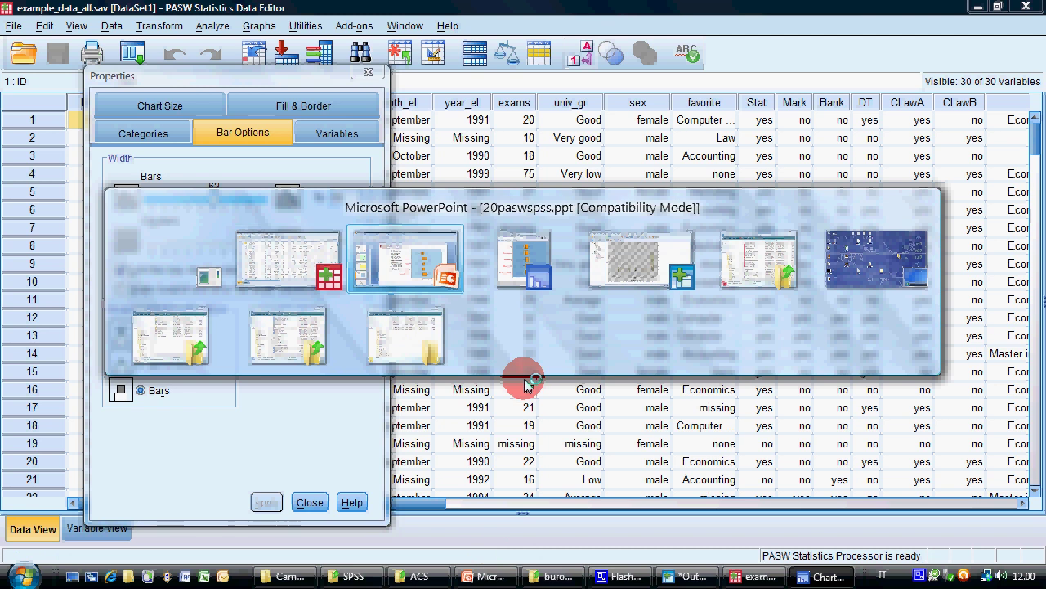
click(398, 31)
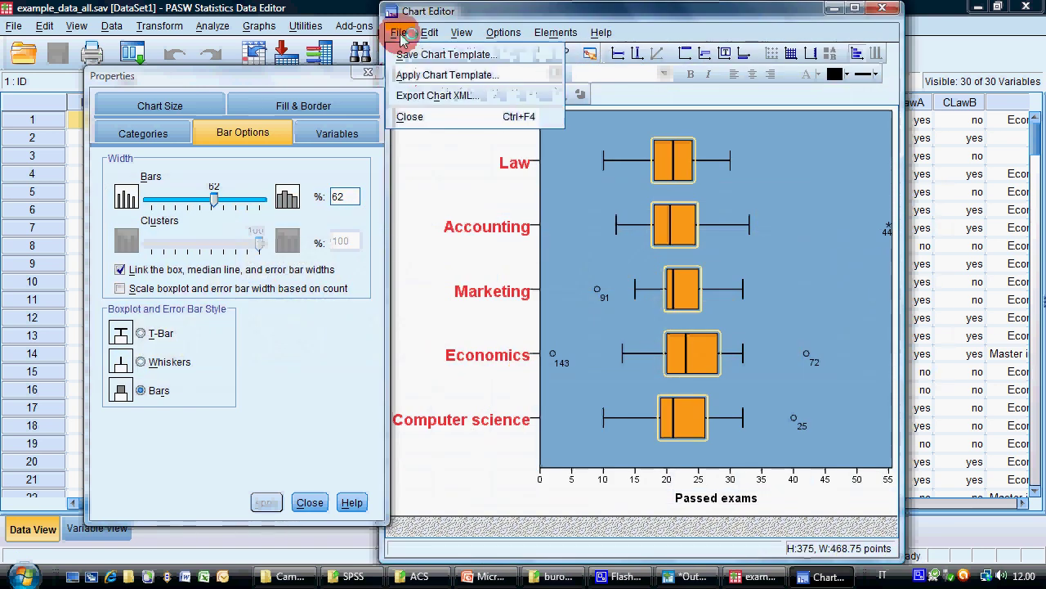
click(429, 117)
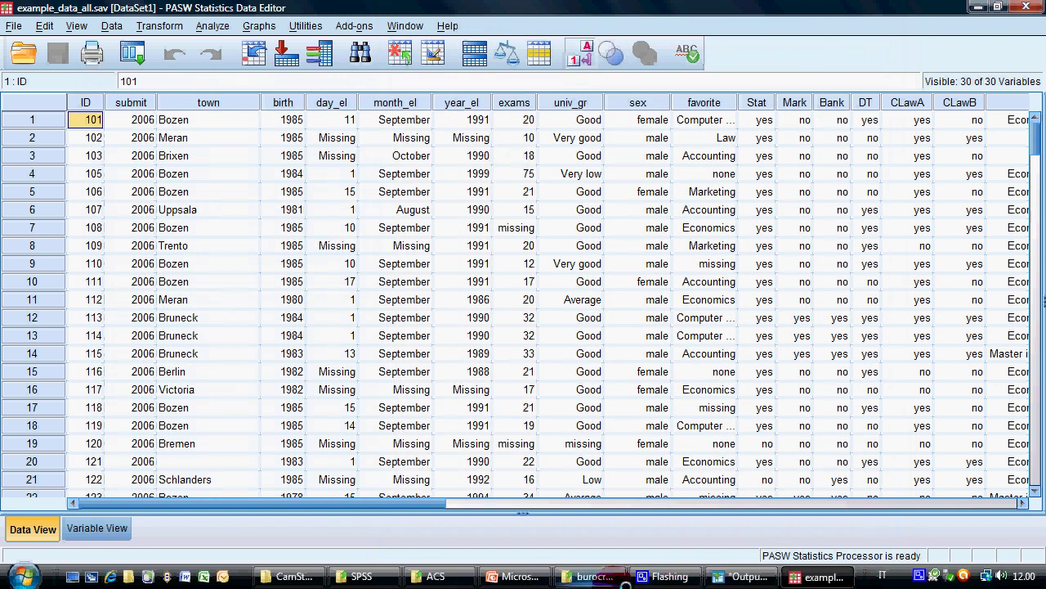
Step: Return to the output viewer and save the output on the Desktop as the viewer file Output1 (*.spv)
click(744, 577)
double_click(510, 369)
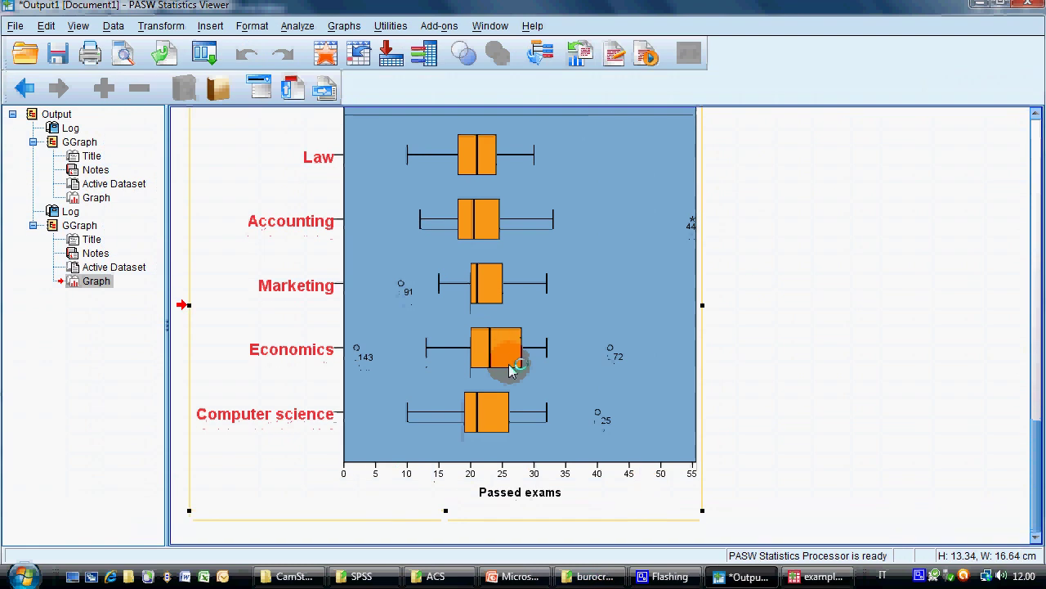
scroll(510, 369, up, 3)
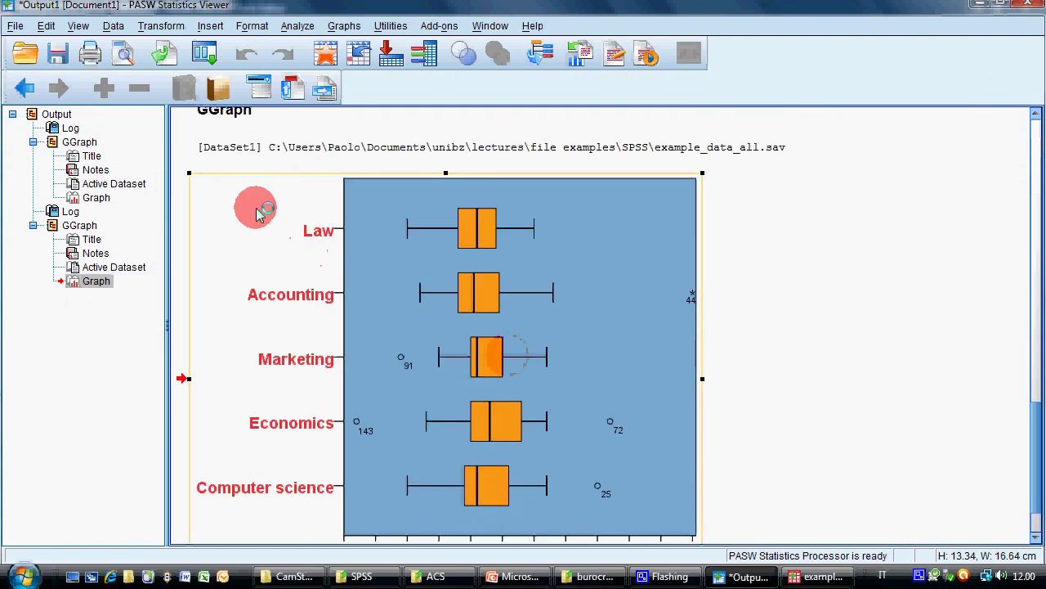
click(15, 26)
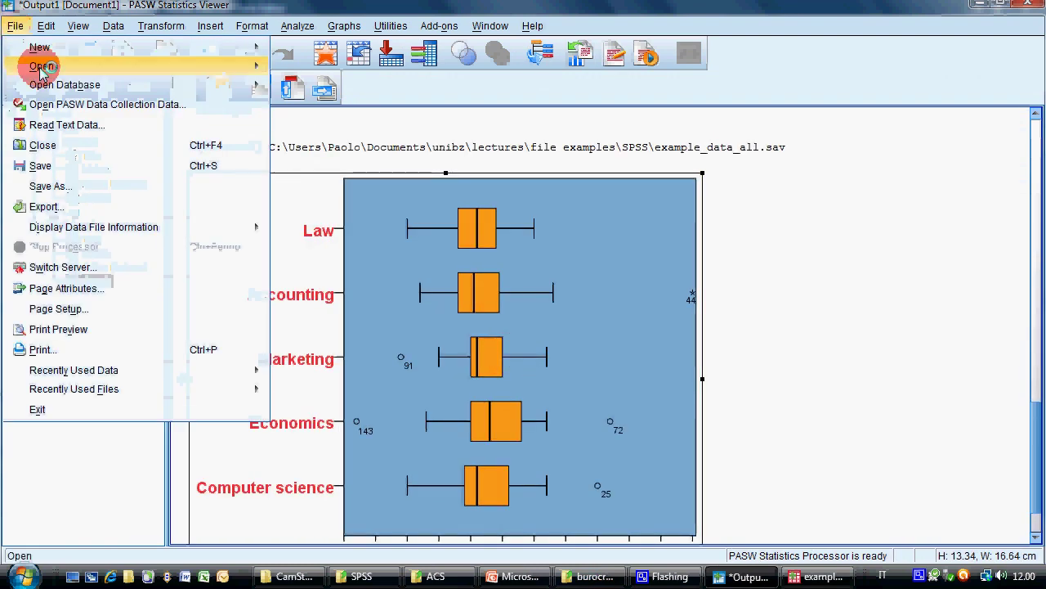
click(57, 168)
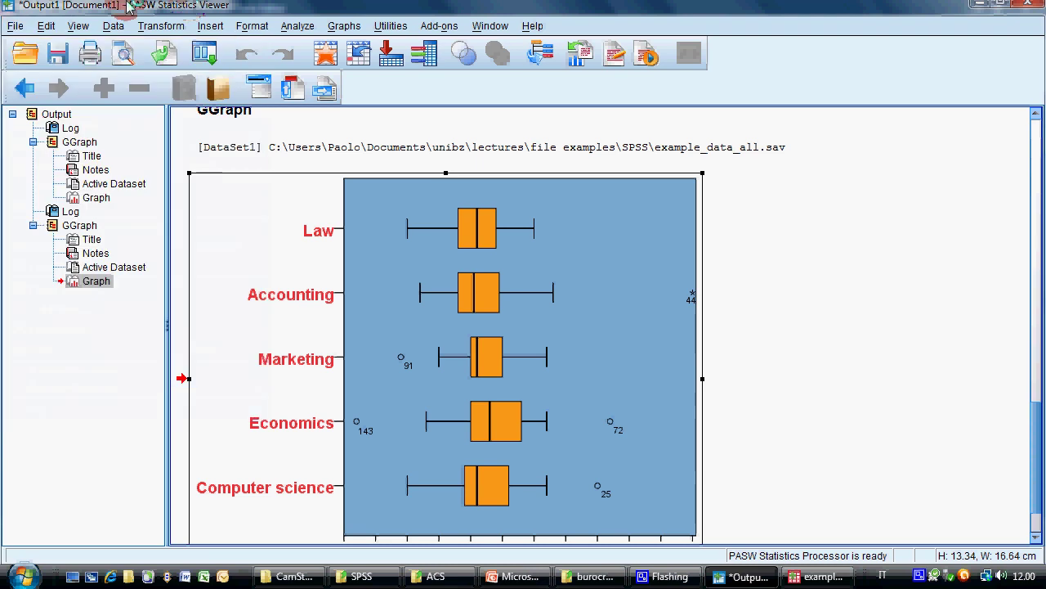
click(14, 26)
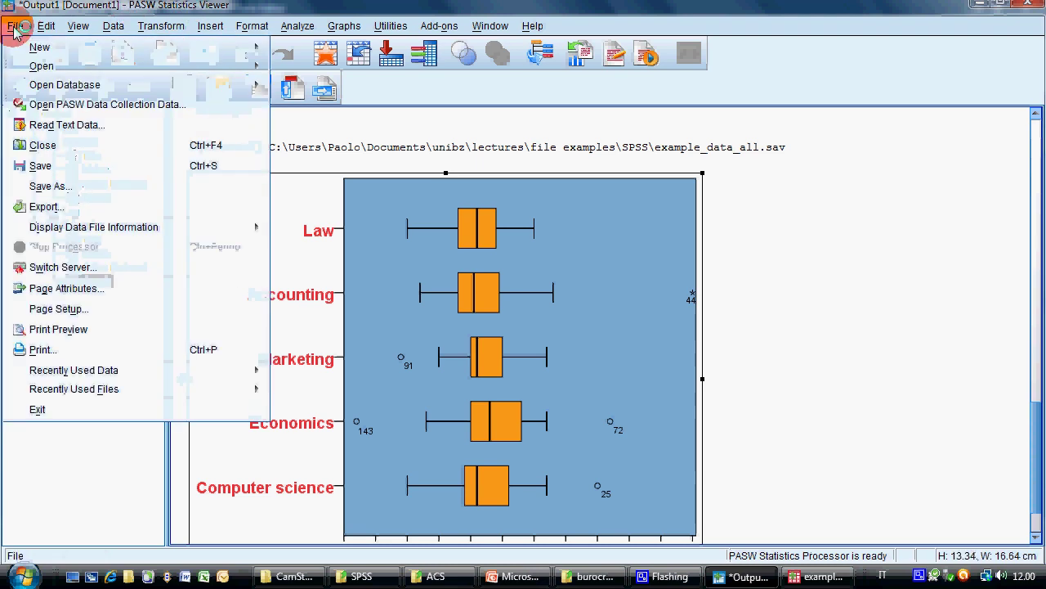
click(63, 185)
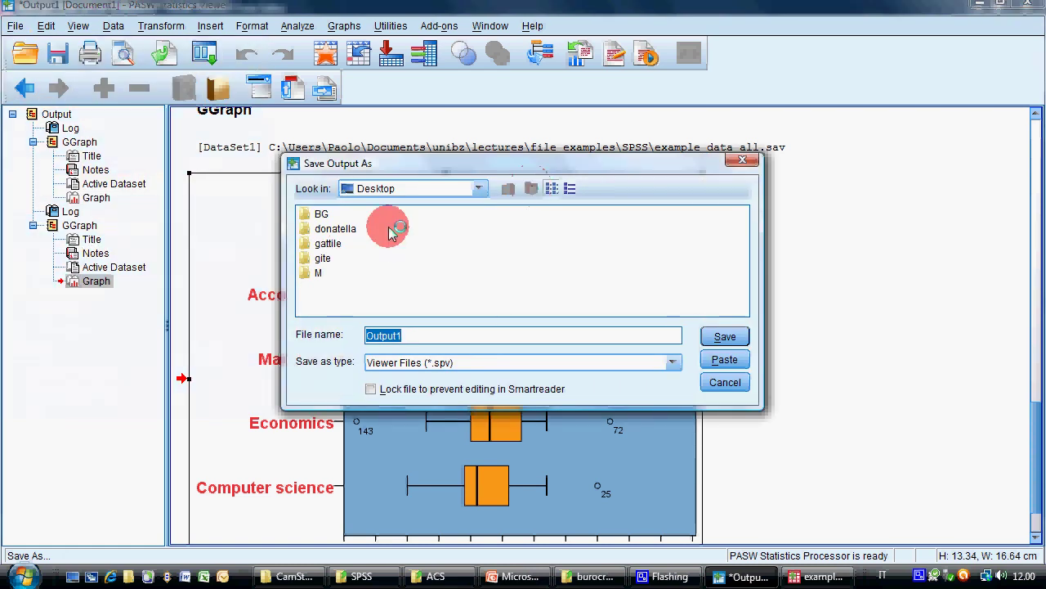
click(724, 338)
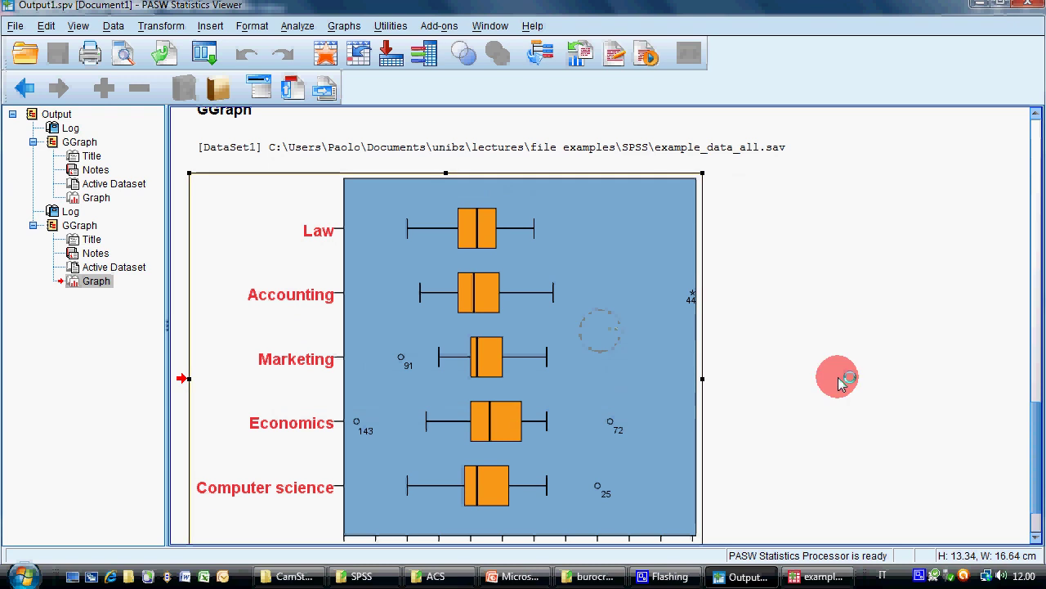
Step: Look over the saved output and switch to PowerPoint to show the boxplot exercise slide full screen
scroll(834, 374, down, 2)
scroll(830, 378, up, 5)
scroll(826, 372, up, 5)
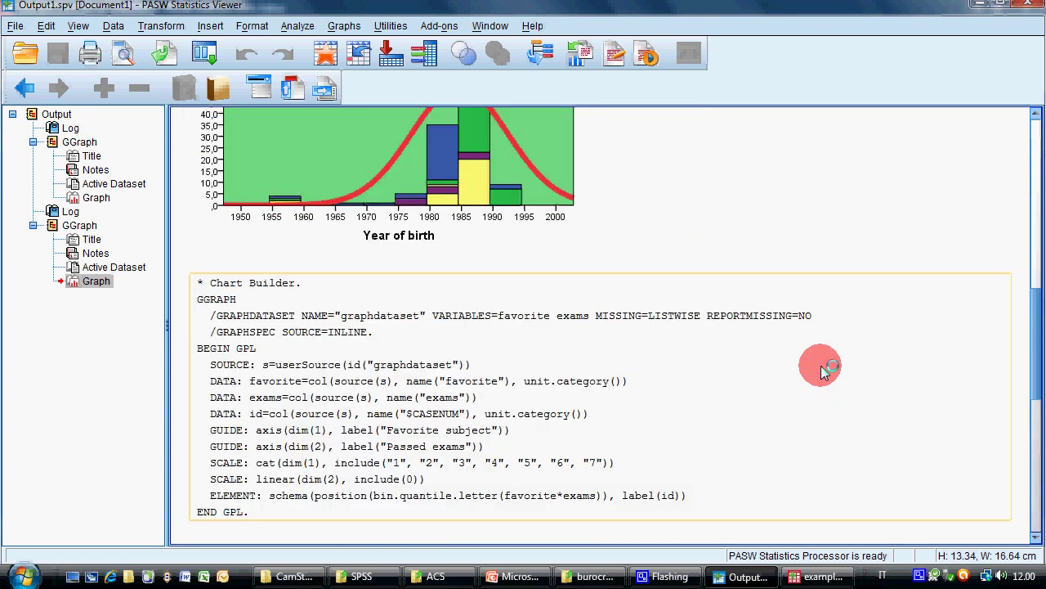
scroll(820, 366, up, 5)
scroll(684, 362, down, 10)
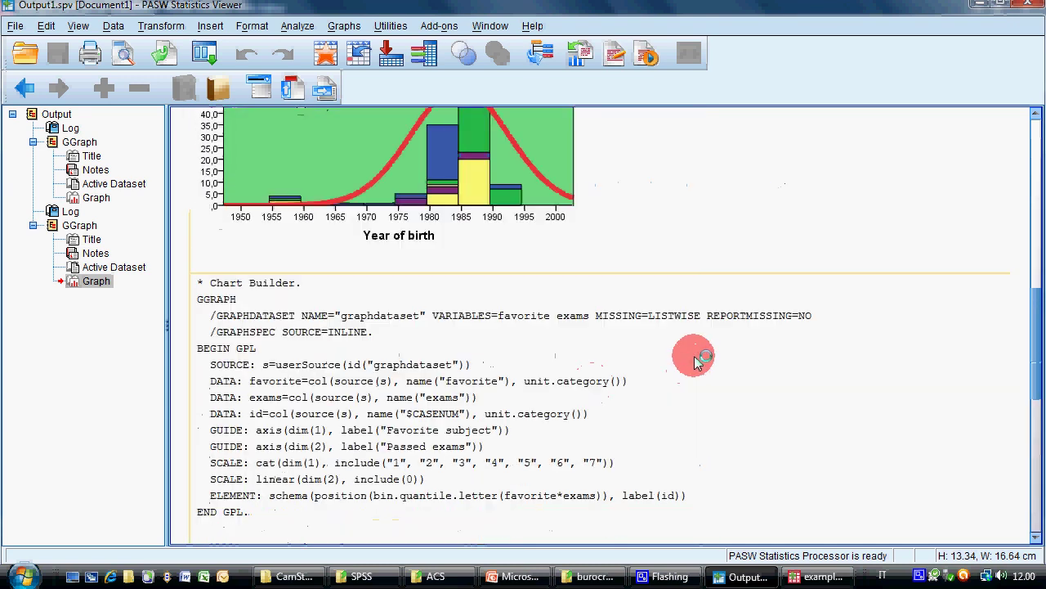
key(alt+Tab)
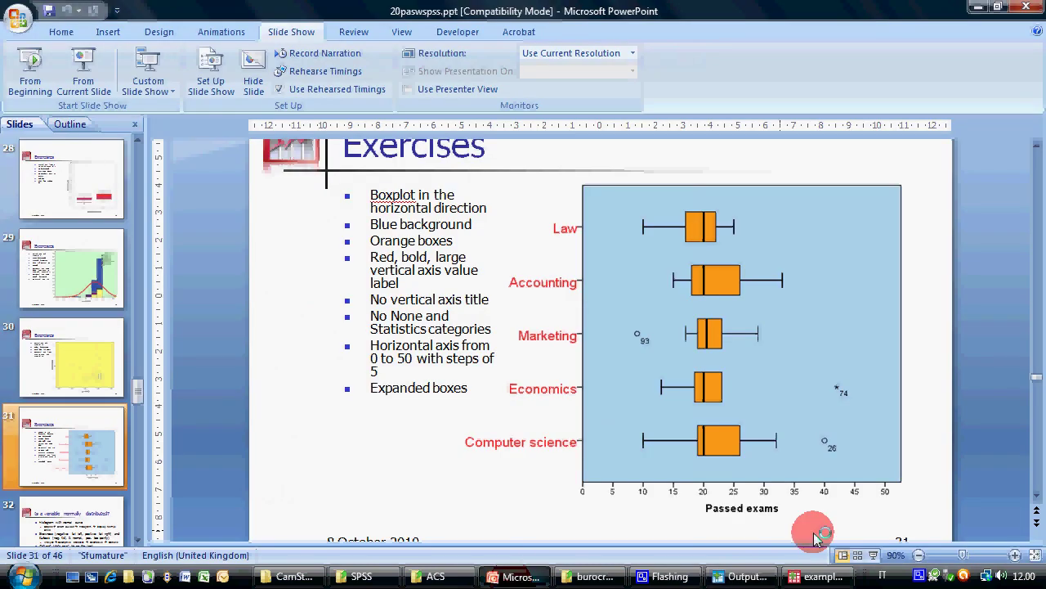
click(874, 556)
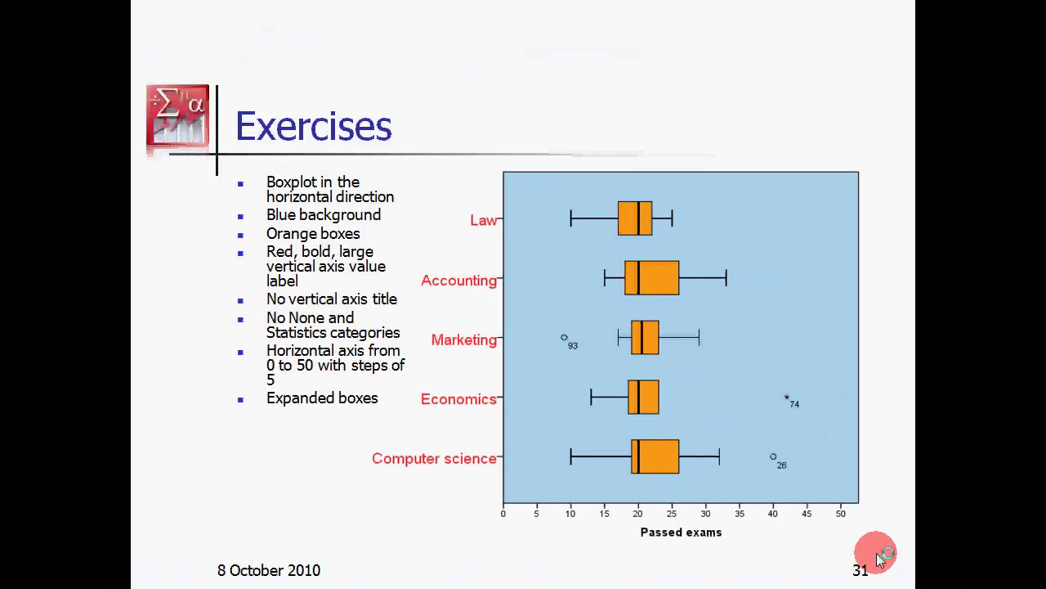
Step: Advance the slide show to the slide about checking whether a variable is normally distributed
click(873, 521)
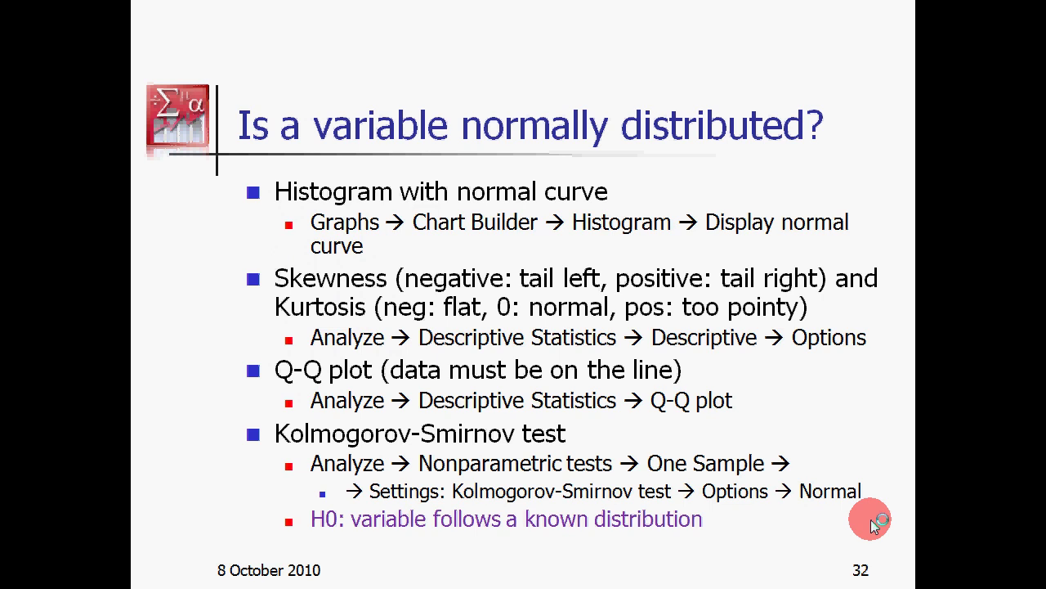
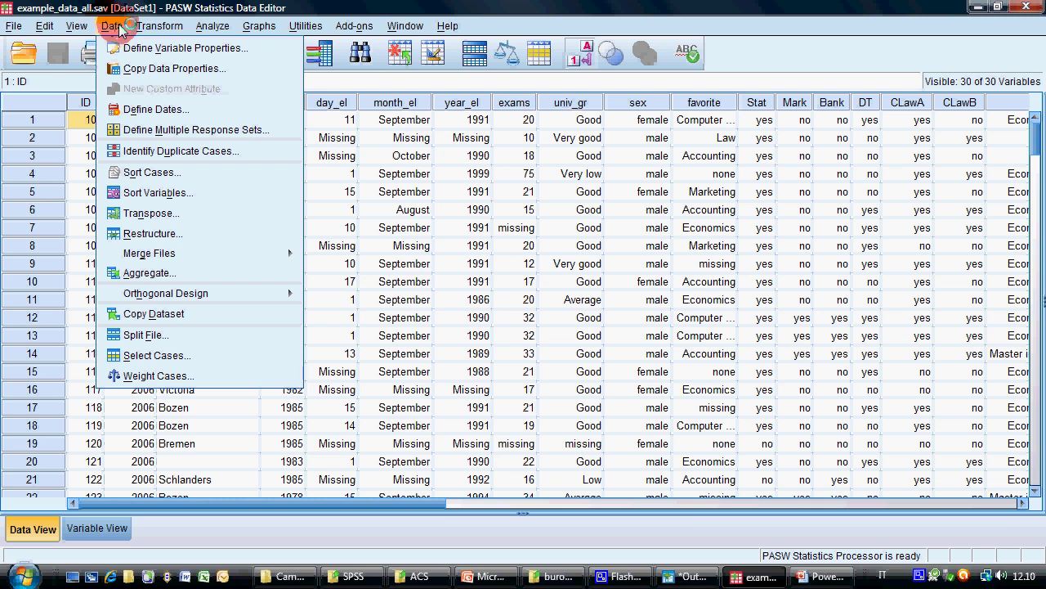
Step: Sort the cases of the dataset by Passed exams in ascending order
mouse_move(143, 33)
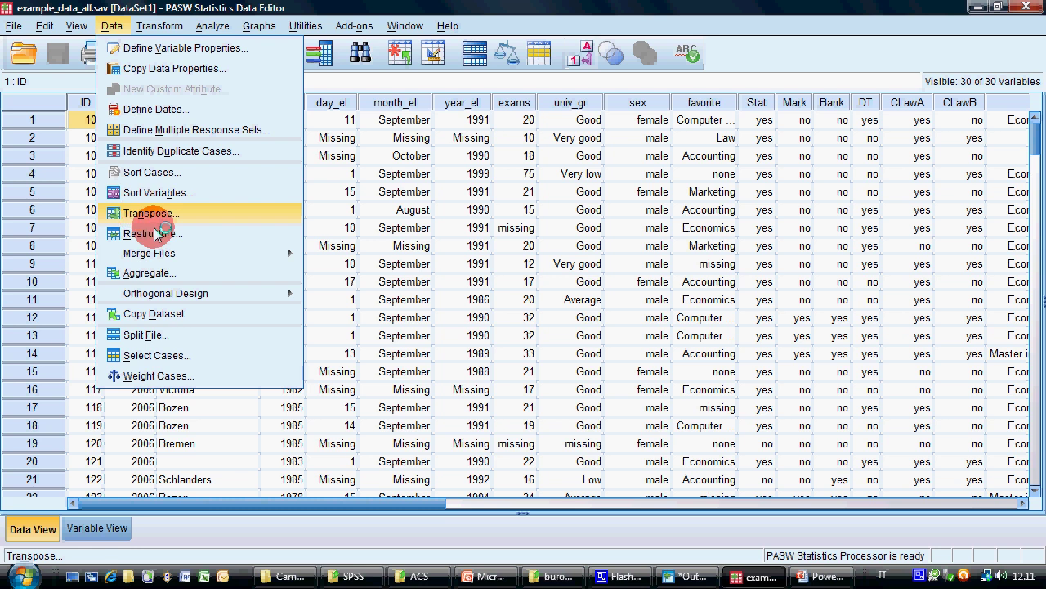
click(155, 173)
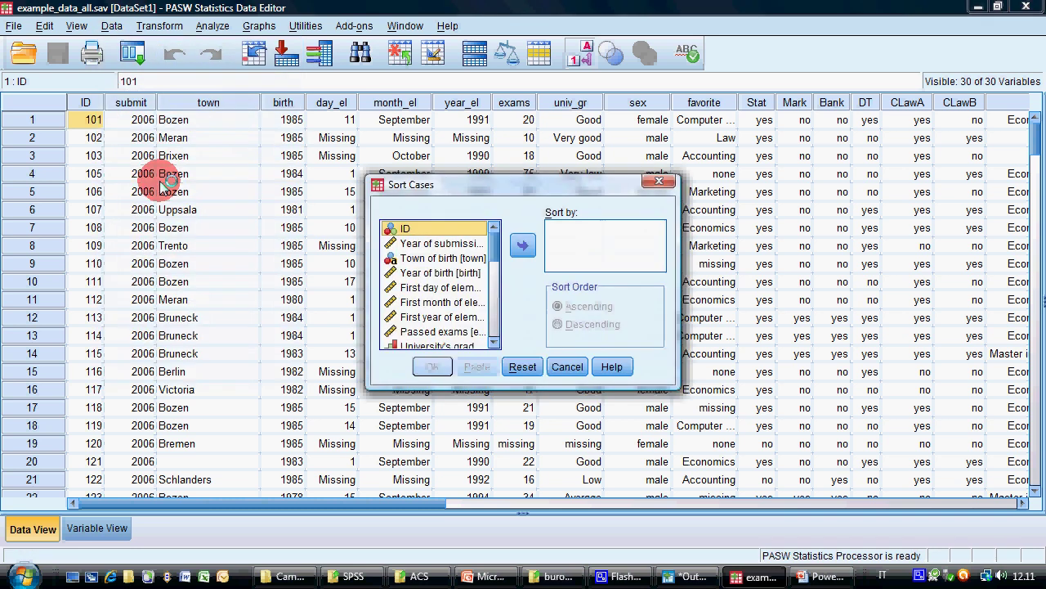
drag(369, 181, 276, 107)
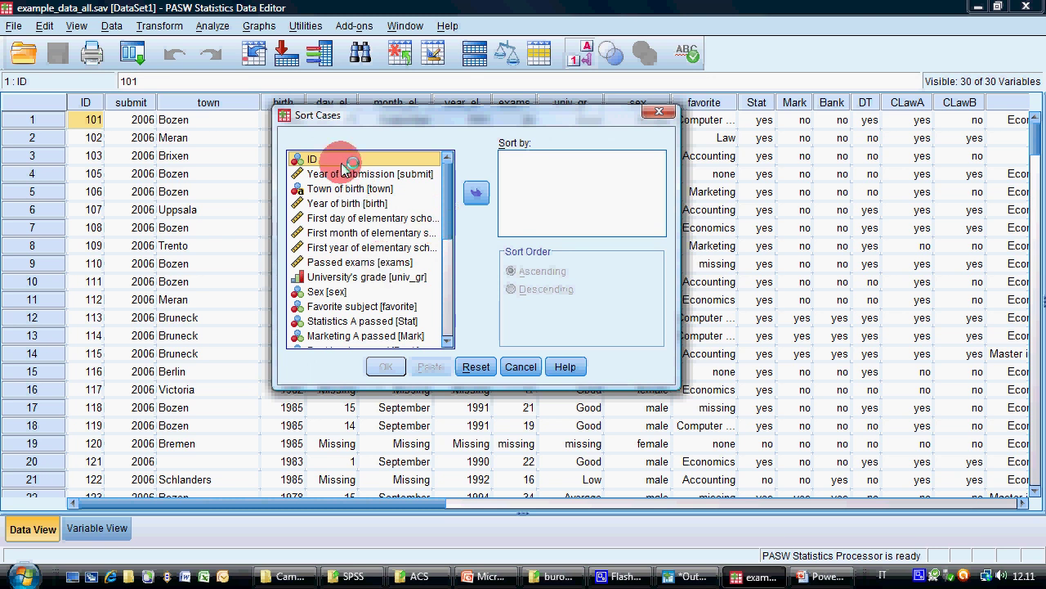
click(328, 263)
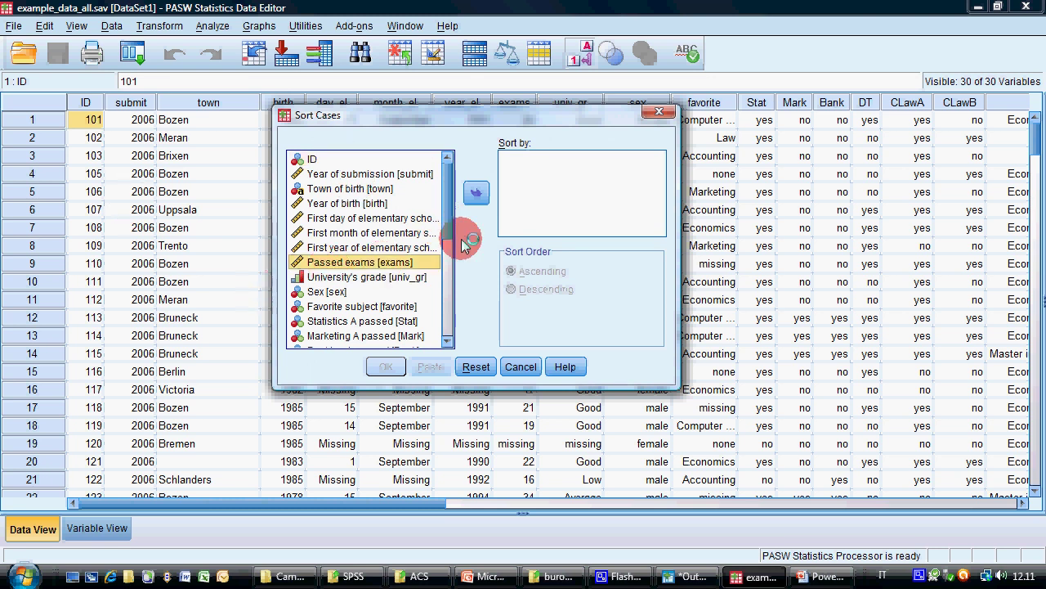
click(478, 193)
click(436, 322)
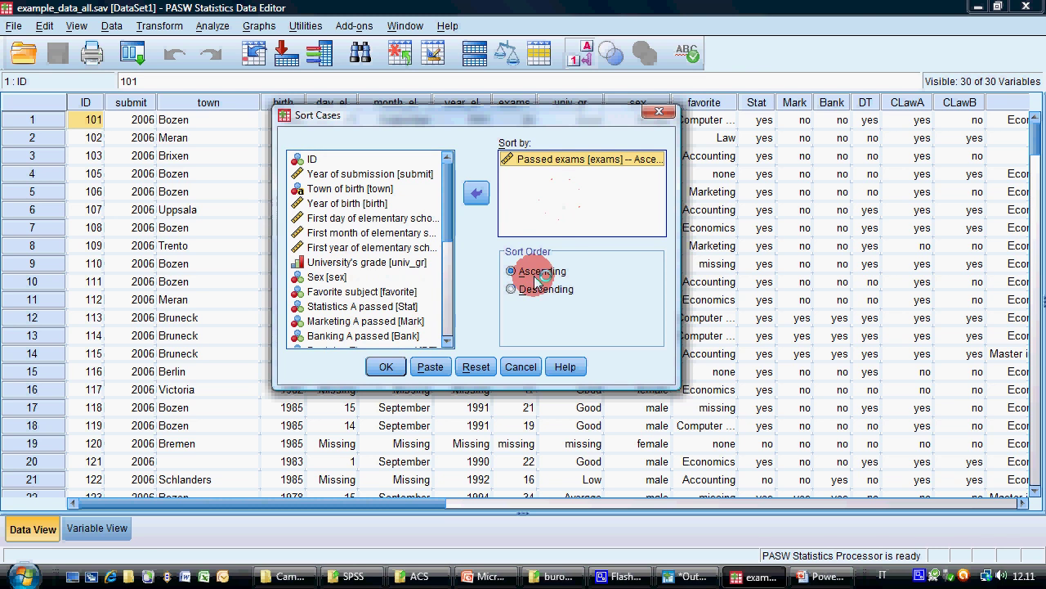
click(386, 366)
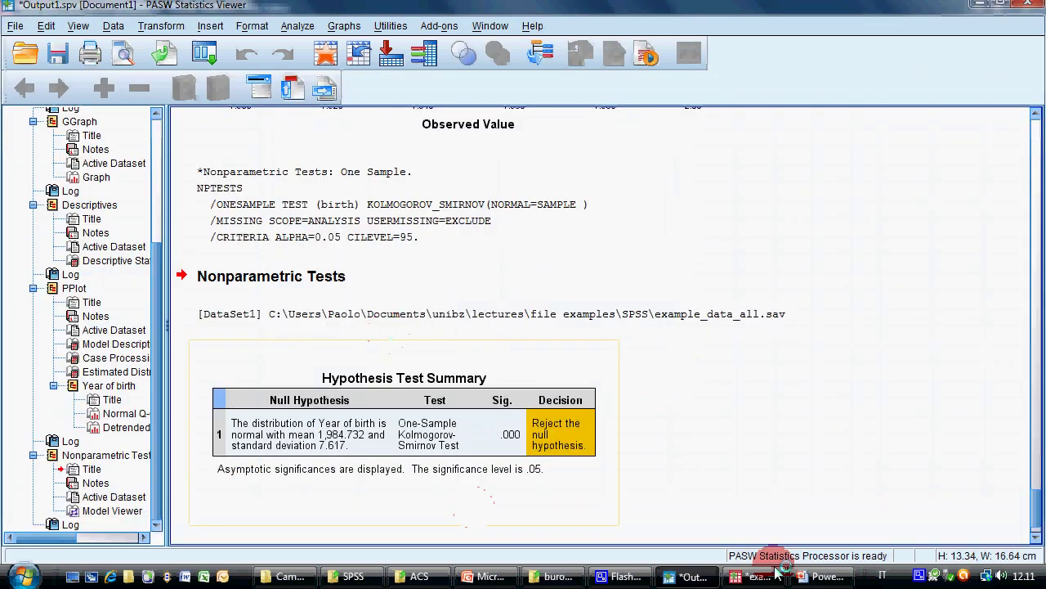
Step: Check the sort command's log entry in the output and return to the sorted data in the Data Editor
click(517, 445)
click(214, 505)
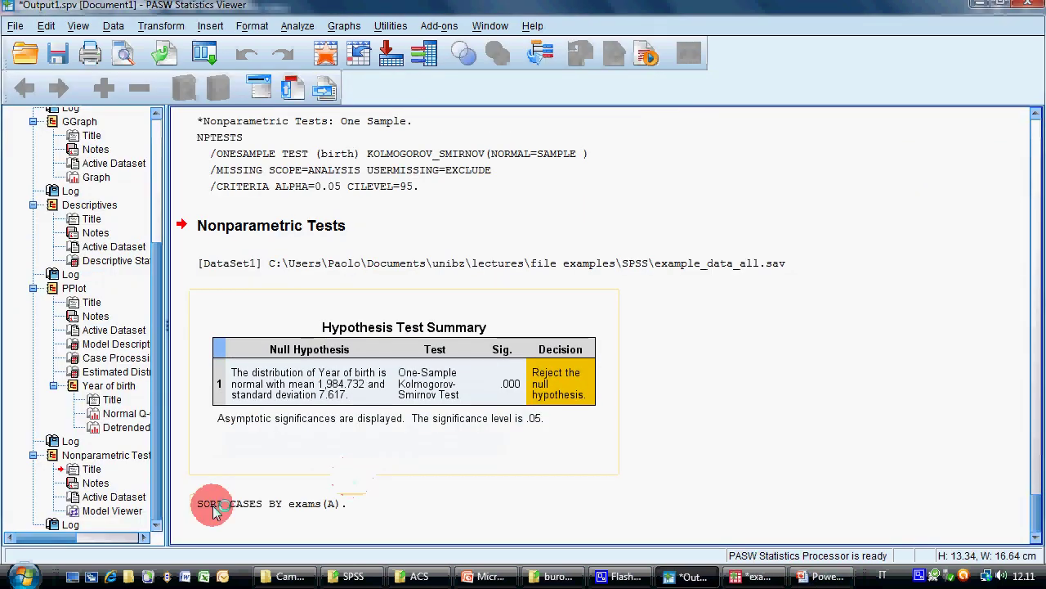
click(435, 515)
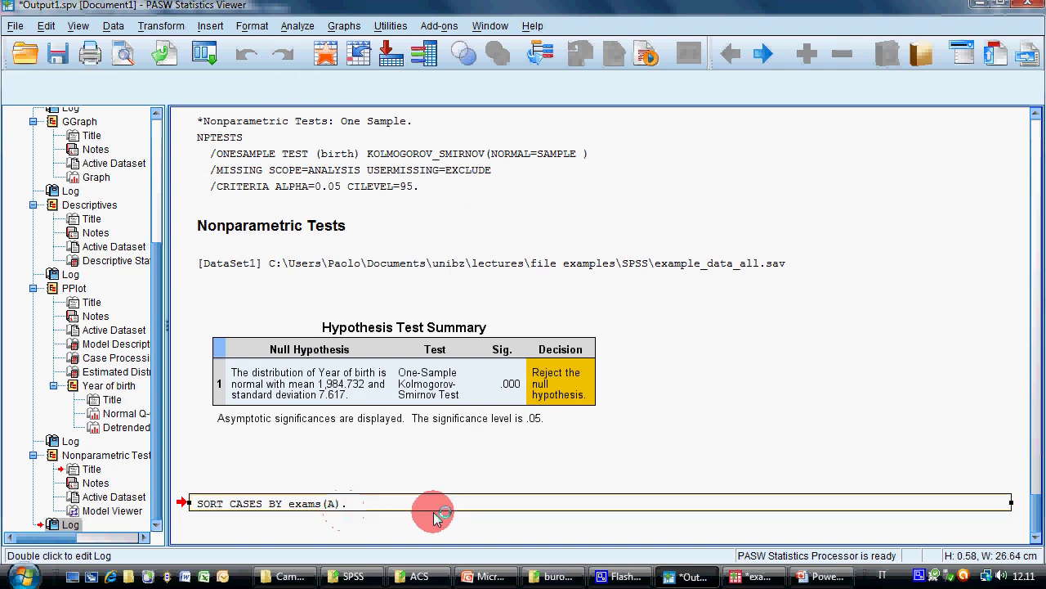
click(783, 579)
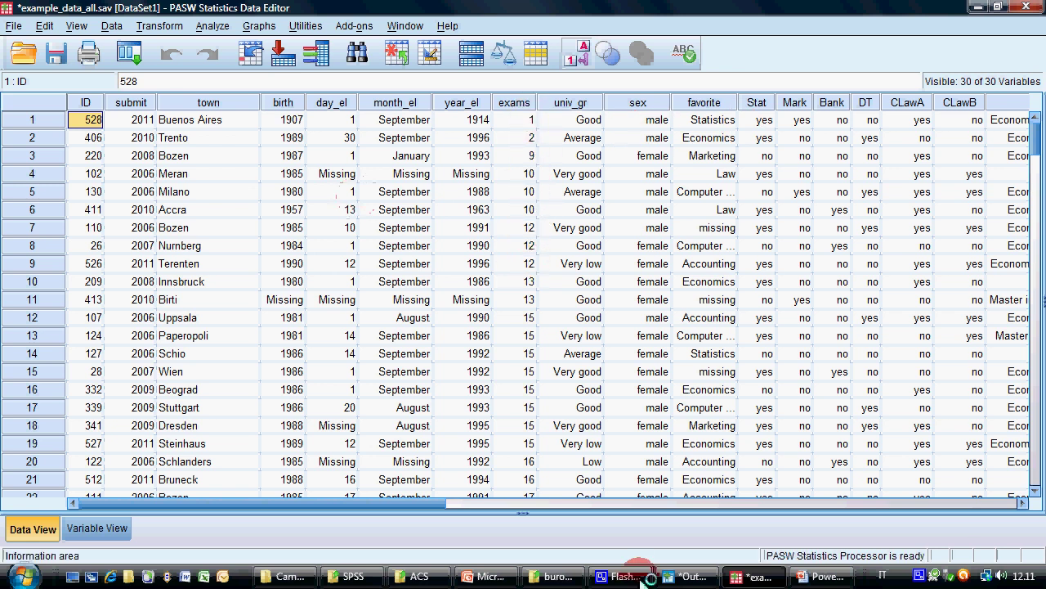
Step: Split the file by Sex using the compare groups option, sorting the file by the grouping variable
click(159, 25)
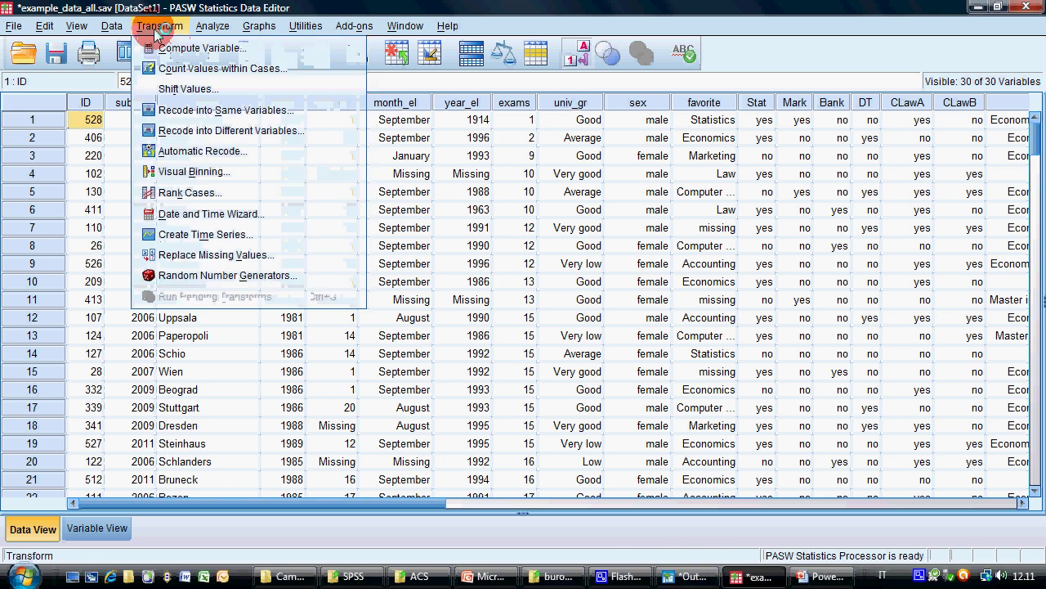
mouse_move(111, 26)
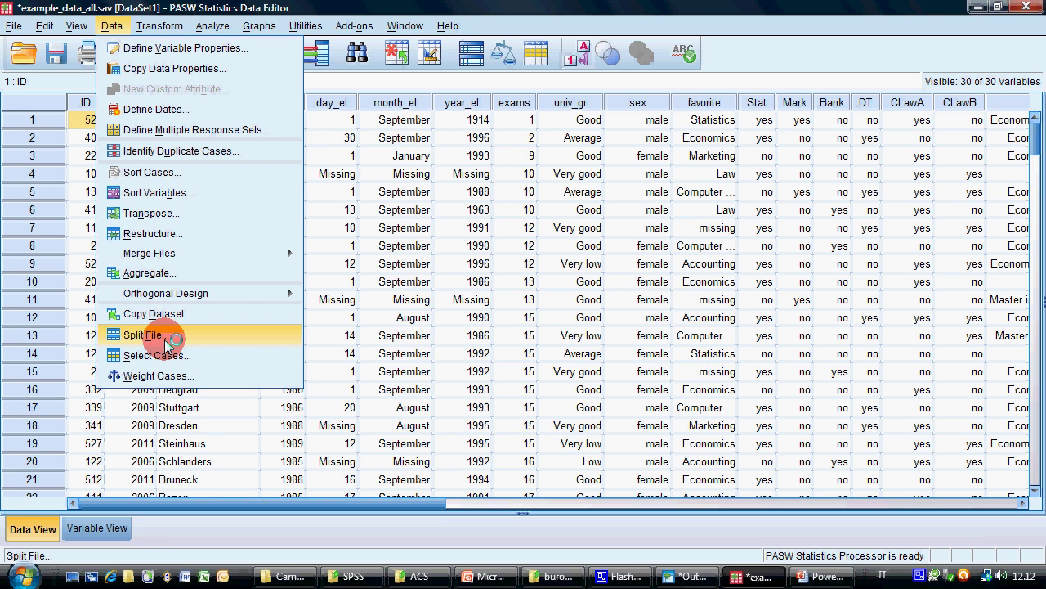
click(143, 335)
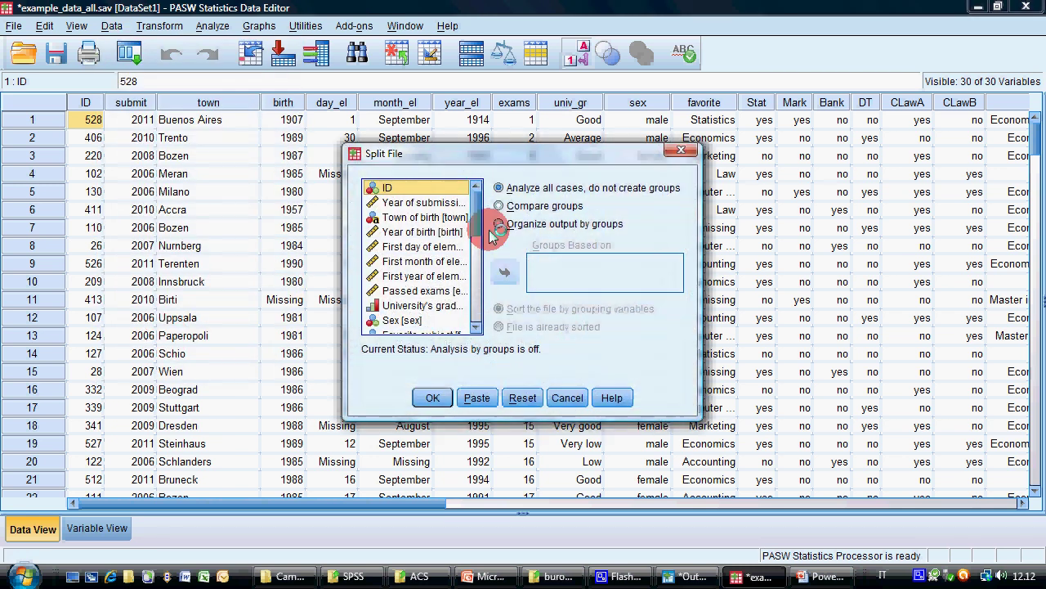
scroll(481, 229, down, 3)
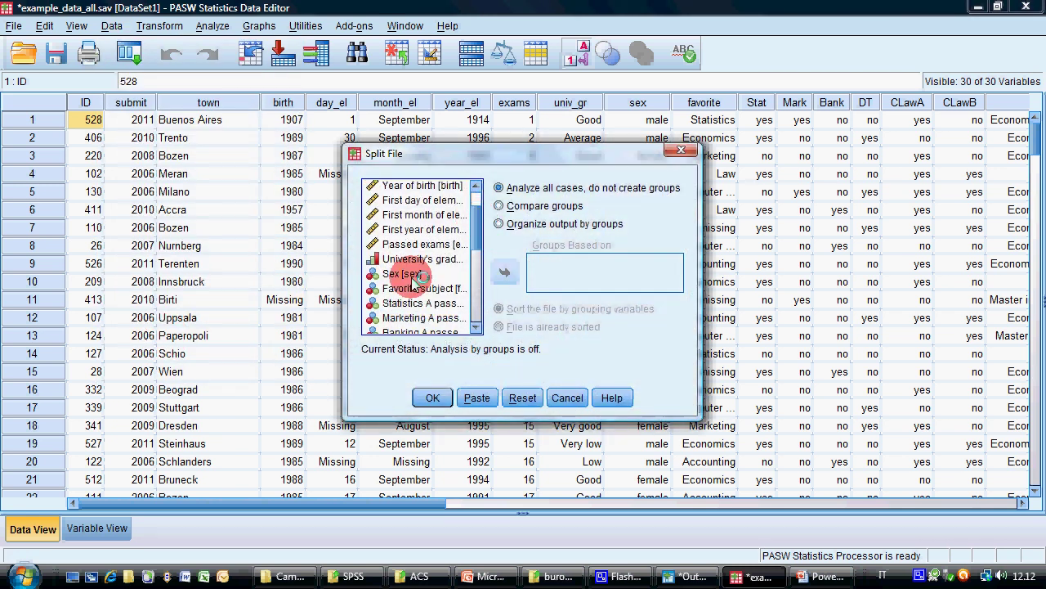
click(404, 274)
click(530, 207)
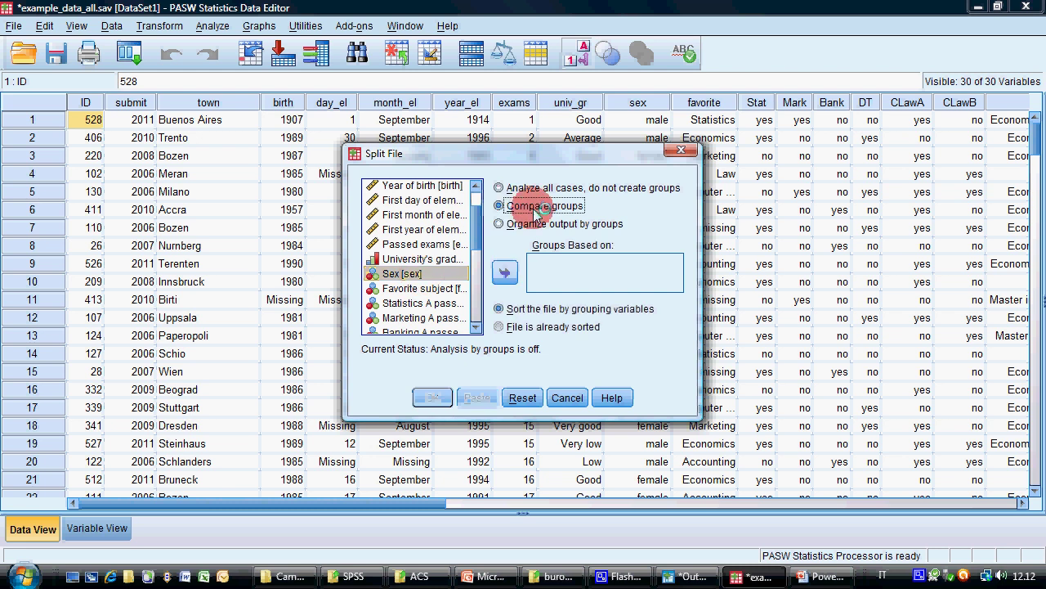
click(505, 273)
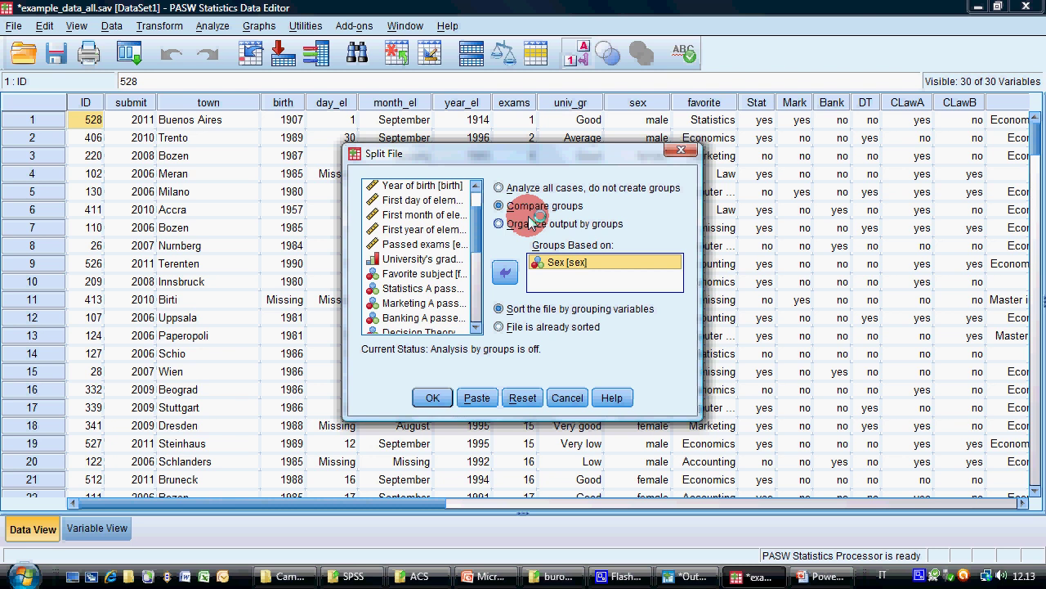
click(576, 228)
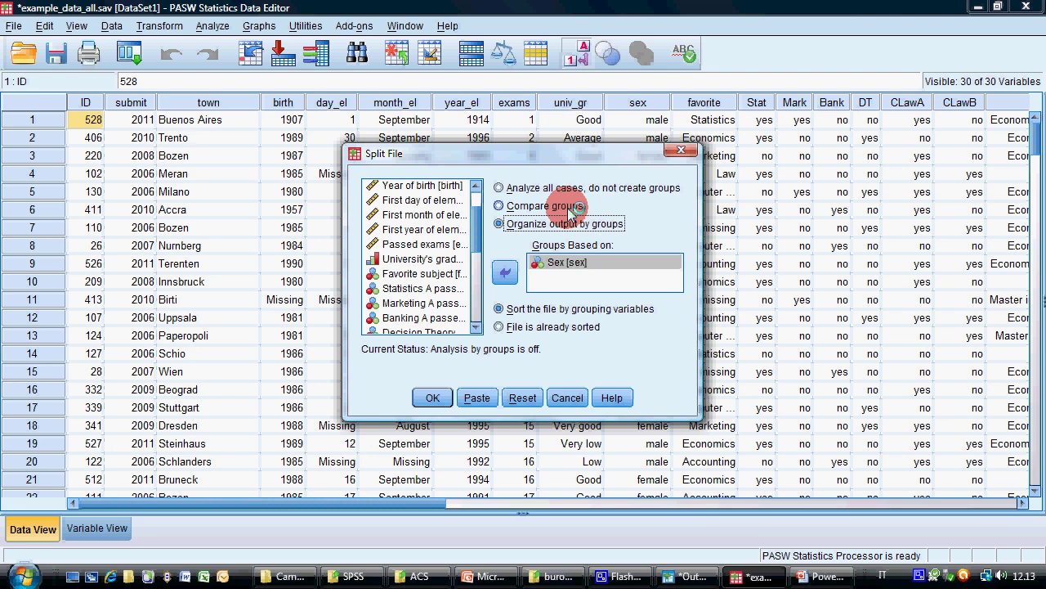
click(574, 207)
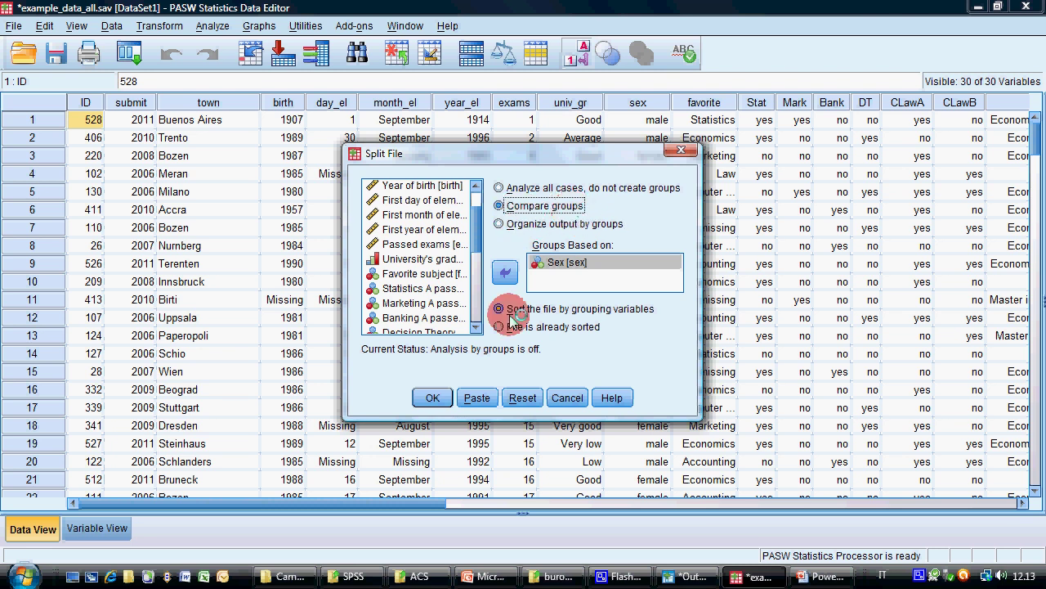
click(435, 398)
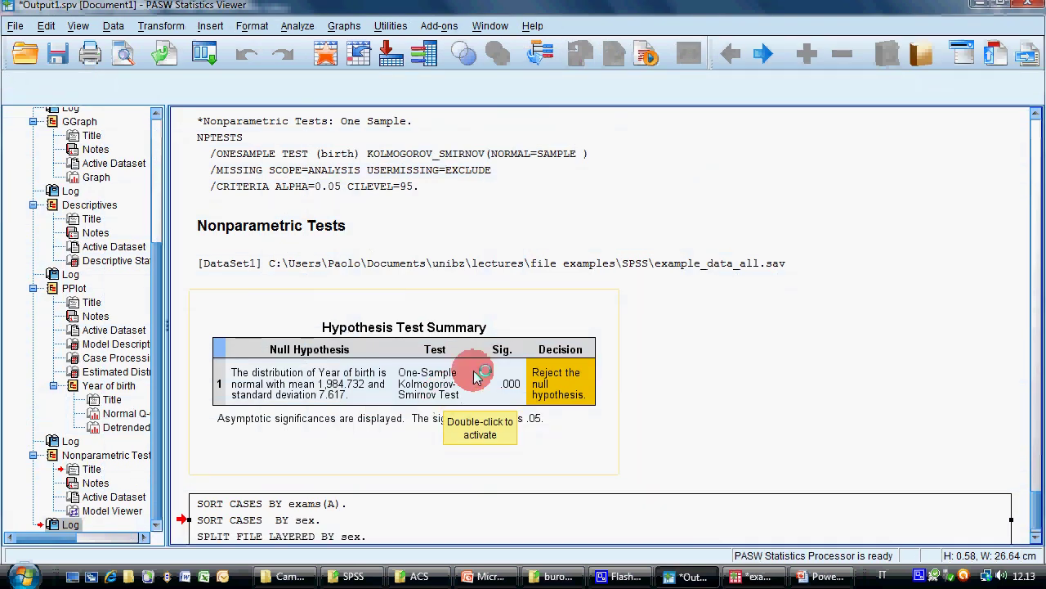
scroll(644, 296, down, 1)
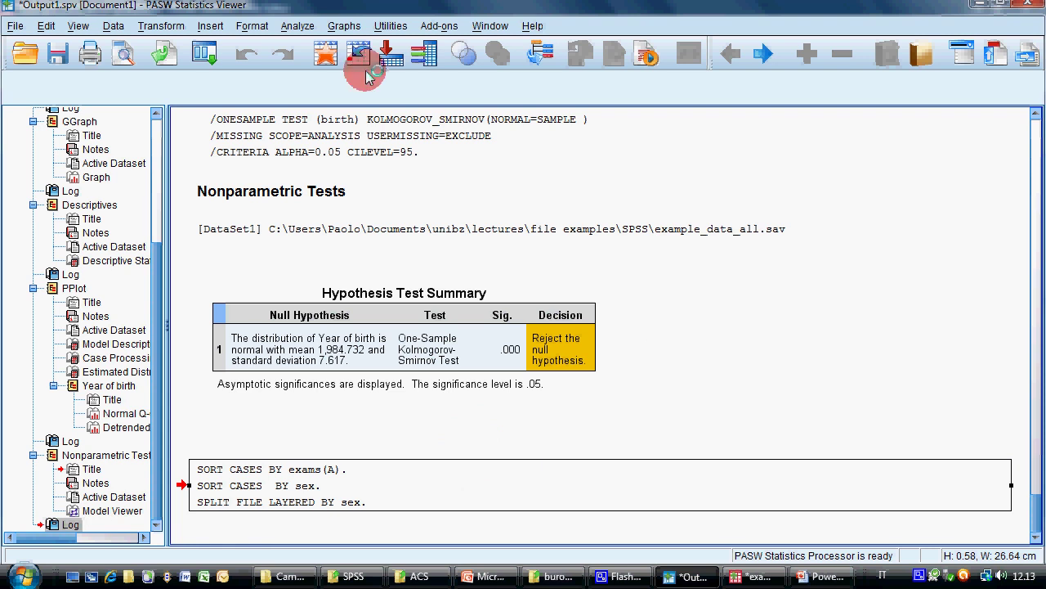
Step: Reset the Chart Builder and create a simple histogram of Passed exams for the split file
click(339, 25)
click(352, 50)
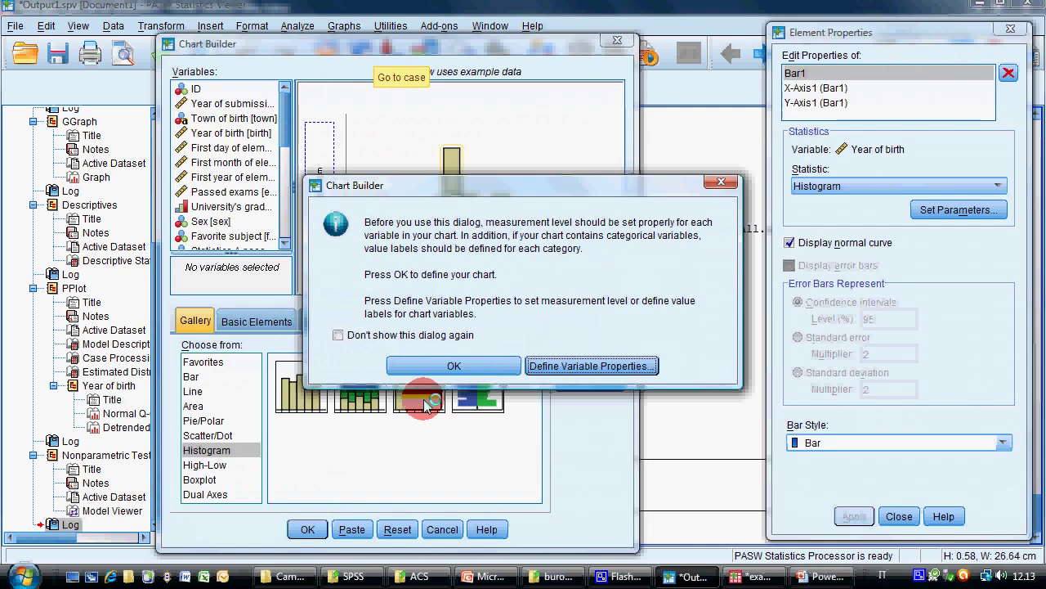
click(427, 367)
click(397, 528)
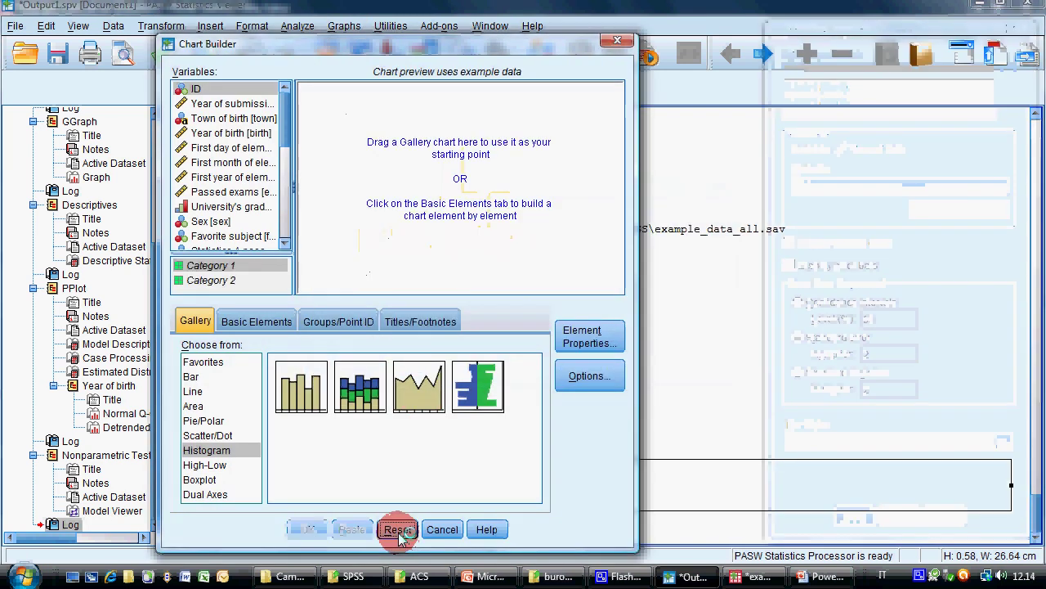
click(309, 389)
click(310, 389)
drag(245, 191, 438, 275)
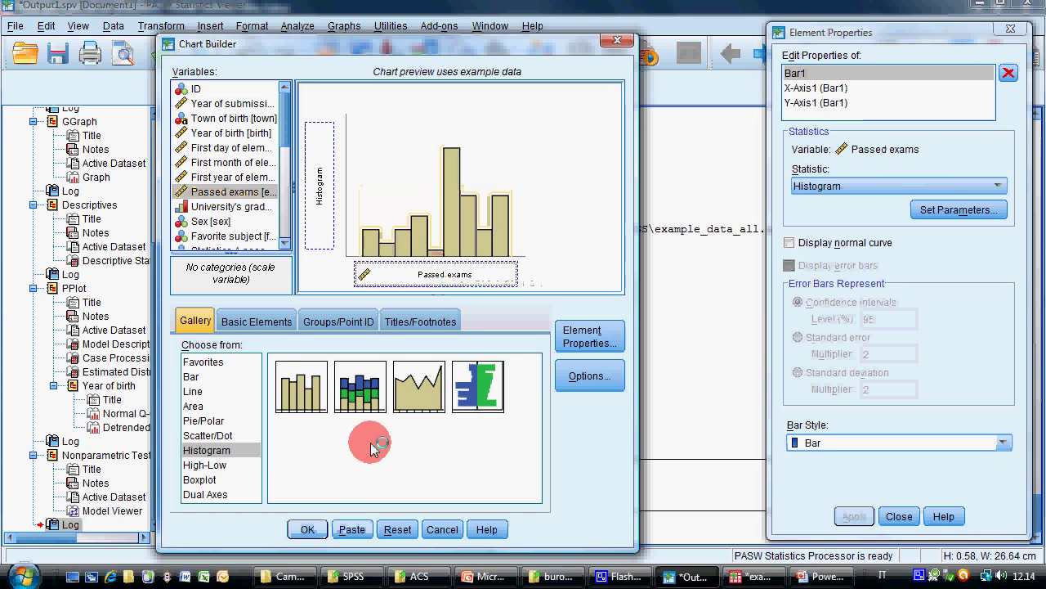
click(315, 530)
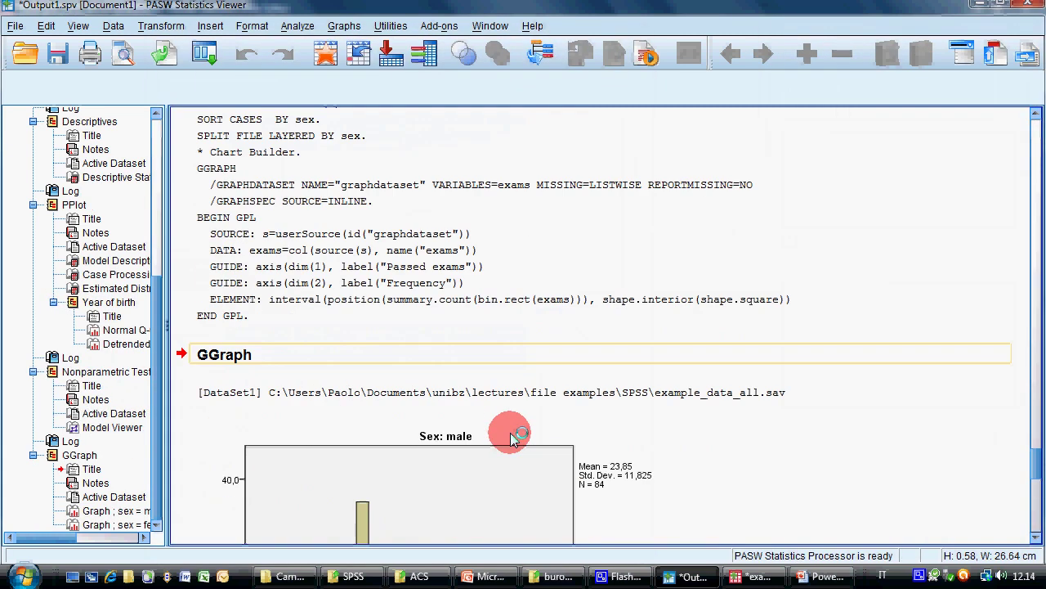
Step: Examine the separate male and female histograms of Passed exams, comparing their shapes, axes and statistics
scroll(515, 431, down, 2)
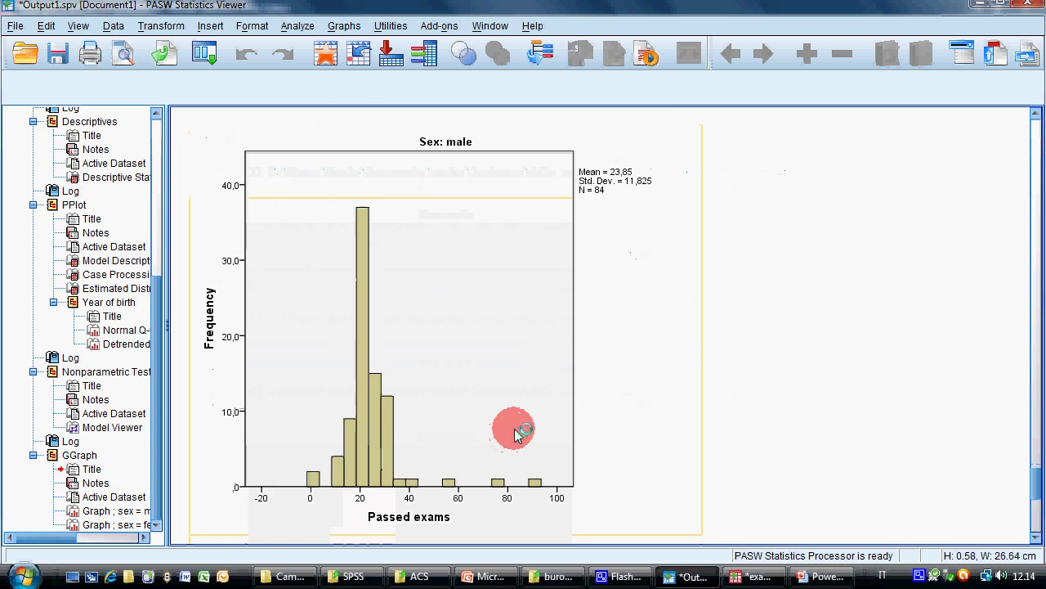
scroll(514, 430, up, 3)
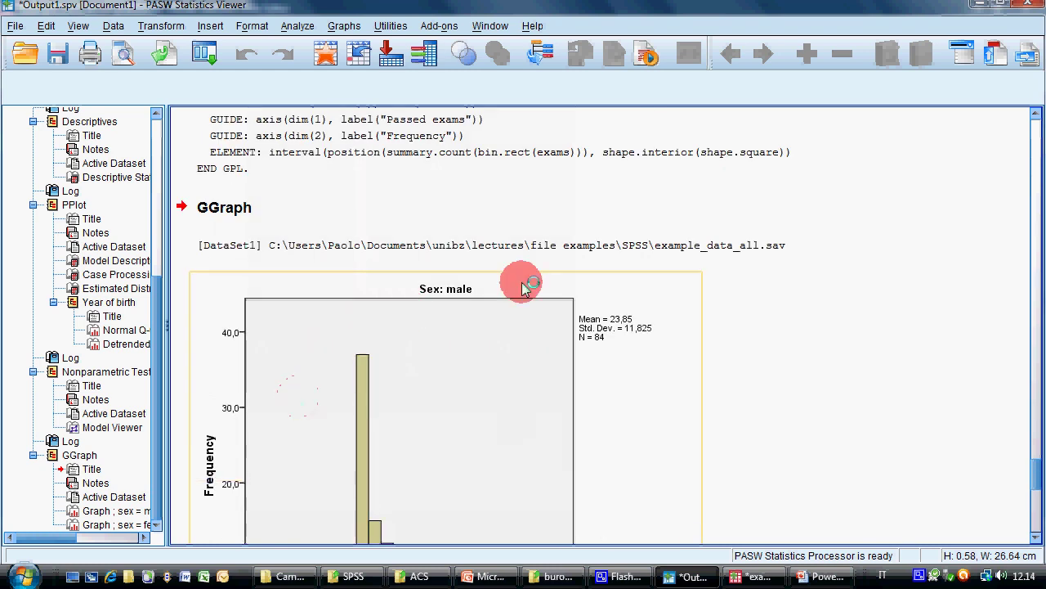
scroll(495, 221, down, 2)
scroll(483, 300, down, 12)
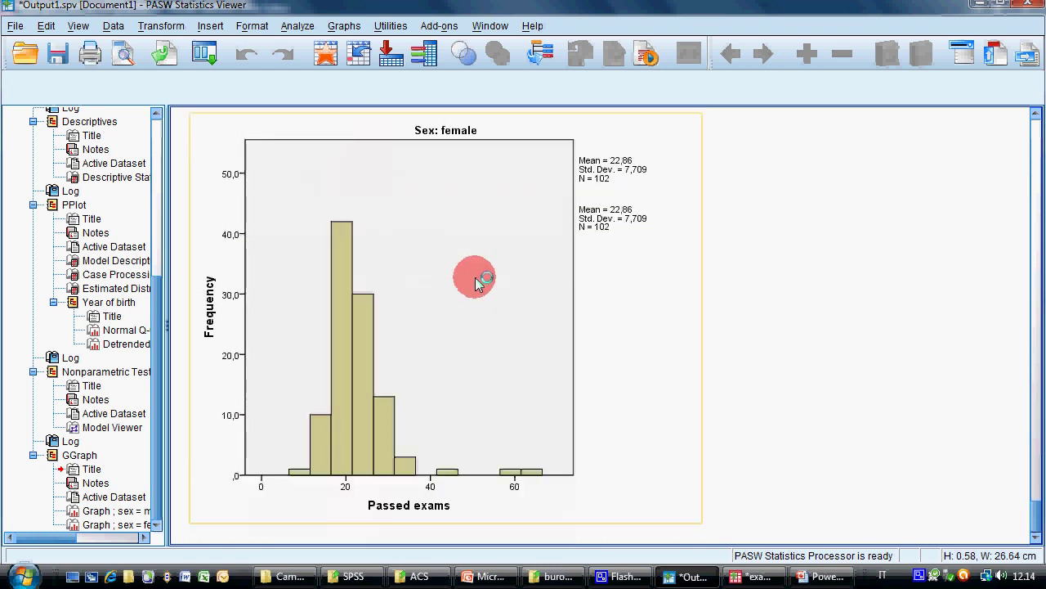
scroll(512, 305, up, 14)
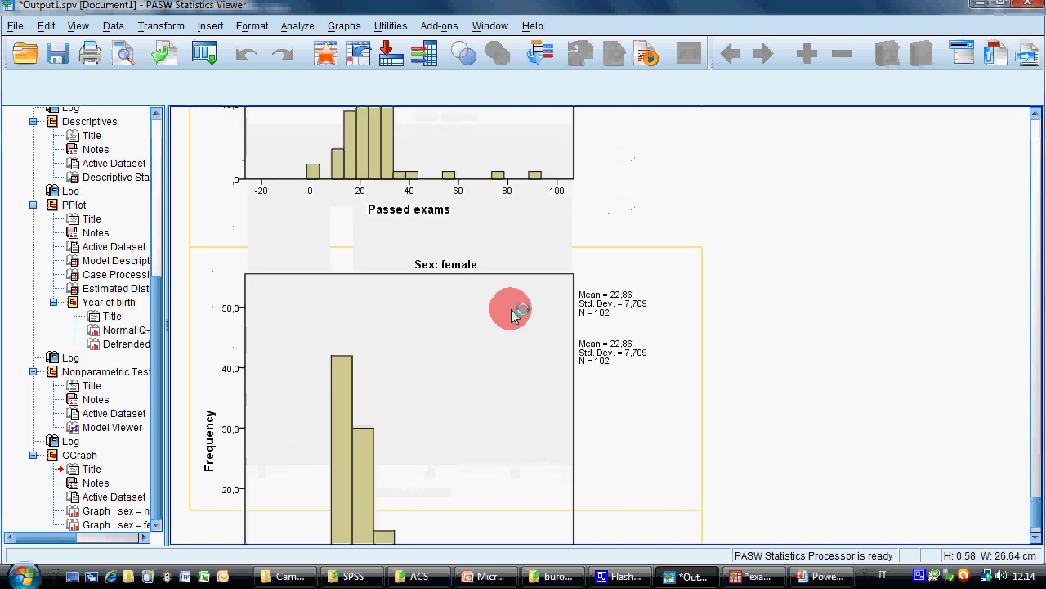
scroll(499, 306, down, 5)
scroll(512, 311, down, 8)
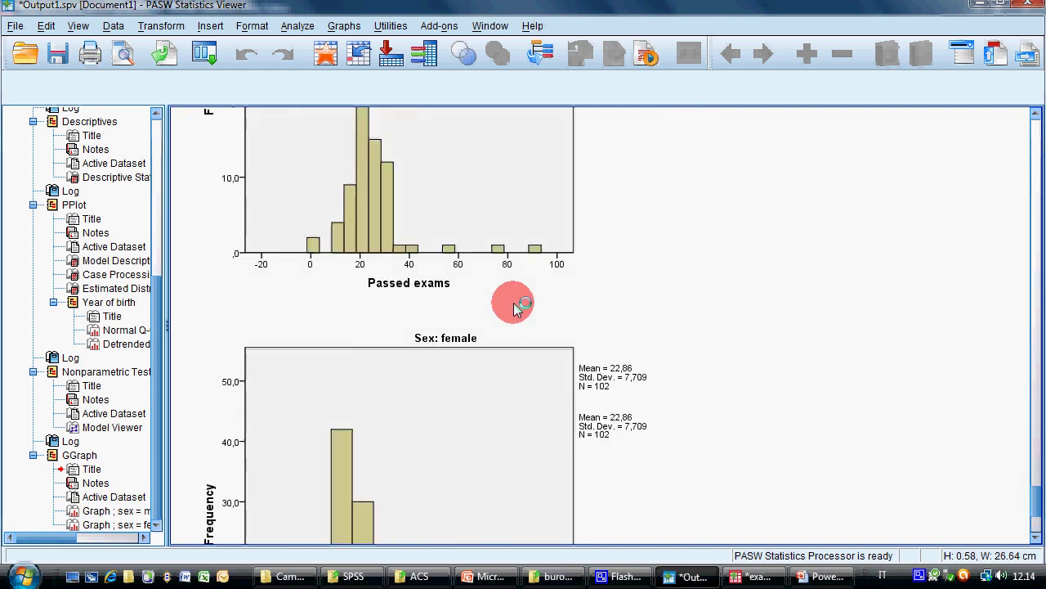
click(530, 277)
scroll(529, 277, up, 3)
scroll(530, 277, down, 5)
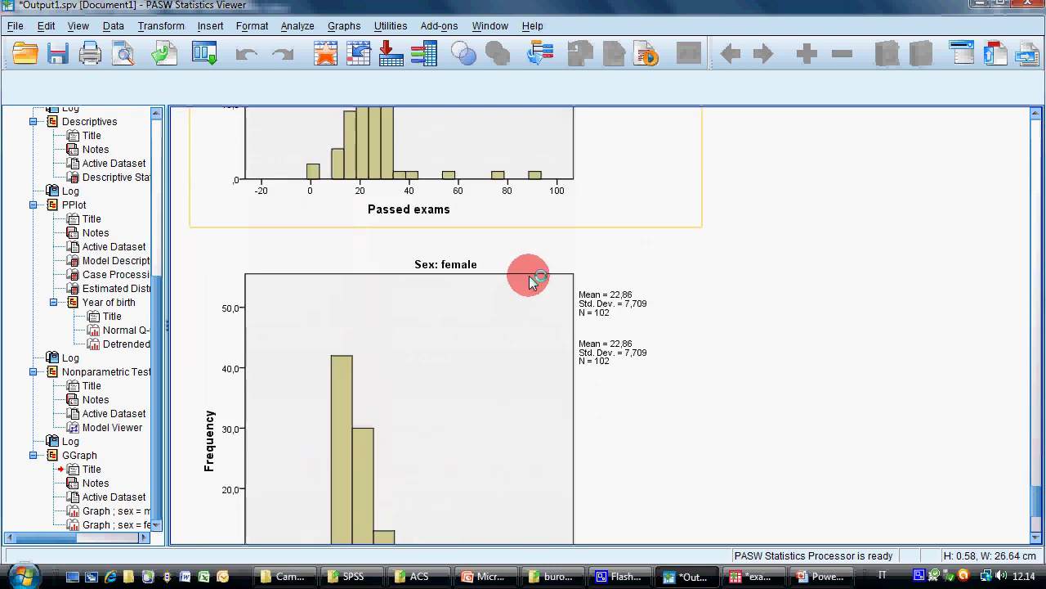
click(528, 275)
scroll(529, 277, down, 2)
scroll(490, 342, up, 4)
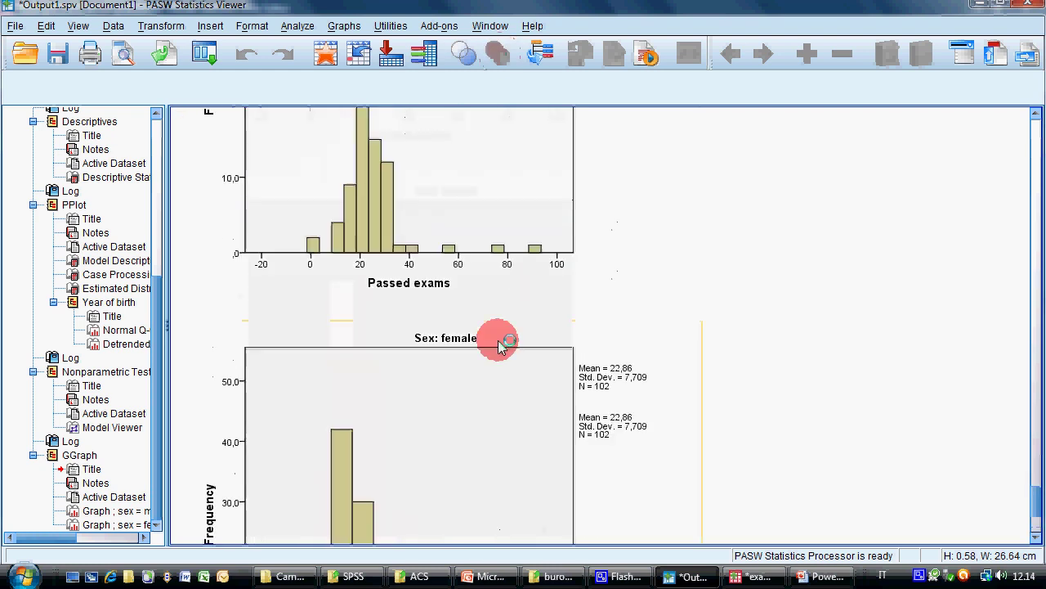
scroll(502, 342, down, 5)
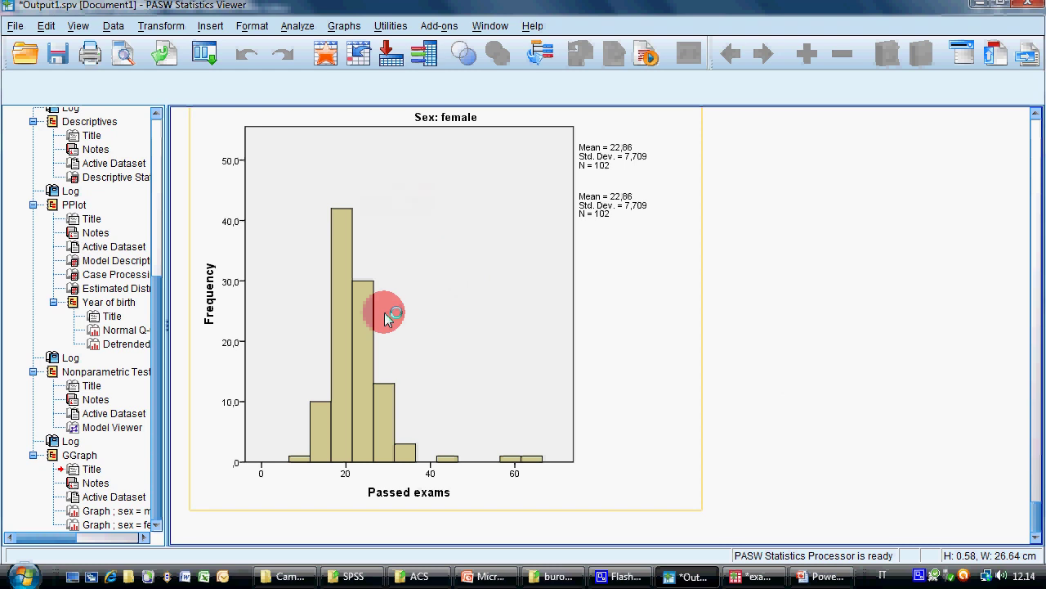
Step: Turn off the file split by analyzing all cases without groups, check the log entry, and return to the Data Editor
click(114, 27)
click(196, 302)
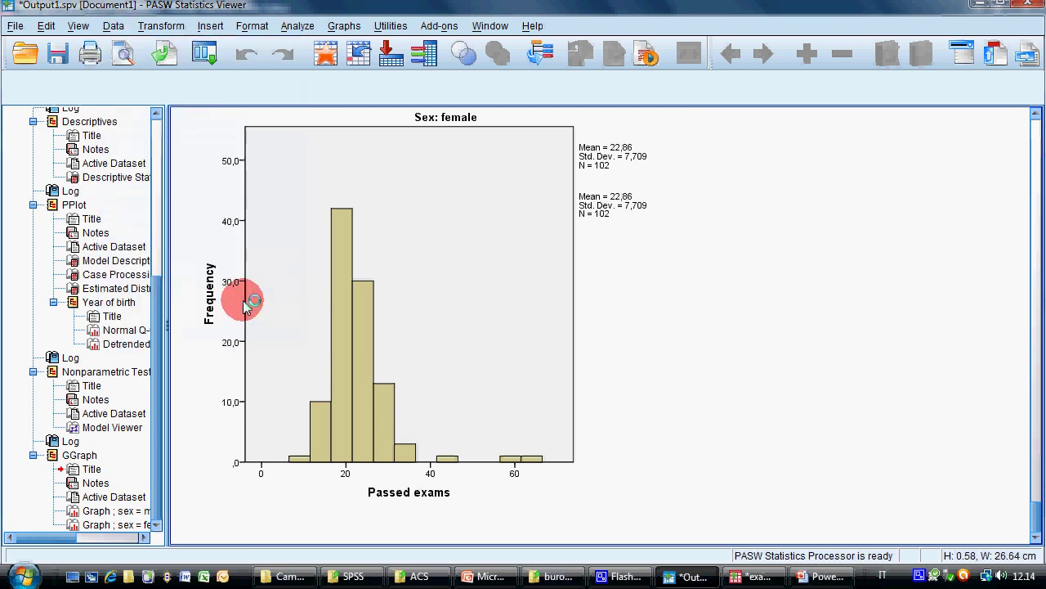
click(564, 227)
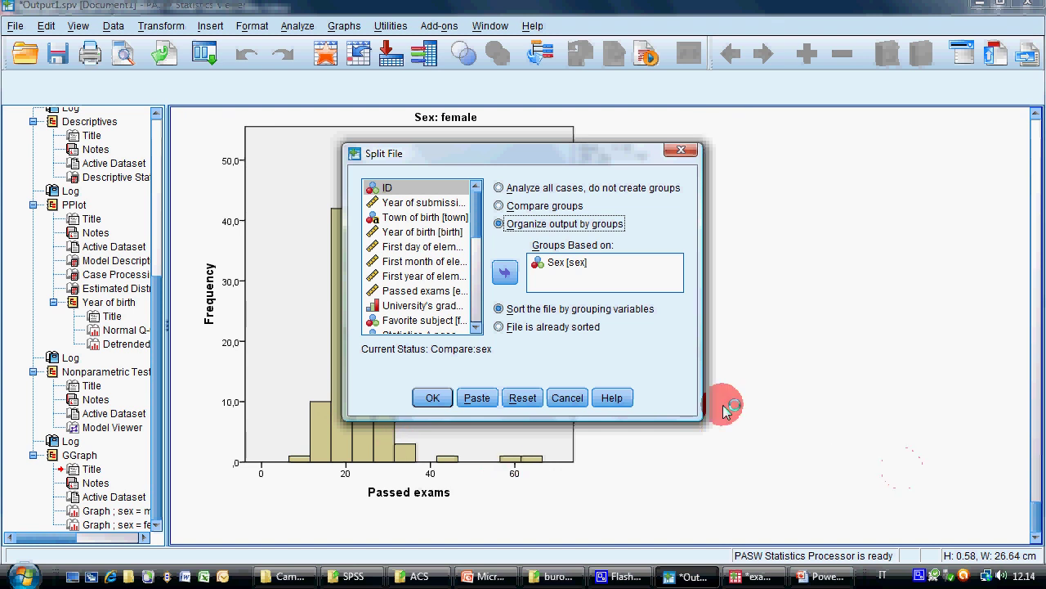
click(537, 192)
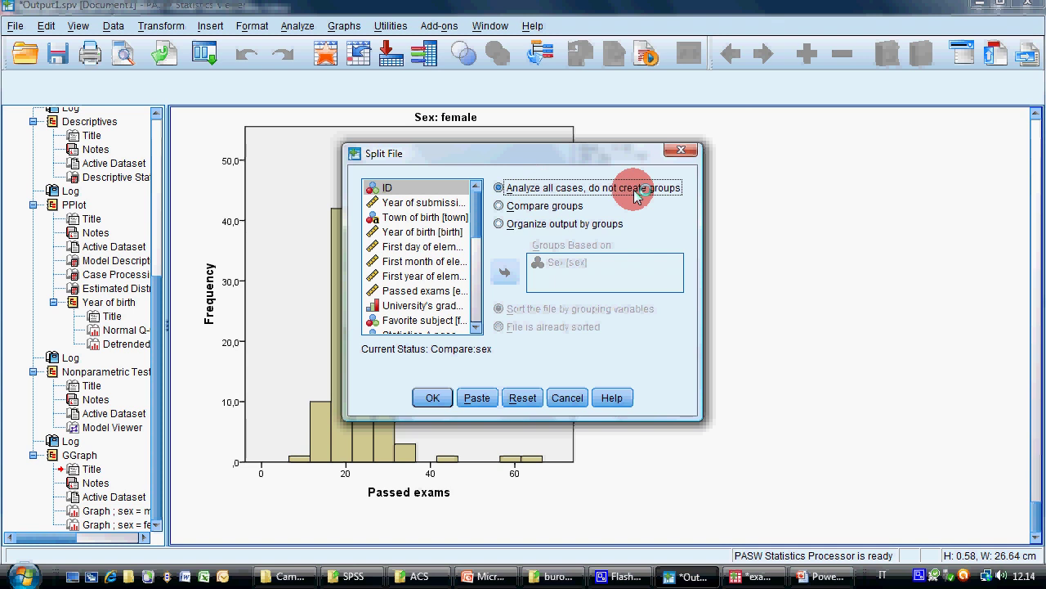
click(433, 400)
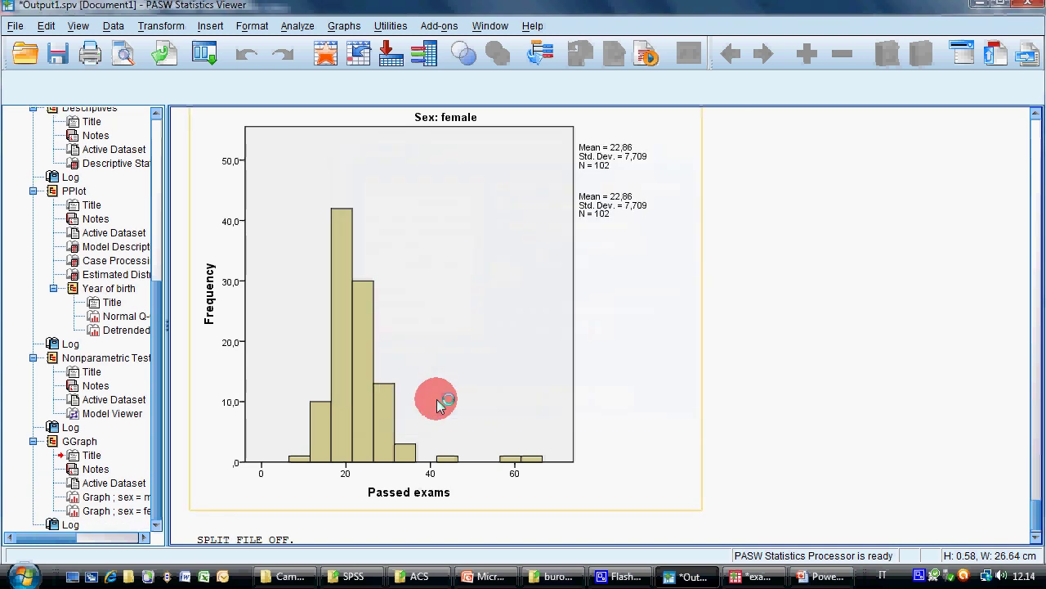
click(211, 506)
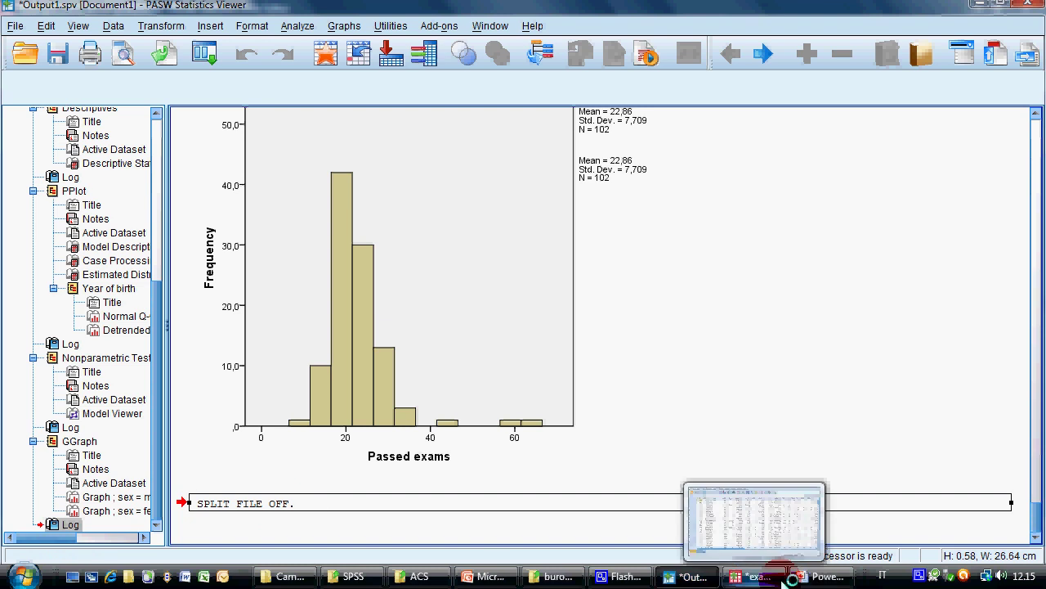
click(748, 577)
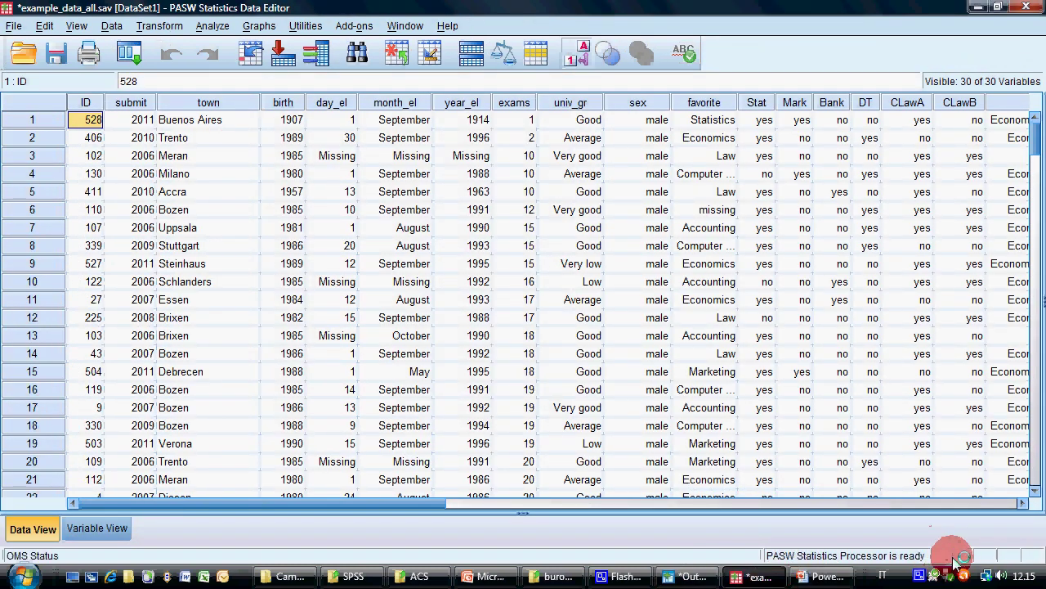
click(829, 576)
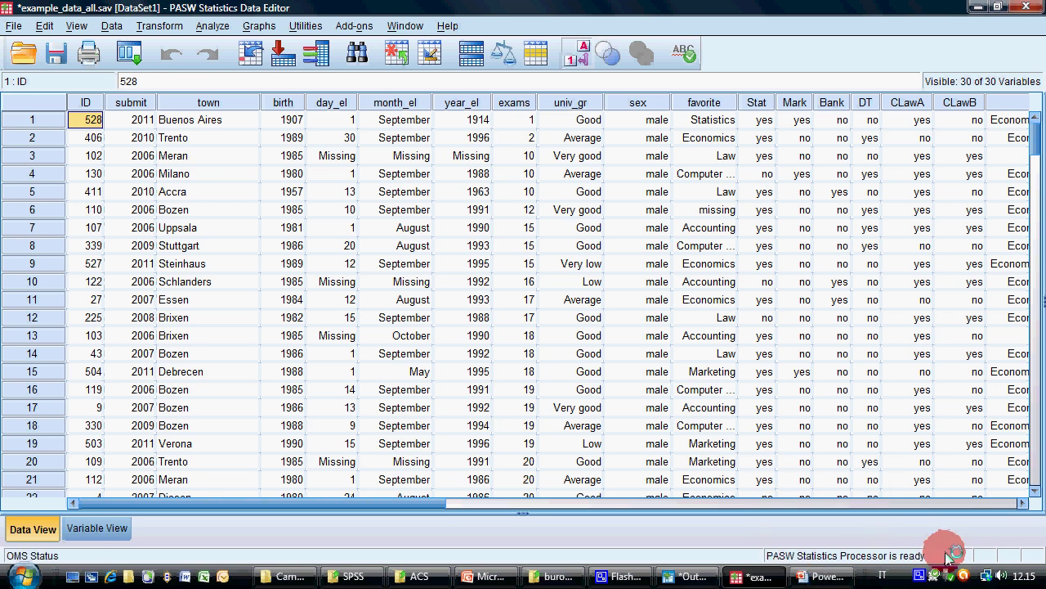
Step: Split the file by Sex with output organized by groups, sorting the file by the grouping variable
click(143, 28)
click(111, 26)
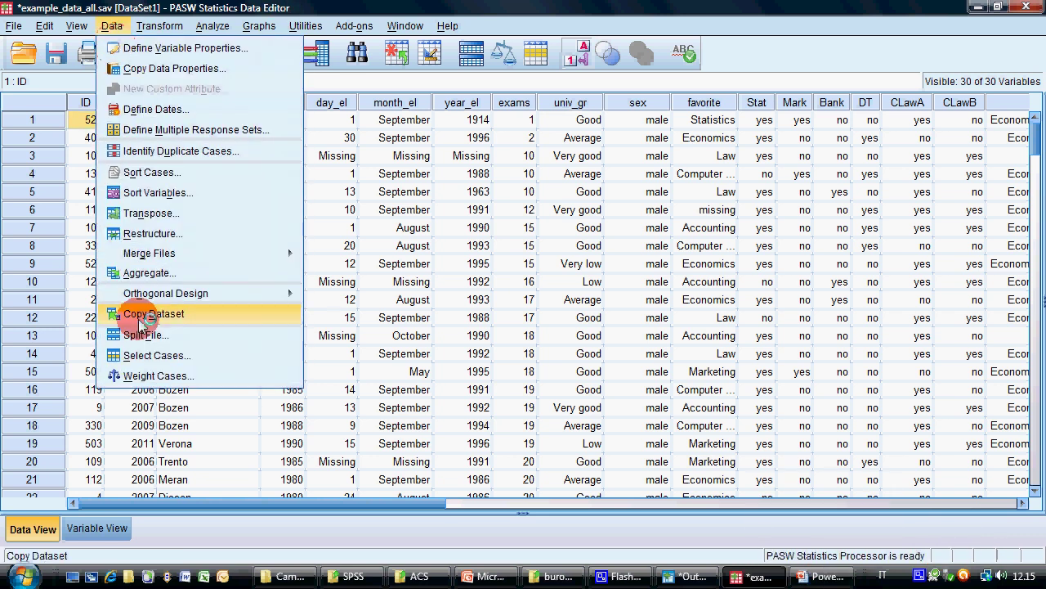
click(156, 334)
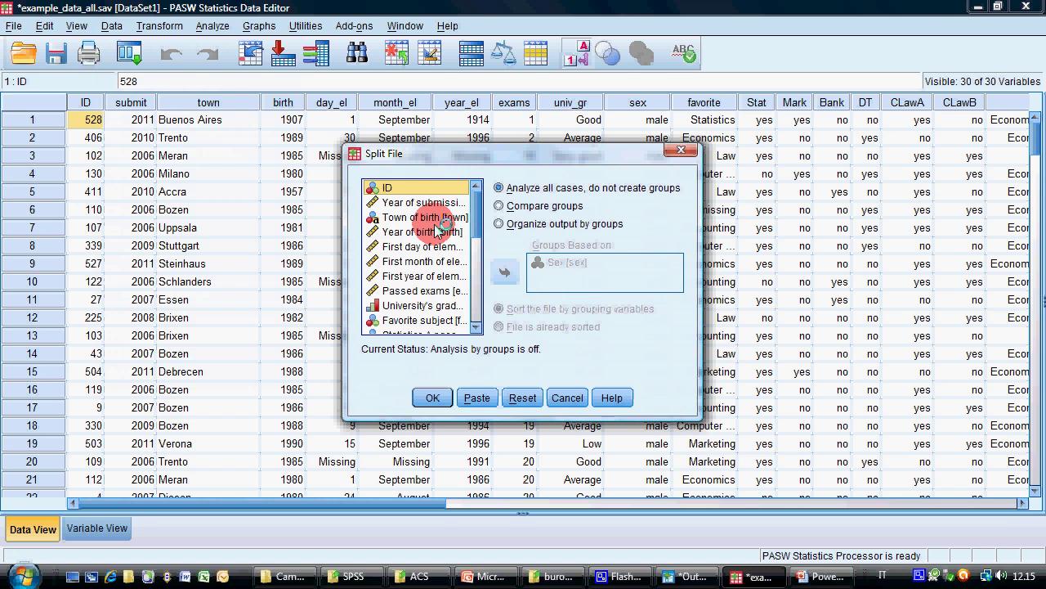
click(415, 305)
click(499, 223)
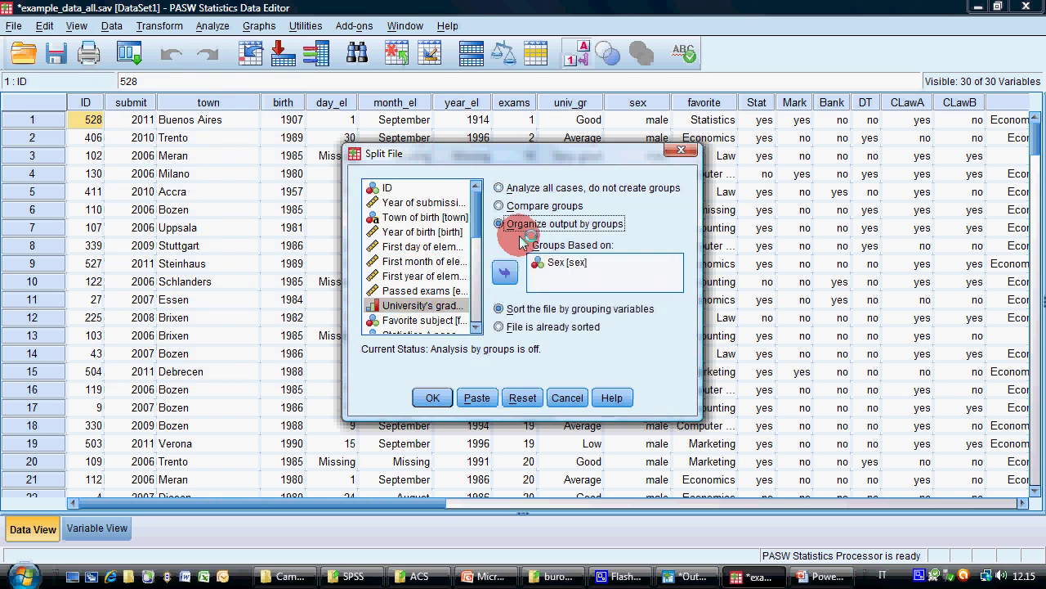
click(504, 274)
click(508, 275)
click(433, 397)
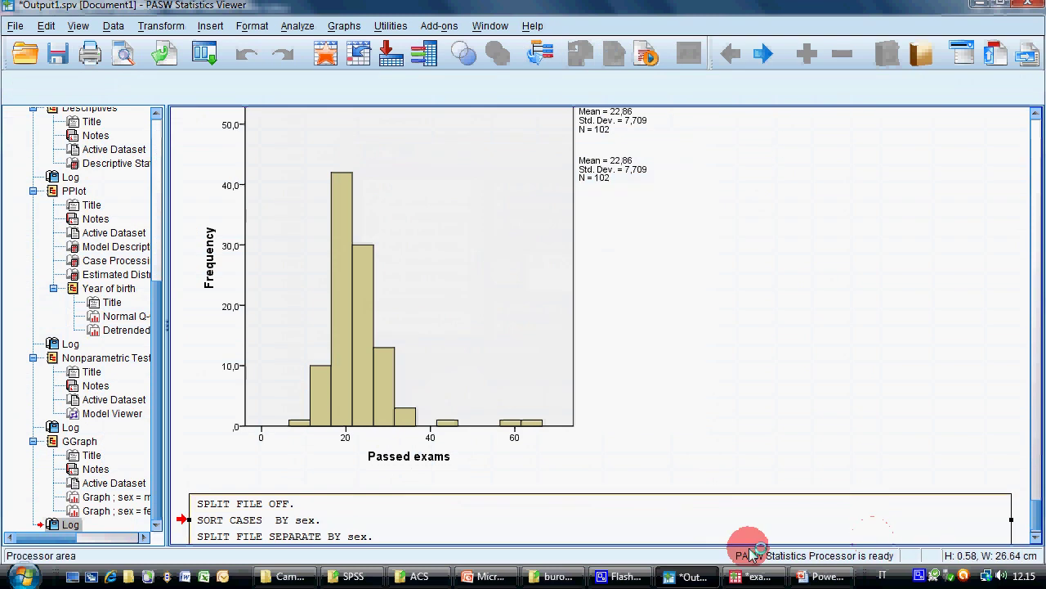
Step: Return to the Data Editor and reset Split File to analyze all cases without creating groups
click(781, 577)
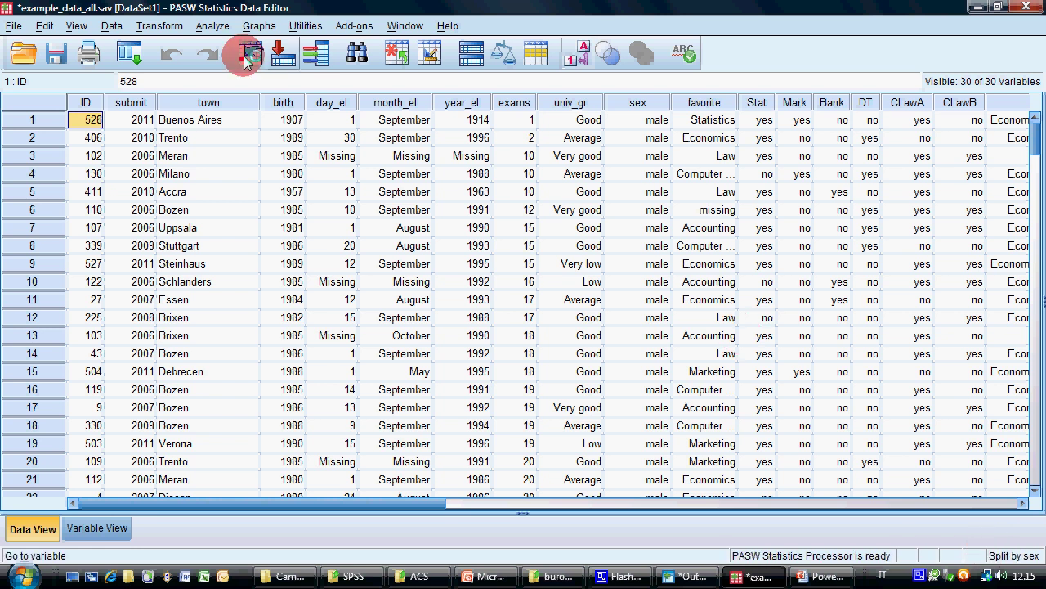
click(112, 25)
click(229, 342)
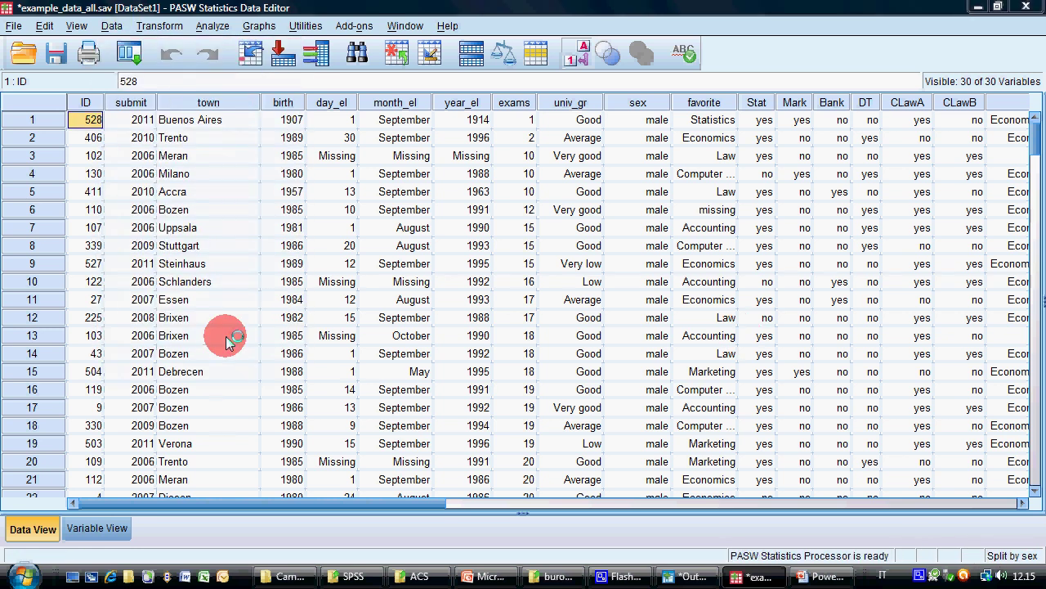
click(528, 188)
click(431, 397)
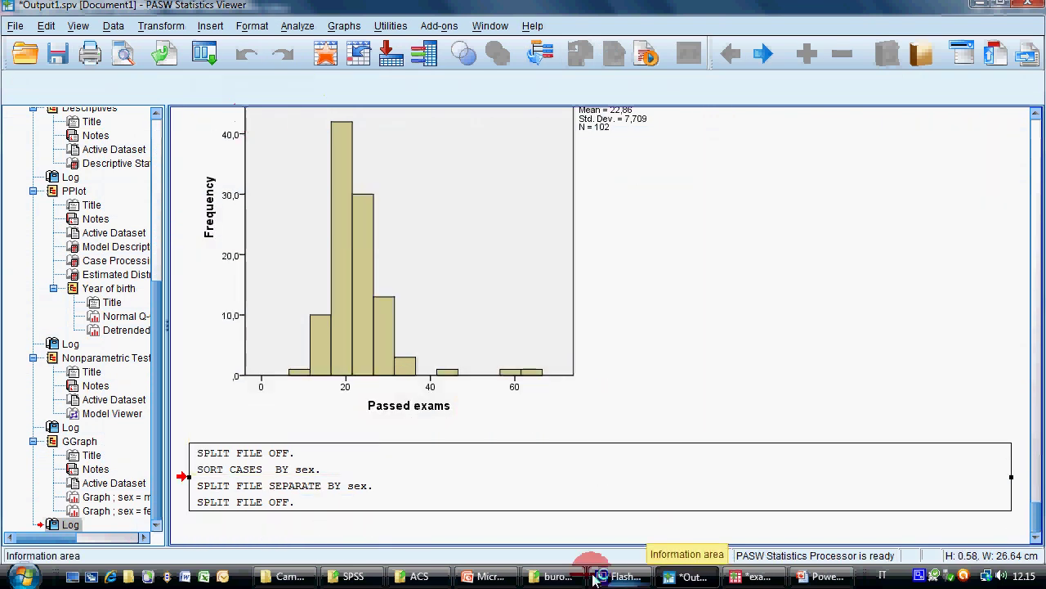
Step: Check the list of Data operations on the presentation slide and switch back to the Data Editor
click(821, 576)
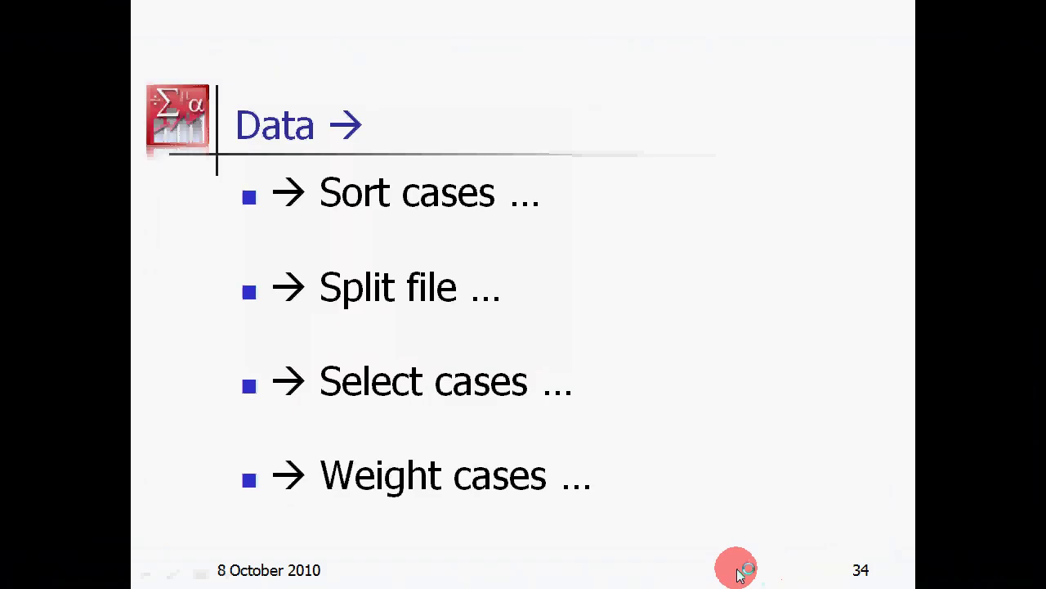
key(alt+Tab)
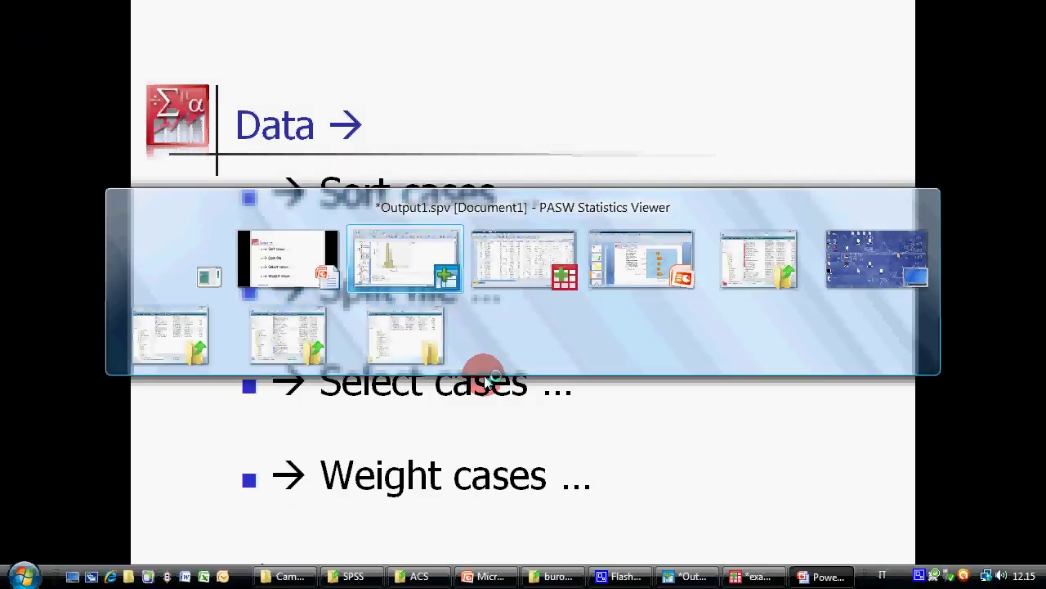
key(alt+Tab)
Step: Select only the cases satisfying the condition exams >= 20, filtering out the unselected cases
click(112, 25)
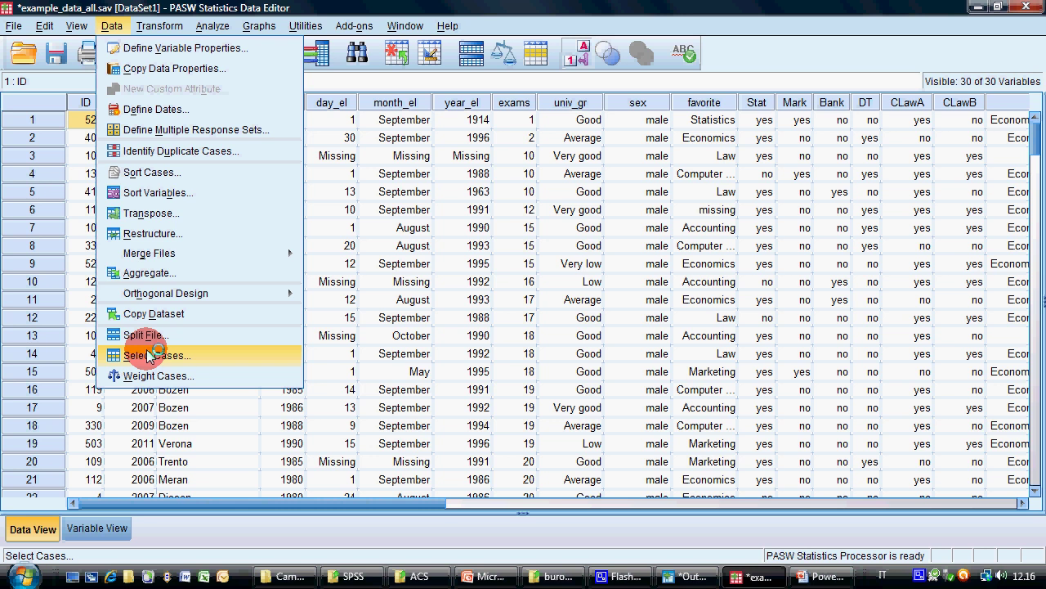
click(152, 355)
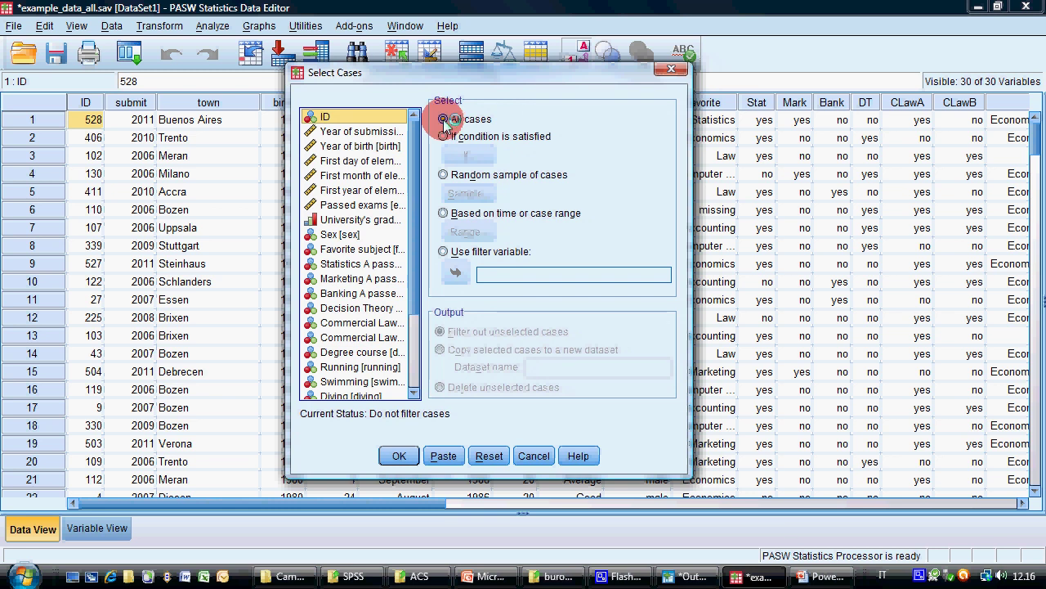
click(482, 136)
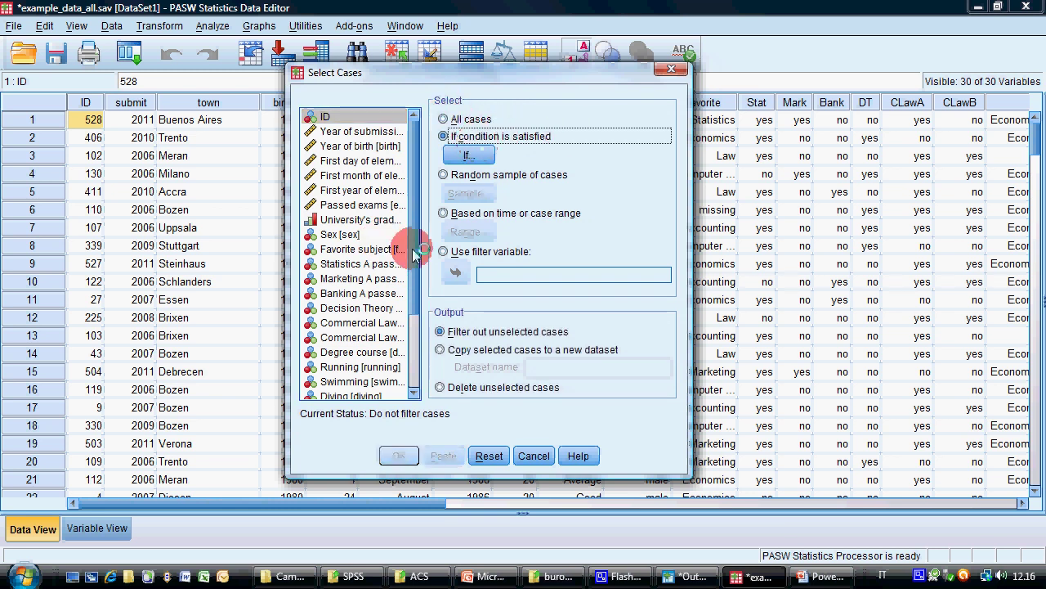
click(485, 159)
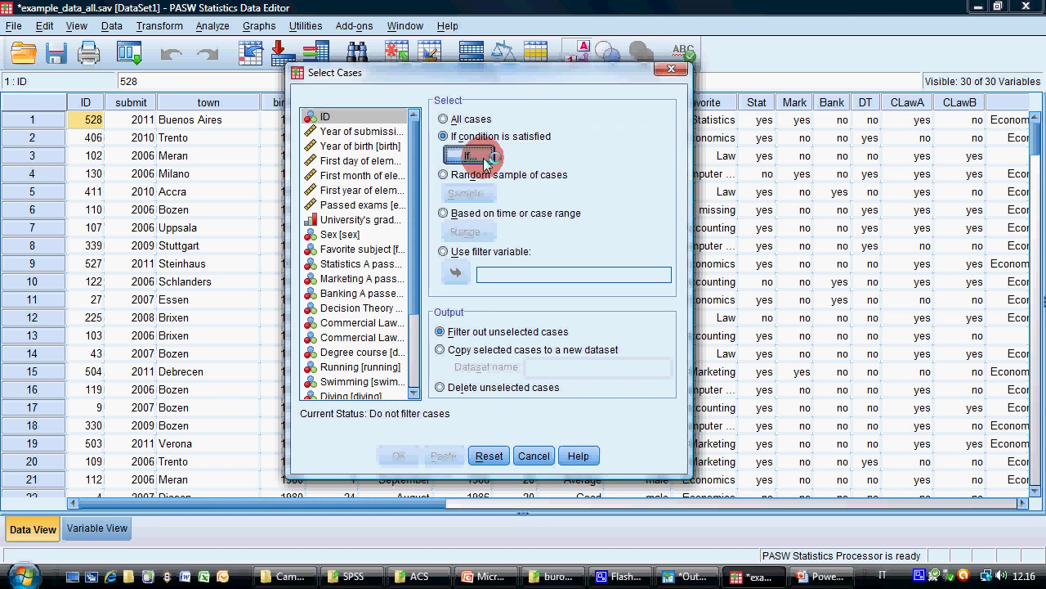
click(303, 222)
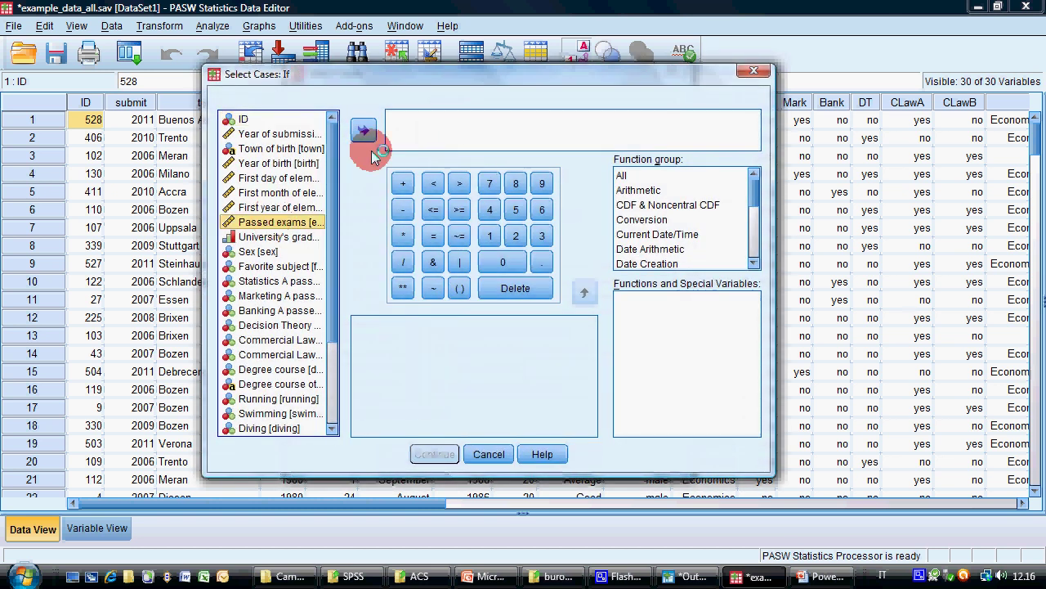
click(369, 144)
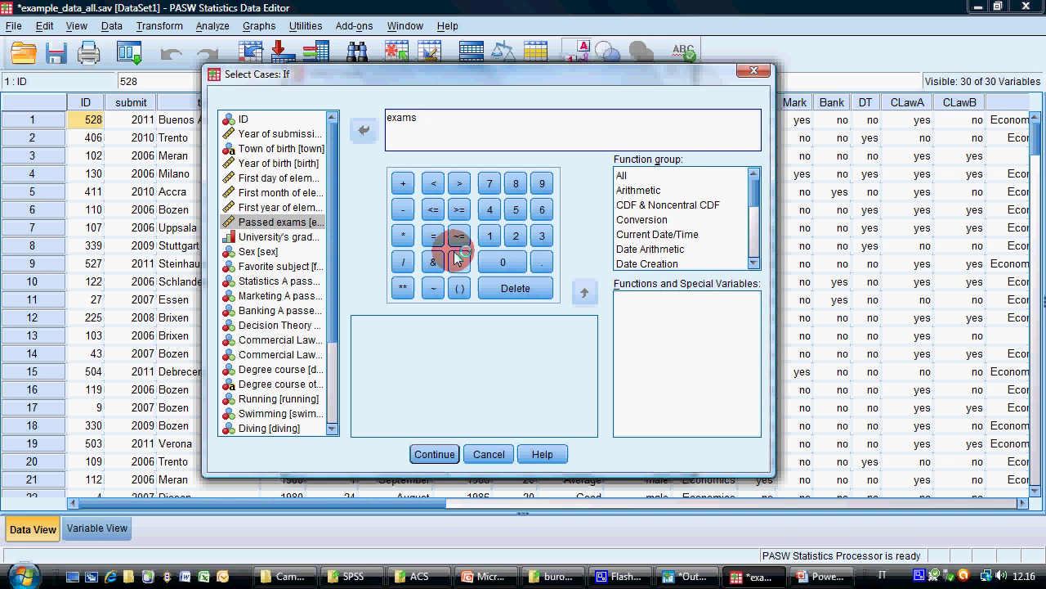
click(459, 209)
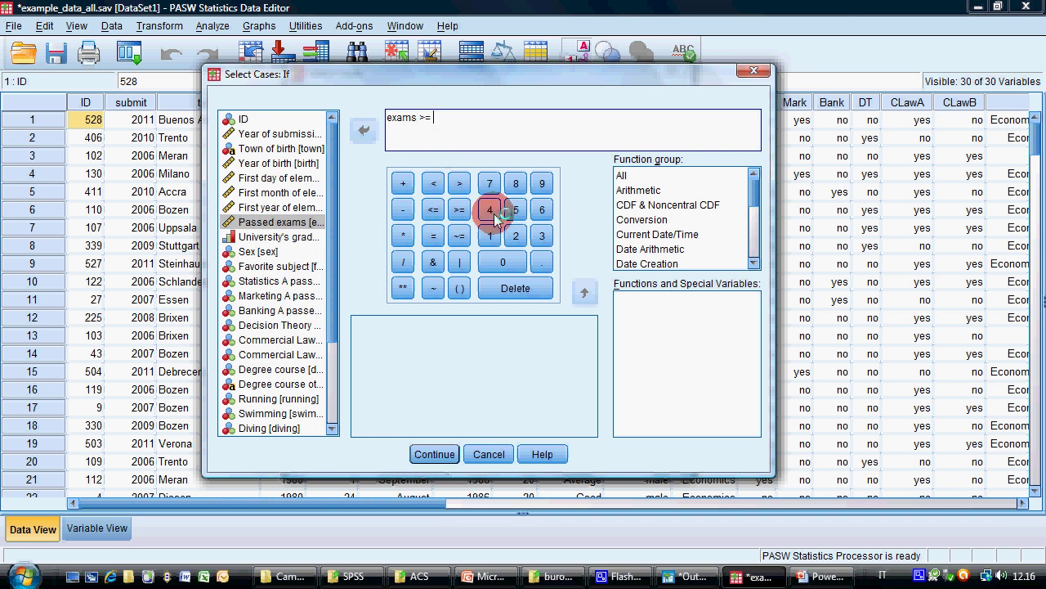
click(515, 236)
click(503, 261)
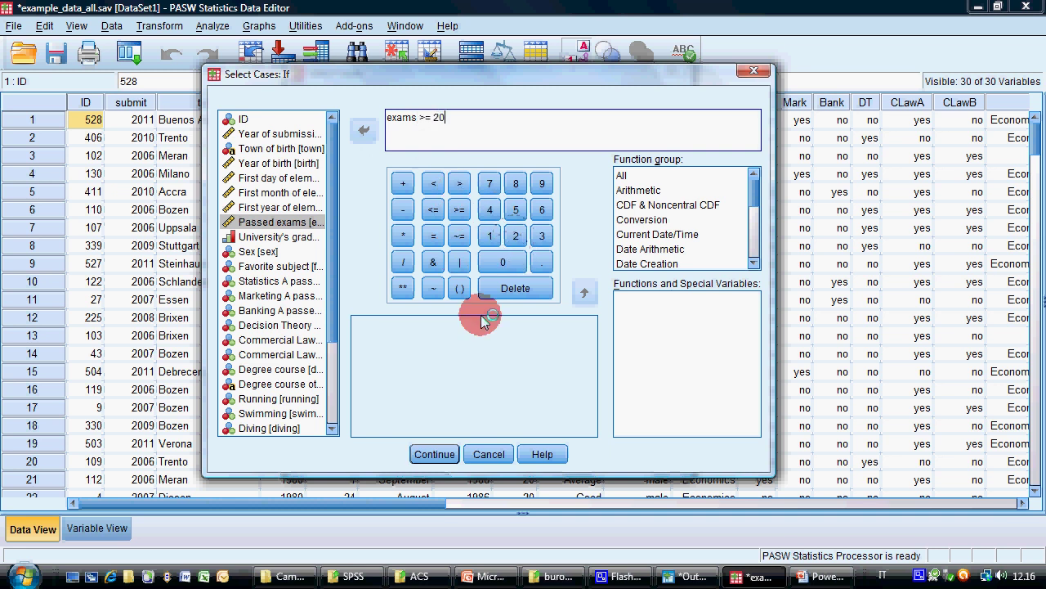
click(442, 455)
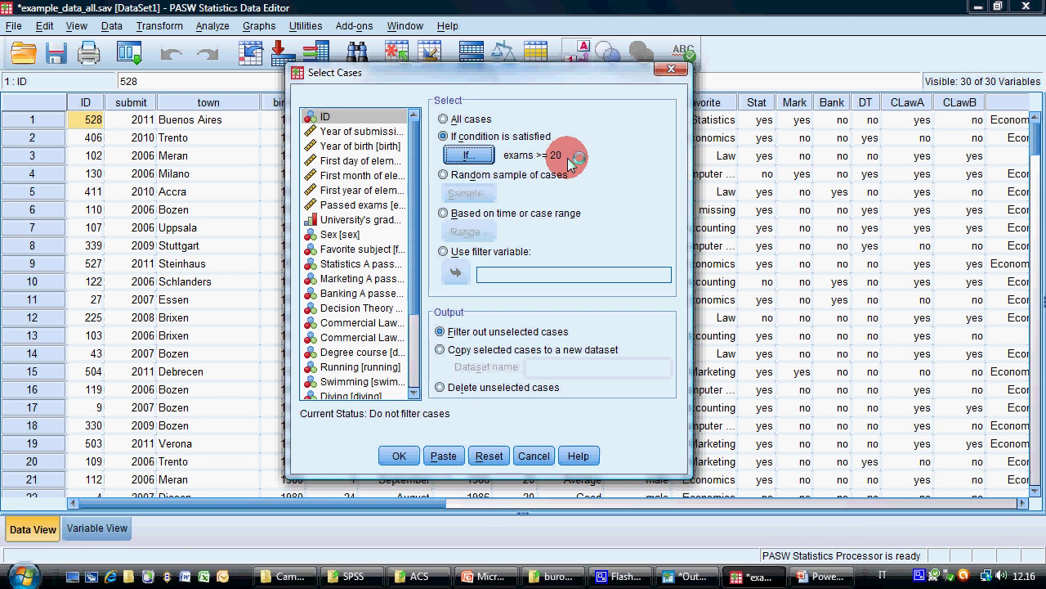
click(399, 456)
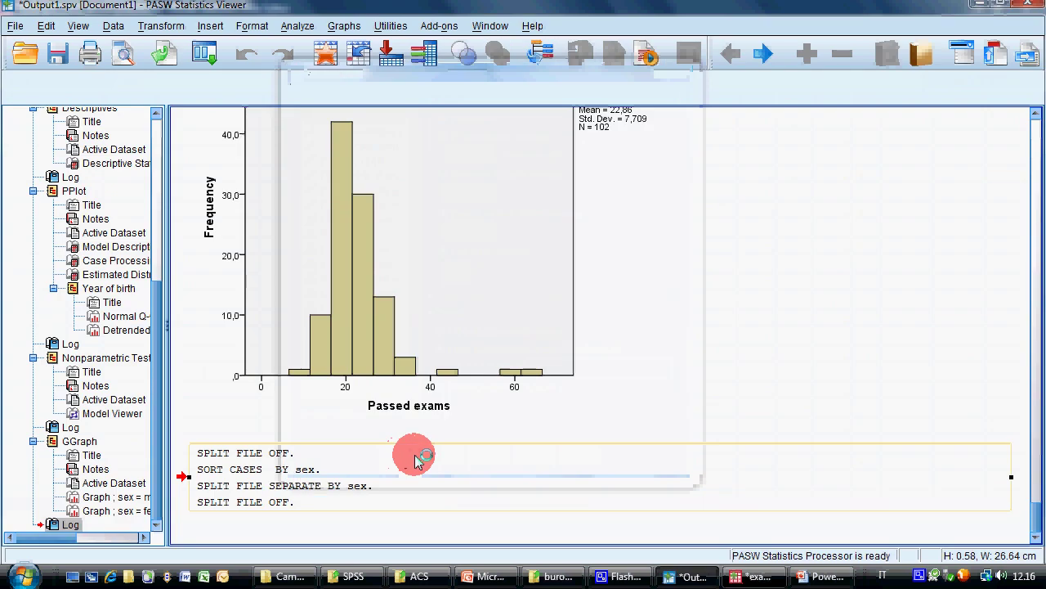
Step: Examine the filtered data in the Data Editor, comparing crossed-out and selected case rows with their exams values around rows 16 to 20
click(753, 576)
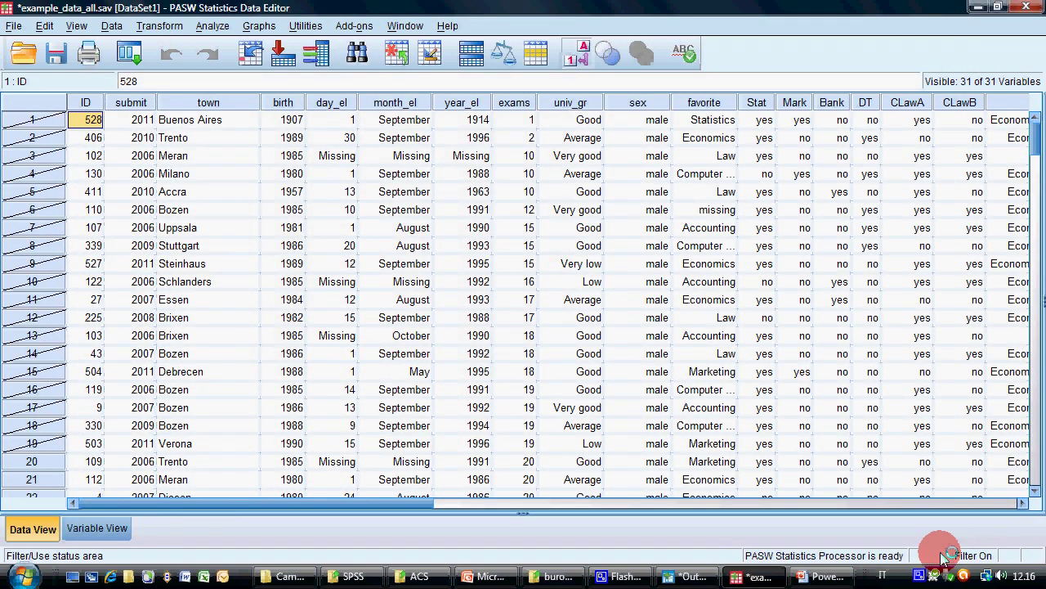
scroll(173, 238, down, 4)
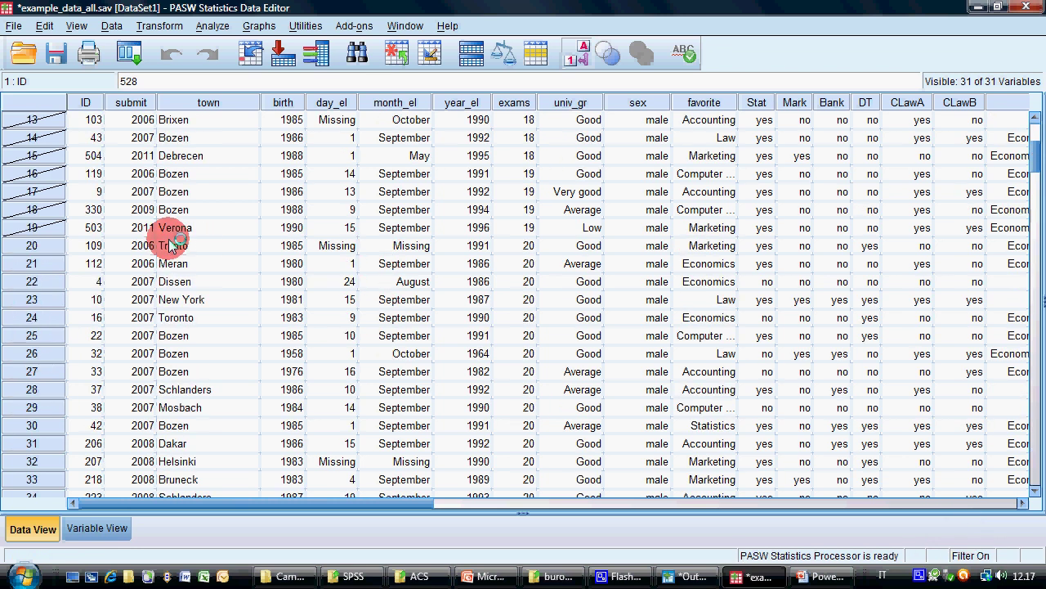
scroll(172, 241, up, 4)
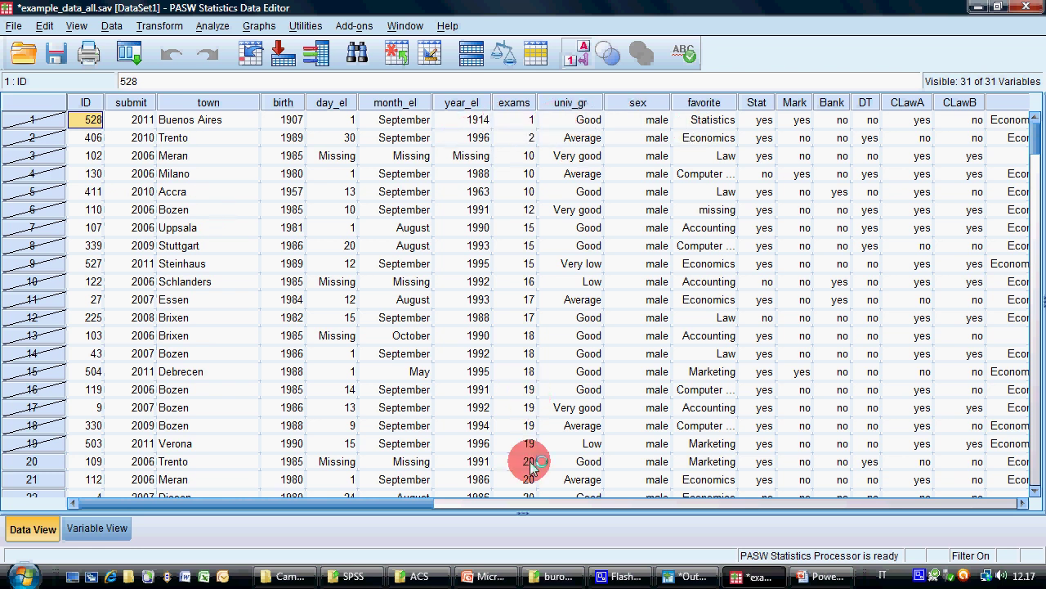
scroll(525, 460, down, 3)
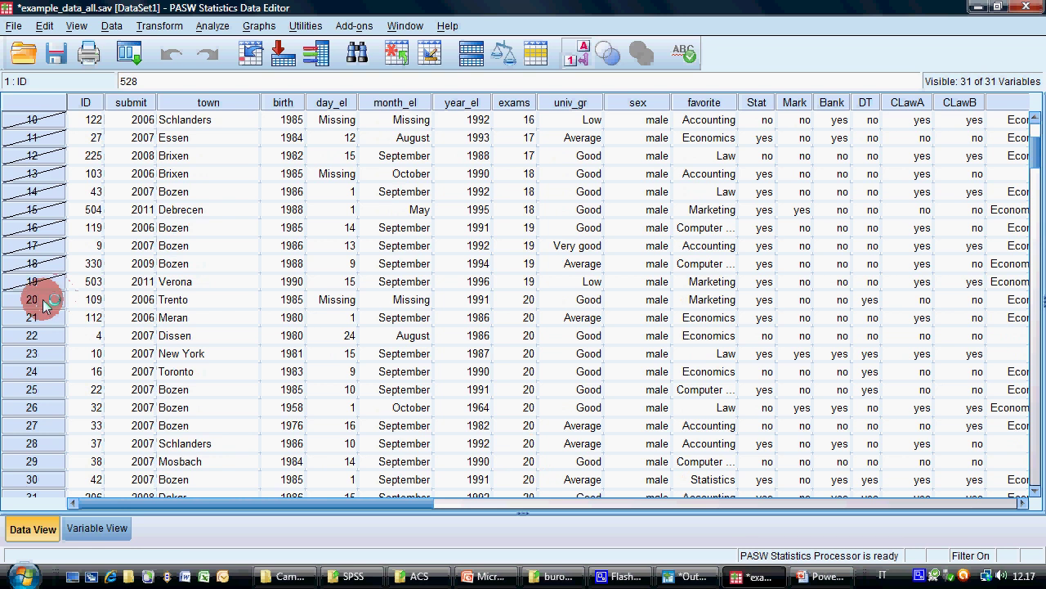
scroll(45, 302, down, 20)
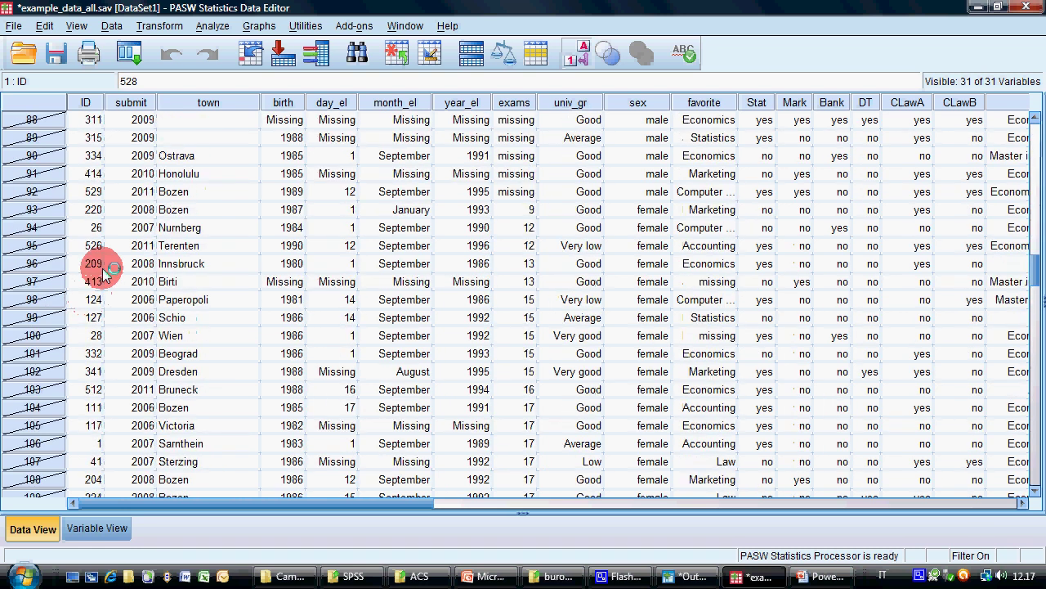
scroll(105, 274, down, 11)
scroll(104, 245, up, 6)
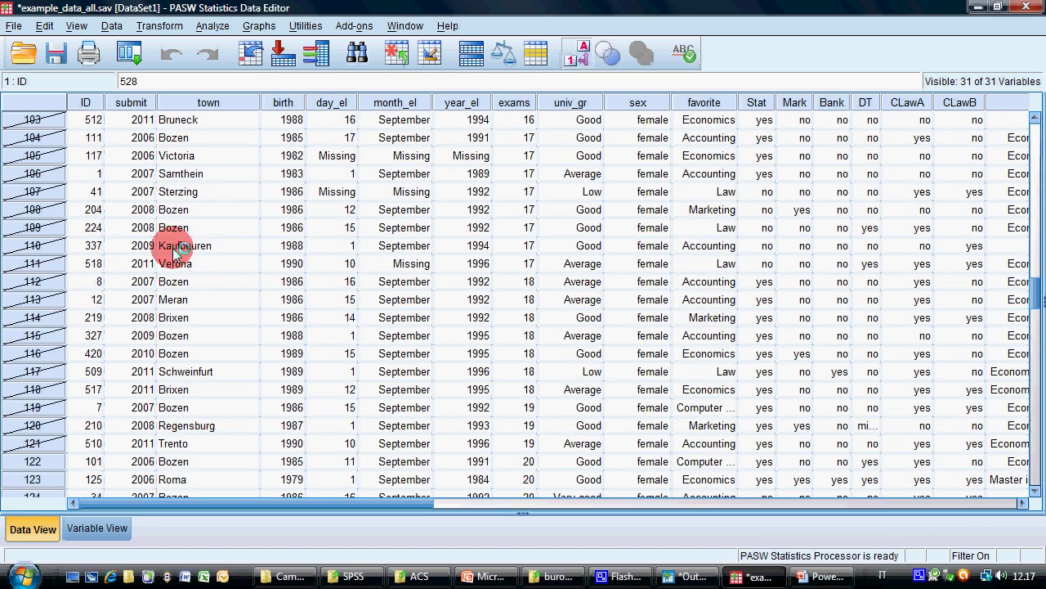
drag(1035, 294, 1037, 116)
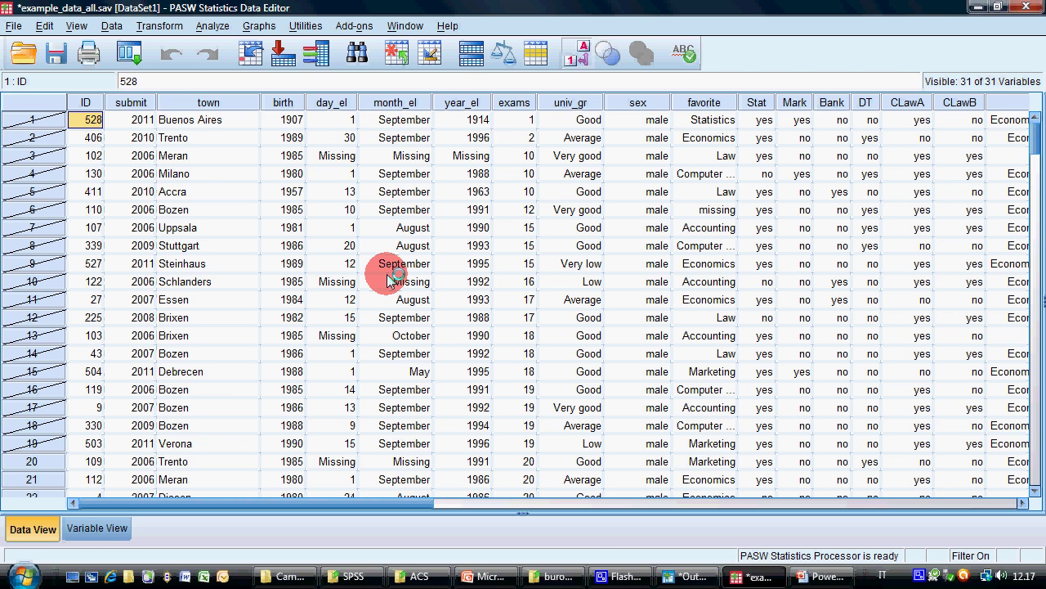
click(33, 461)
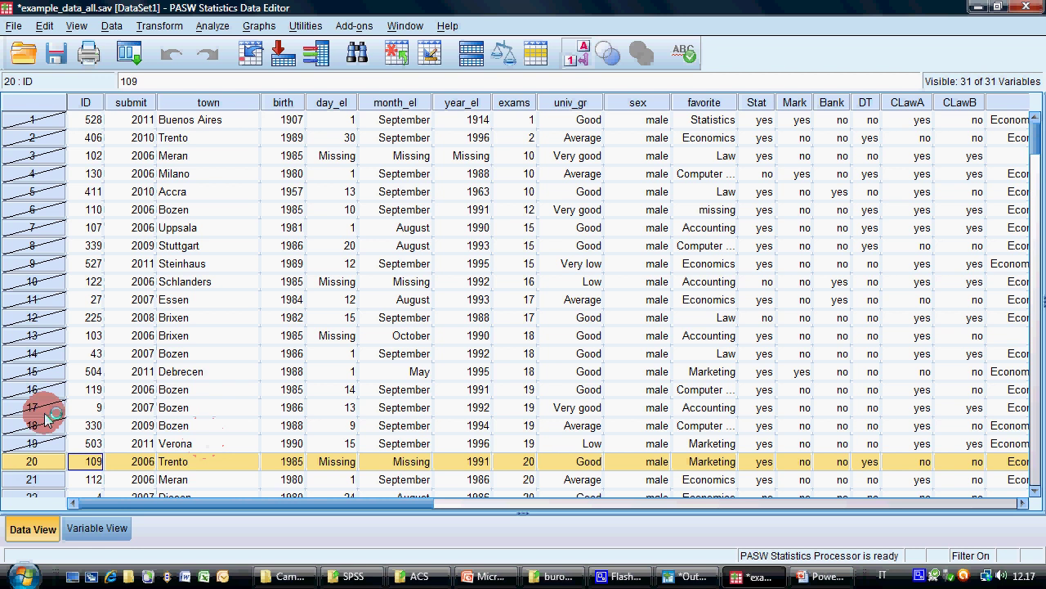
drag(48, 412, 135, 386)
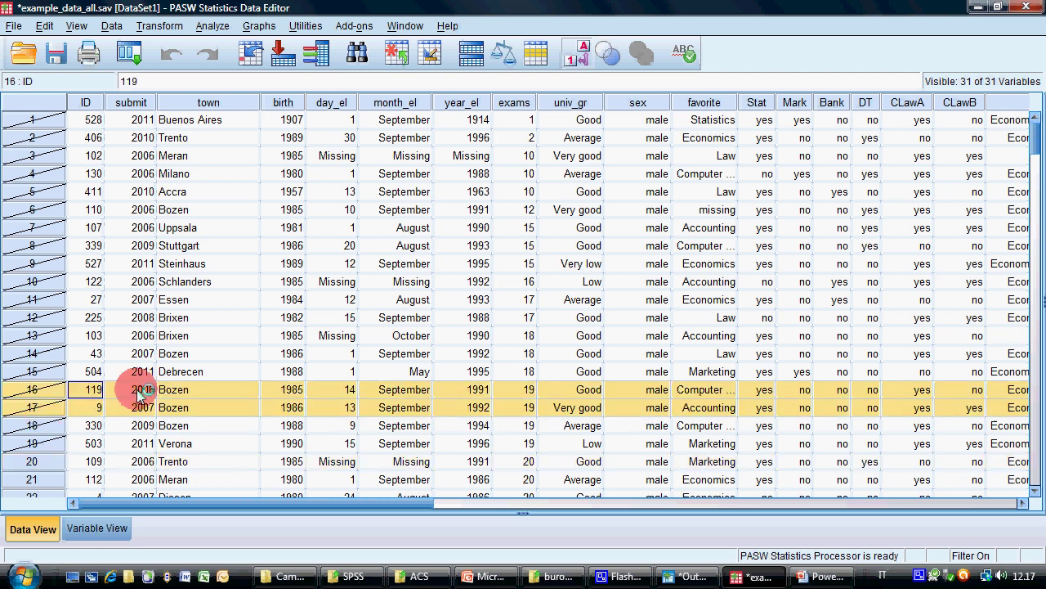
Step: Turn off the case filter by setting Select Cases back to all cases
click(232, 372)
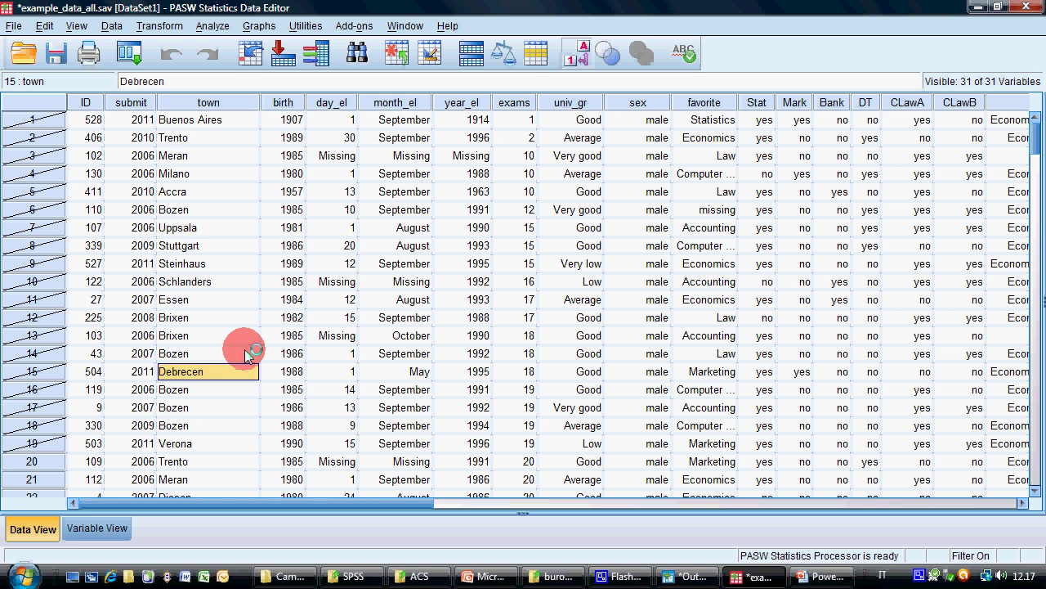
click(230, 267)
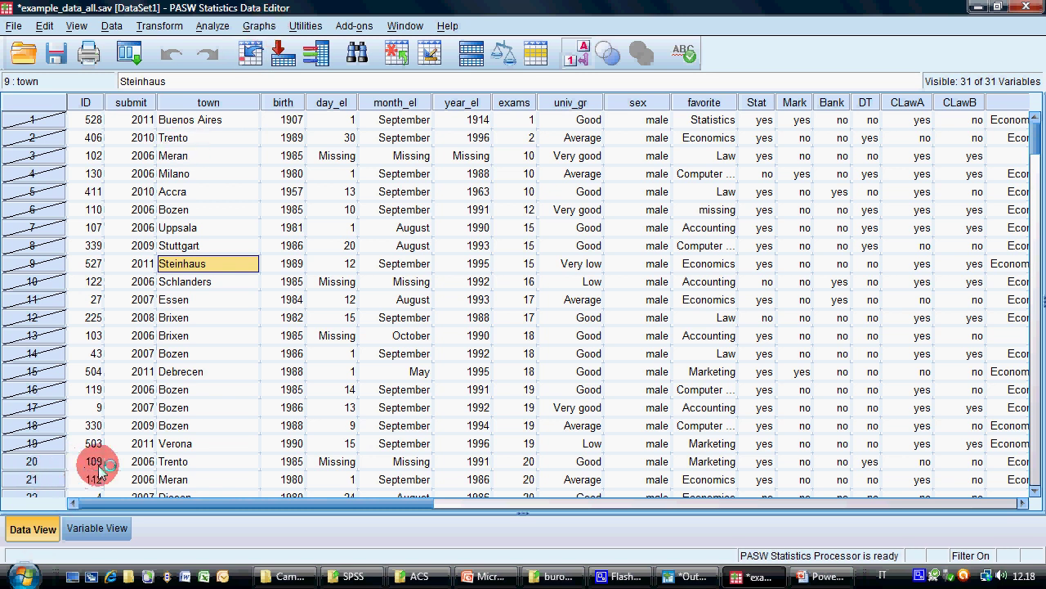
click(106, 27)
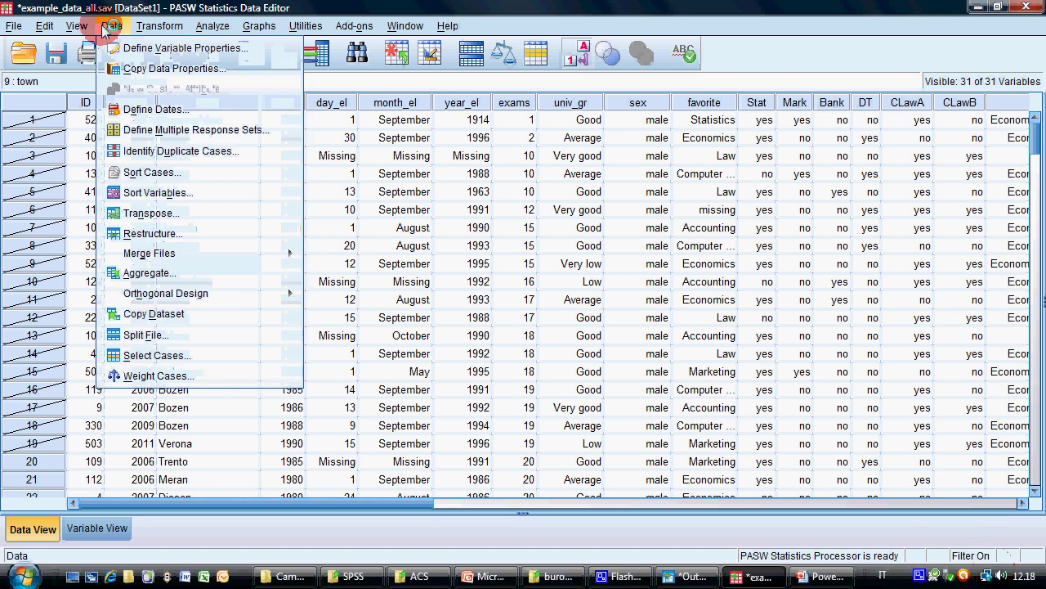
click(163, 355)
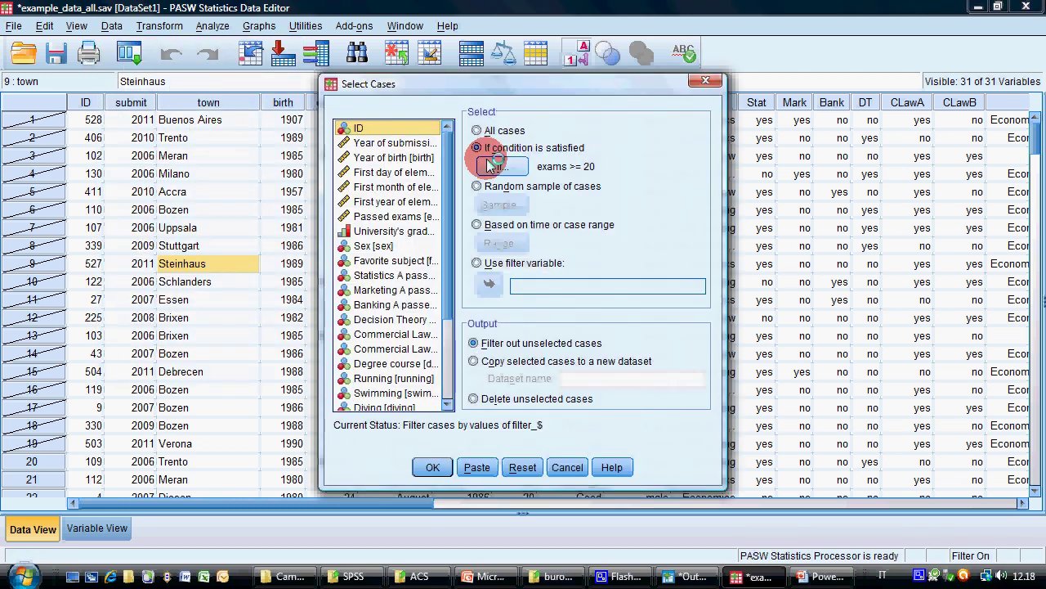
click(478, 130)
click(433, 466)
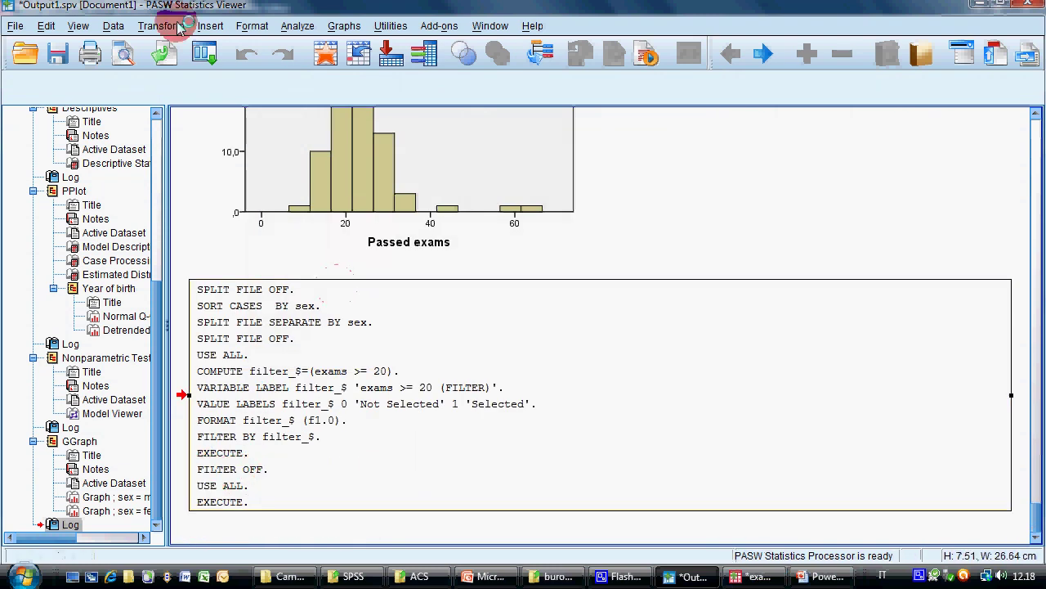
Step: Try the Delete unselected cases output option with the exams >= 20 condition, restore Filter out unselected cases, and cancel the selection
click(113, 25)
click(152, 314)
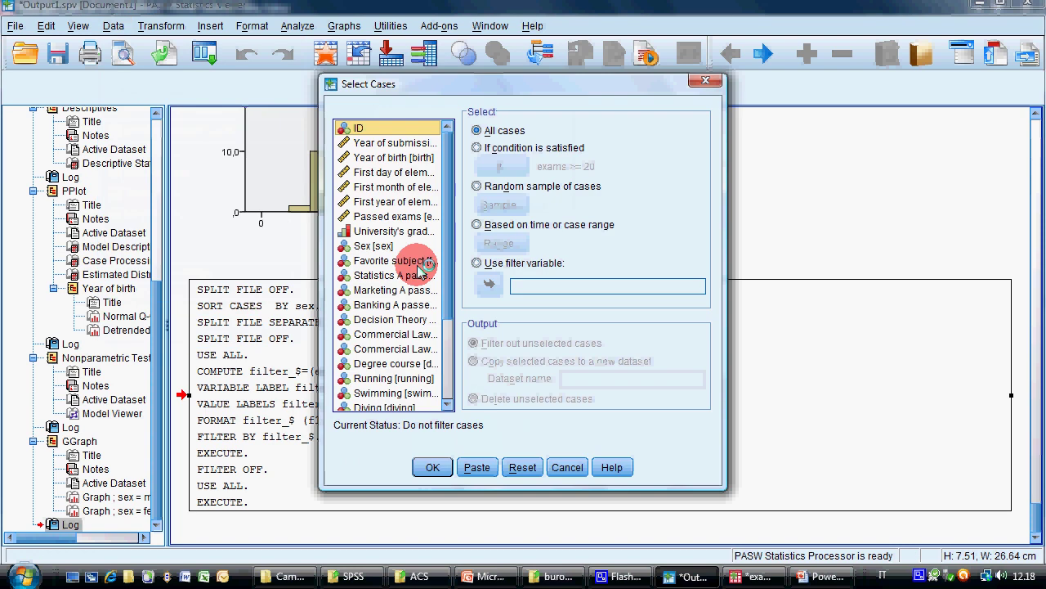
click(500, 149)
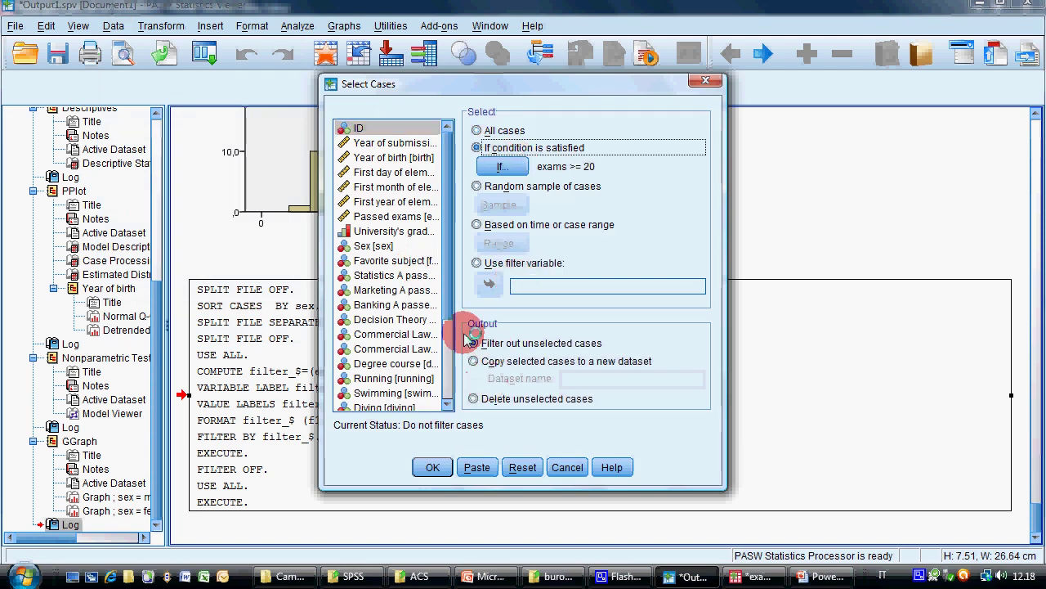
click(477, 399)
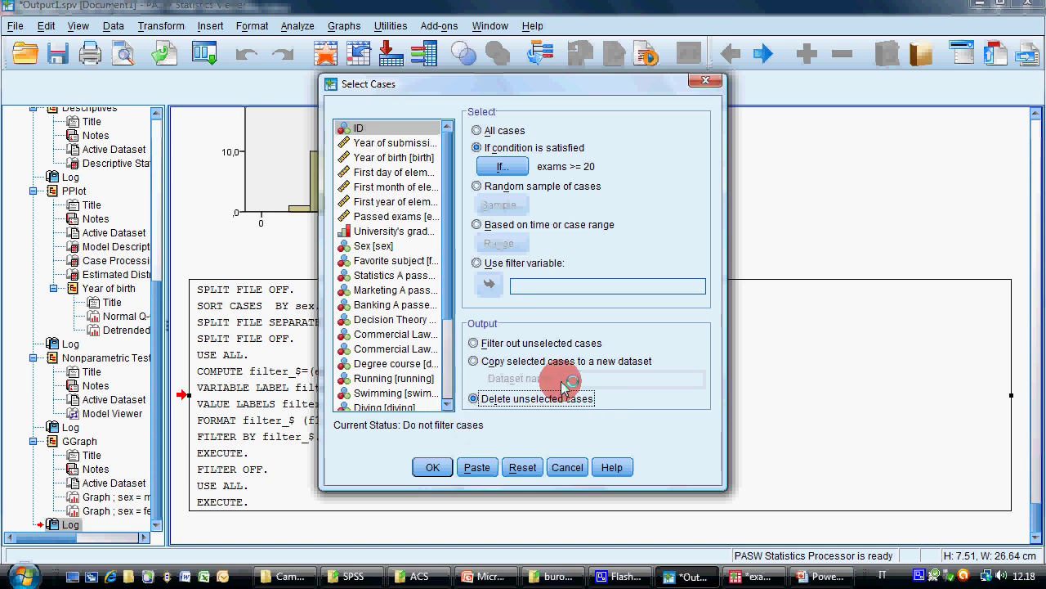
click(474, 343)
click(565, 466)
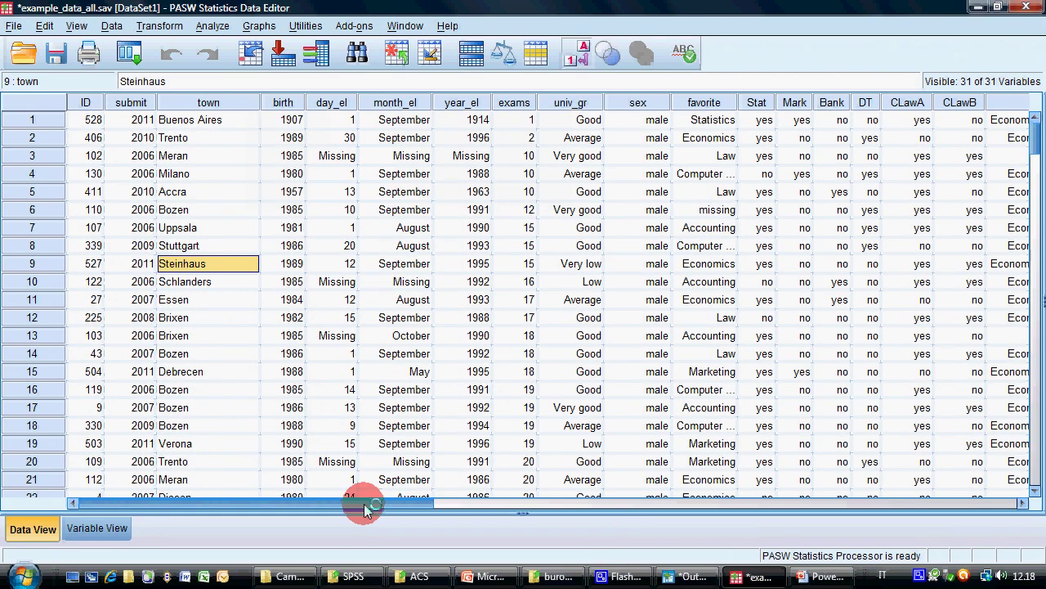
Step: Inspect the filter_$ column at the end of the dataset and return to the first variables
drag(366, 507, 916, 523)
click(453, 104)
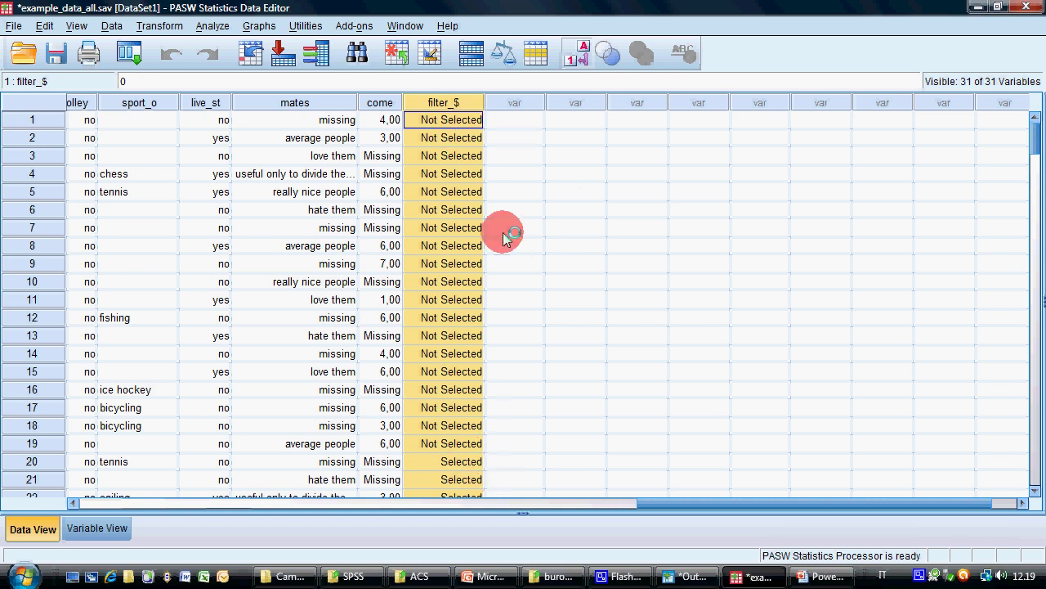
drag(766, 501, 767, 466)
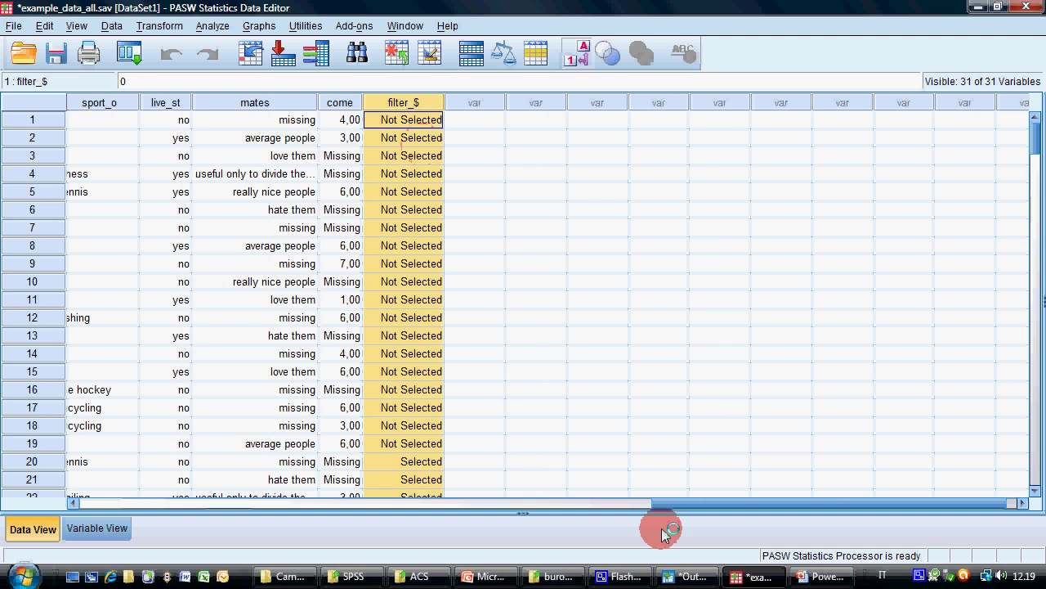
drag(724, 502, 70, 491)
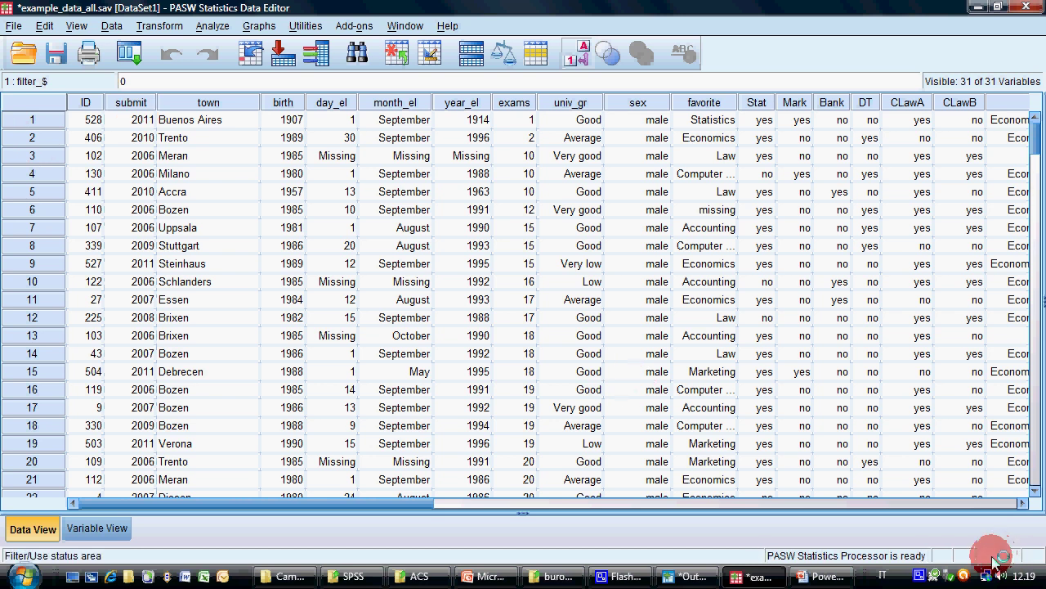
Step: Check the Data operations slide in the presentation, exit the slide show and switch back to the Data Editor
click(817, 575)
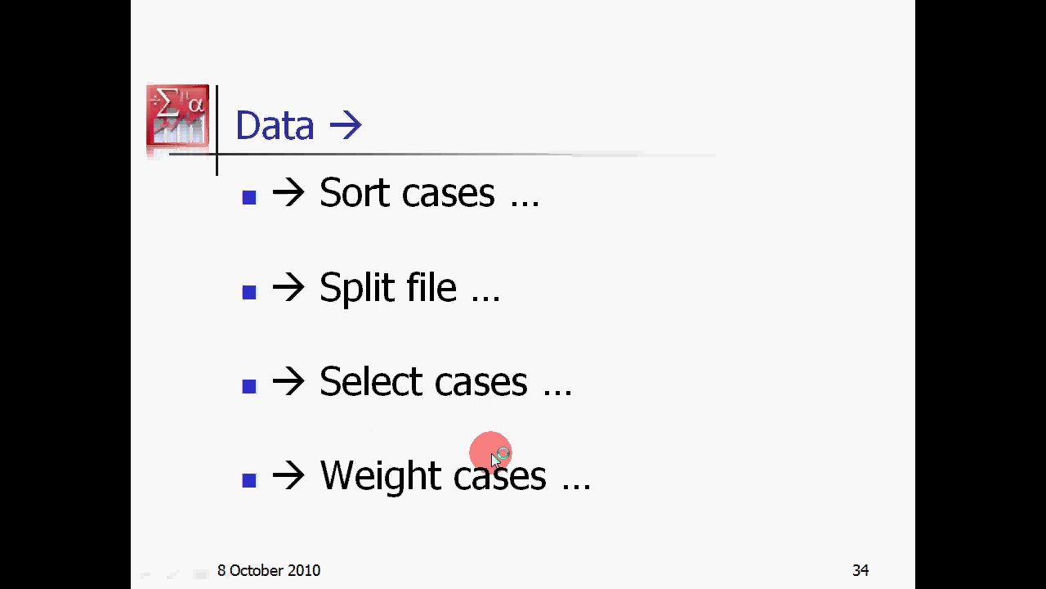
key(Escape)
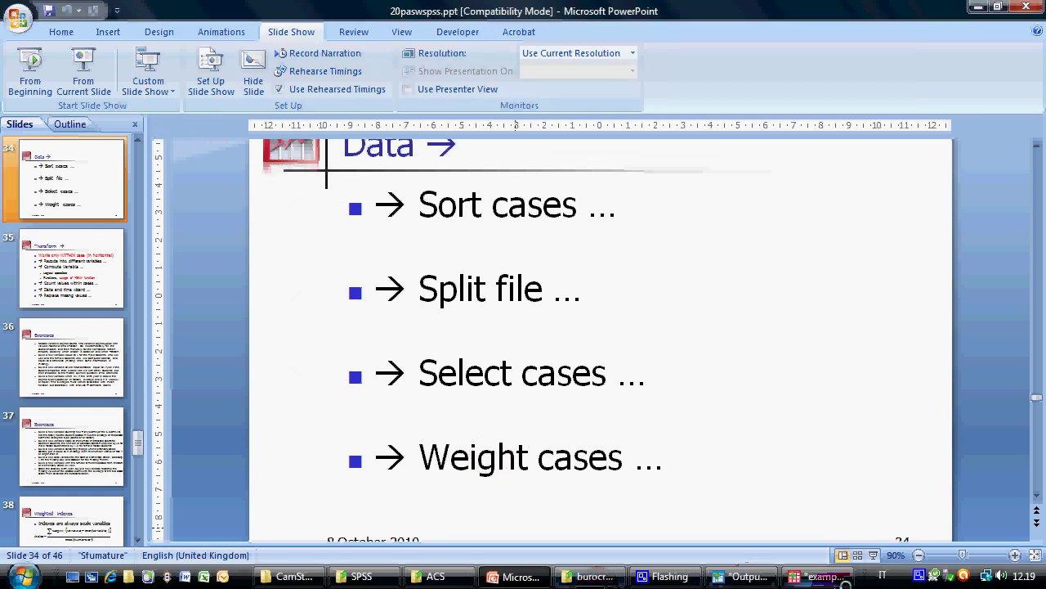
click(822, 577)
Step: Weight the cases using Passed exams [exams] as the frequency variable, enlarging the Weight Cases dialog to show full variable names
click(115, 27)
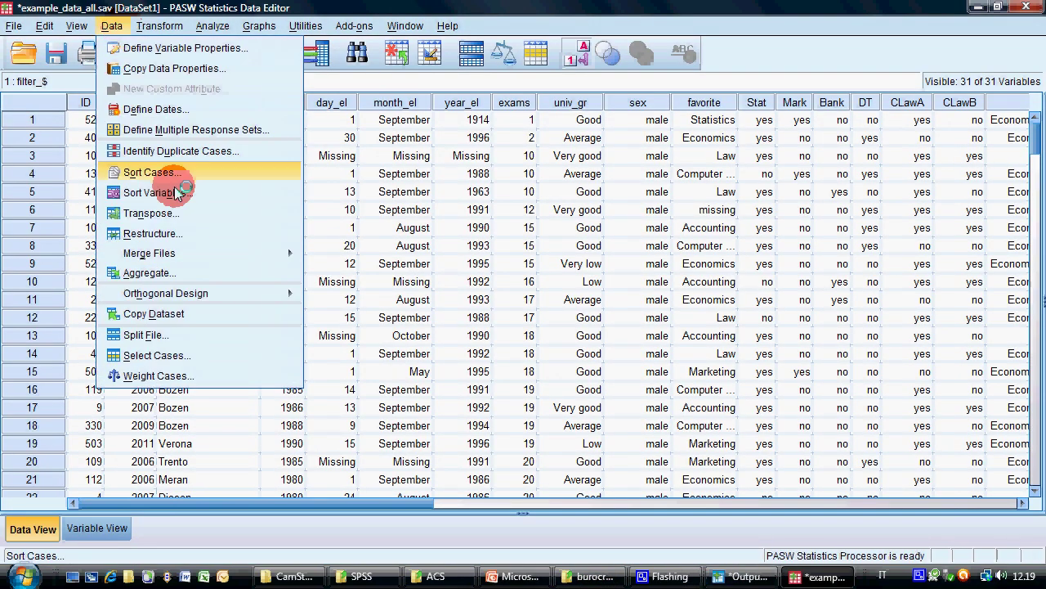
click(123, 378)
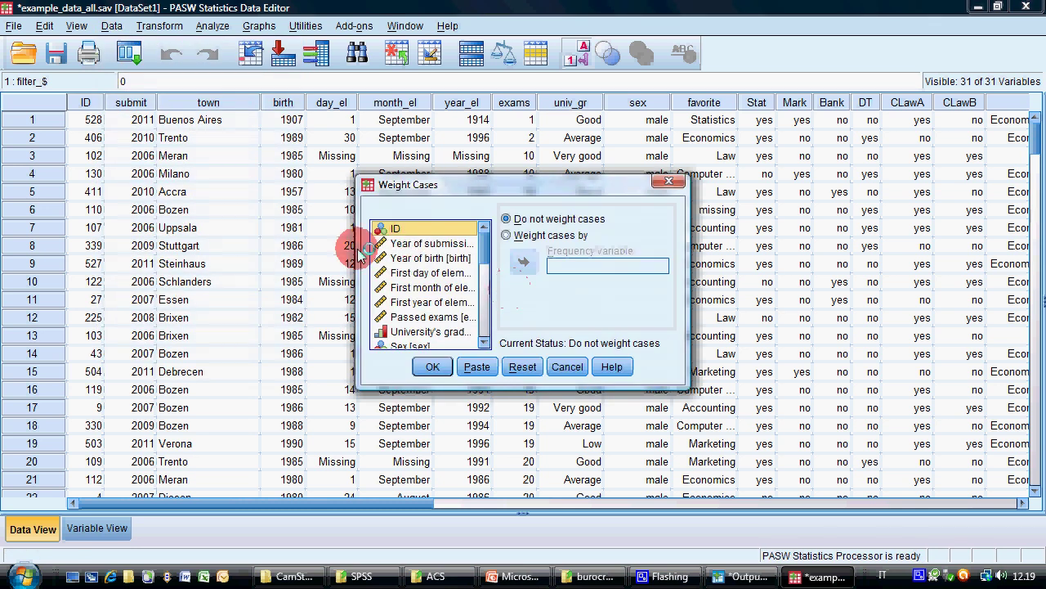
drag(359, 255, 196, 237)
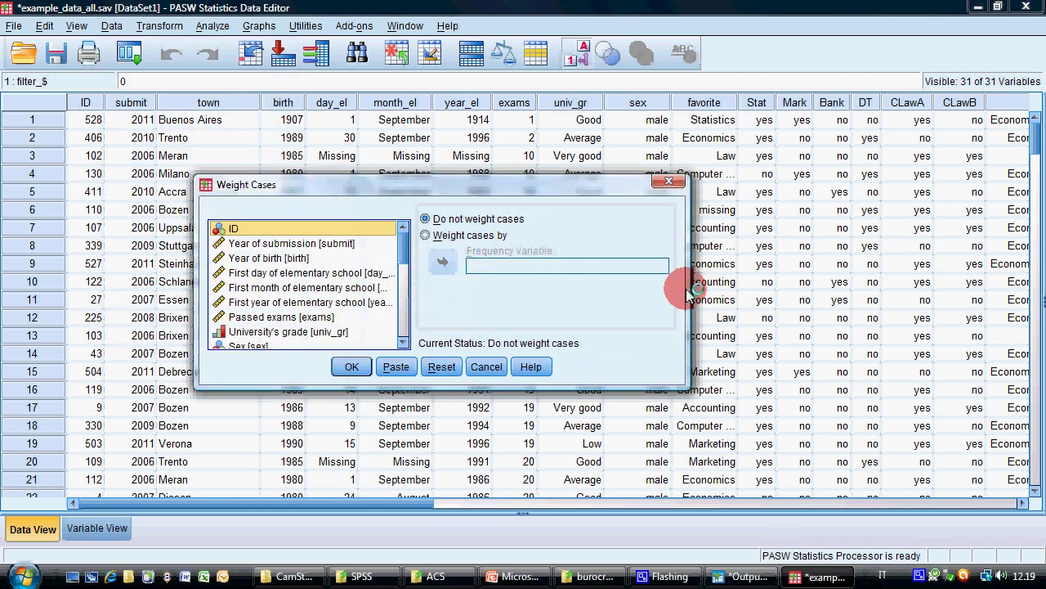
drag(689, 293, 808, 295)
drag(694, 385, 685, 488)
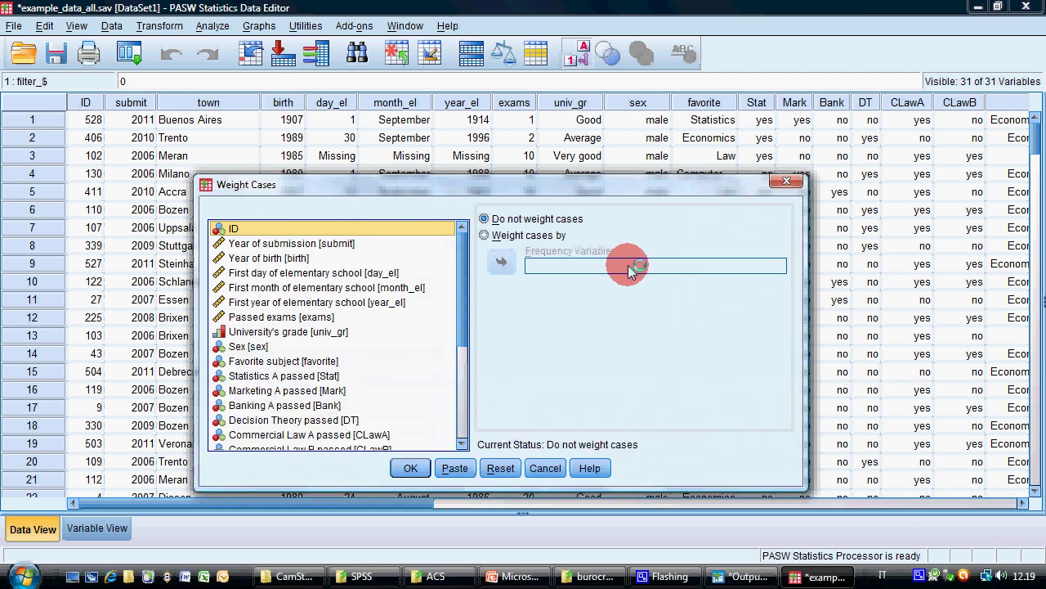
drag(550, 184, 560, 137)
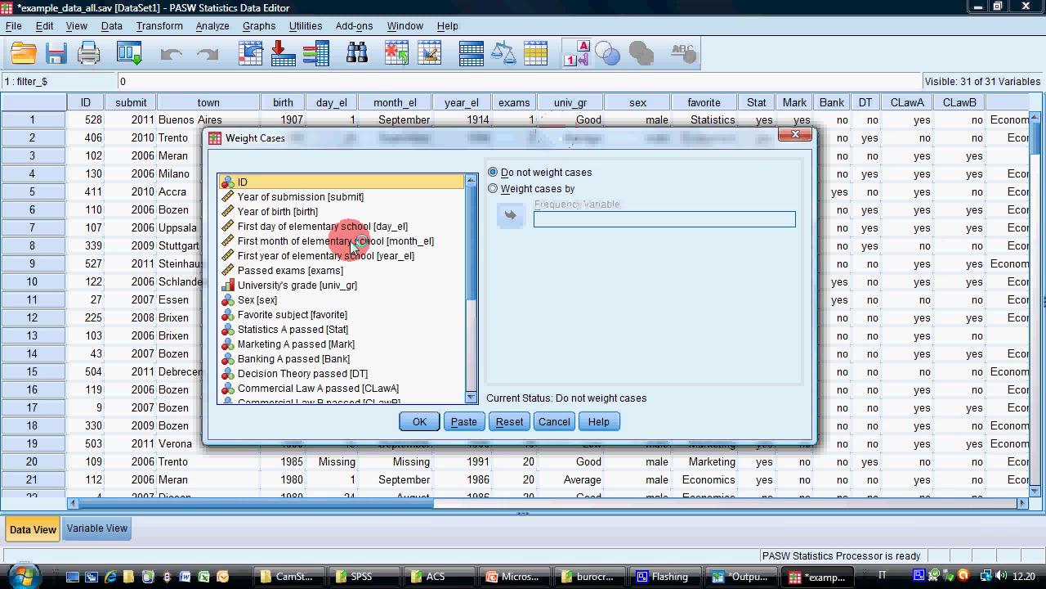
click(303, 270)
click(523, 195)
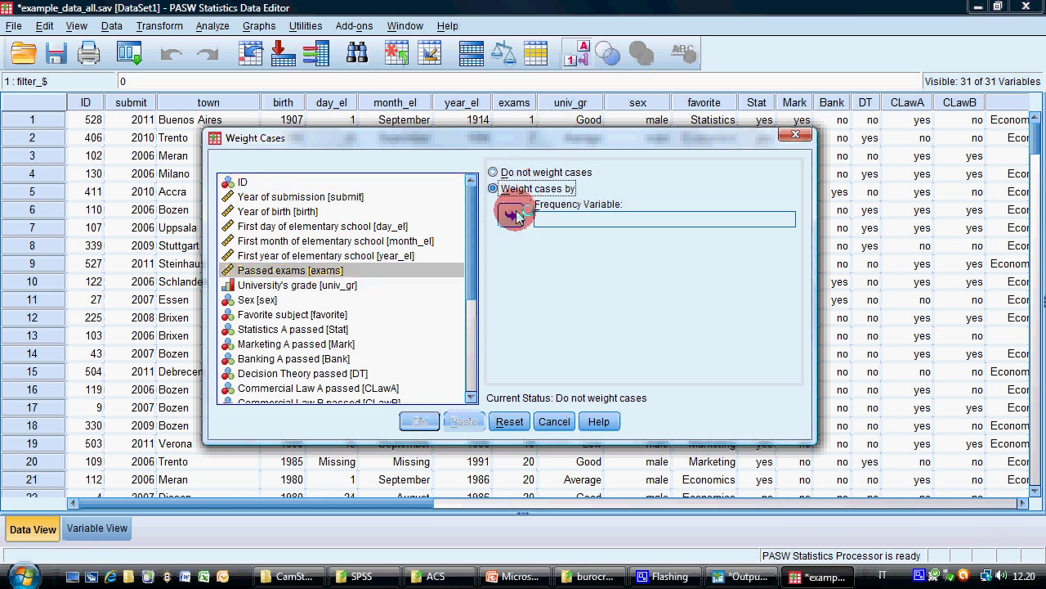
click(510, 214)
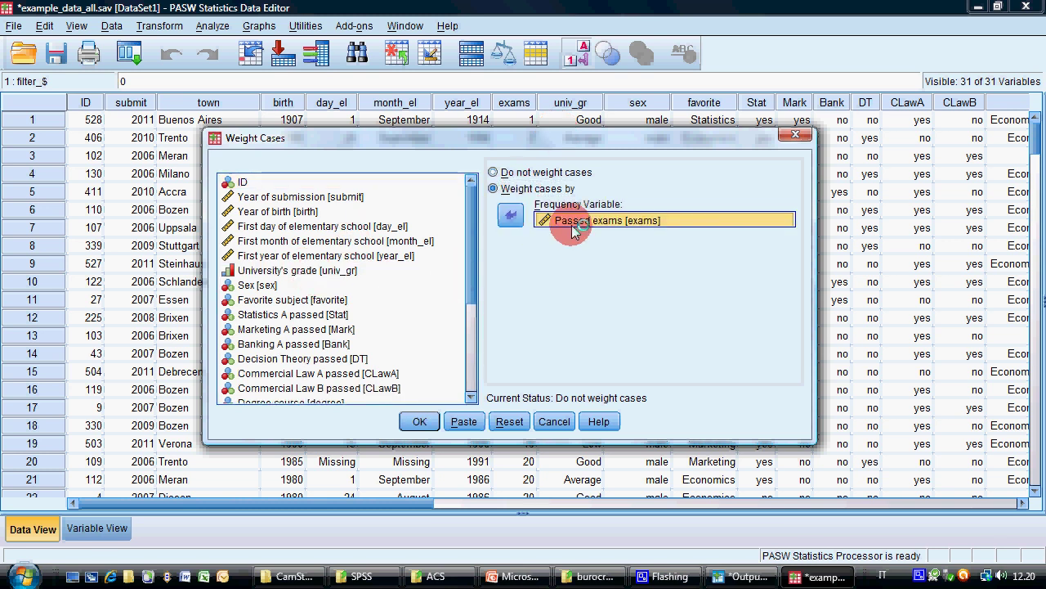
click(420, 421)
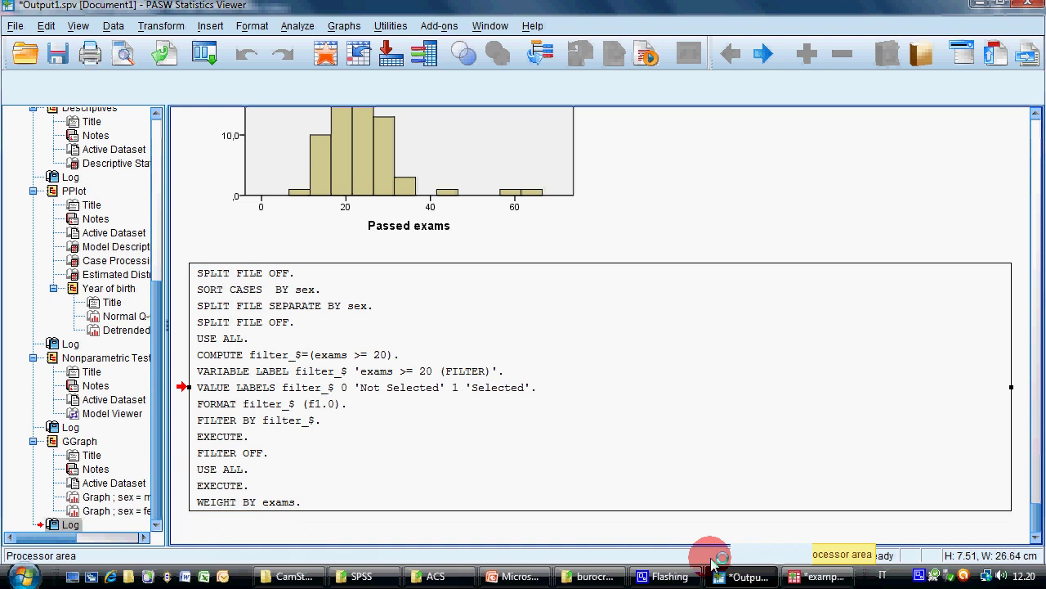
Step: Return to the Data Editor and examine the exams values used as weights, from row 1 down to the highest male values
click(820, 577)
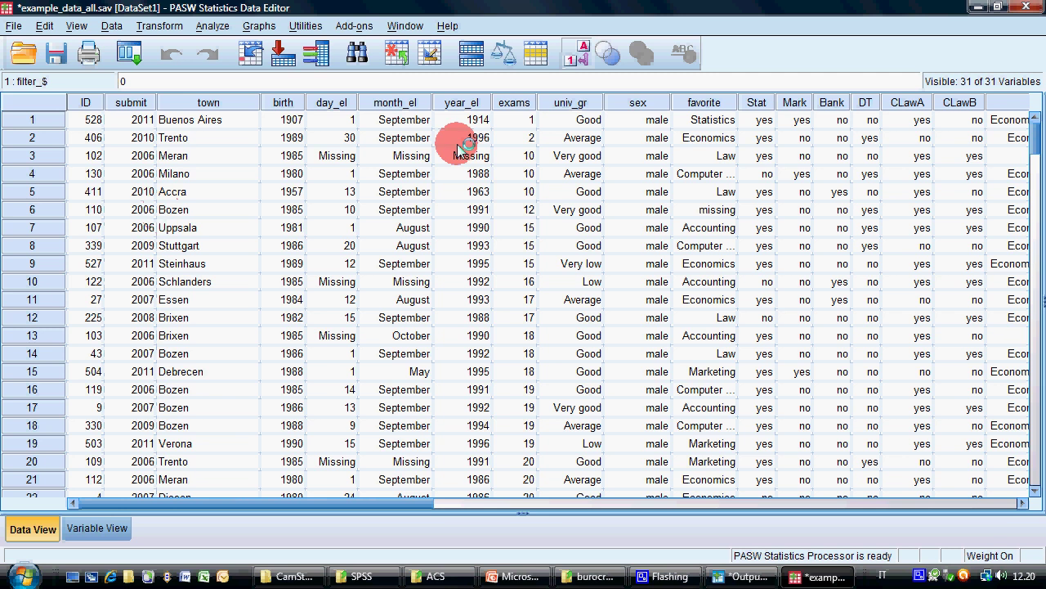
click(532, 119)
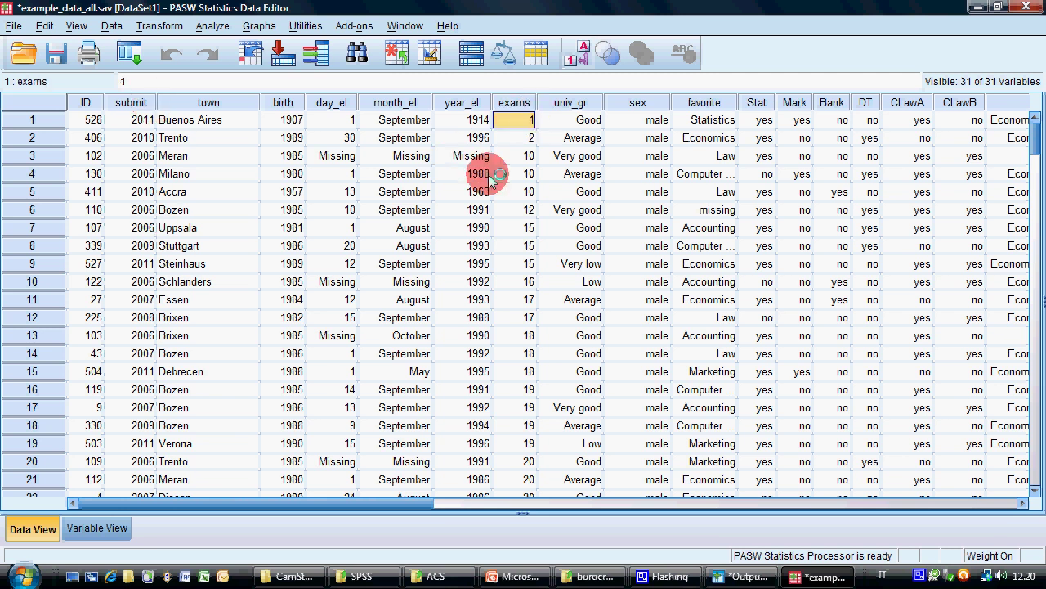
scroll(533, 352, down, 3)
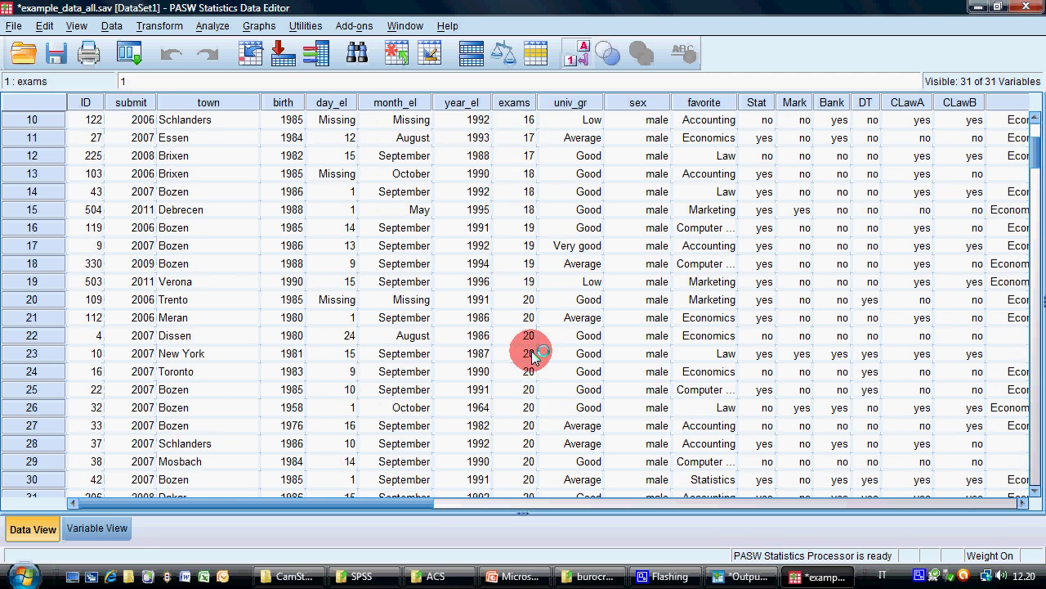
click(528, 389)
scroll(482, 376, down, 17)
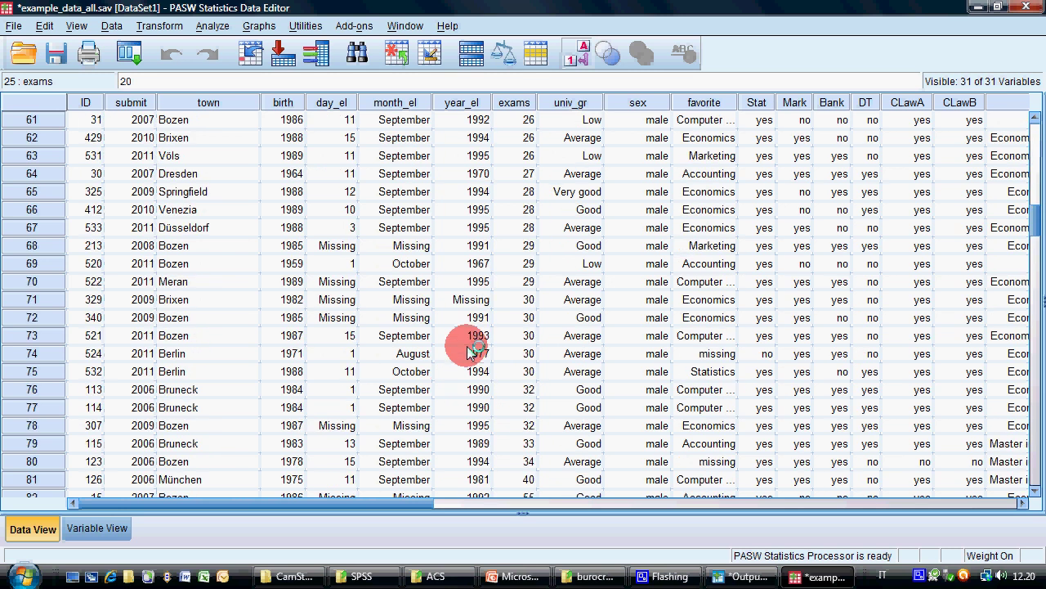
scroll(470, 352, down, 8)
scroll(479, 327, up, 4)
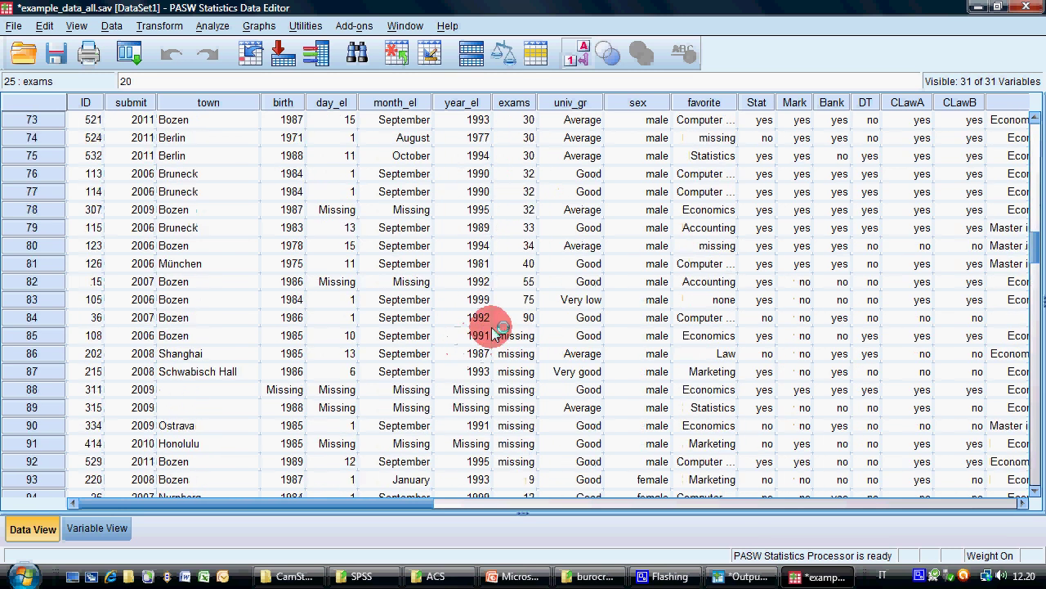
click(523, 282)
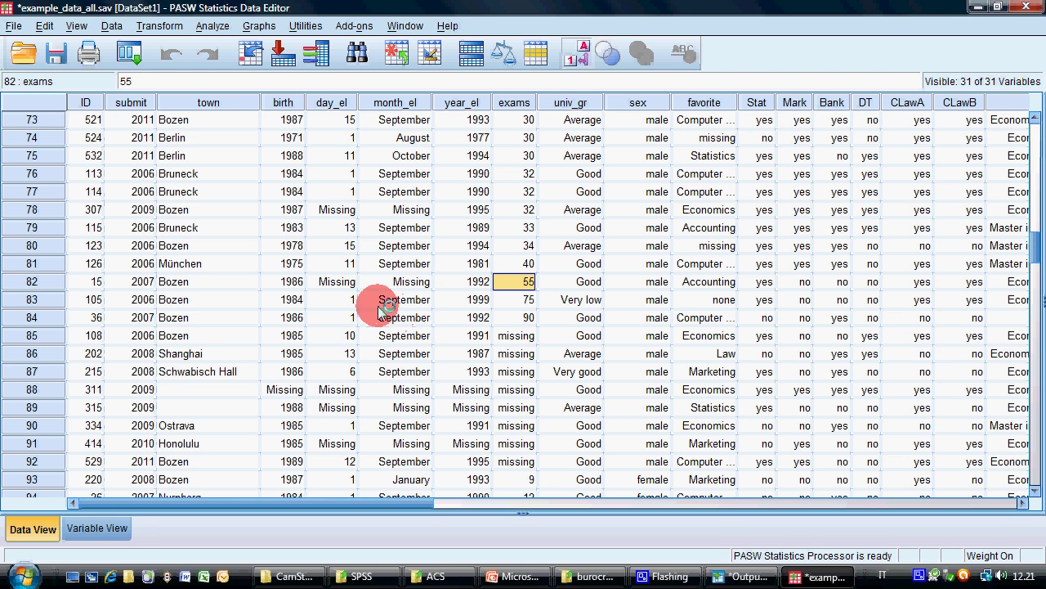
click(212, 26)
mouse_move(235, 69)
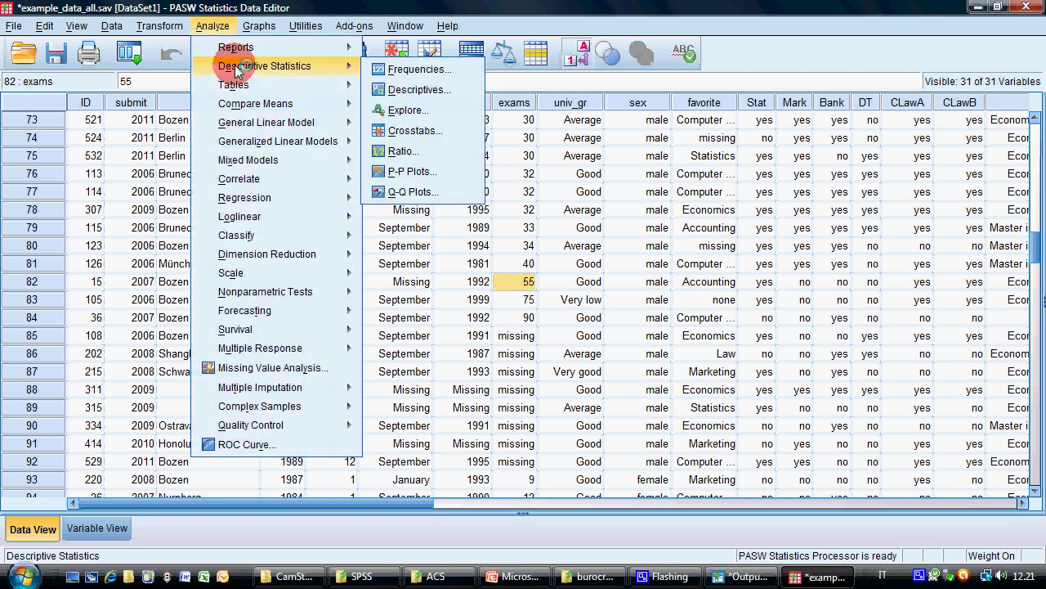
click(417, 70)
click(567, 379)
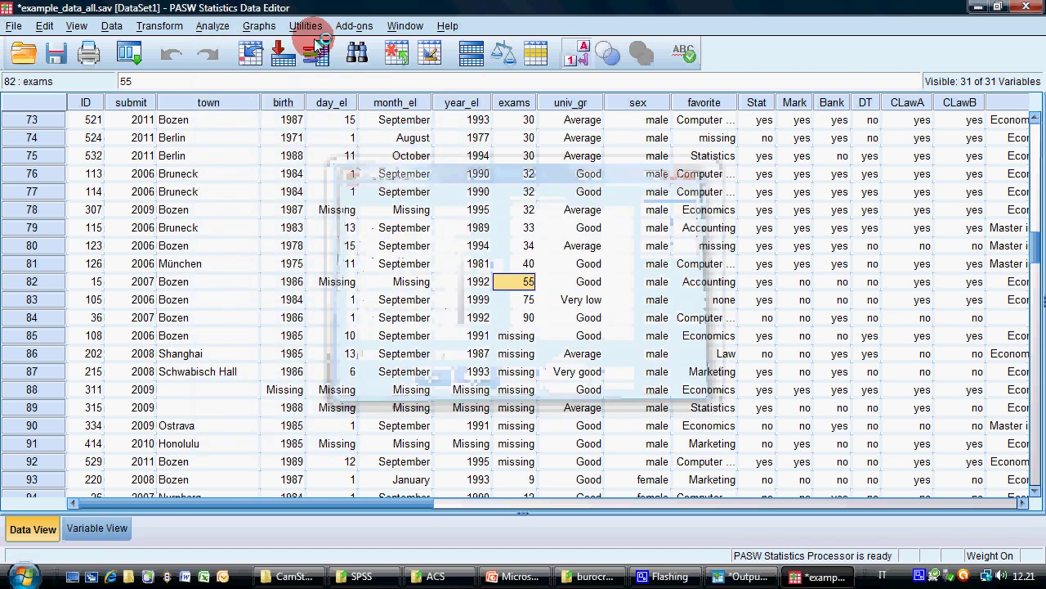
Step: Reset the Descriptives settings, run Descriptives on Year of birth [birth] with the weighted cases, and check N in the output table
click(212, 26)
mouse_move(264, 66)
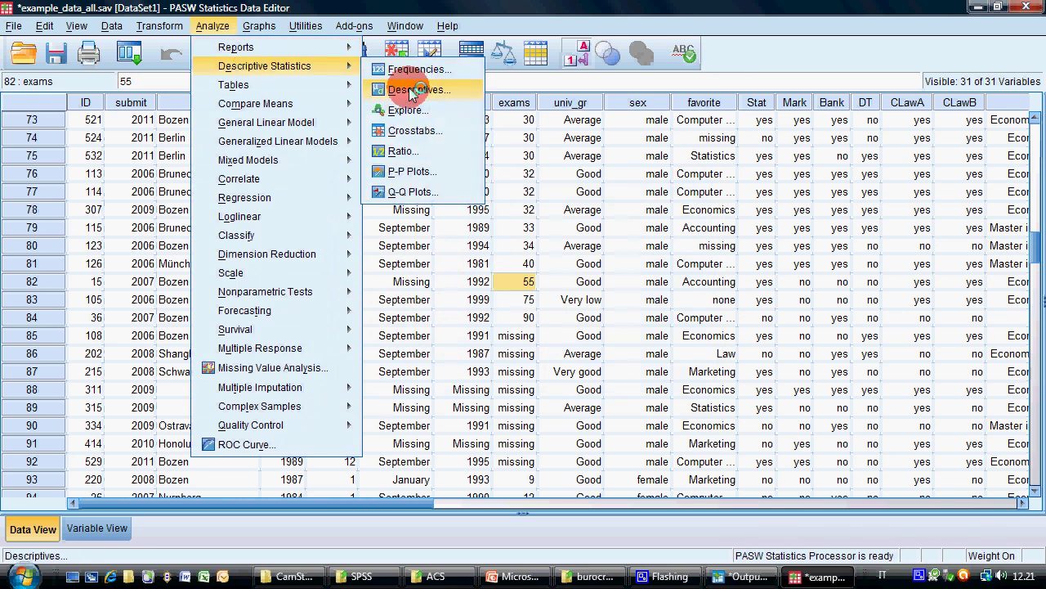
click(413, 87)
click(524, 380)
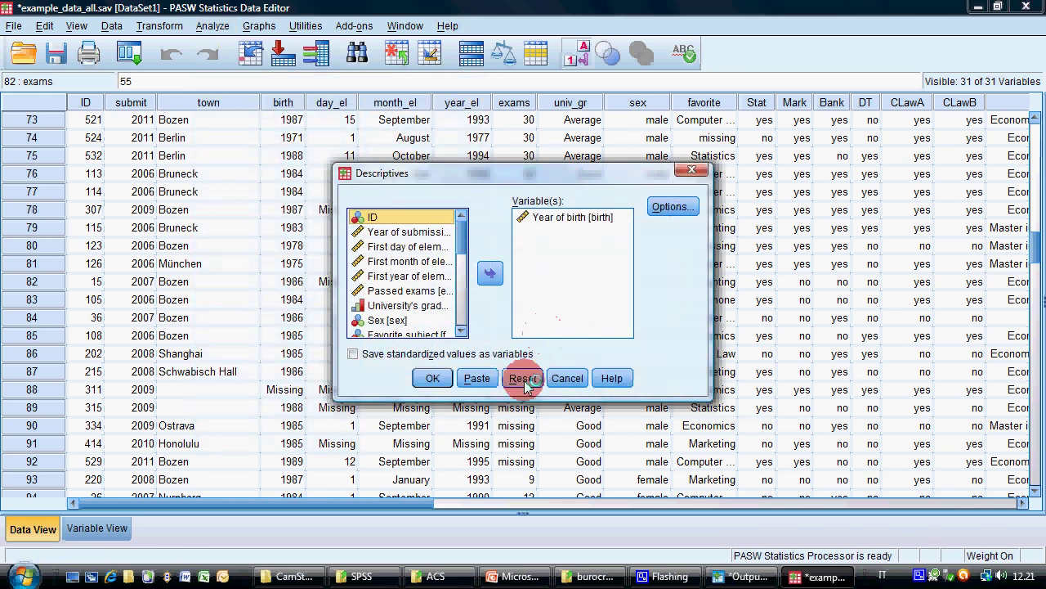
click(414, 247)
click(492, 270)
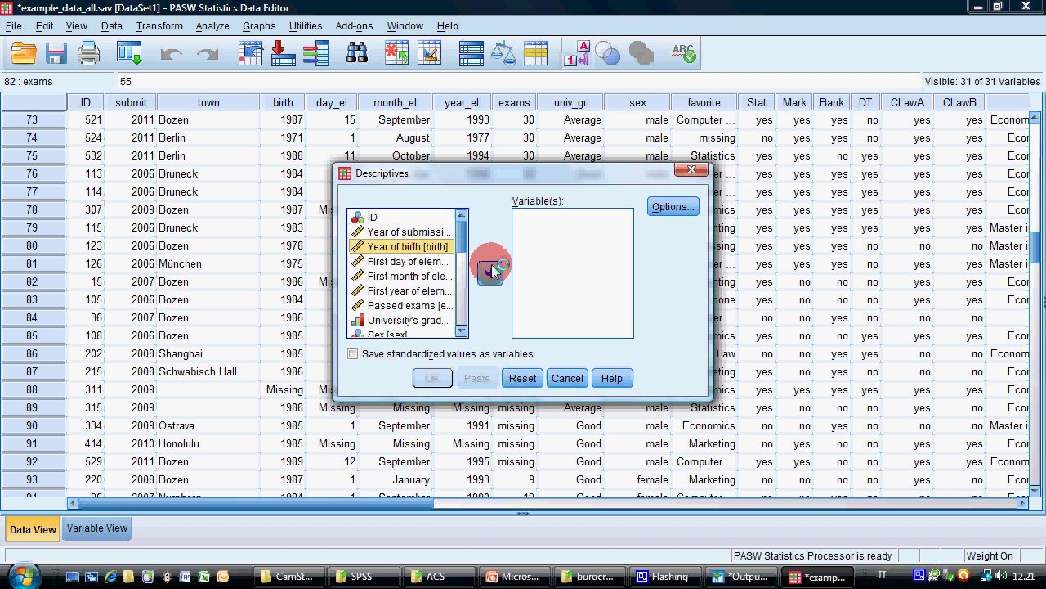
click(433, 378)
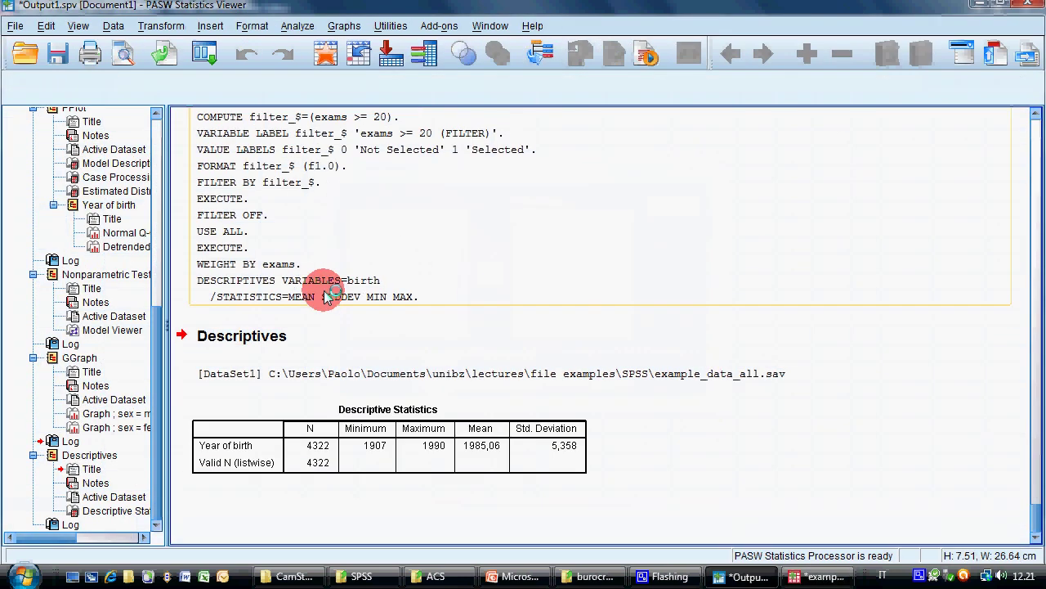
click(319, 438)
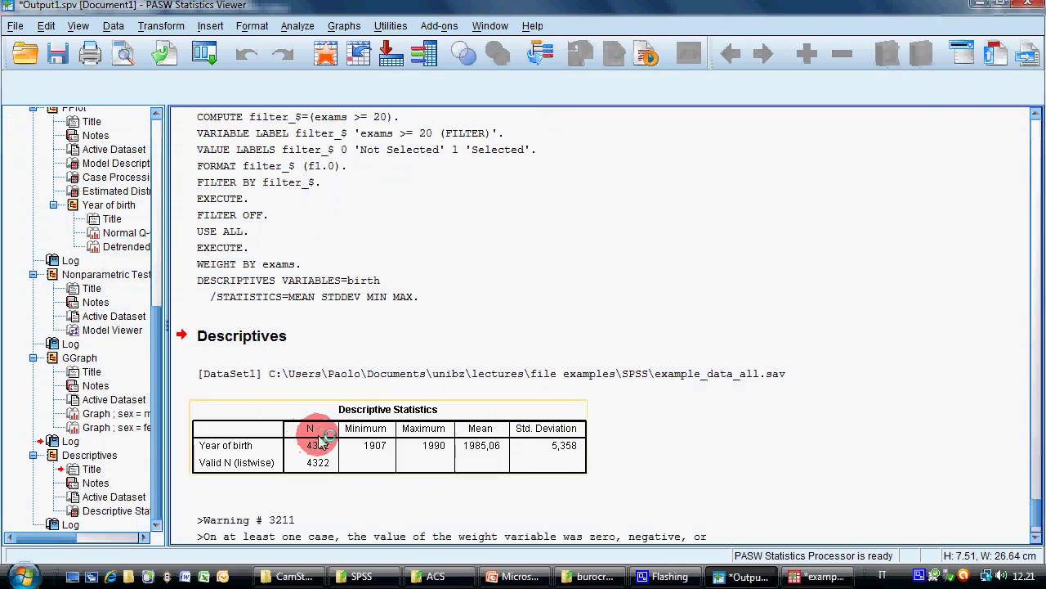
Step: Read the warning about the weight variable below the weighted Descriptives table and compare it with the N value
scroll(327, 381, down, 2)
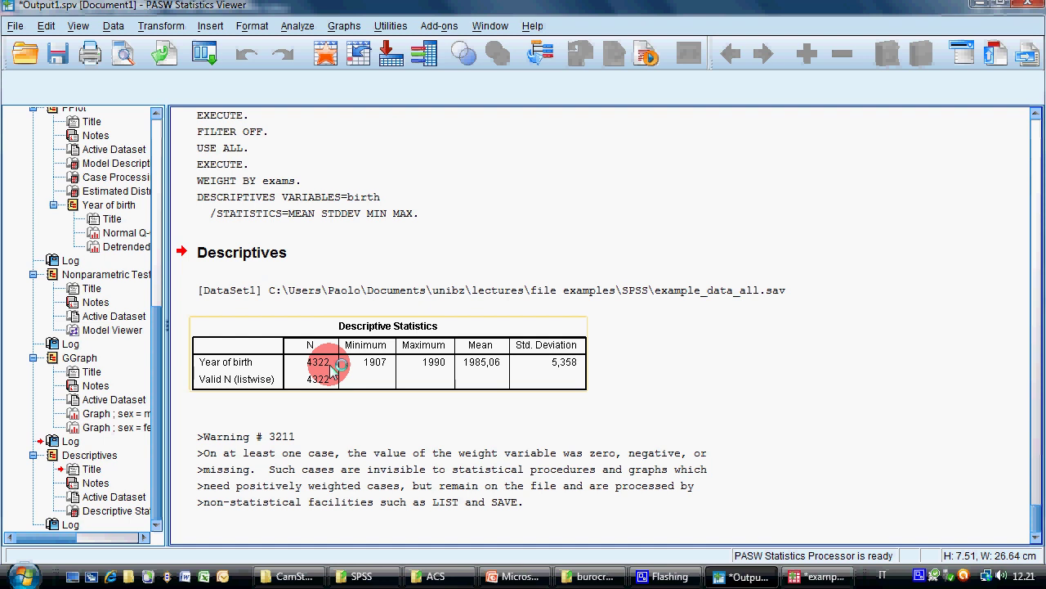
click(318, 370)
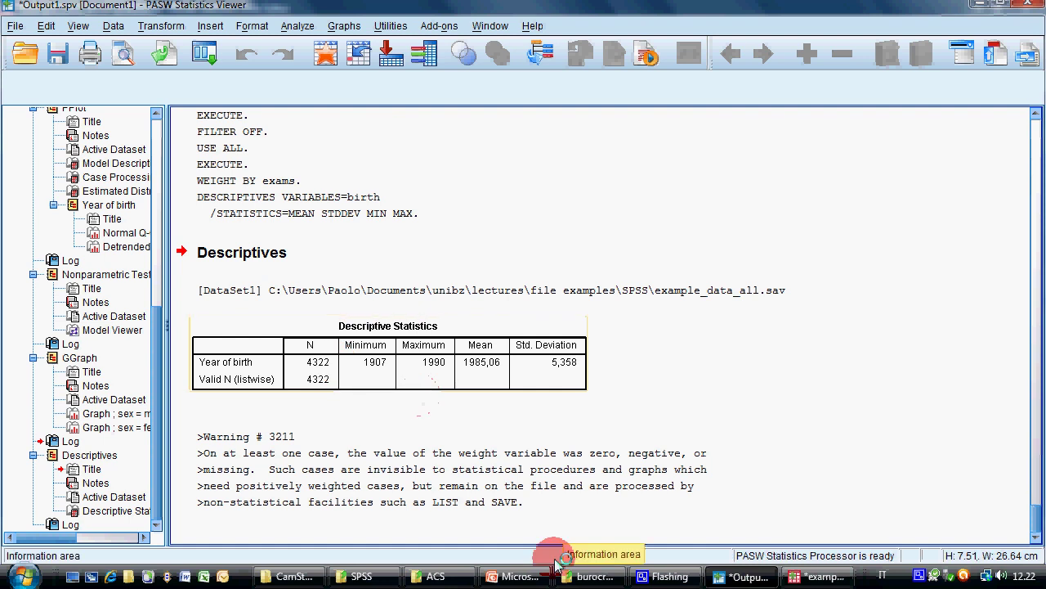
Step: Switch to PowerPoint, present the Data slide and the following Transform slide, exit the slide show and switch to the Data Editor
click(520, 577)
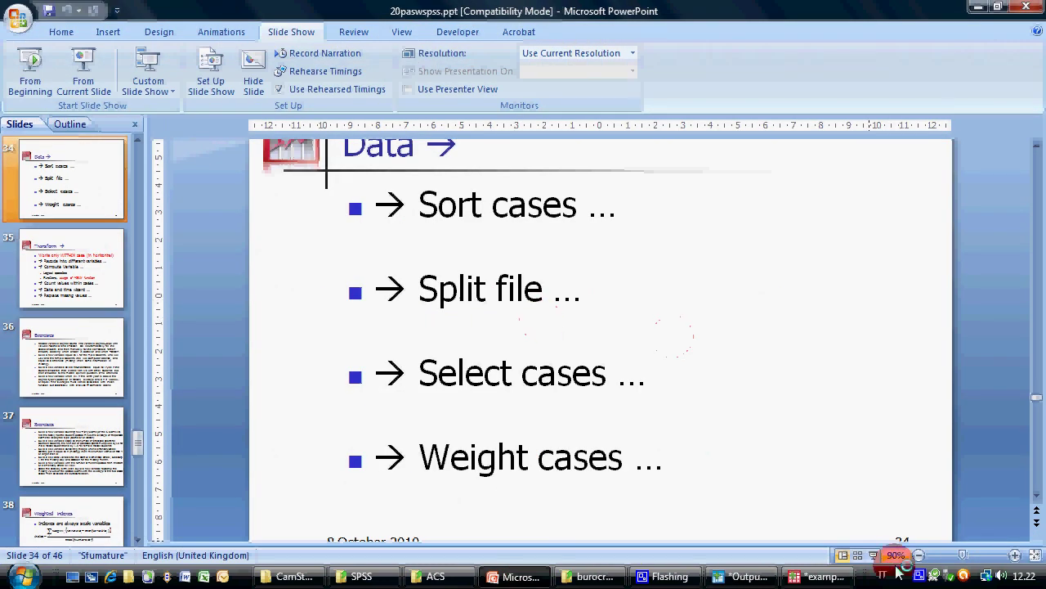
click(873, 555)
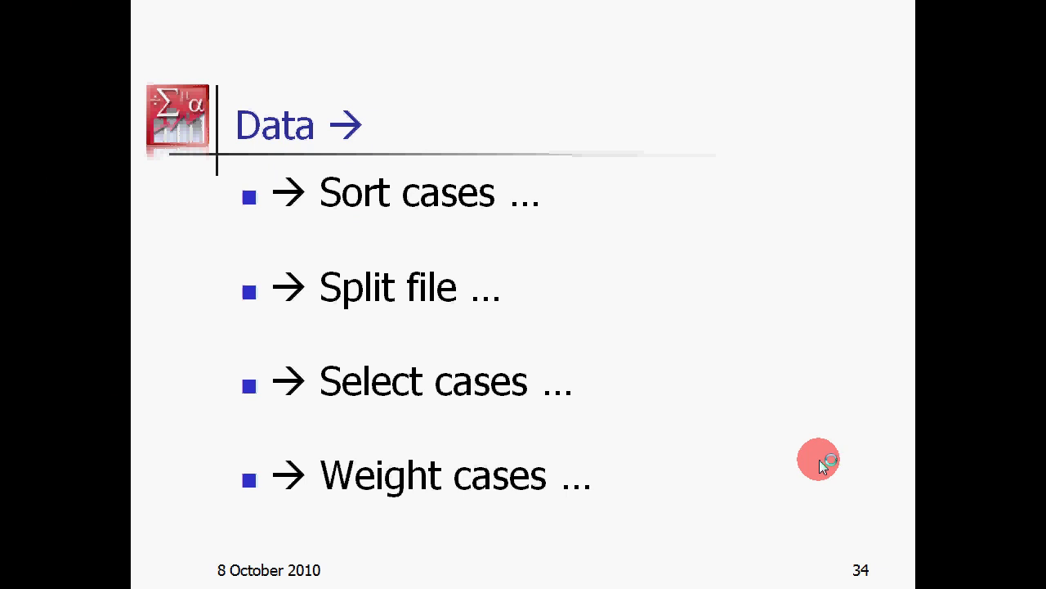
click(820, 460)
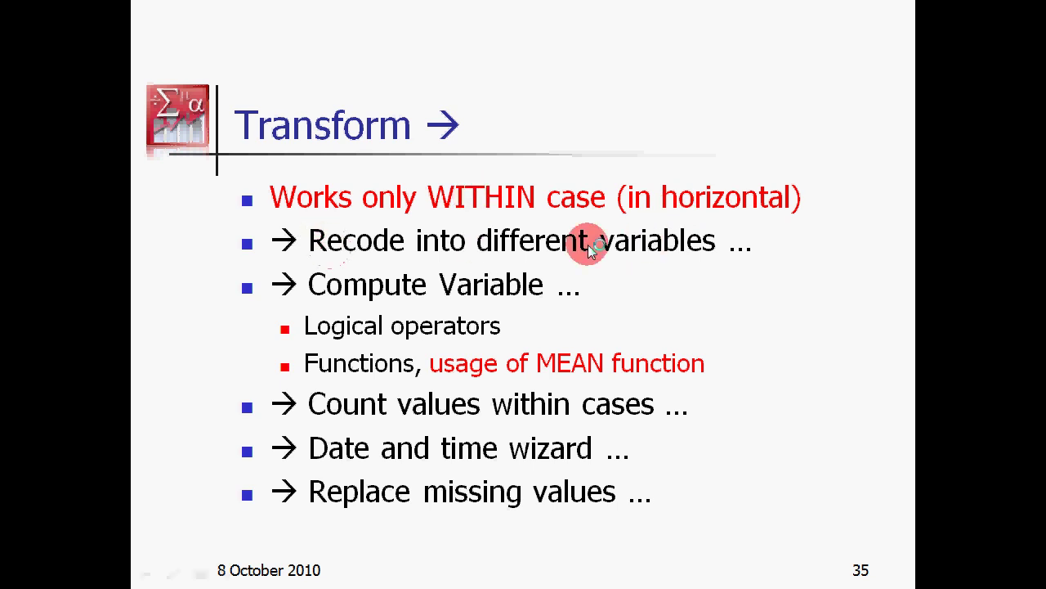
key(Escape)
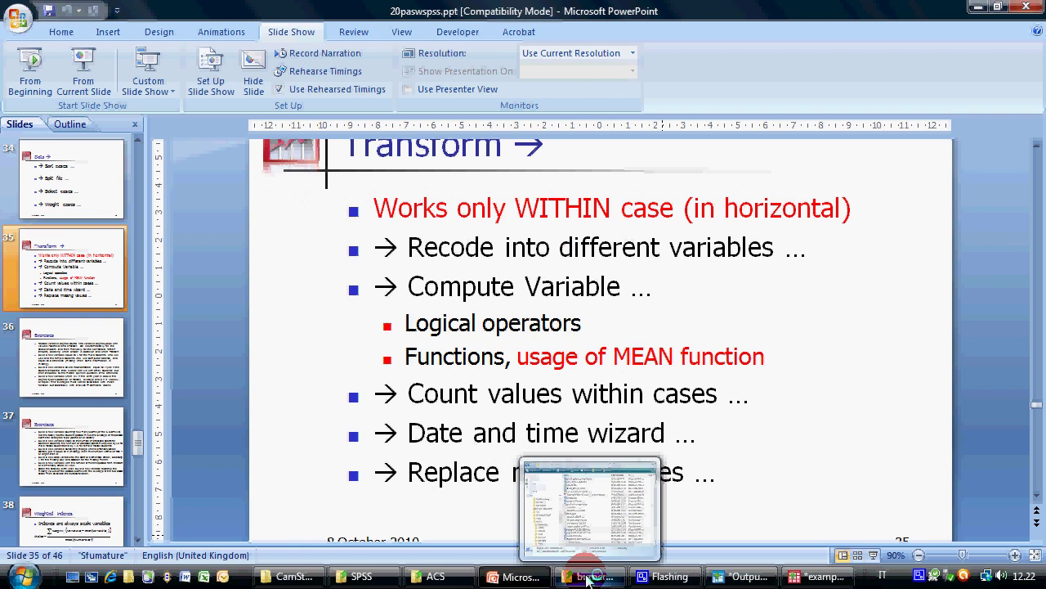
click(824, 576)
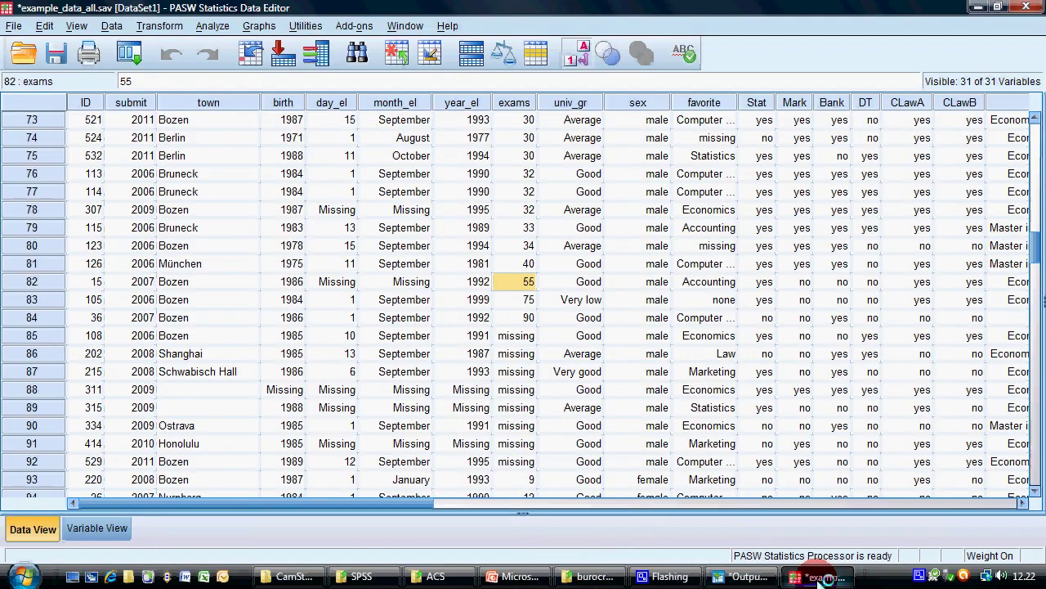
click(174, 28)
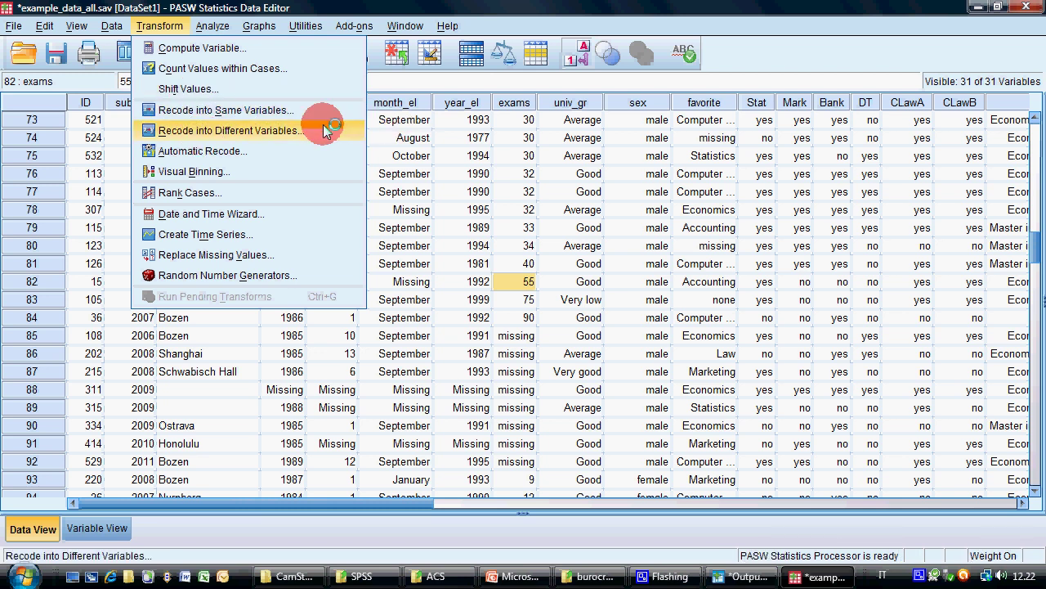
click(351, 8)
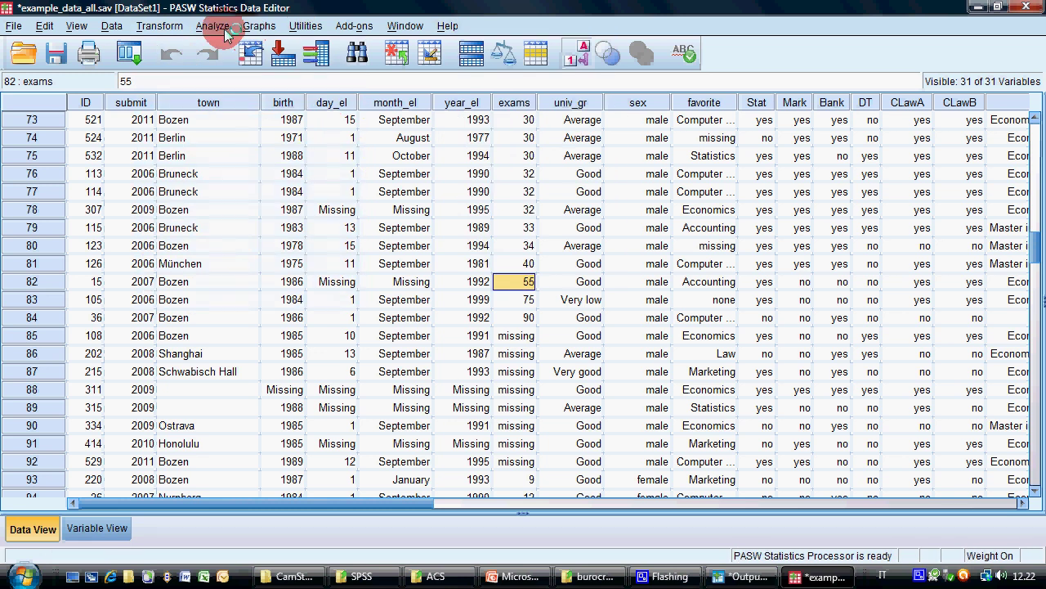
click(160, 26)
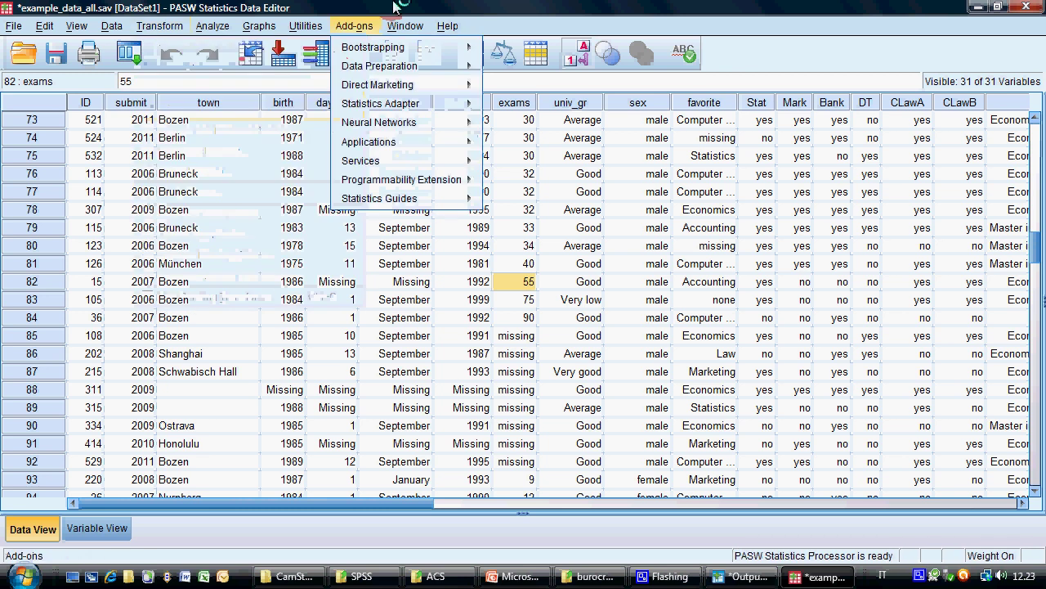
click(309, 6)
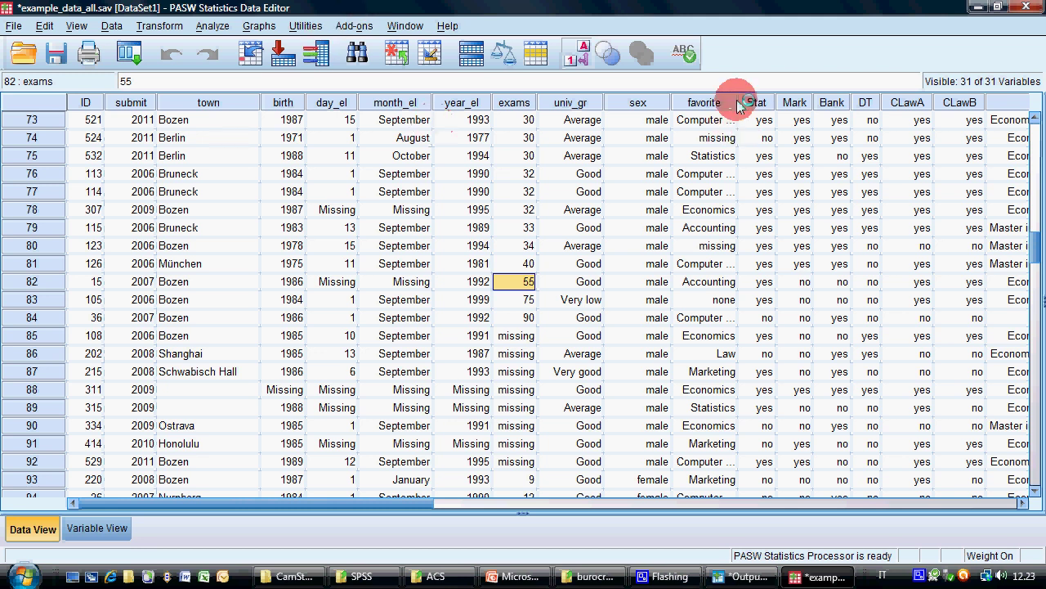
Step: Widen the favorite column in the data sheet so that the full category names fit
drag(738, 104, 775, 104)
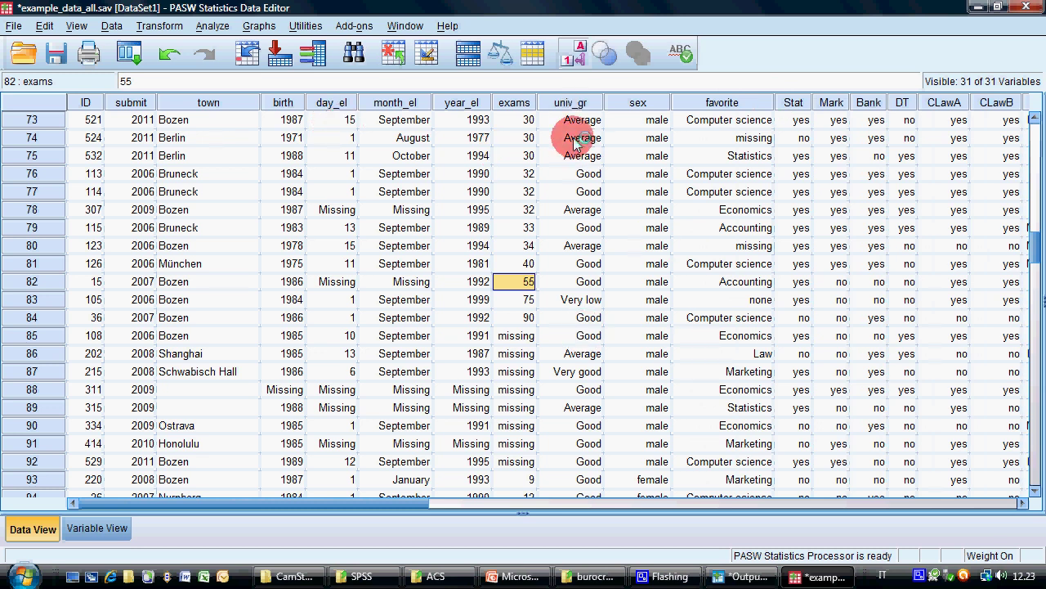
Step: Open a new Word document and enter "university grade" as its first line
click(185, 576)
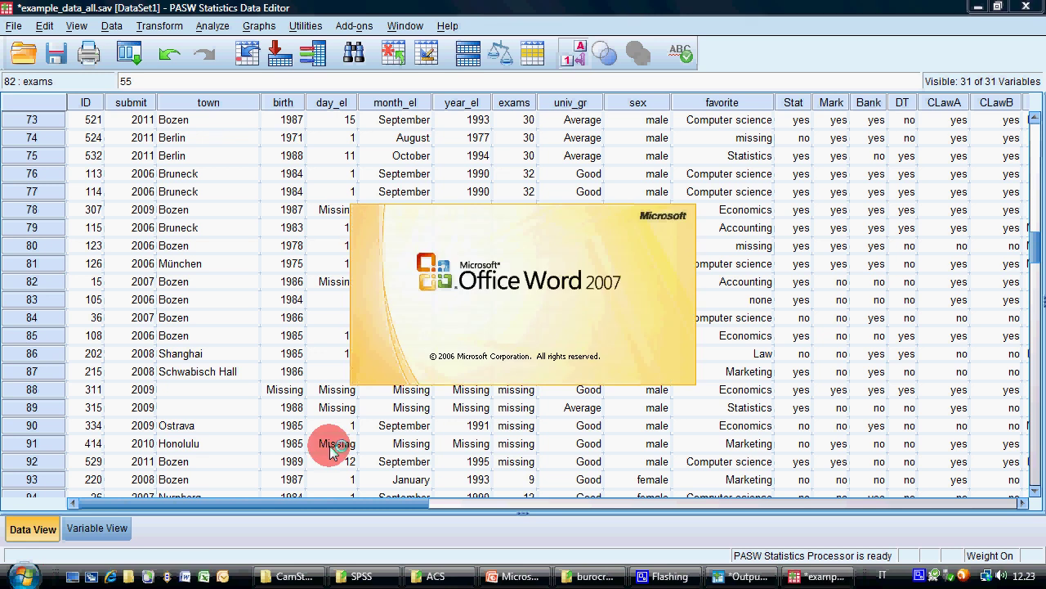
text(u)
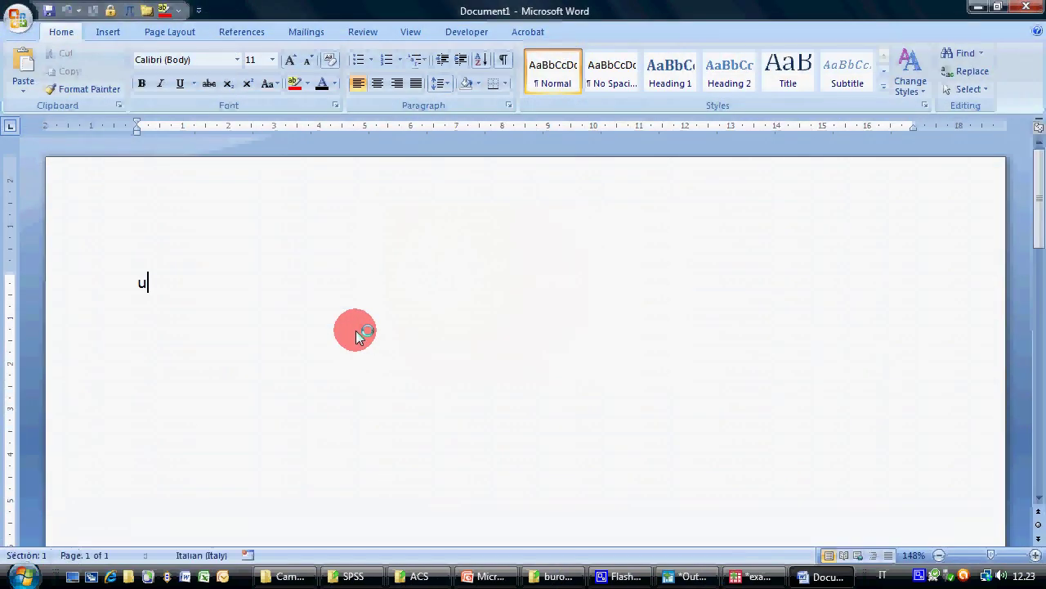
text(niversity grade)
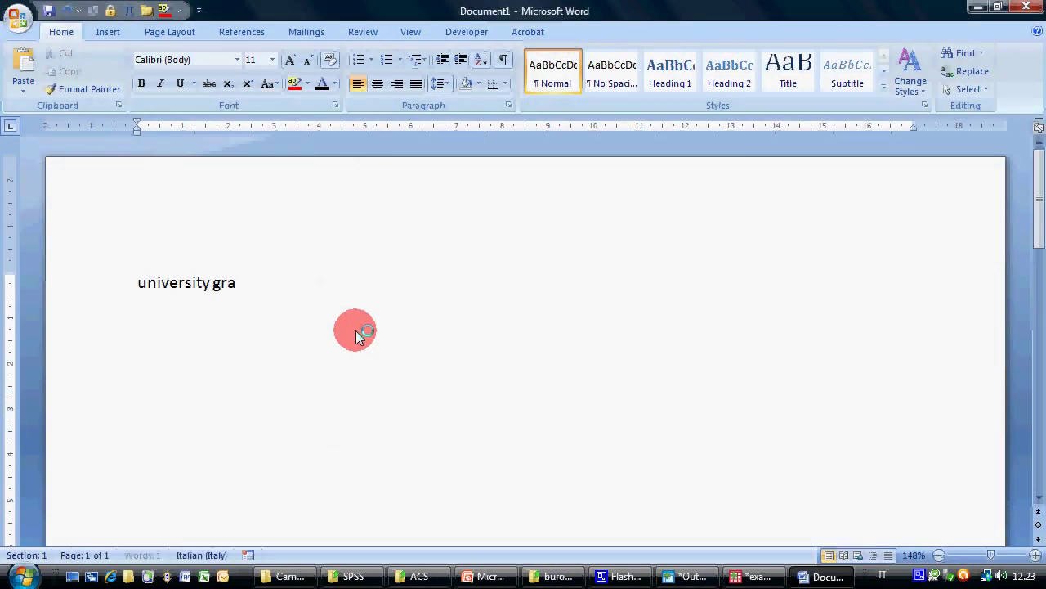
key(Return)
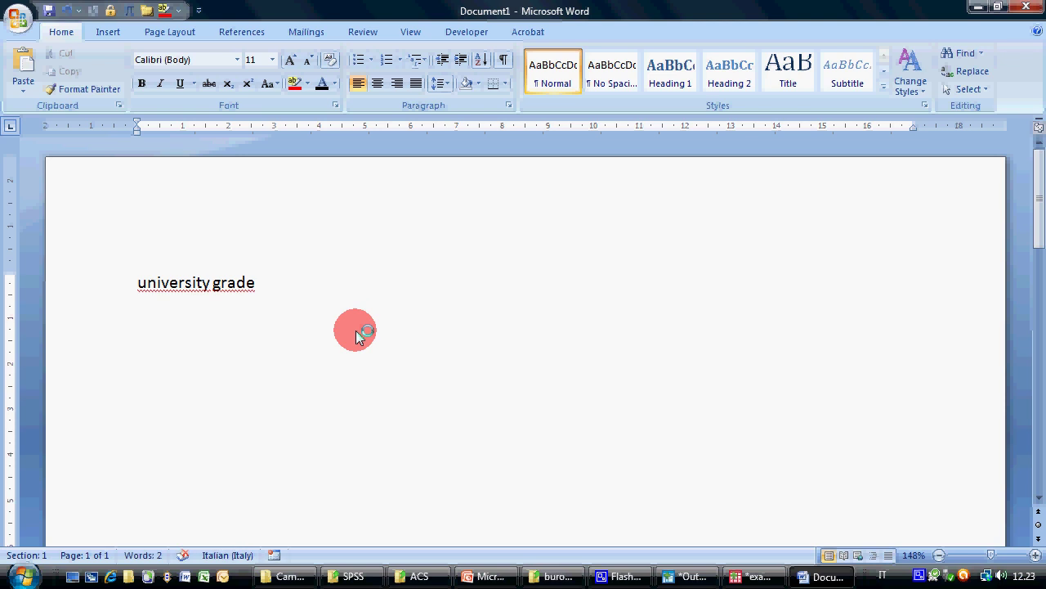
Step: Below the "university grade" heading, write the line "very low and low → 1"
text(very low and l)
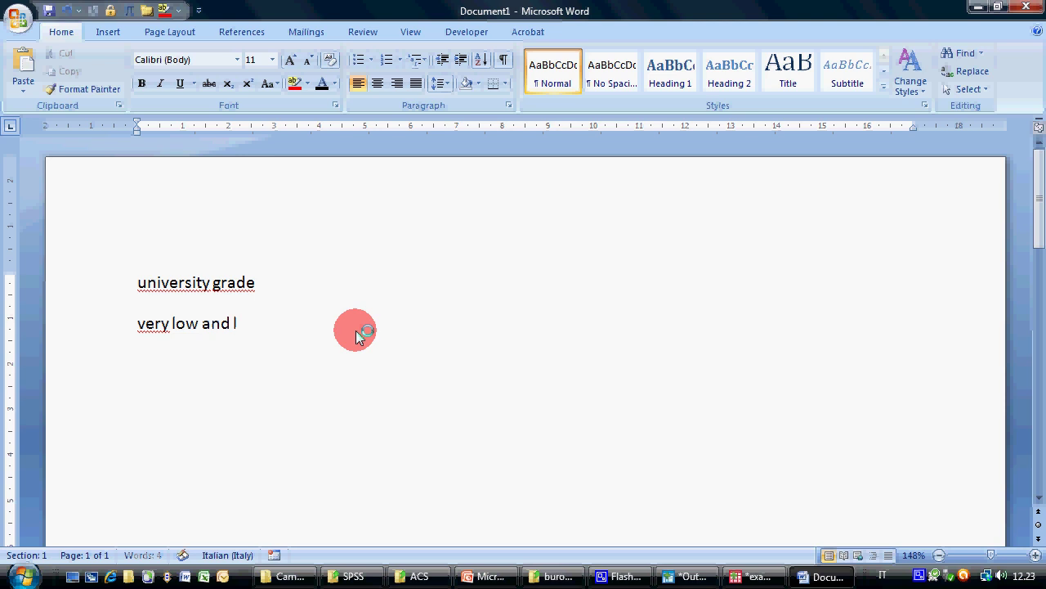
text(ow)
text( --> )
text(1)
key(Return)
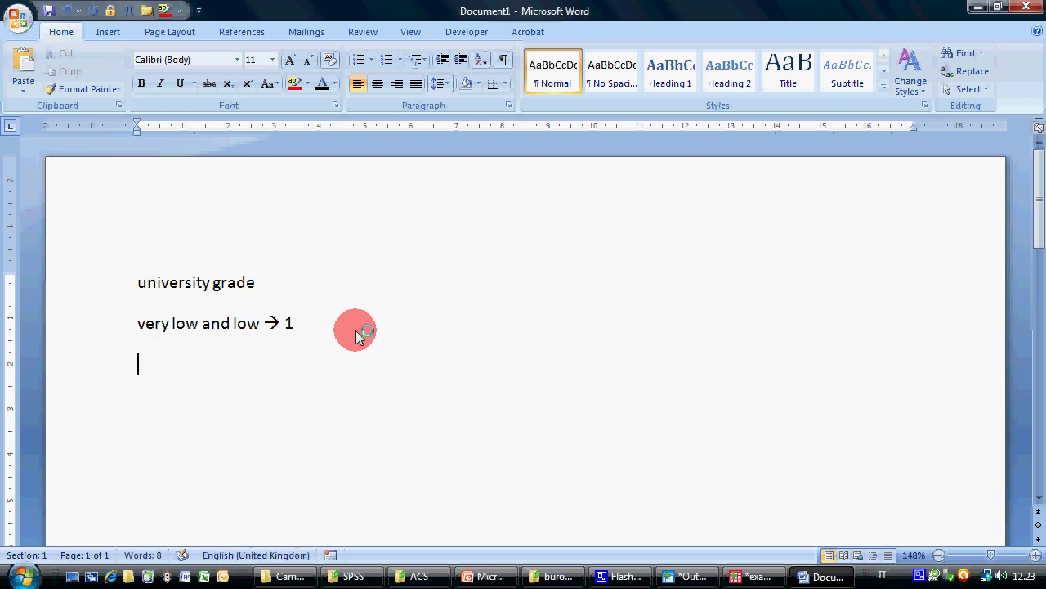
Step: Add the lines "average and good → 2" and "very good → 3" to the university grade scheme
text(average and )
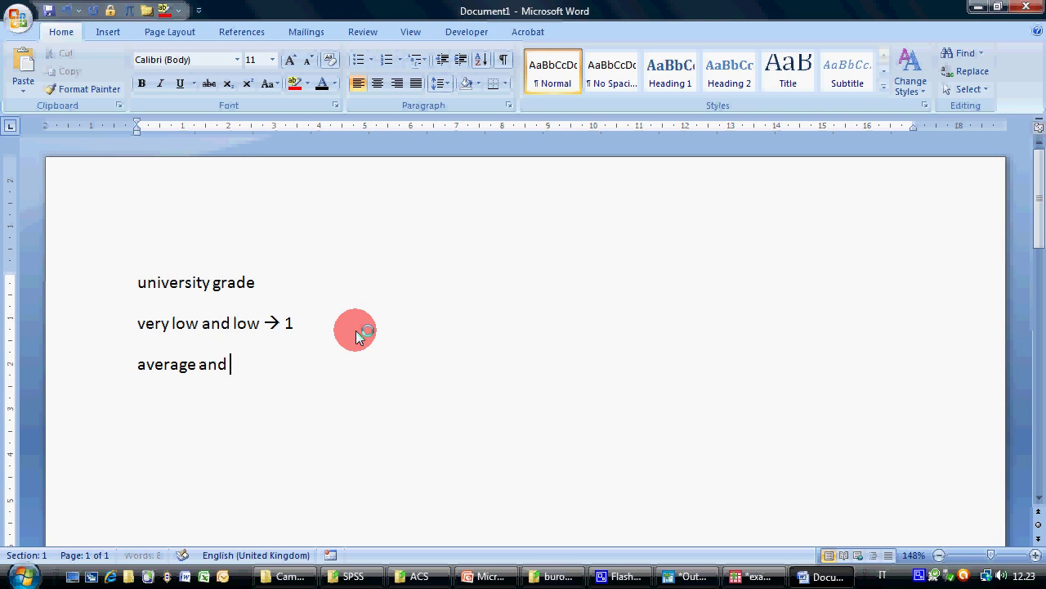
text(good --)
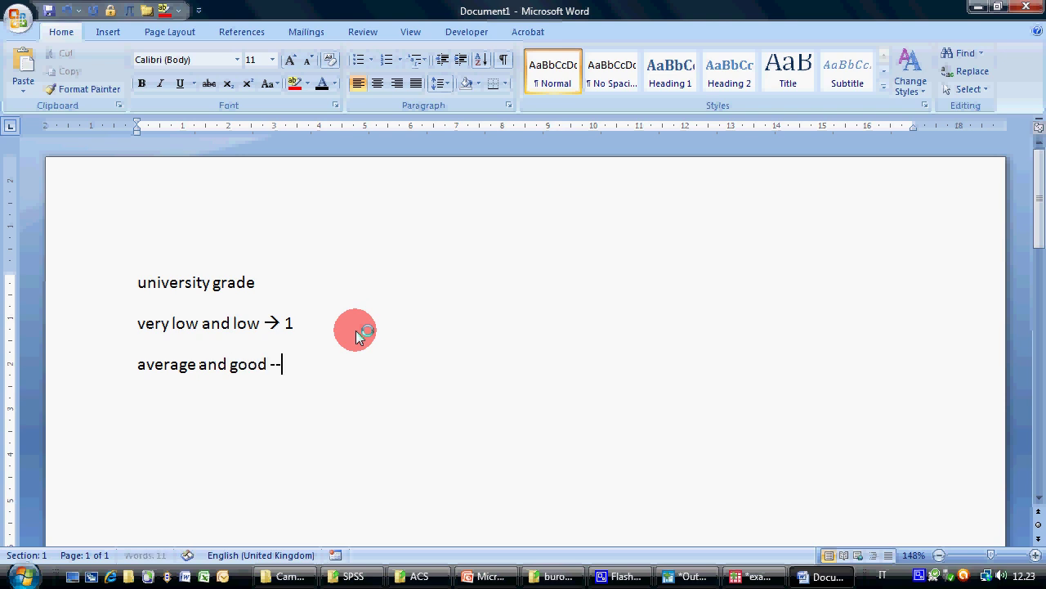
text(> 2)
key(Return)
text(very good)
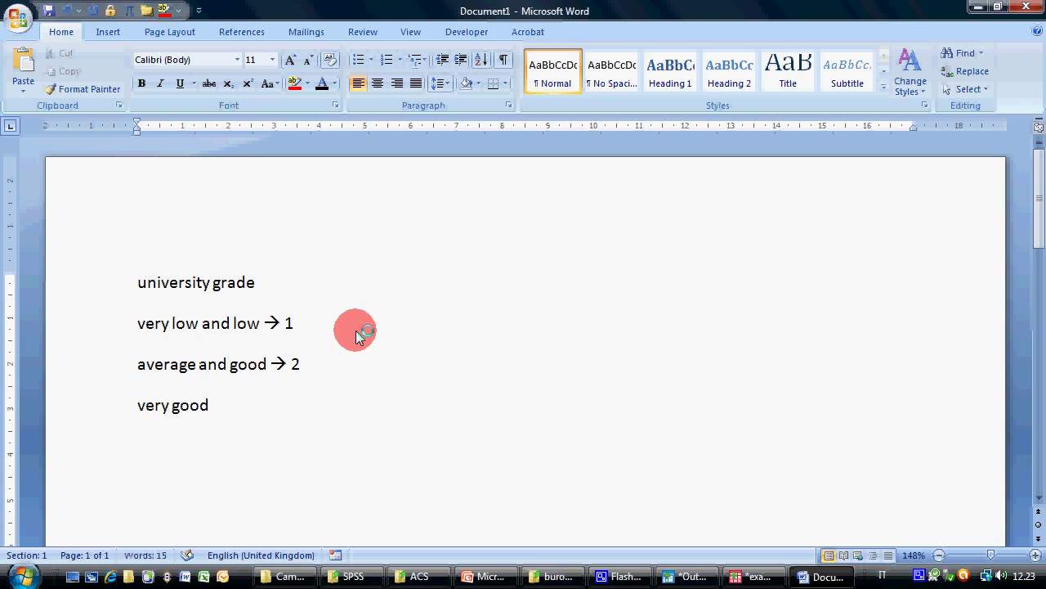
text( --> 3)
Step: Insert the old codes after the grade names: very low (1), low (2), average (3), good (4) and very good (5)
click(204, 323)
text((1))
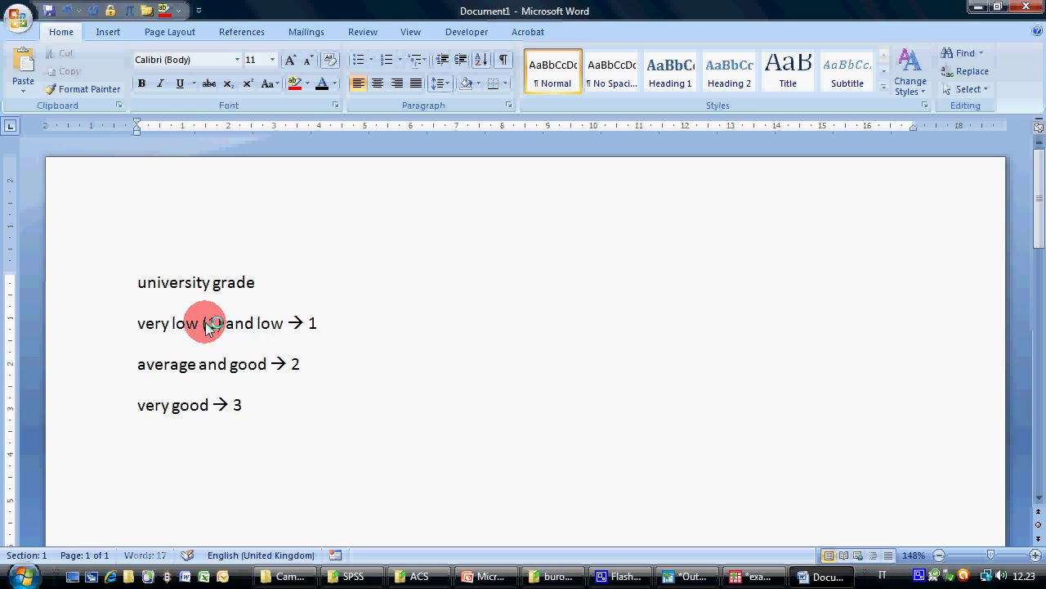
click(284, 324)
text((2)
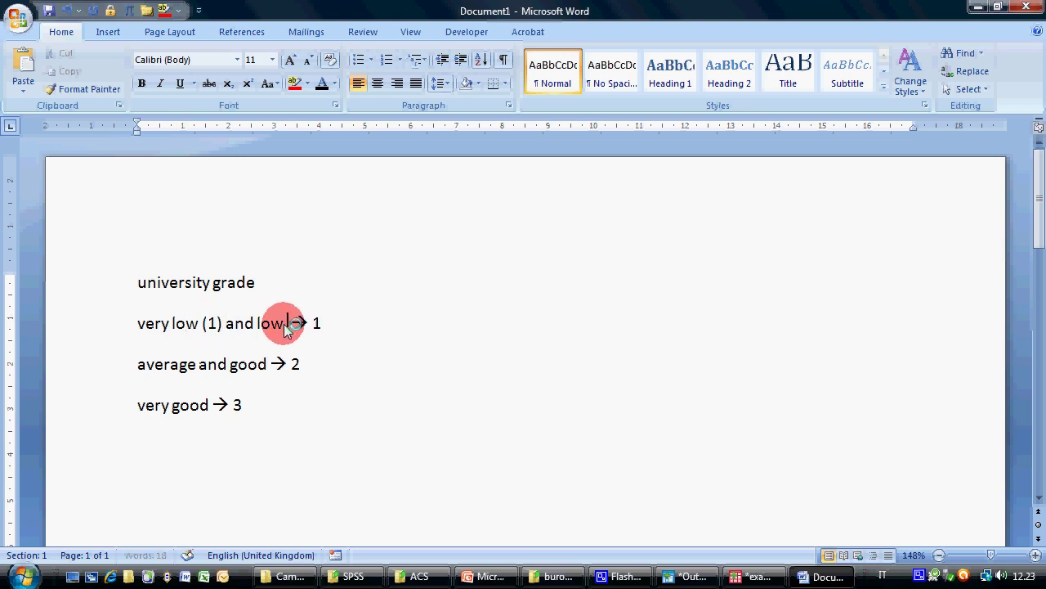
text())
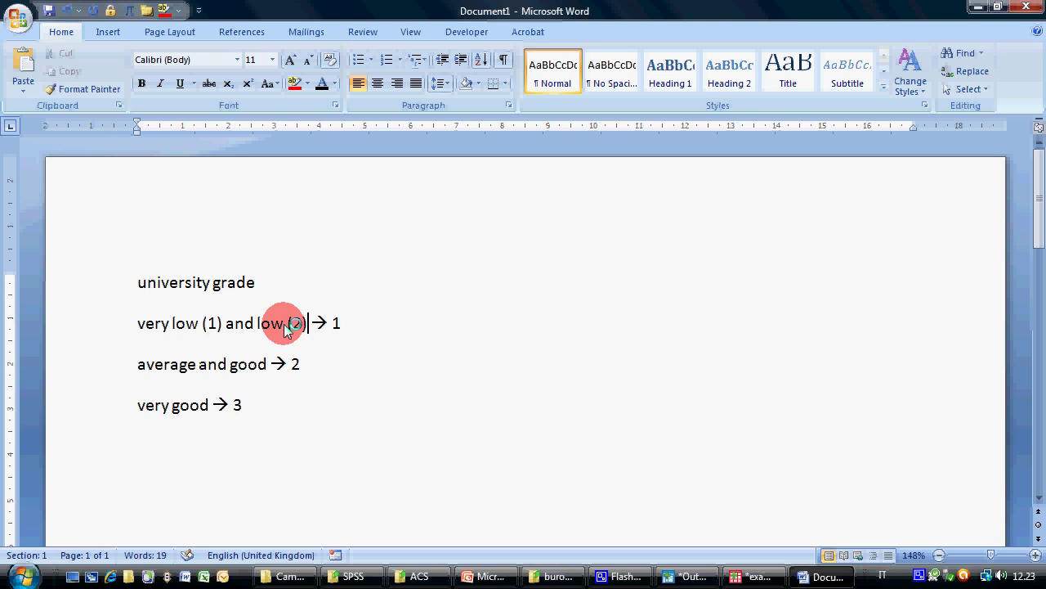
click(199, 366)
text((3))
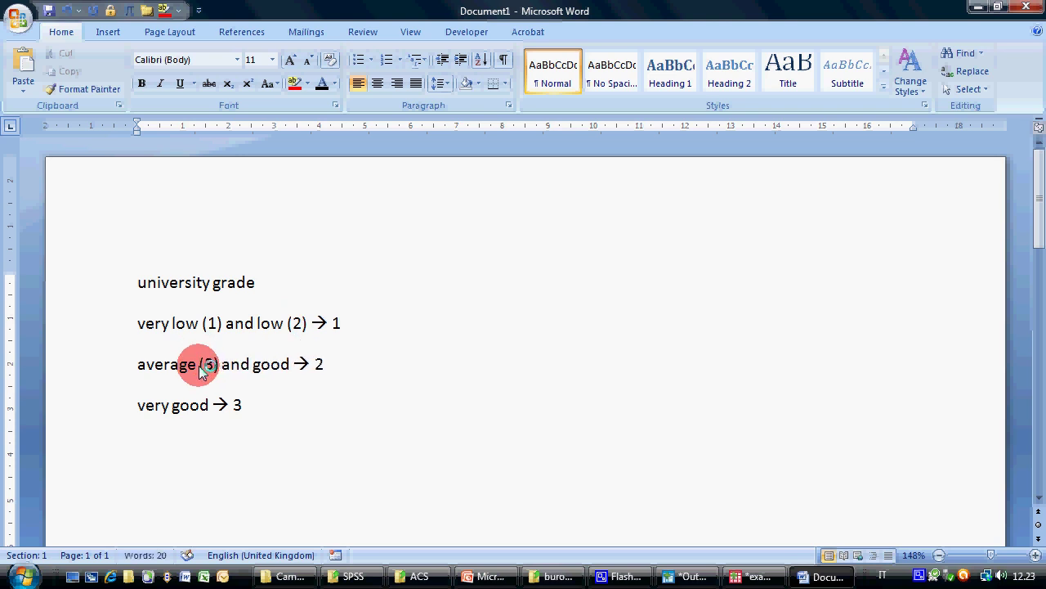
click(288, 366)
text((4))
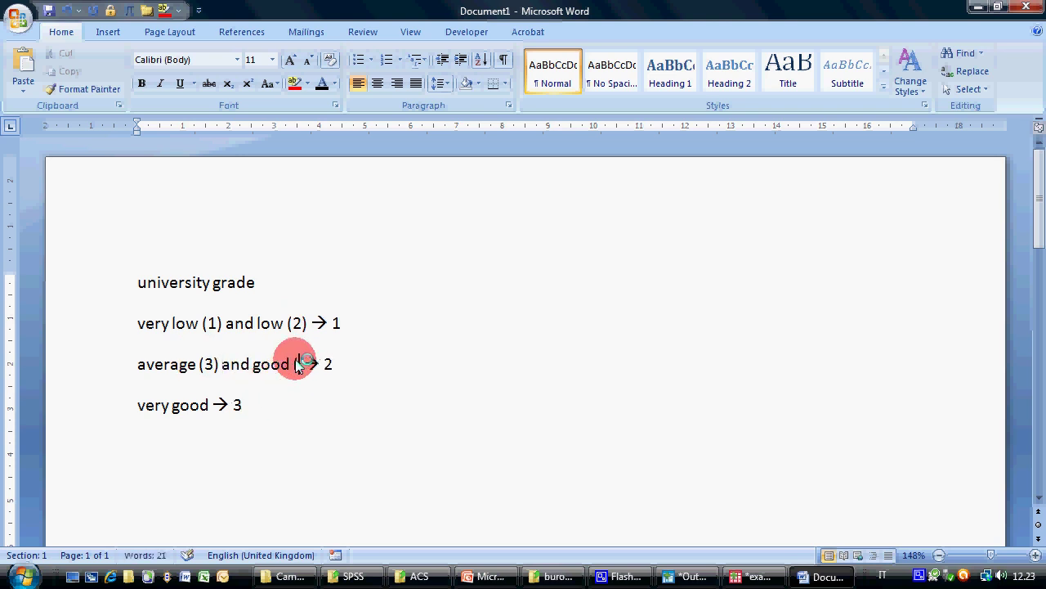
click(210, 406)
text((5))
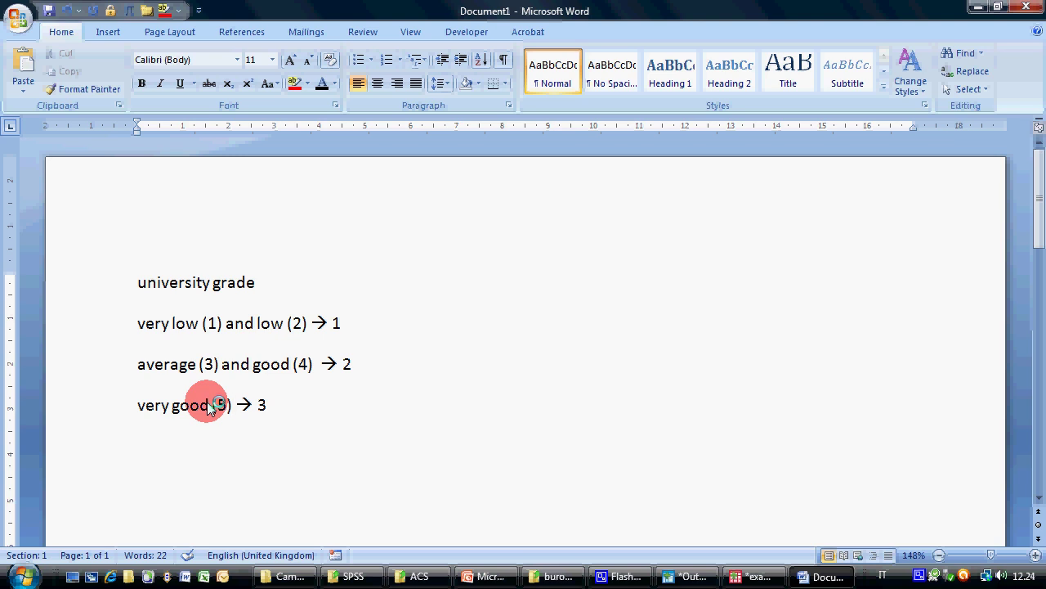
Step: Append the labels "- small", "- average" and "- very good opinion" after the new codes 1, 2 and 3
click(502, 312)
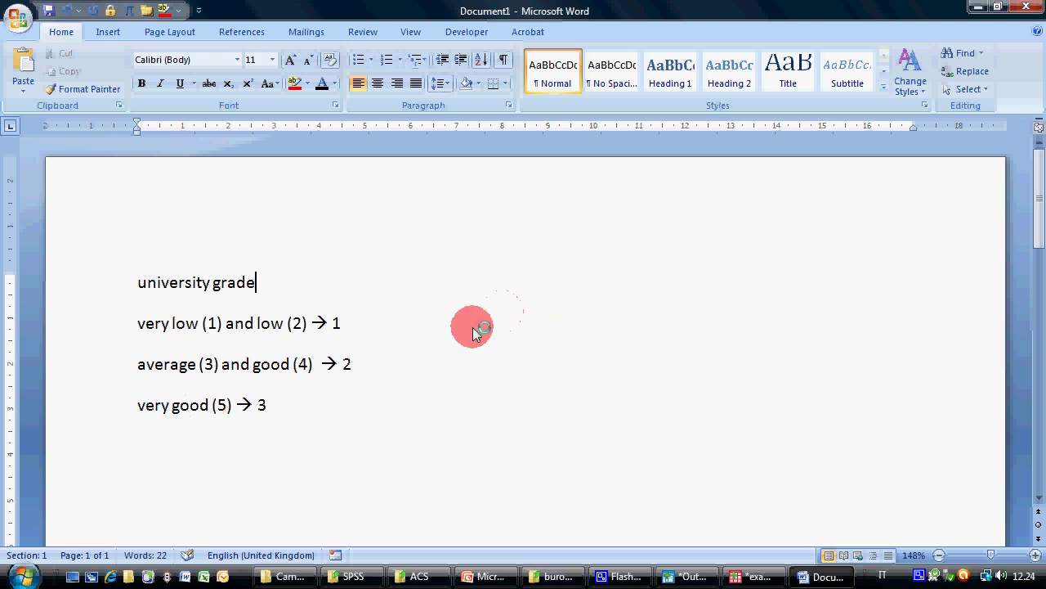
click(471, 325)
text(- smalla)
key(BackSpace)
key(Down)
text(-)
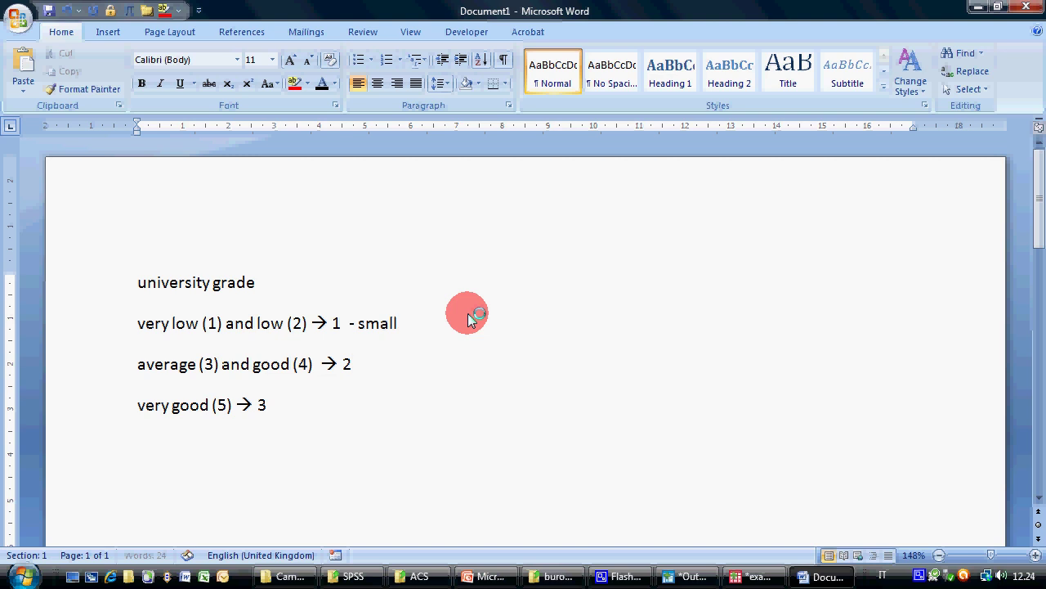
text( average)
key(Down)
text(- very )
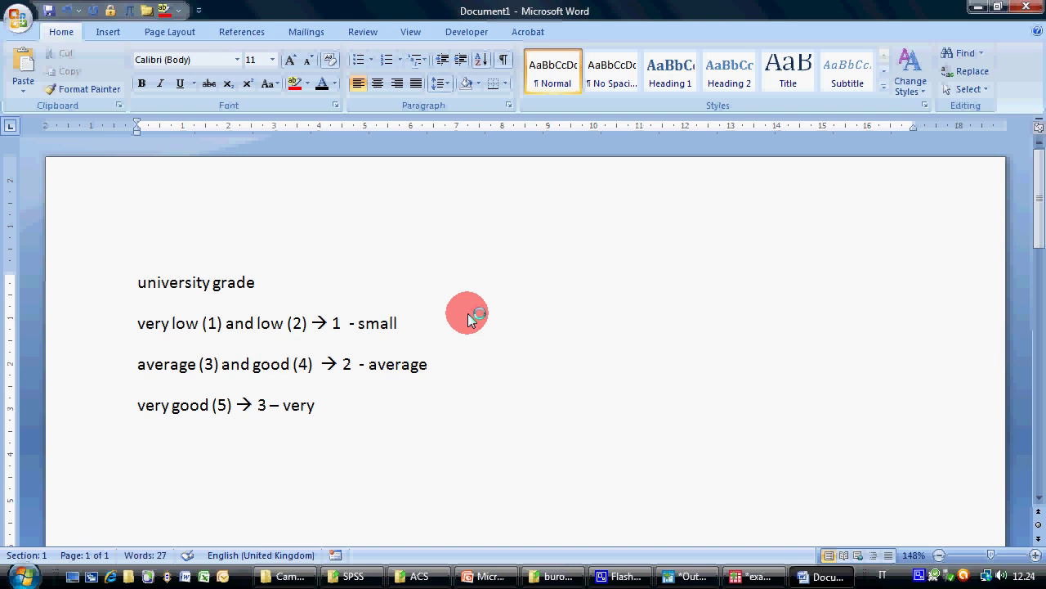
text(good opinion)
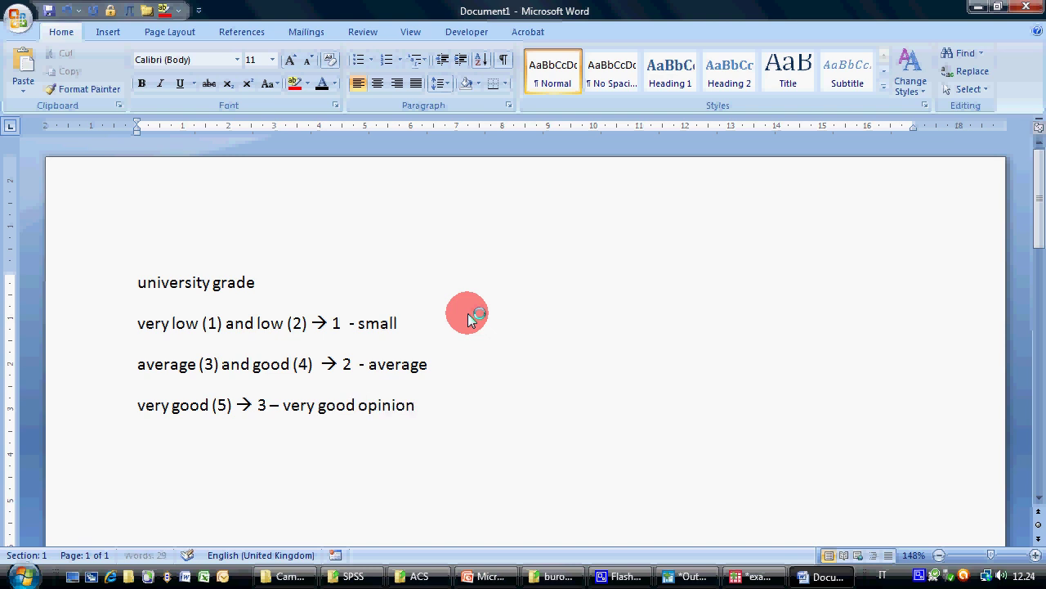
Step: Reword the label of code 1 as "bad opinion" and that of code 2 as "average opinion"
double_click(387, 322)
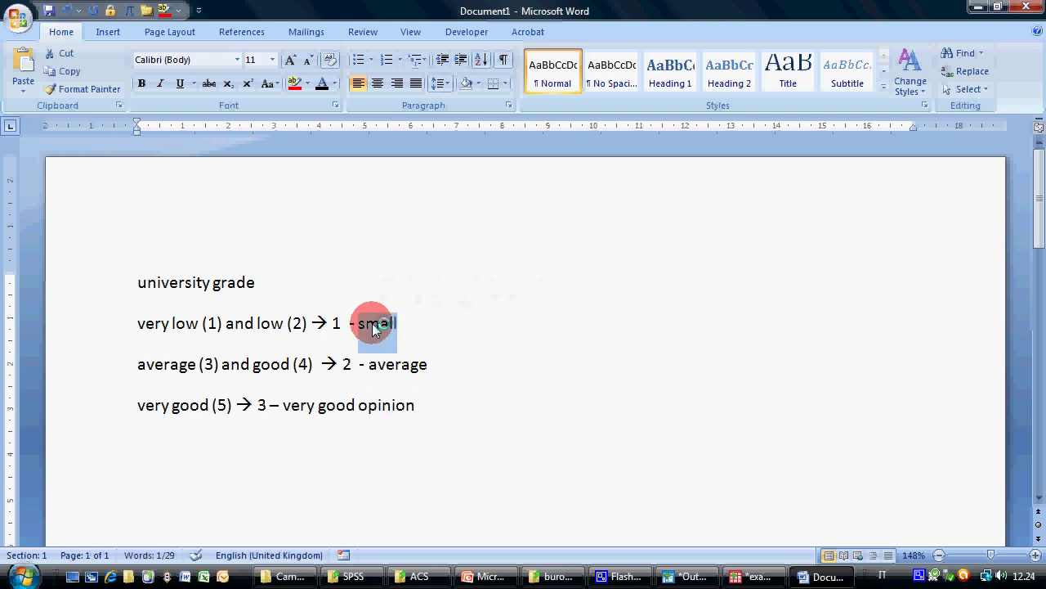
text(bad opinion)
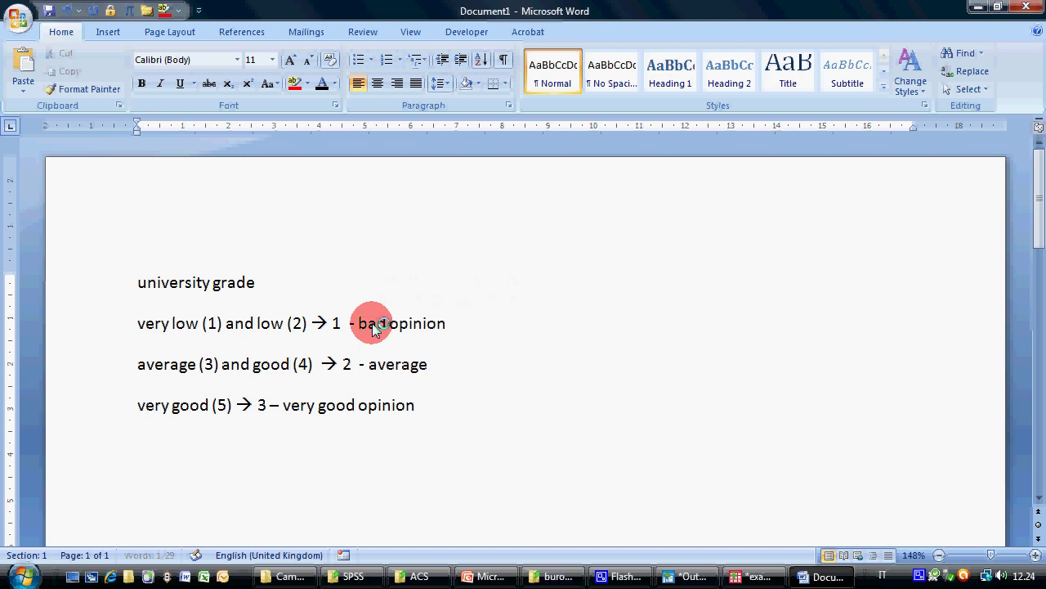
click(448, 363)
text(opinion)
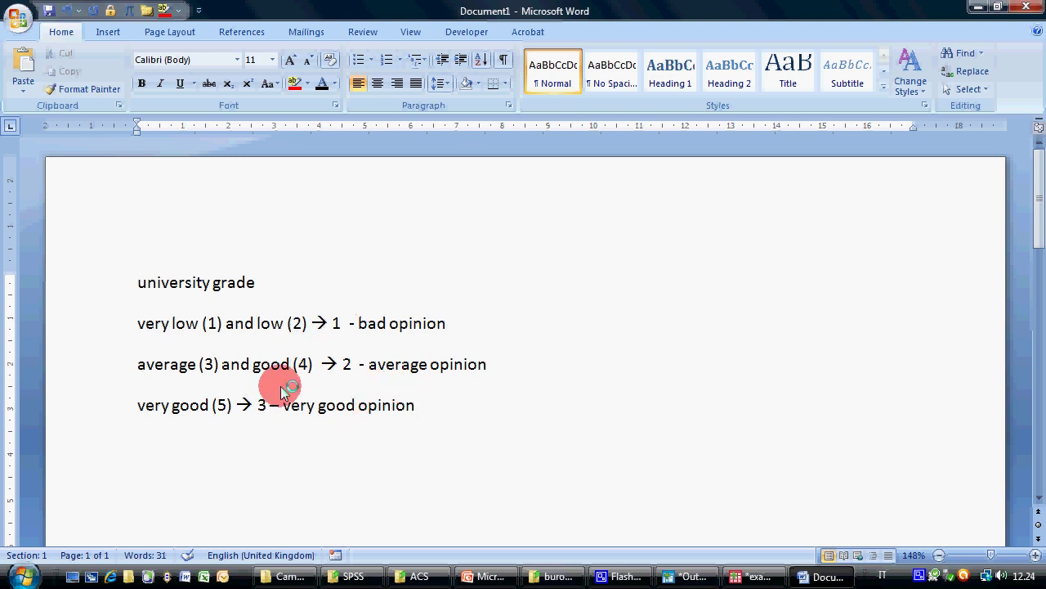
drag(335, 325, 447, 324)
drag(321, 364, 489, 367)
click(336, 405)
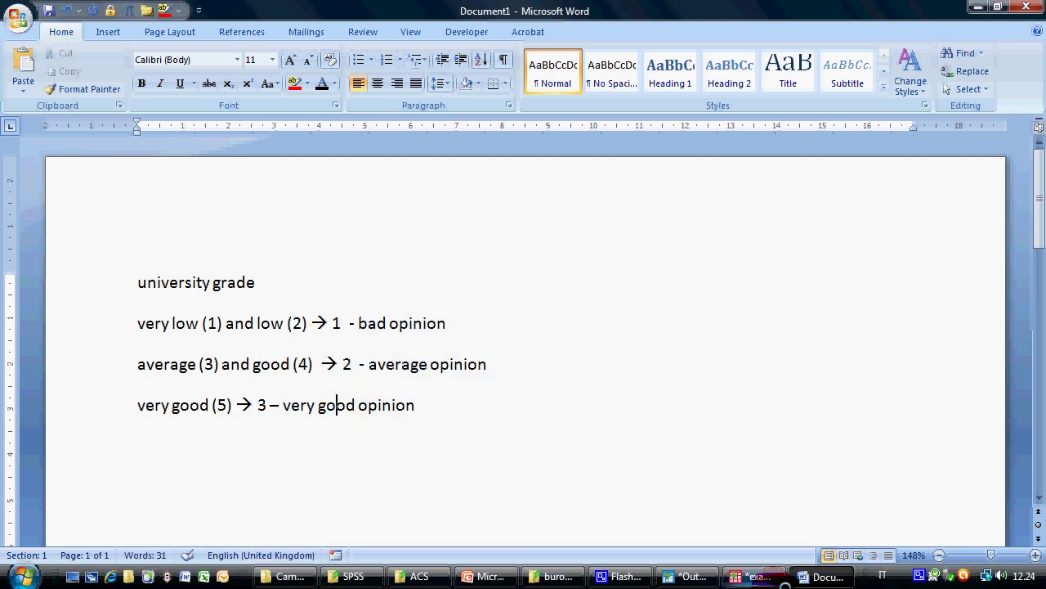
Step: Switch to the PASW Statistics Data Editor and start Recode into Different Variables with the university's grade variable (univ_gr) as input
click(783, 582)
click(182, 30)
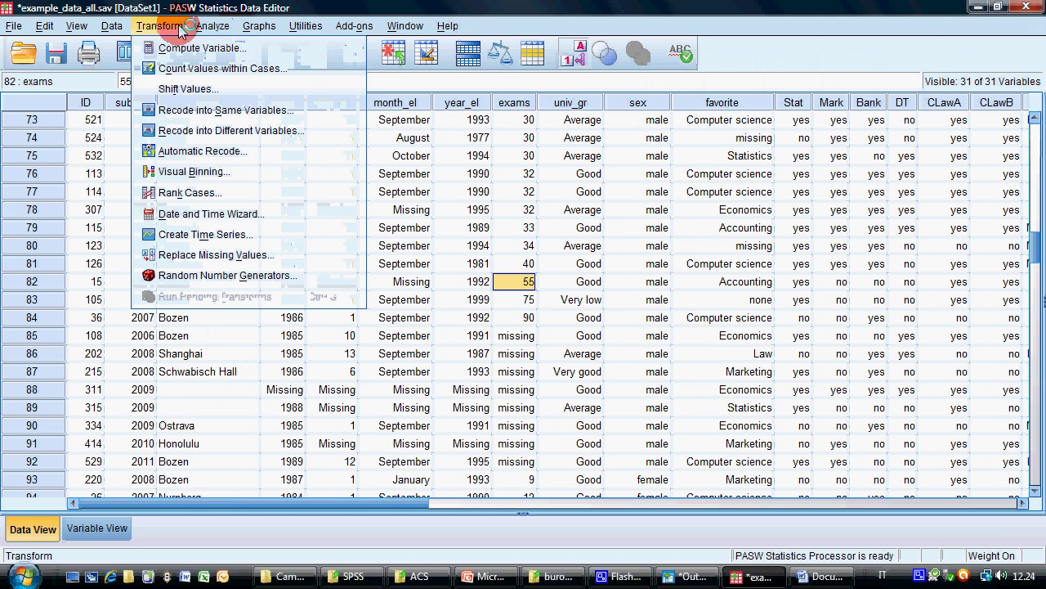
click(220, 135)
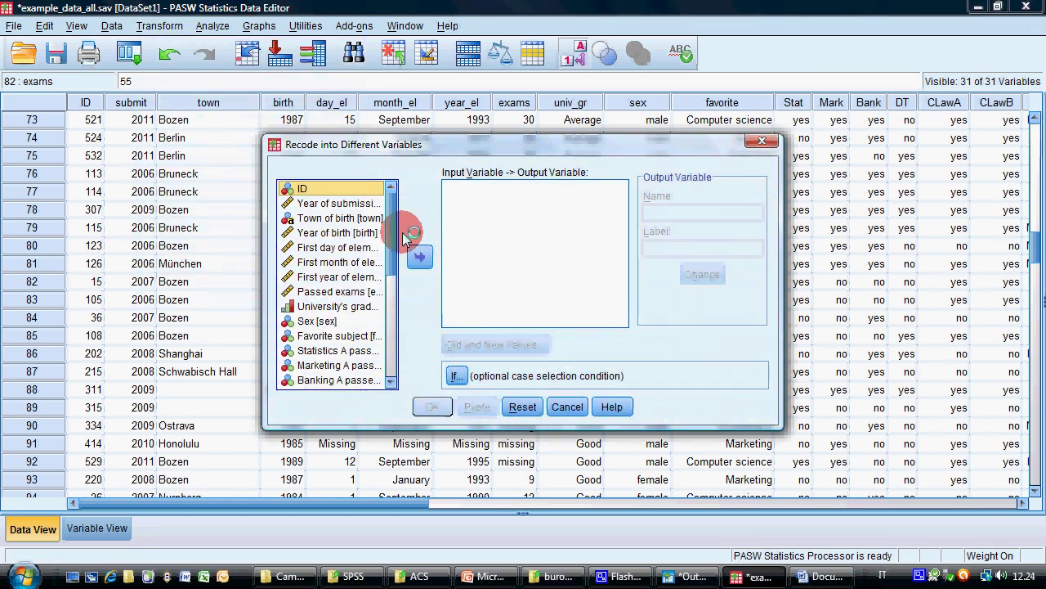
drag(263, 136, 169, 71)
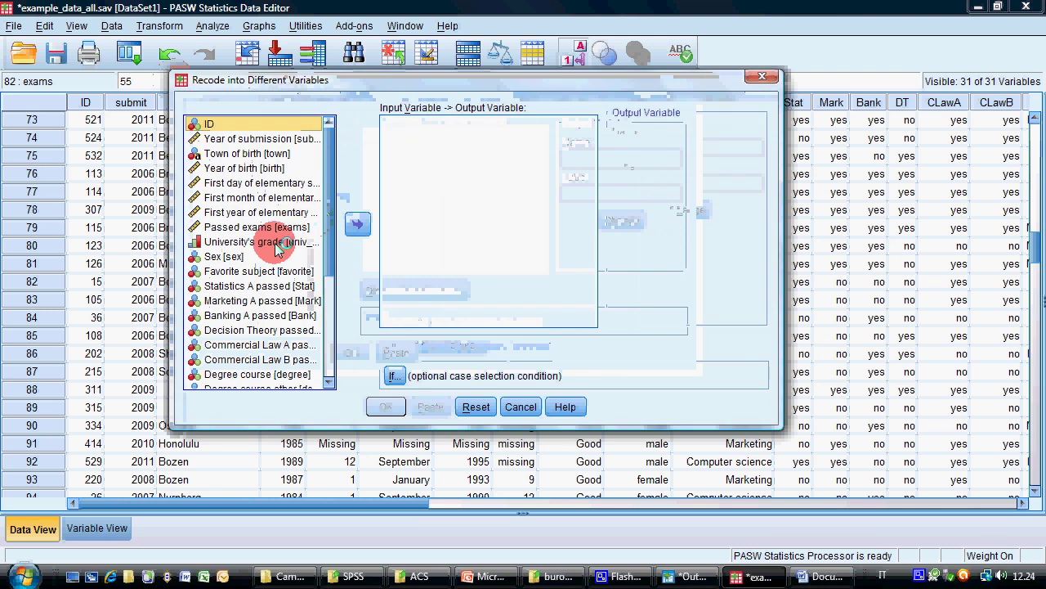
click(270, 241)
click(358, 224)
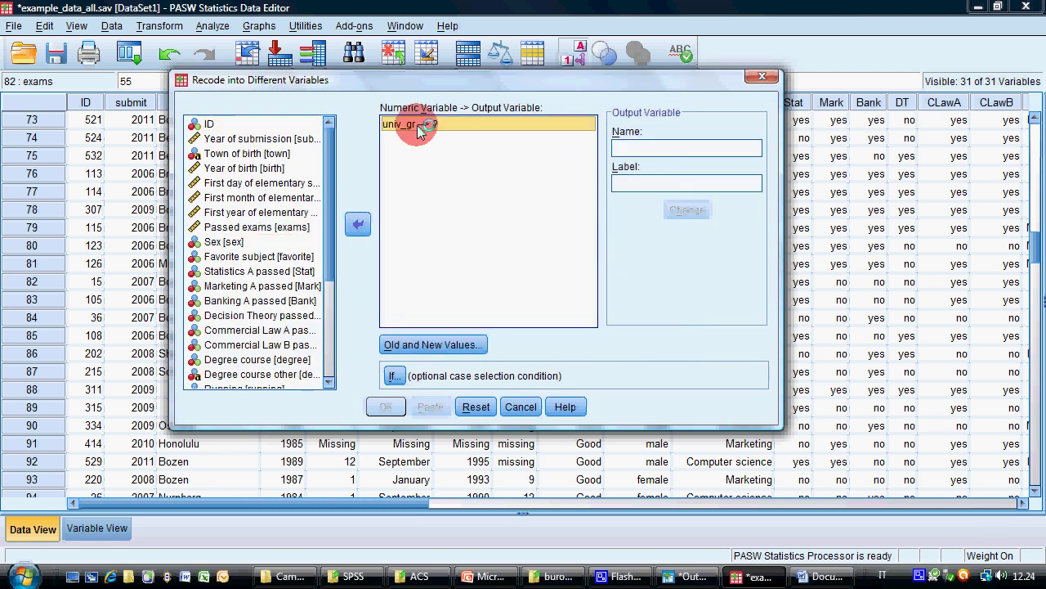
Step: Name the output variable grade2 and assign it to univ_gr
click(648, 146)
text(gr)
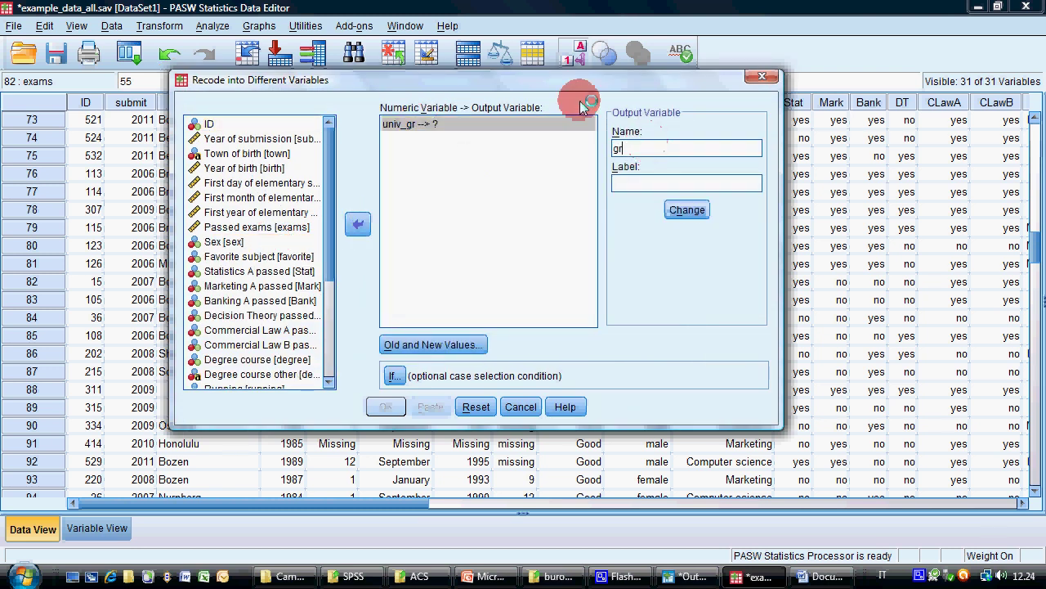
text(ade2)
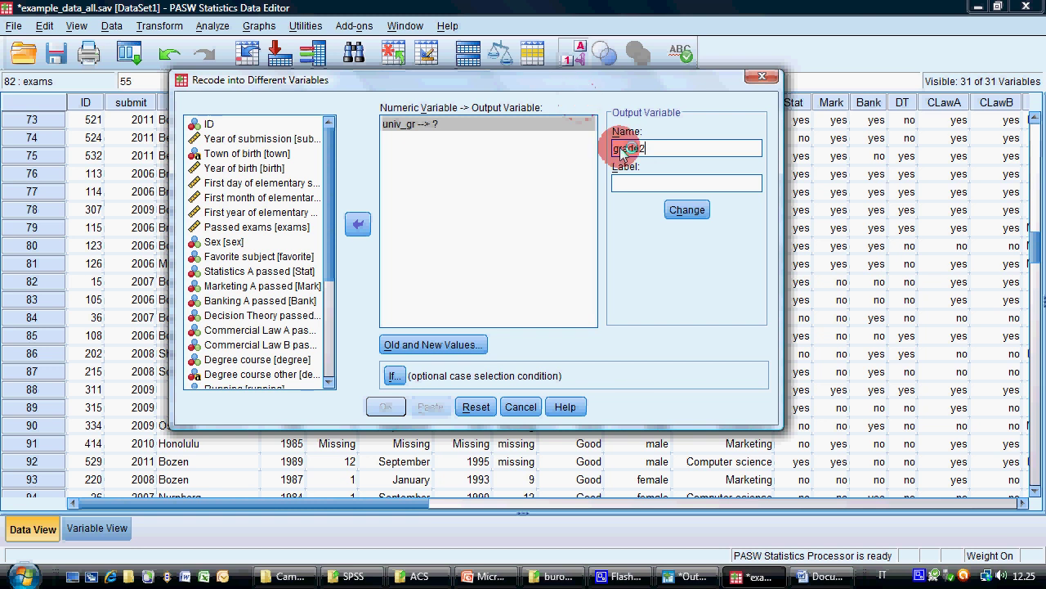
click(685, 210)
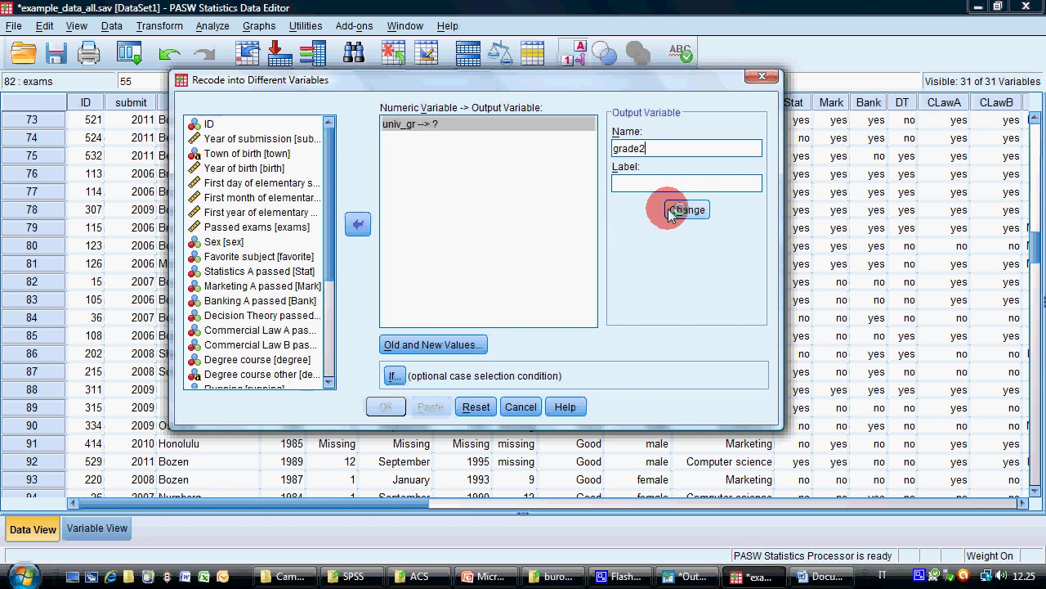
click(684, 213)
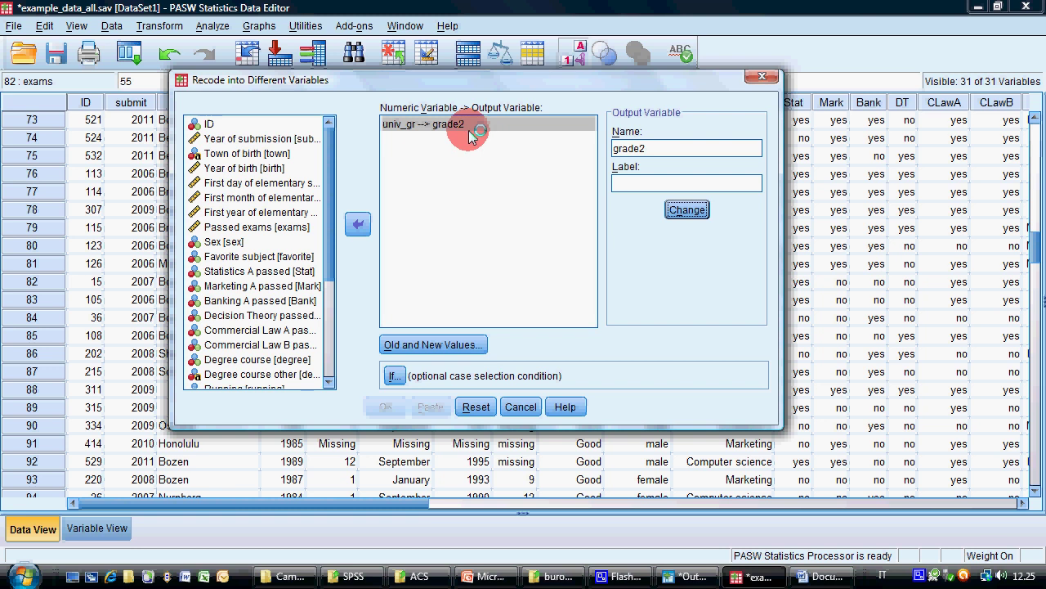
Step: In the old and new values of the recode, add the mapping from old value 1 to new value 1
click(454, 345)
click(274, 157)
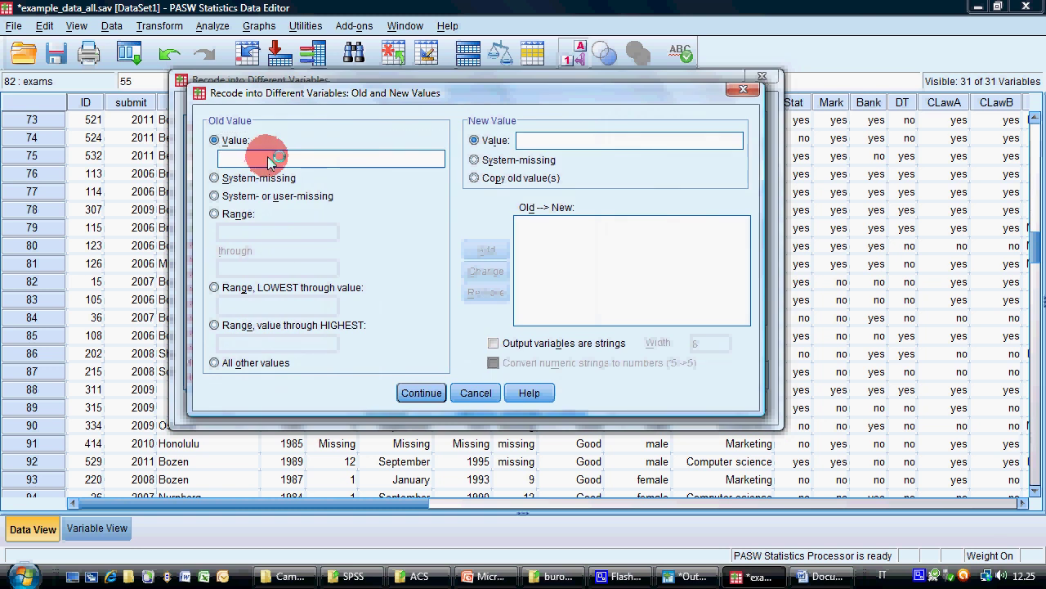
text(1)
click(533, 141)
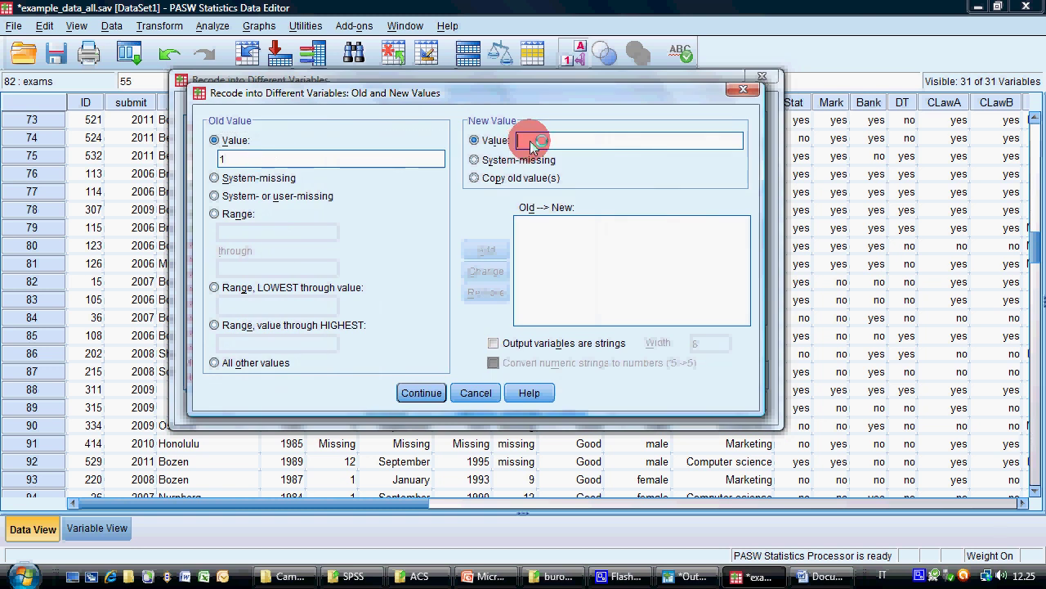
text(1)
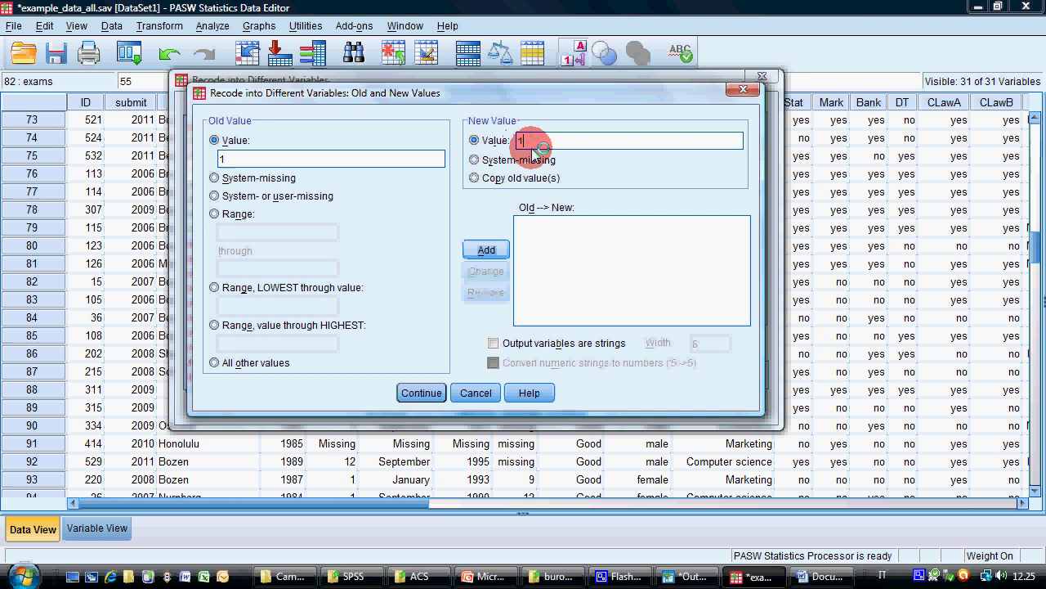
click(487, 250)
Step: Add the mapping from old value 2 to new value 1
click(311, 156)
text(2)
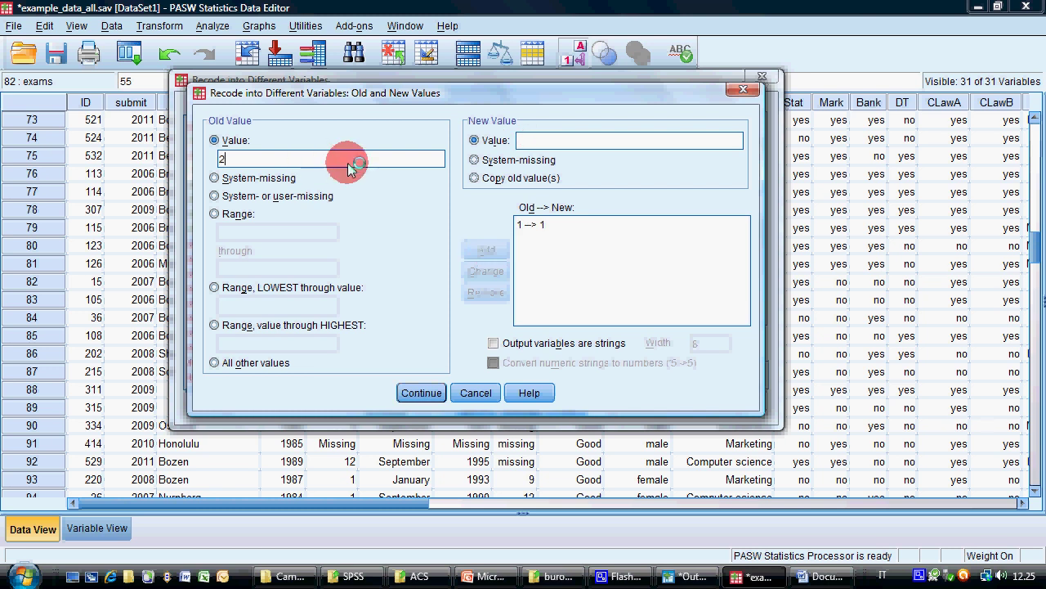
click(519, 141)
text(1)
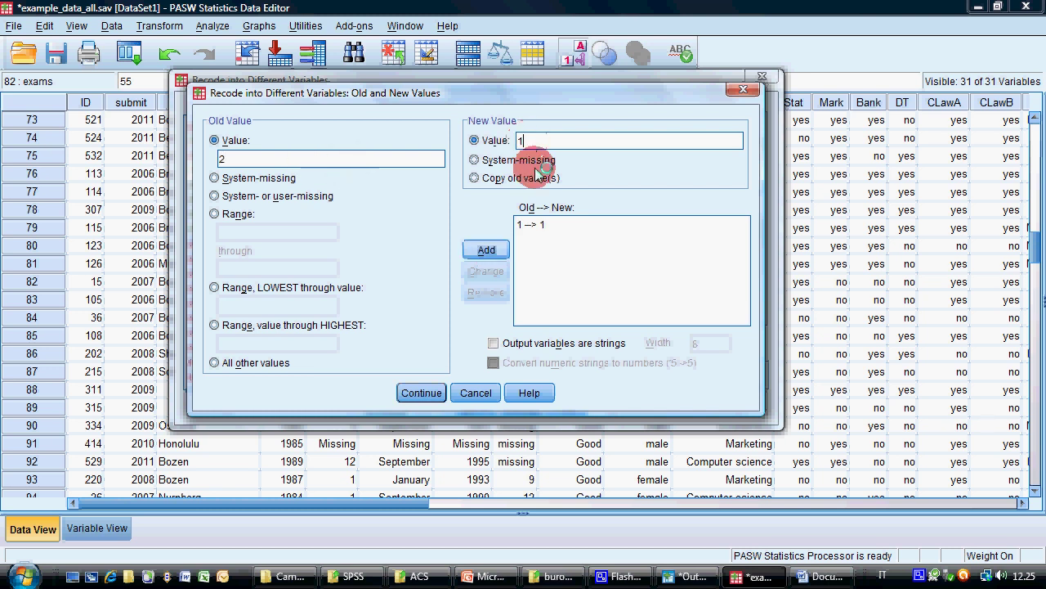
click(488, 249)
Step: Add the mapping from old value 3 to new value 2
click(304, 157)
text(3)
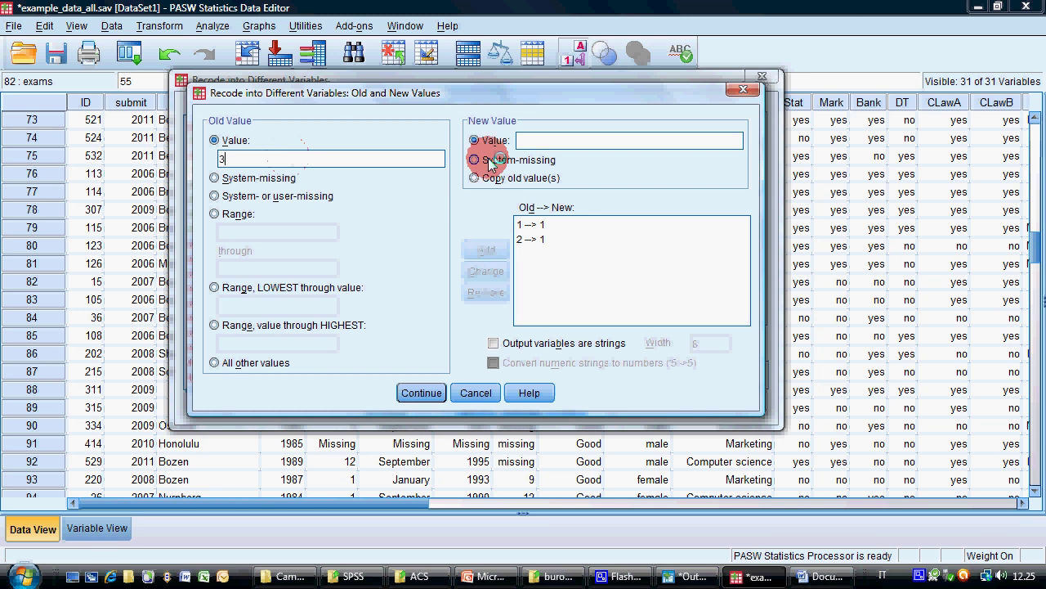
click(523, 140)
text(2)
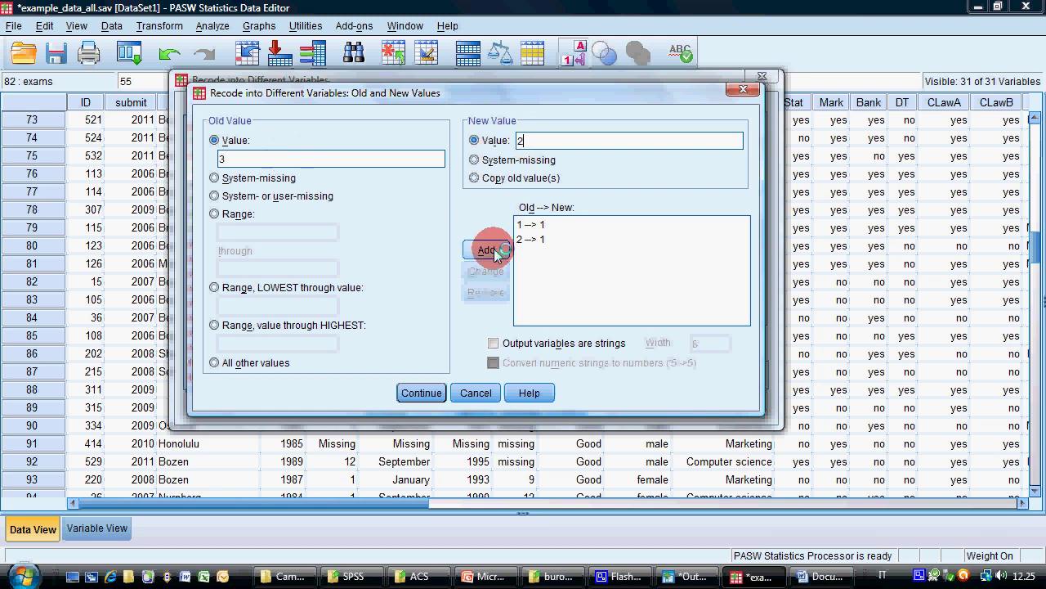
click(488, 249)
Step: Add the recode mapping from old value 4 to new value 2
click(304, 156)
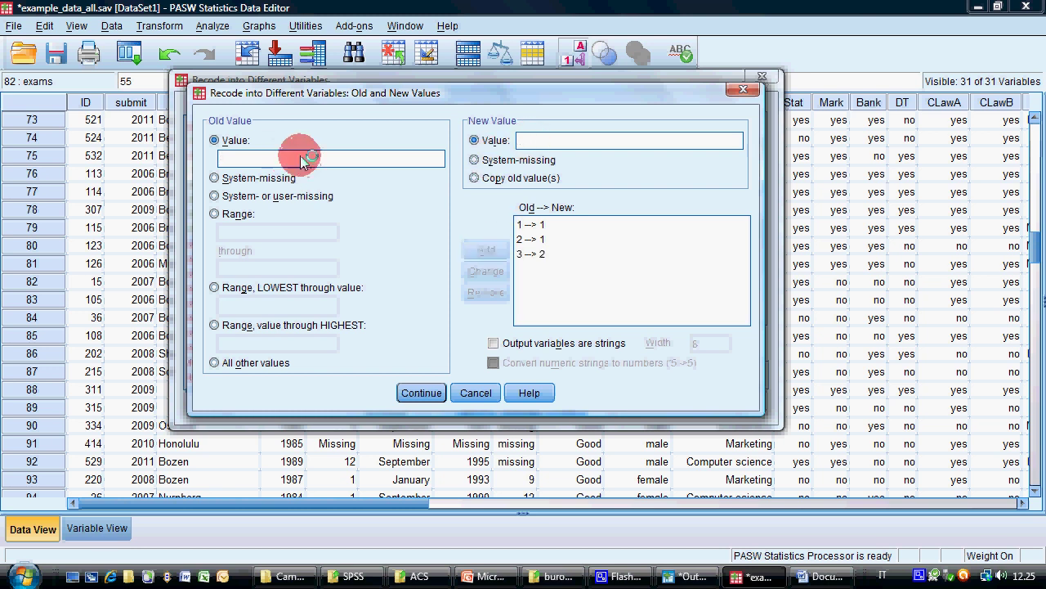
text(4)
click(529, 139)
text(3)
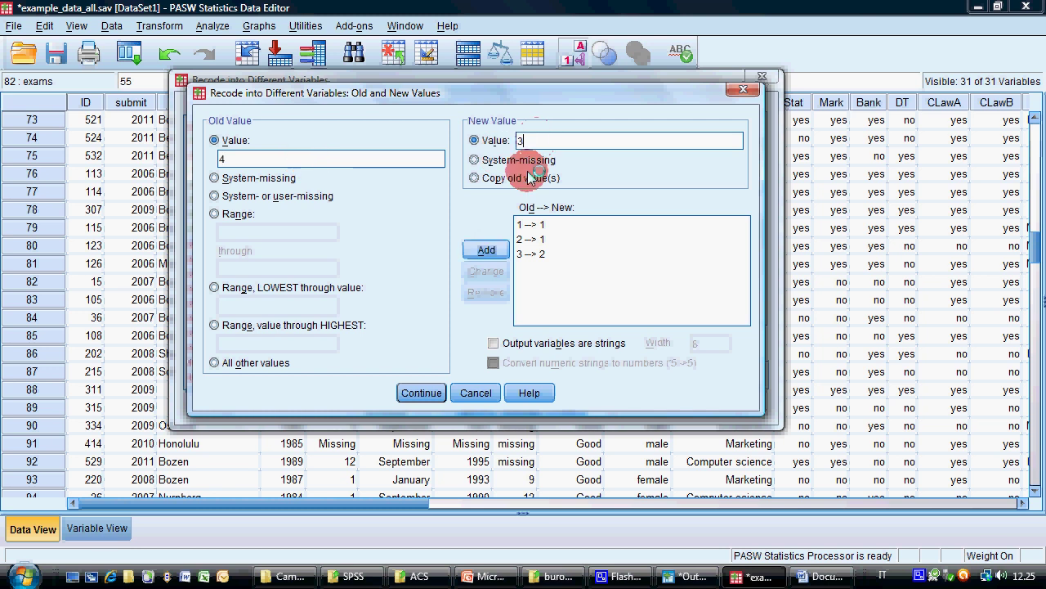
click(488, 249)
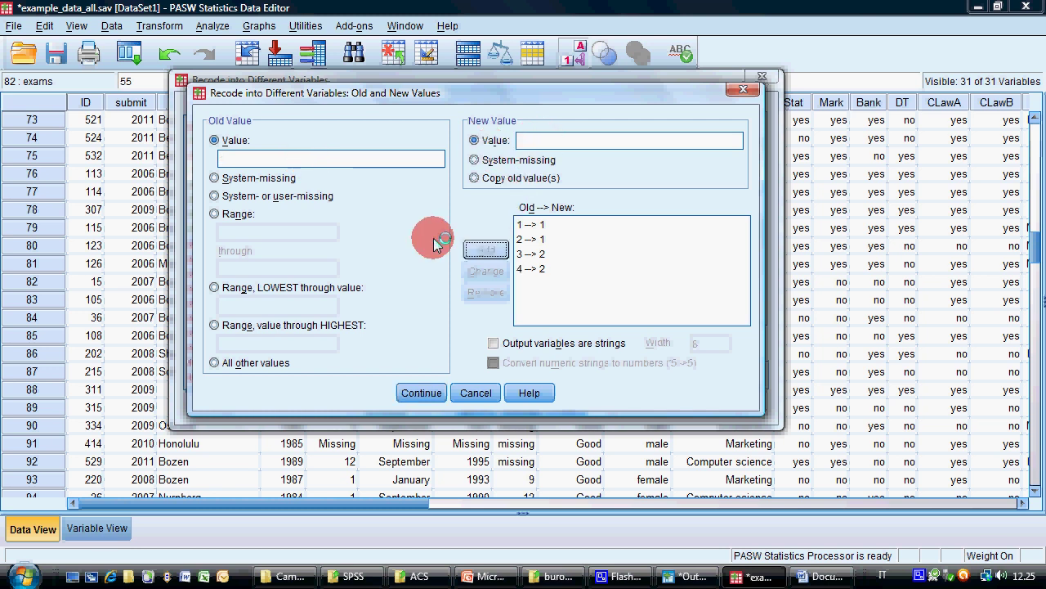
Step: Add the recode mapping from old value 5 to new value 3
click(300, 161)
text(5)
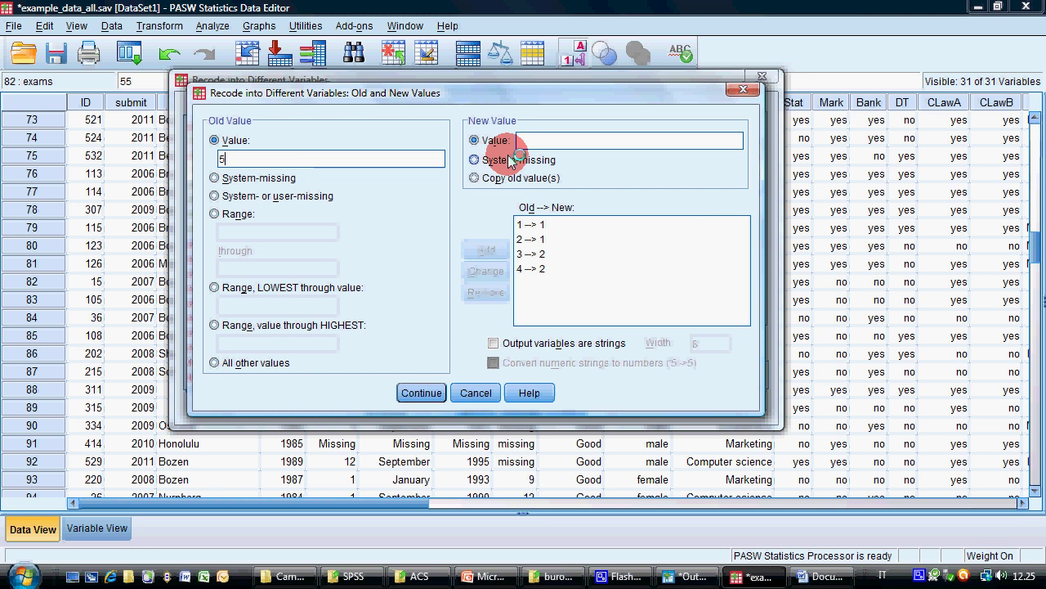
click(524, 140)
text(3)
click(486, 249)
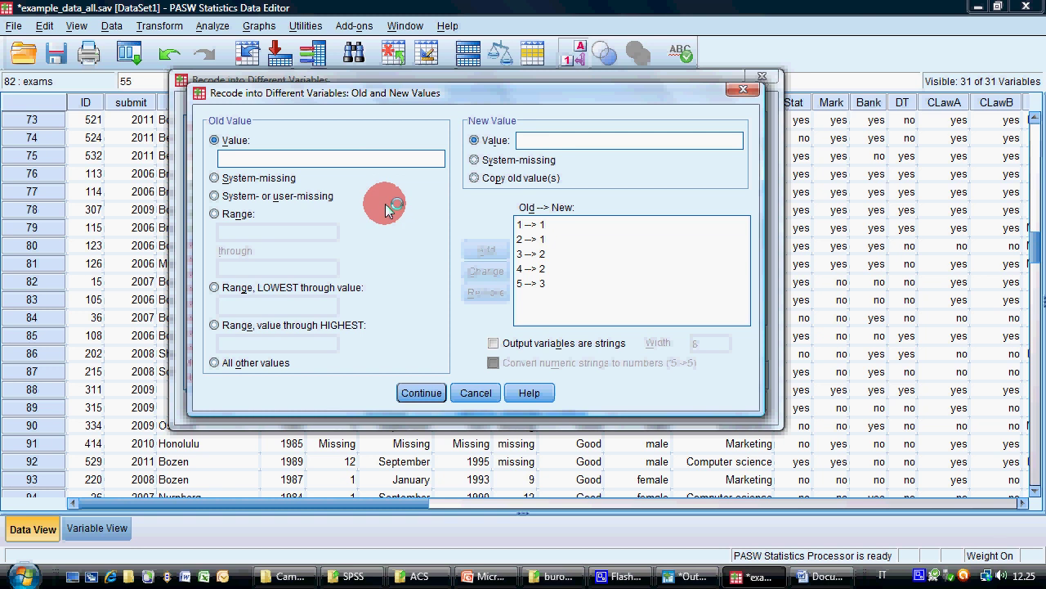
Step: Add the recode mapping from old value 9 to new value 9
click(269, 160)
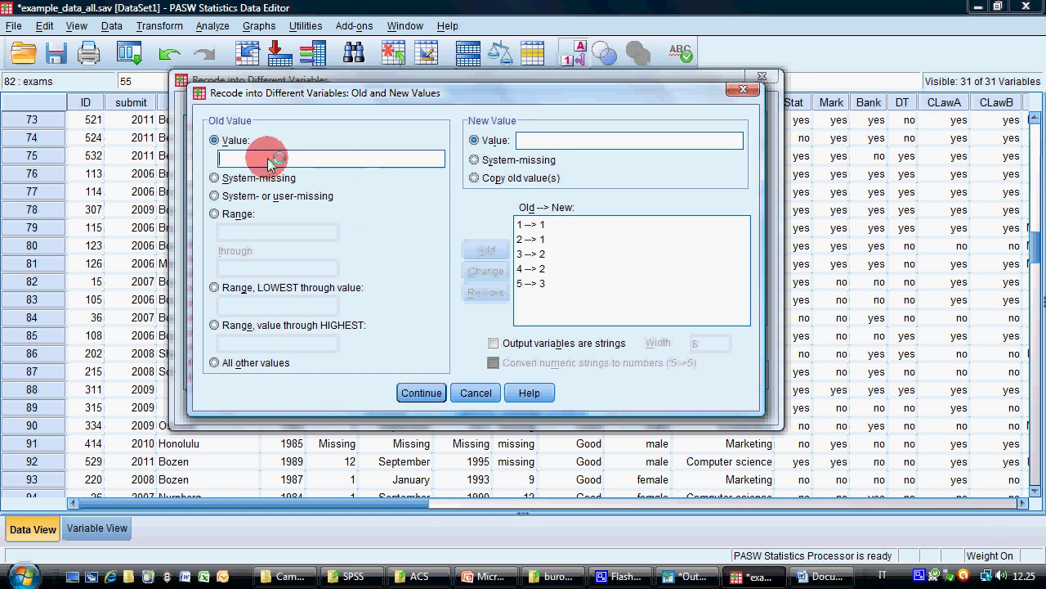
text(9)
click(546, 143)
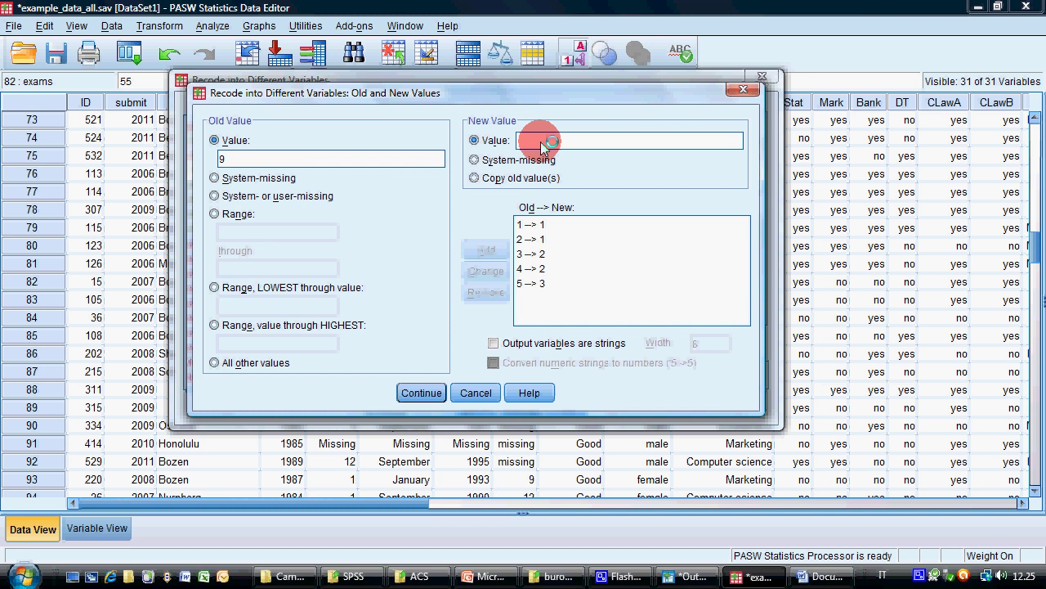
text(9)
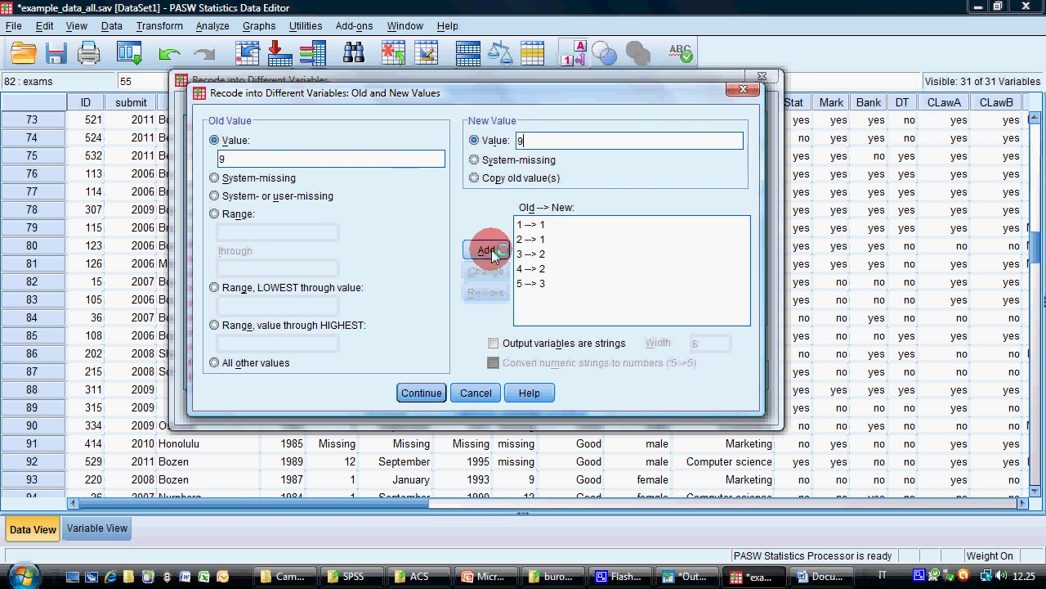
click(486, 250)
Step: Replace the mapping of old value 9 with one that recodes system- or user-missing values to 9
click(532, 297)
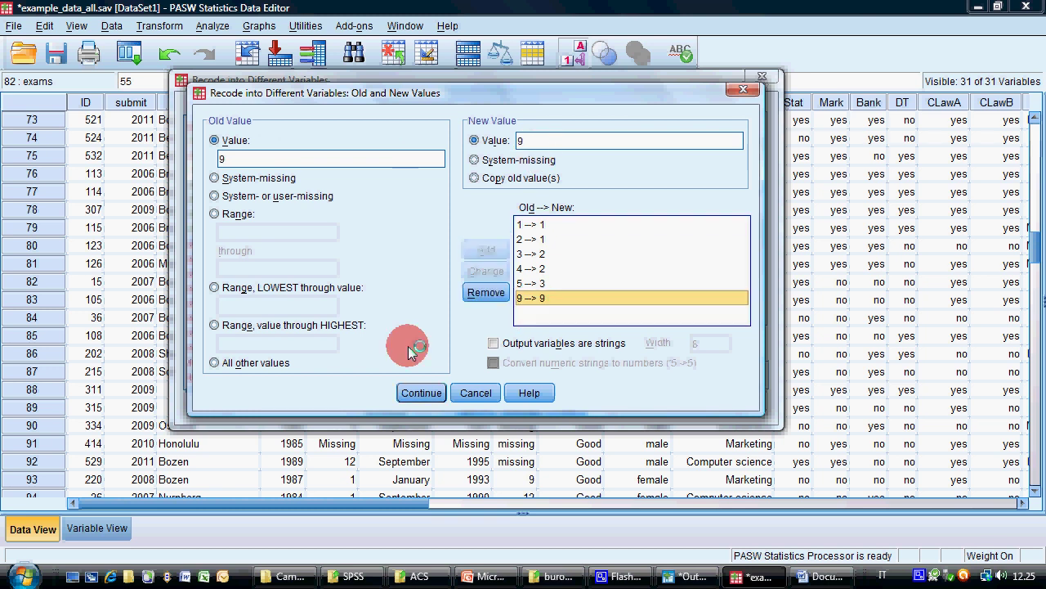
click(495, 295)
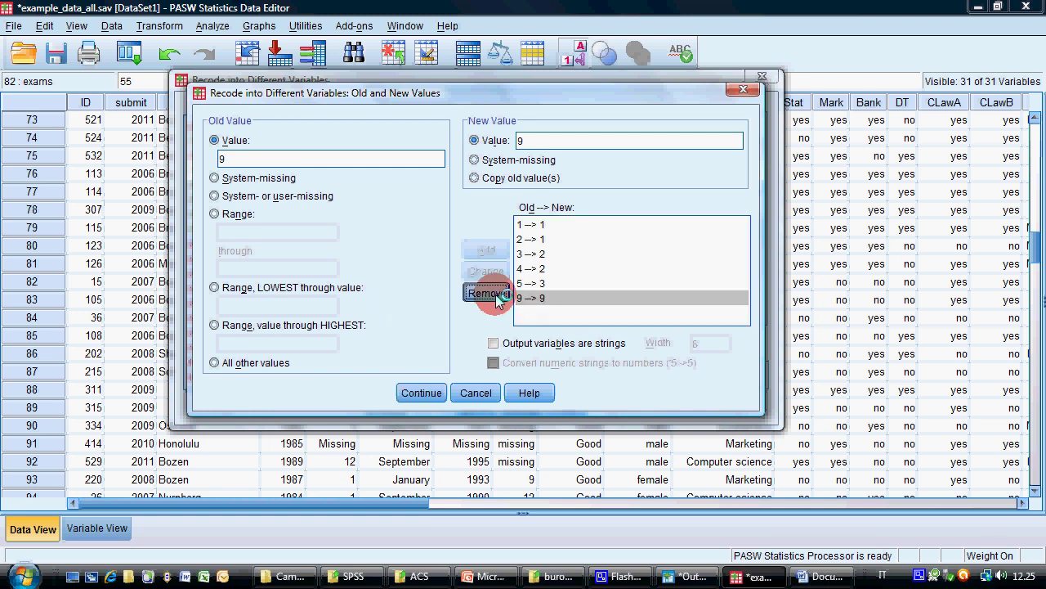
click(233, 199)
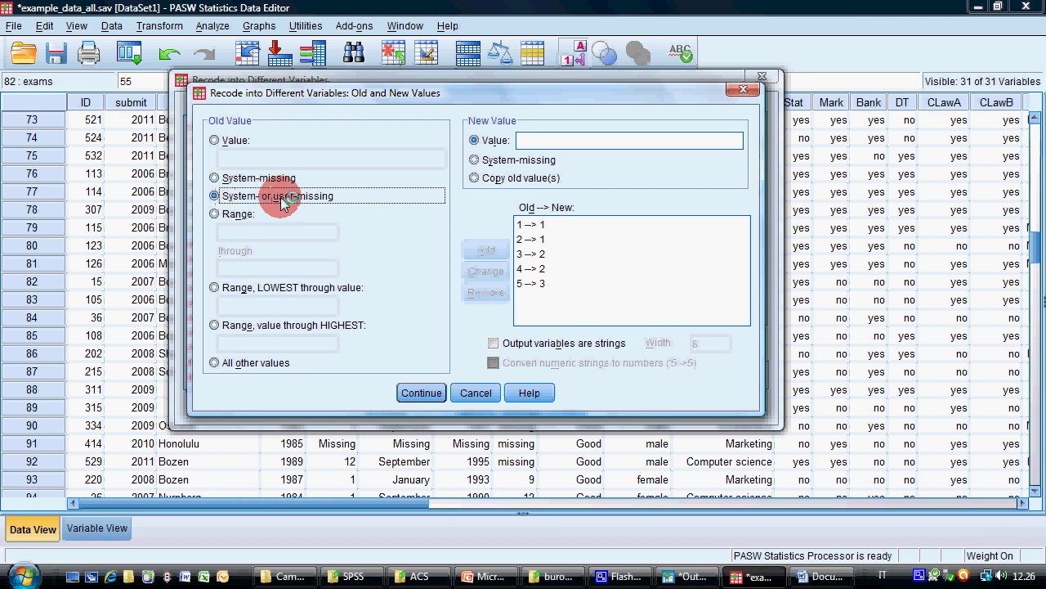
click(541, 141)
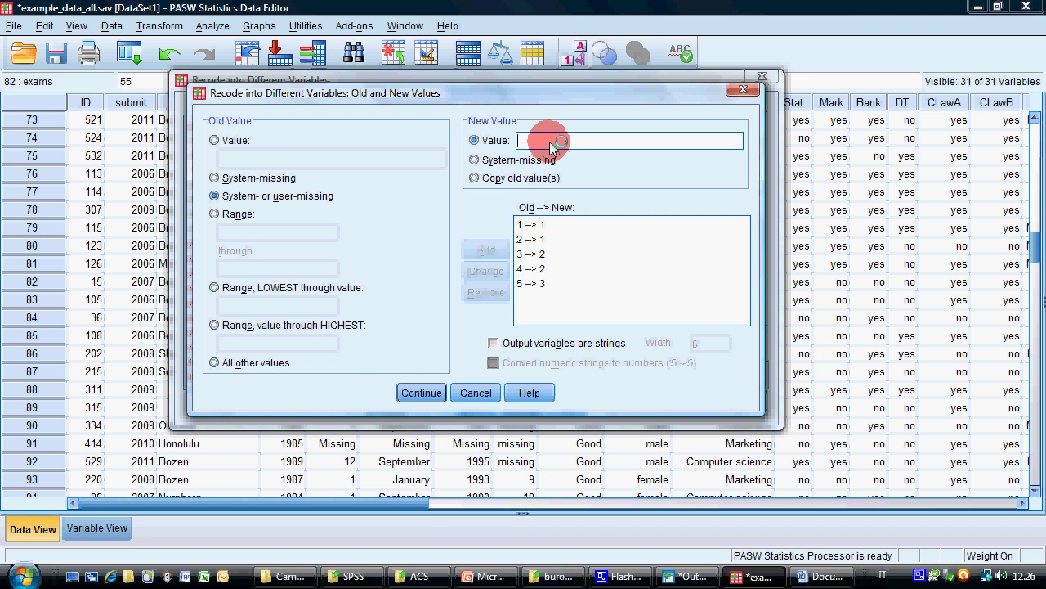
text(9)
click(488, 252)
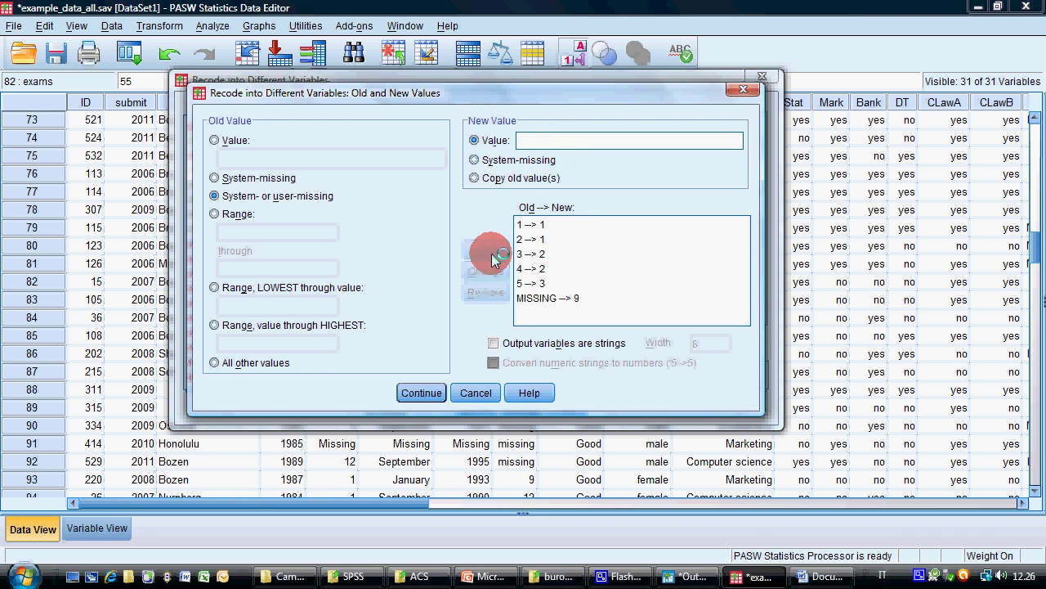
Step: Change the mapping of system- or user-missing values so that its new value is system-missing
click(540, 297)
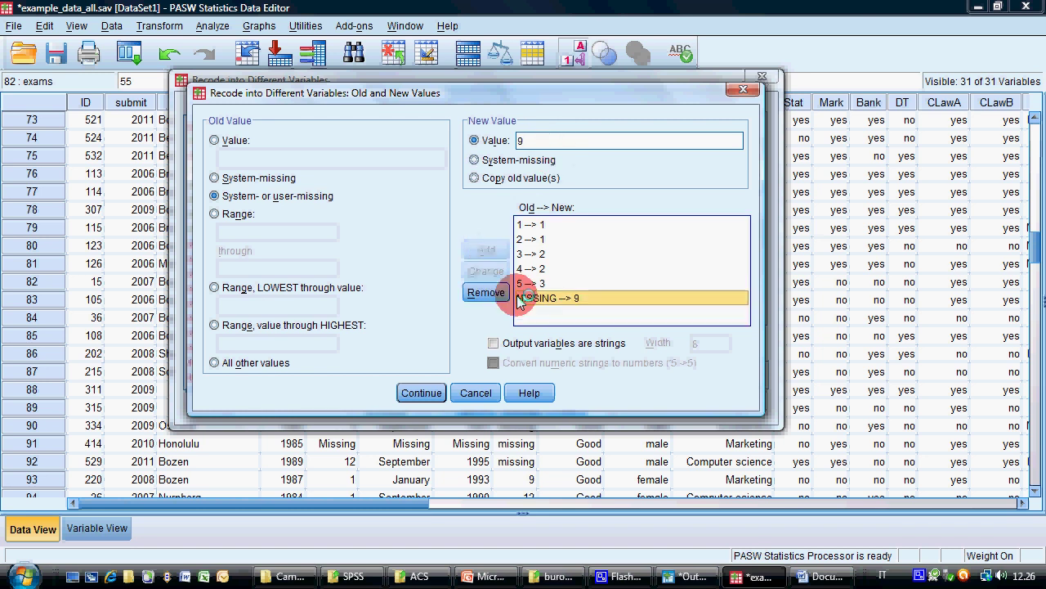
click(500, 164)
click(486, 250)
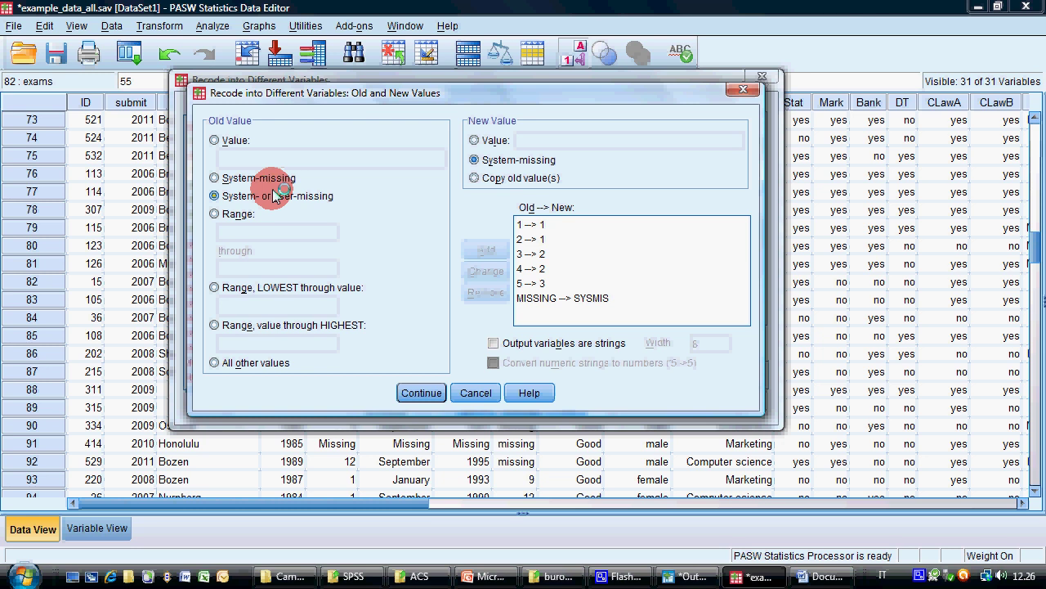
Step: Replace the mapping of system- or user-missing values with one from old value 9 to new value 9
click(543, 297)
click(485, 292)
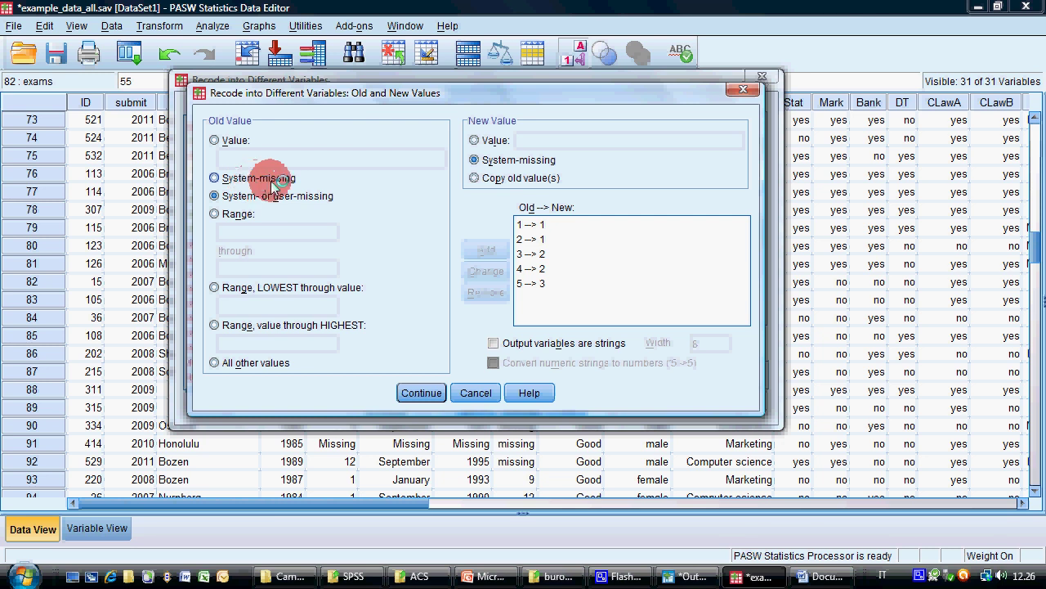
click(240, 145)
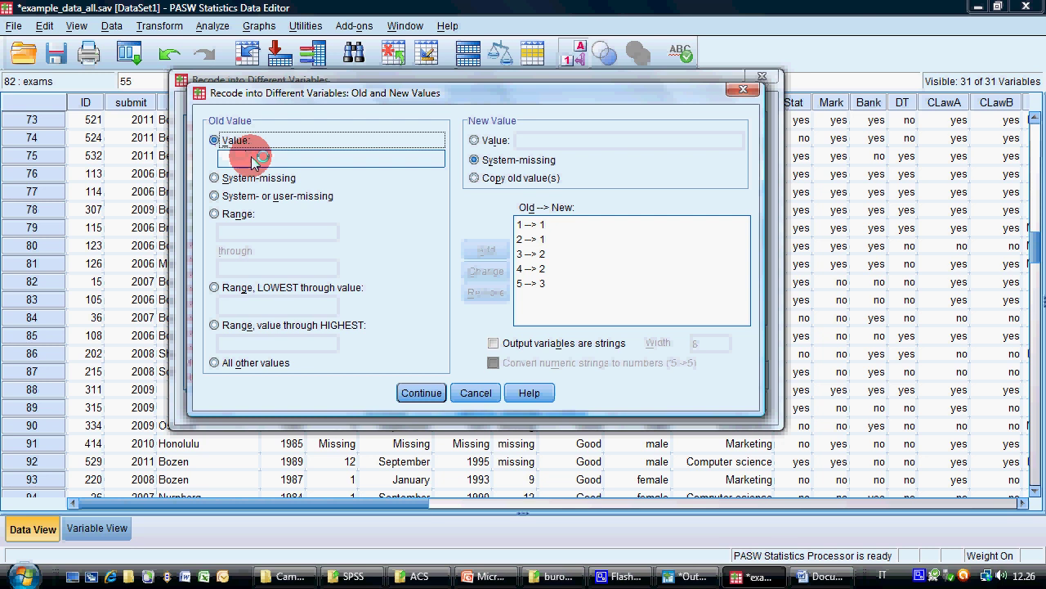
text(9)
click(510, 145)
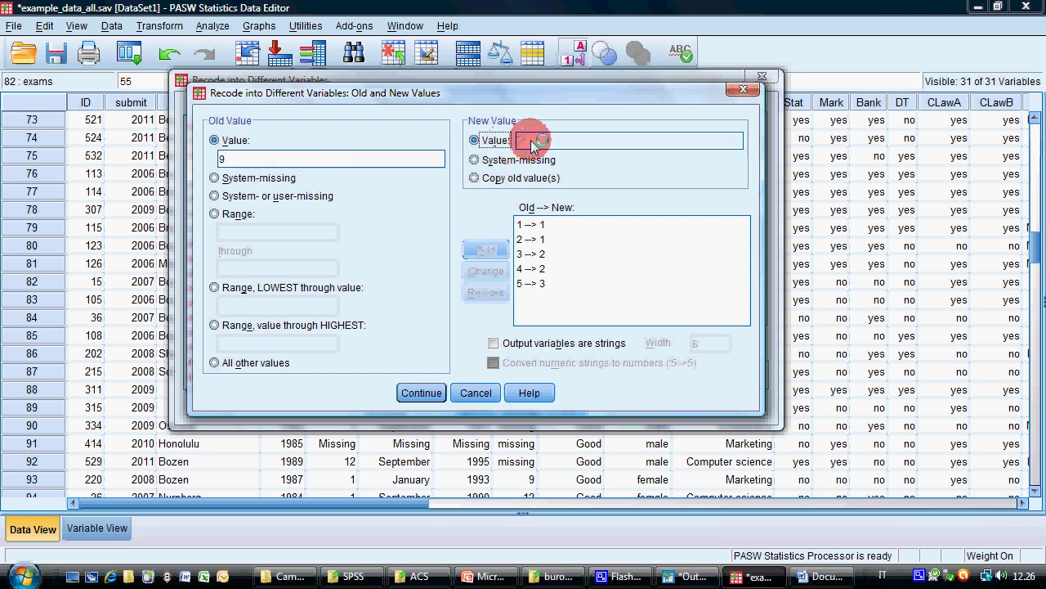
text(9)
click(486, 250)
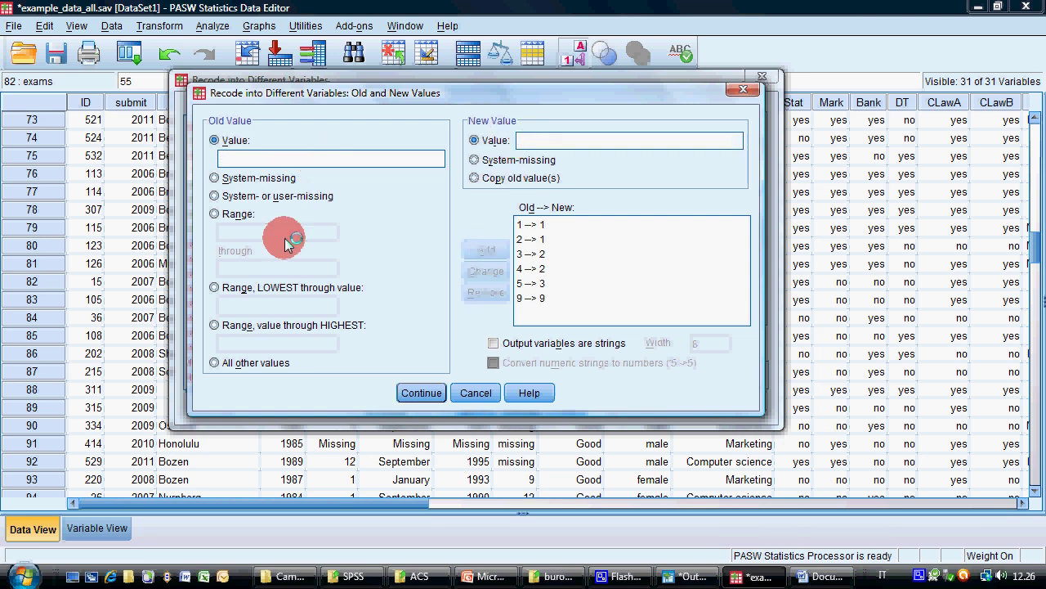
Step: Add a mapping that recodes system-missing old values to system-missing new values
click(250, 177)
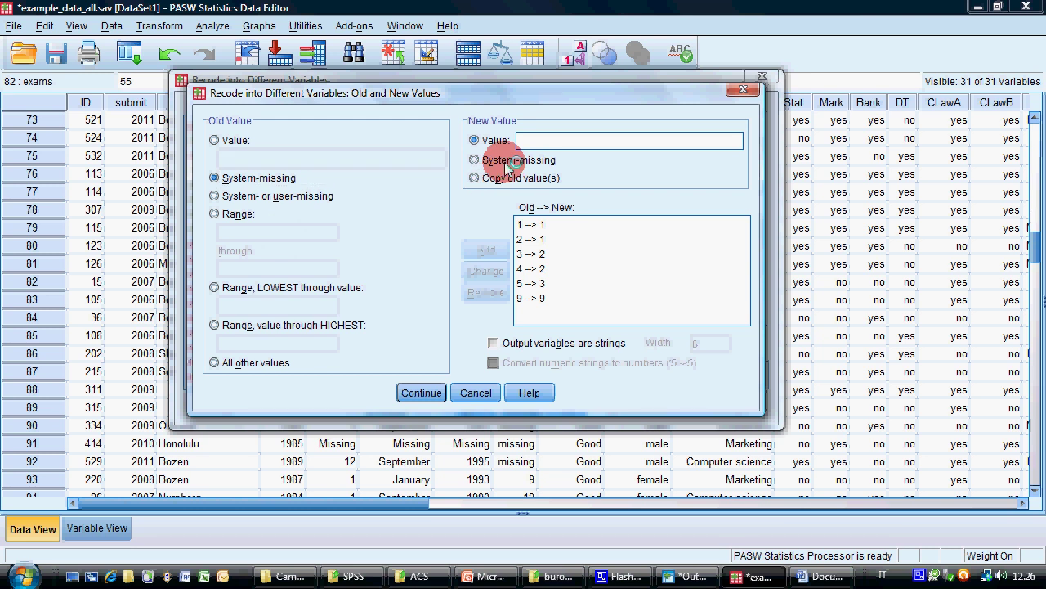
click(510, 161)
click(490, 252)
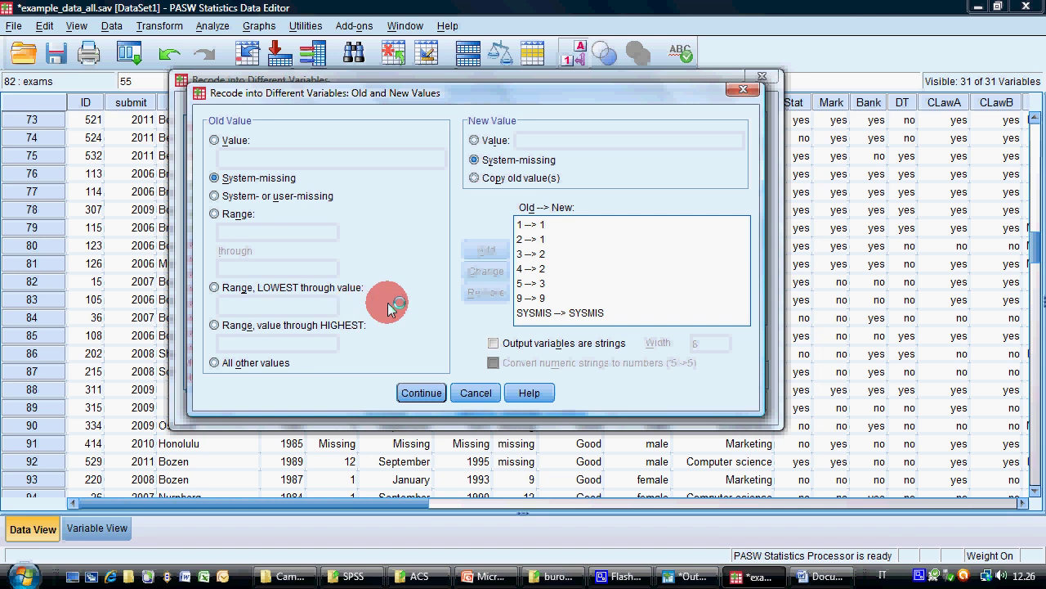
Step: Remove the system-missing mapping and the mapping of old value 9 from the recode list
click(536, 312)
click(487, 289)
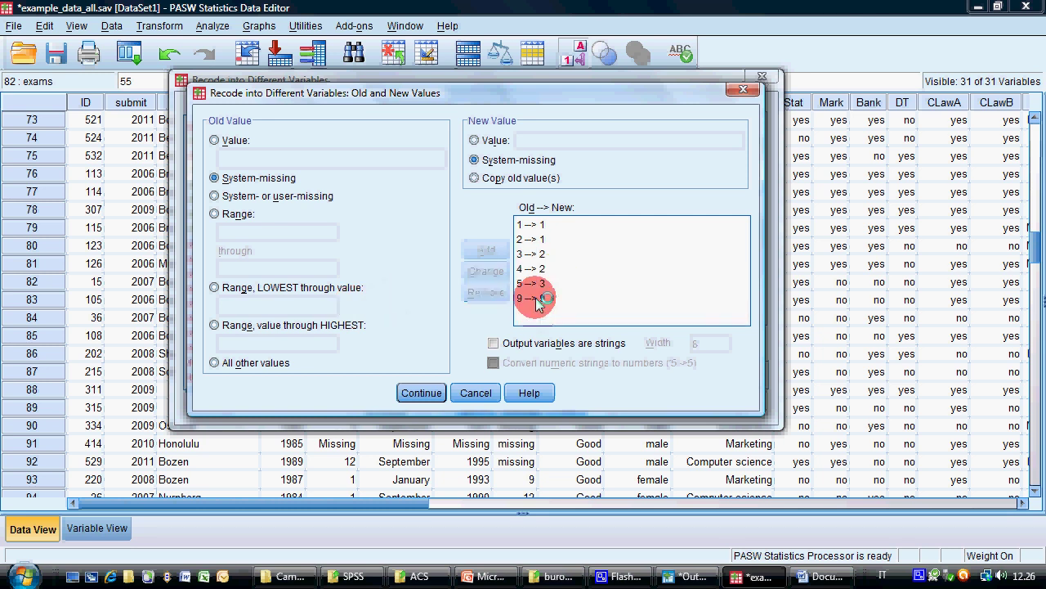
click(537, 297)
click(487, 294)
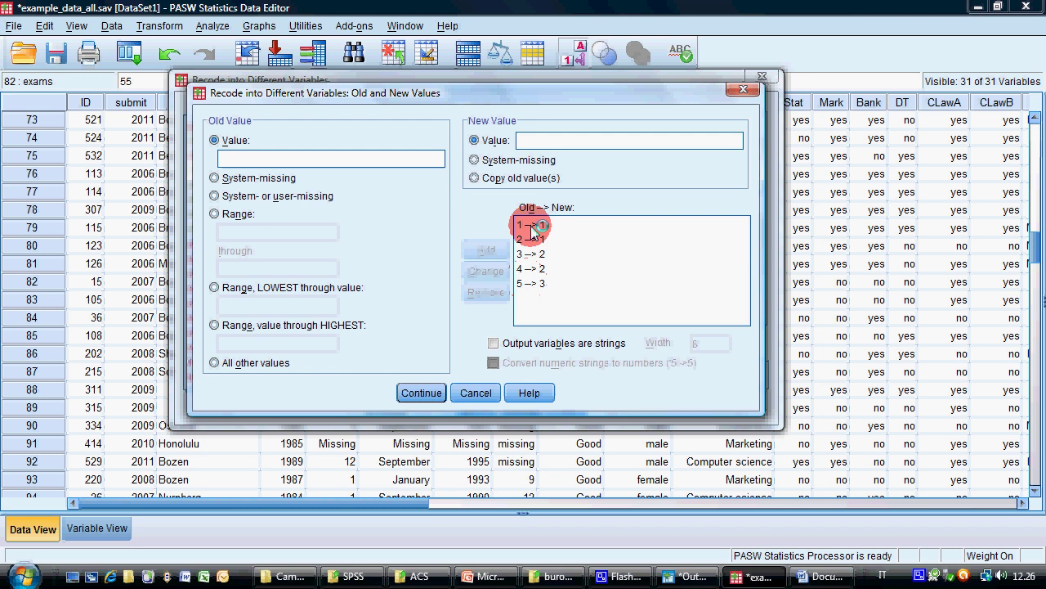
click(537, 239)
click(538, 253)
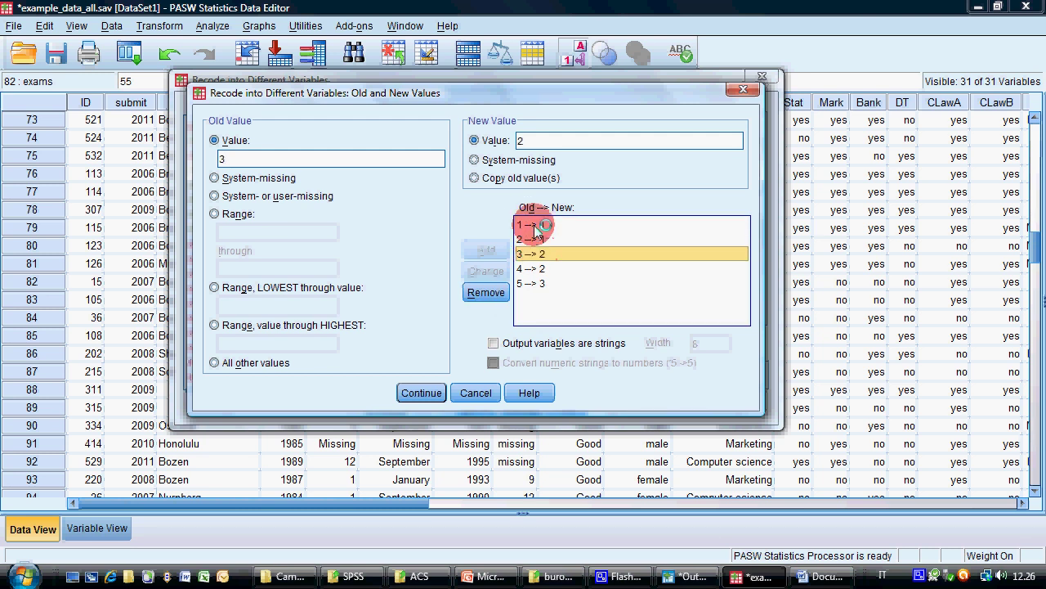
click(534, 224)
click(534, 240)
click(533, 254)
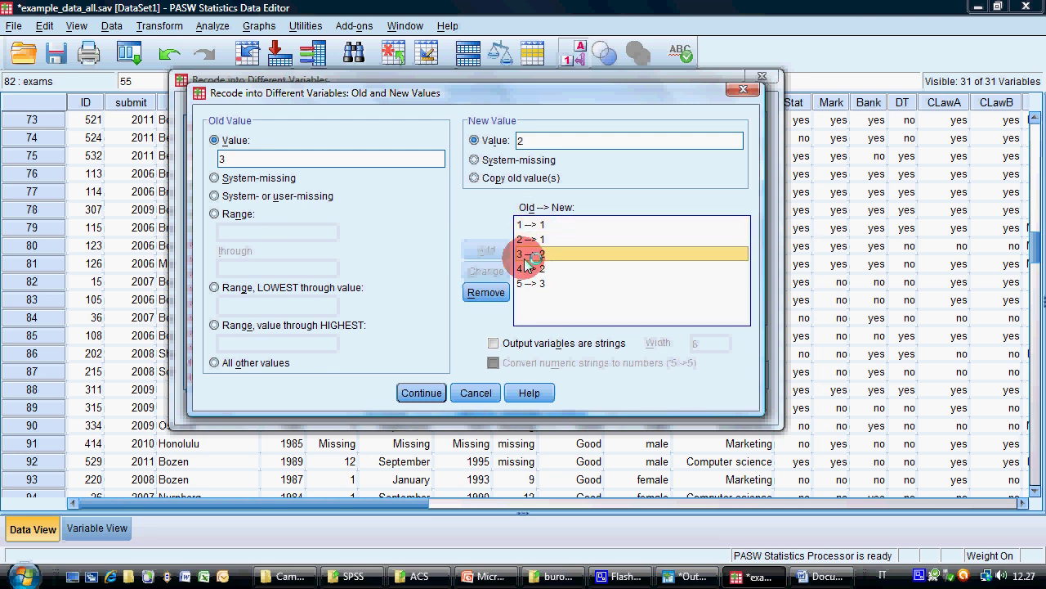
Step: Remove all the single-value mappings for old values 1 through 5 so the recode list is empty
click(531, 228)
click(485, 292)
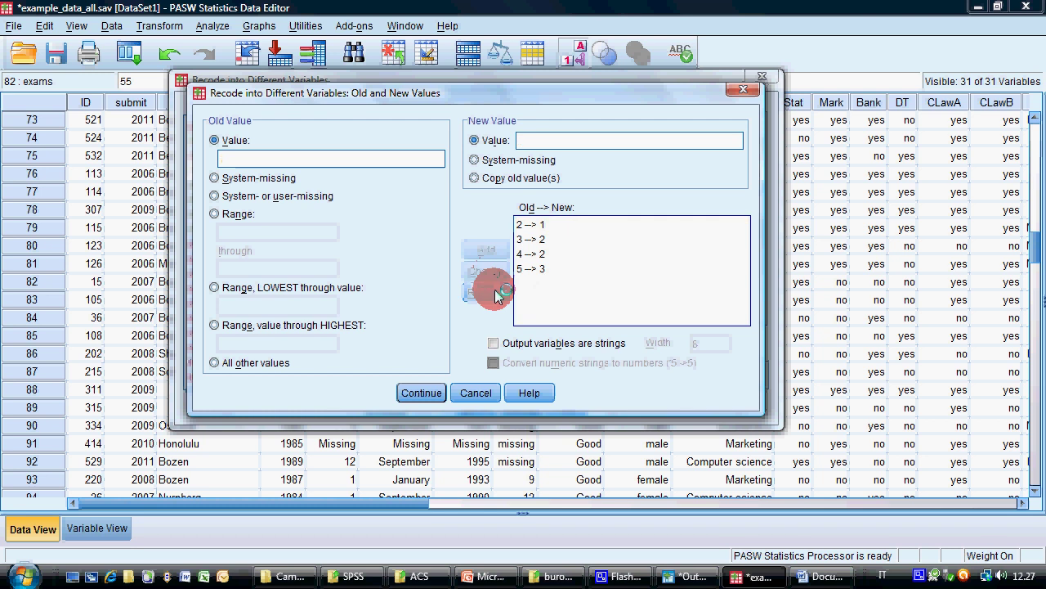
click(530, 256)
click(485, 292)
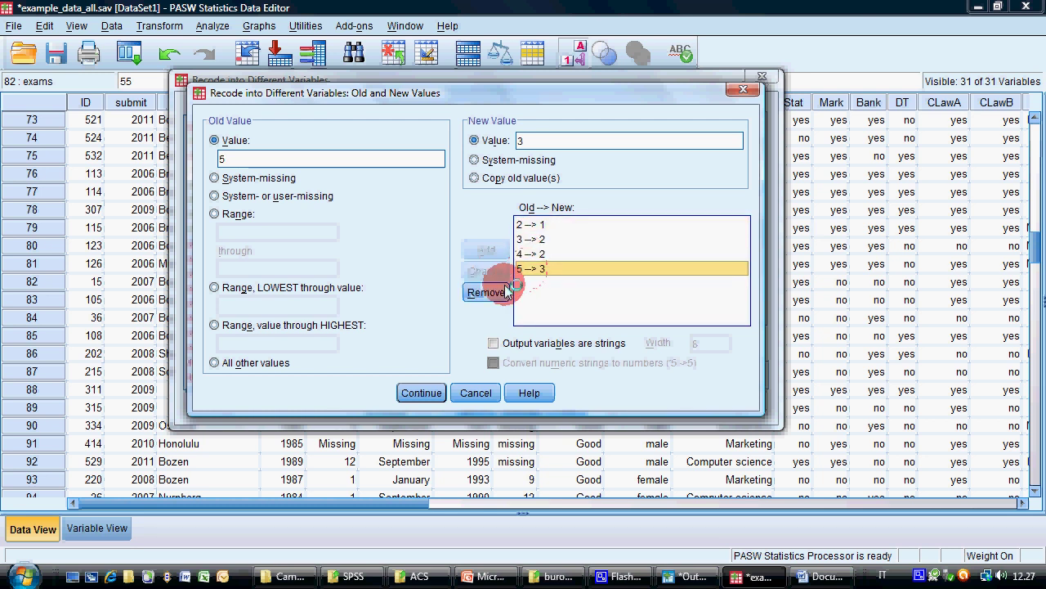
click(519, 255)
click(486, 292)
click(539, 244)
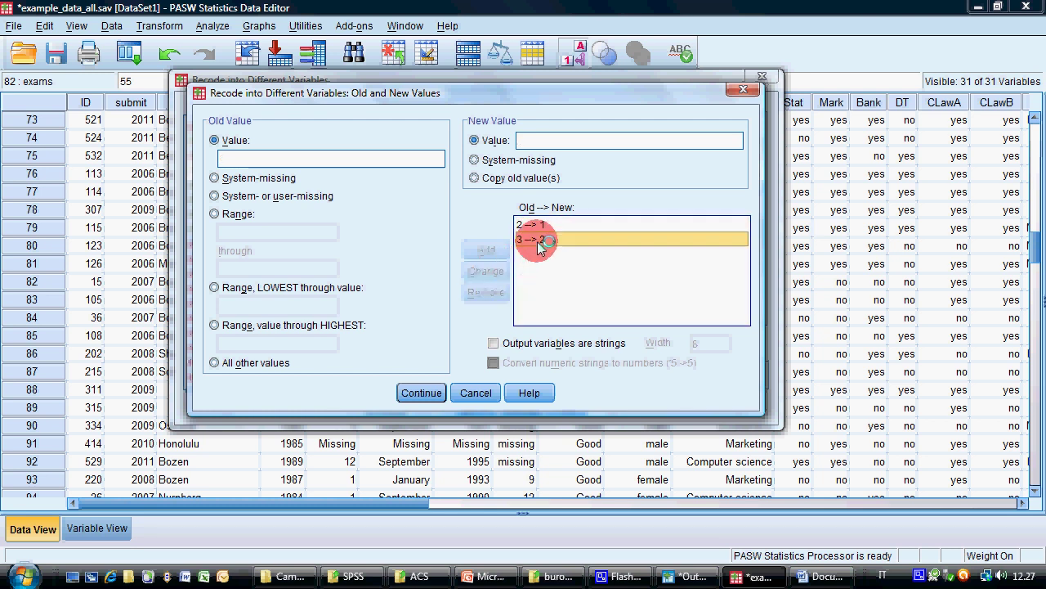
click(485, 292)
click(534, 226)
click(486, 292)
Step: Add a range mapping that recodes old values 1 through 2 to new value 1
click(245, 184)
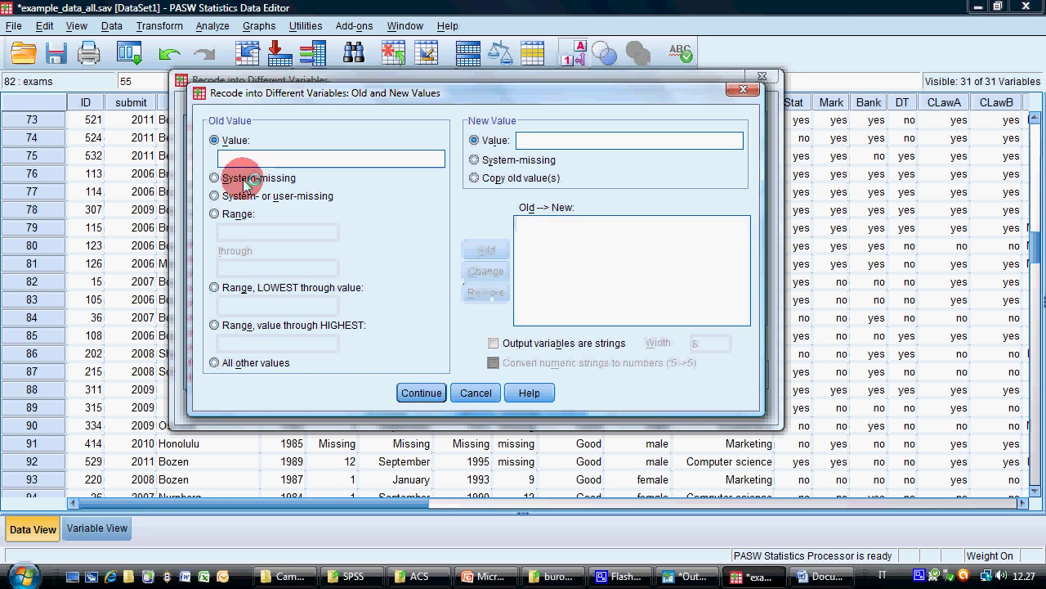
click(235, 214)
text(1)
click(260, 268)
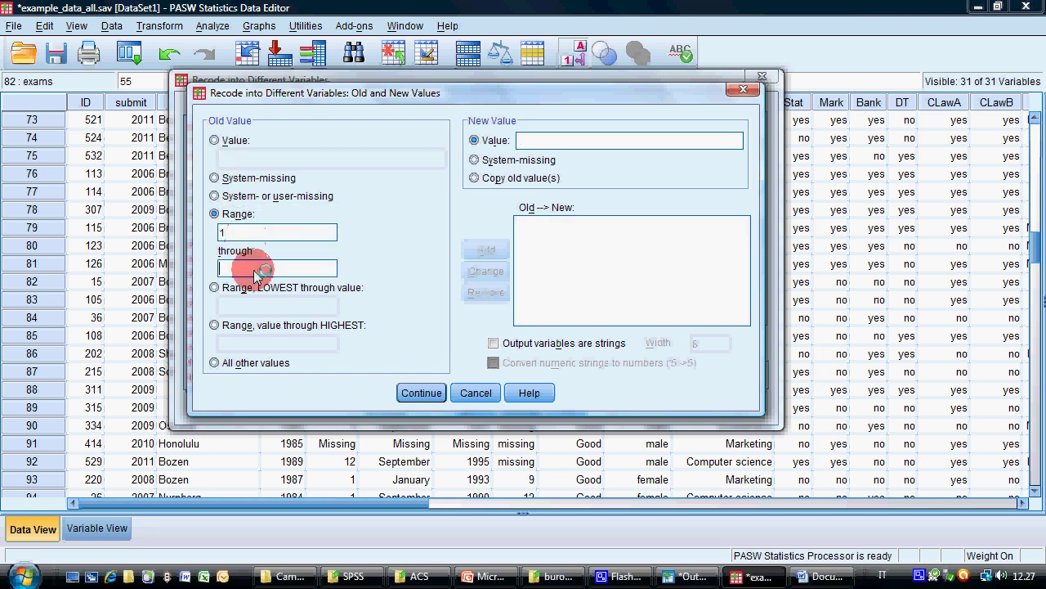
text(2)
click(533, 144)
text(1)
click(481, 250)
Step: Add a range mapping that recodes old values 3 through 4 to new value 2
click(296, 233)
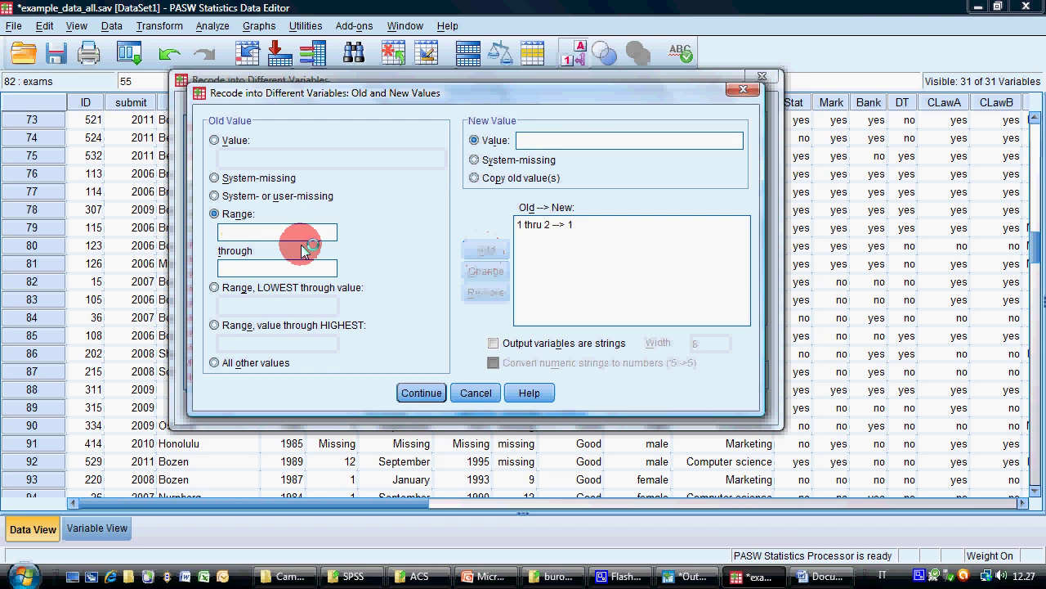
text(3)
click(276, 266)
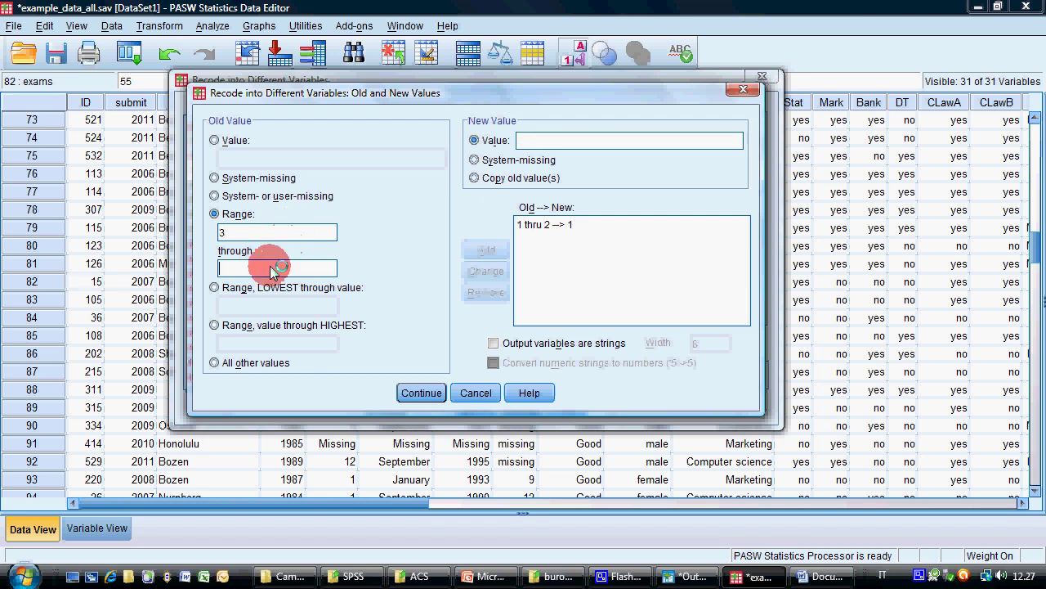
text(4)
click(520, 139)
text(2)
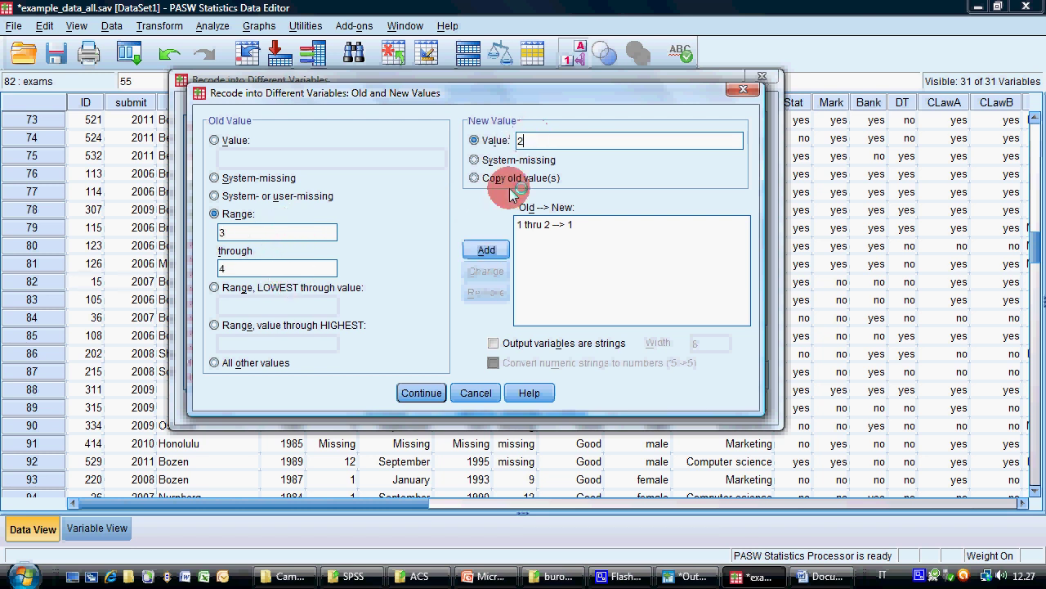
click(484, 248)
Step: Add a single-value mapping that recodes old value 5 to new value 3
click(229, 143)
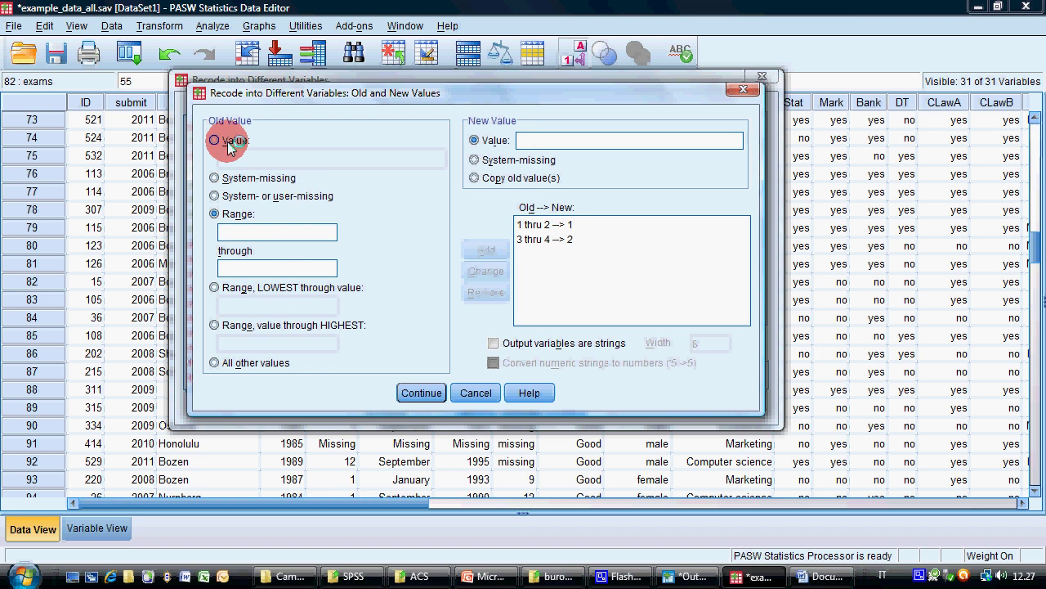
text(5)
click(568, 140)
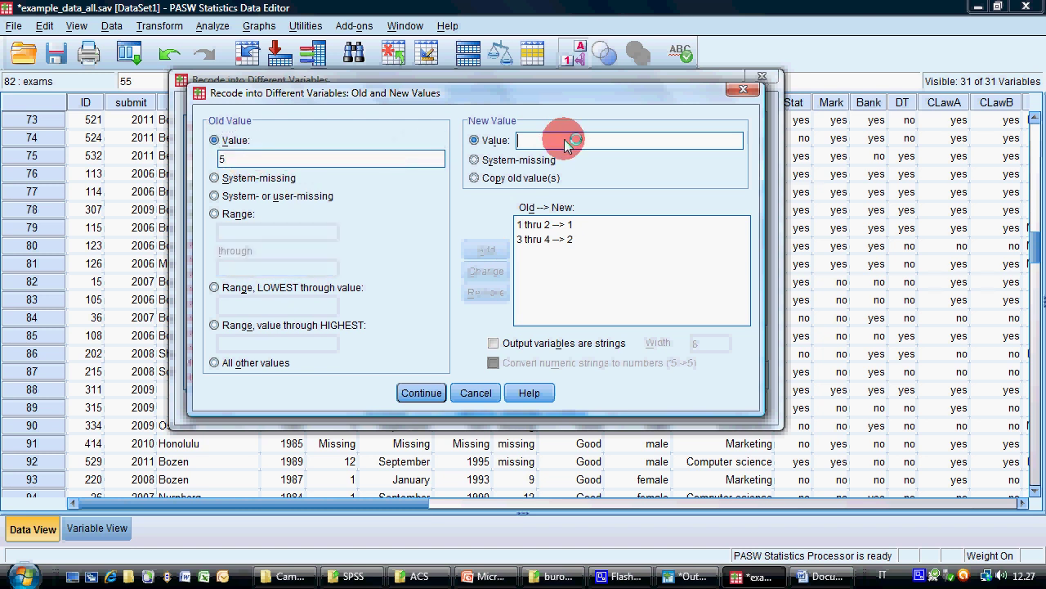
text(3)
click(486, 249)
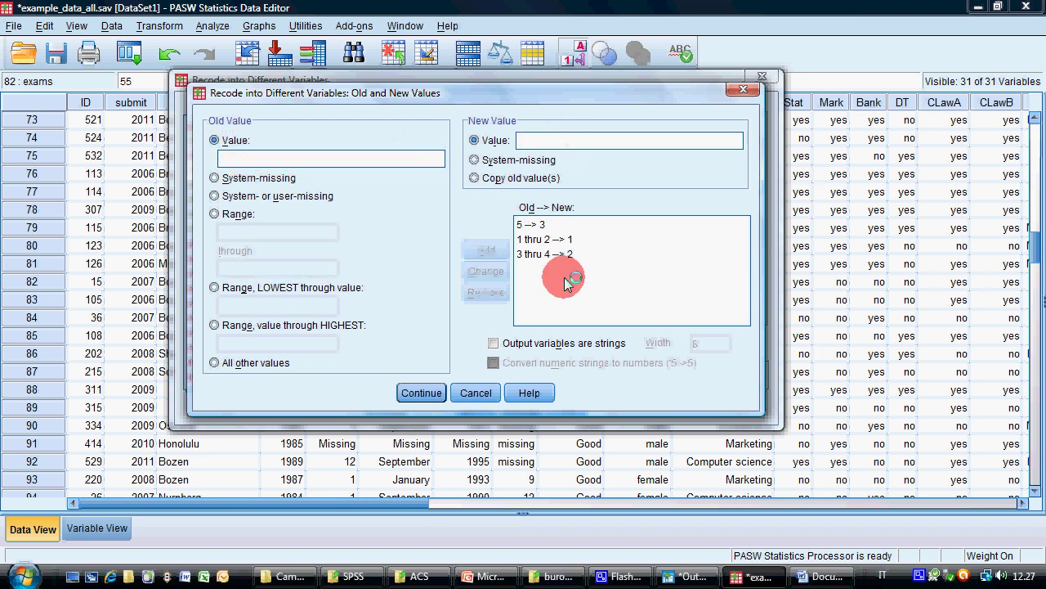
Step: Accept the old-to-new mappings, run the recode of univ_gr into grade2, and check its log in the output
click(539, 237)
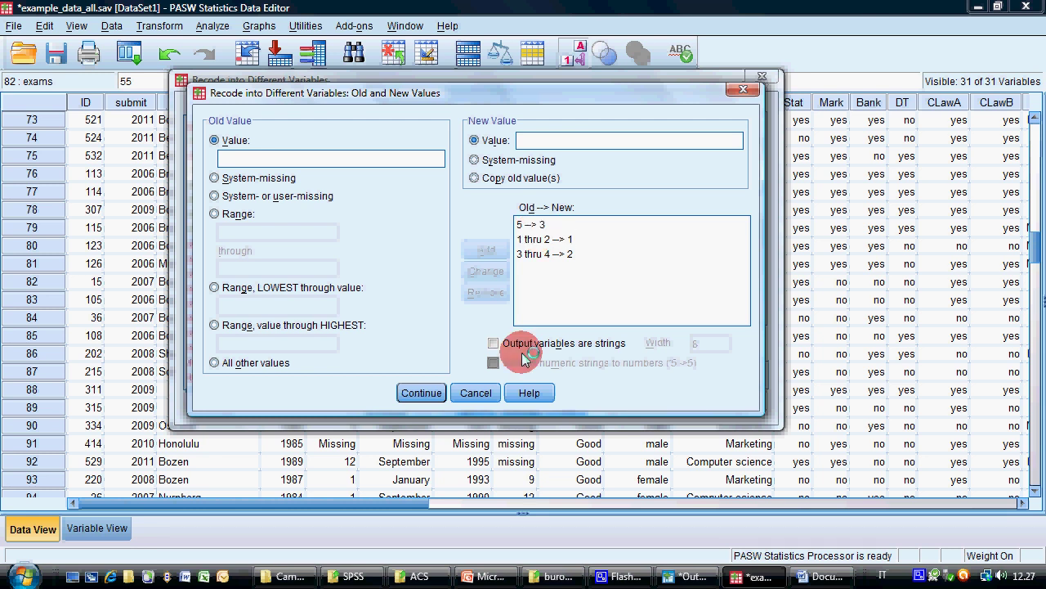
click(428, 395)
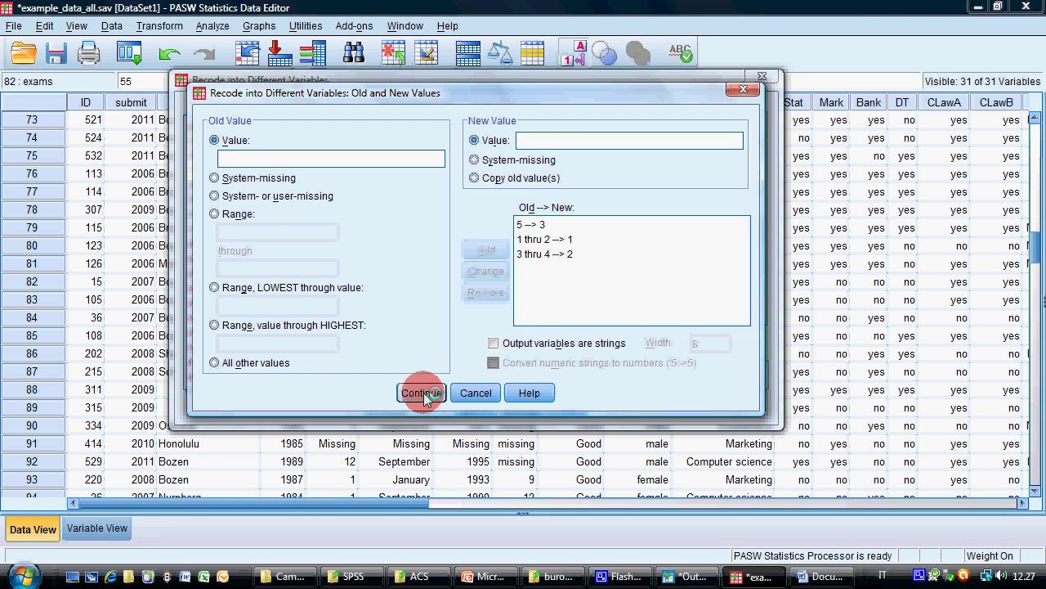
click(397, 405)
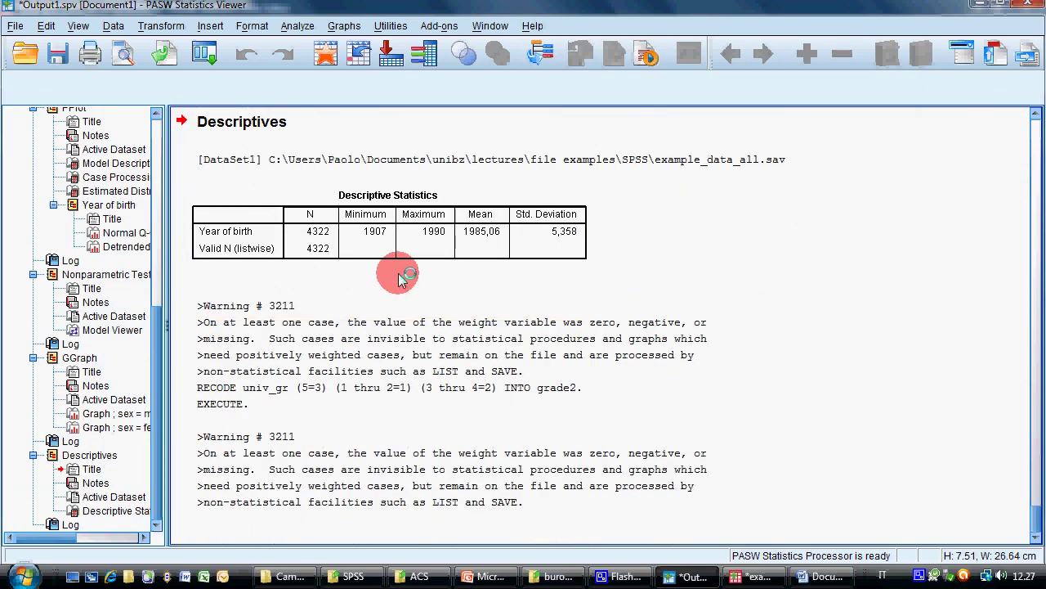
click(105, 523)
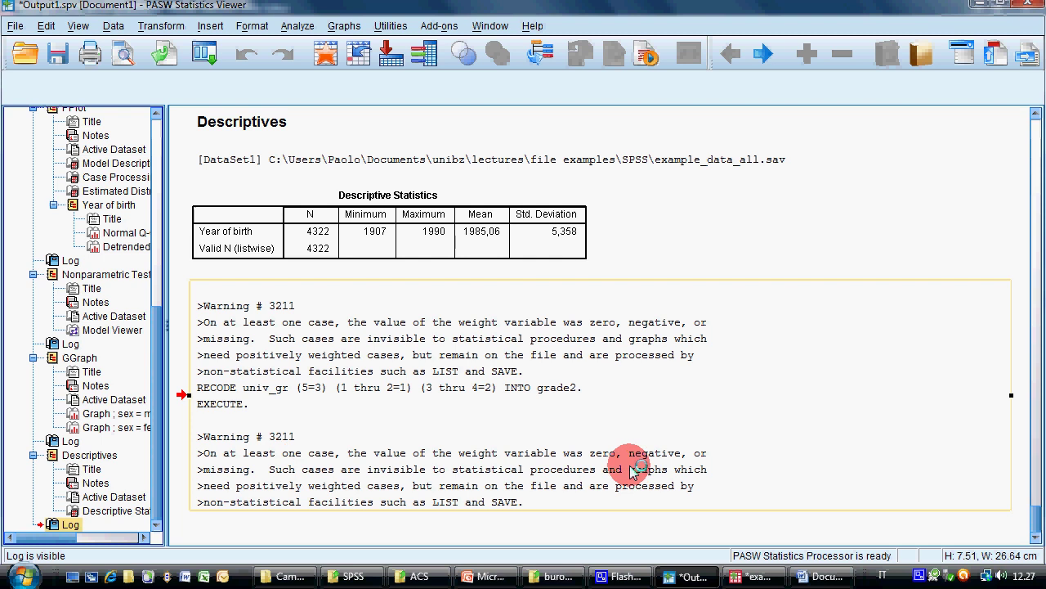
Step: Return to the Data Editor and turn off case weighting for the dataset
click(747, 576)
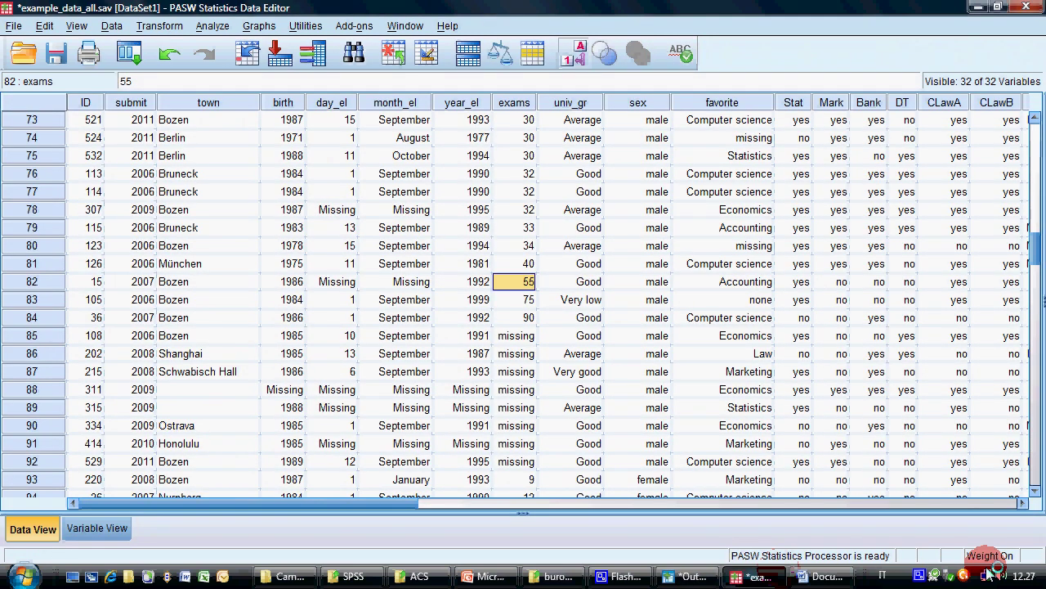
click(122, 25)
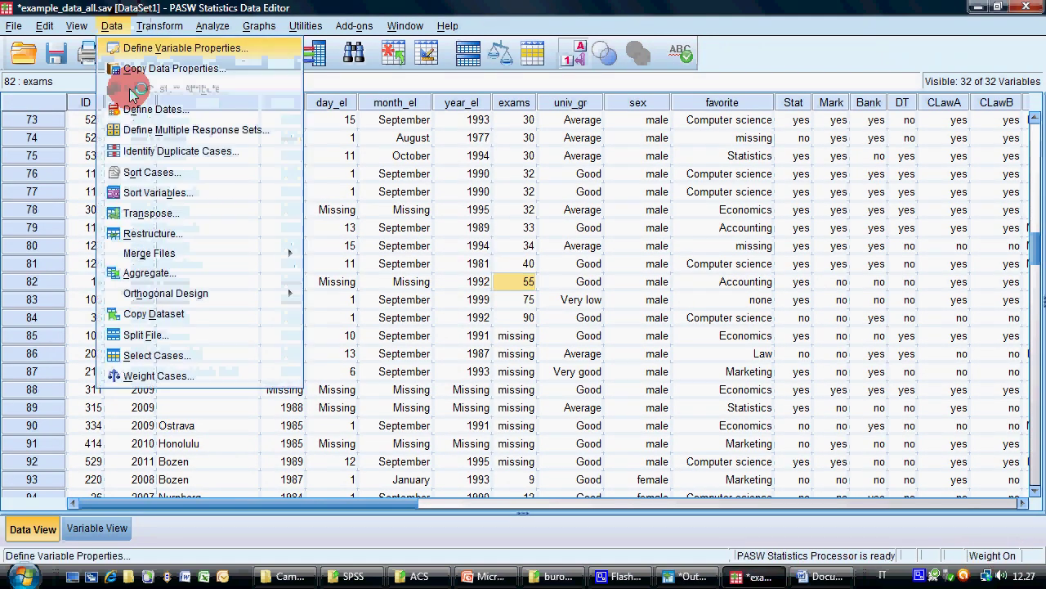
click(158, 375)
click(505, 167)
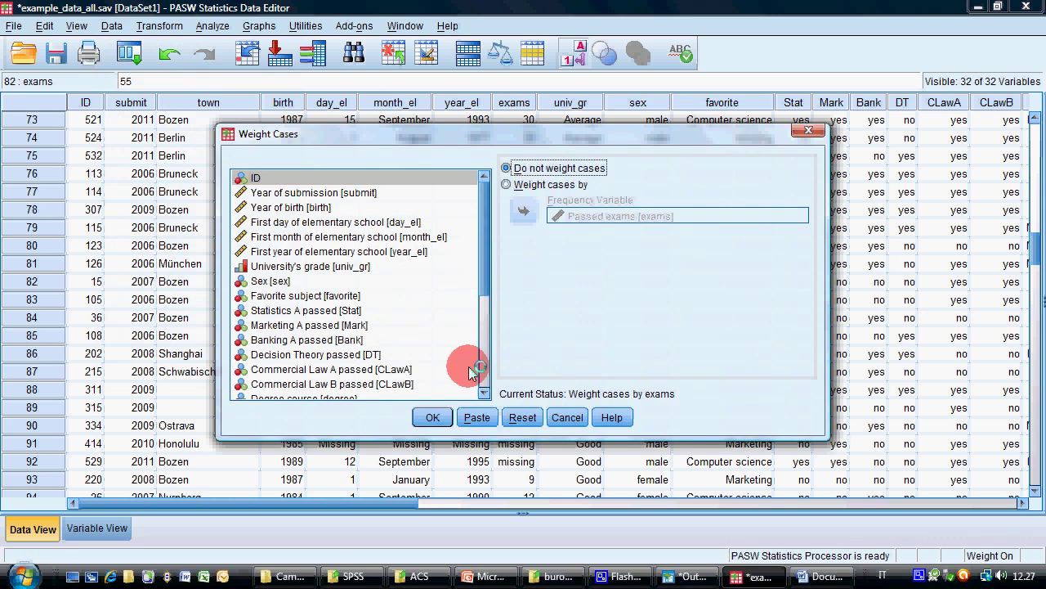
click(433, 417)
Step: Run the recode of univ_gr into grade2 again with the same mappings
click(171, 25)
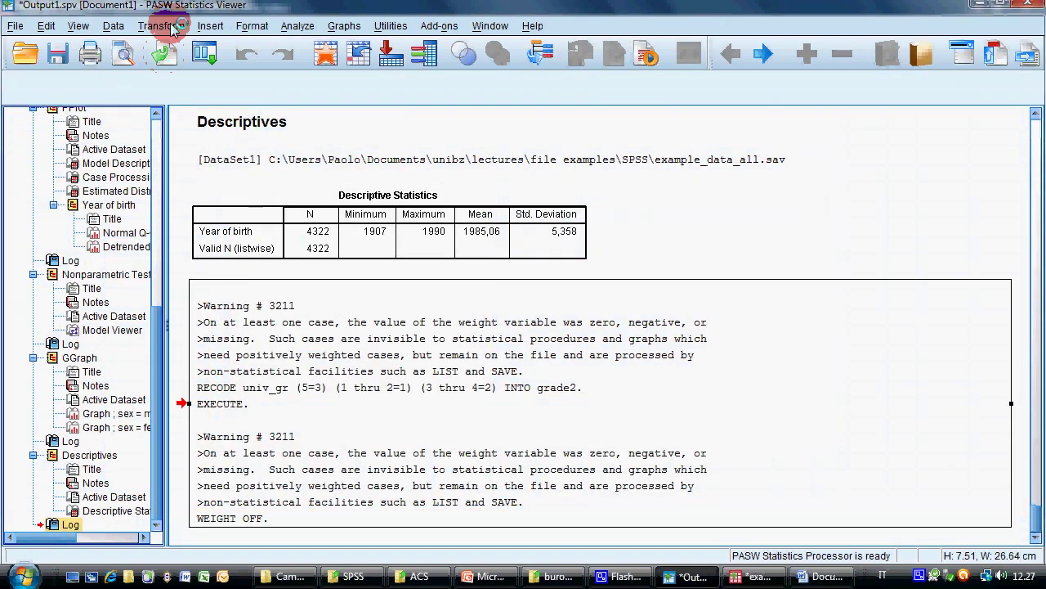
click(216, 130)
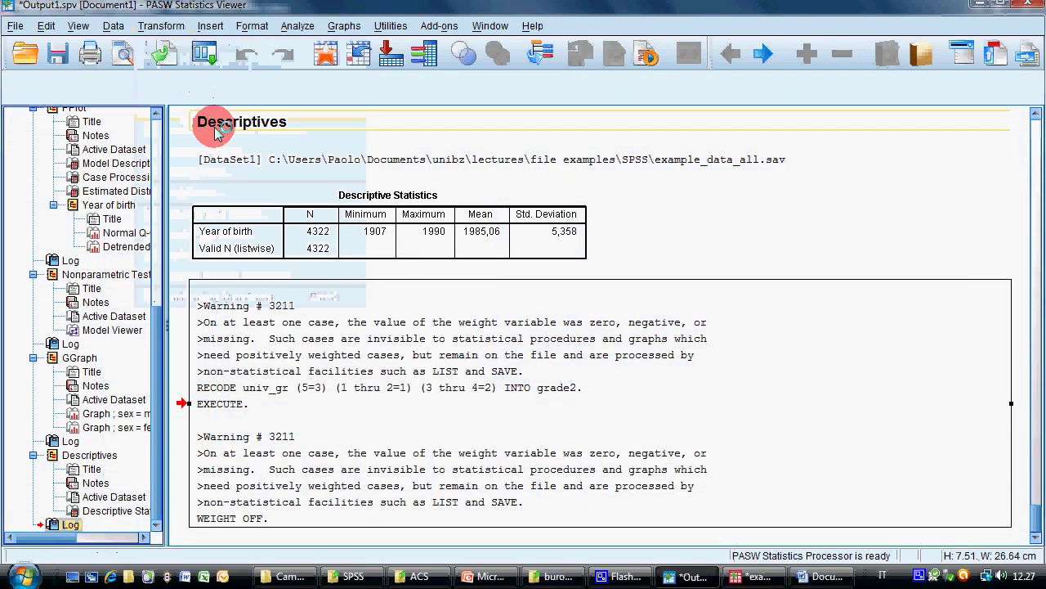
click(433, 439)
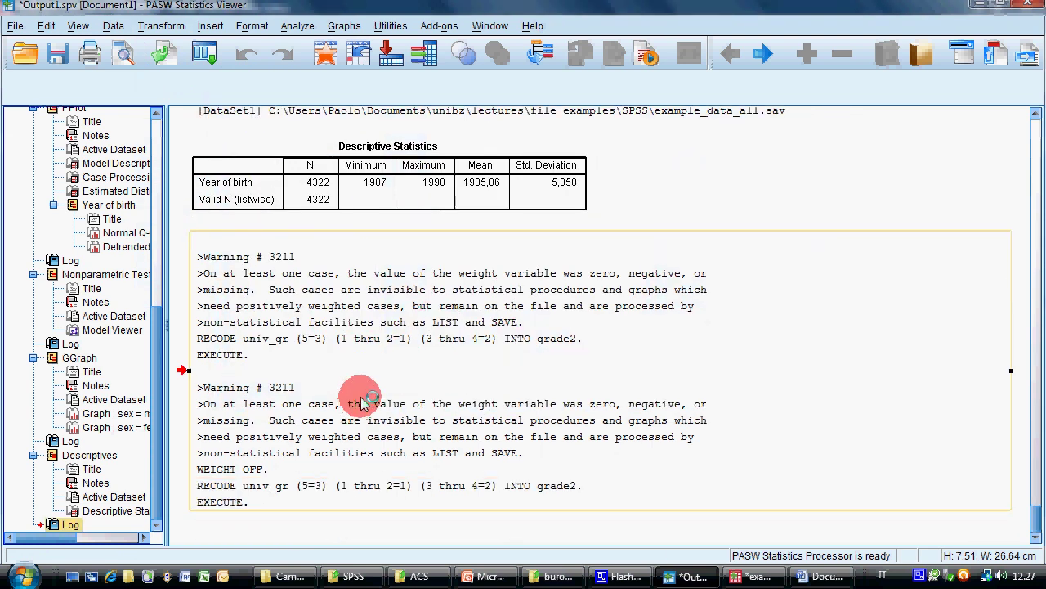
Step: Examine the grade2 column in the Data Editor, and review the three category codes and opinion labels in the Word document
click(754, 576)
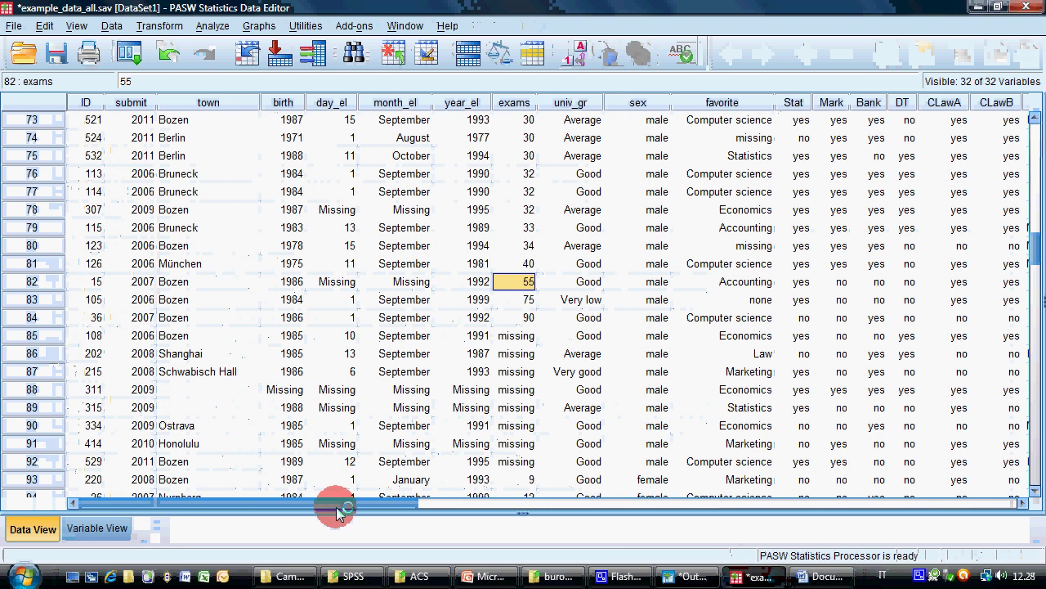
drag(363, 500, 888, 504)
scroll(561, 167, down, 5)
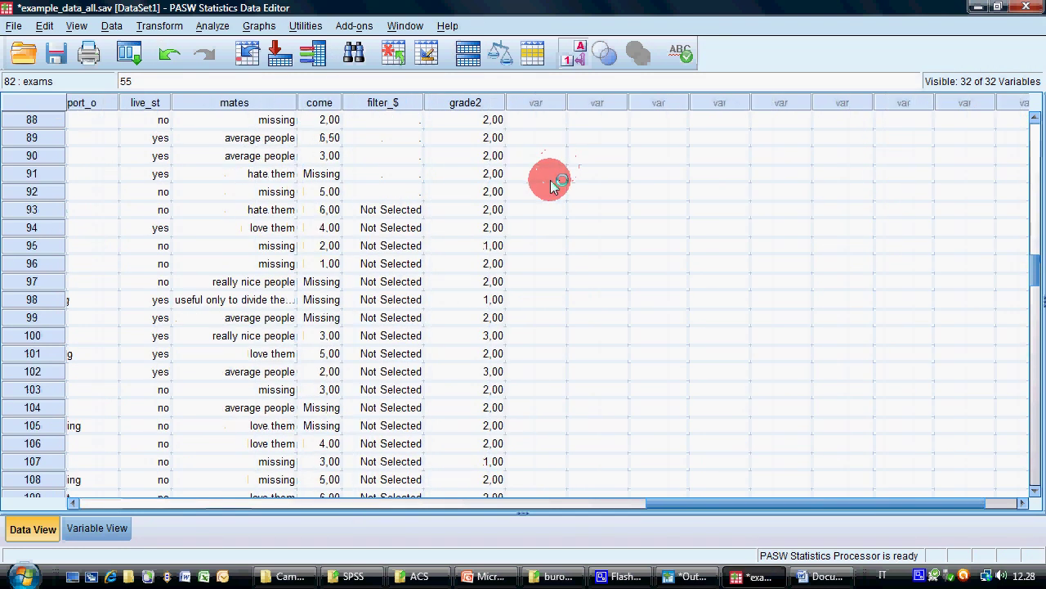
scroll(549, 183, down, 4)
scroll(549, 183, up, 9)
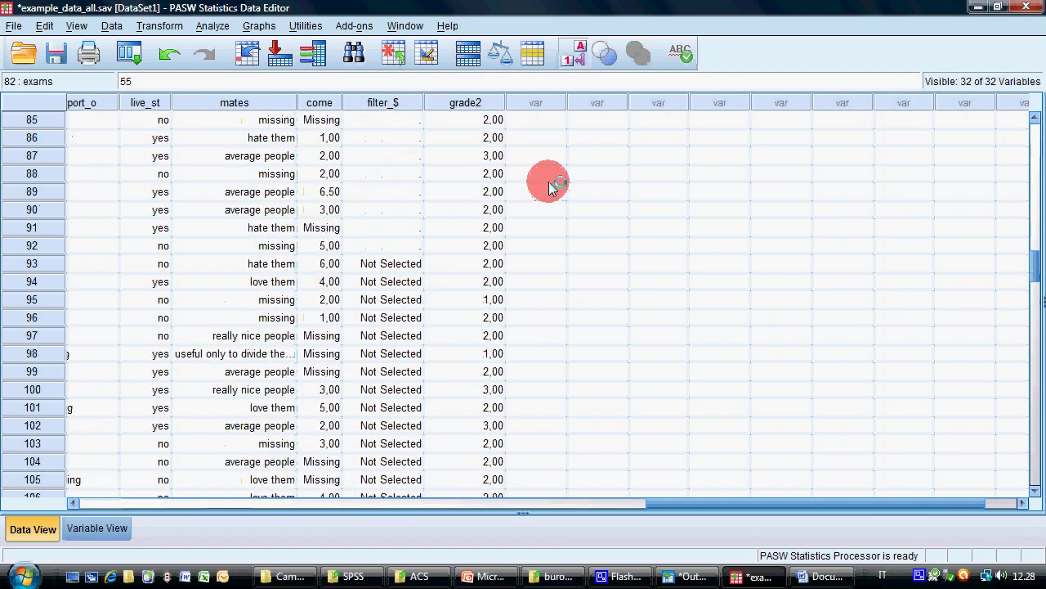
click(821, 576)
drag(344, 321, 451, 339)
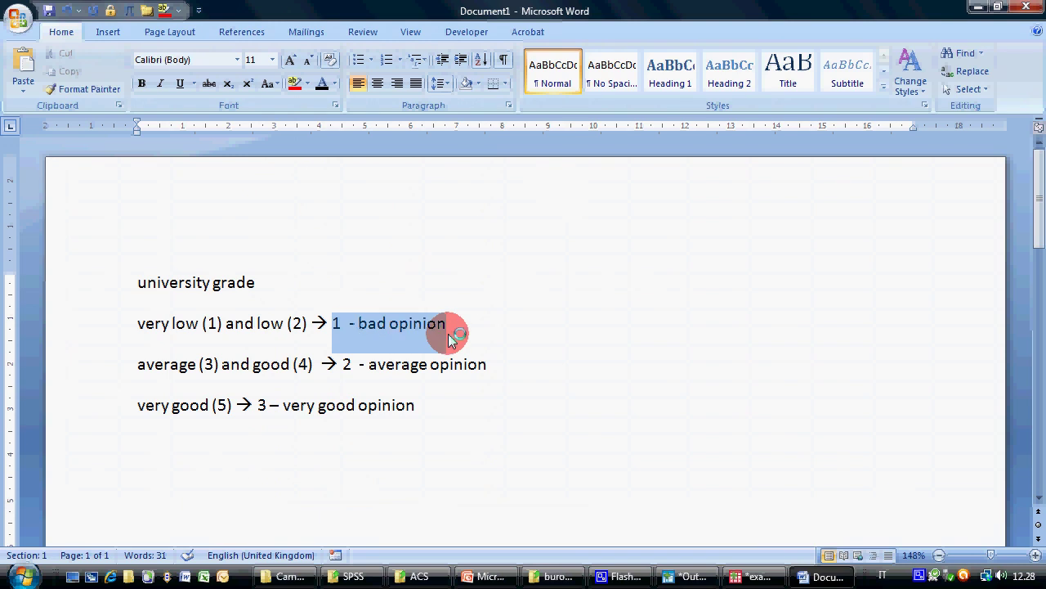
drag(344, 365, 498, 368)
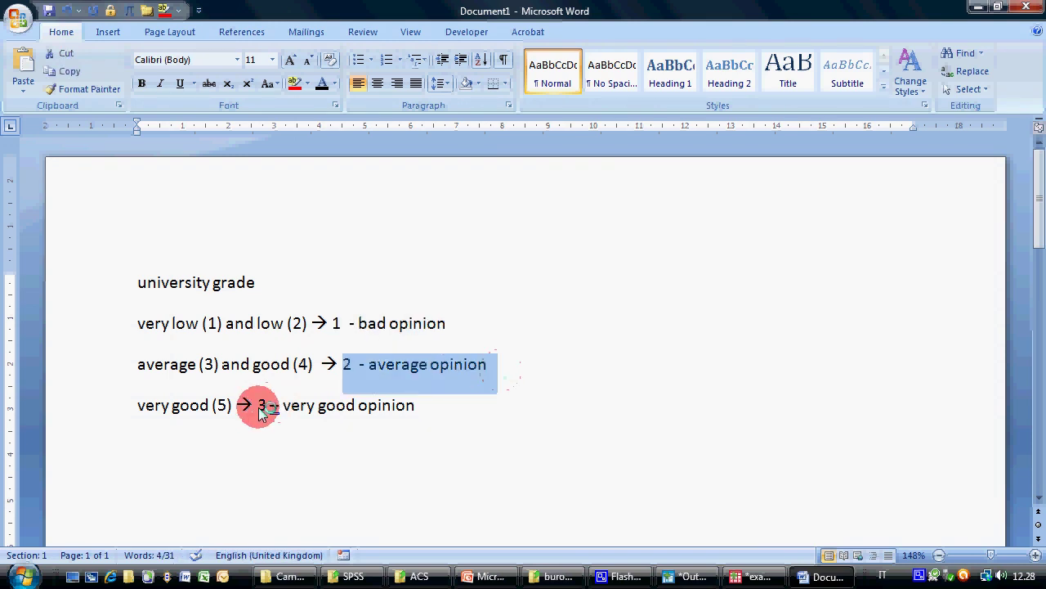
drag(260, 412, 417, 408)
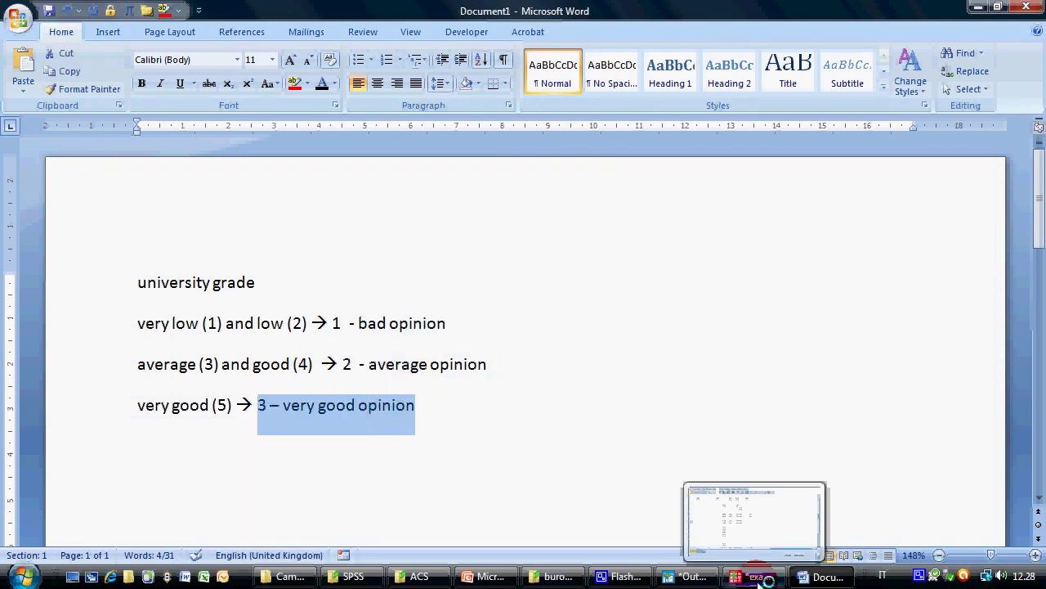
Step: Switch to the Data Editor's variable definitions and set the measurement level of grade2 to Ordinal
click(761, 580)
click(127, 527)
scroll(303, 462, down, 2)
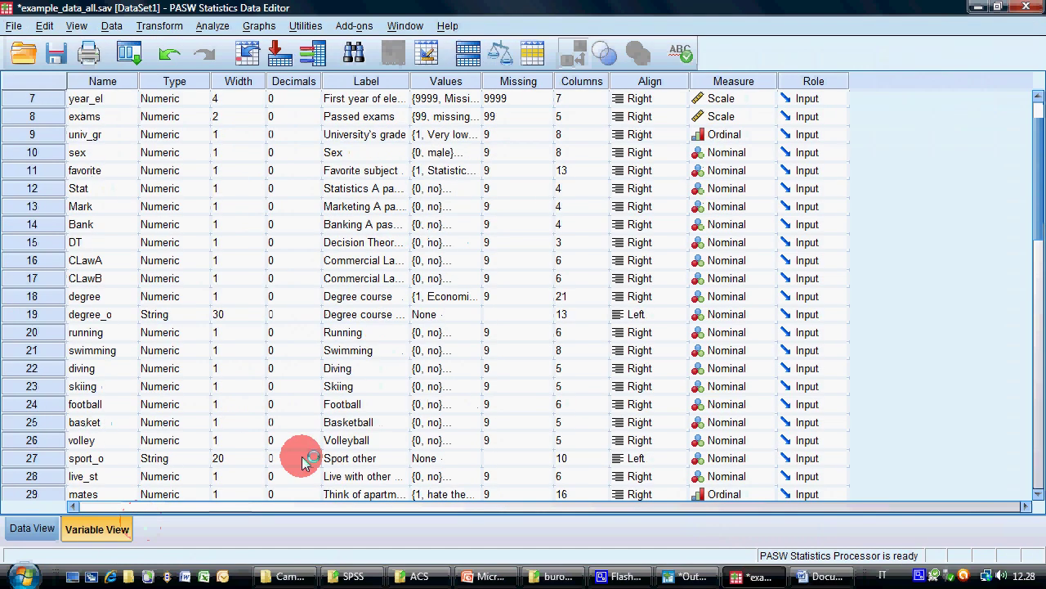
scroll(302, 462, down, 4)
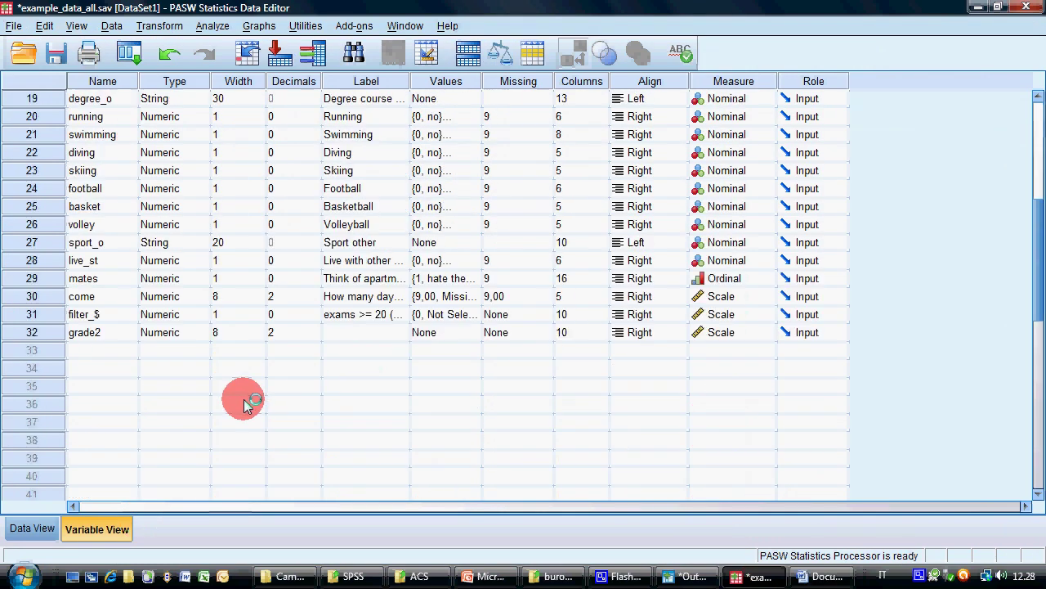
click(721, 335)
click(738, 366)
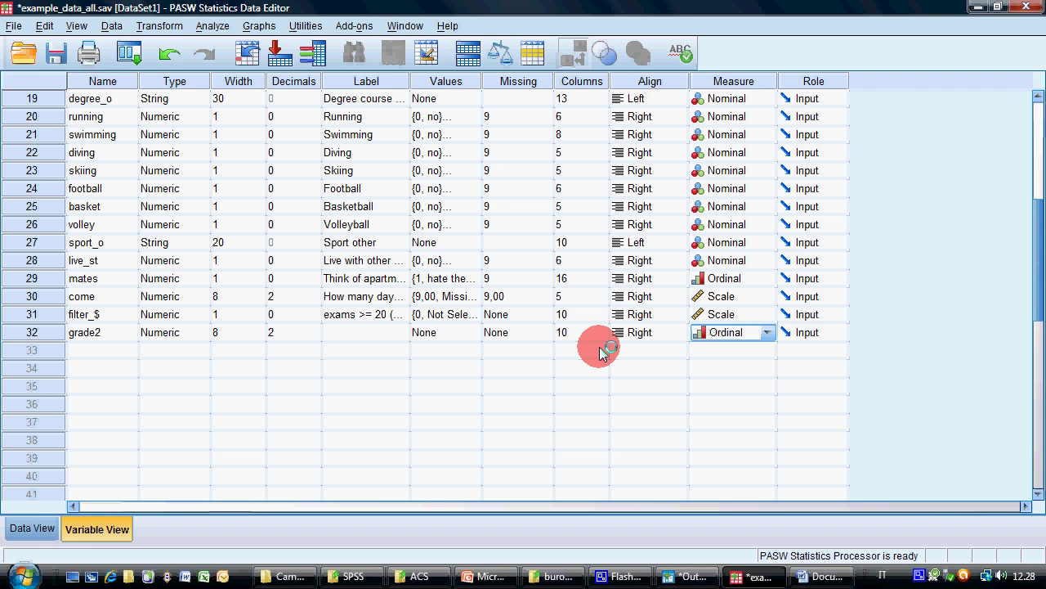
Step: Add the value label "bad opinion" for value 1 of grade2
click(477, 337)
text(21)
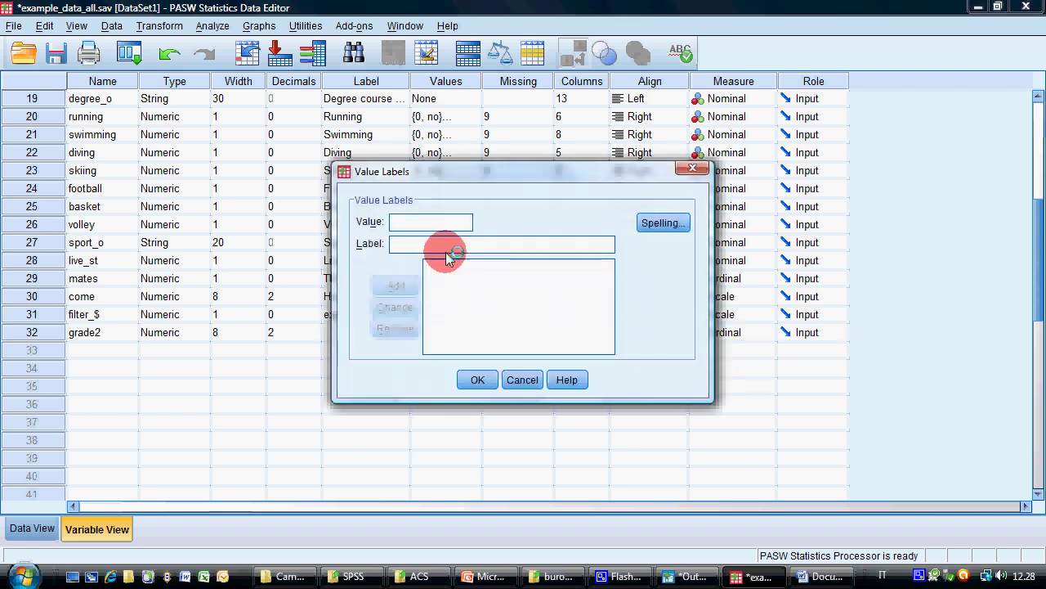
drag(409, 222, 362, 221)
text(1)
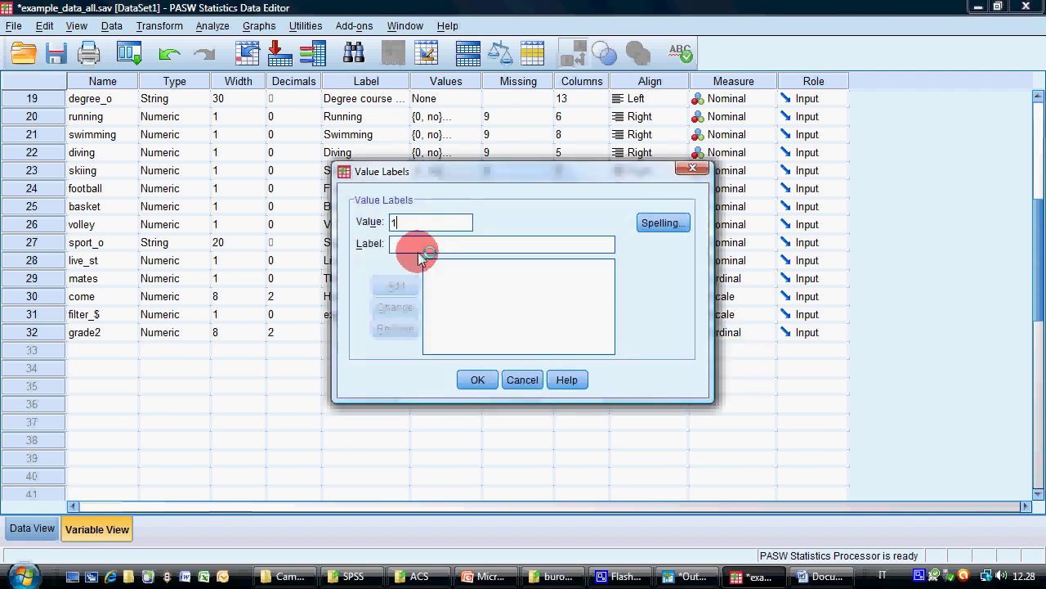
click(425, 245)
text(bad op)
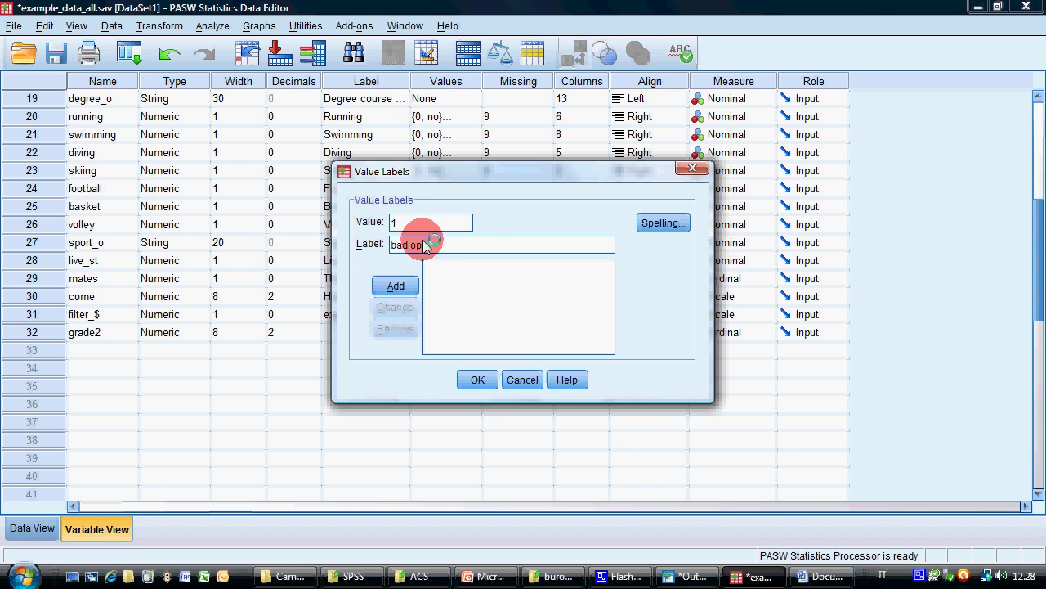
text(inion)
key(Return)
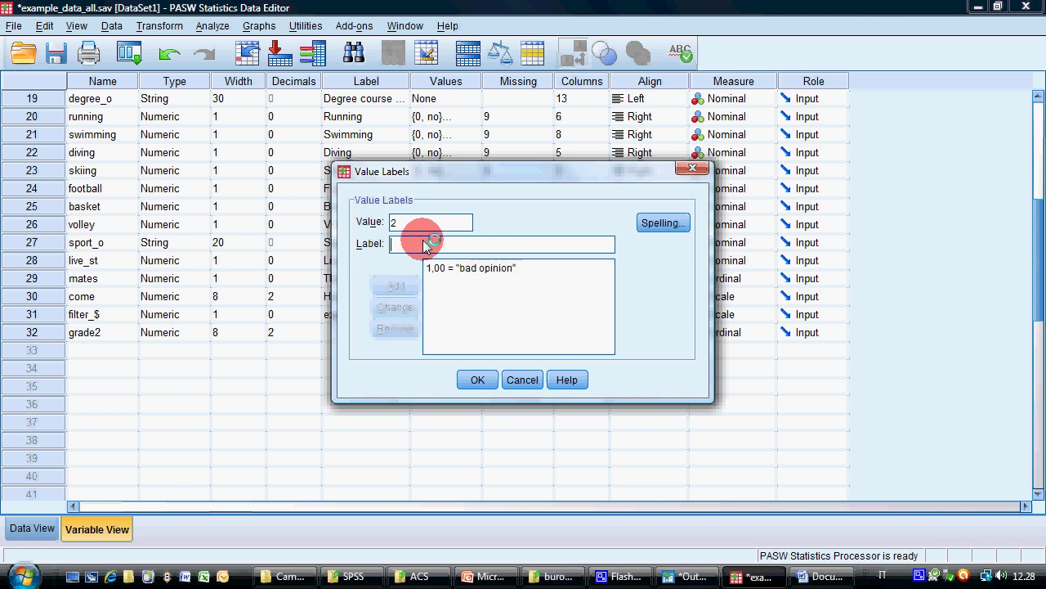
Step: Add the value label "average opinion" for value 2 of grade2
text(averag)
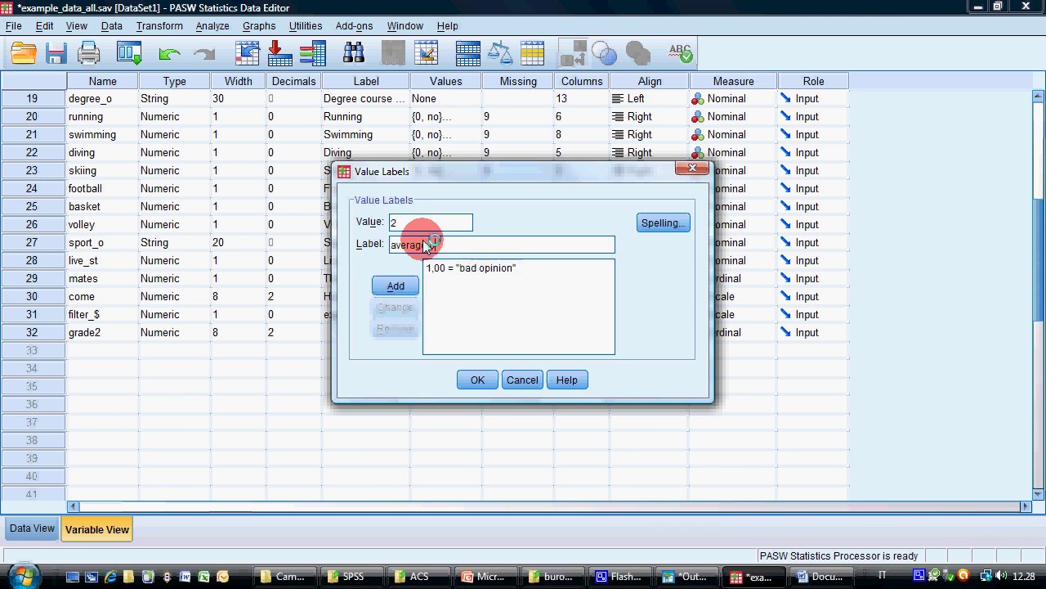
text(e opinion)
key(Return)
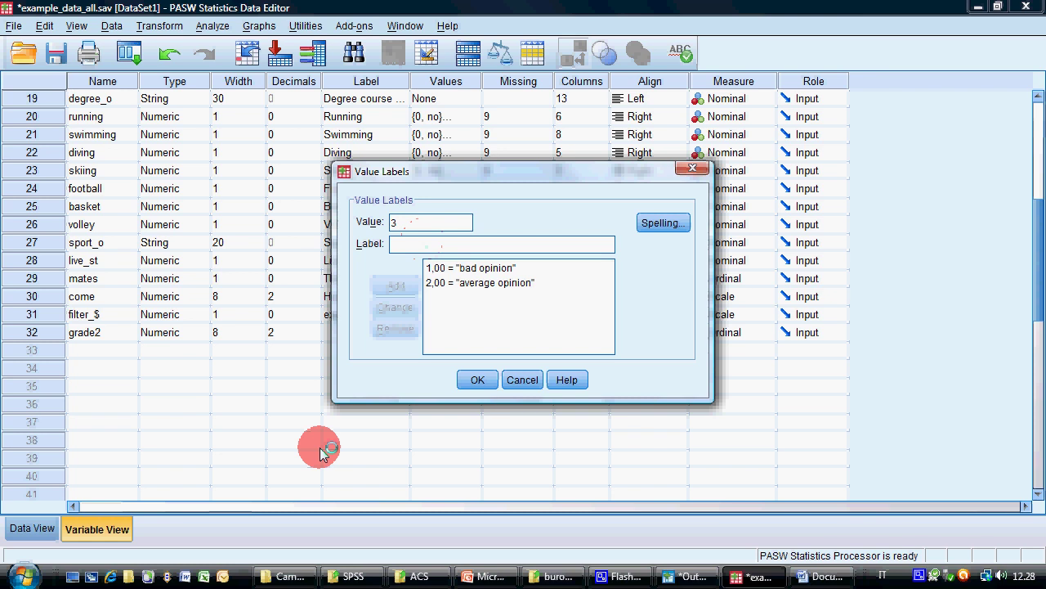
Step: Check the third category in Word, add the value label "very good opinion" for value 3 of grade2, and accept the labels
click(822, 576)
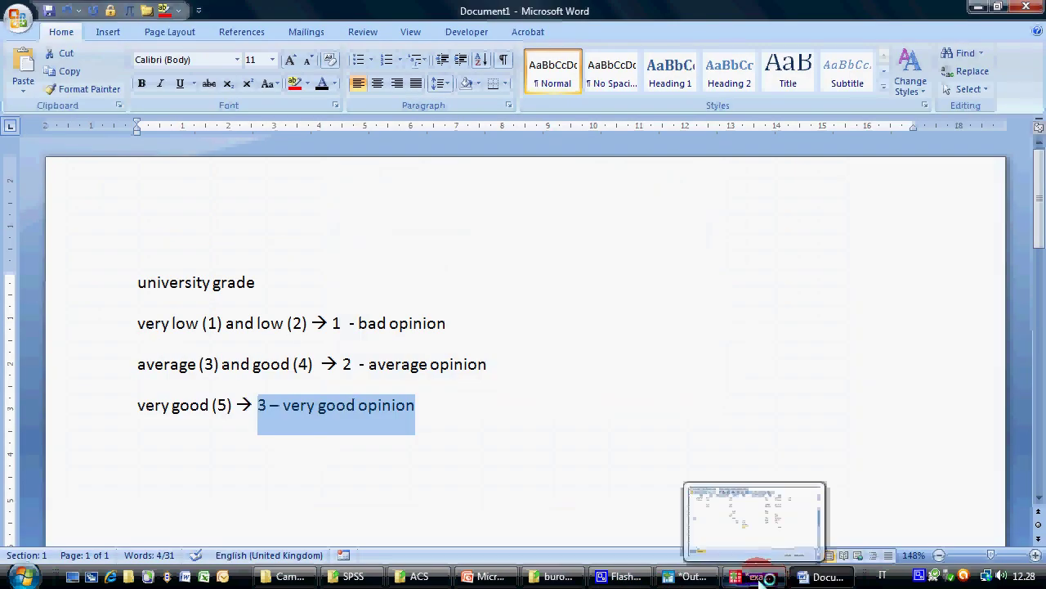
click(757, 576)
click(462, 218)
text(3)
key(Tab)
text(very g)
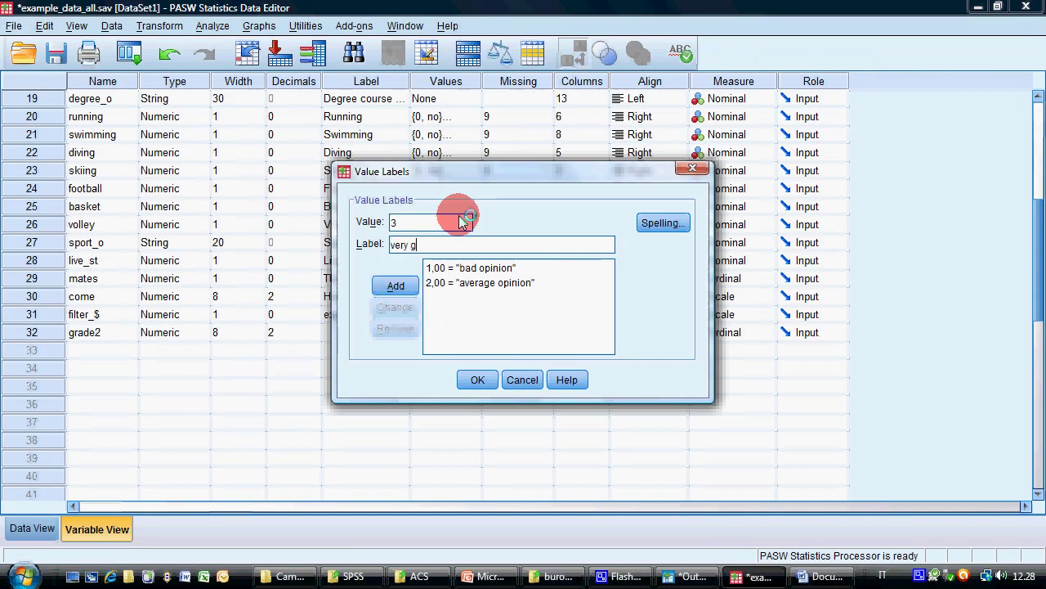
text(ood opinion)
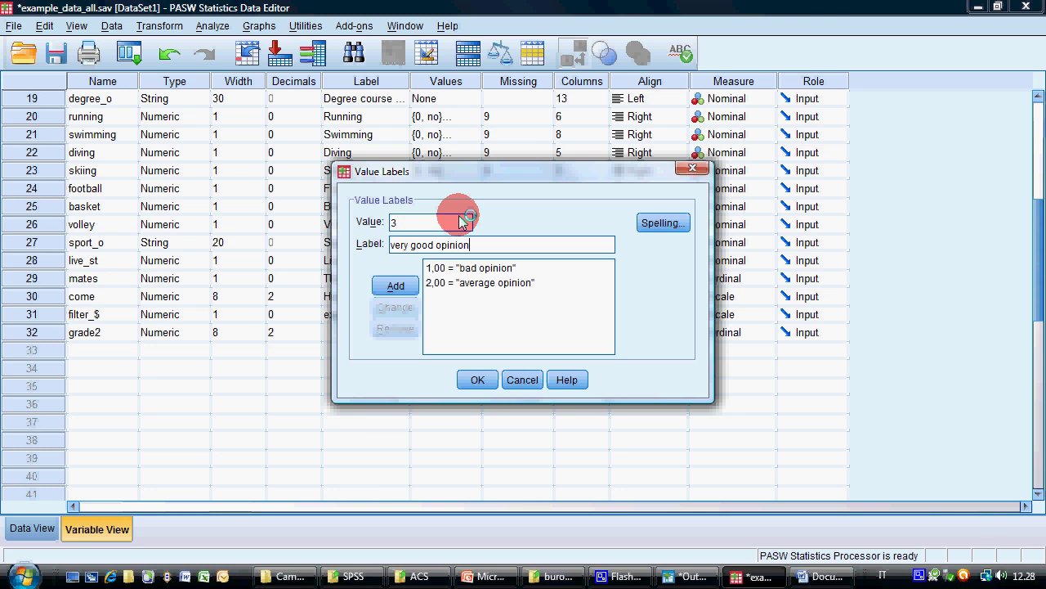
key(Return)
click(477, 379)
Step: Set grade2 to 0 decimals and a width of 1
click(311, 335)
click(313, 337)
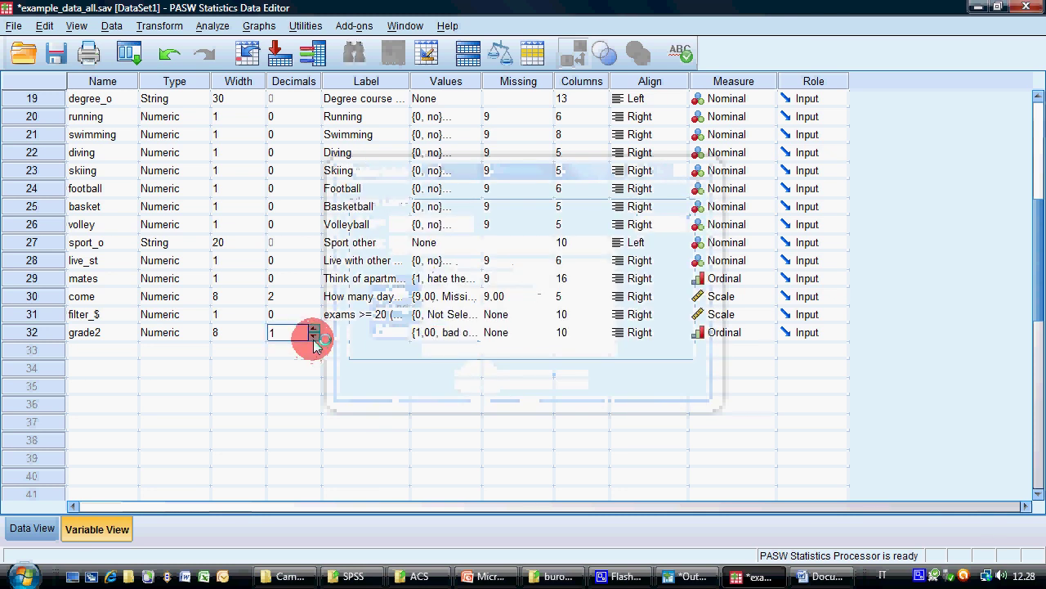
click(260, 340)
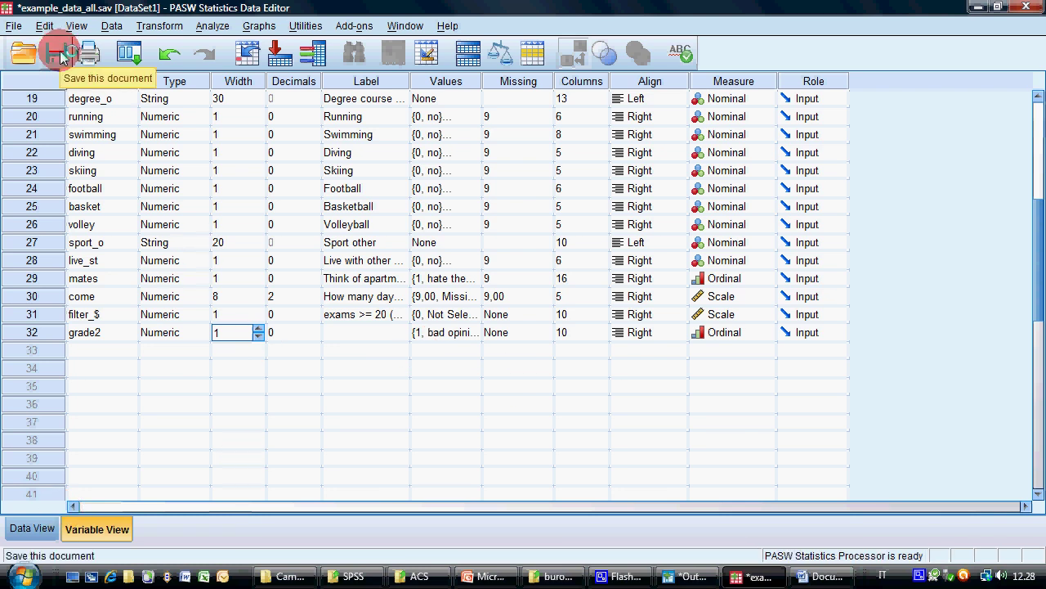
Step: Save the dataset as example_data_all.sav on the Desktop
click(14, 25)
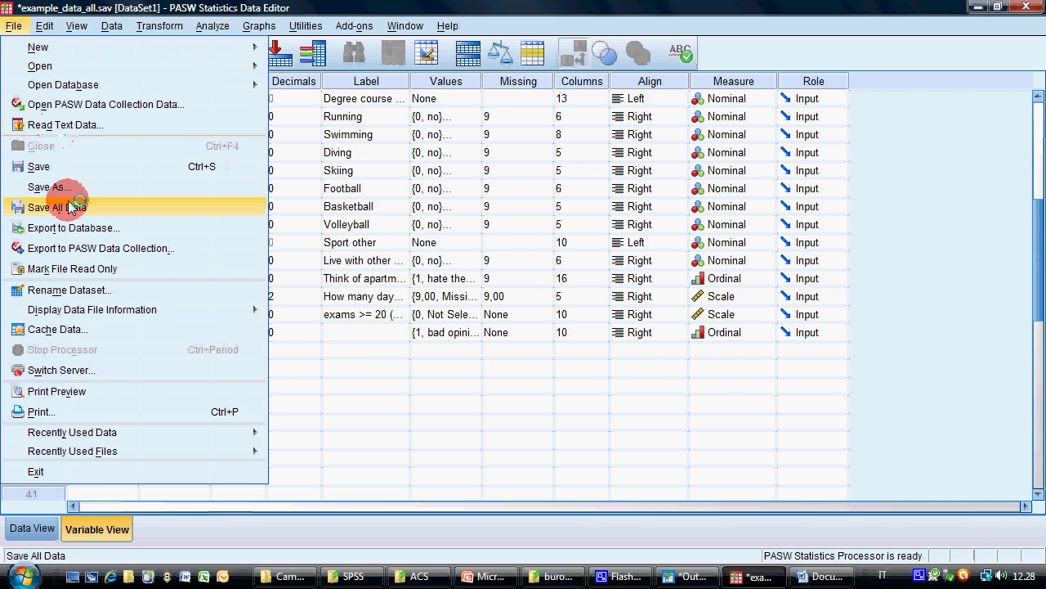
click(50, 188)
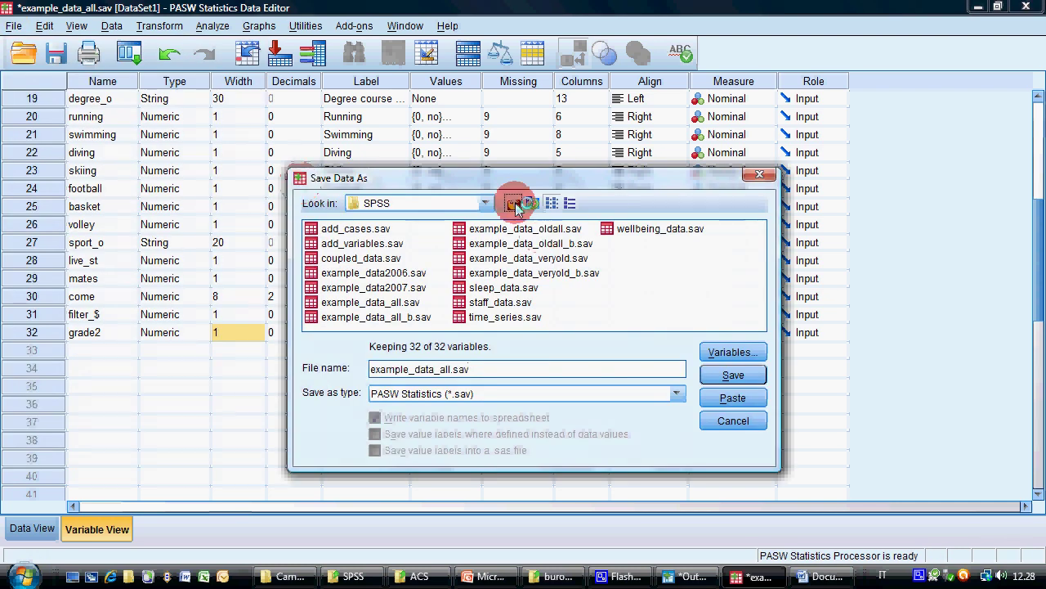
click(514, 204)
click(513, 204)
click(514, 204)
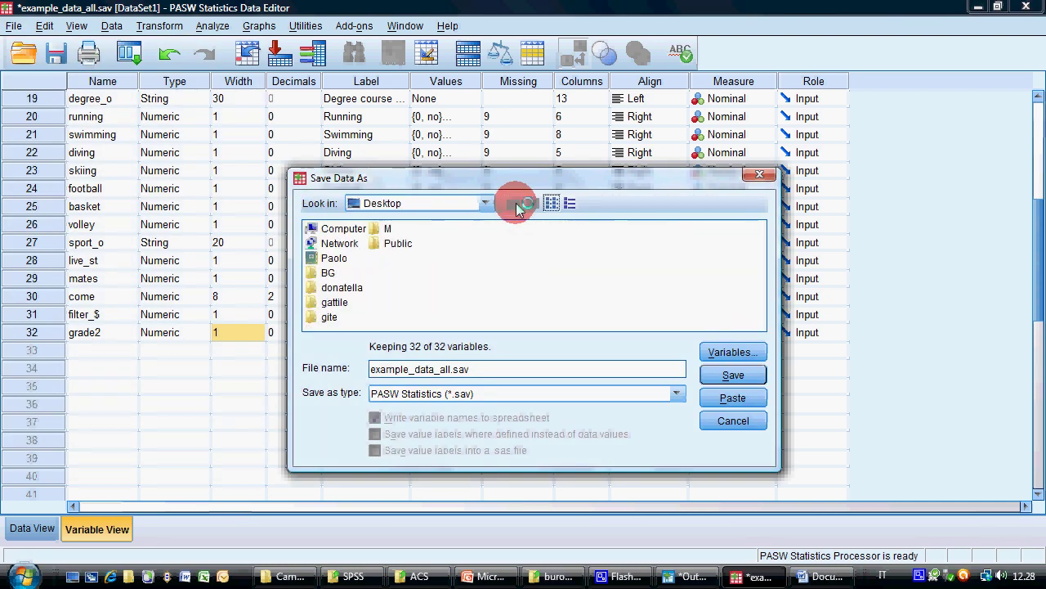
click(711, 373)
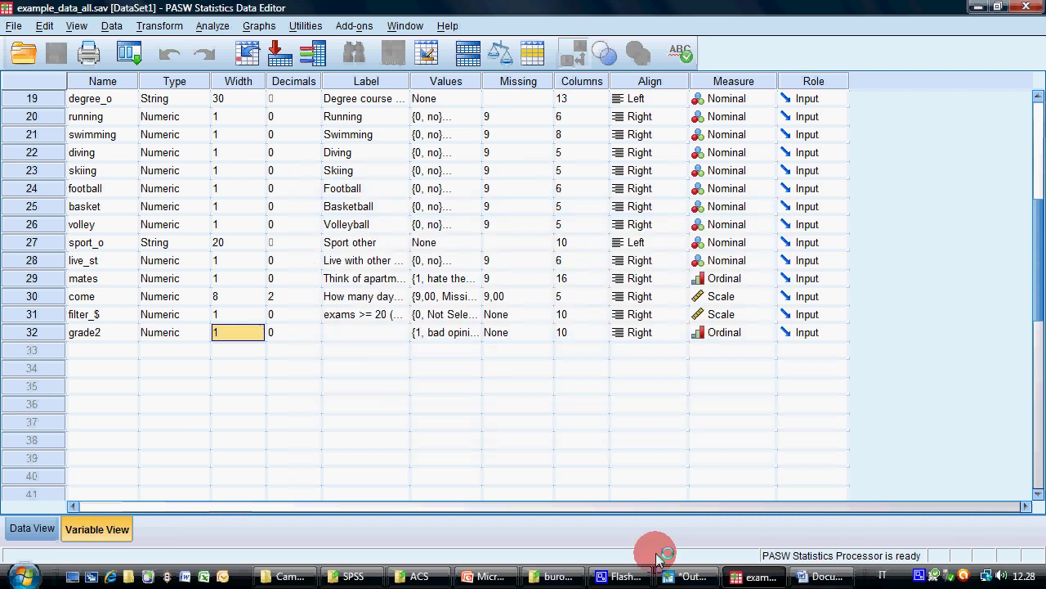
Step: Widen the grade2 column in Data View to about 13 characters so its value labels fit
click(29, 528)
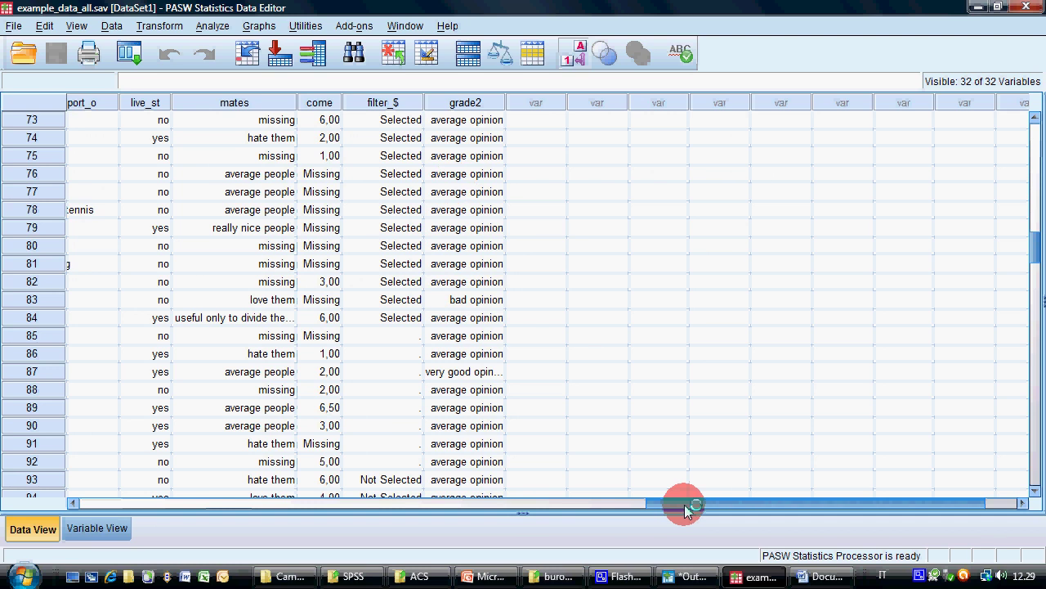
drag(685, 507, 688, 507)
click(497, 103)
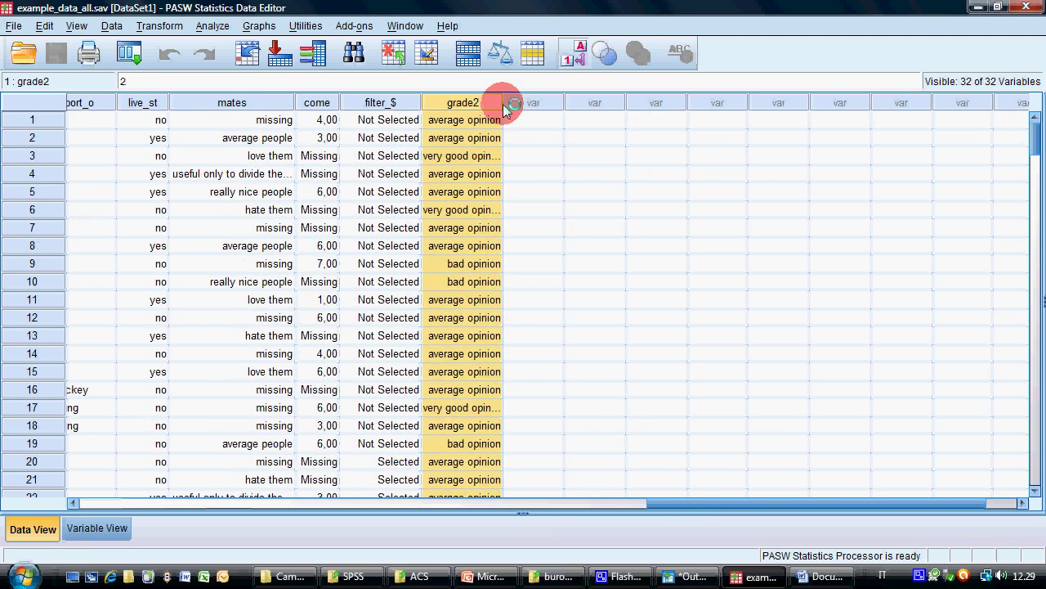
drag(502, 102, 525, 101)
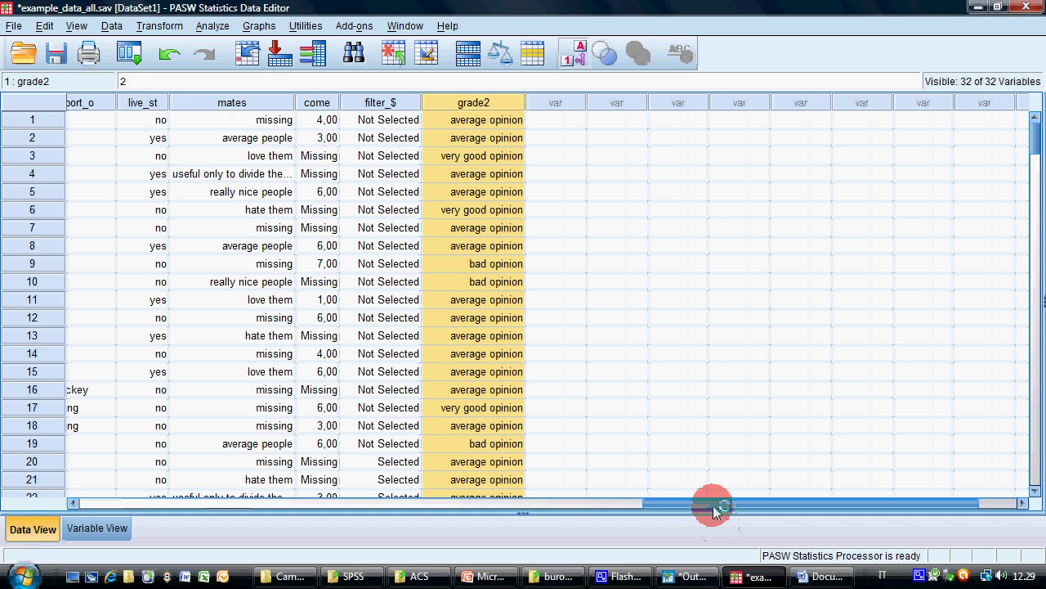
Step: Look through the variables in Data View and Variable View for another one to recode
drag(712, 502, 117, 500)
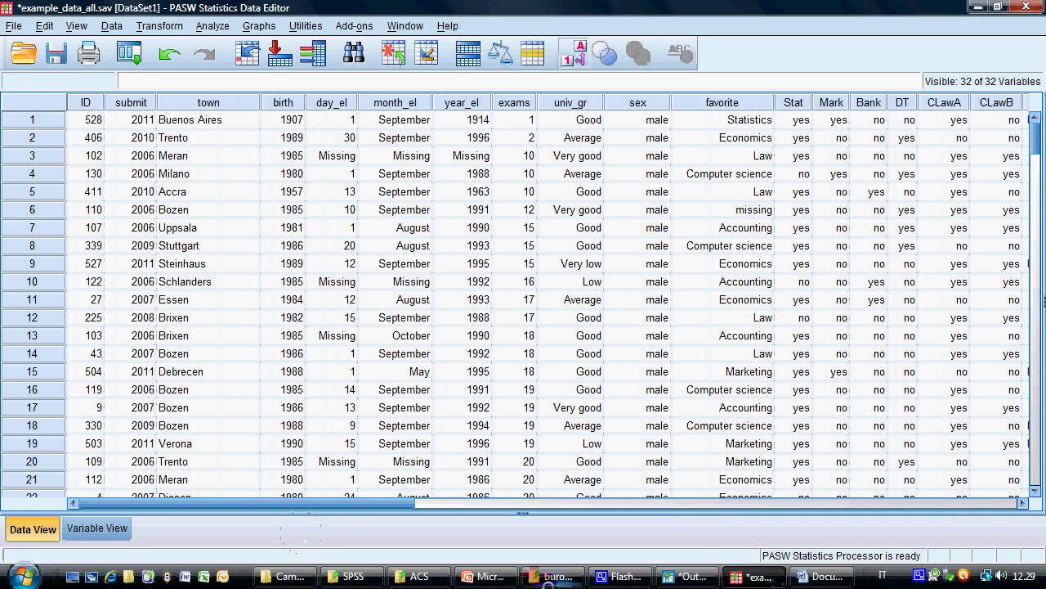
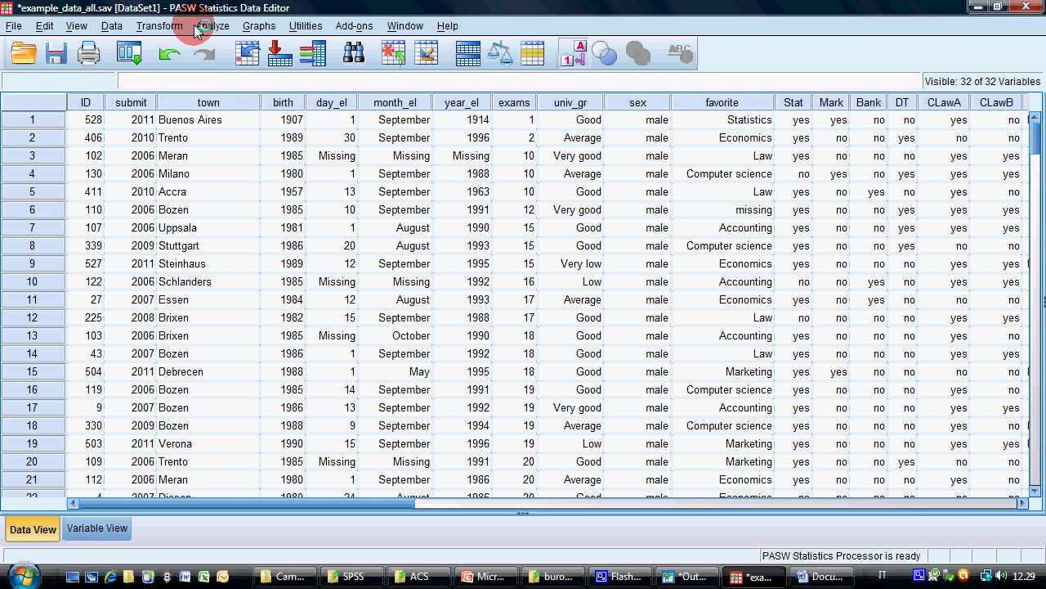
drag(289, 502, 504, 502)
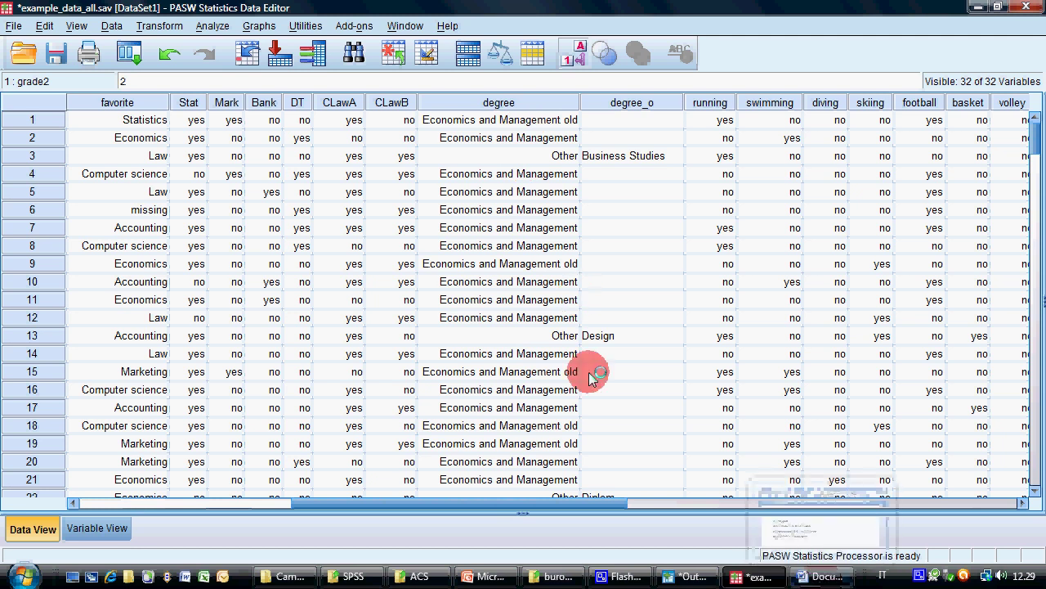
click(102, 528)
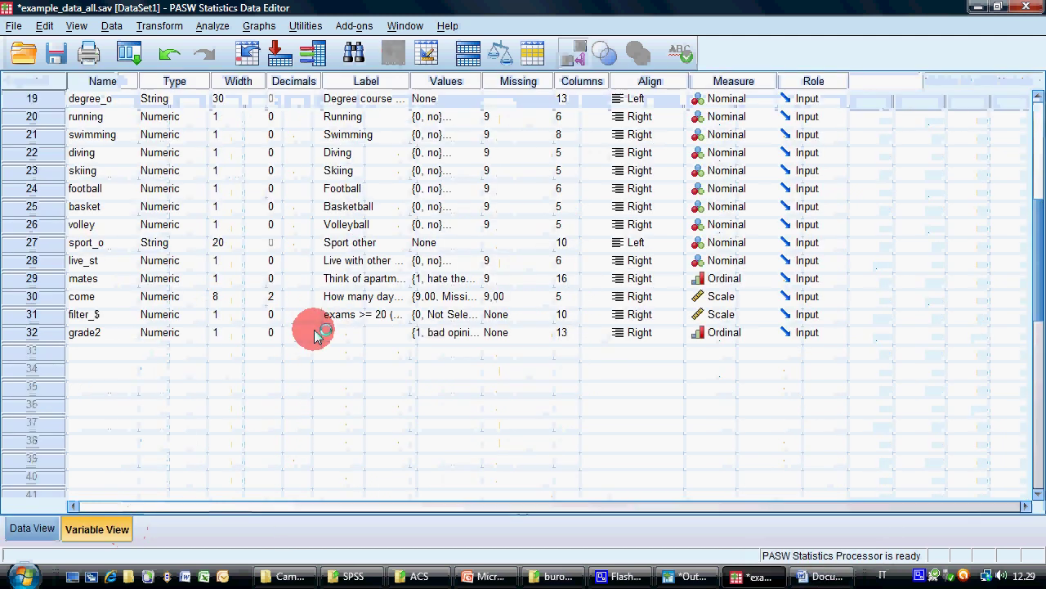
key(ctrl+Home)
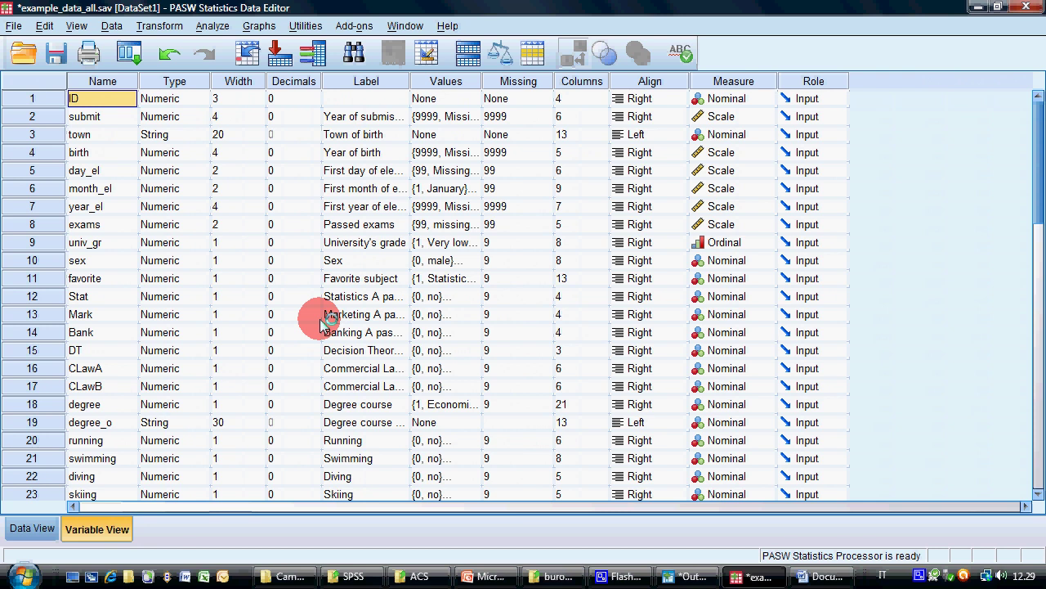
click(255, 279)
click(367, 243)
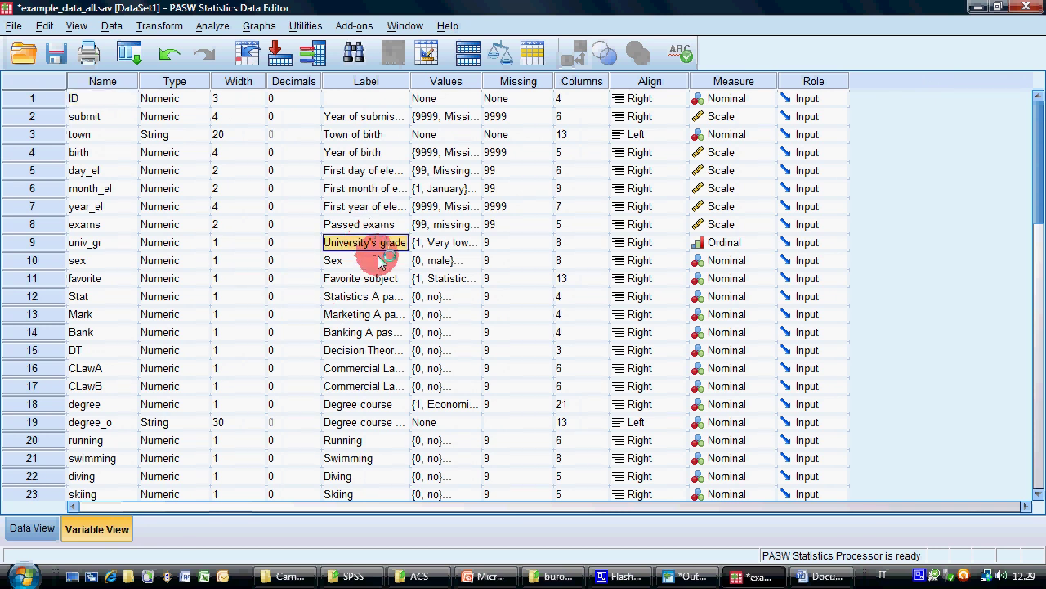
click(372, 404)
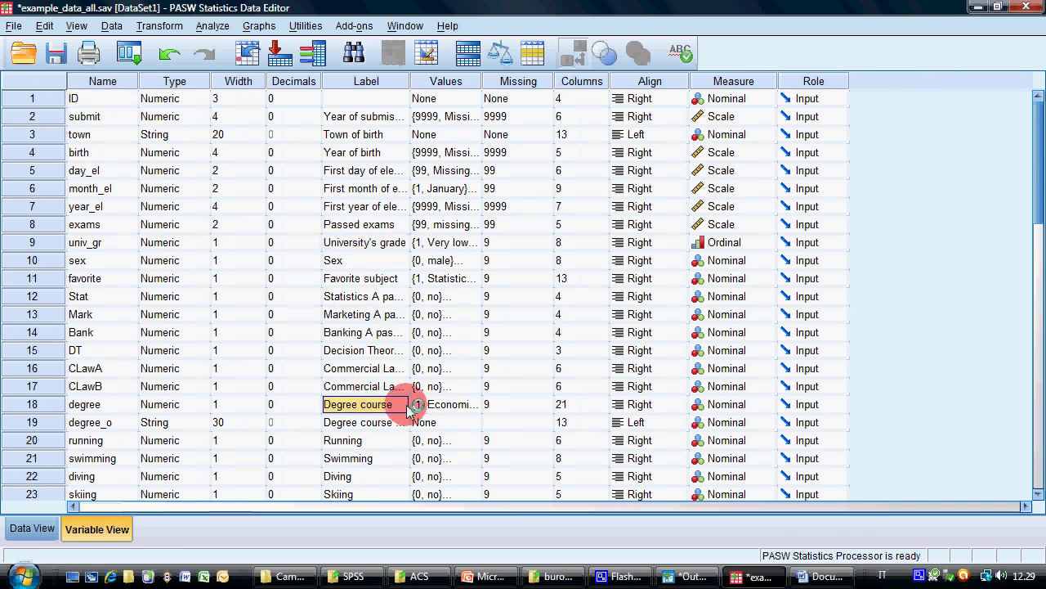
Step: Examine the value labels defined for the degree variable and close them without changes
click(458, 406)
click(478, 407)
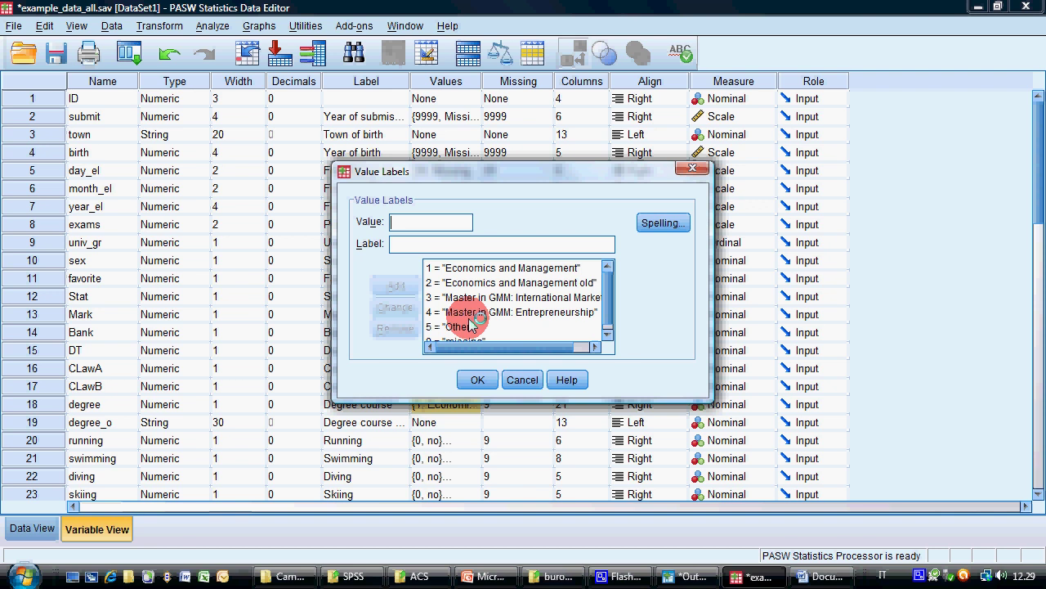
click(483, 315)
click(605, 298)
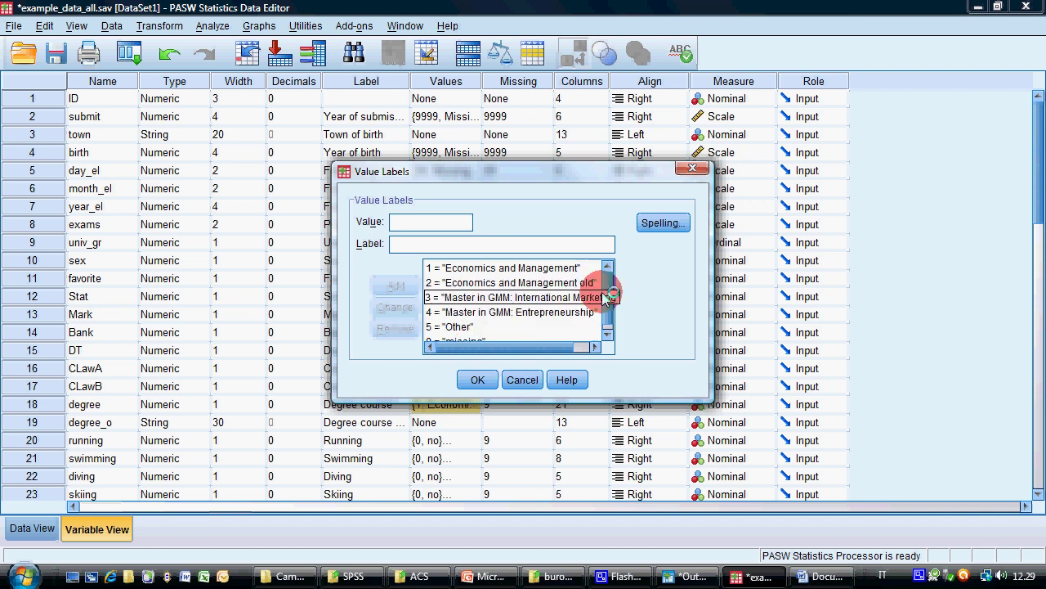
click(490, 283)
click(486, 312)
click(482, 327)
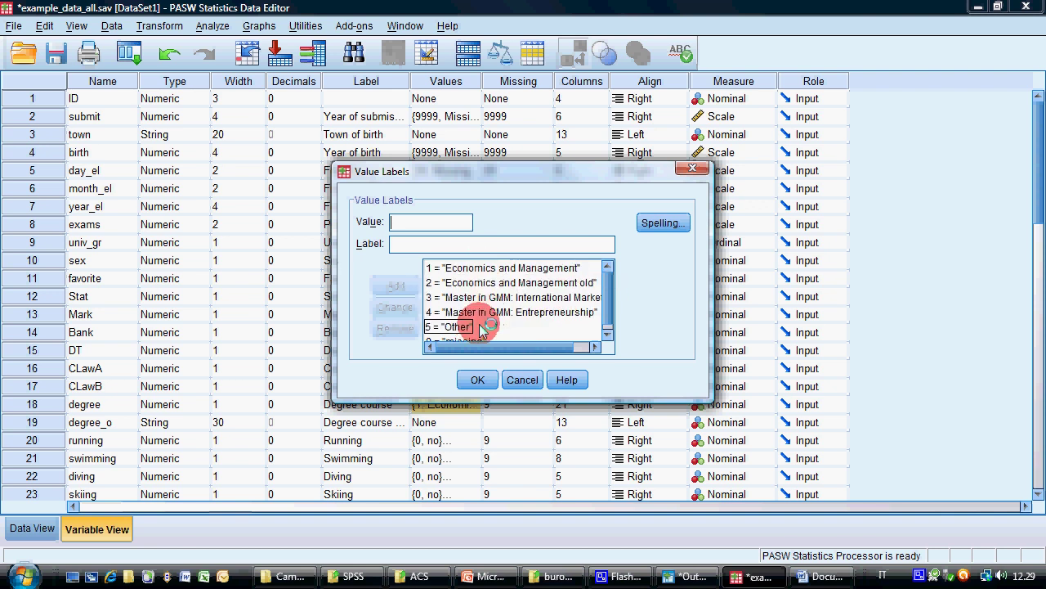
click(610, 332)
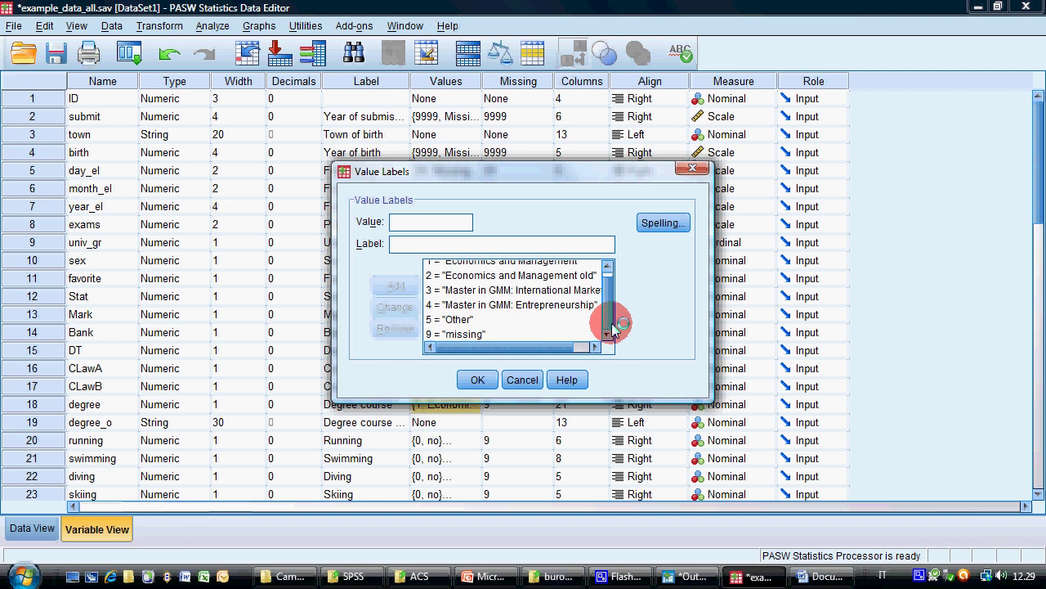
click(572, 337)
click(523, 380)
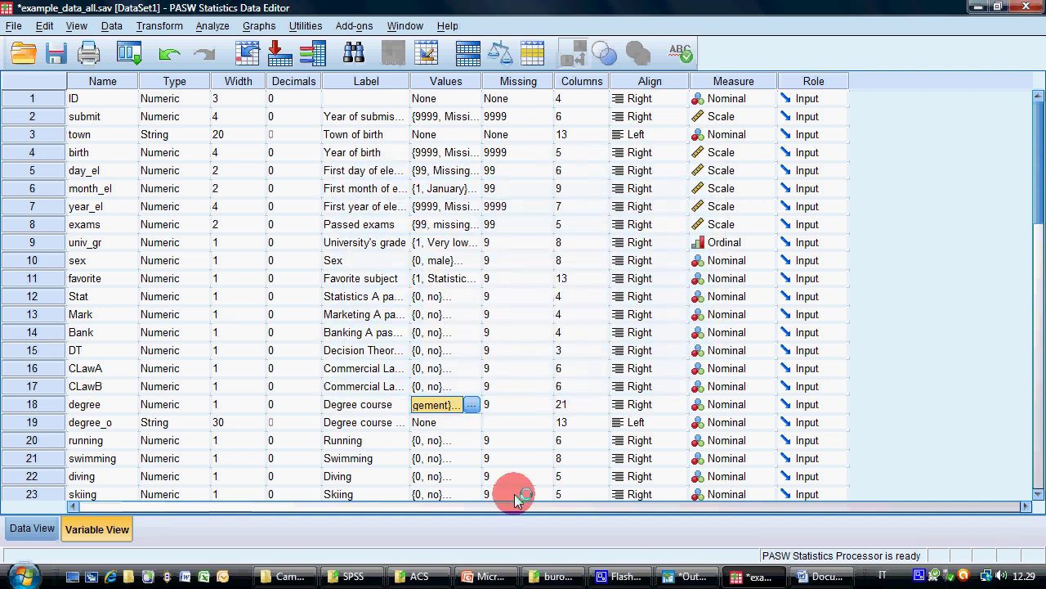
Step: Switch to Word and replace the university grade scheme with the line "3,4 → master (2)"
click(820, 576)
click(501, 415)
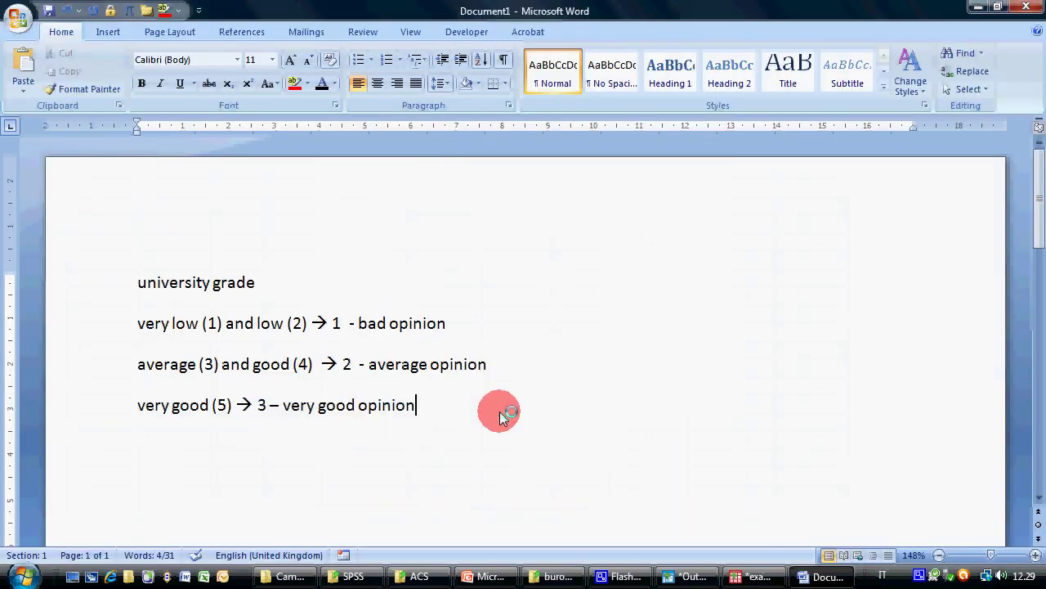
drag(501, 416, 125, 285)
text(3)
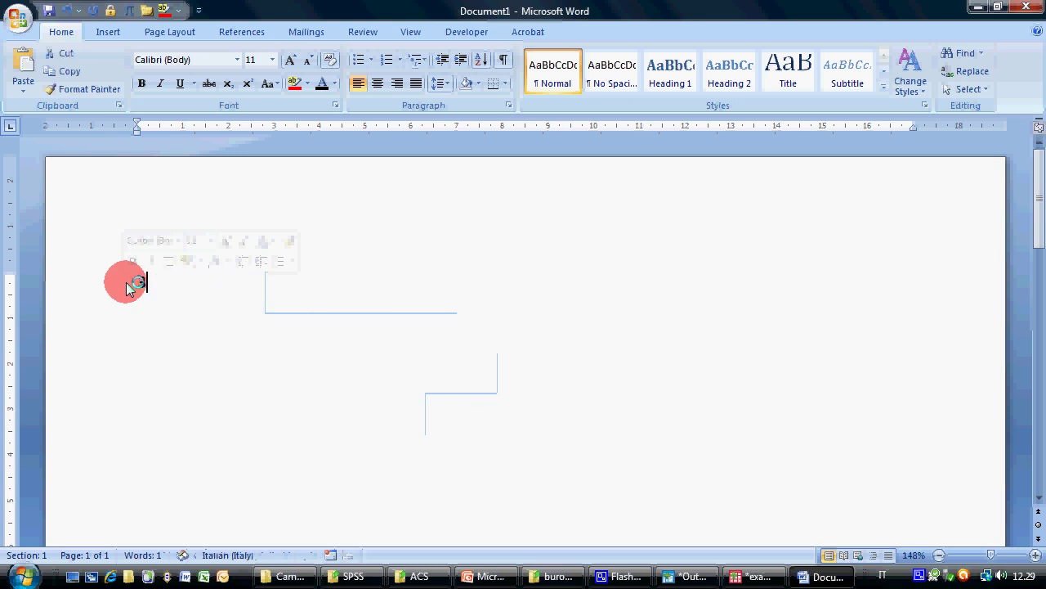
text(,4 --> master)
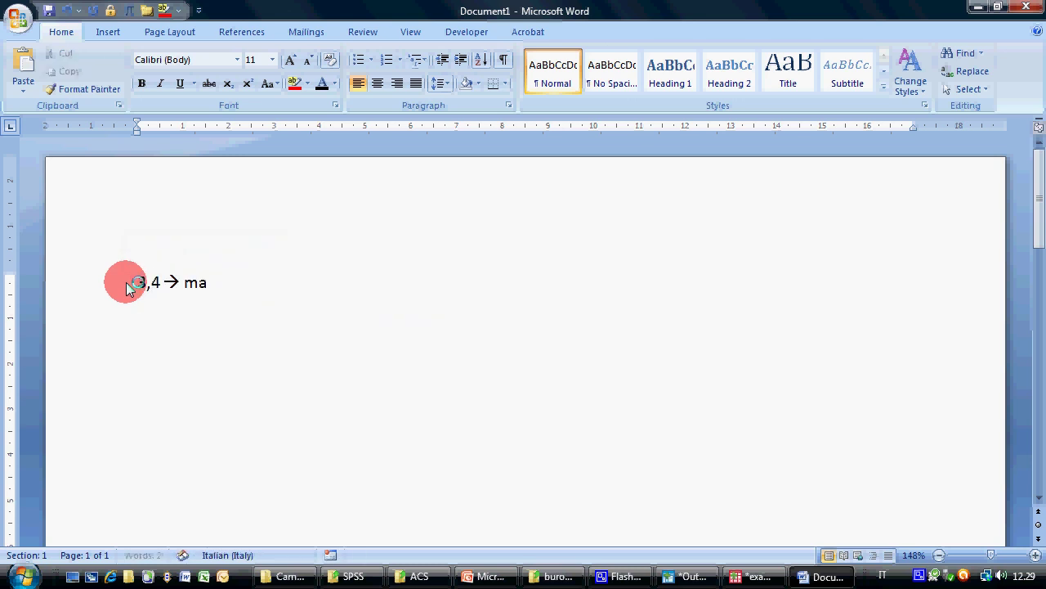
text( (/)
key(BackSpace)
text(2))
Step: Add a second line to the scheme reading "1,2,5 → bachelor (1)"
key(Return)
text(1,2,)
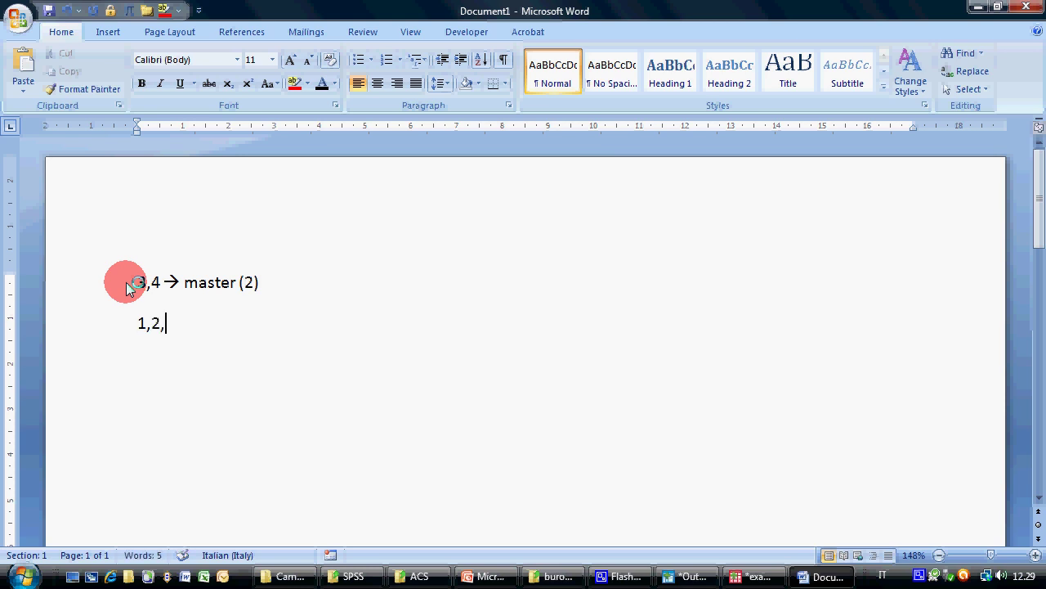
text(5 --> bachelor)
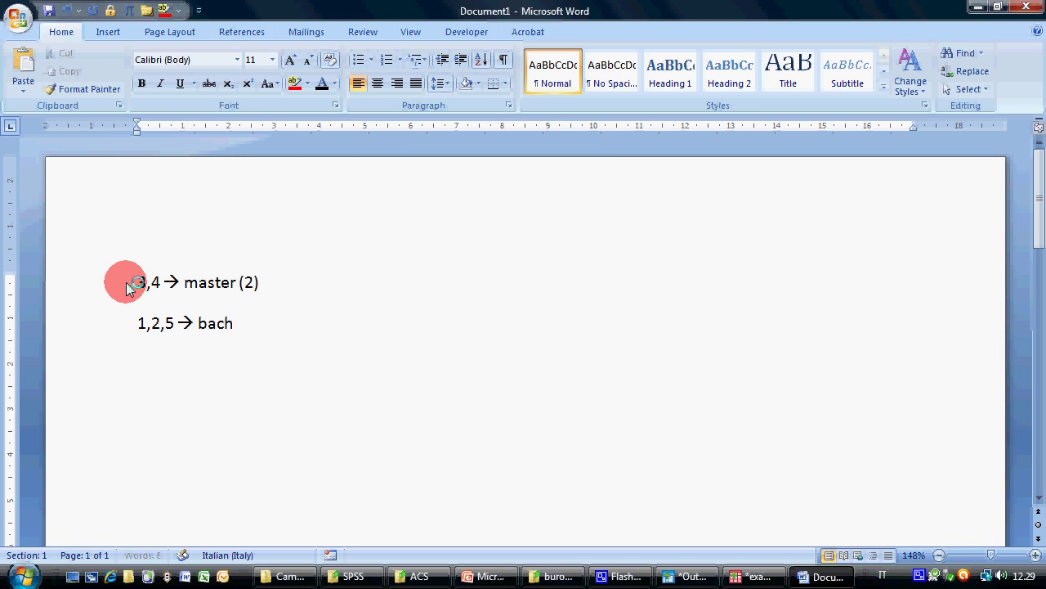
text( (1))
key(Return)
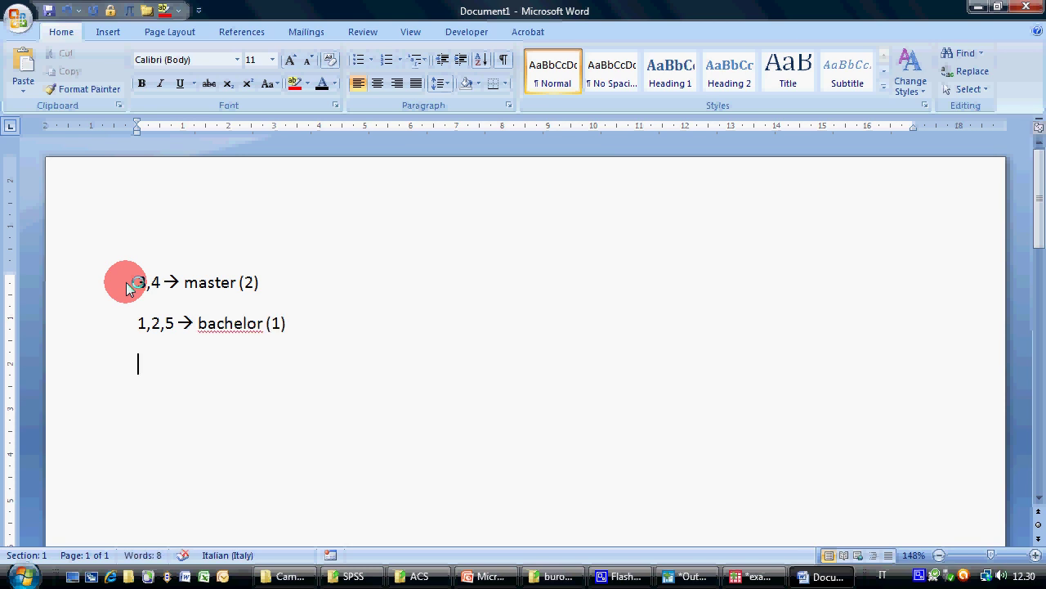
Step: Remove category 5 from the bachelor line of the scheme, leaving "1,2"
key(Up)
key(Right)
key(Right)
key(Right)
key(Delete)
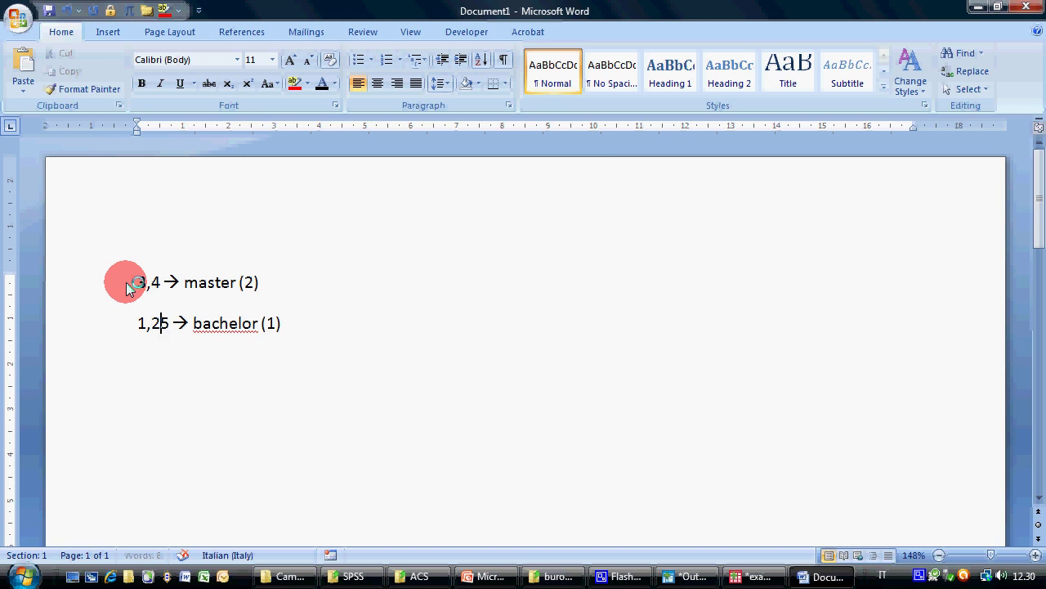
key(Delete)
Step: Add a third line to the scheme reading "5, missing, system missing → missing (9)"
key(Down)
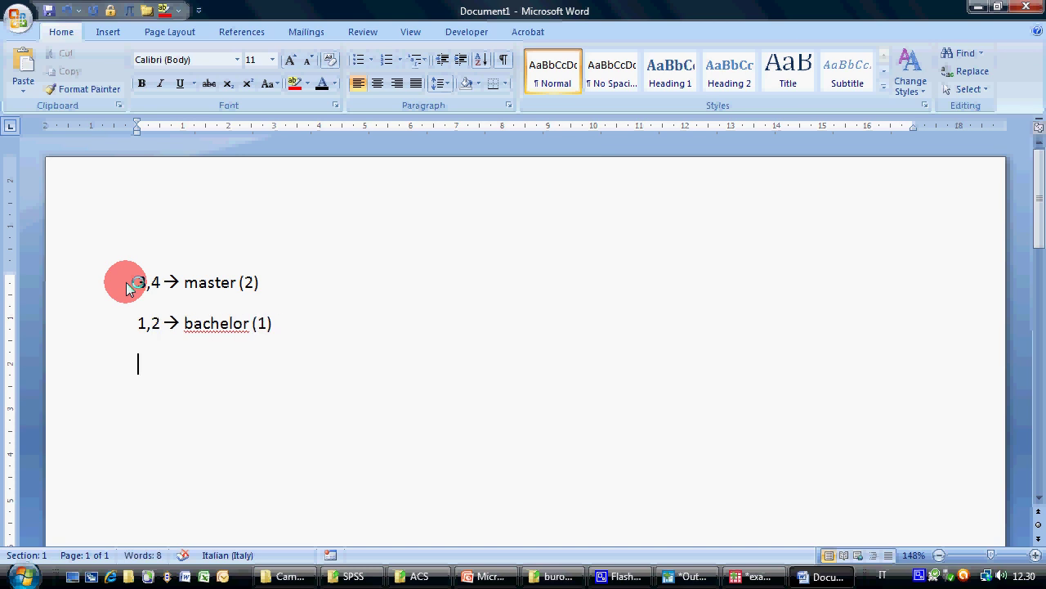
text(5, missin)
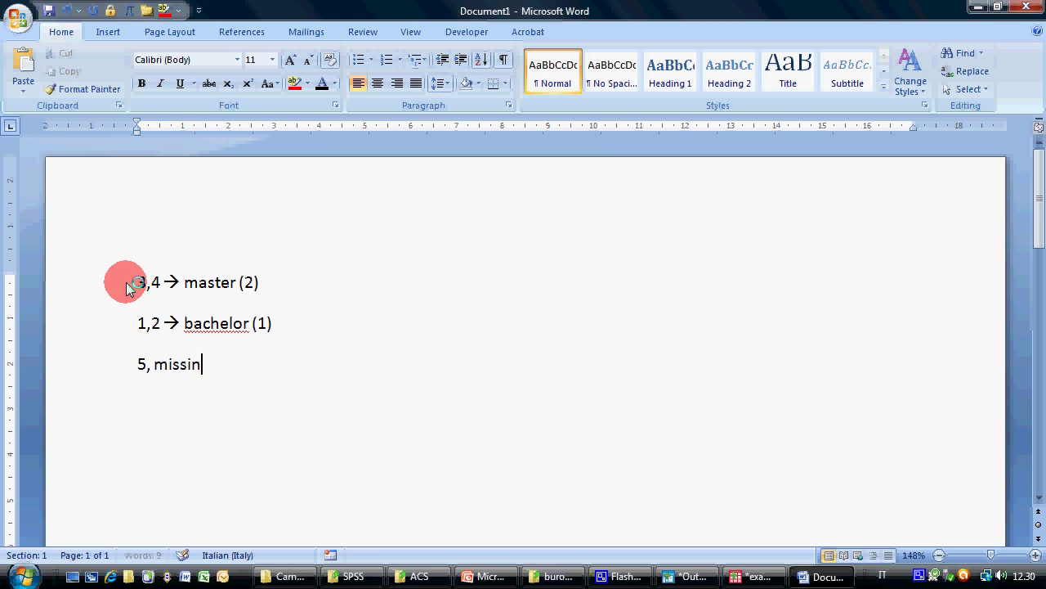
text(g, systemi)
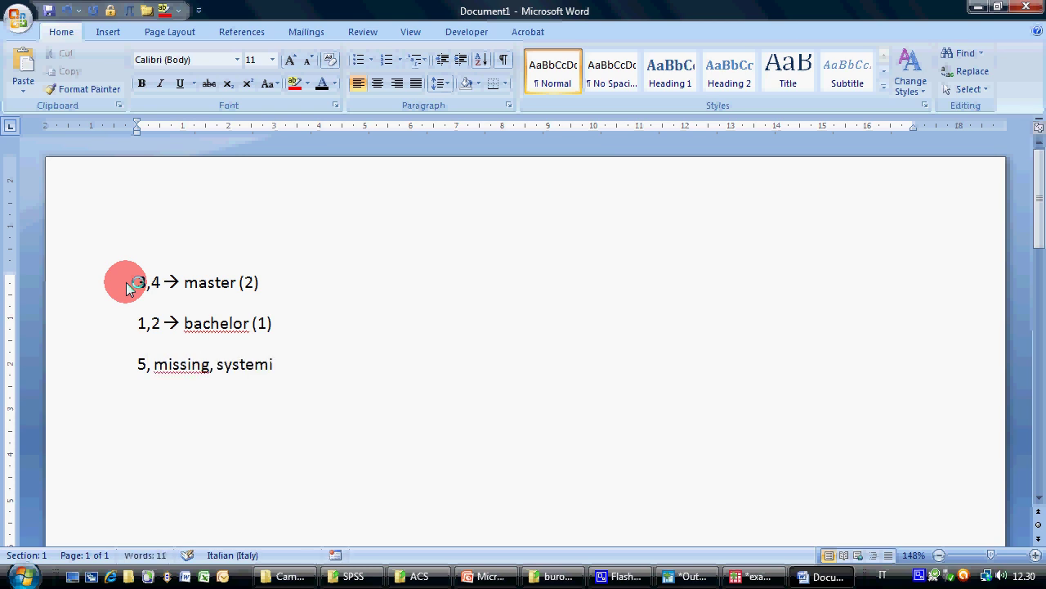
key(BackSpace)
text(missing)
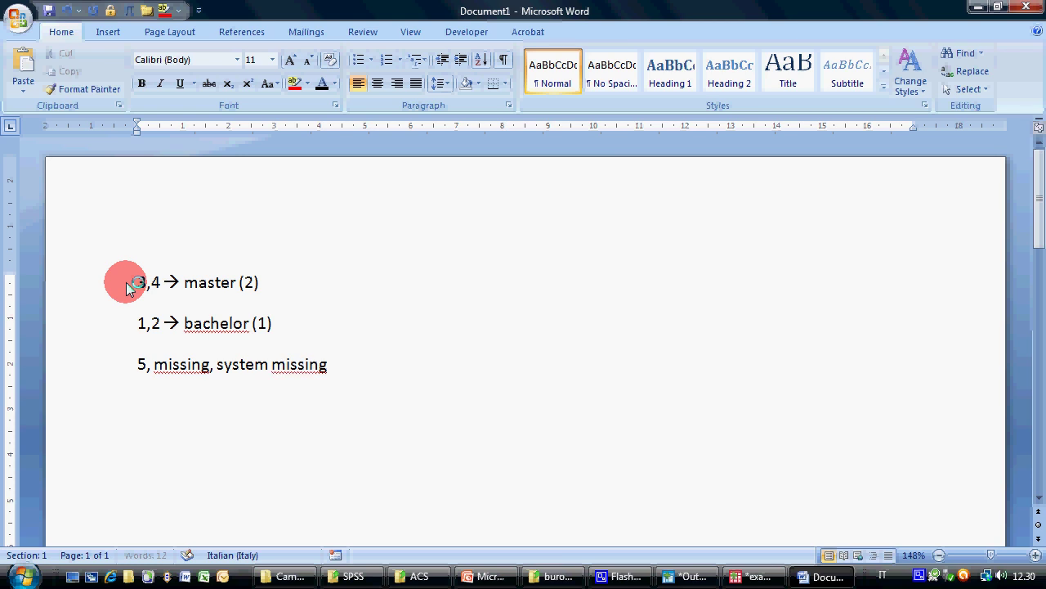
text( --> )
text(missing )()
key(BackSpace)
key(BackSpace)
text((9))
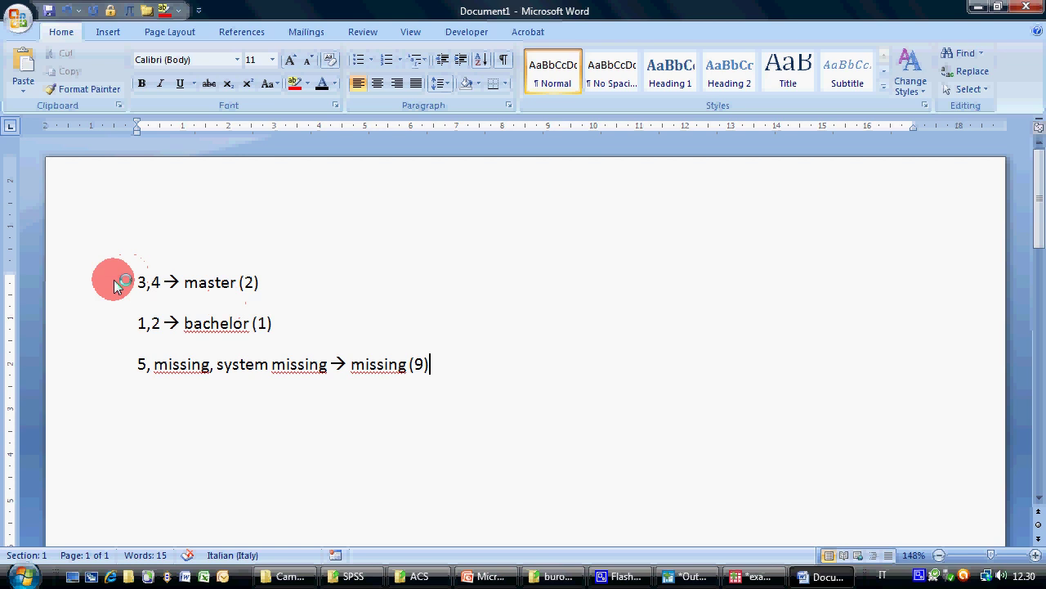
Step: Switch to PASW Statistics and set up a fresh recode into a different variable with Degree course (degree) as the input
click(754, 578)
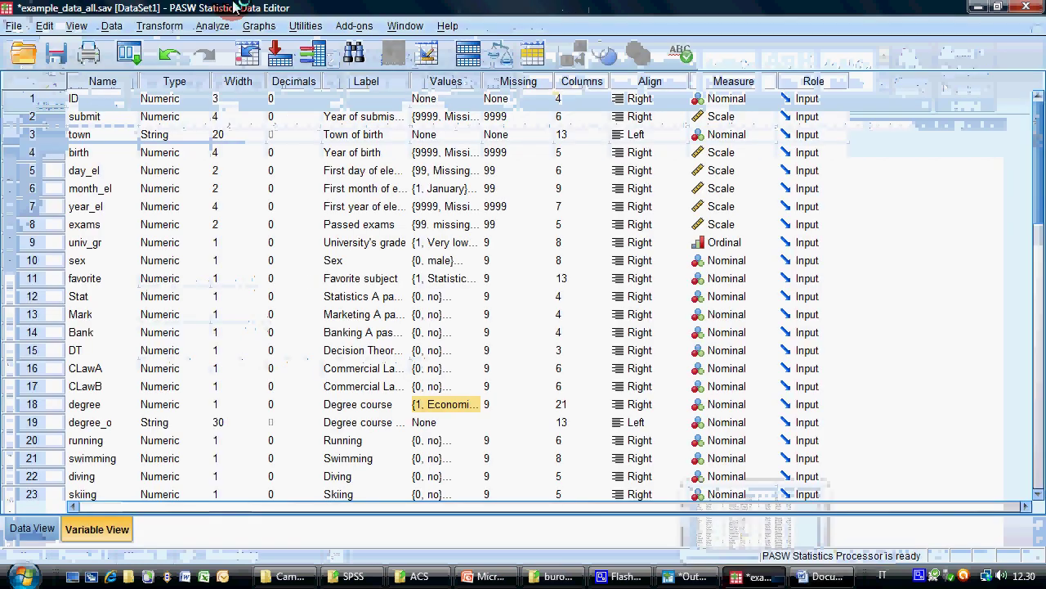
click(163, 25)
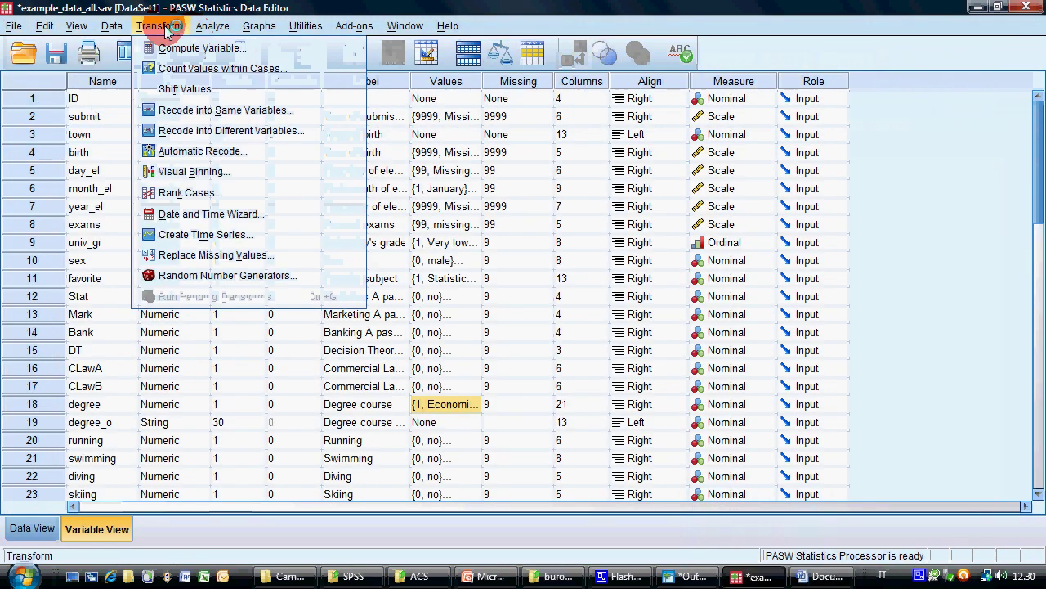
click(223, 132)
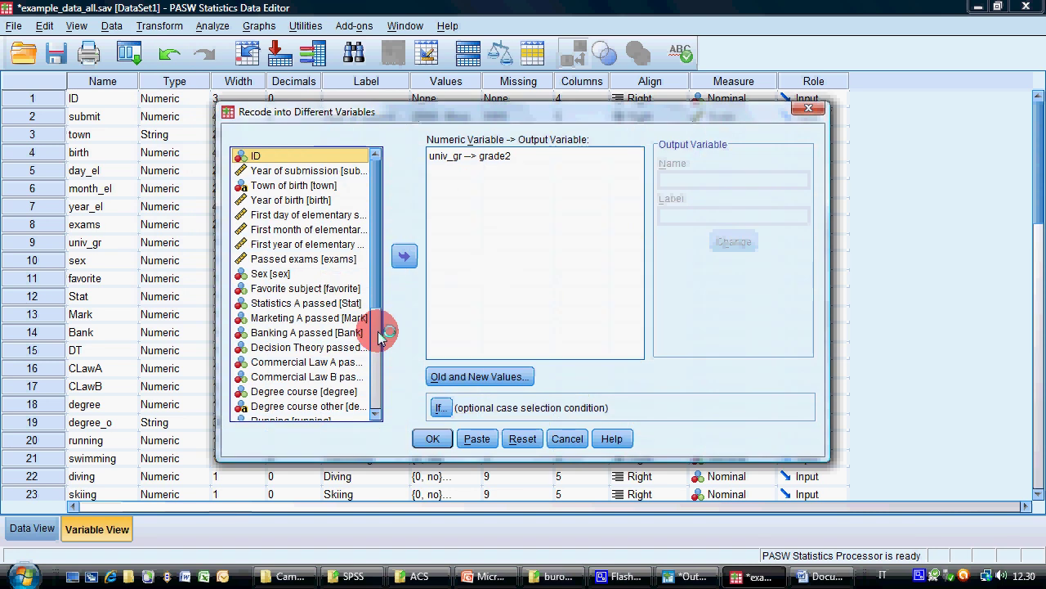
click(343, 392)
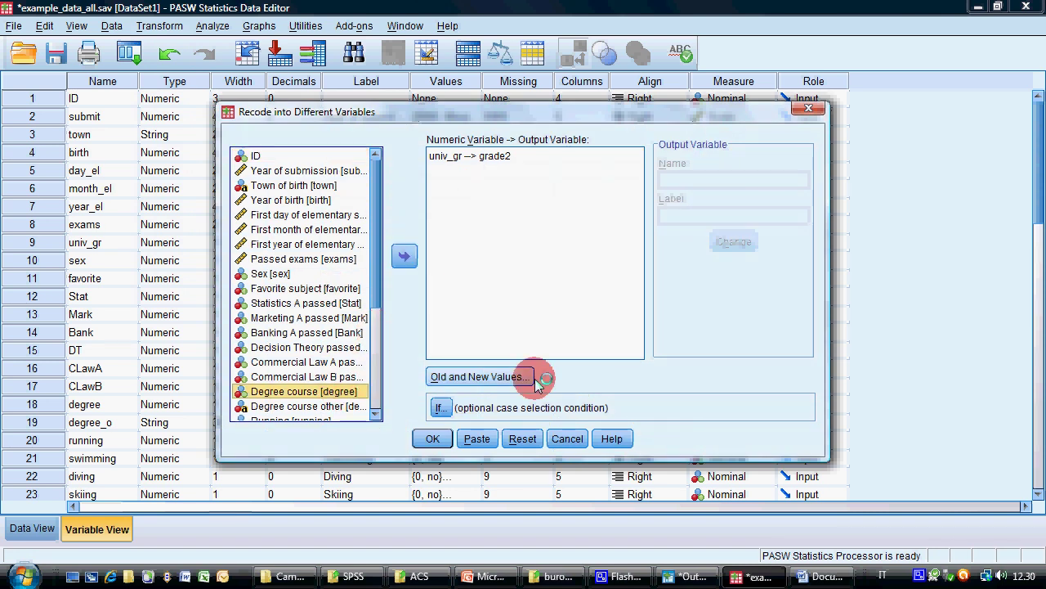
click(523, 439)
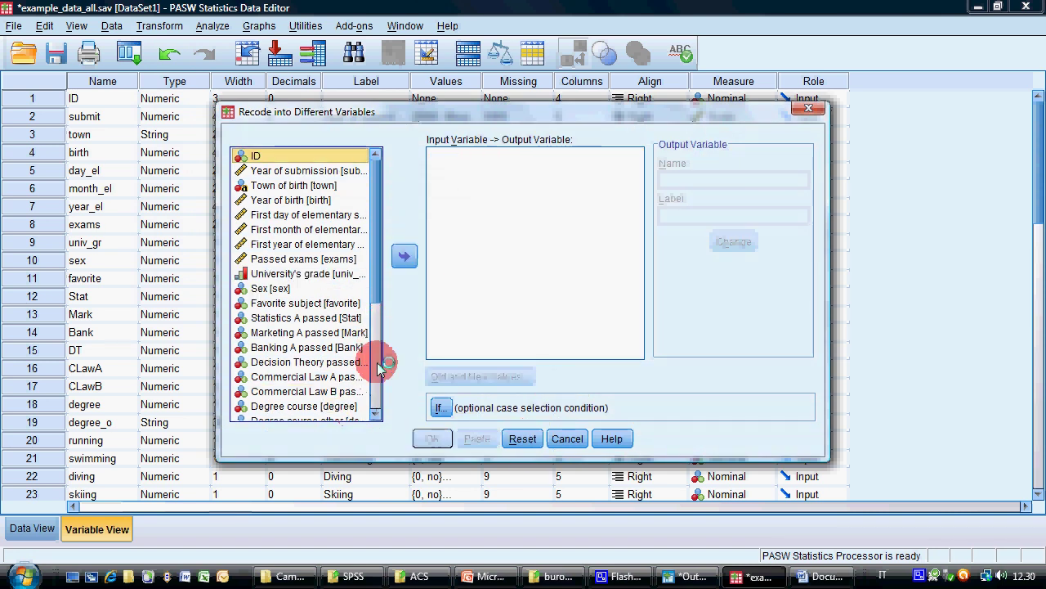
click(404, 258)
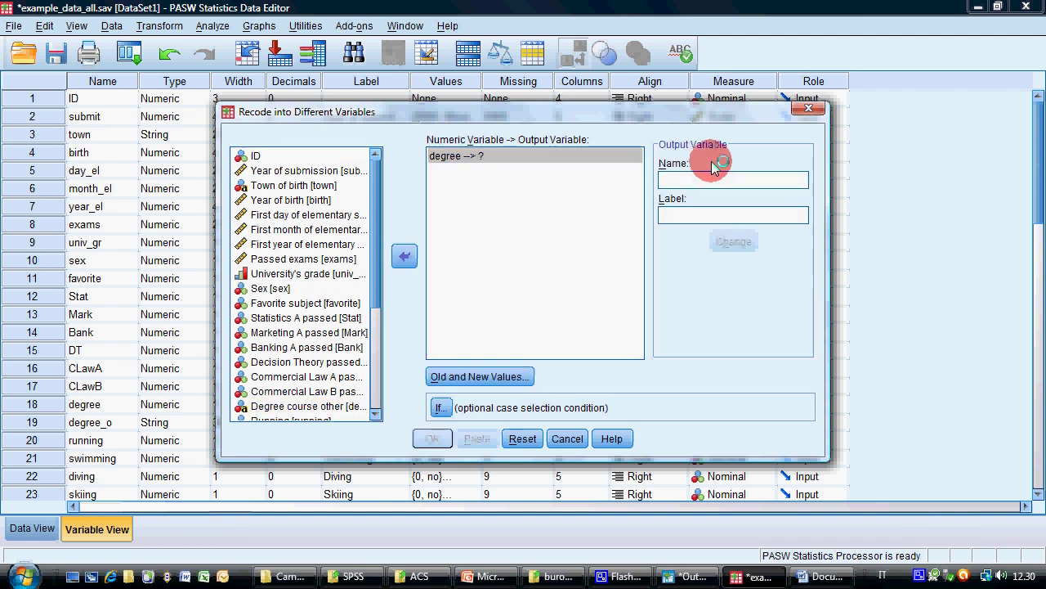
Step: Name the recode's output variable degree_type and label it "Degree Type"
text(degree_)
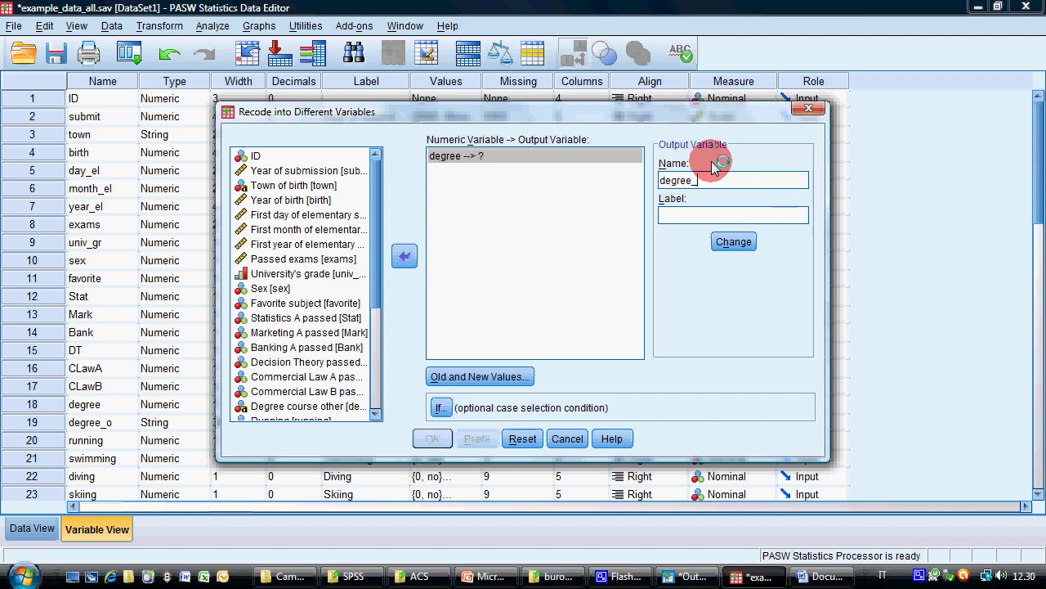
text(t)
text(Degree Ty)
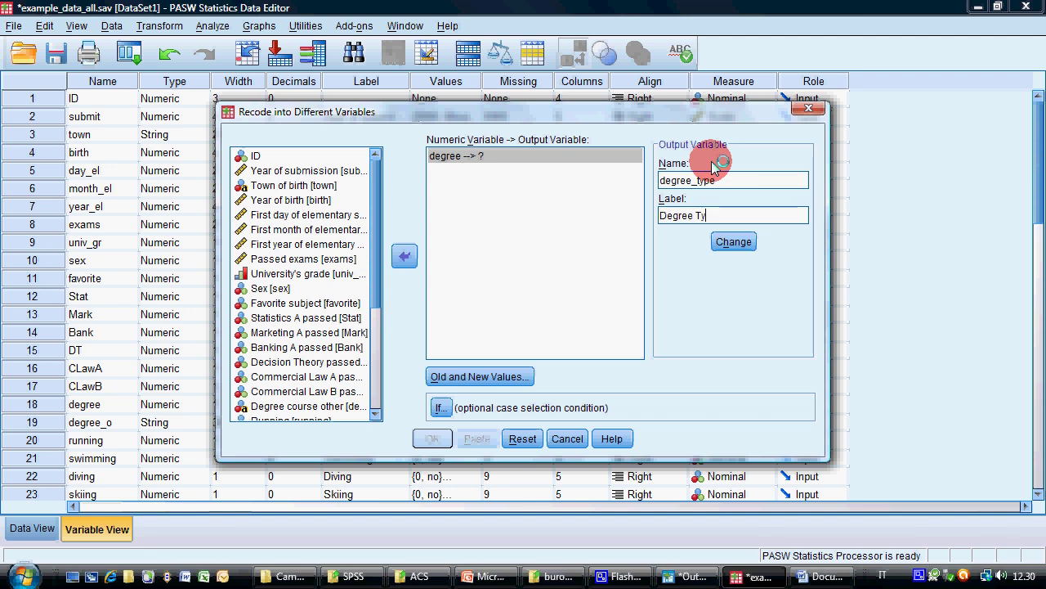
text(pe)
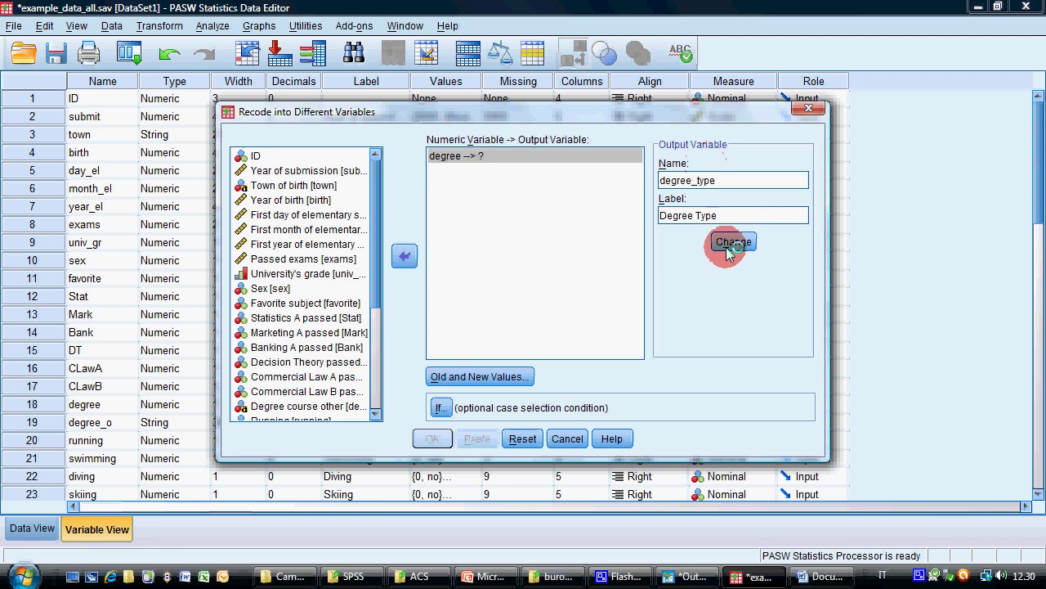
click(726, 245)
Step: Check the scheme in Word and add a recode rule turning the range 3 through 4 into 2
click(514, 376)
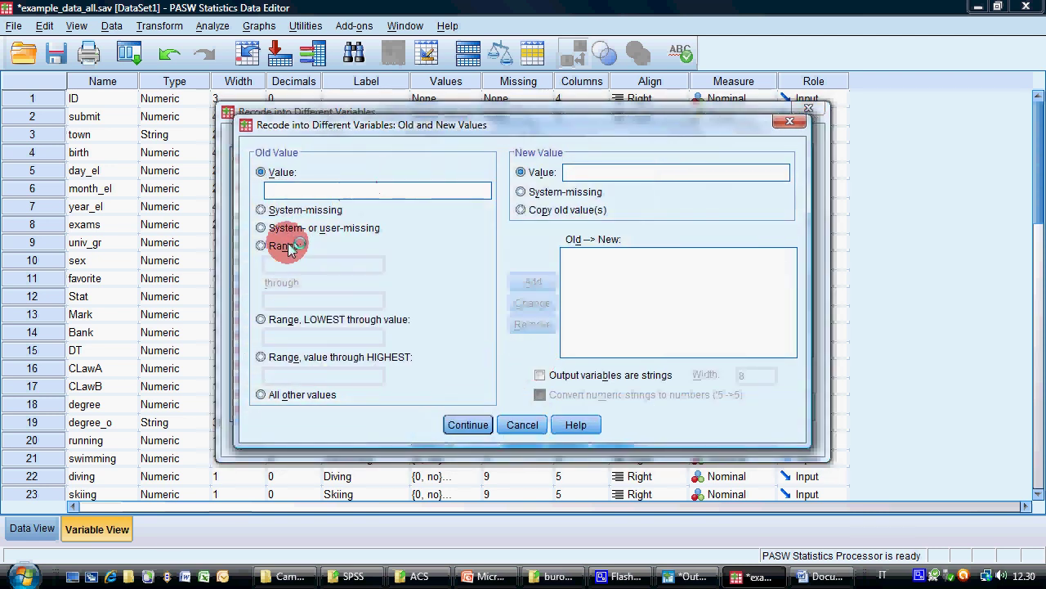
click(822, 576)
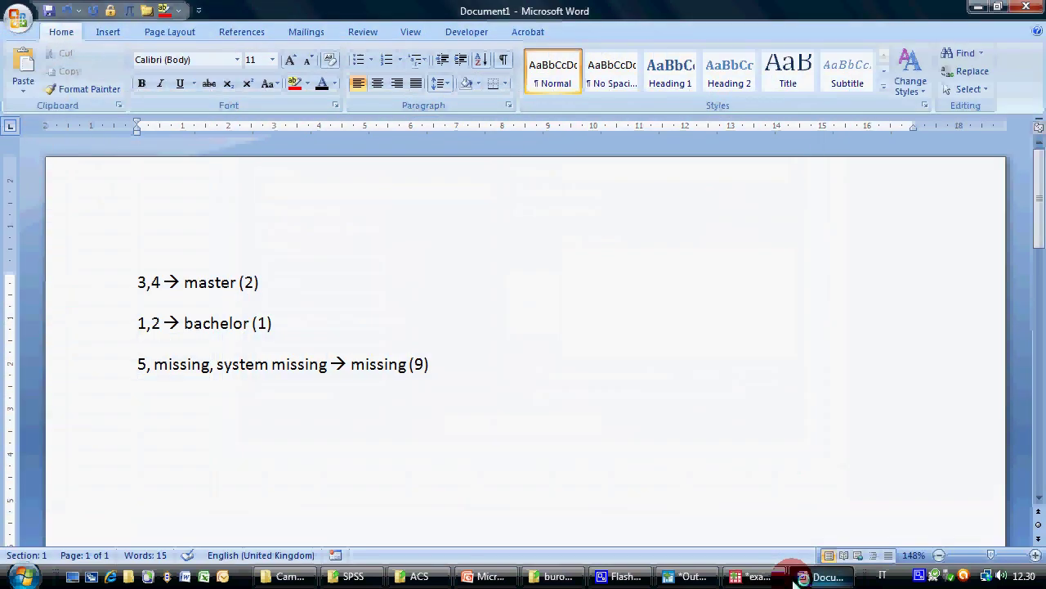
click(766, 578)
click(261, 245)
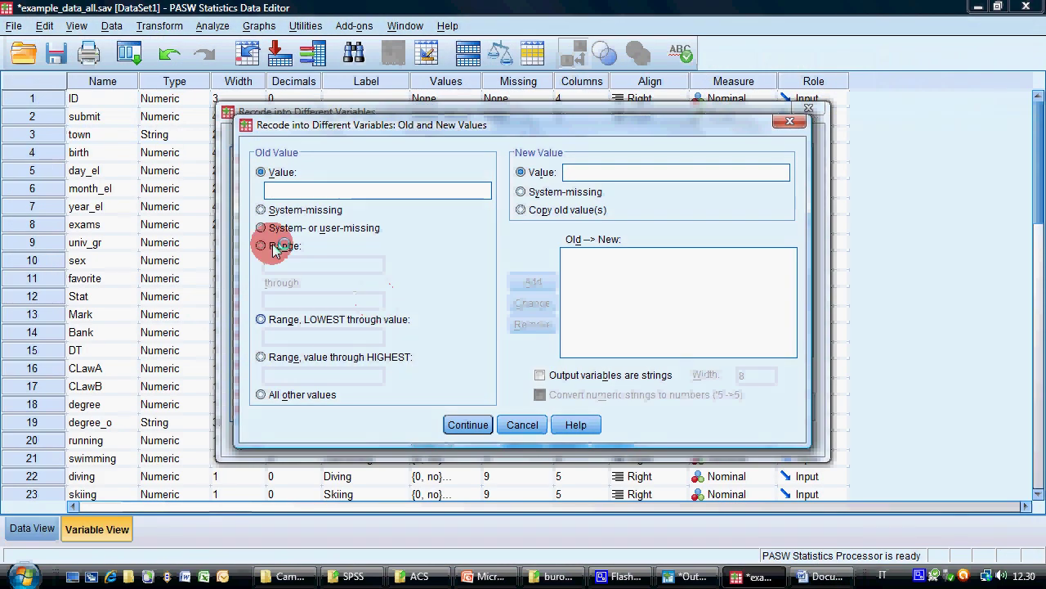
click(314, 266)
text(3)
click(315, 301)
text(4)
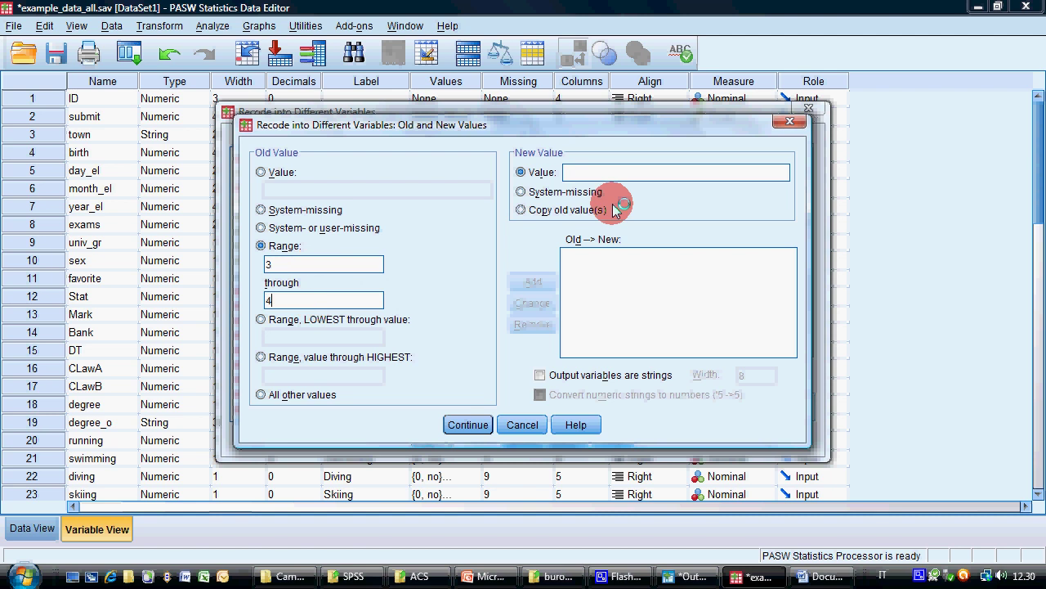
click(605, 173)
text(2)
click(533, 283)
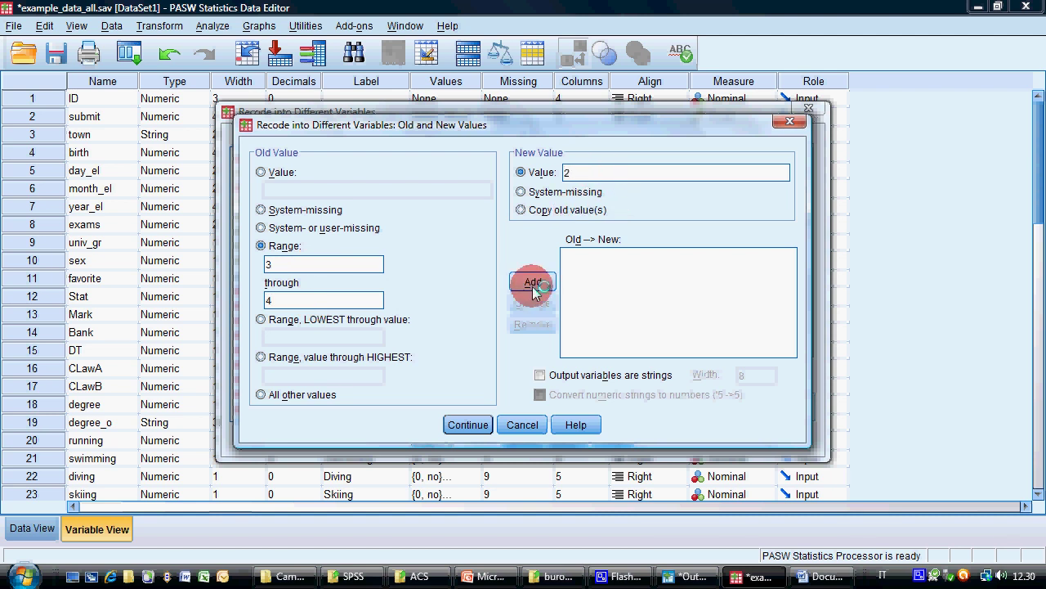
Step: Consult the Word scheme again and add a recode rule turning the range 1 through 2 into 1
click(826, 576)
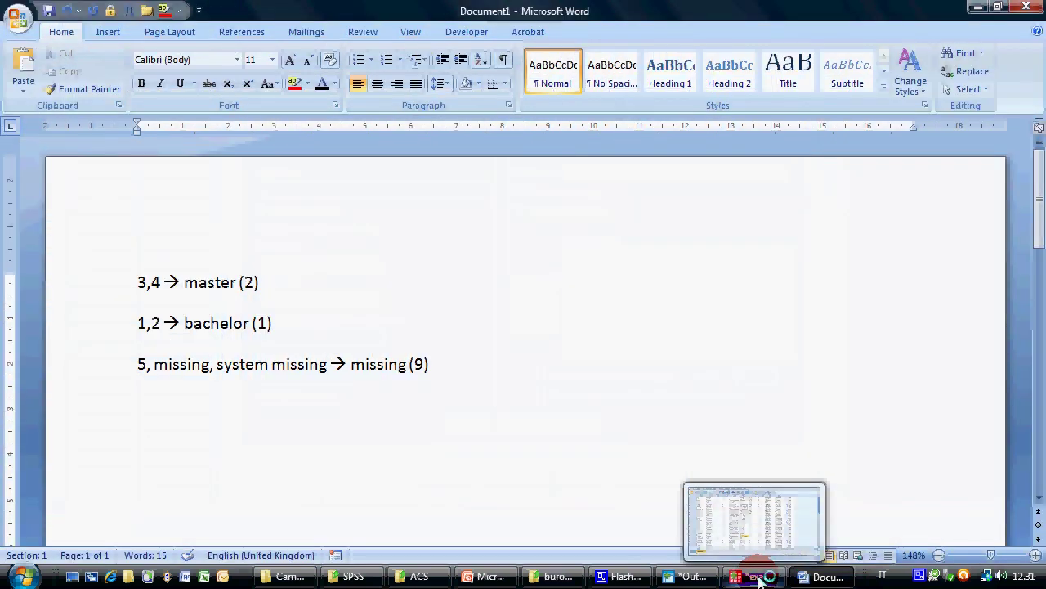
click(754, 576)
click(260, 172)
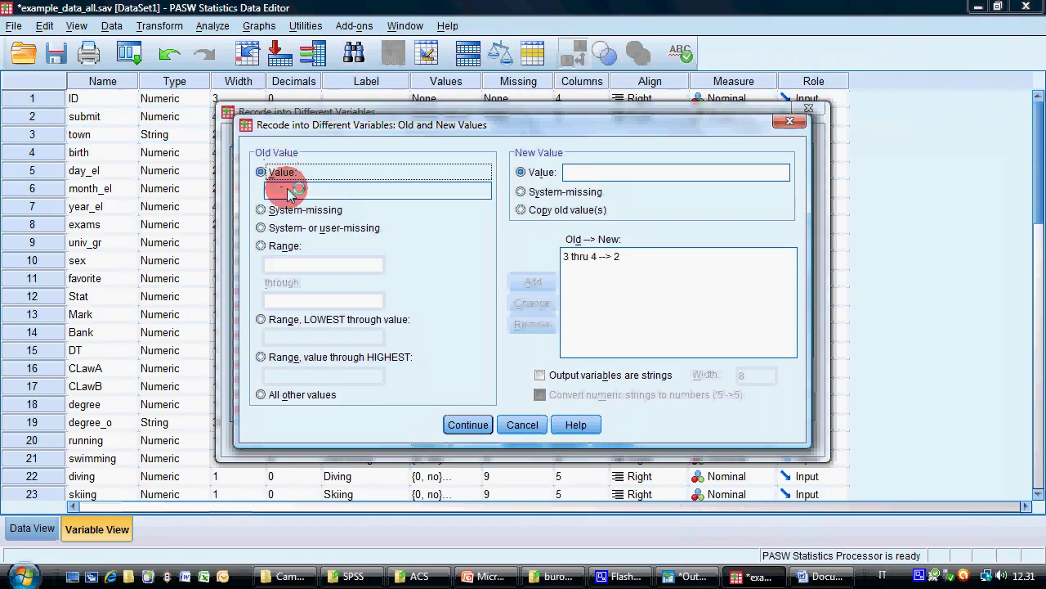
click(260, 245)
click(281, 268)
text(1)
click(366, 300)
text(2)
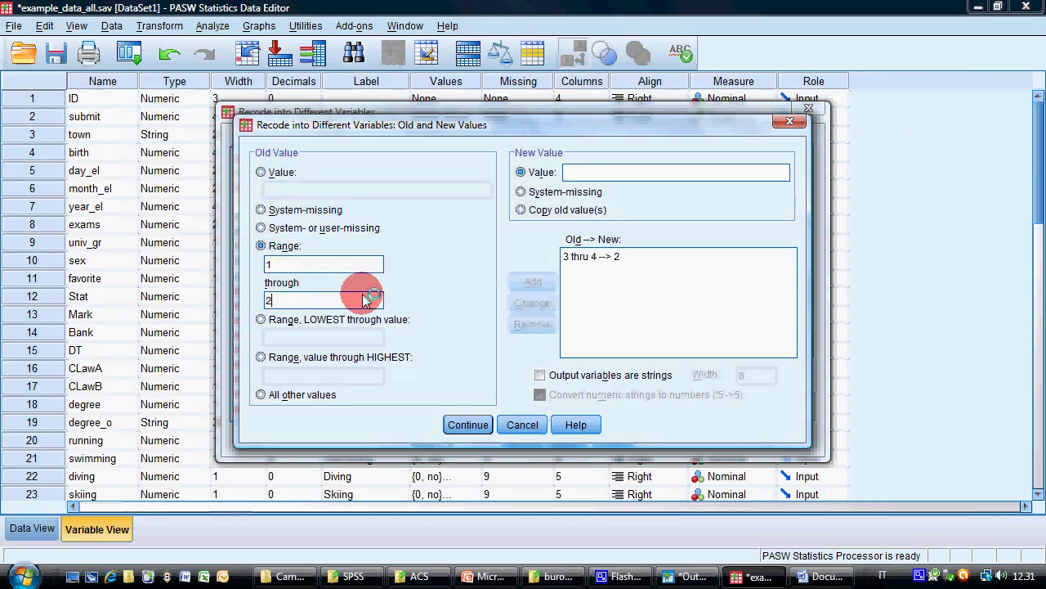
click(603, 172)
text(1)
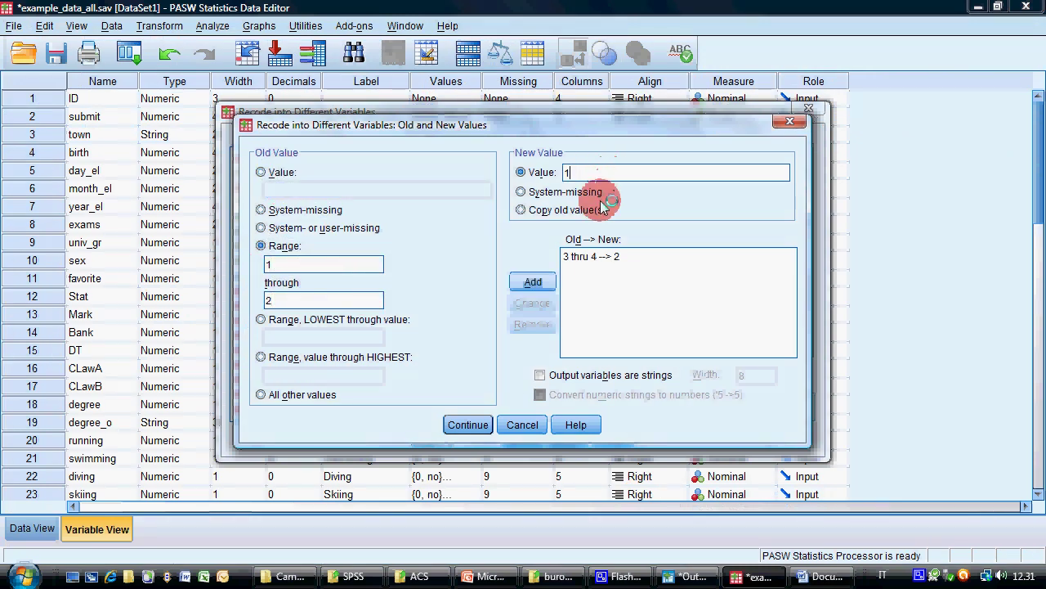
click(532, 281)
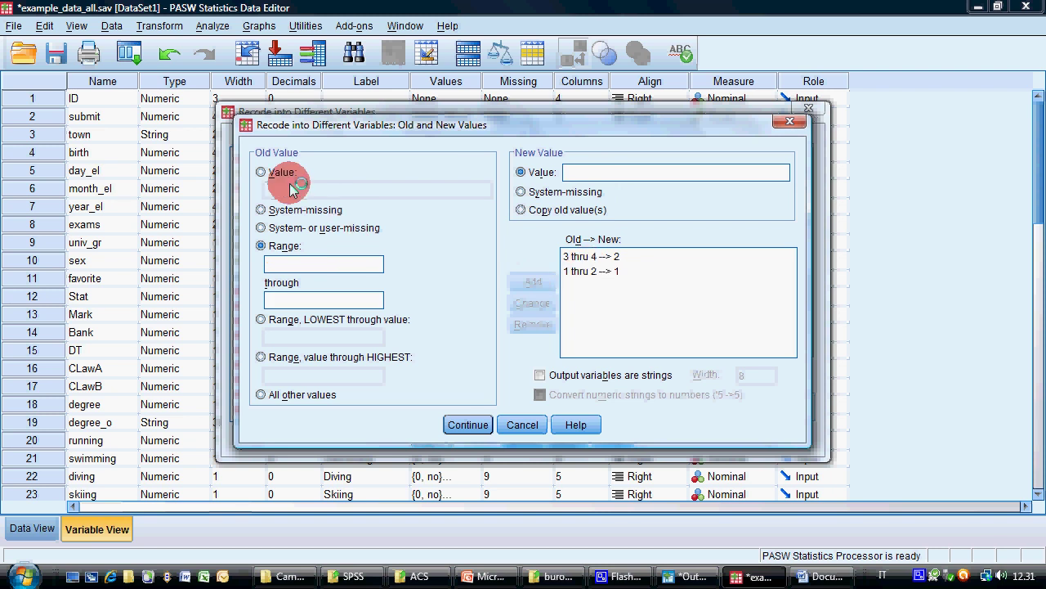
Step: Recheck the scheme in Word and add a recode rule turning the single value 5 into 9
click(280, 175)
click(822, 577)
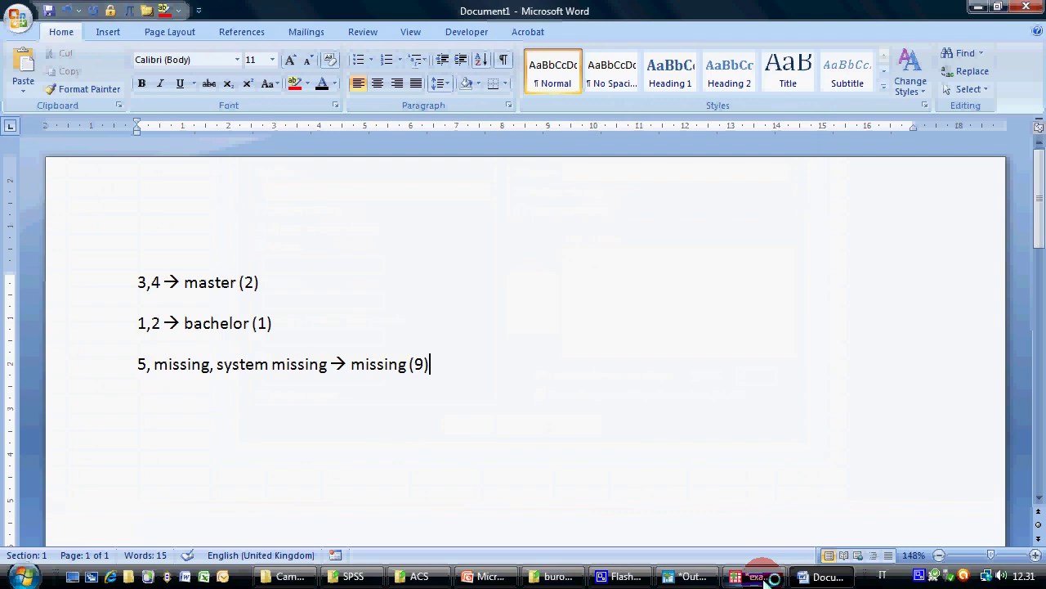
click(756, 577)
click(335, 189)
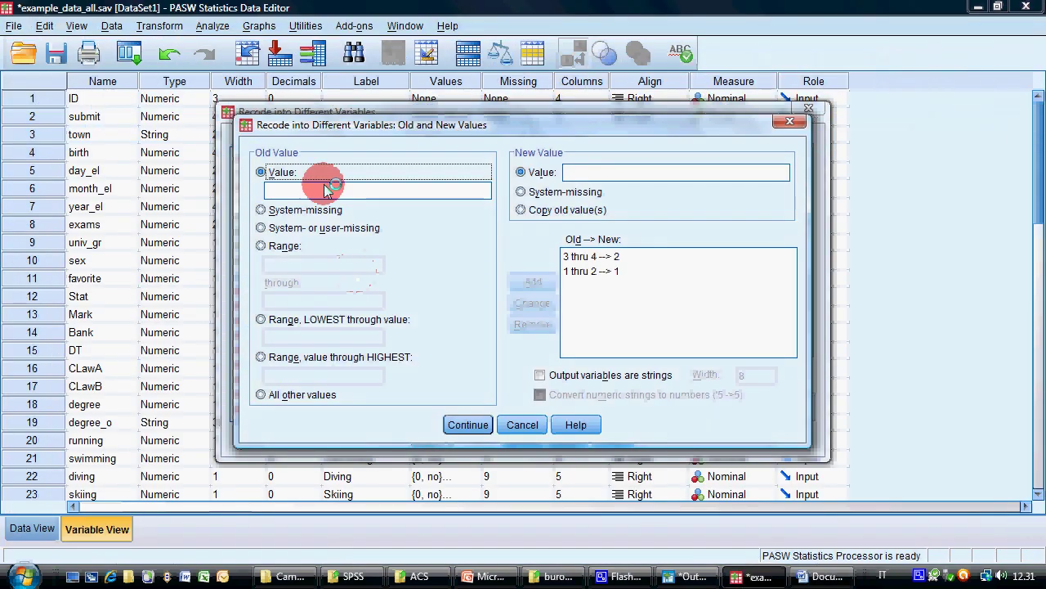
text(5)
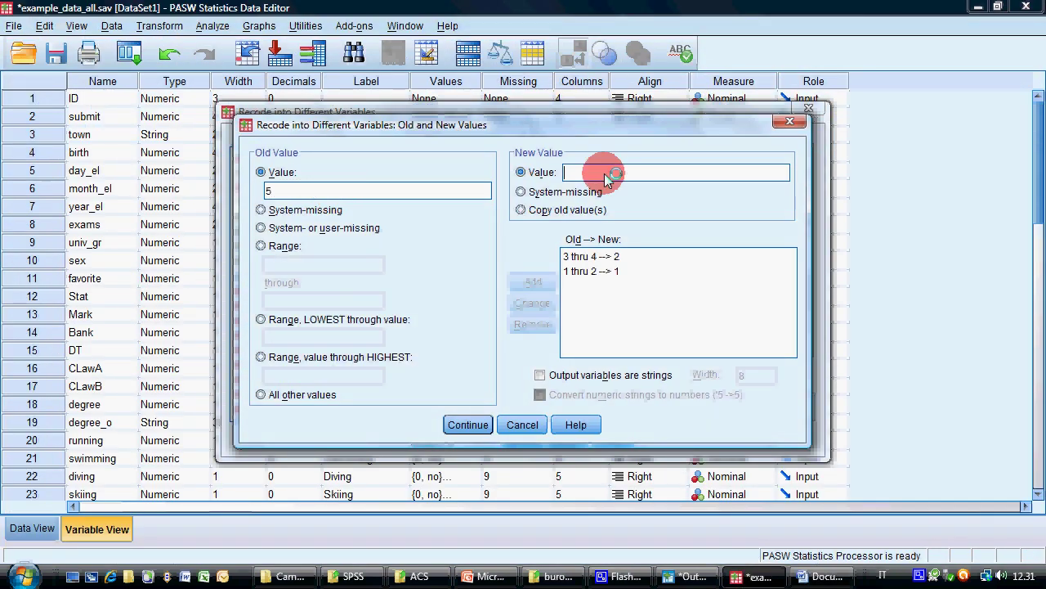
text(9)
click(538, 286)
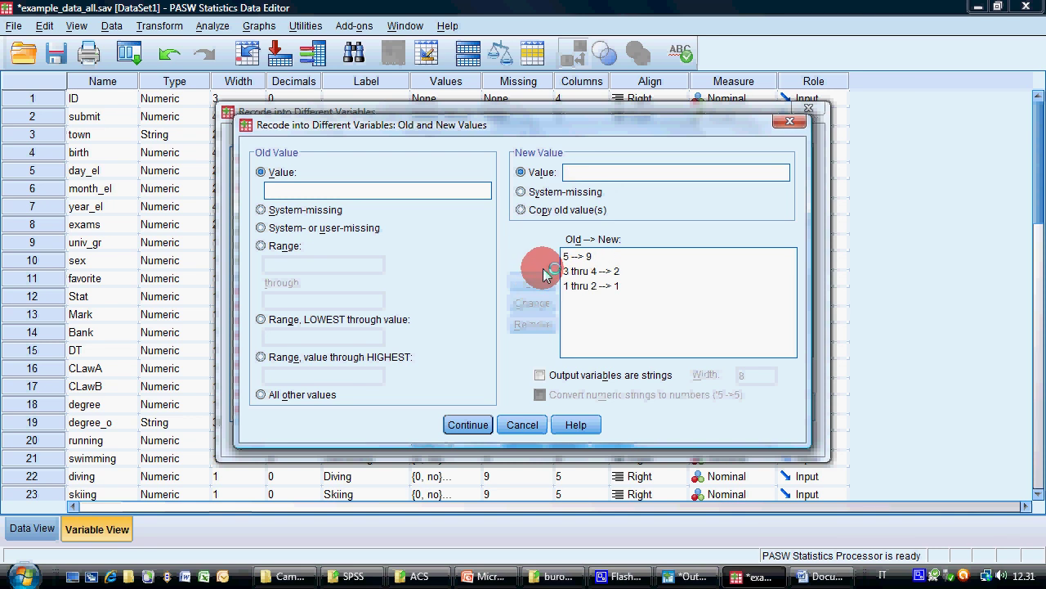
Step: Add a recode rule turning system- or user-missing values into 9
click(301, 227)
click(613, 173)
text(9)
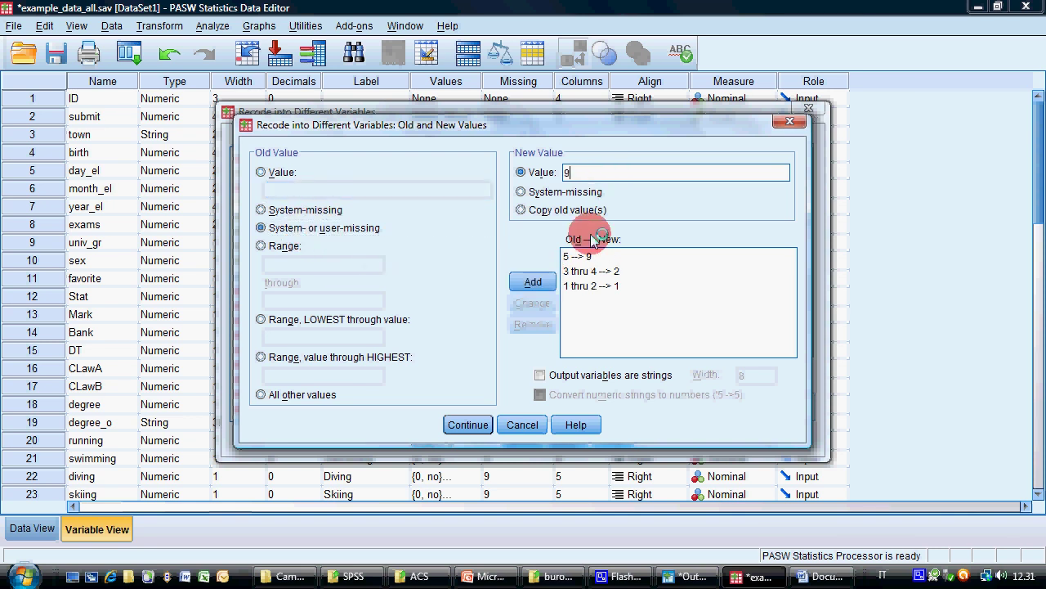
click(533, 282)
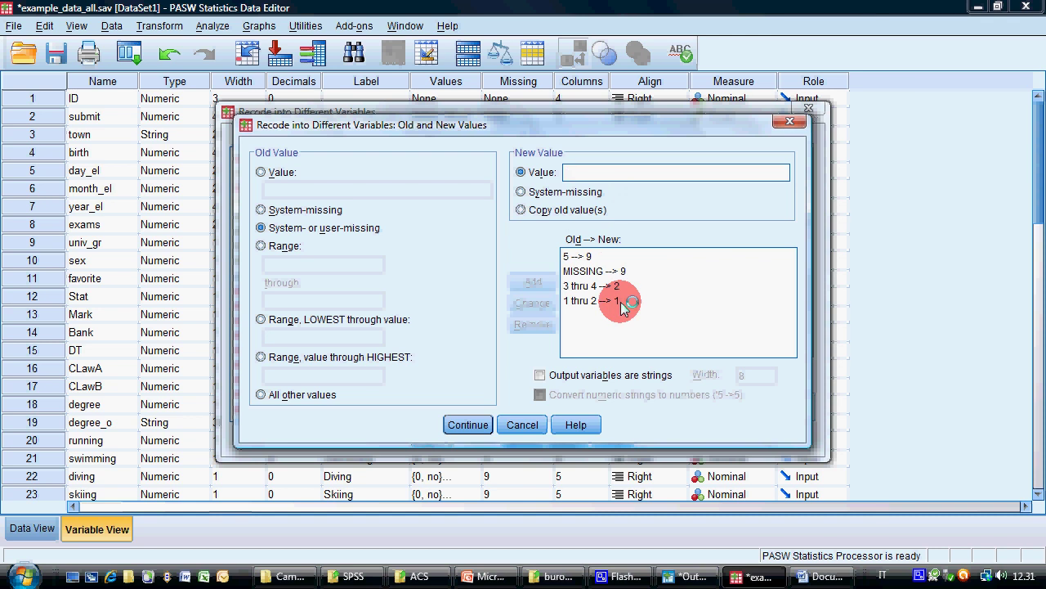
Step: Remove the recode rules for value 5 and for missing values from the old-to-new list
click(572, 257)
click(536, 325)
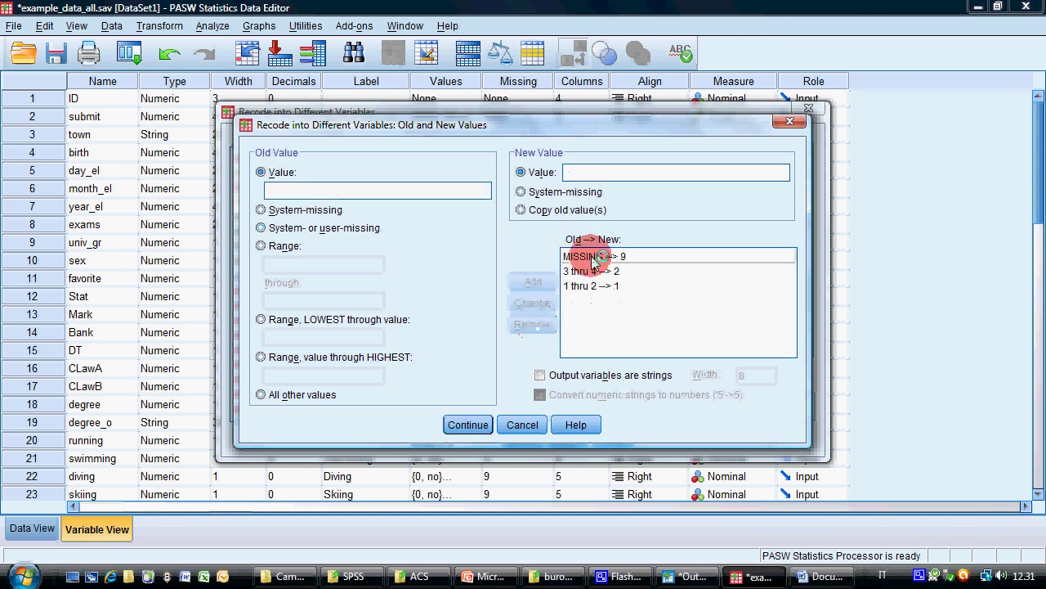
click(587, 257)
click(535, 325)
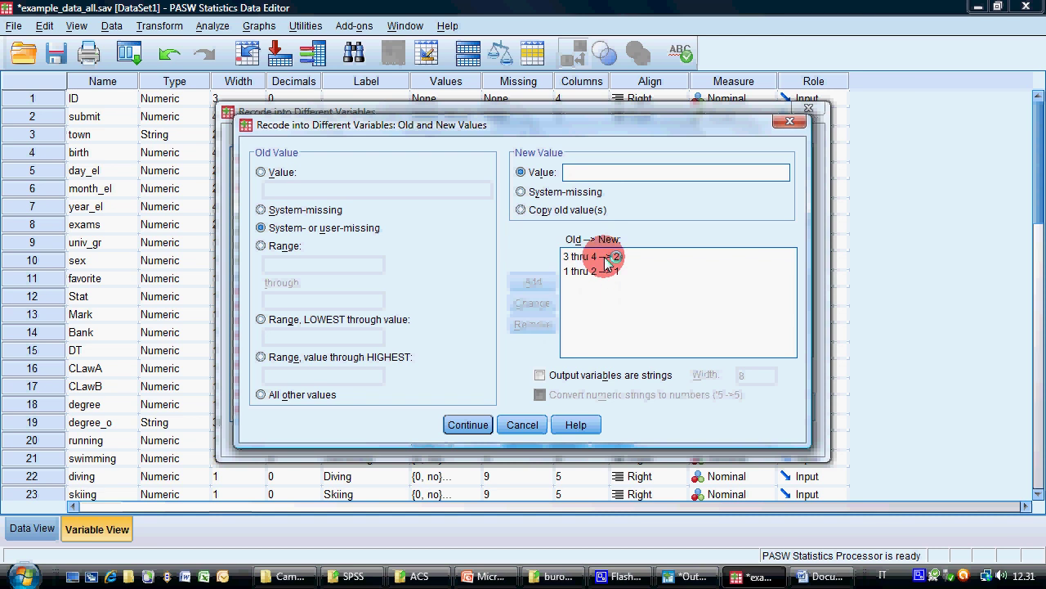
Step: Add a rule recoding all other values into 9 and run the recode
click(291, 396)
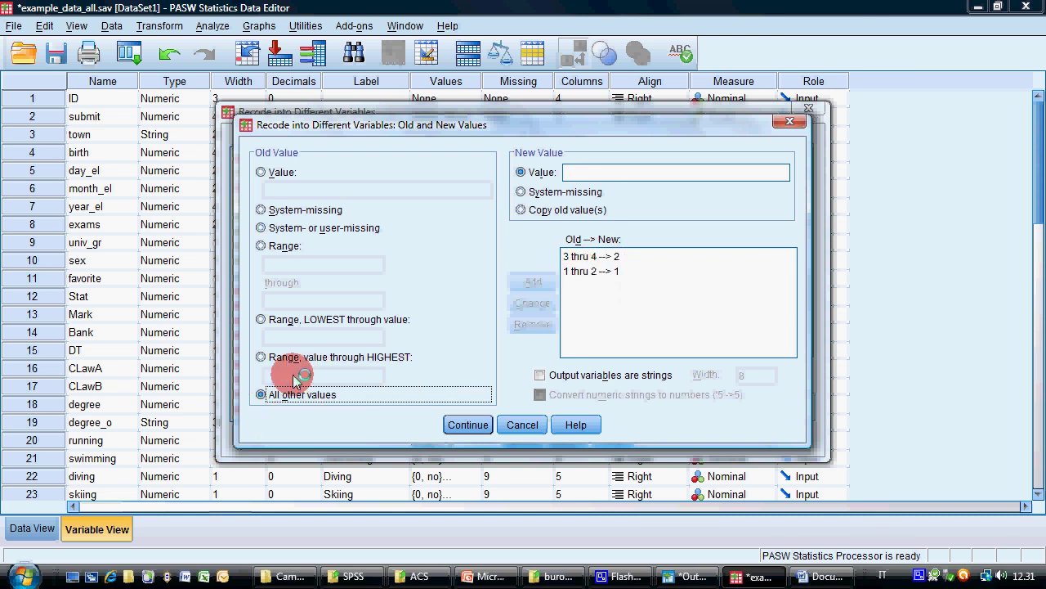
click(597, 172)
text(9)
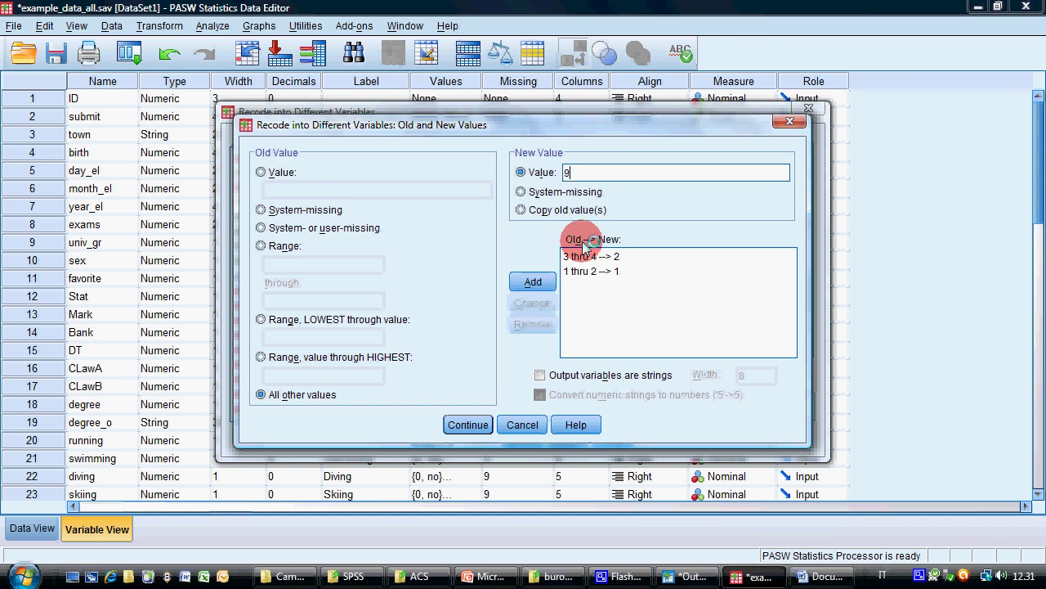
click(546, 283)
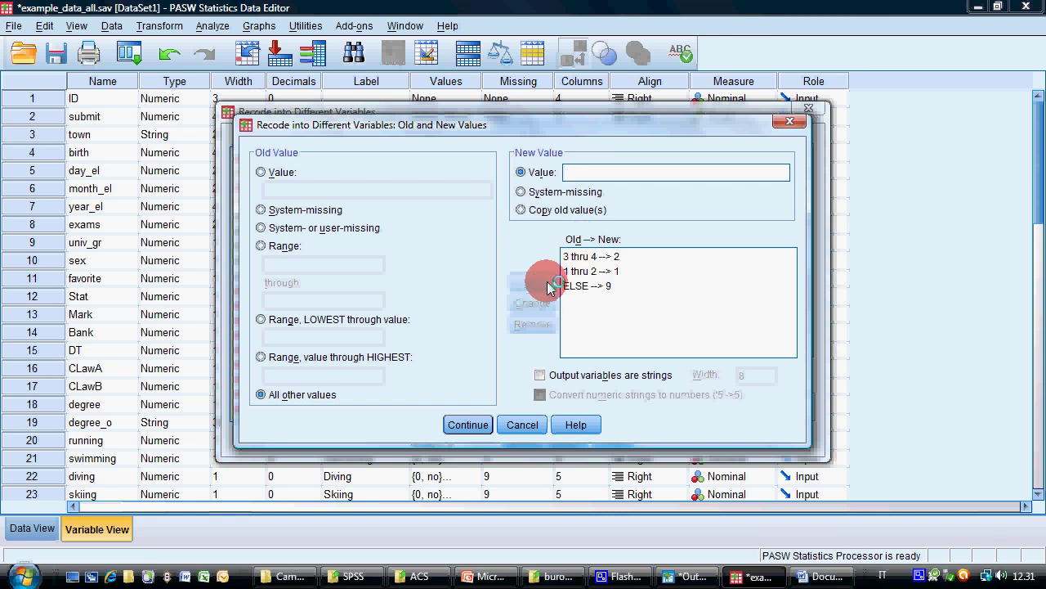
click(592, 288)
click(468, 425)
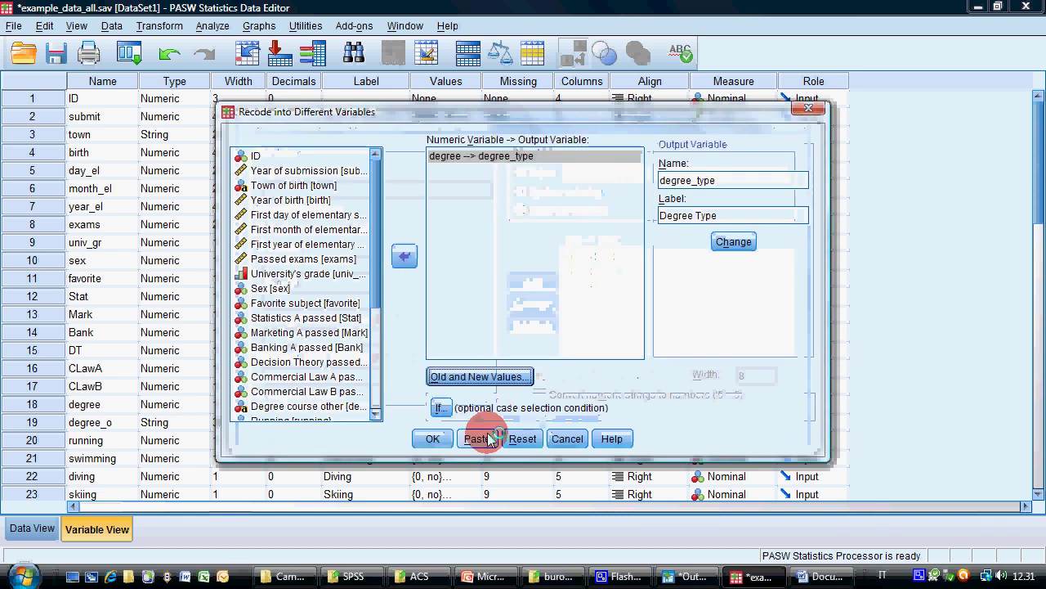
click(435, 439)
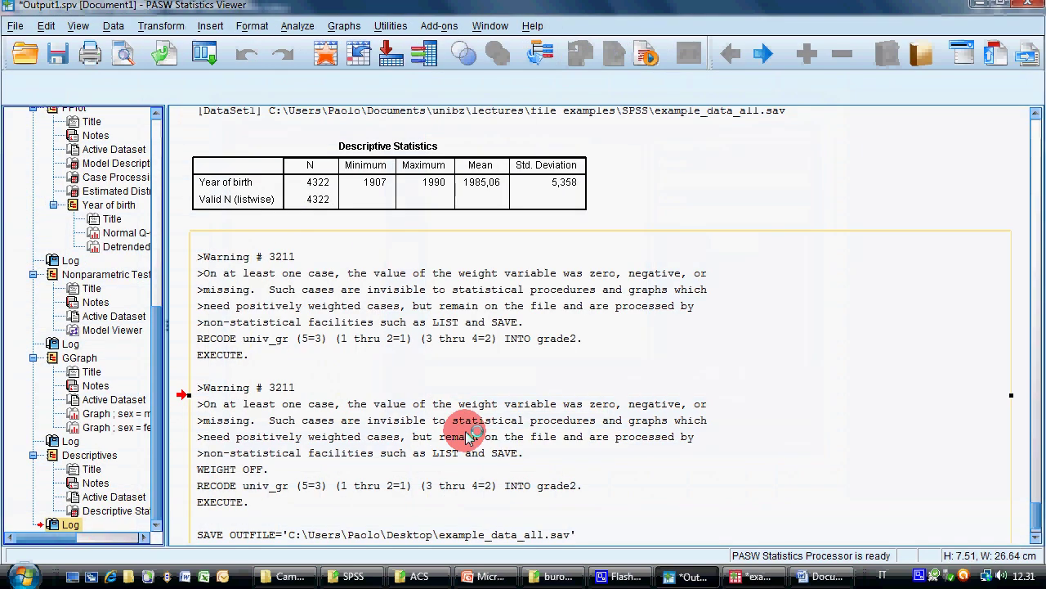
Step: Return to the data editor and examine the case values of the new degree_type variable in the data
click(754, 576)
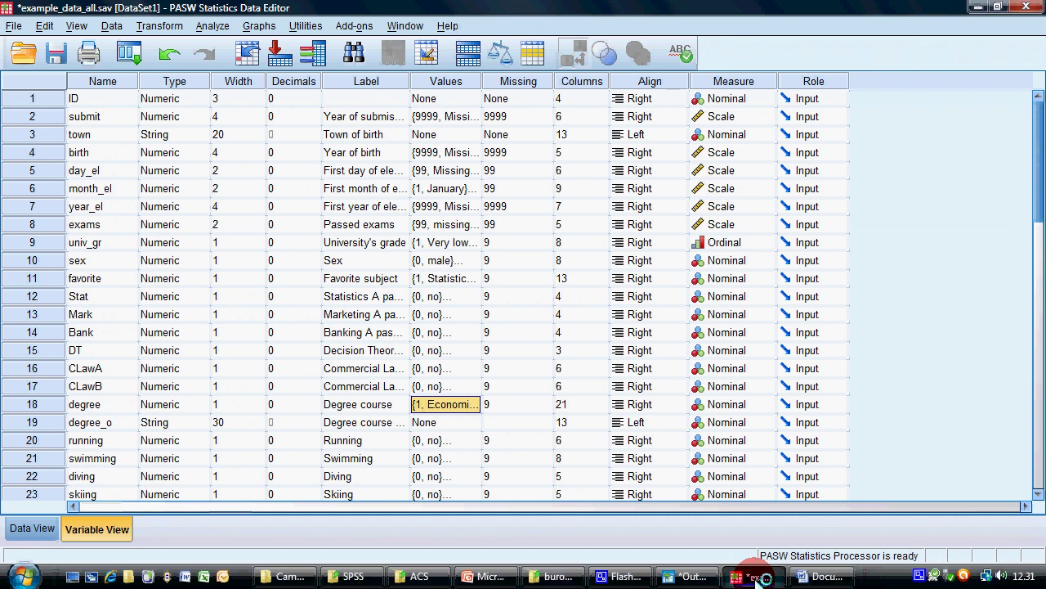
click(56, 532)
drag(360, 500, 716, 515)
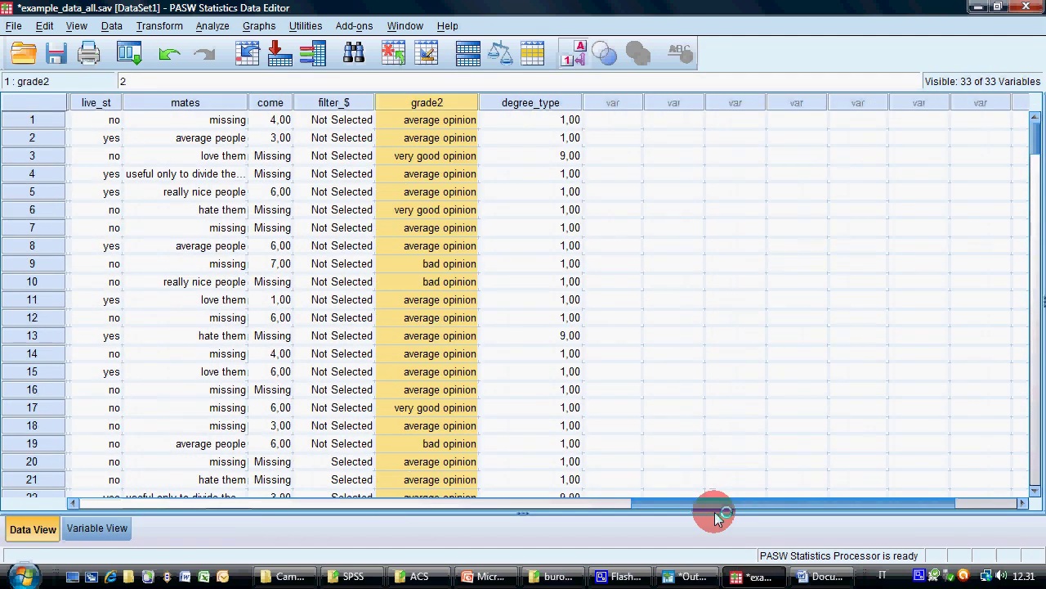
scroll(548, 210, down, 4)
scroll(549, 210, up, 4)
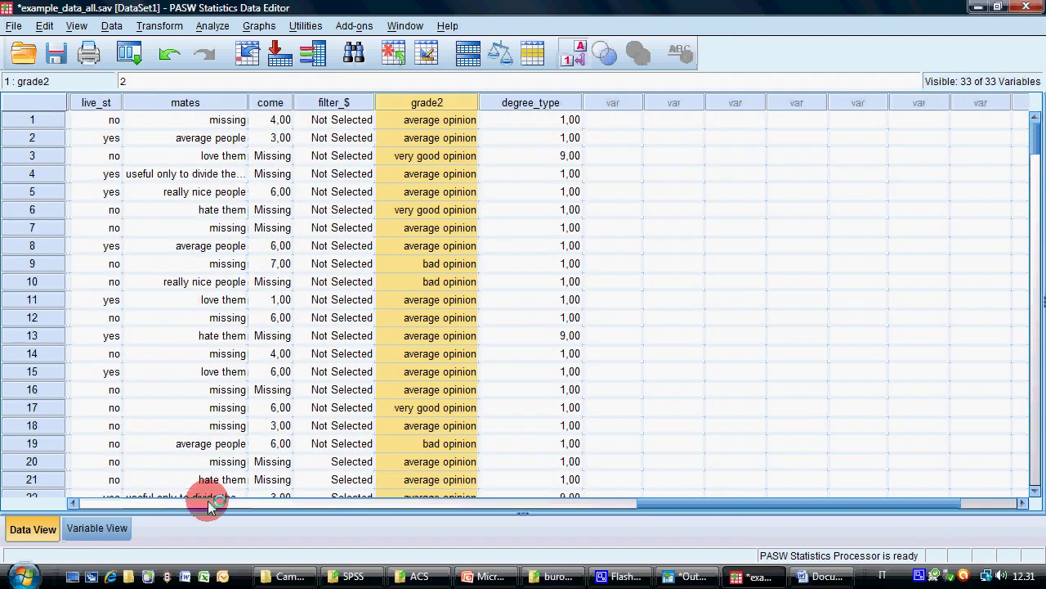
Step: Set the degree_type variable to width 1, zero decimals and nominal measurement level in the variable definitions
click(96, 528)
scroll(297, 458, down, 5)
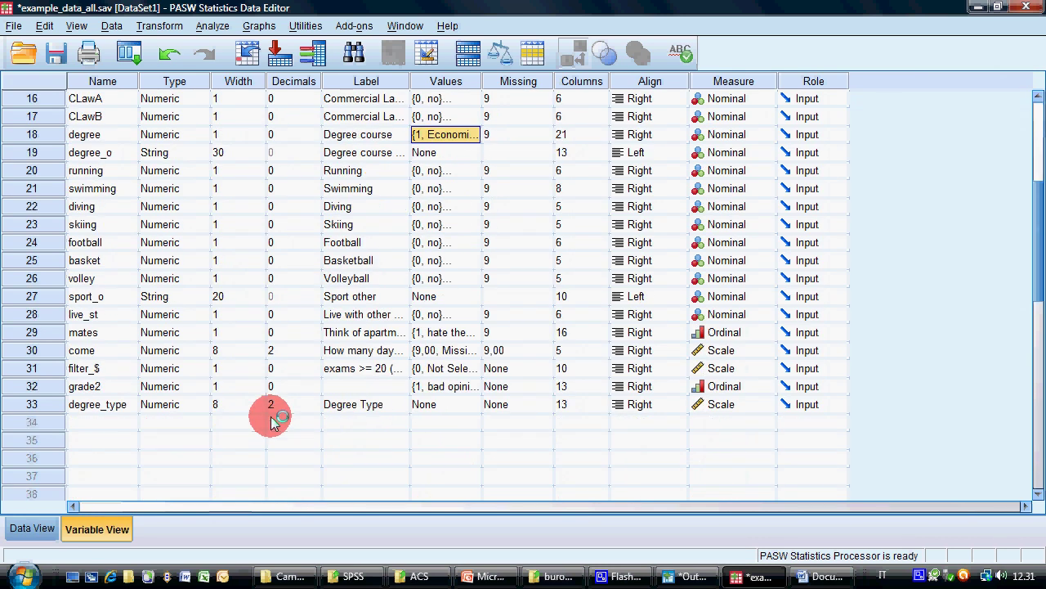
click(317, 407)
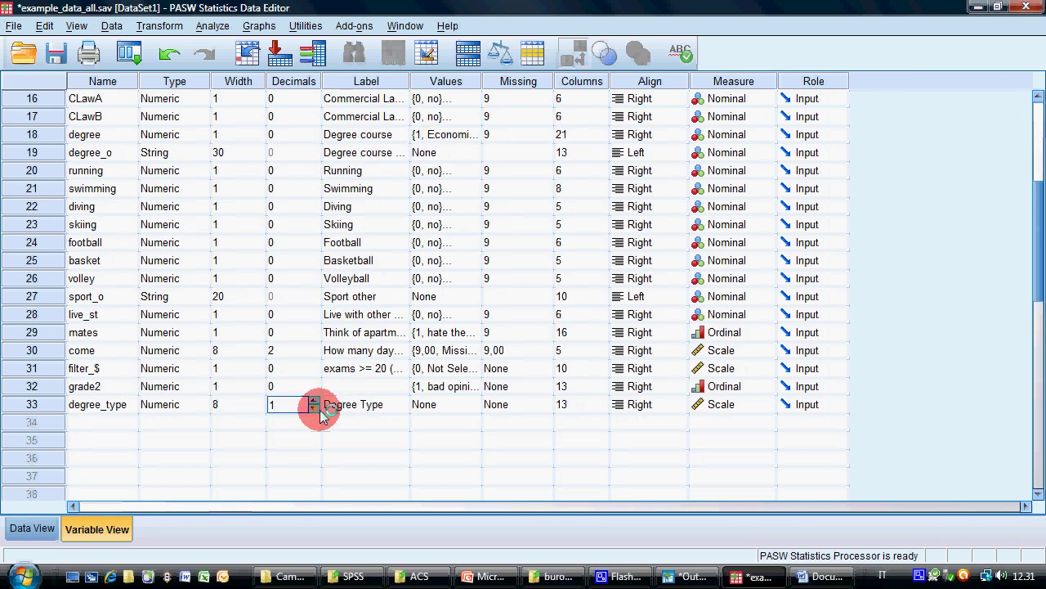
click(259, 406)
text(1)
click(724, 408)
click(725, 409)
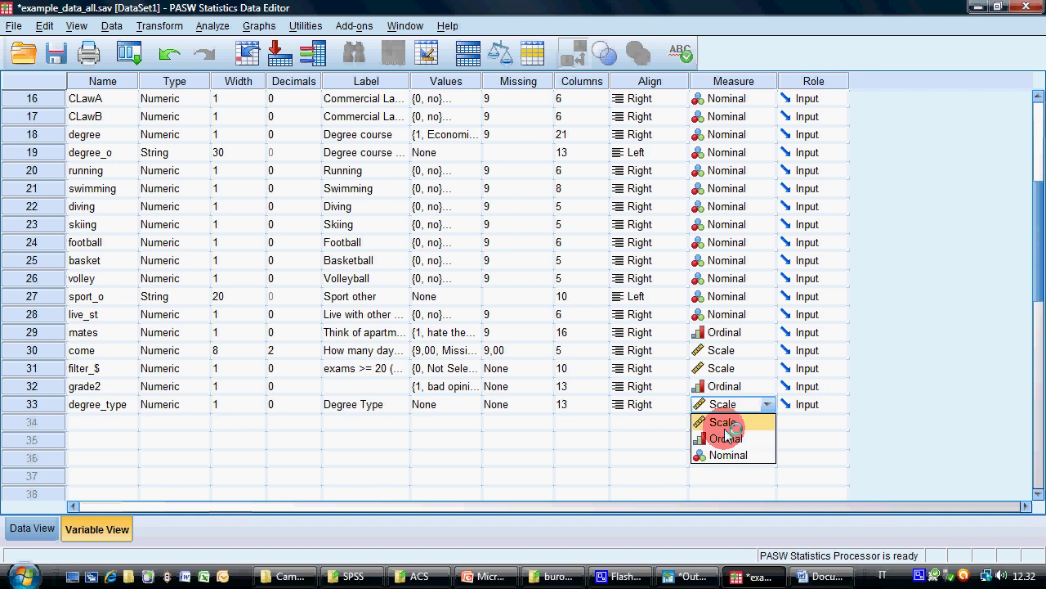
click(723, 452)
Step: Define value labels for degree_type: 1 = Bachelor, 2 = Master and 9 = missing
double_click(477, 409)
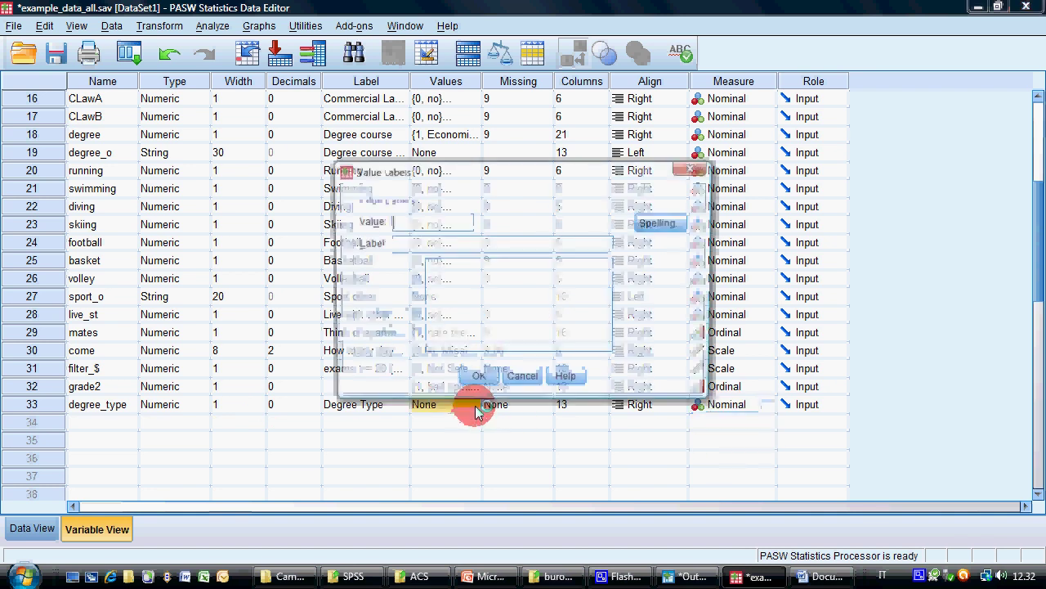
text(1)
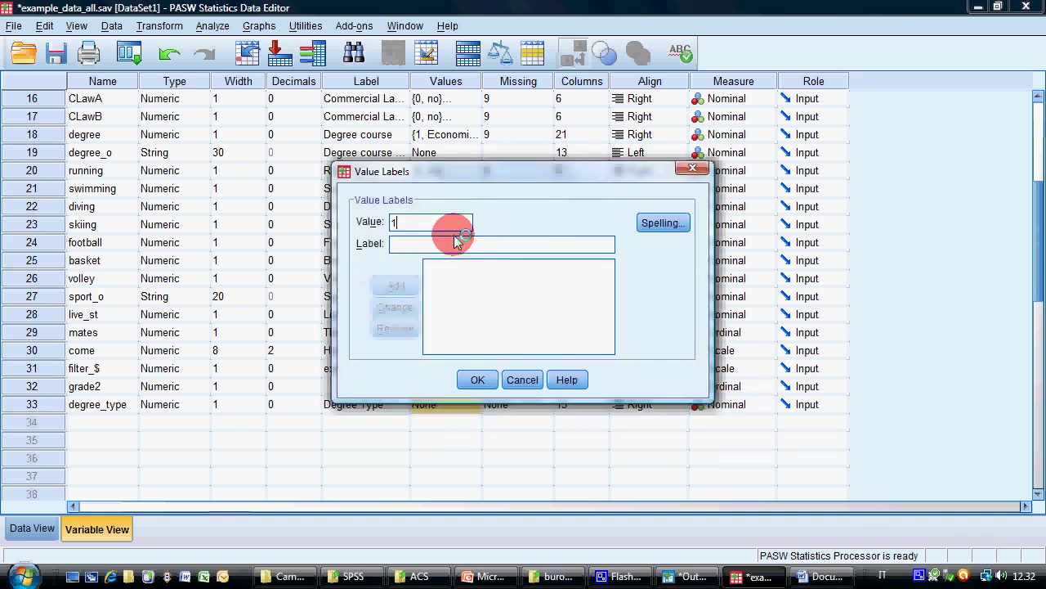
click(455, 239)
text(Bachelor)
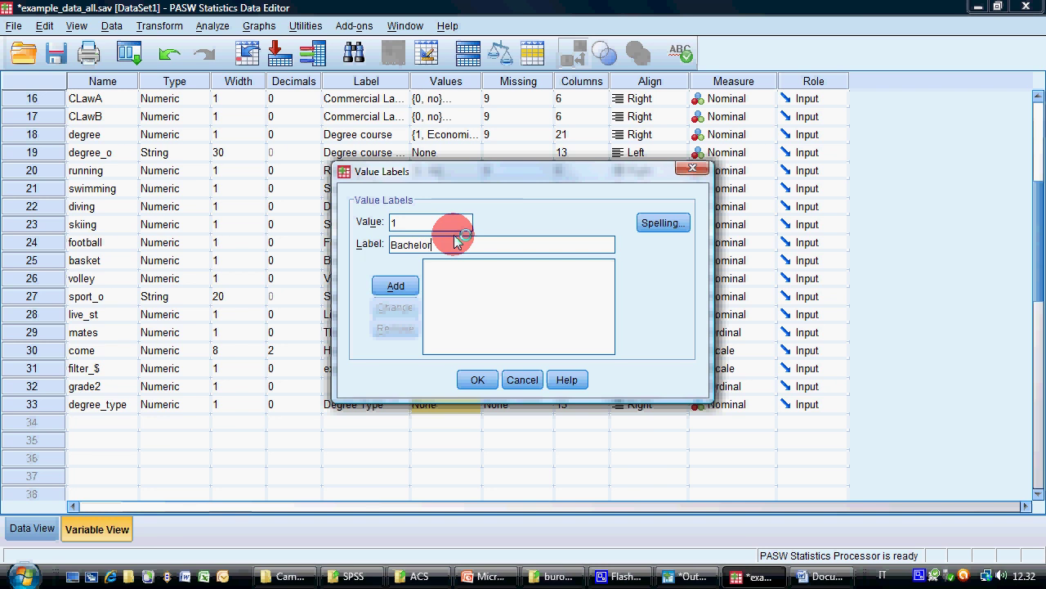
key(Return)
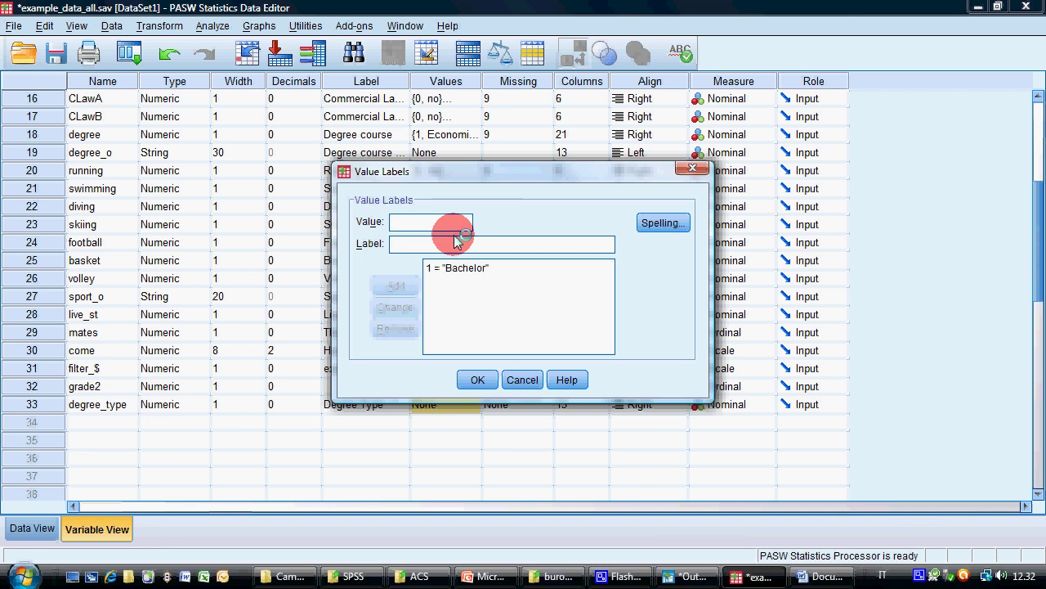
text(Master)
key(Return)
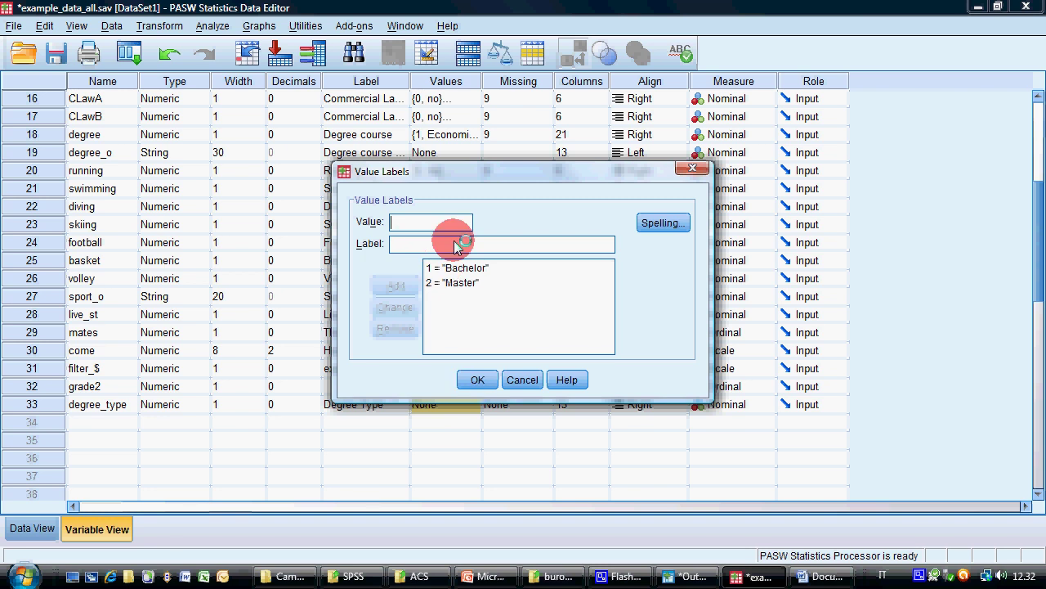
text(9)
key(Tab)
text(missing)
key(Return)
click(487, 380)
Step: Declare 9 as a discrete missing value for degree_type
click(504, 404)
click(544, 403)
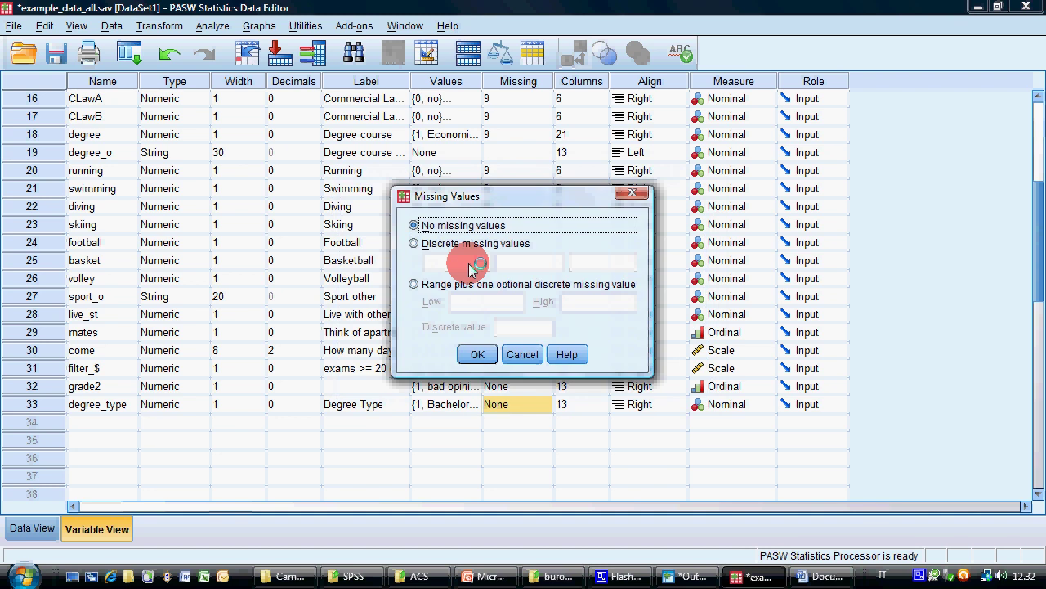
click(458, 242)
click(462, 262)
text(9)
click(477, 354)
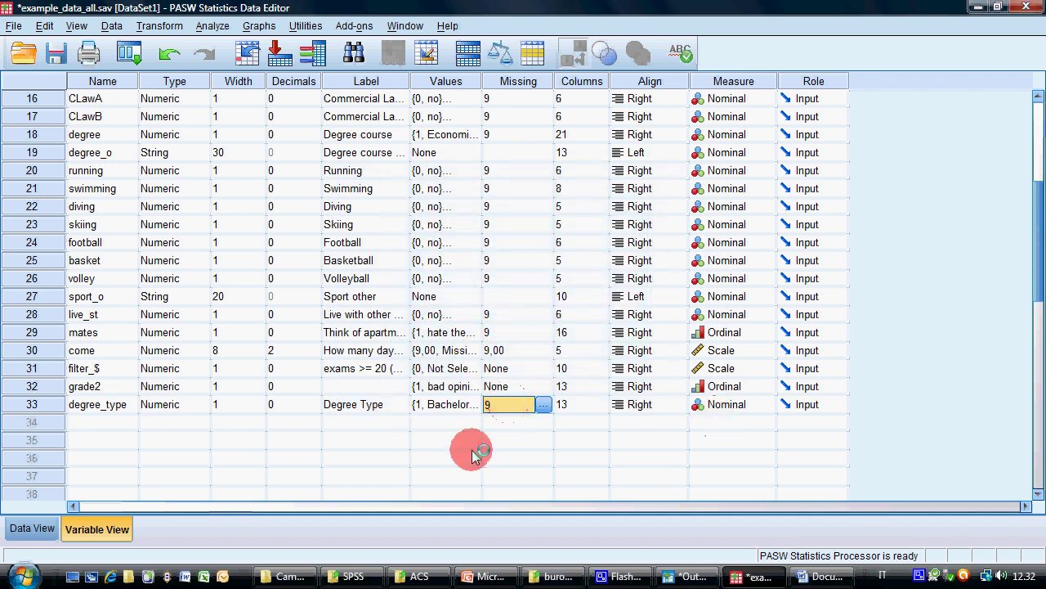
Step: Check the labelled degree_type values across the cases in the data and return to the first variables
click(44, 533)
scroll(626, 276, down, 13)
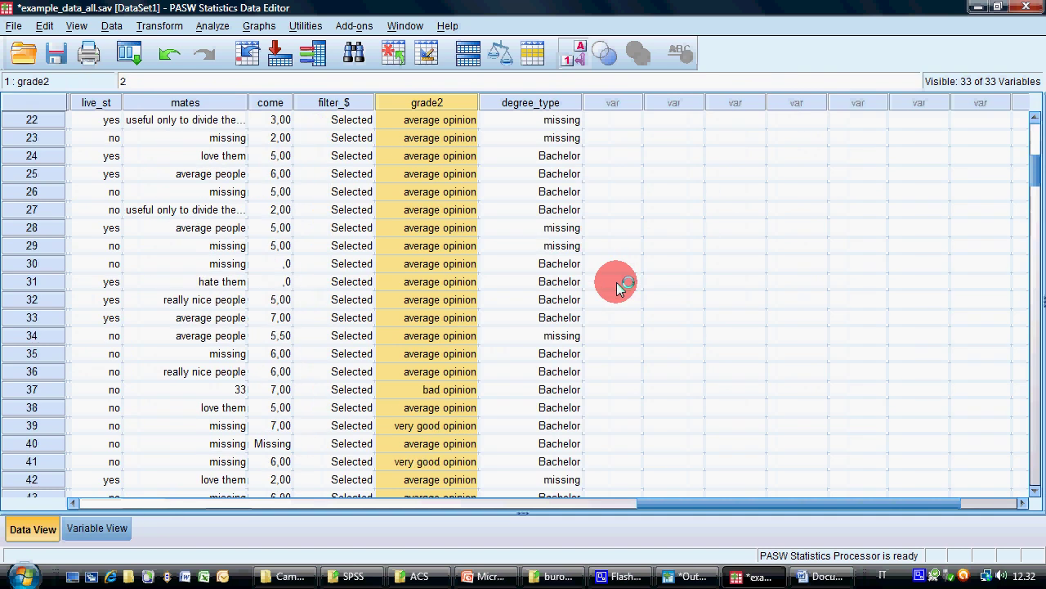
drag(1037, 194, 992, 82)
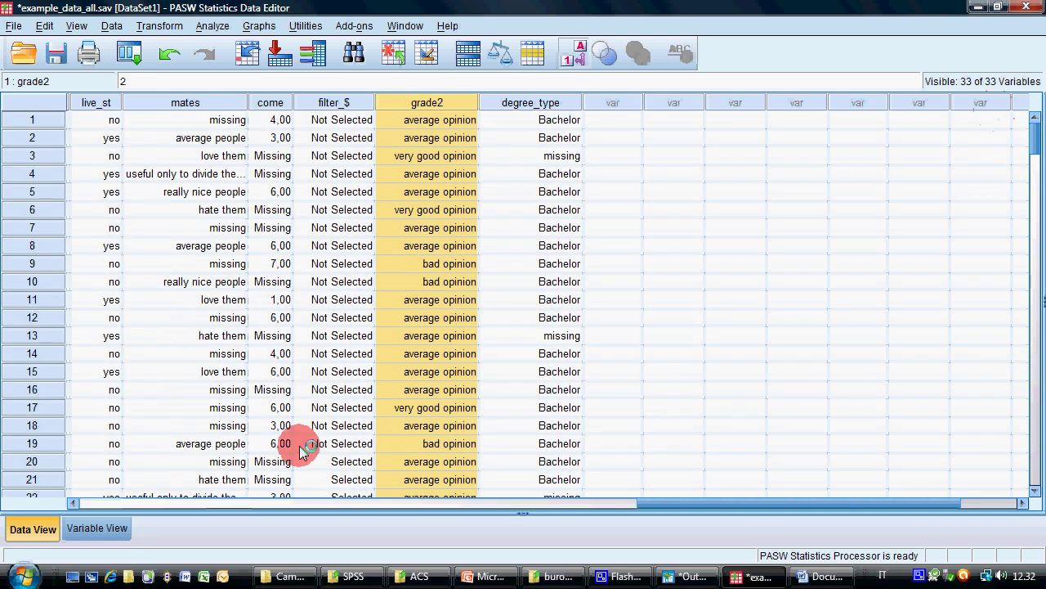
click(516, 503)
click(517, 504)
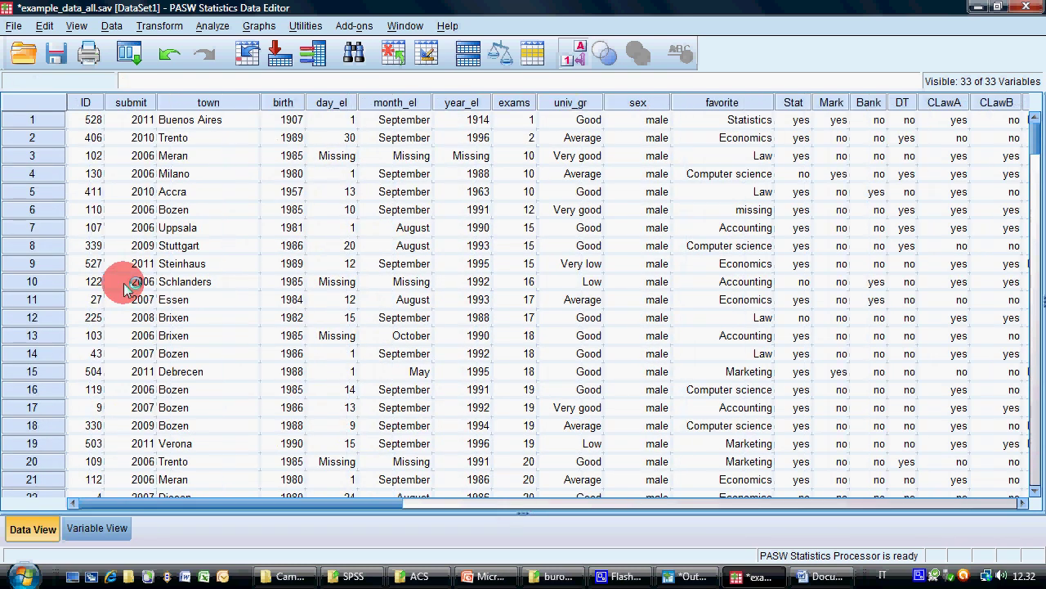
Step: Save the dataset as example_data_all.sav, overwriting the existing file
click(14, 25)
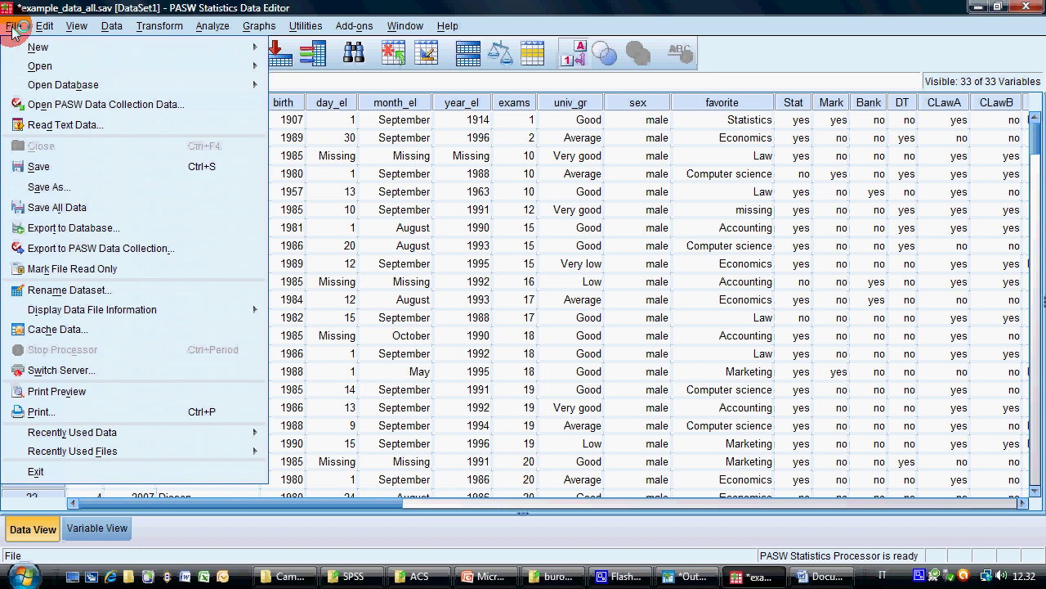
click(266, 189)
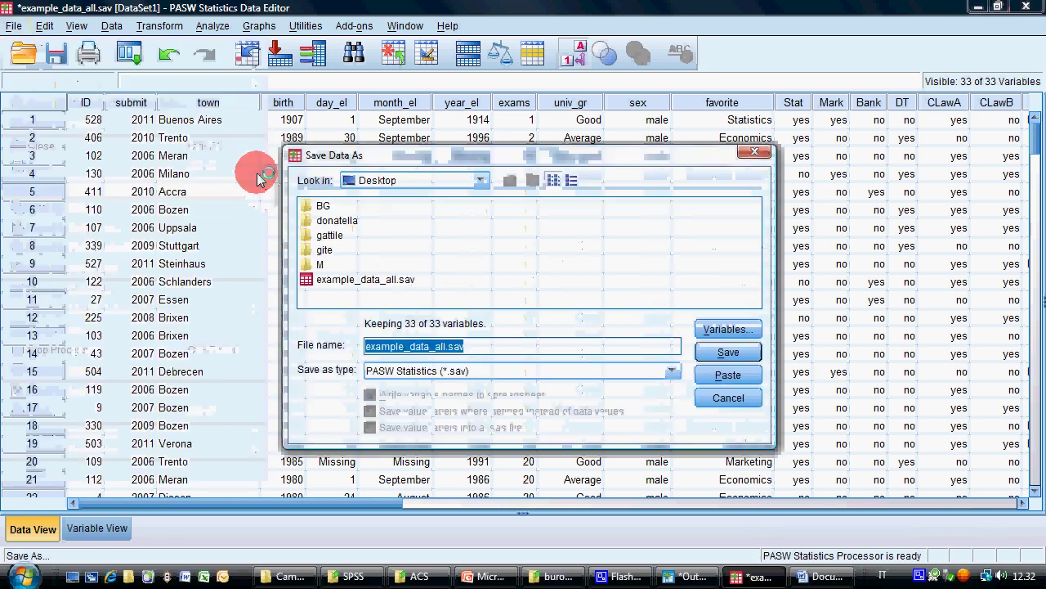
click(727, 352)
click(511, 326)
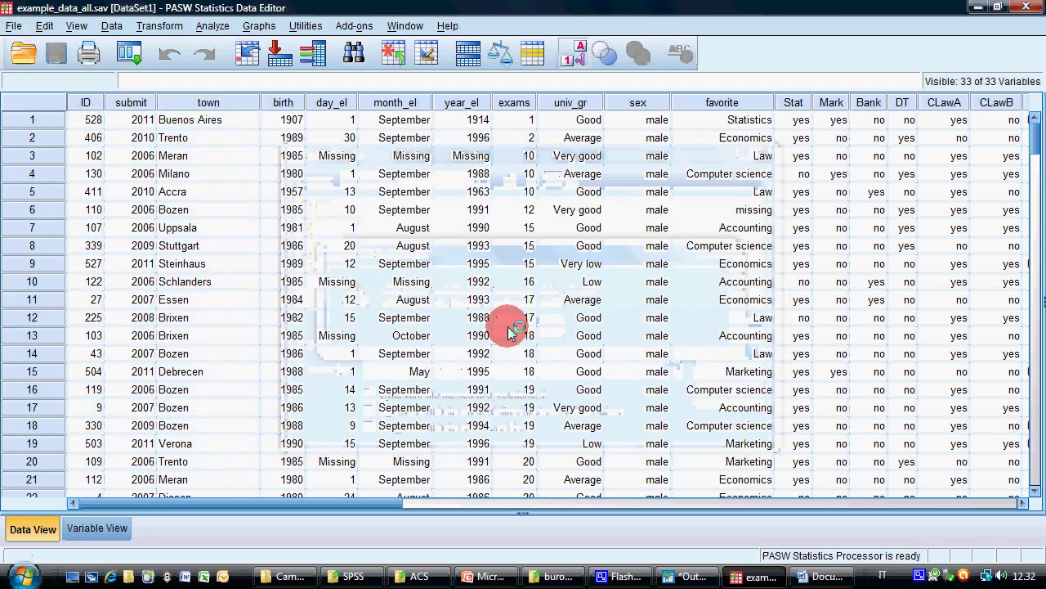
Step: Switch to the Word document, delete the old recoding scheme and enter the heading "GROUP variable year of birth"
click(822, 577)
drag(478, 357, 96, 297)
key(Delete)
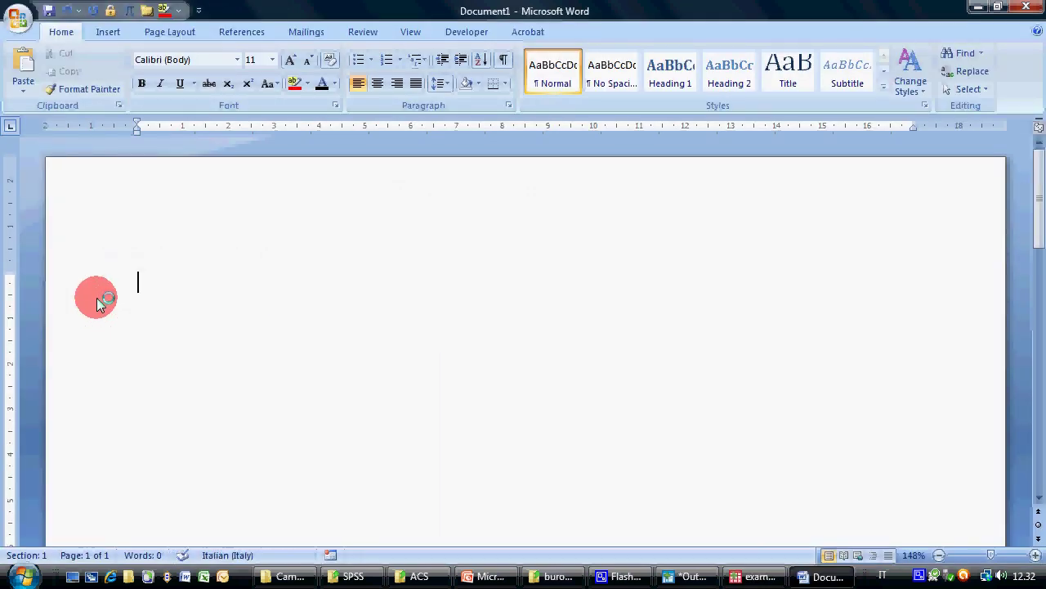
text(GROUP)
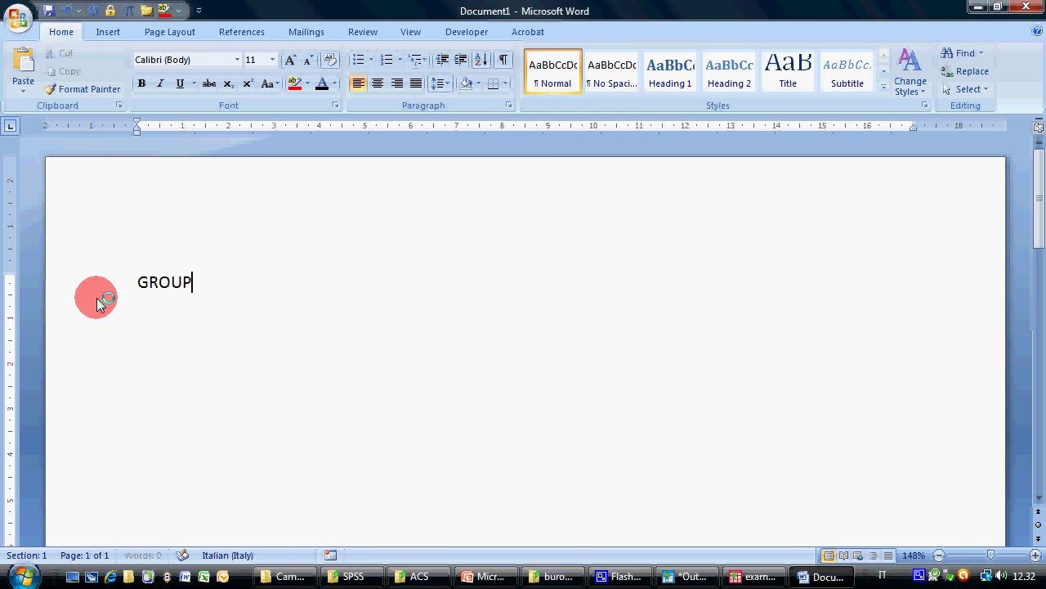
text( variable e)
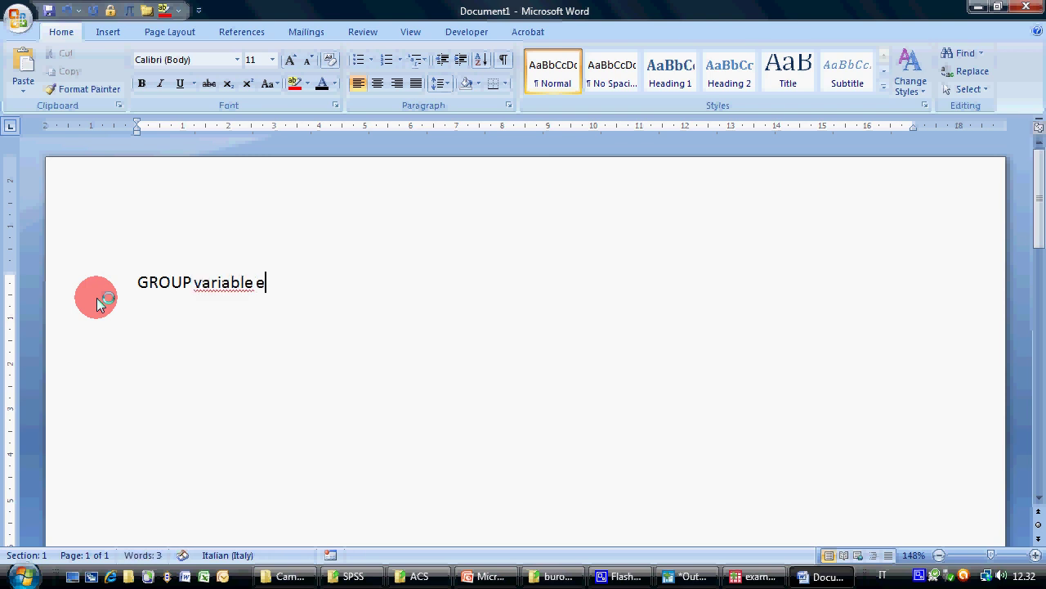
key(BackSpace)
text(year of birth)
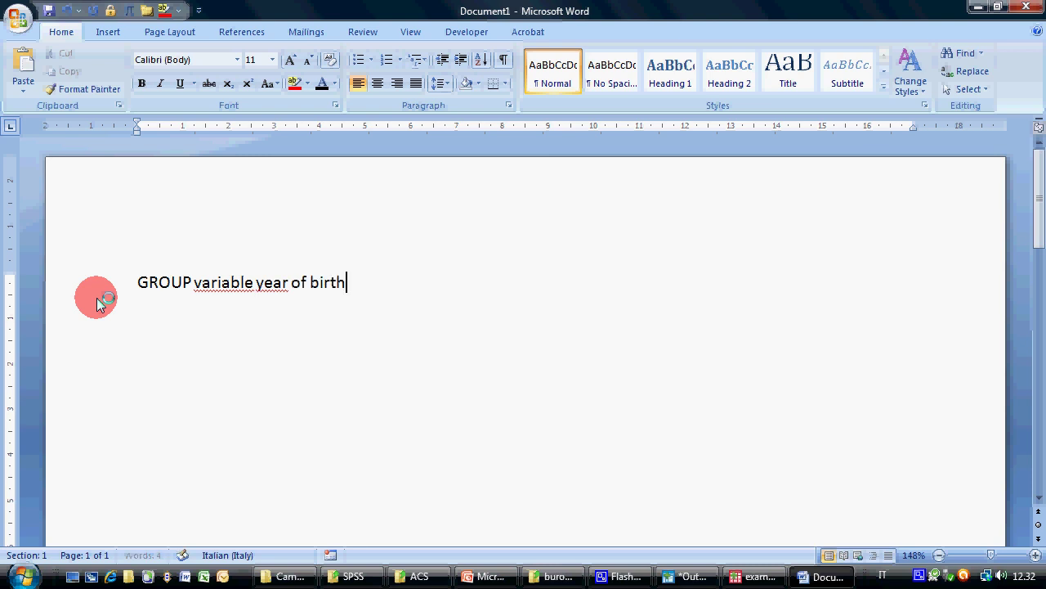
Step: Add the first scheme line "born before 1970 → 1 – old" below the heading, with an arrow symbol
key(Return)
text(born before 19)
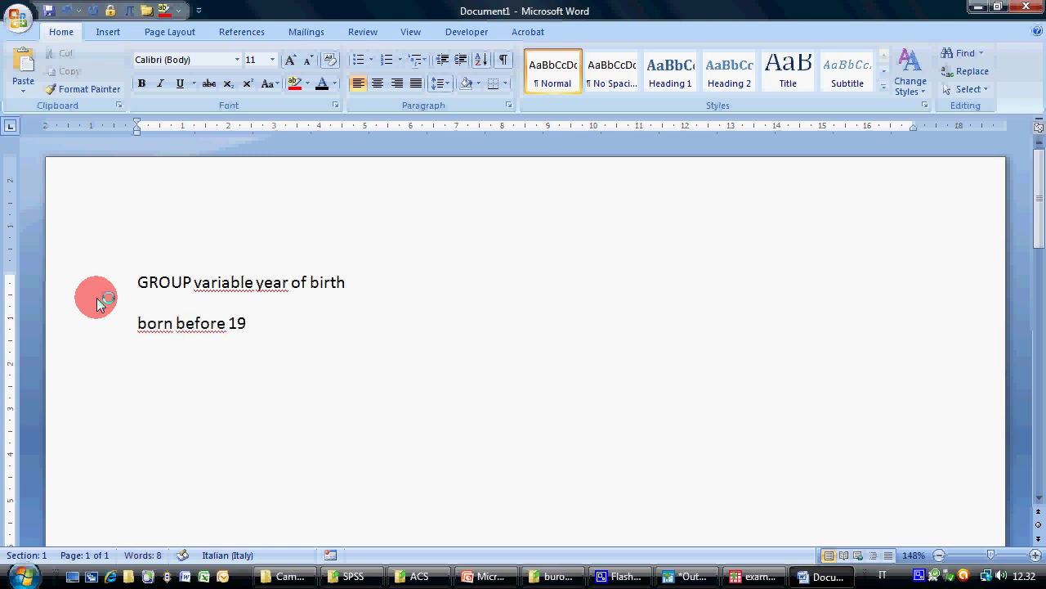
text(70 -> 1 - old)
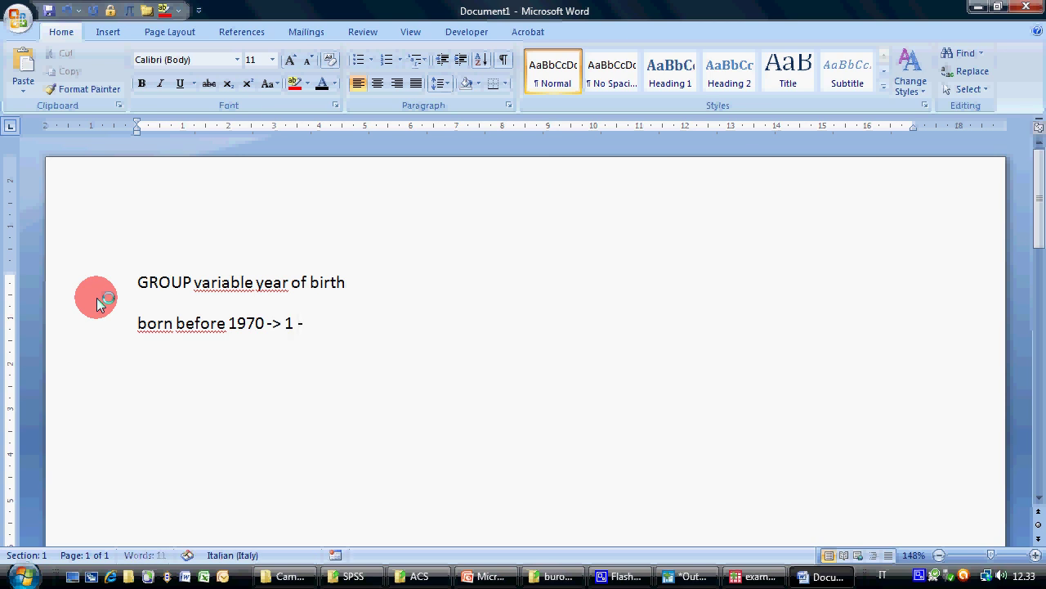
key(ctrl+Left)
key(ctrl+Left)
key(Left)
key(Left)
key(BackSpace)
key(BackSpace)
key(BackSpace)
key(BackSpace)
text(-->)
key(End)
Step: Add the second scheme line "born from 1971 to 1980 → 2 – average"
key(Return)
text(bor)
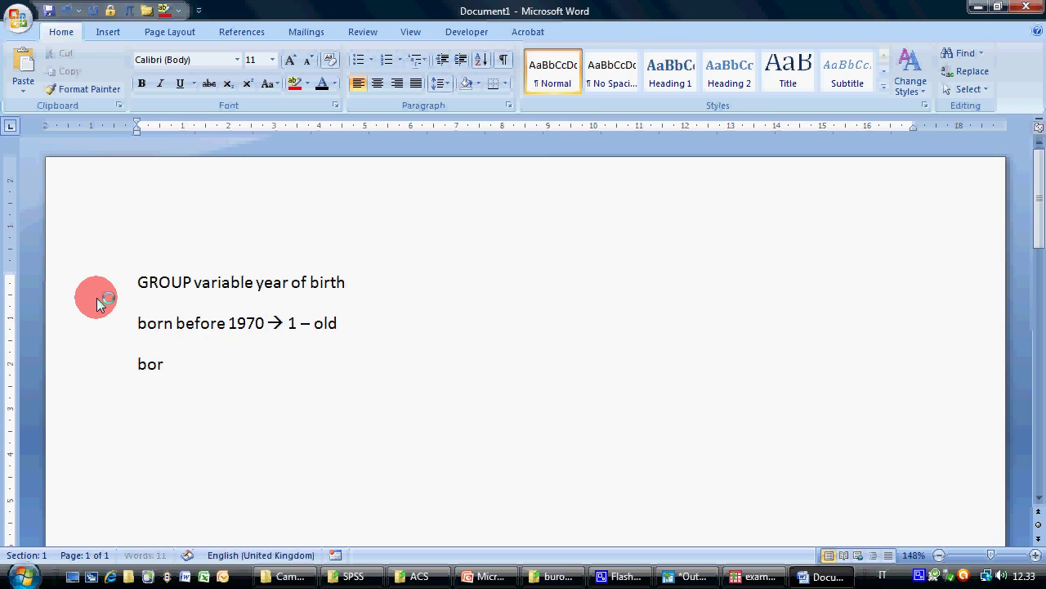
text(n from 1971 to )
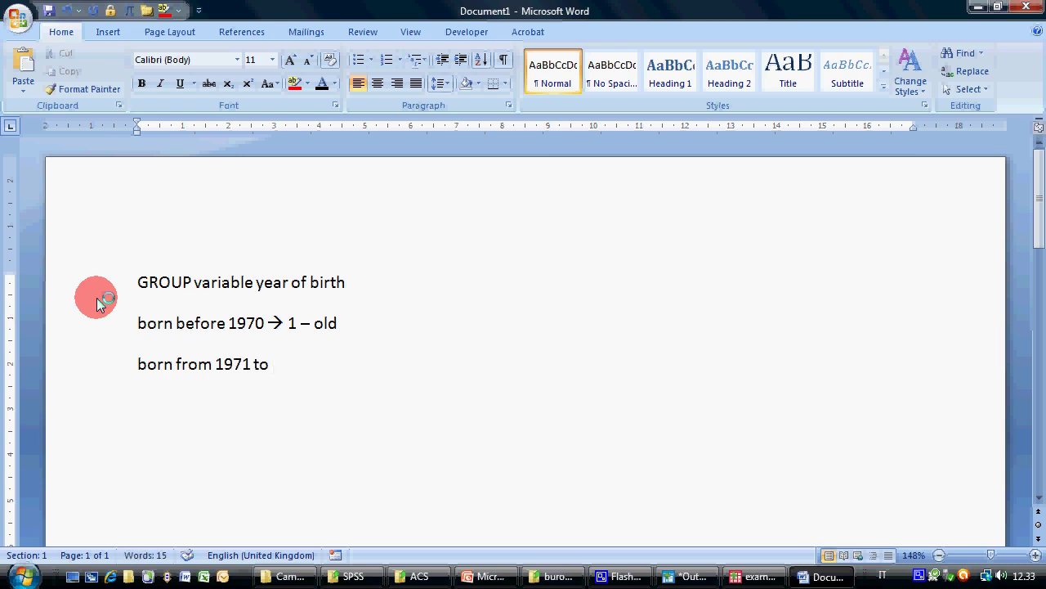
text(1980)
text( -->)
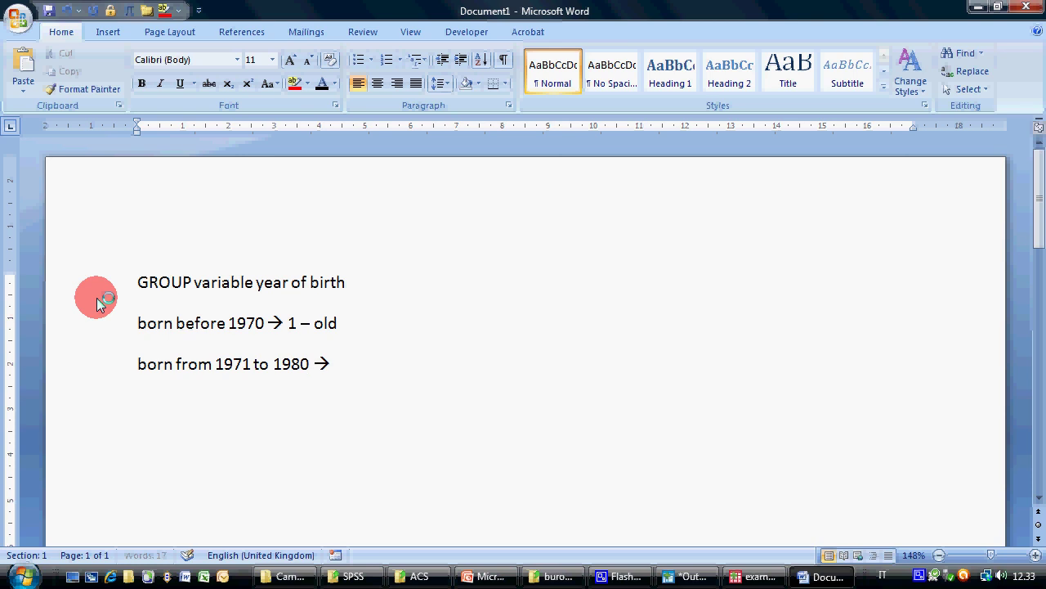
text( 2 - average)
Step: Add the third scheme line "born from 1981 to 1988 → 3 – young"
key(Return)
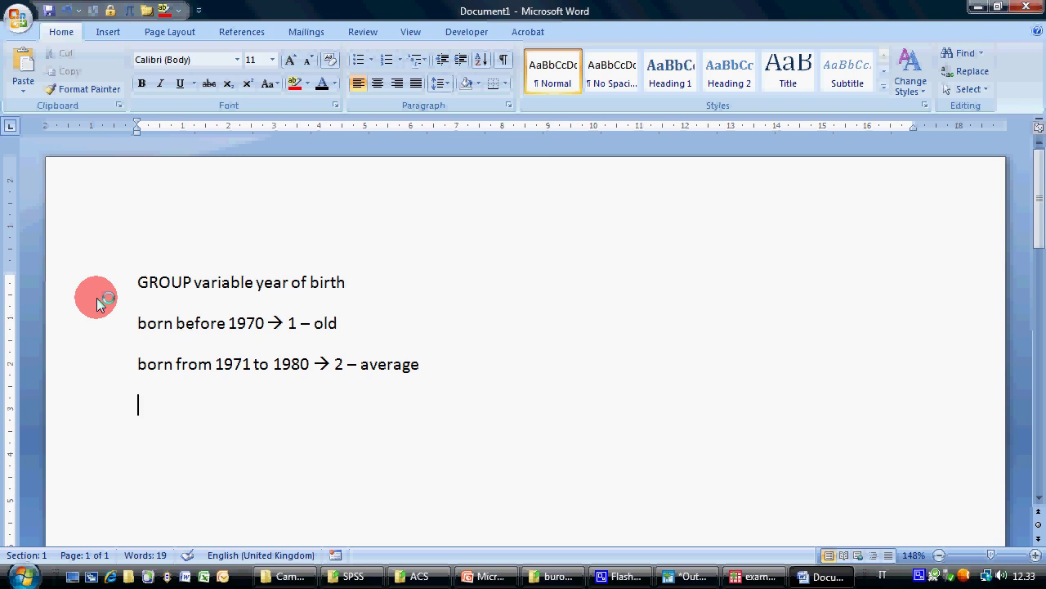
text(born a)
key(BackSpace)
key(BackSpace)
text(after)
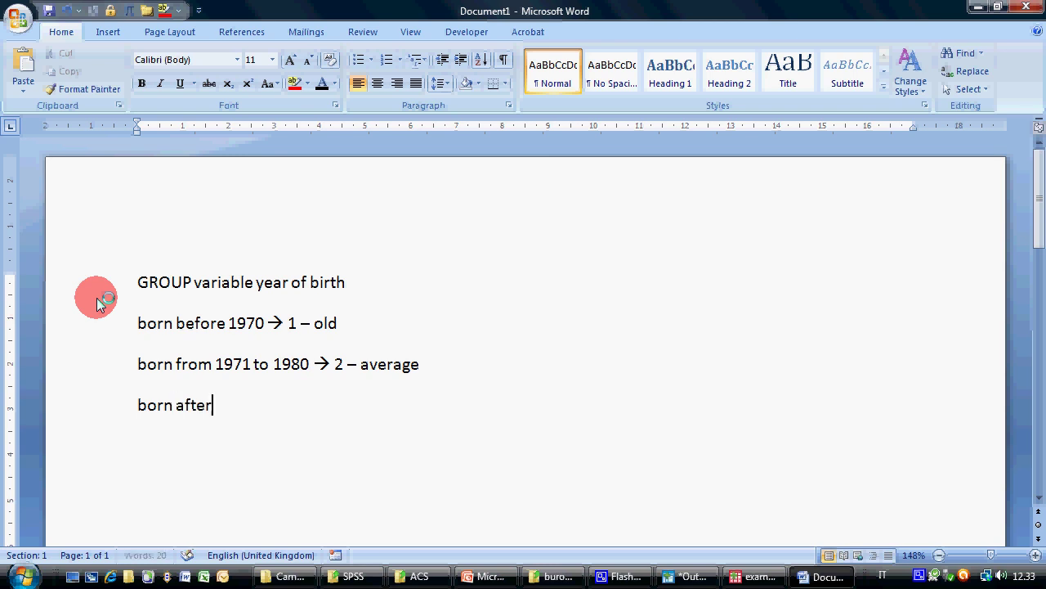
key(BackSpace)
key(BackSpace)
key(BackSpace)
key(BackSpace)
key(BackSpace)
key(BackSpace)
text(from 1)
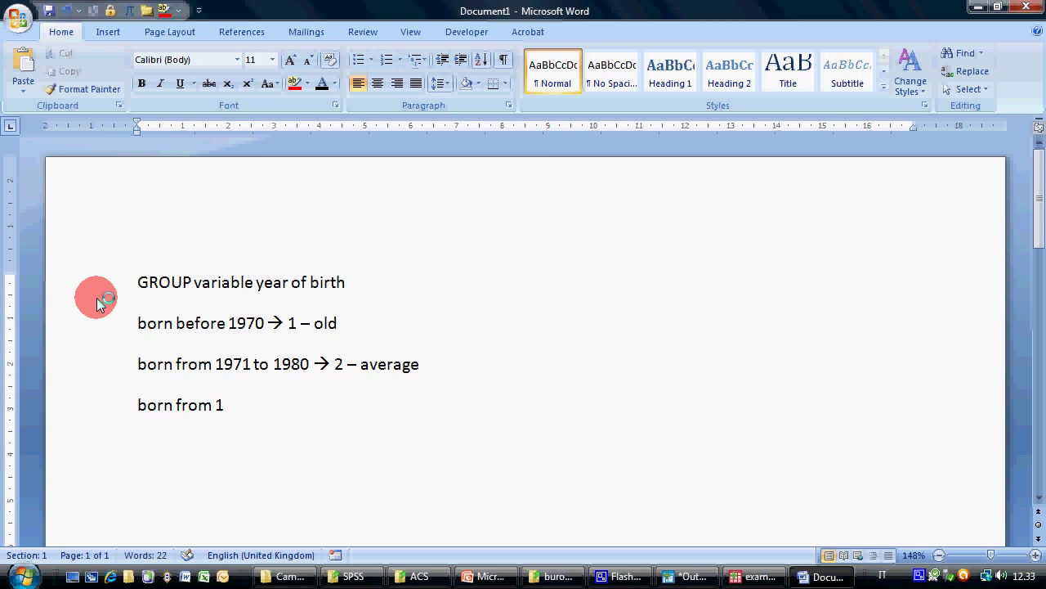
text(981 to 1988 ->)
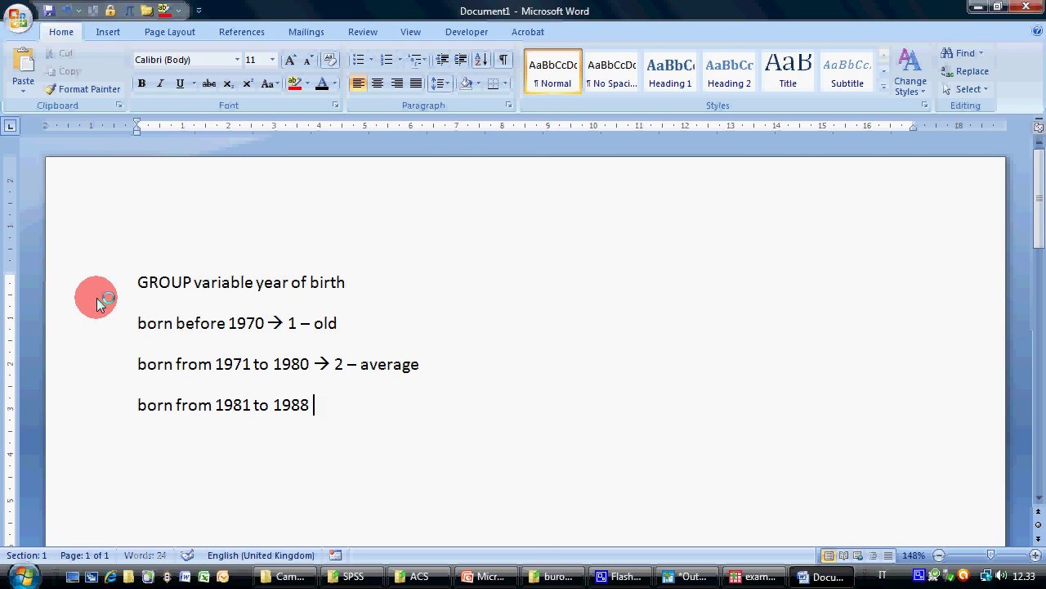
key(BackSpace)
key(BackSpace)
text(--> )
text(3 -)
text( young)
Step: Add the fourth scheme line "born after 1989 → 4 – very young"
key(Return)
text(bo)
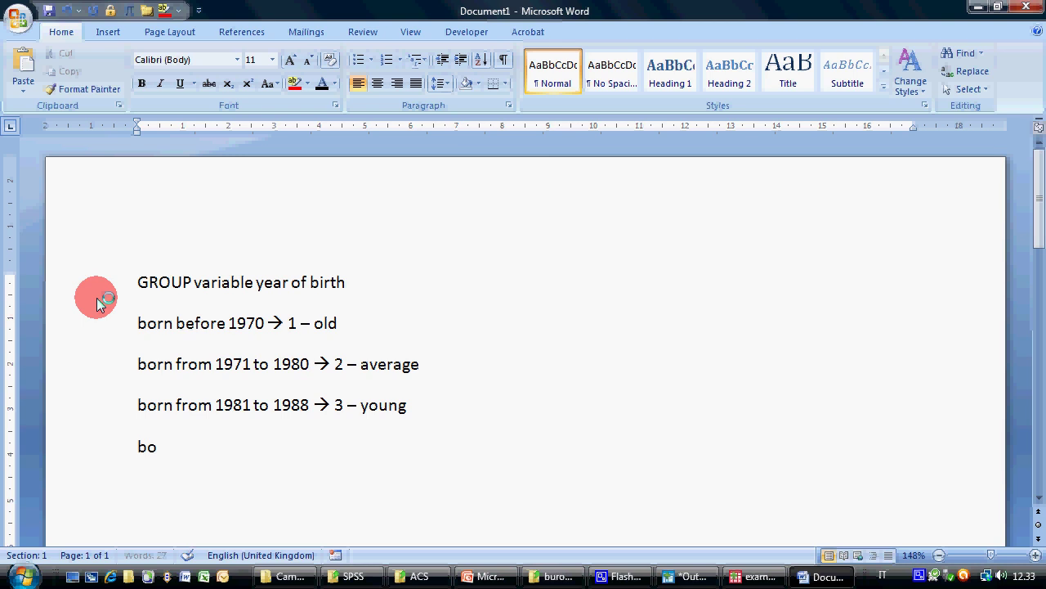
text(rn after)
text(1989)
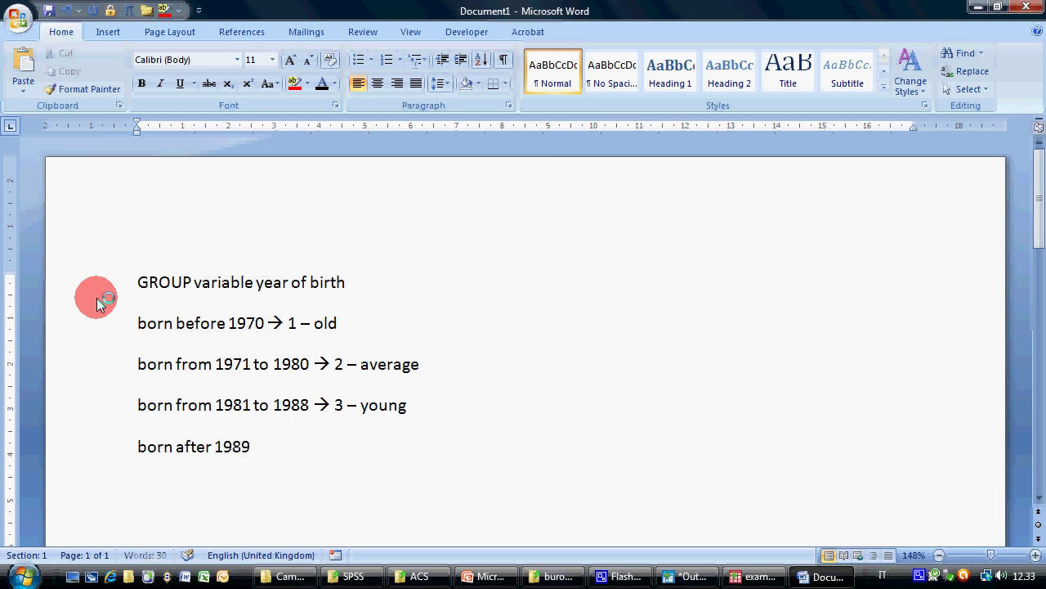
text( --> )
text(4)
text( - very young)
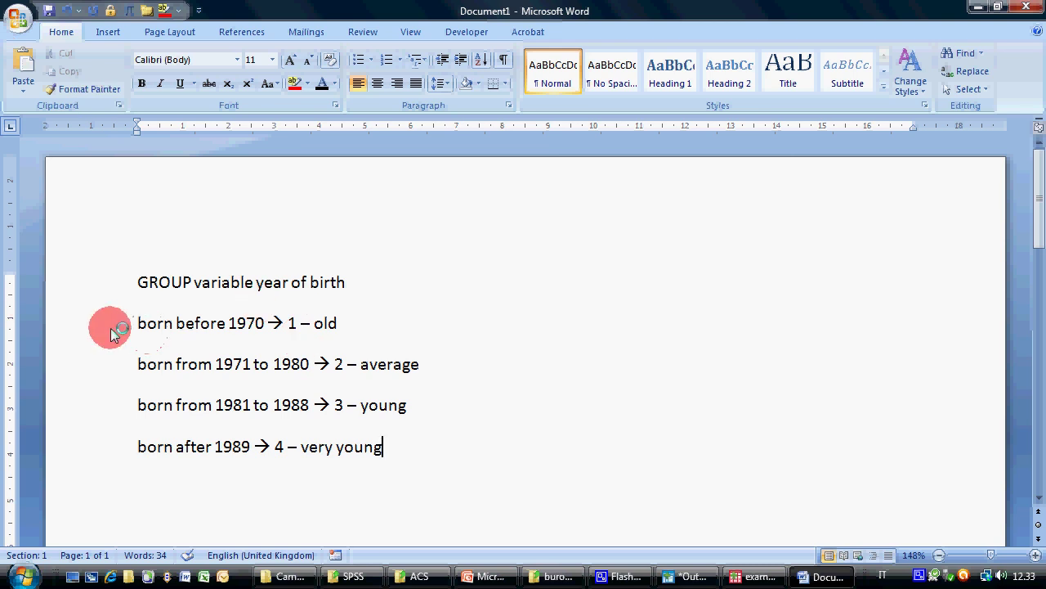
drag(110, 328, 112, 446)
click(311, 334)
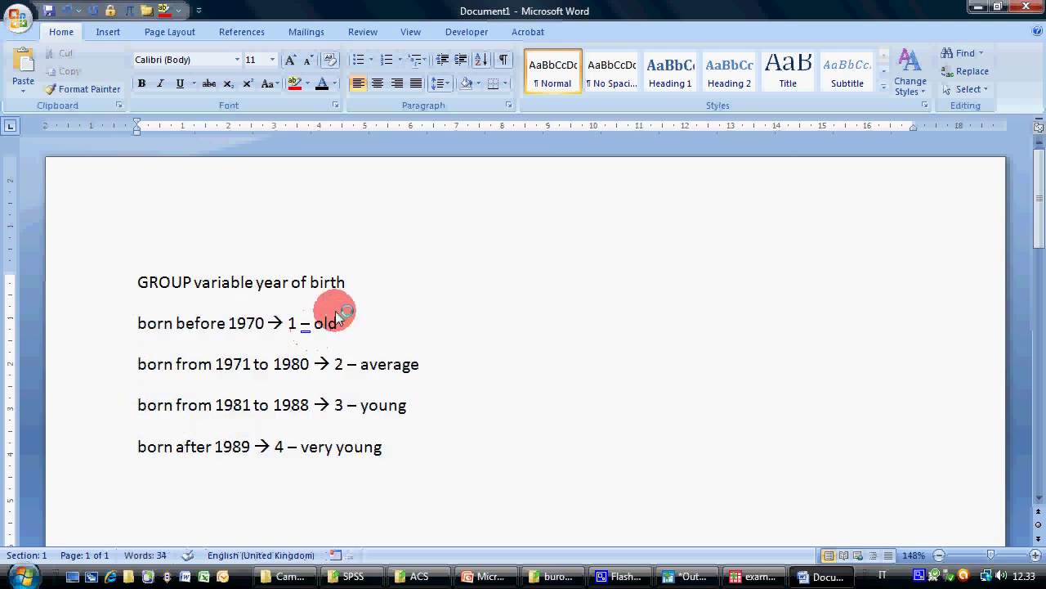
click(362, 319)
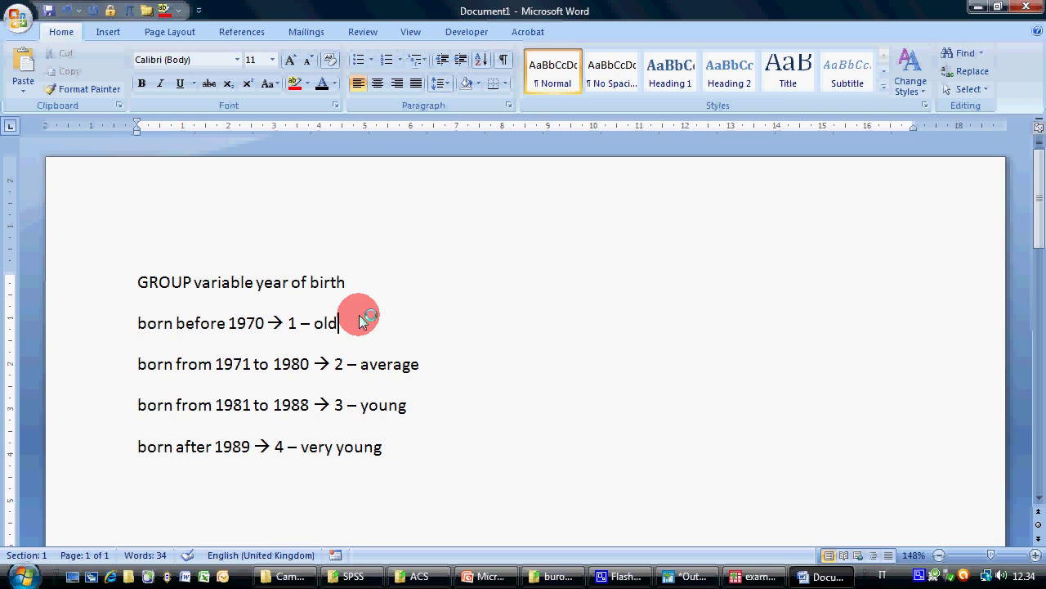
click(389, 280)
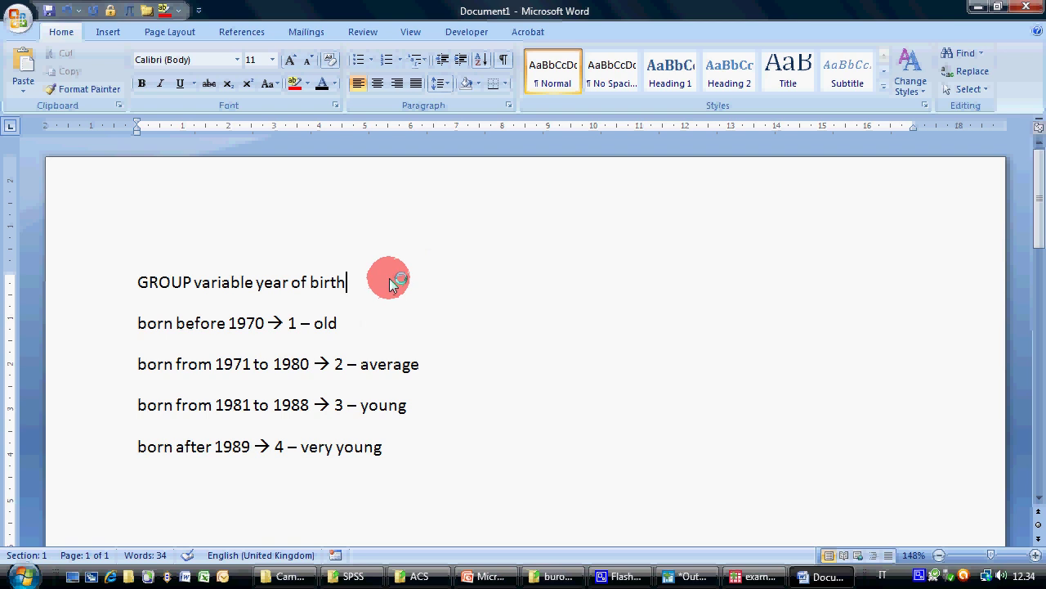
Step: Review the codes and labels assigned to the birth-year groups in the scheme
drag(137, 324, 347, 327)
drag(334, 365, 427, 365)
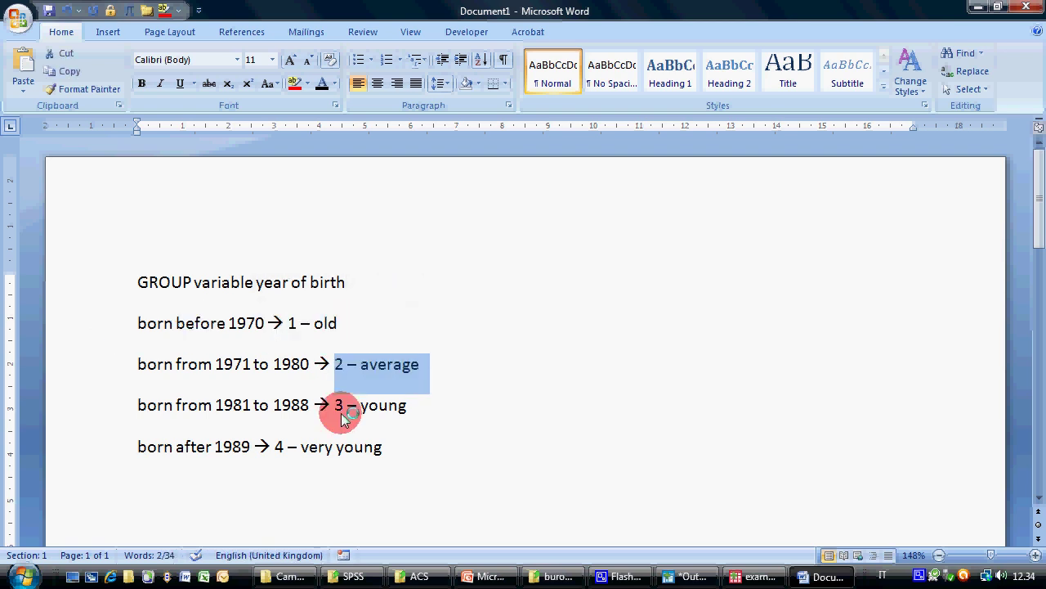
drag(334, 405, 405, 406)
drag(277, 448, 351, 448)
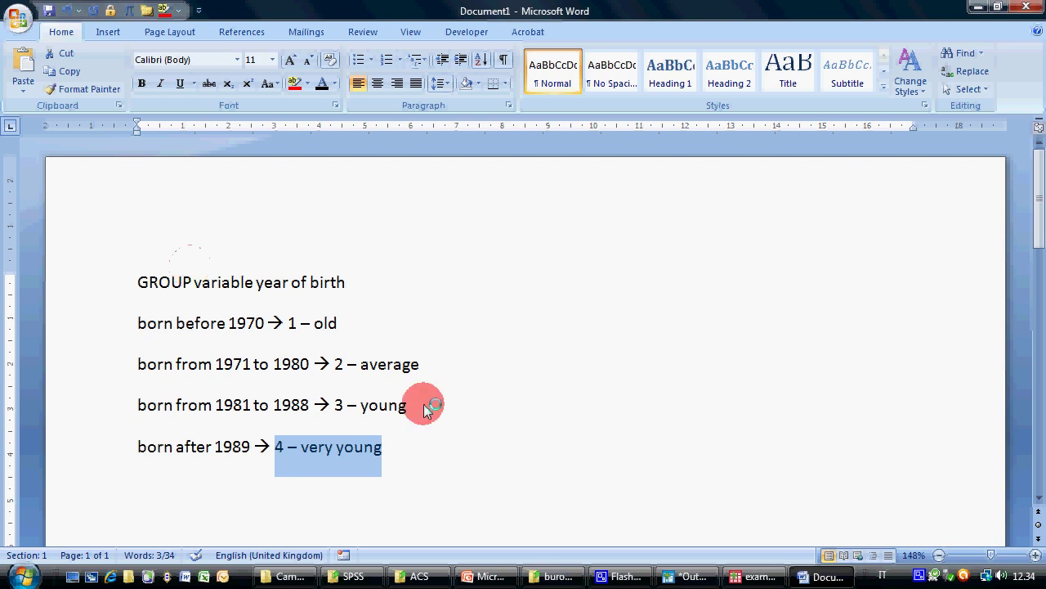
Step: Switch to PASW Statistics and set up a cleared Recode into Different Variables with Year of birth as the input variable
click(756, 578)
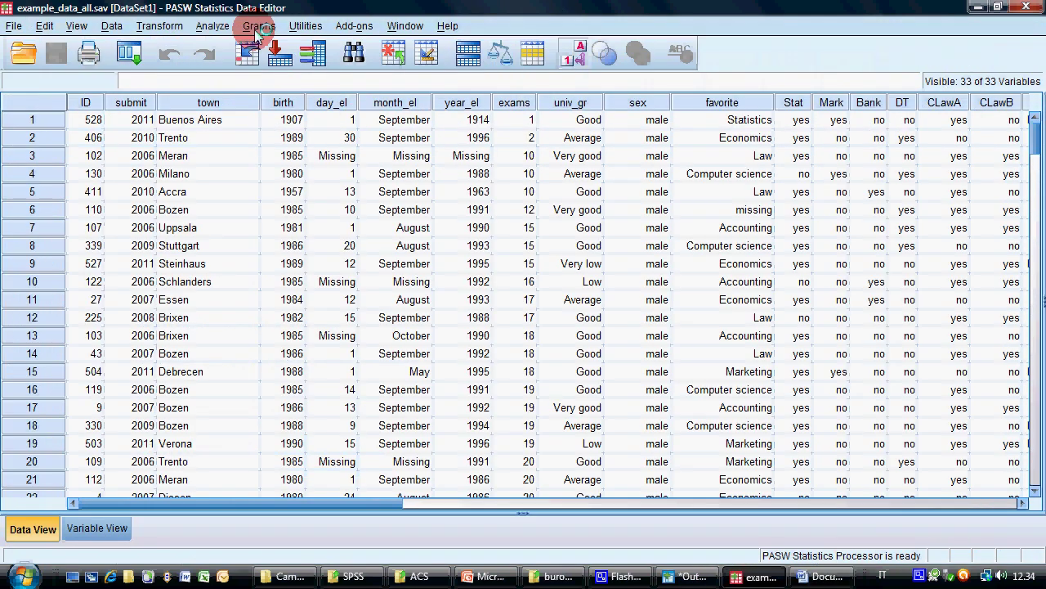
click(214, 26)
click(160, 27)
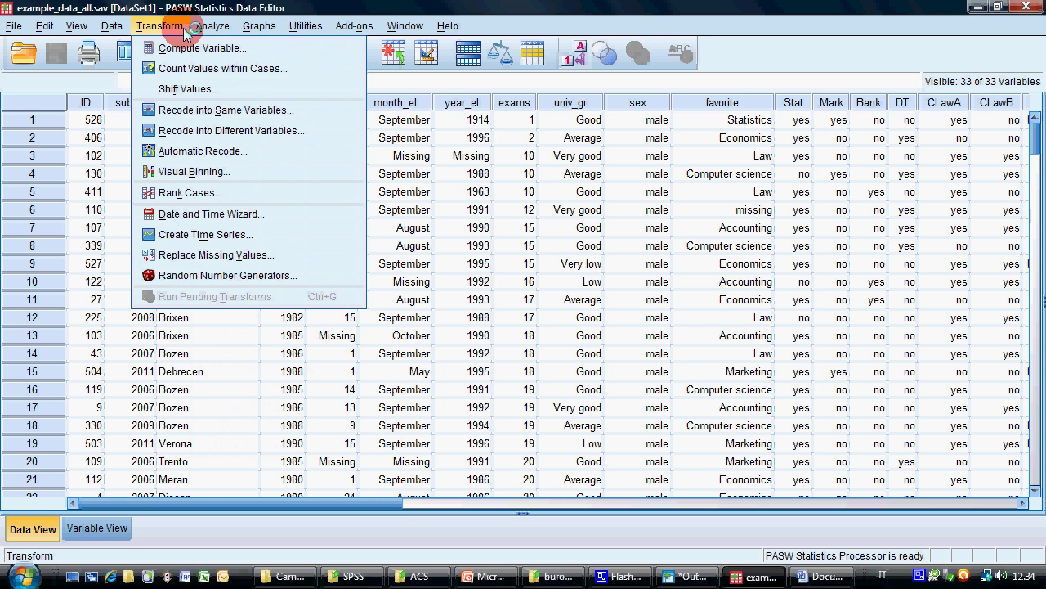
click(217, 134)
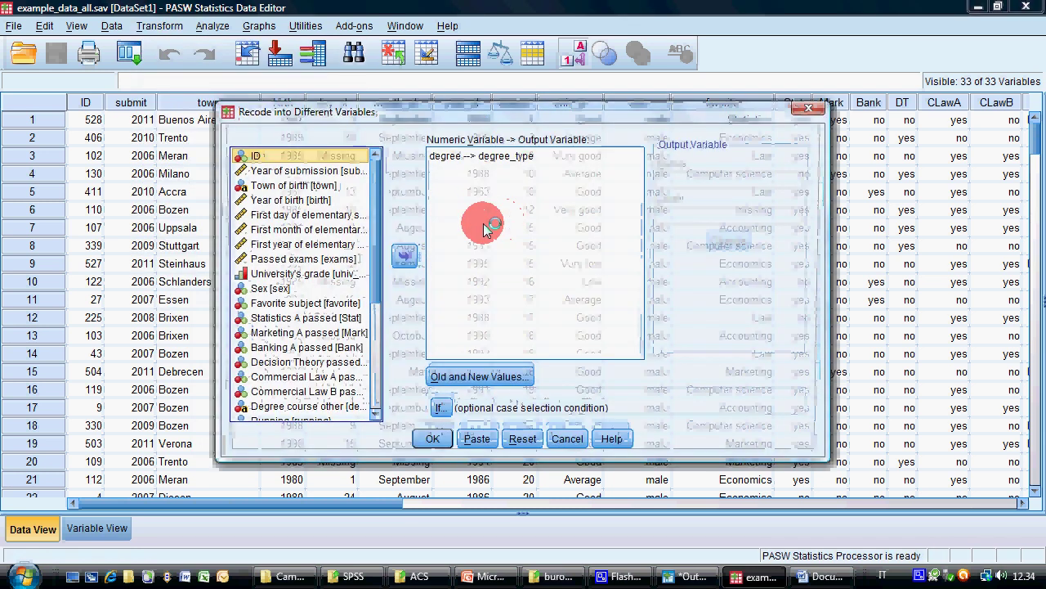
click(523, 438)
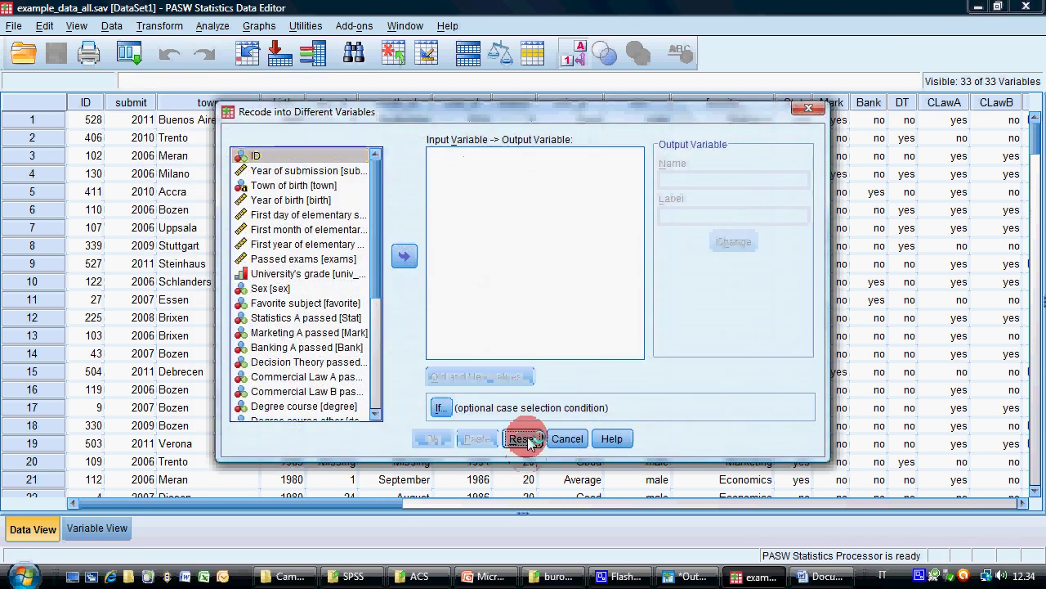
click(292, 199)
click(404, 255)
Step: Define the output variable with the name birth2 and the label "Age category", and apply it
click(690, 180)
text(birth2)
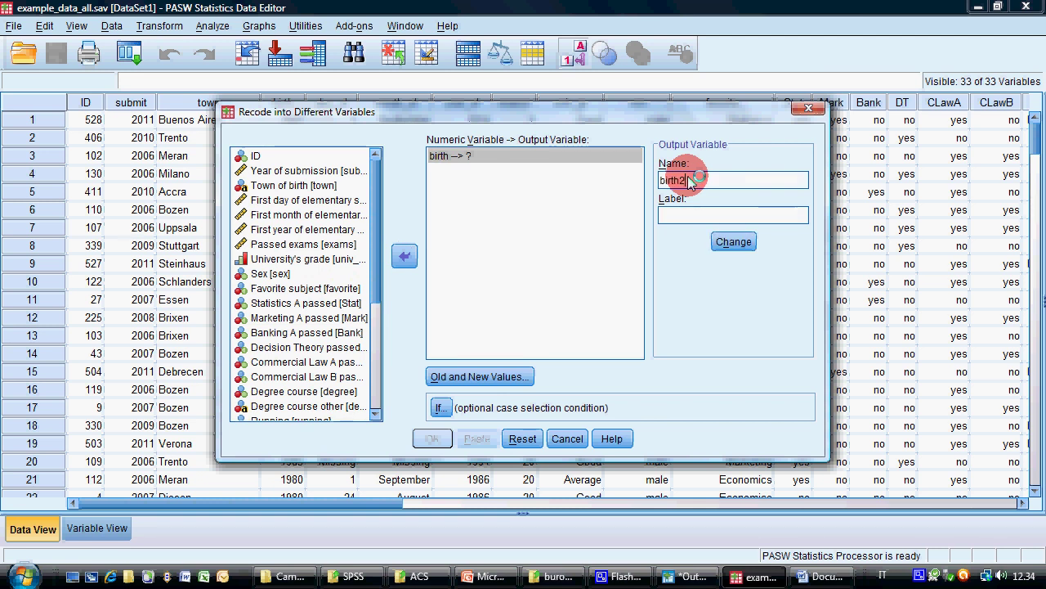
key(Tab)
text(Year of Birth)
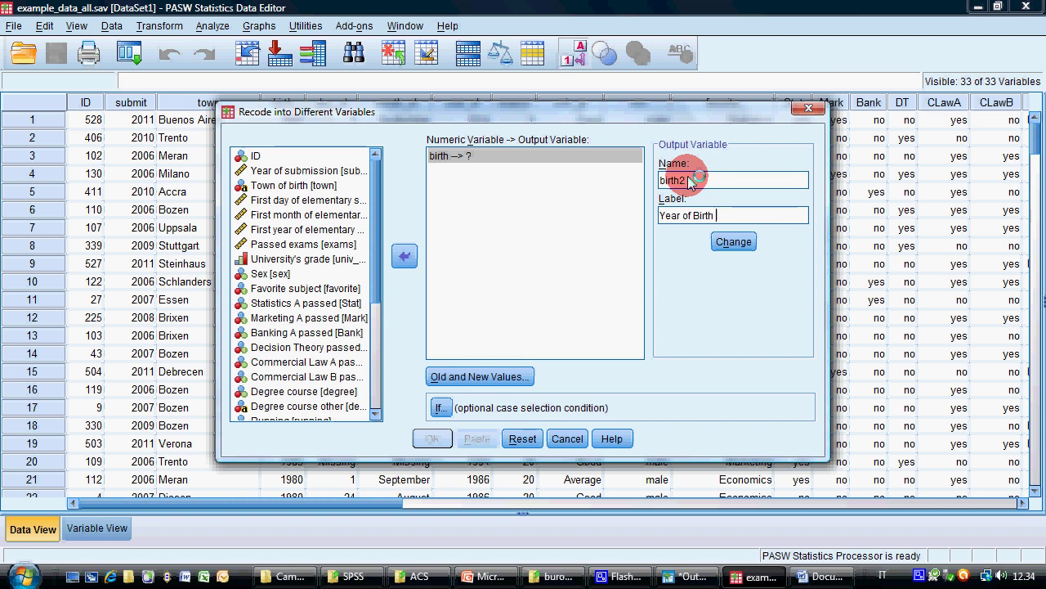
key(shift+Home)
text(Age category)
click(733, 242)
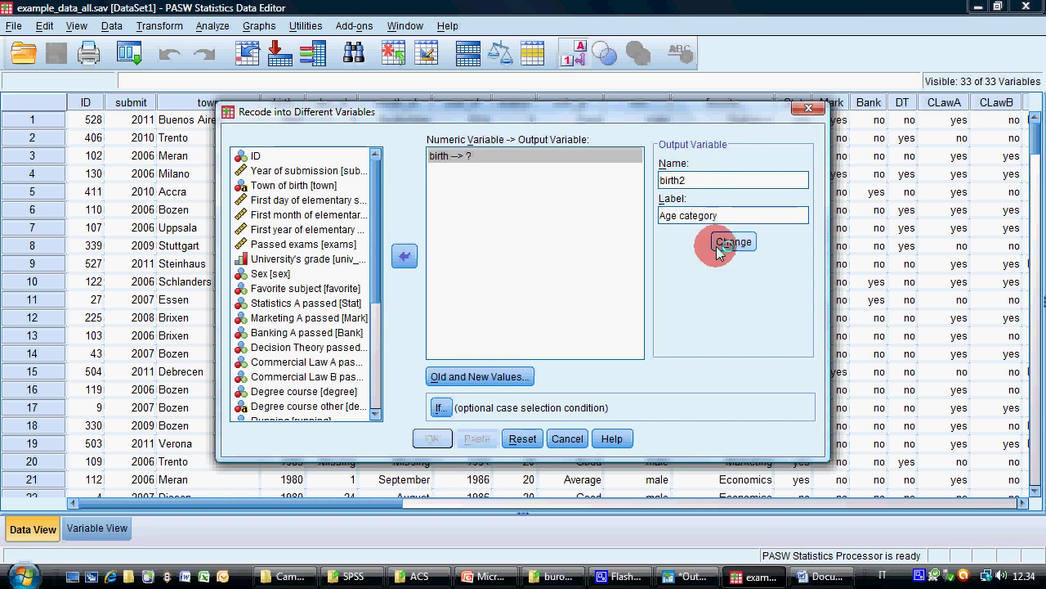
Step: Check the second group's years in the Word scheme and add the recode rule 1971 through 1980 → 2 in PASW Statistics
click(482, 377)
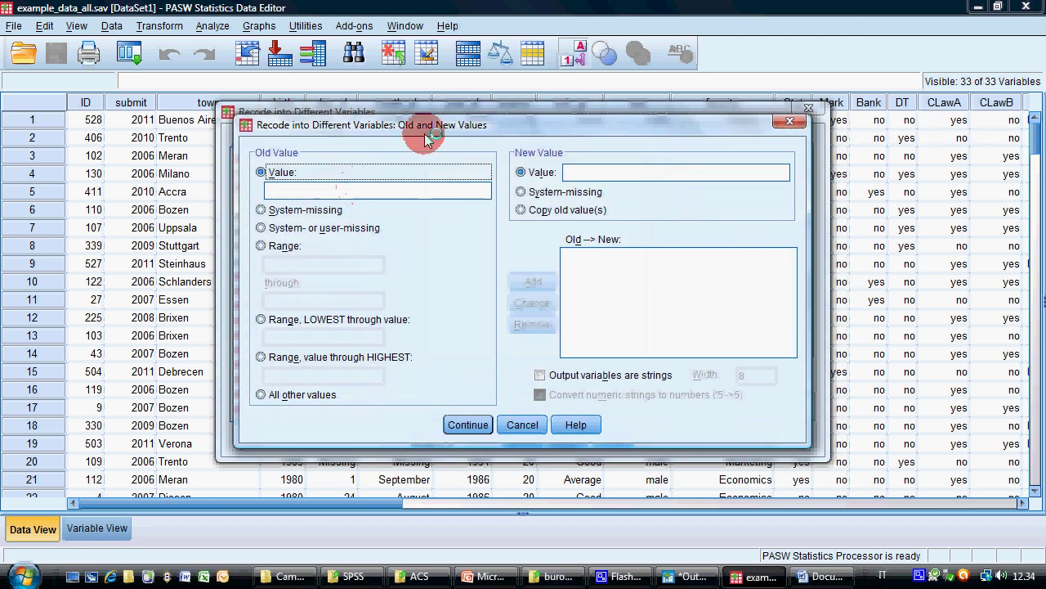
click(826, 576)
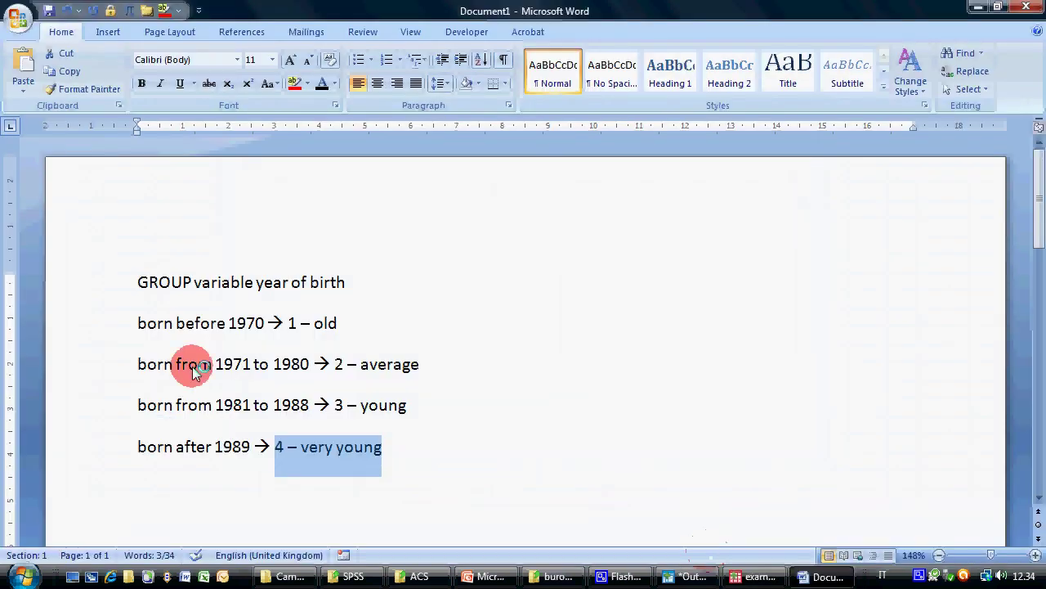
drag(215, 366, 307, 365)
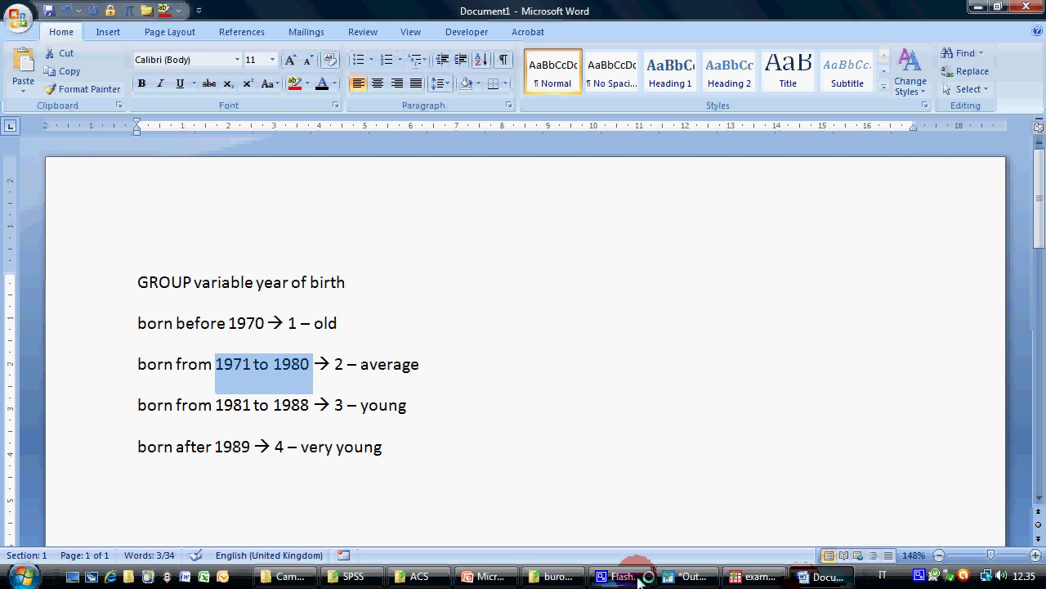
click(748, 577)
click(276, 246)
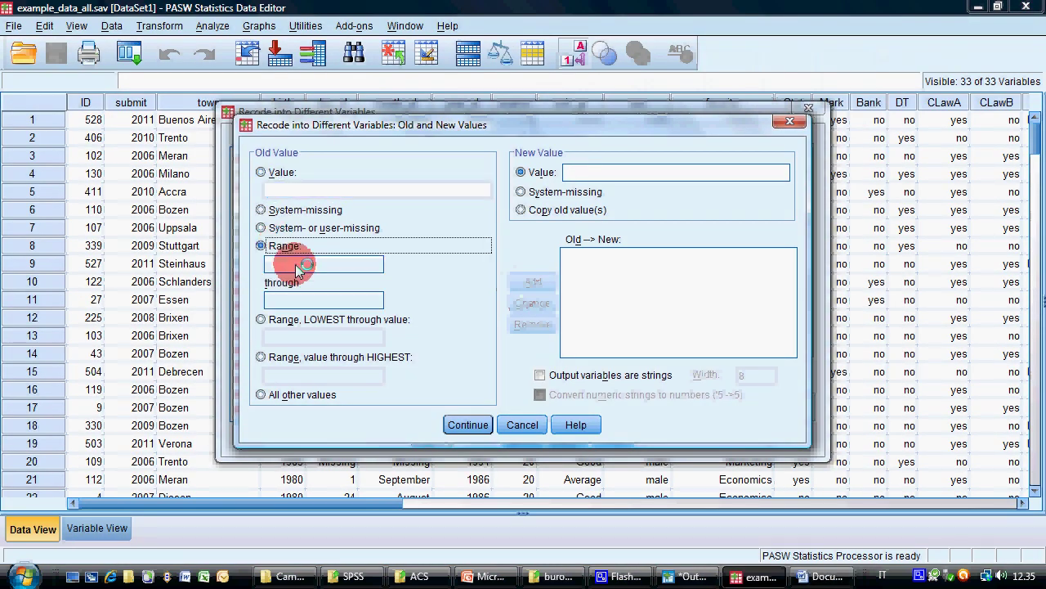
text(1971)
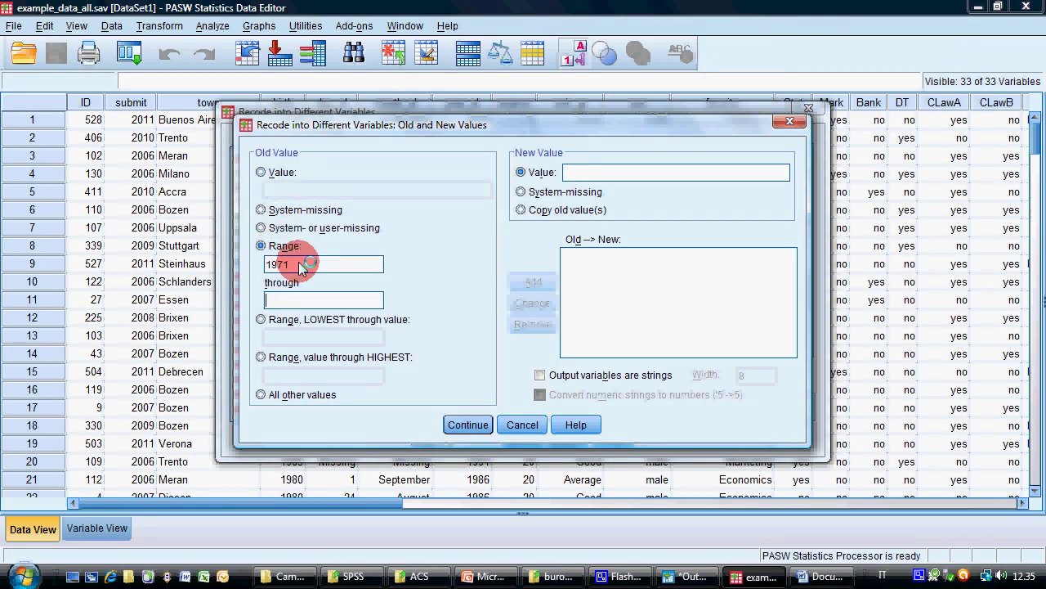
text(1980)
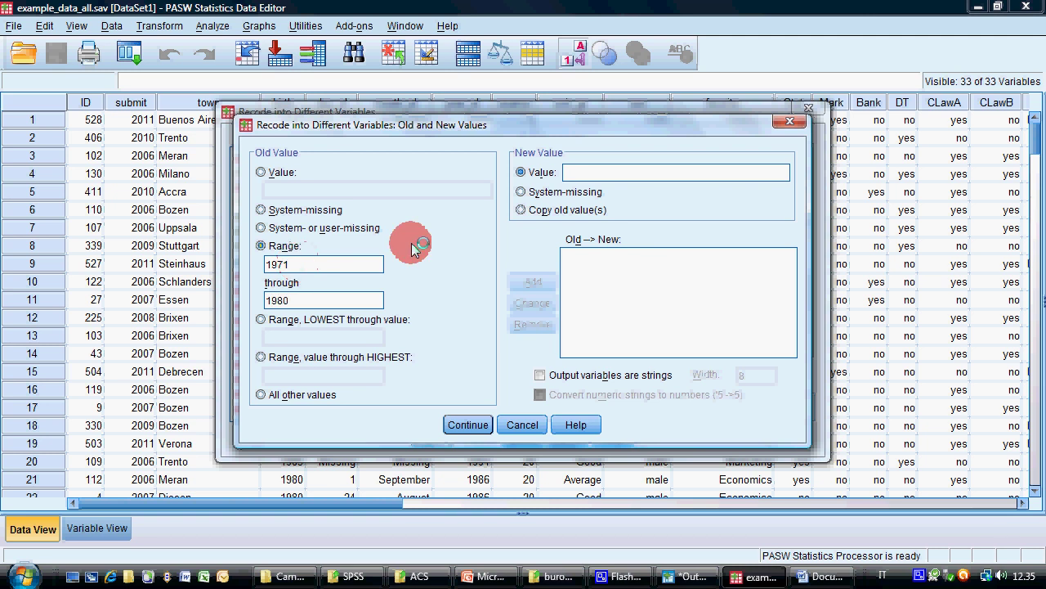
click(605, 173)
text(2)
click(533, 282)
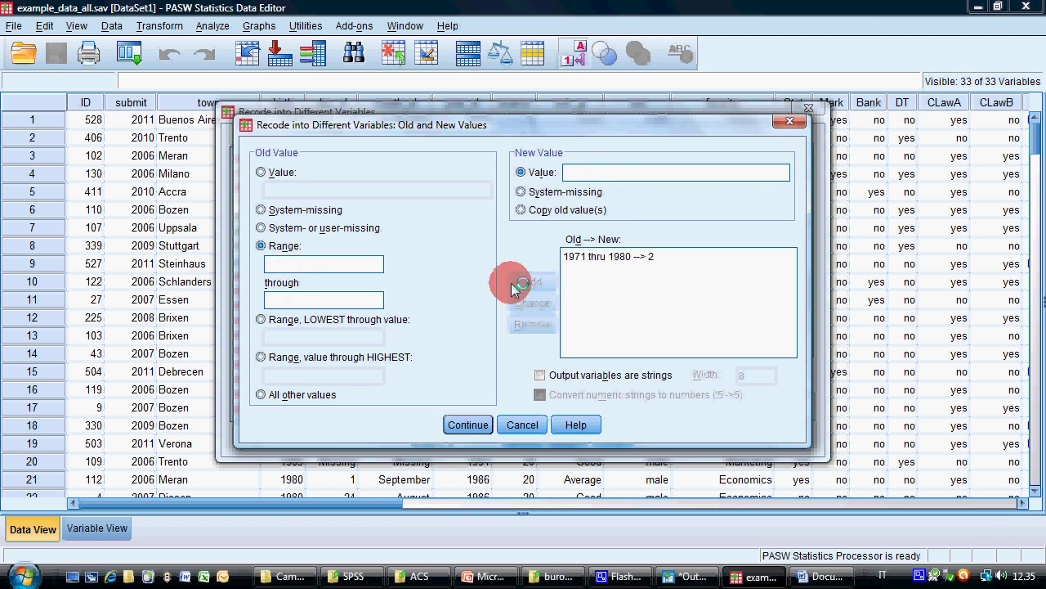
Step: Add the recode rule for the range 1981 through 1988 → 3
click(337, 265)
text(1981)
key(Tab)
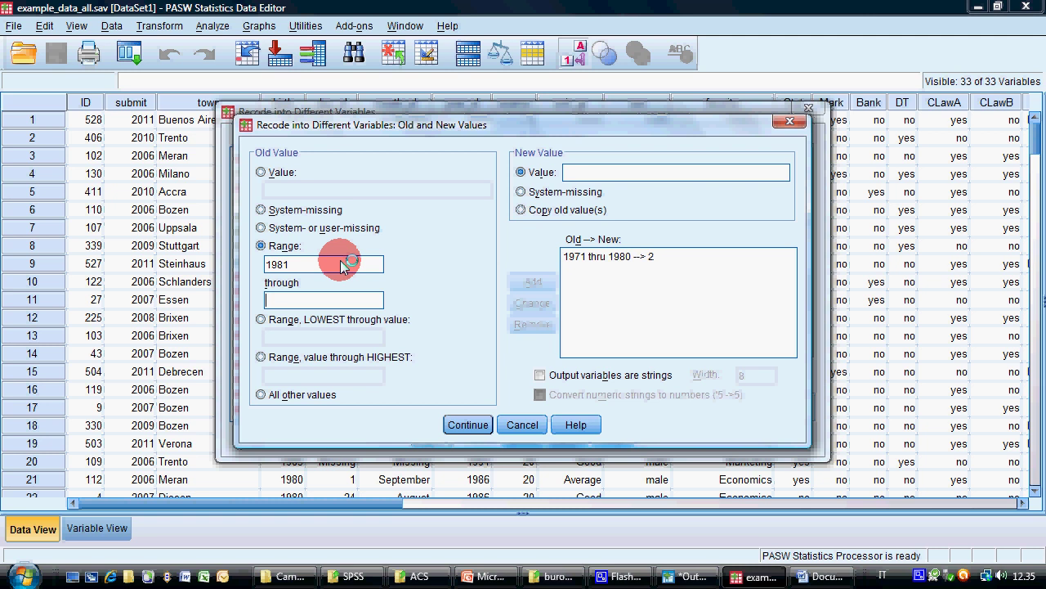
text(1988)
key(Tab)
click(597, 173)
text(3)
click(534, 283)
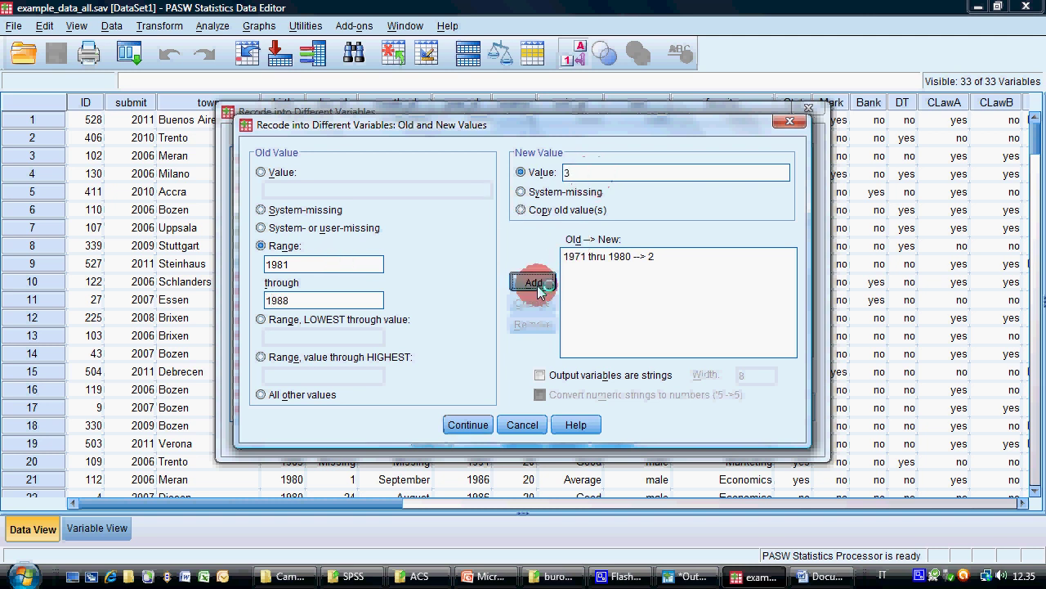
Step: Check the "born before 1970" line of the Word scheme and return to the recode rules in PASW Statistics
click(844, 577)
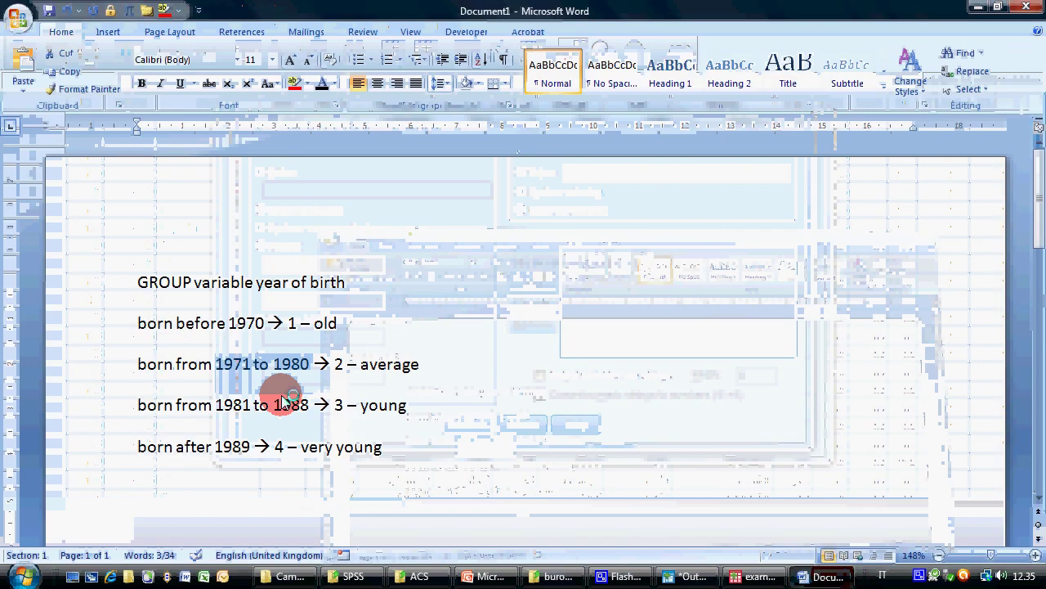
drag(176, 323, 325, 327)
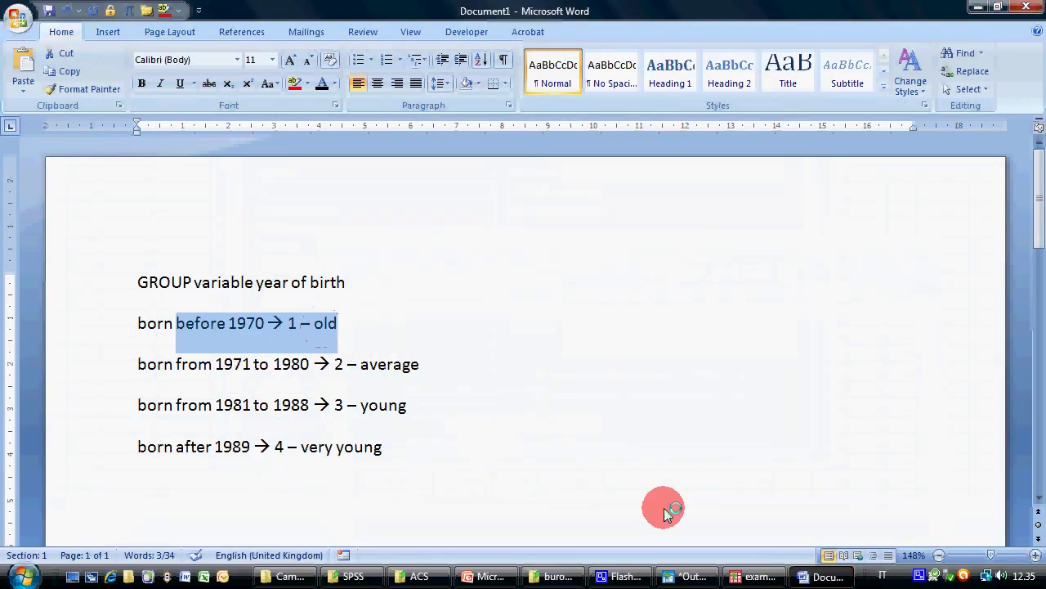
mouse_move(760, 577)
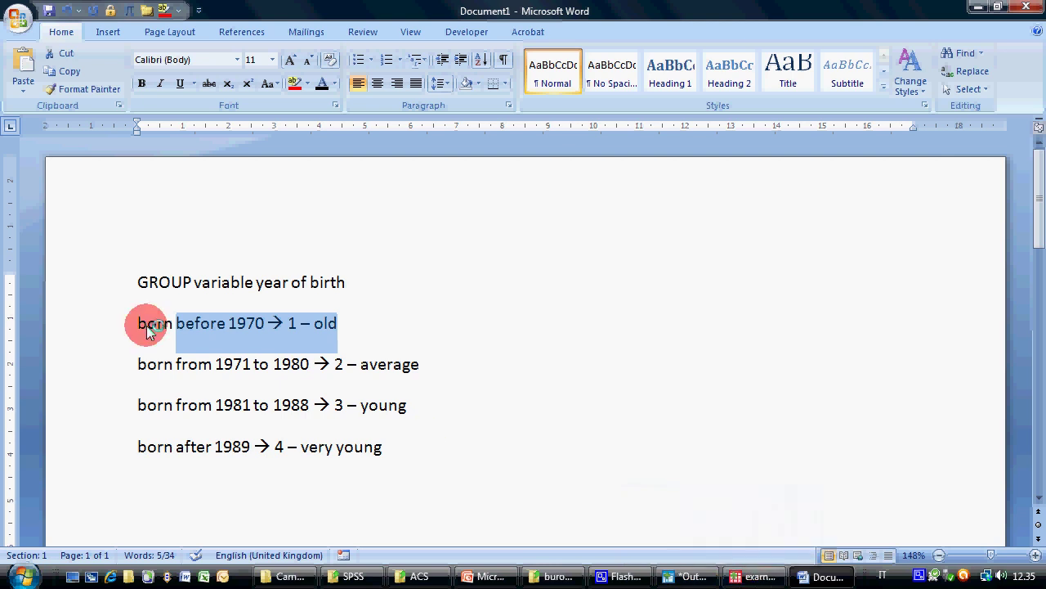
drag(147, 325, 342, 338)
click(760, 577)
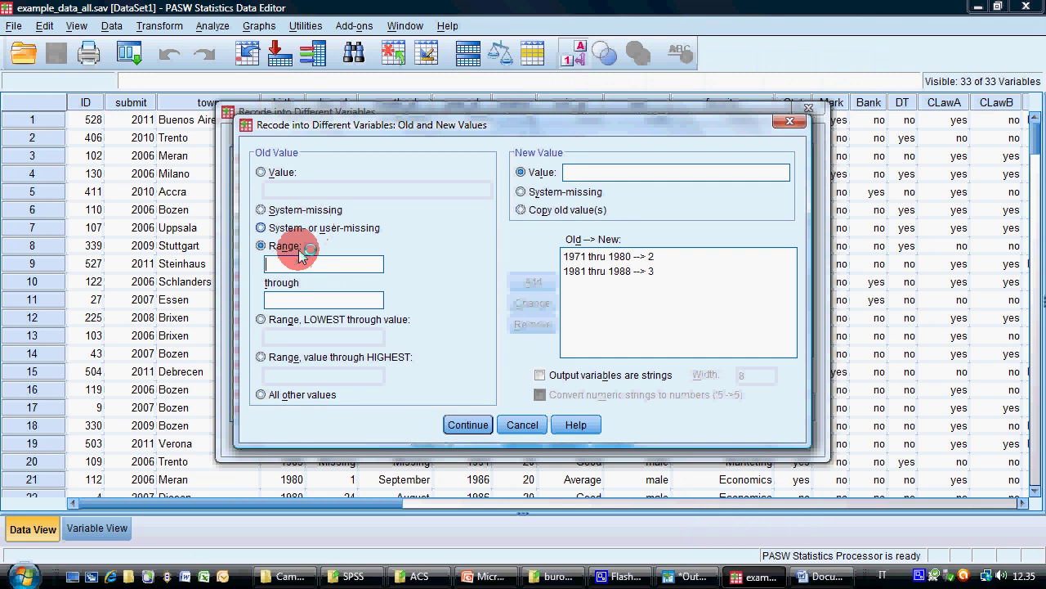
text(1700)
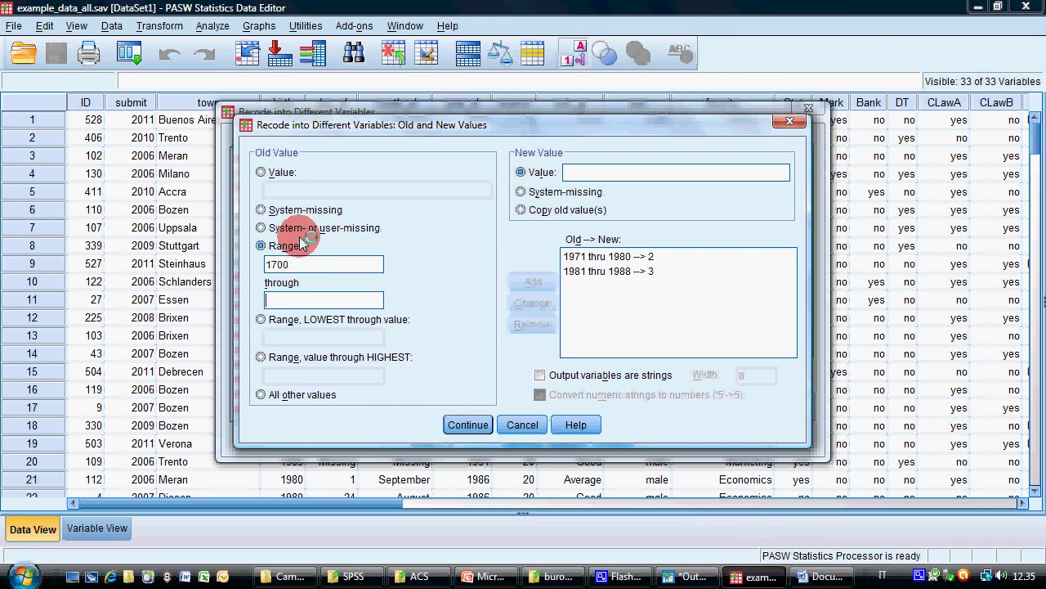
text(1970)
key(BackSpace)
key(BackSpace)
key(BackSpace)
key(BackSpace)
Step: Try to recode the range from the lowest value through 1970 as 1 and close the recode rules
click(282, 319)
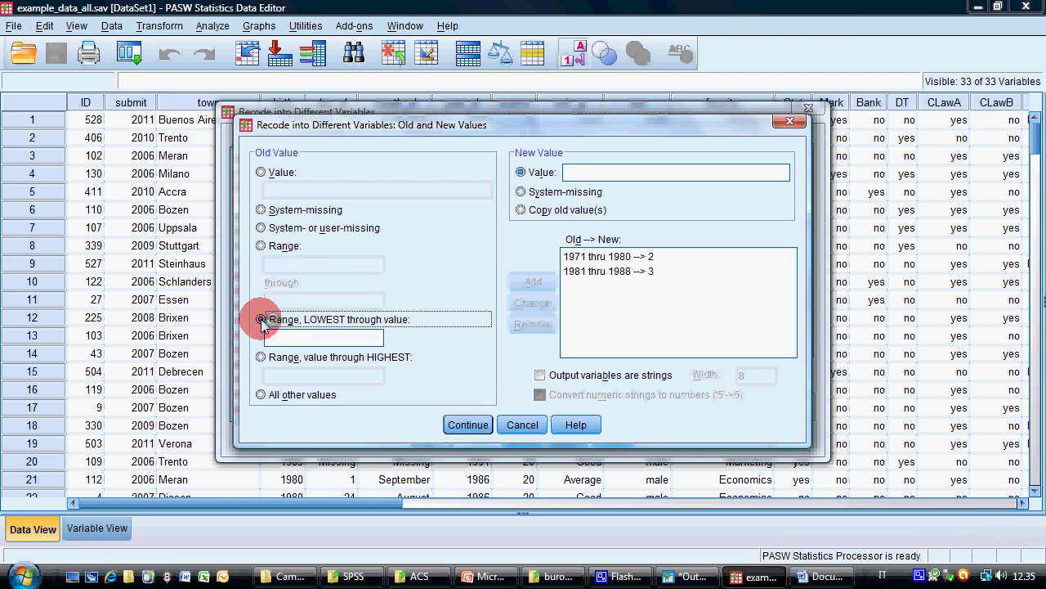
click(326, 338)
text(19)
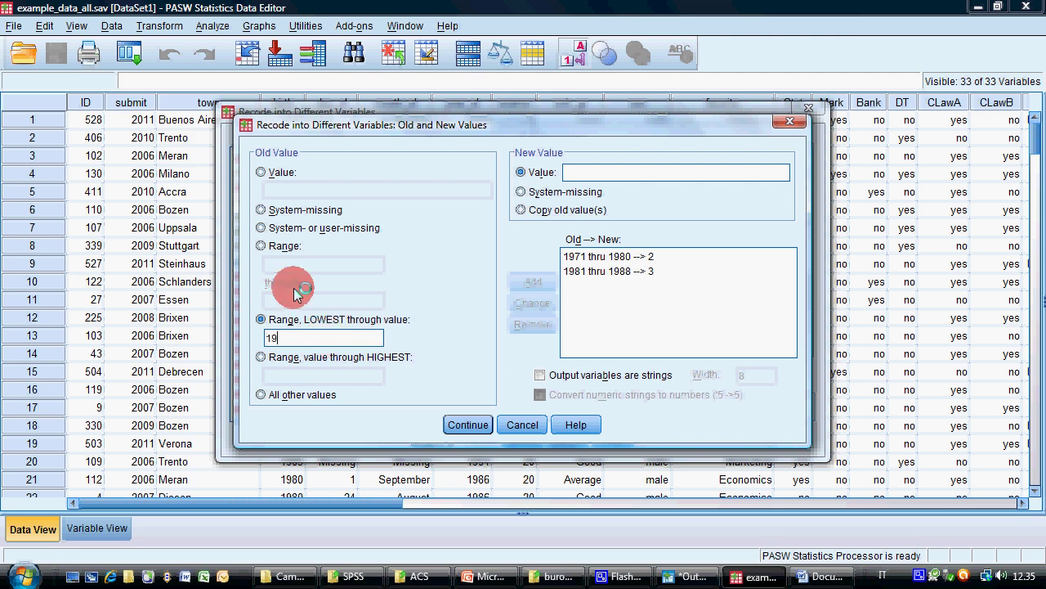
text(70)
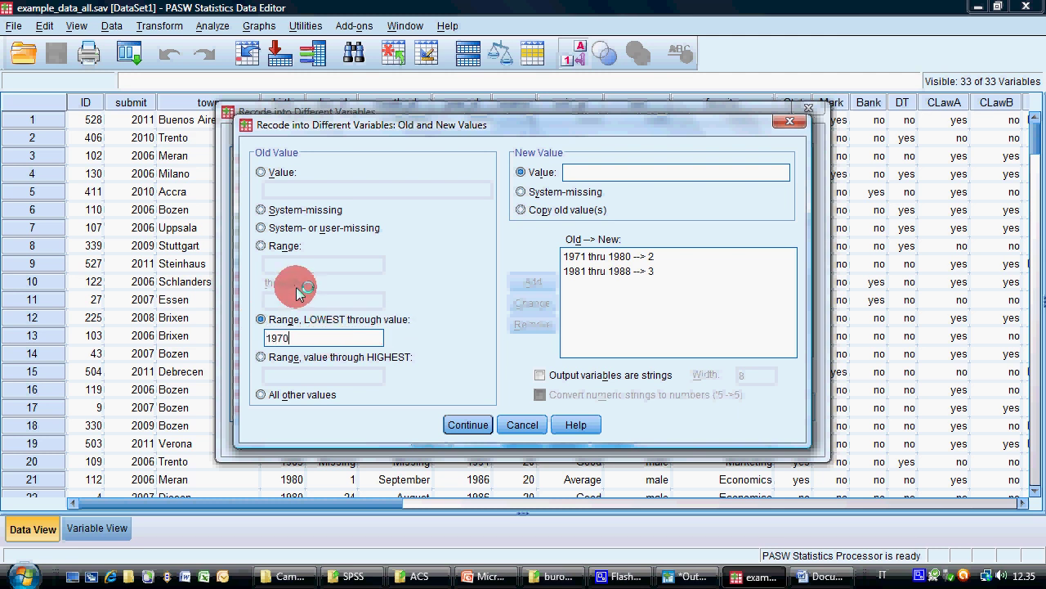
click(327, 311)
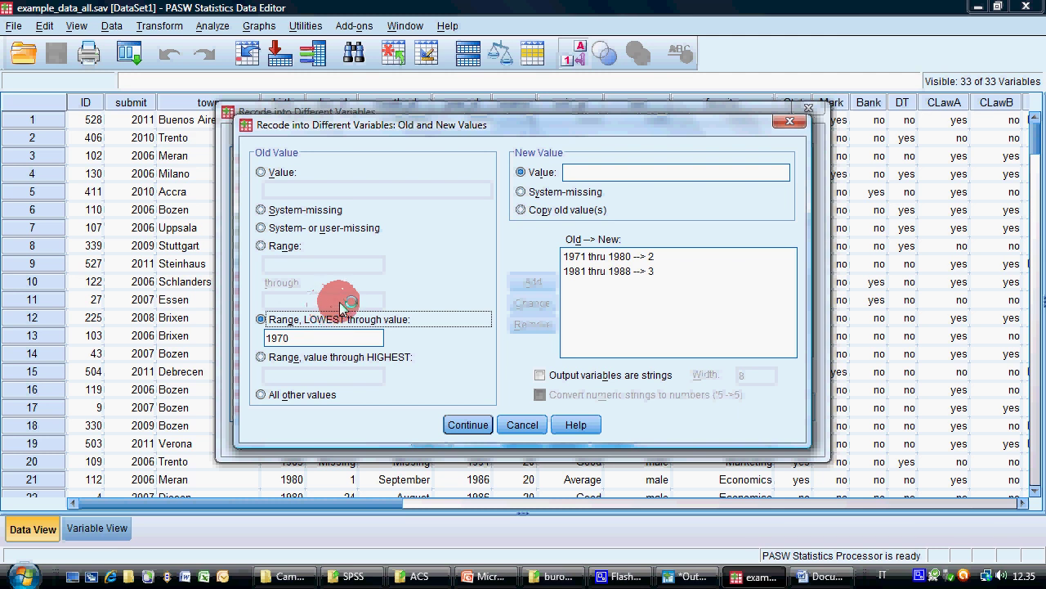
click(479, 428)
click(609, 172)
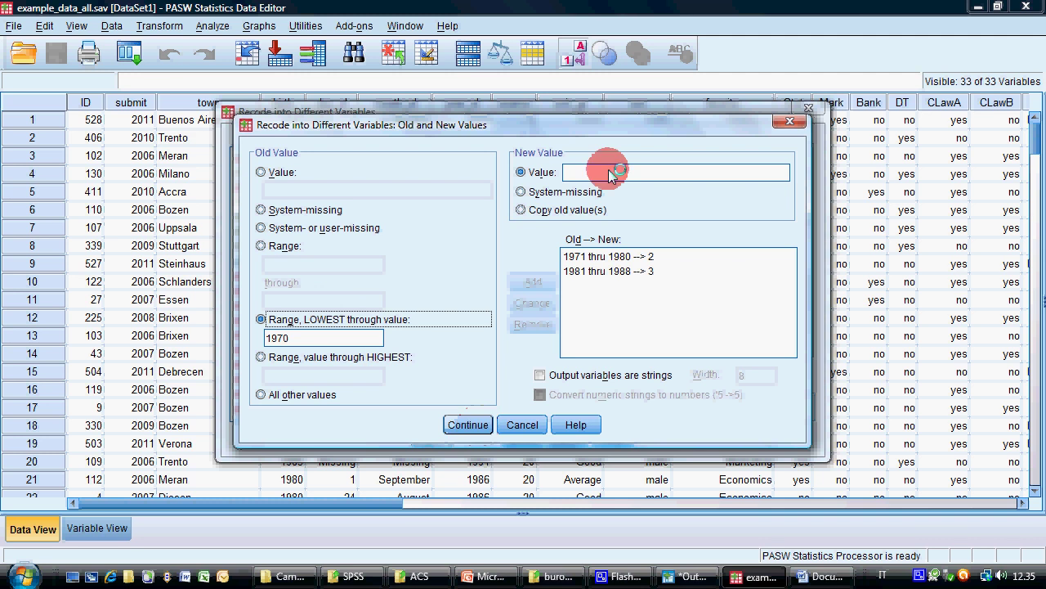
text(1)
click(466, 424)
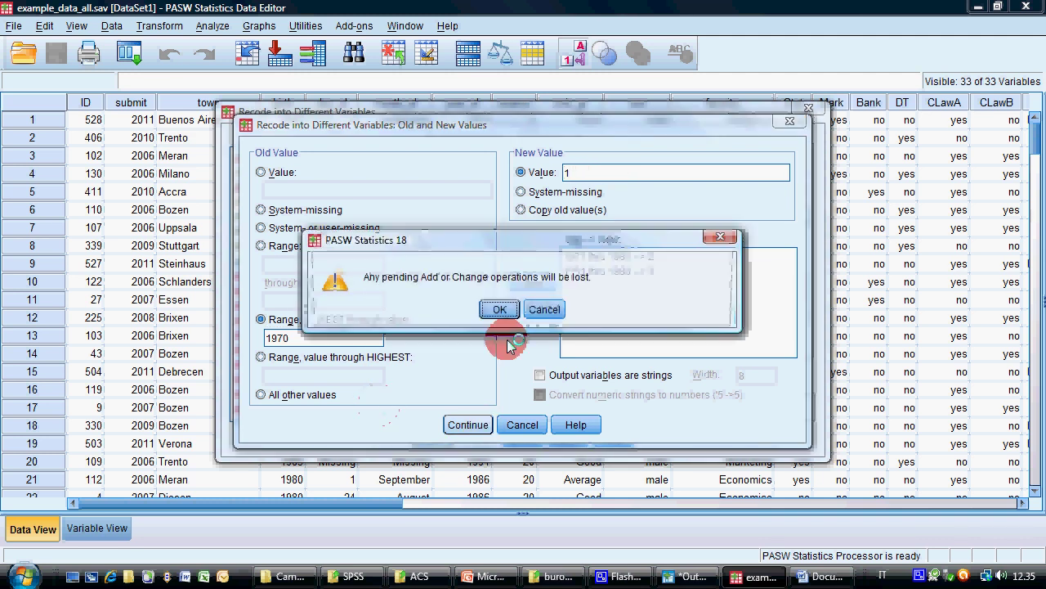
click(498, 308)
Step: Reopen the old and new values and add the recode rule Lowest through 1970 → 1
click(497, 377)
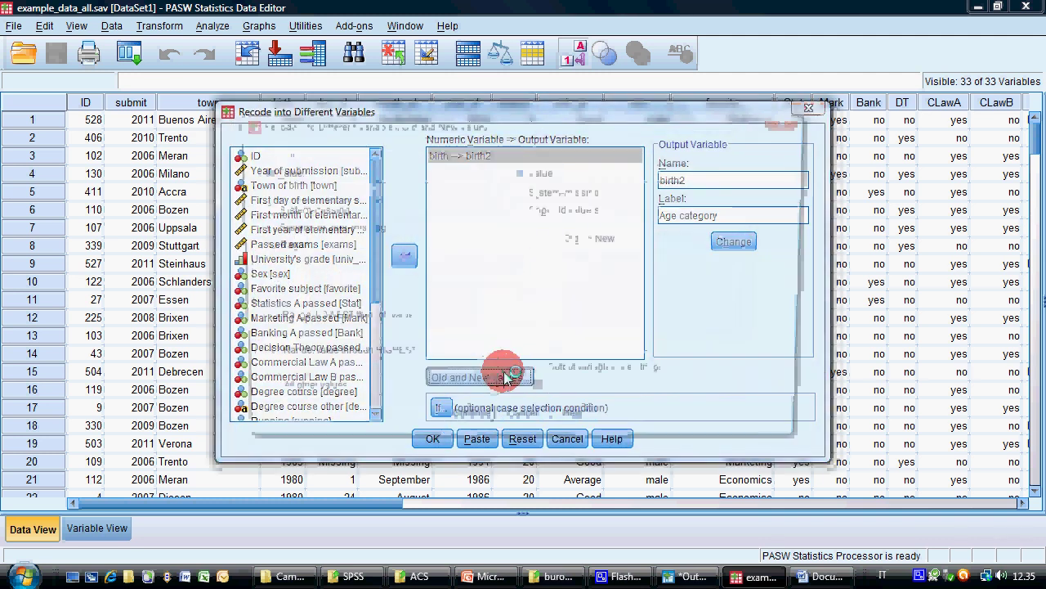
click(335, 338)
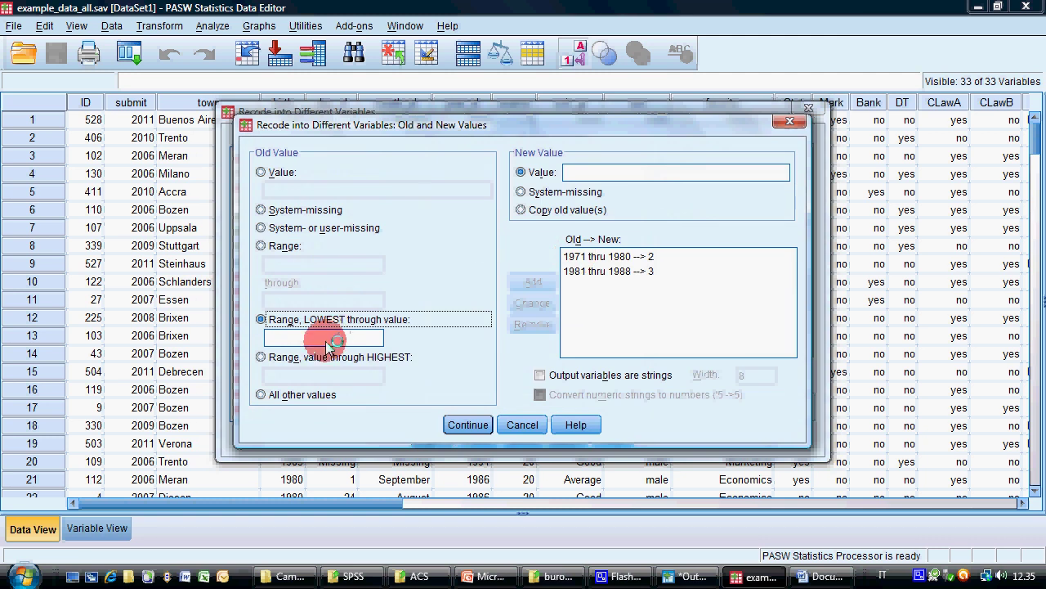
text(1970)
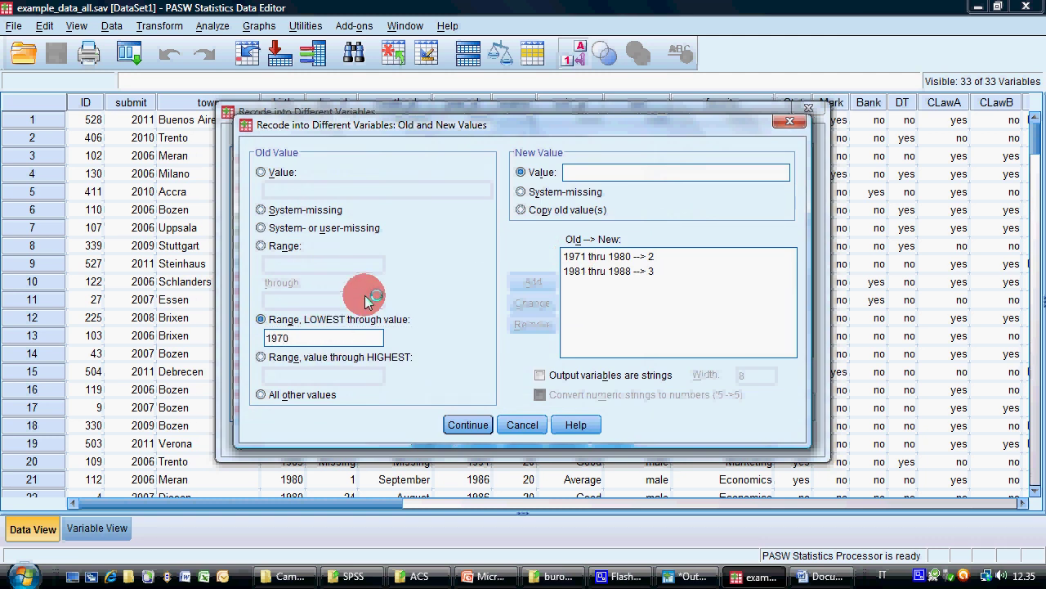
click(601, 173)
text(1)
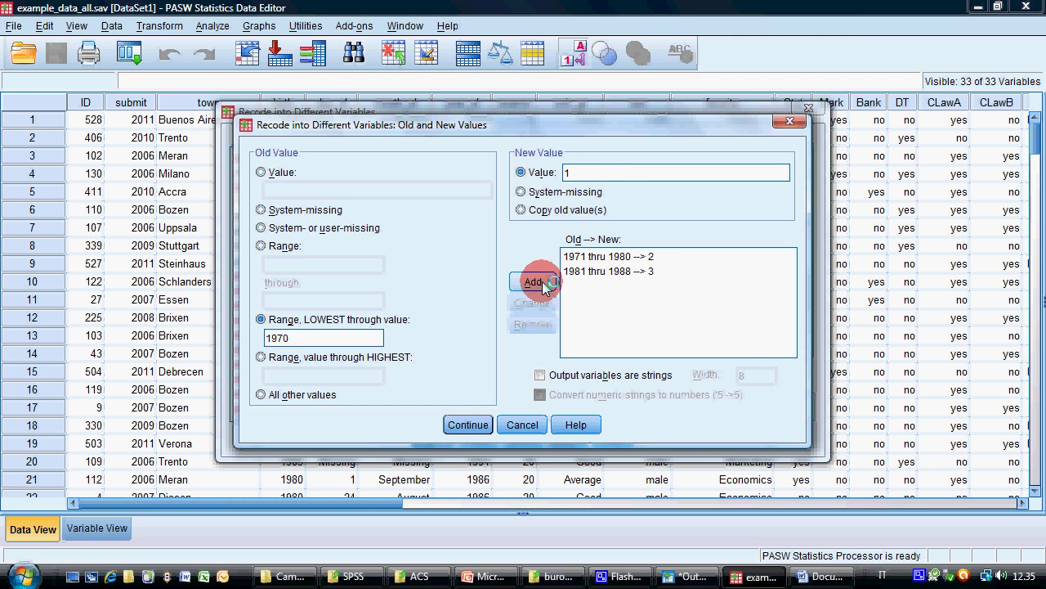
click(543, 284)
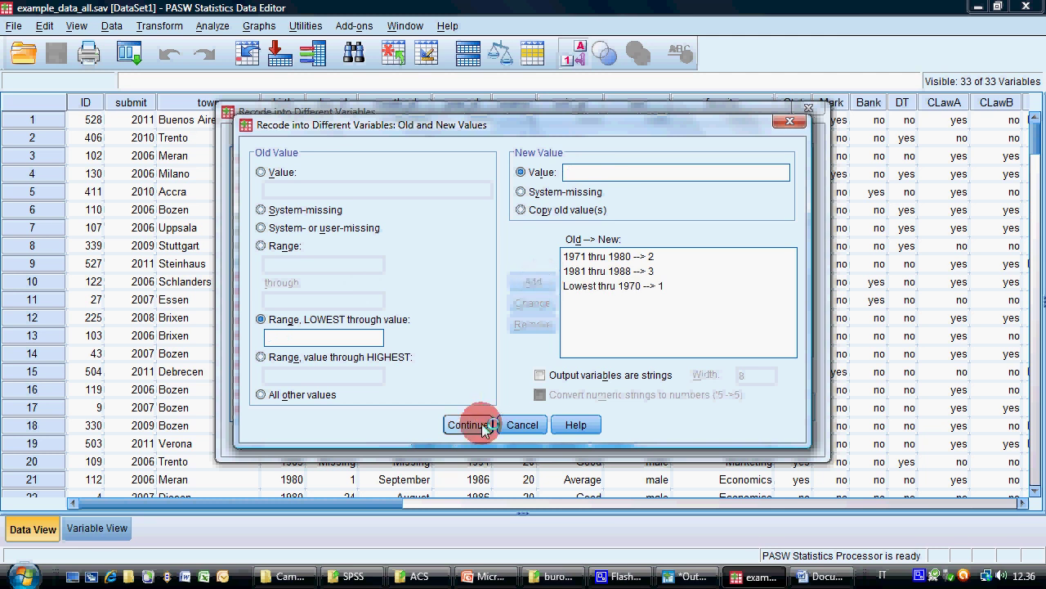
Step: Add the recode rule for the range 1989 through the highest value → 4
click(359, 358)
click(376, 372)
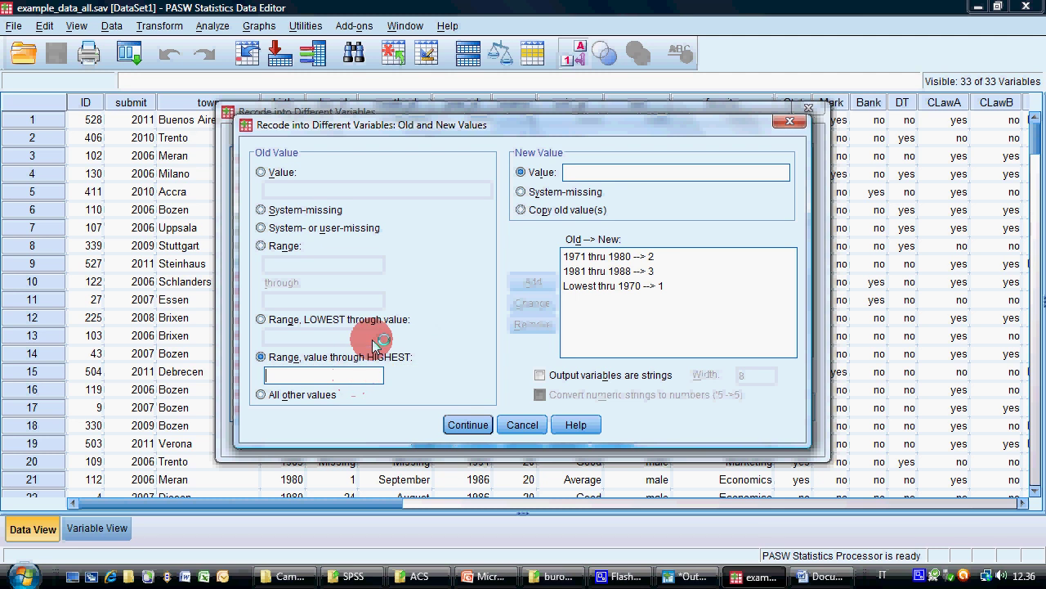
text(1898)
key(BackSpace)
key(BackSpace)
key(BackSpace)
text(989)
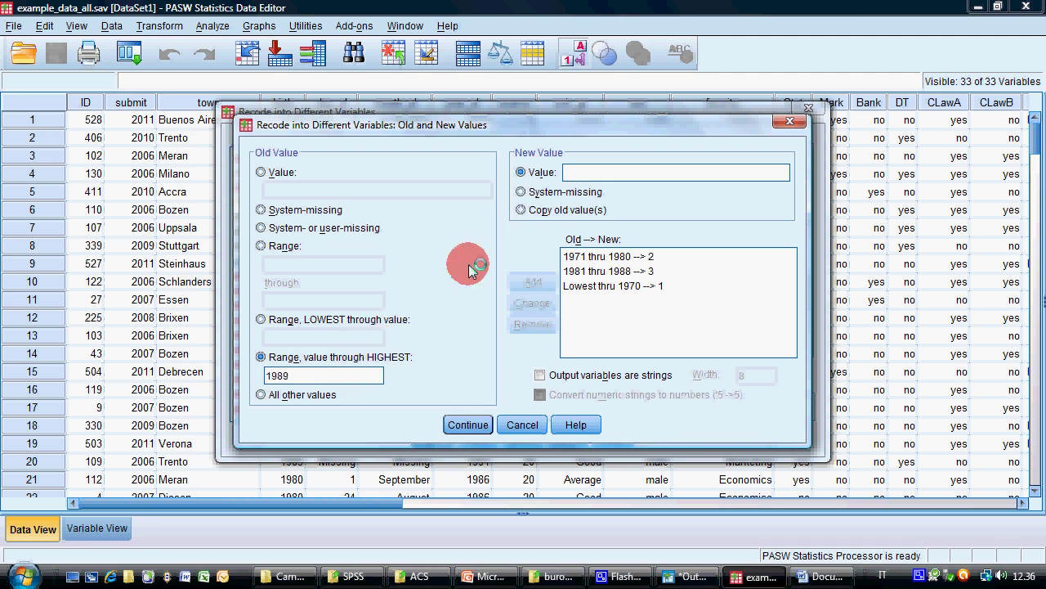
click(582, 171)
text(4)
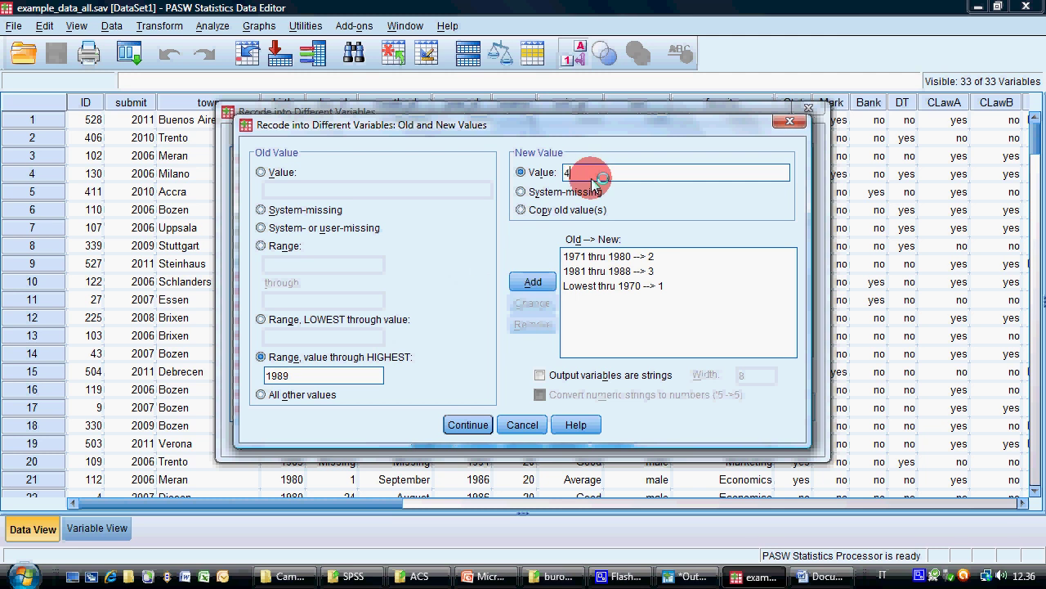
click(536, 282)
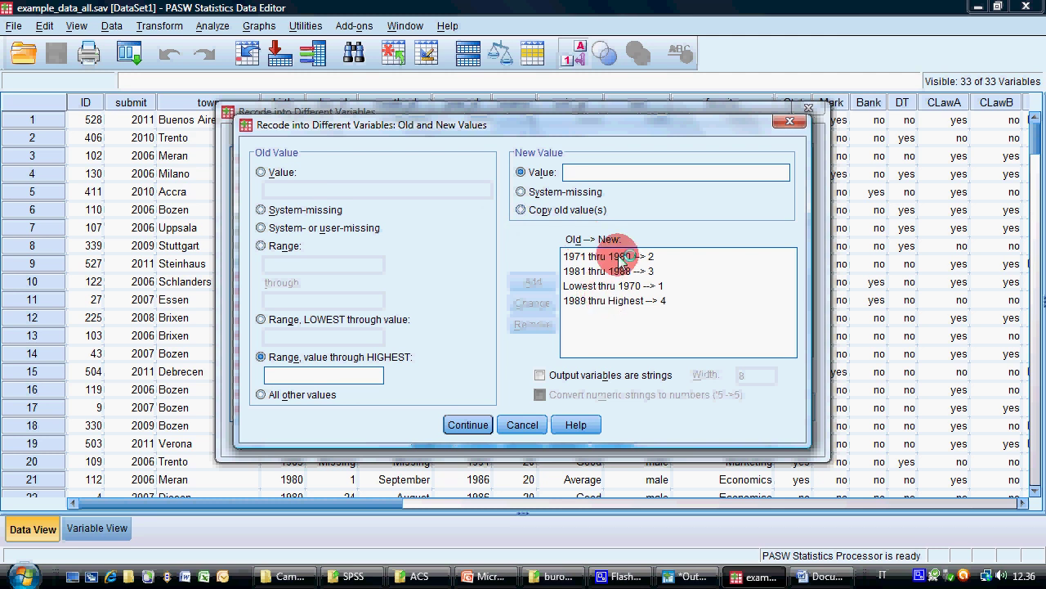
Step: Add a rule recoding system- or user-missing values as system-missing and accept the old and new values
click(289, 235)
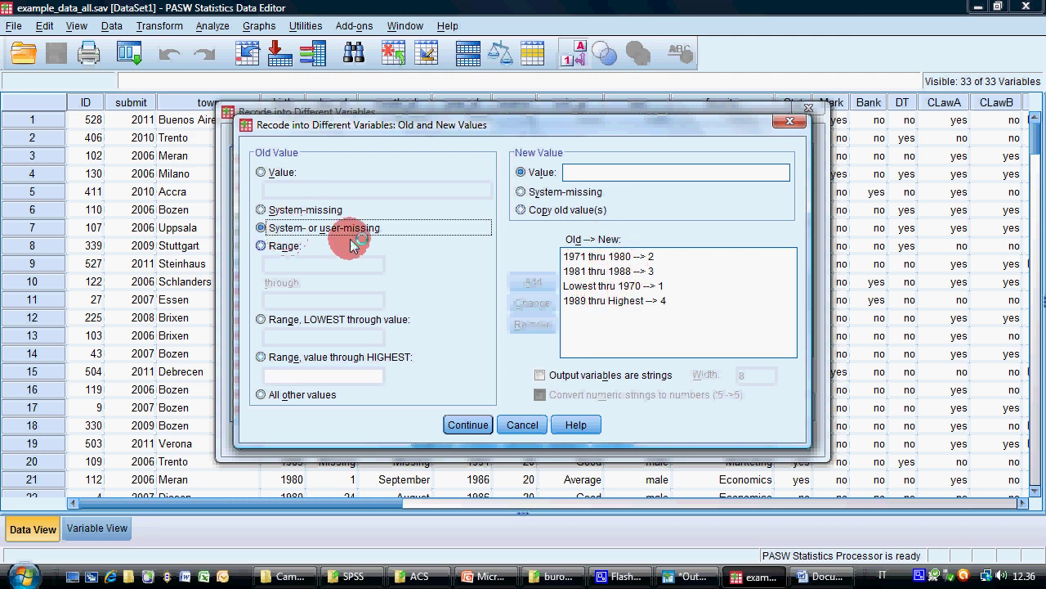
click(545, 196)
click(532, 282)
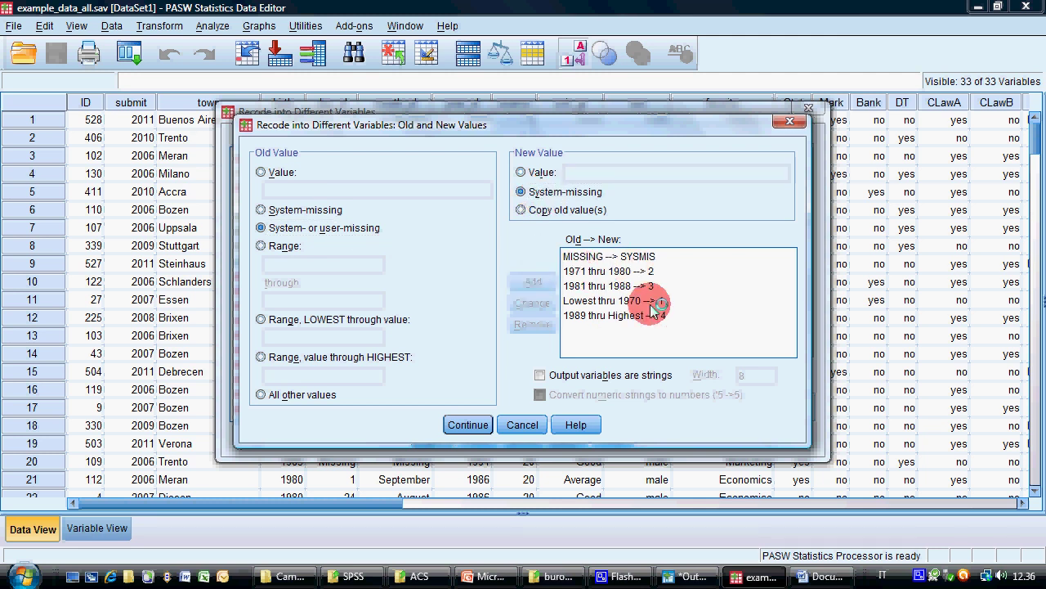
click(468, 425)
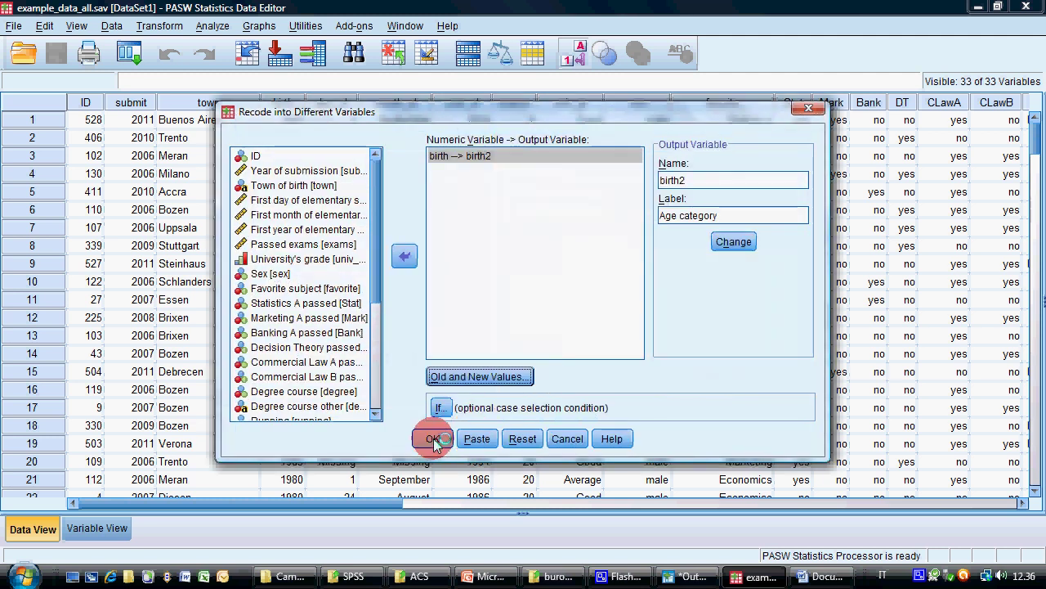
Step: Run the recode of birth into birth2 and review the new column in the data
click(433, 440)
click(677, 573)
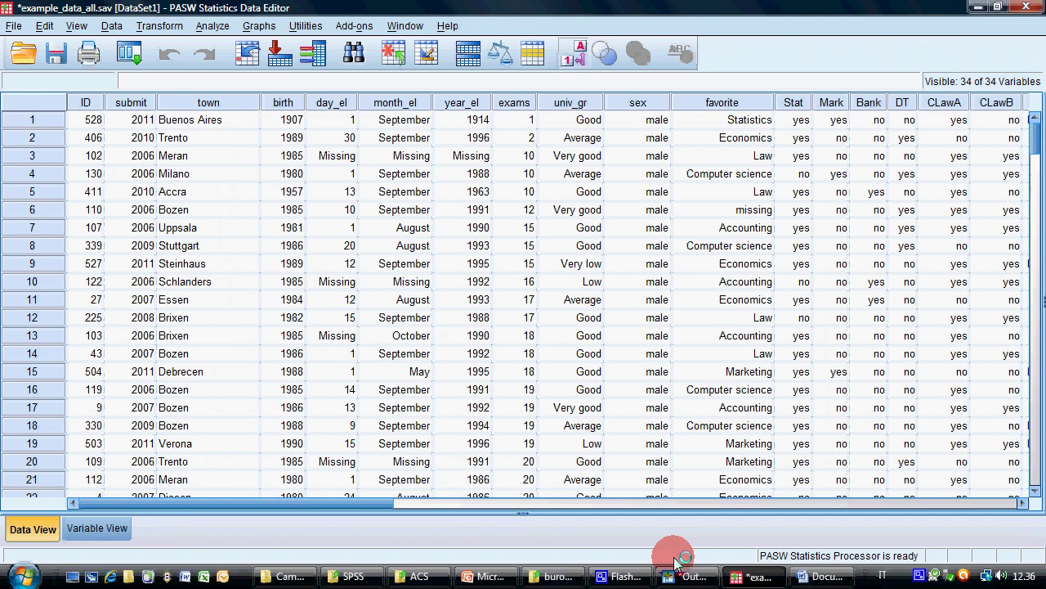
drag(372, 504, 996, 505)
scroll(546, 276, down, 2)
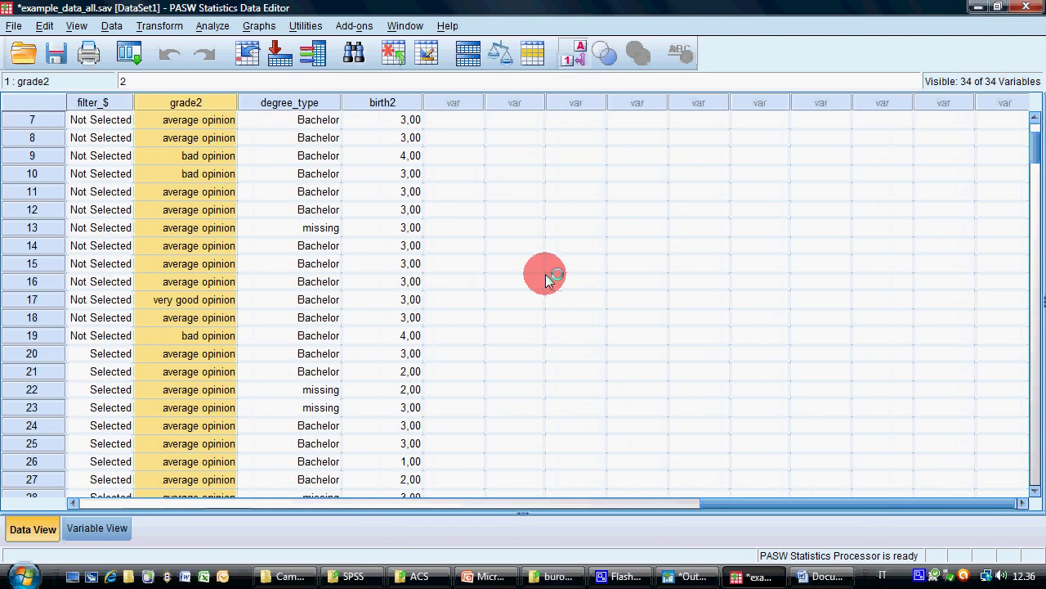
scroll(262, 413, up, 2)
Step: Set the birth2 variable to 0 decimals and a width of 1 in its variable properties
click(104, 529)
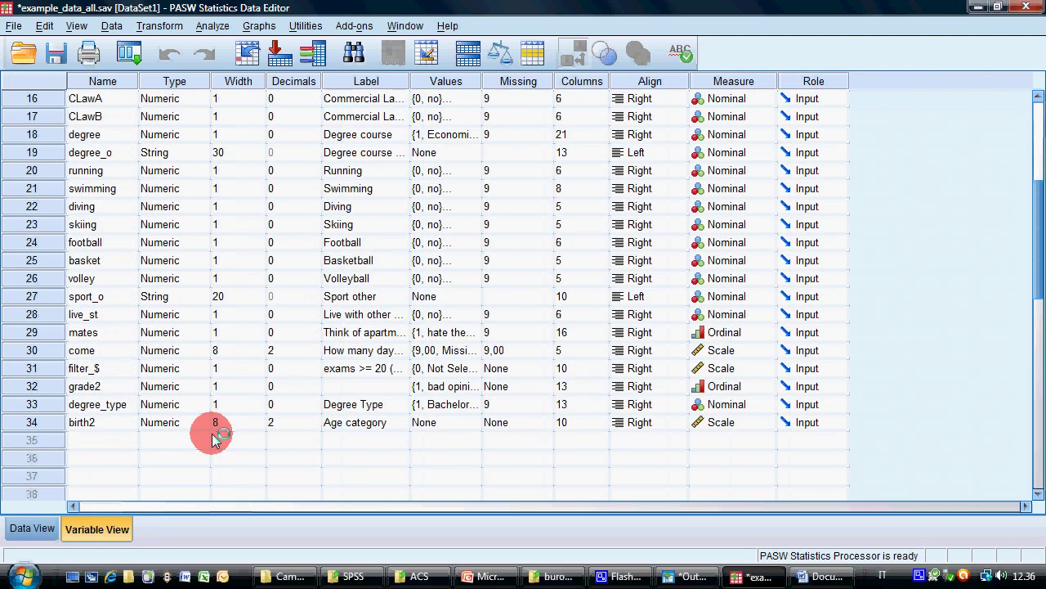
click(311, 428)
click(314, 430)
click(314, 430)
click(258, 432)
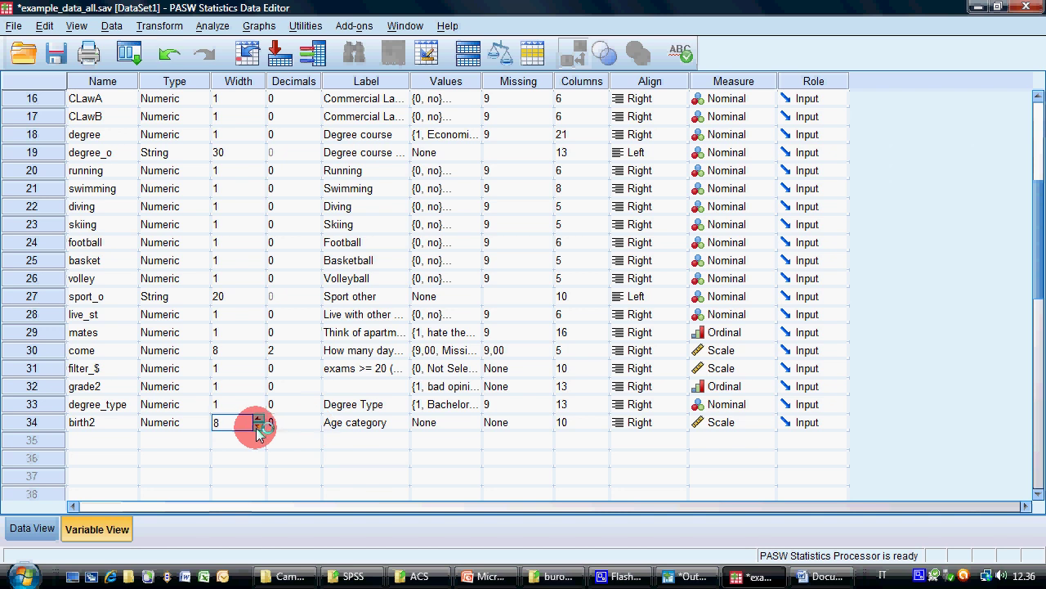
click(258, 428)
Step: Add the value labels 1 = "old" and 2 = "average" to birth2
click(466, 425)
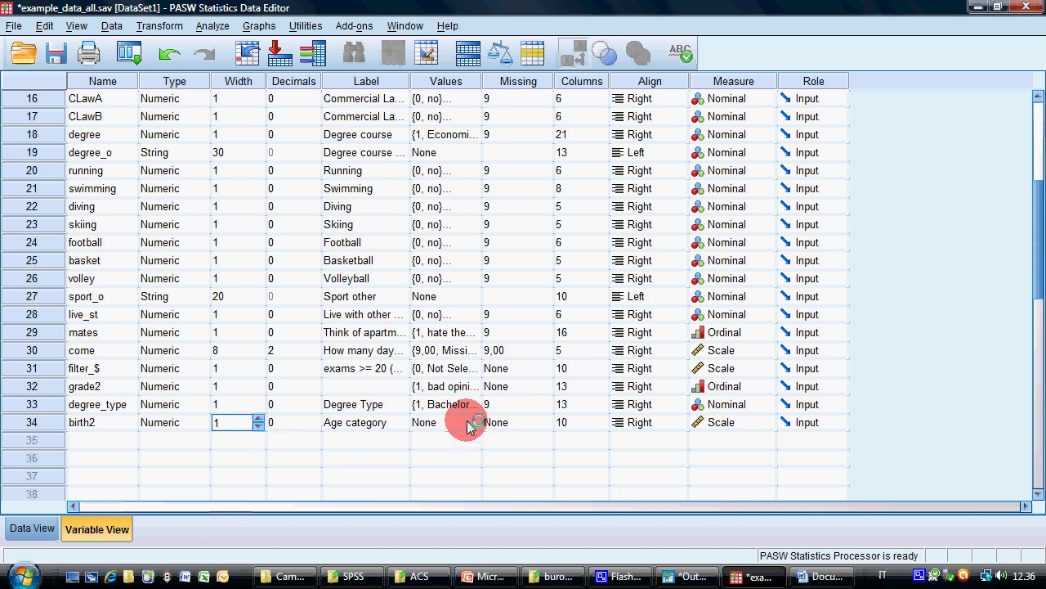
click(475, 422)
click(422, 223)
text(1)
key(Tab)
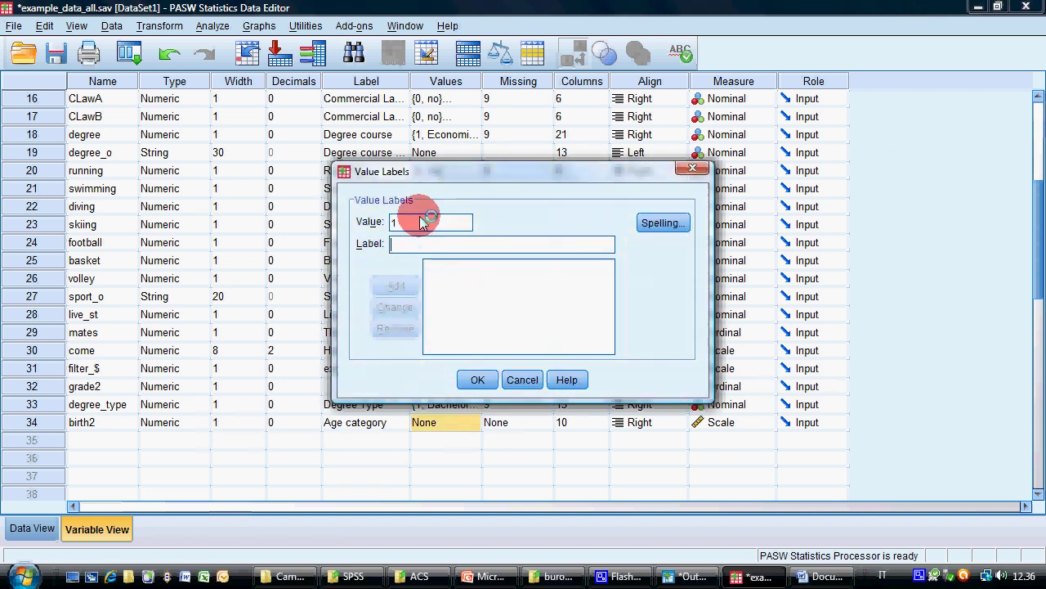
text(old)
key(alt+a)
text(2averge)
key(BackSpace)
key(BackSpace)
text(age)
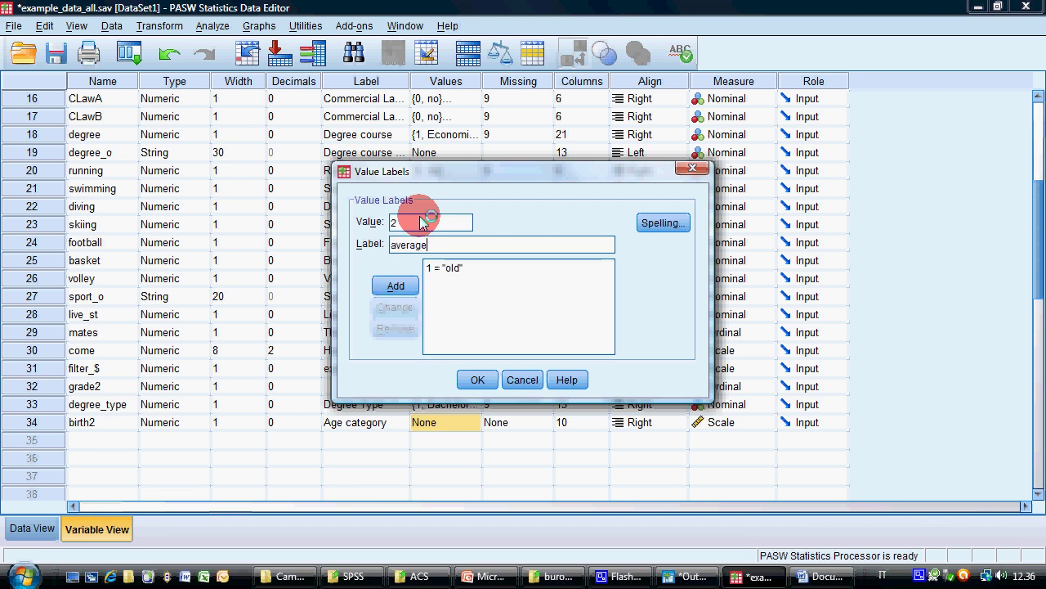
key(alt+a)
Step: Add the value labels 3 = "young" and 4 = "very young" to birth2 and confirm the labels
text(3)
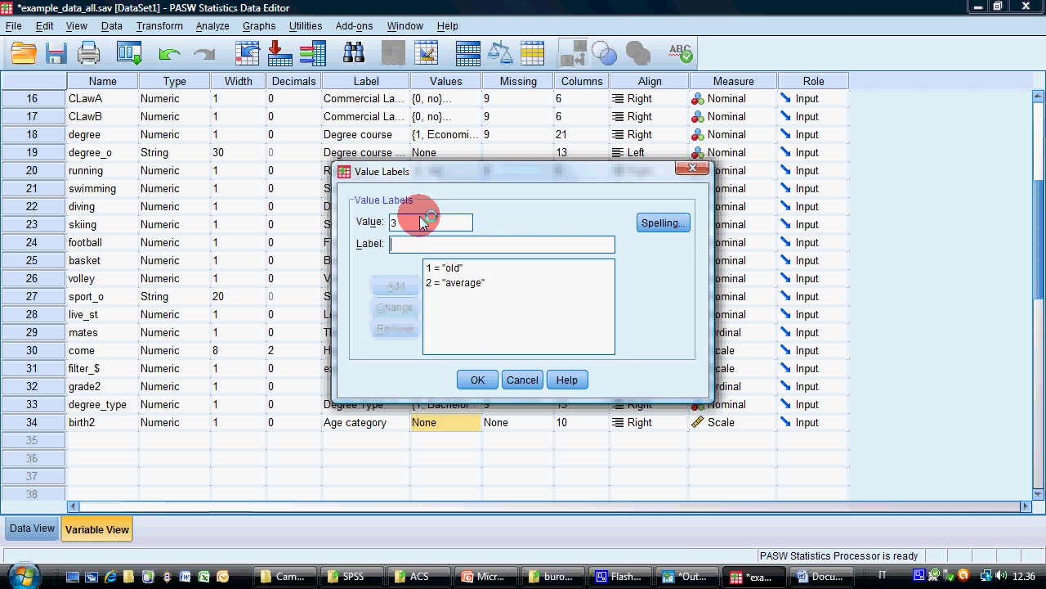
key(Tab)
text(young)
key(alt+a)
text(4)
key(Tab)
text(very young)
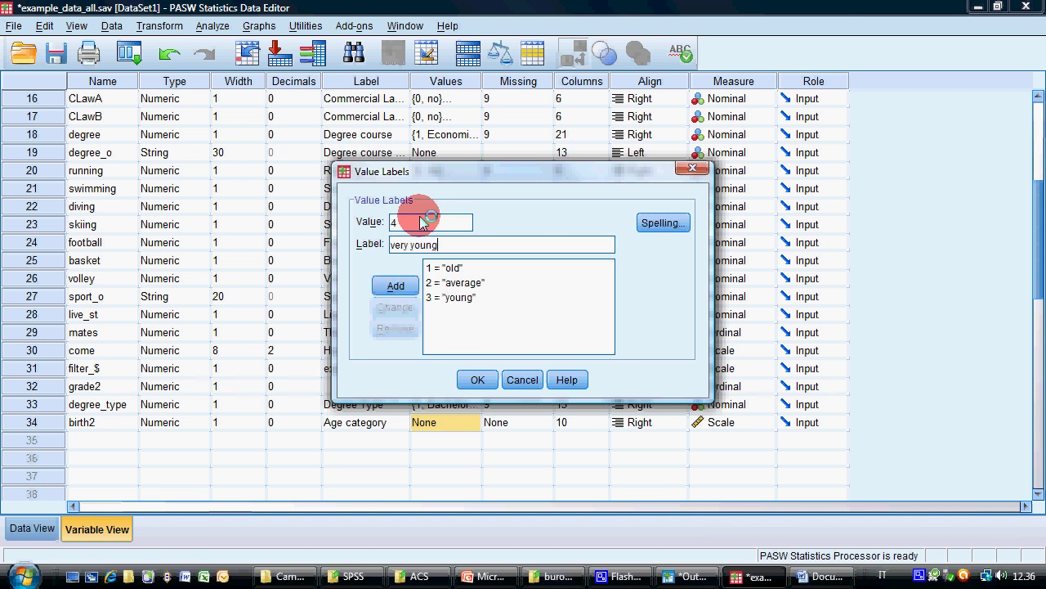
key(alt+a)
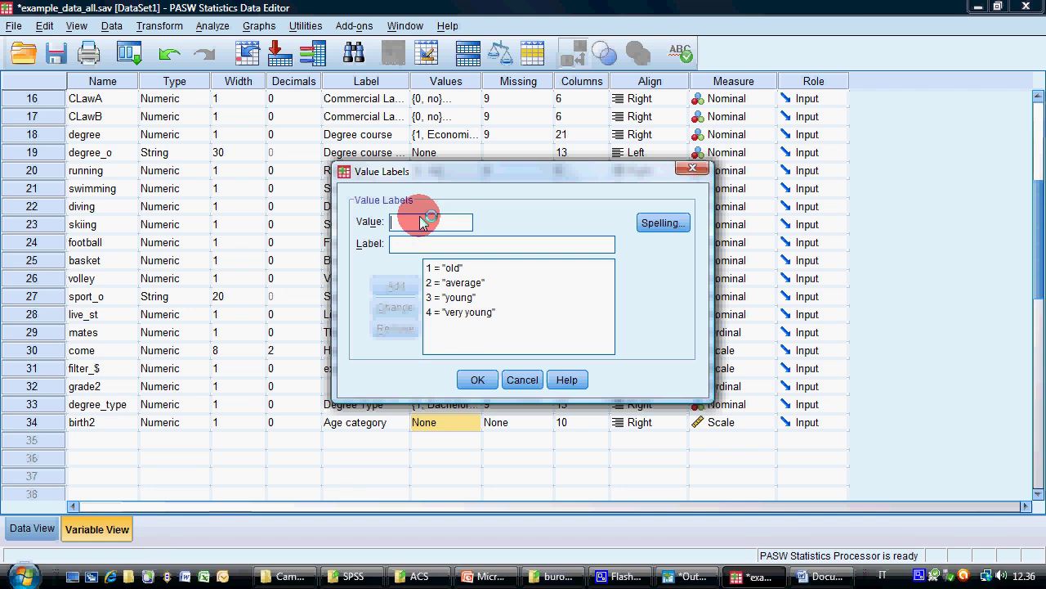
click(477, 380)
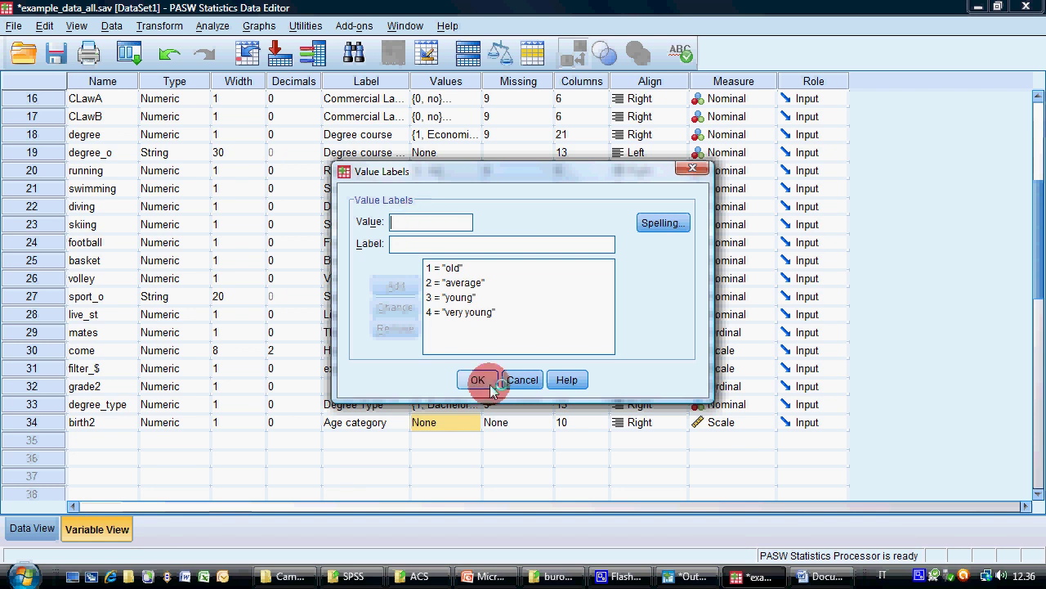
Step: Set the measurement level of birth2 to Ordinal and check its labelled values in the data
click(744, 421)
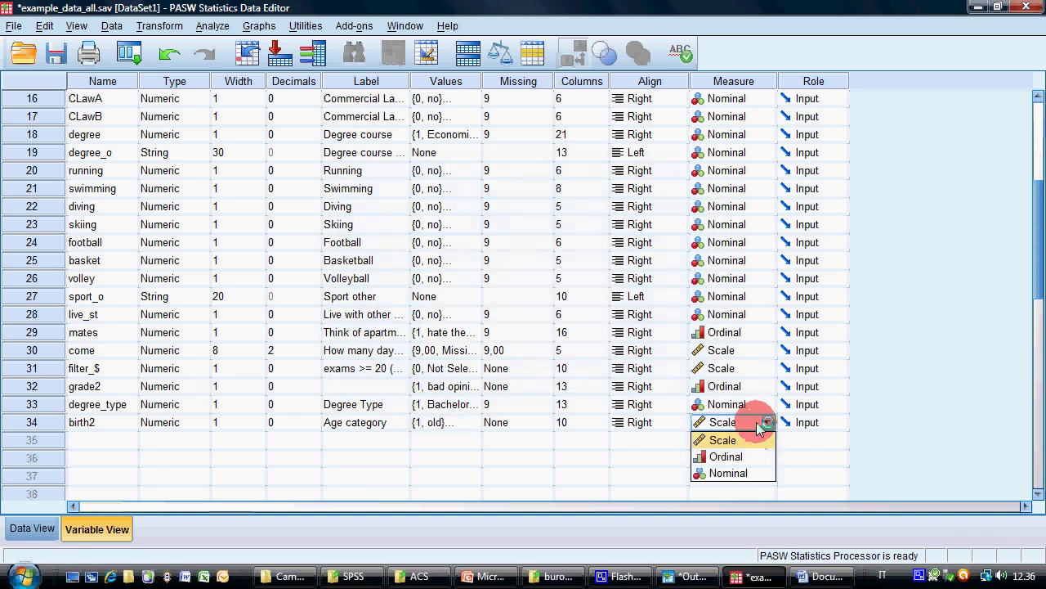
click(720, 454)
click(32, 528)
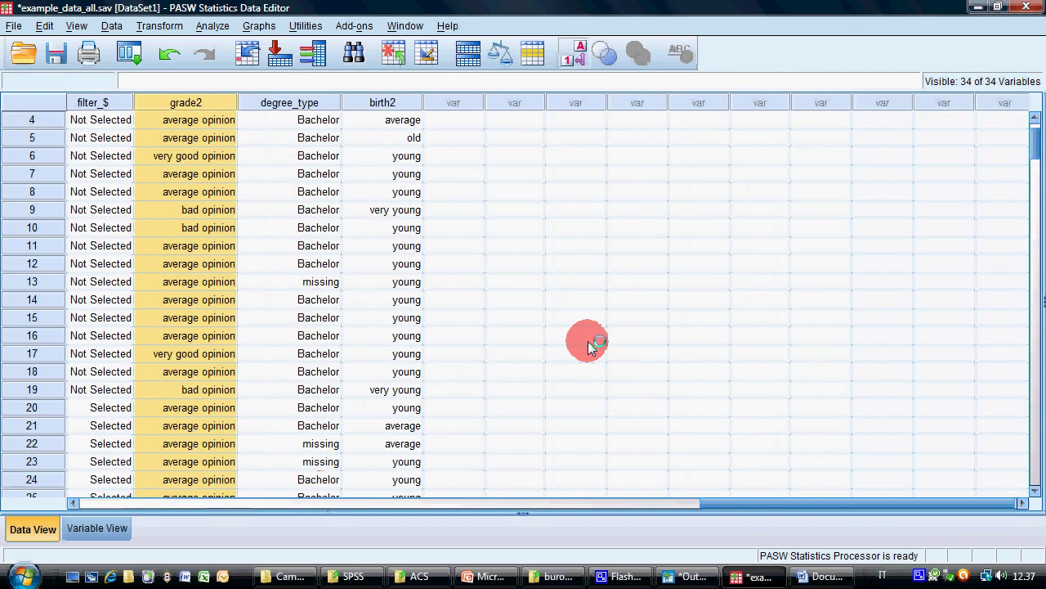
scroll(583, 409, down, 7)
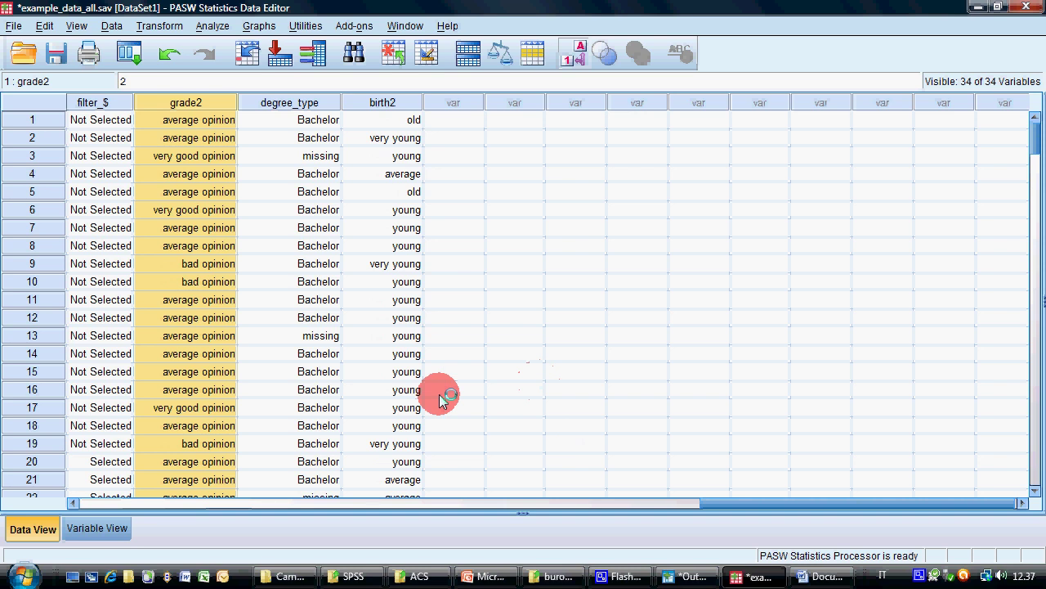
click(86, 529)
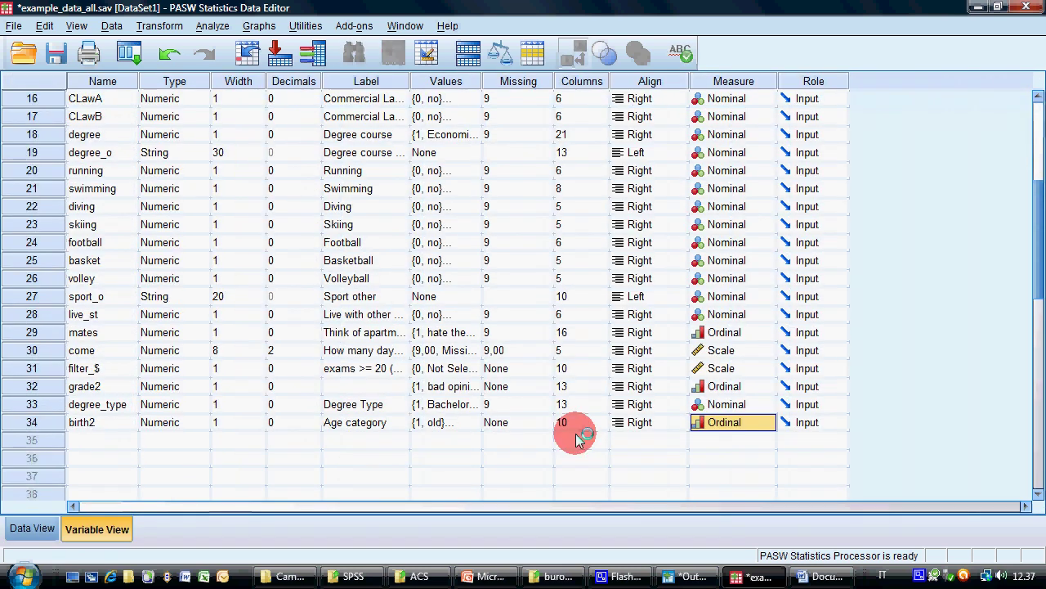
click(577, 437)
click(113, 441)
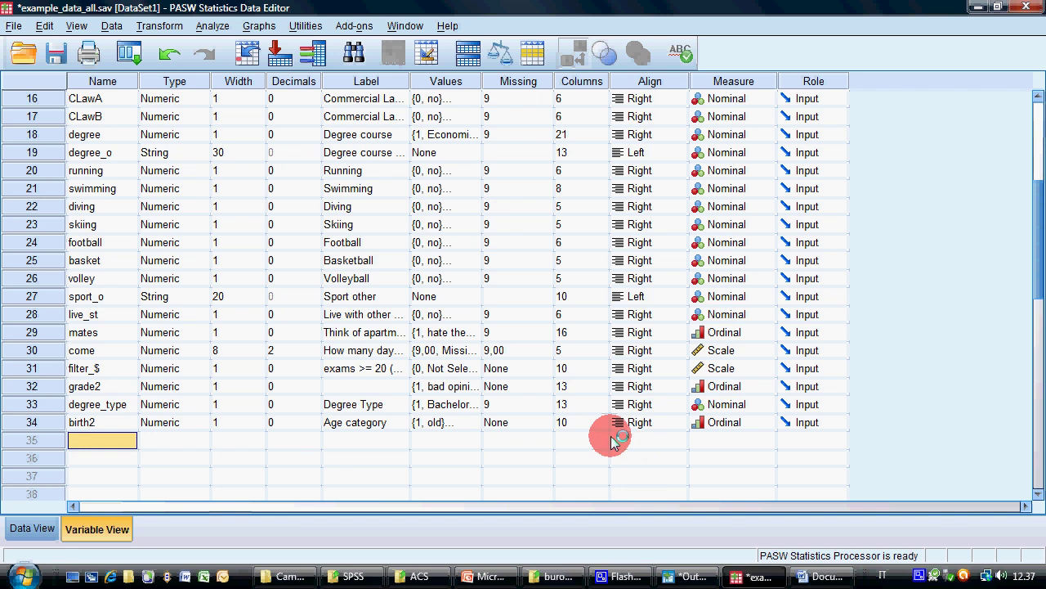
Step: Reopen the old and new values of the birth-to-birth2 recode and remove the 1989 thru Highest → 4 rule
click(168, 25)
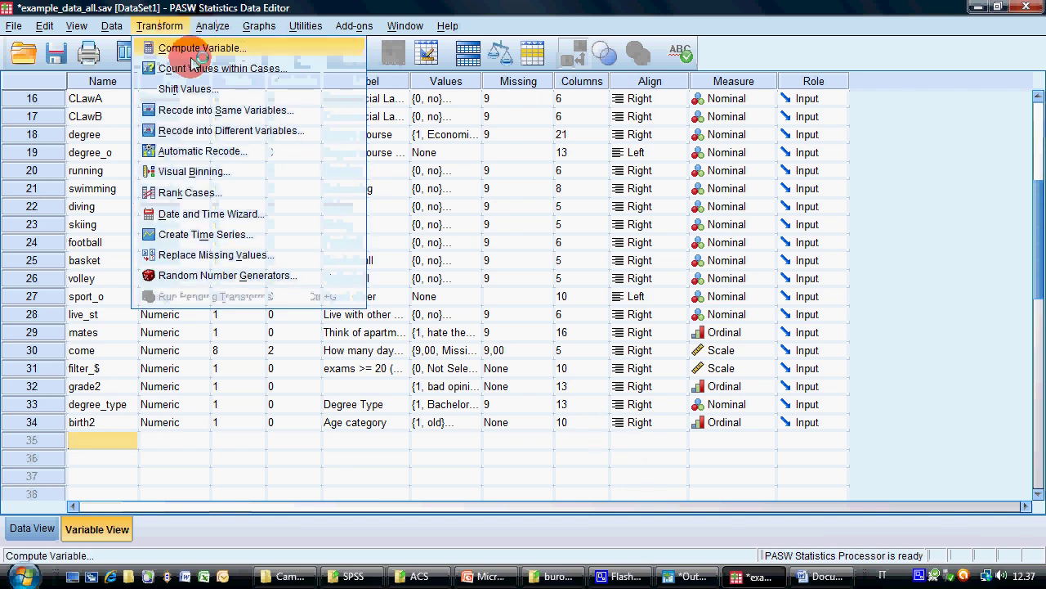
click(204, 130)
click(524, 375)
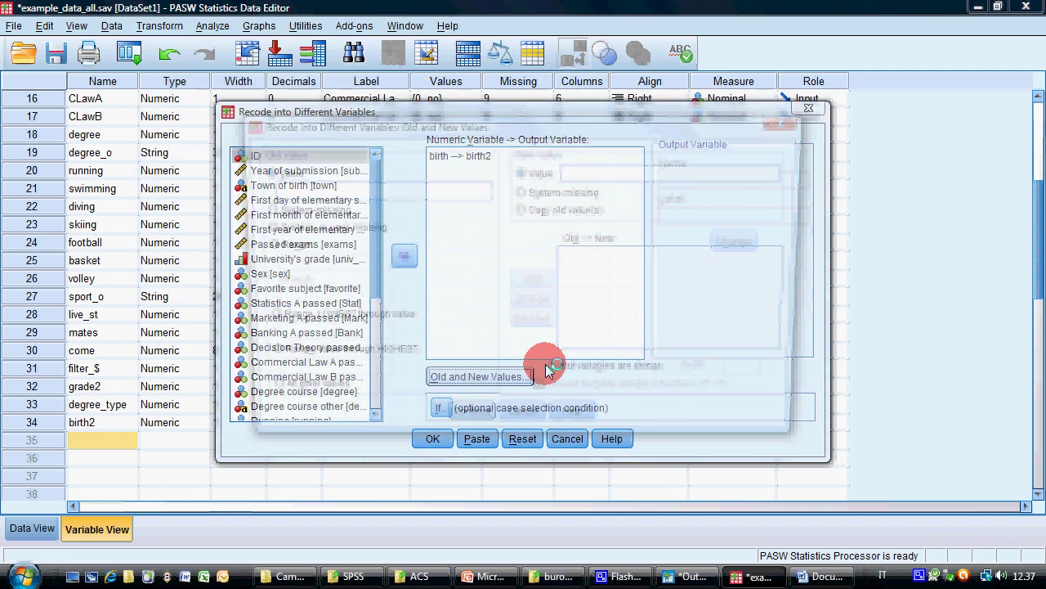
click(601, 300)
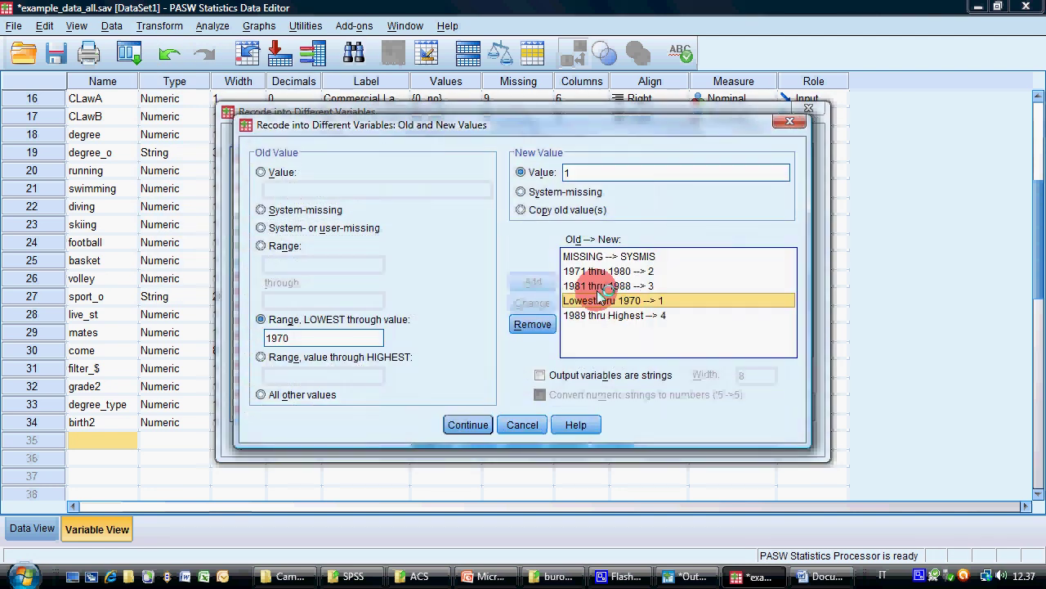
click(609, 315)
click(532, 324)
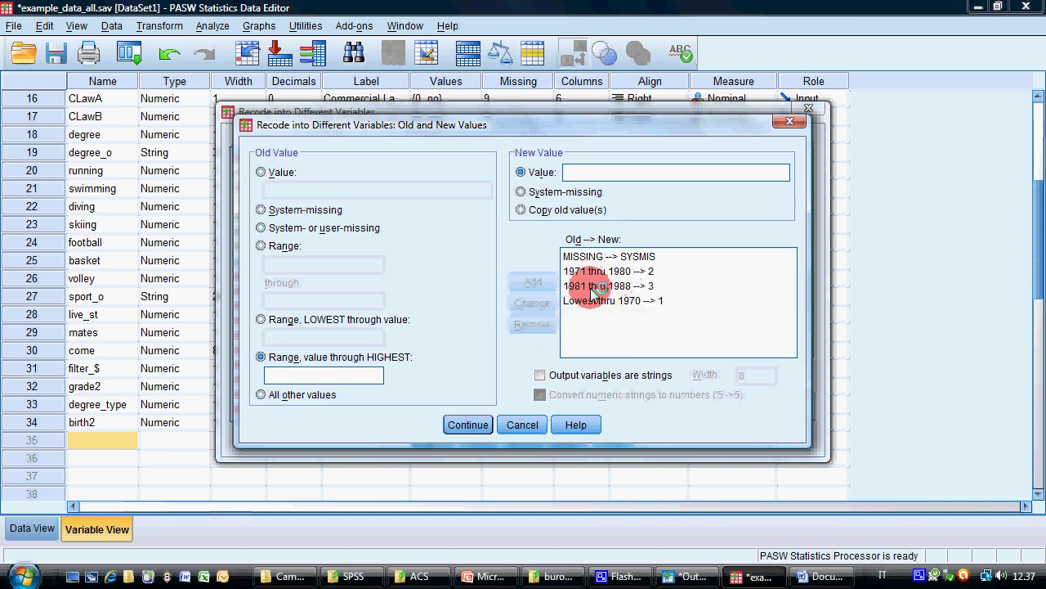
Step: Rerun the recode into the existing birth2 with the remaining rules and check its values in the data
click(636, 257)
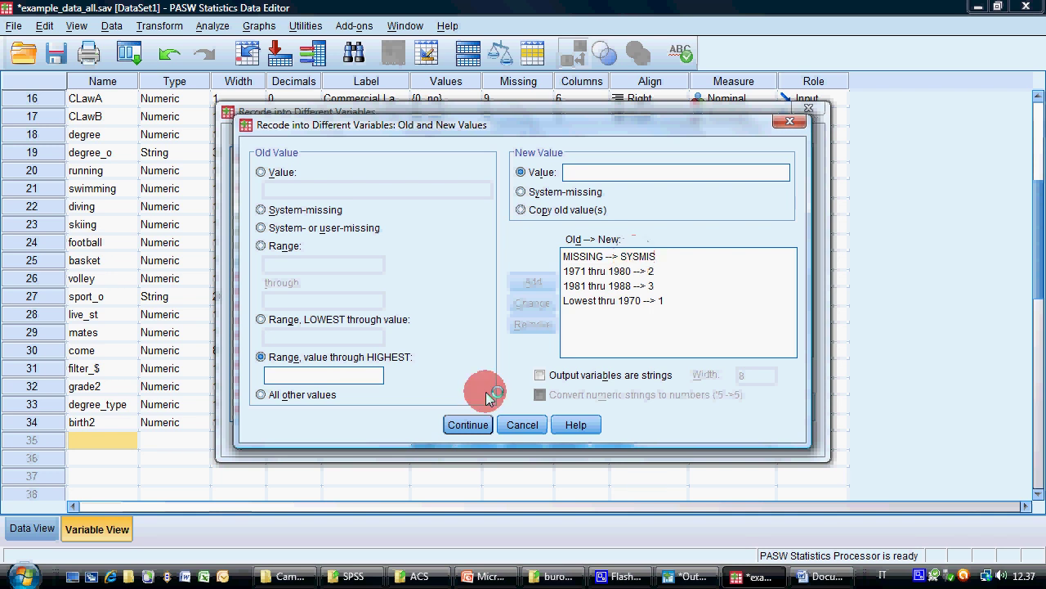
click(483, 423)
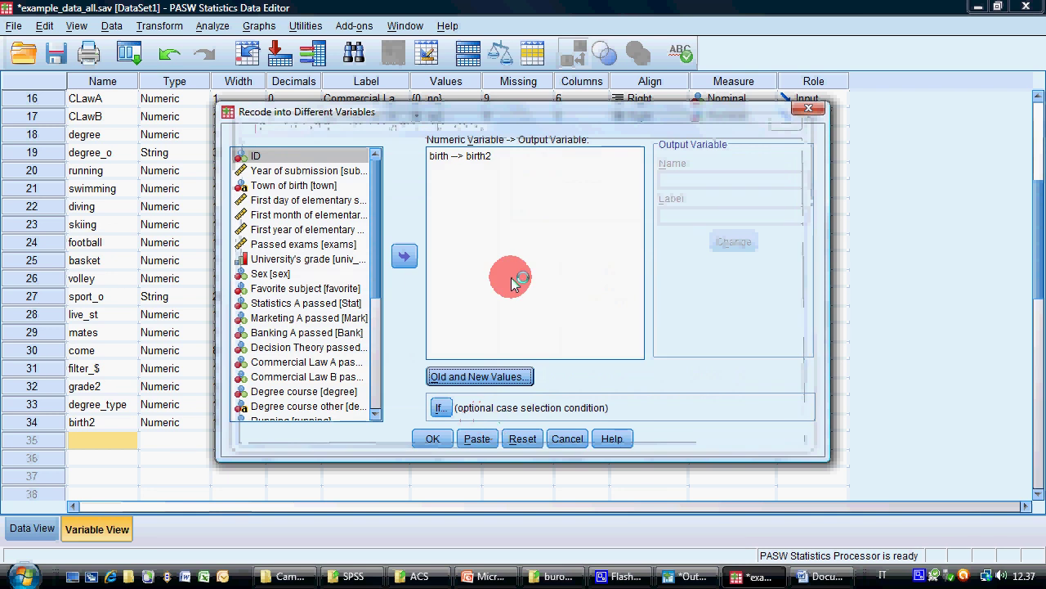
click(434, 439)
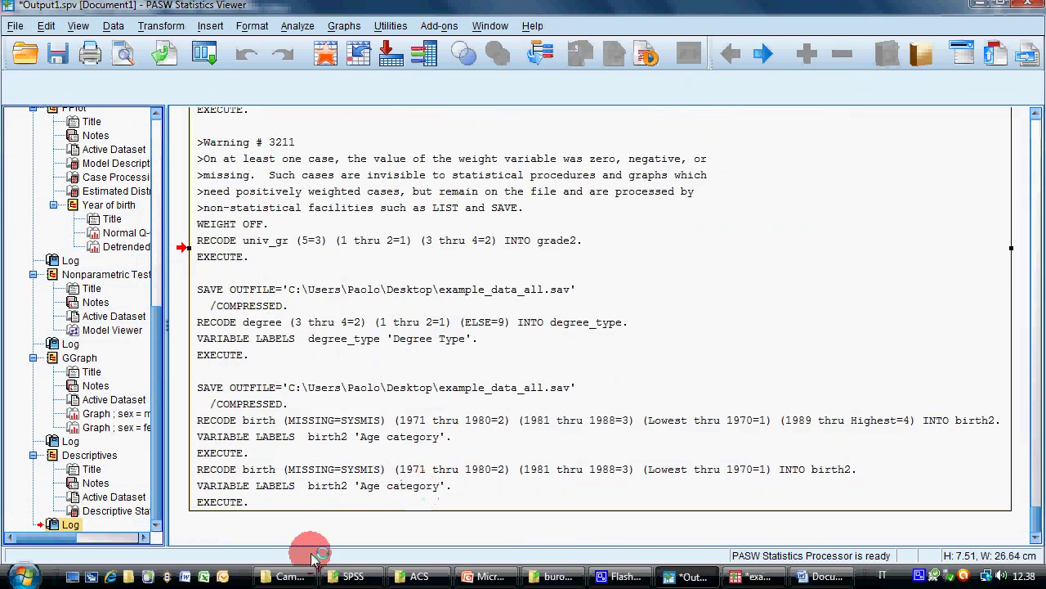
click(757, 577)
click(32, 528)
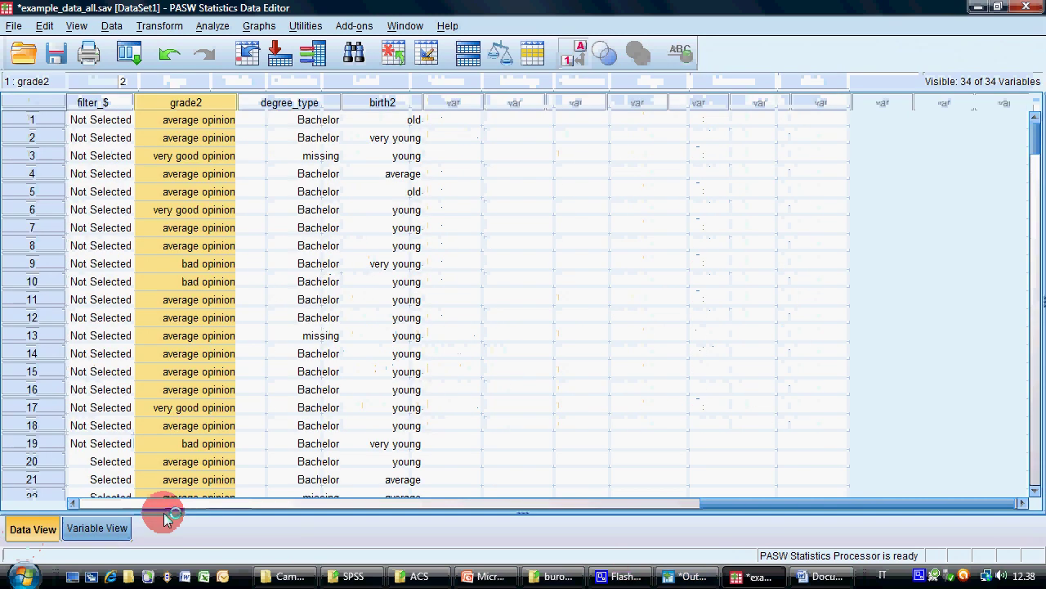
scroll(577, 429, down, 18)
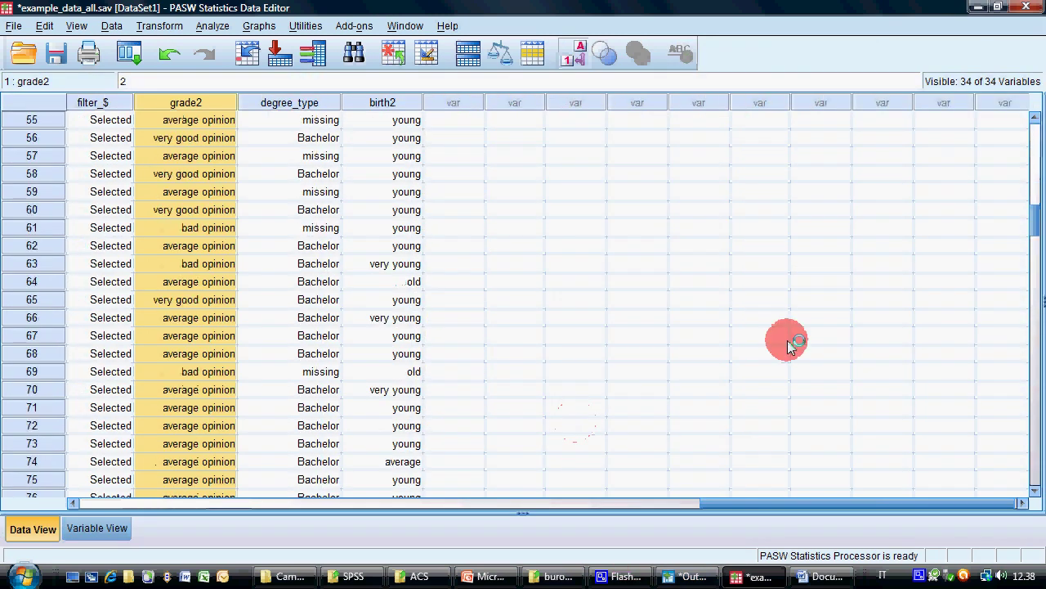
scroll(780, 337, up, 6)
scroll(780, 335, up, 10)
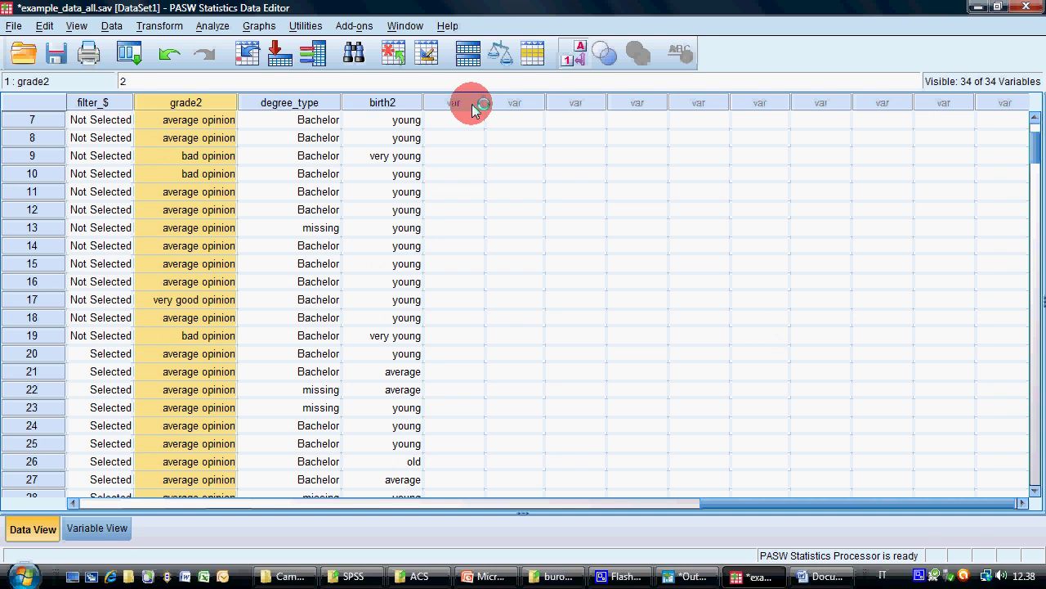
Step: Delete the birth2 variable from the dataset
click(409, 102)
key(Delete)
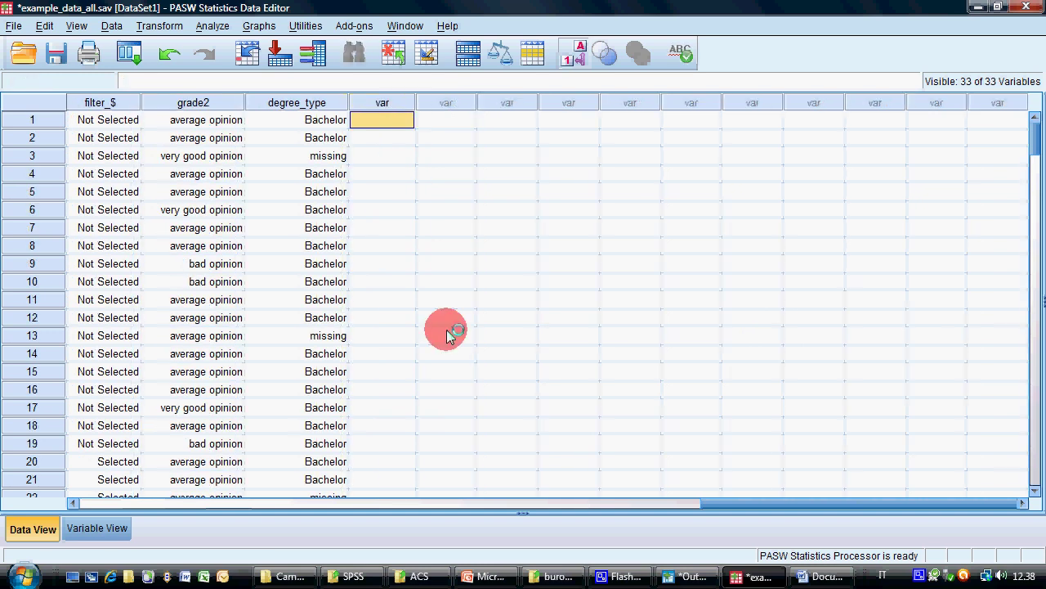
Step: Rerun the recode of year of birth into the new variable birth2 and check its values across the cases
click(160, 25)
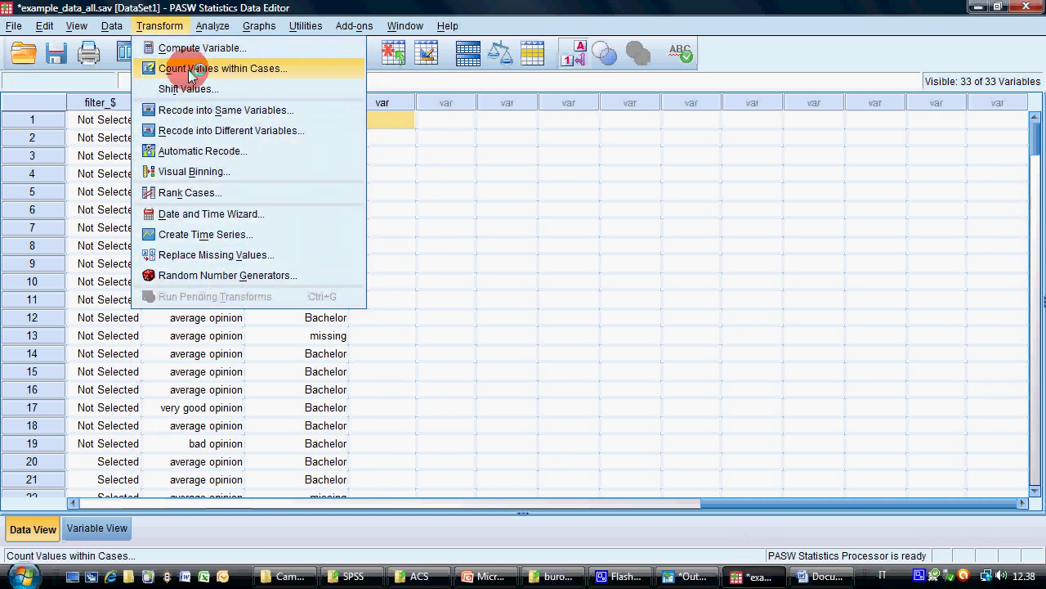
click(209, 131)
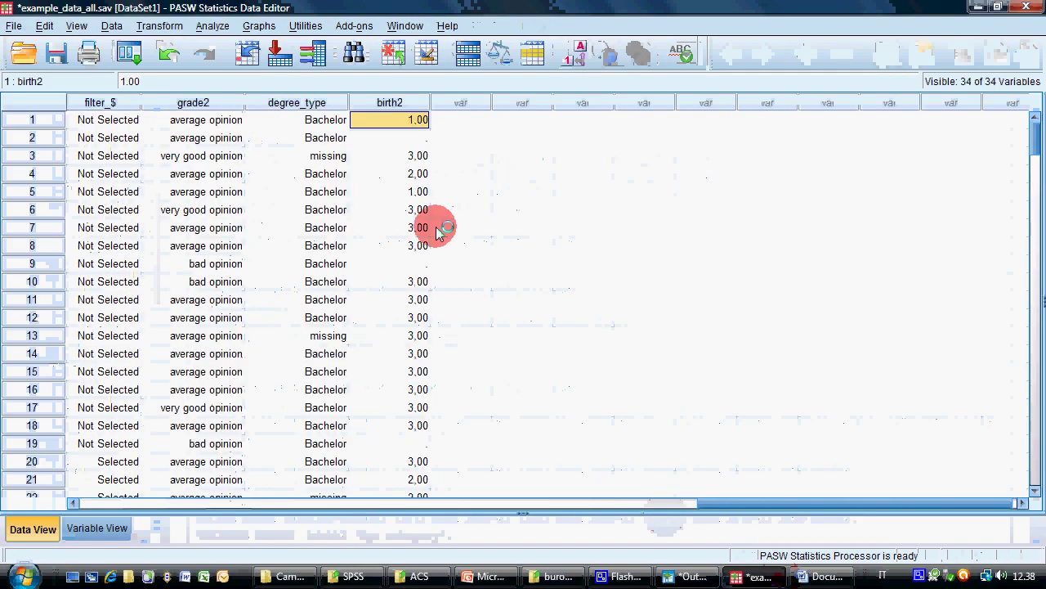
click(420, 140)
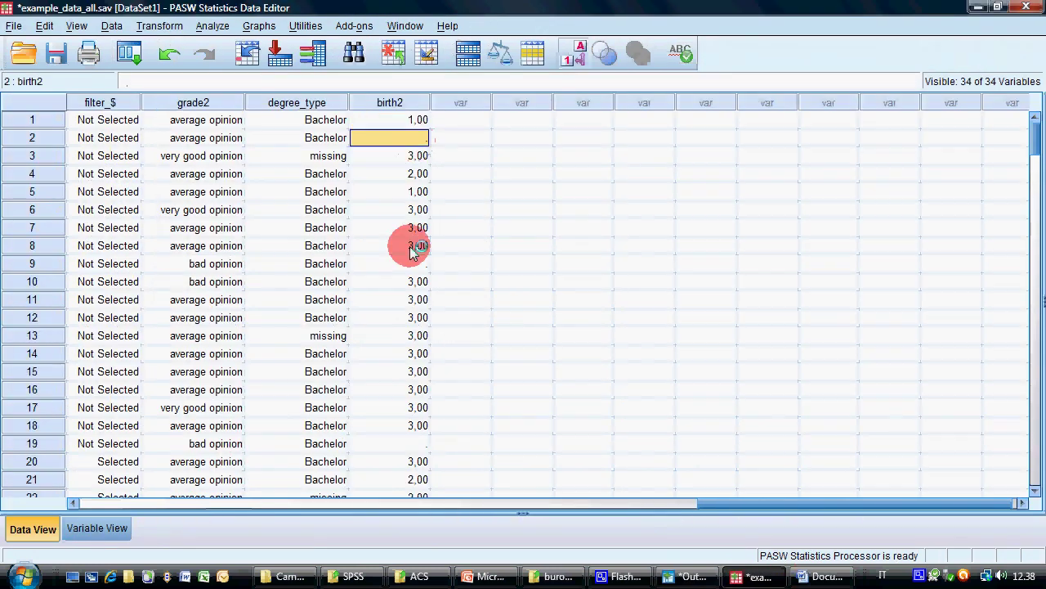
click(415, 262)
scroll(418, 329, down, 3)
click(413, 282)
scroll(413, 319, down, 4)
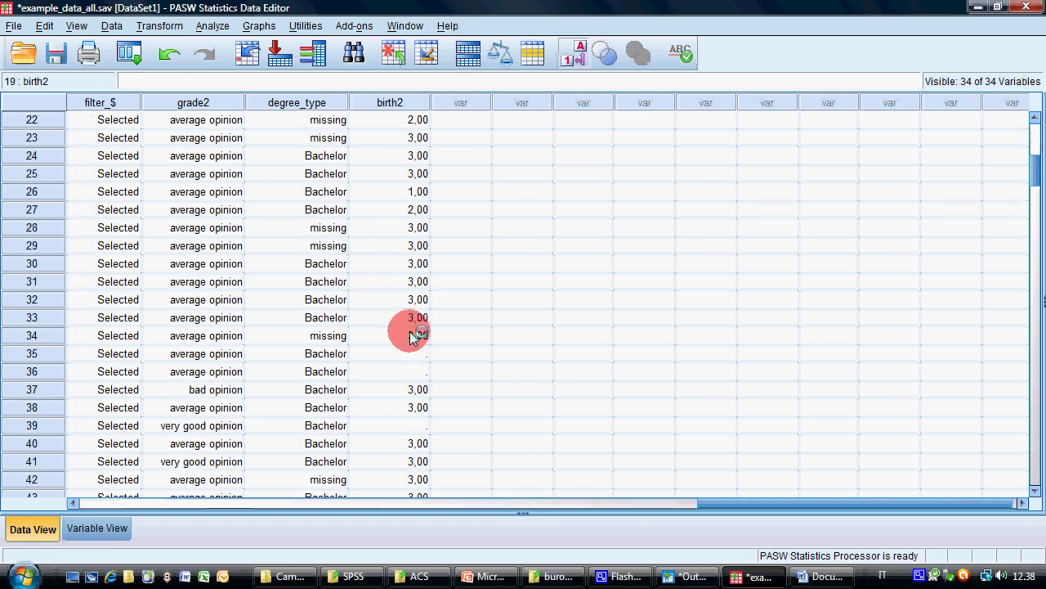
click(418, 372)
scroll(441, 259, up, 7)
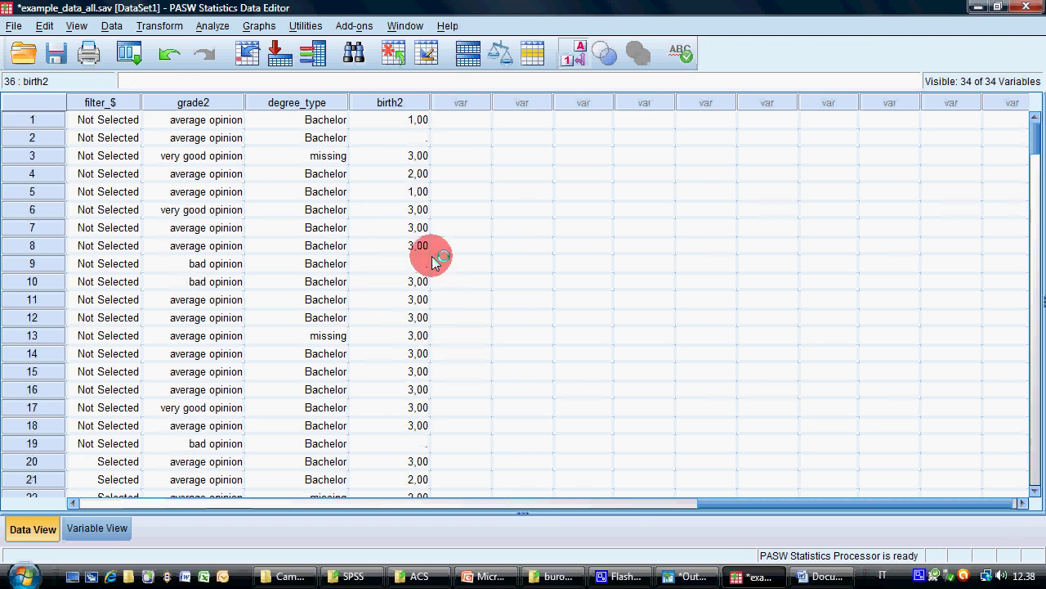
Step: Set up a recode into the same variables with Passed exams [exams] as the variable to recode, enlarging the dialog for readability
click(150, 34)
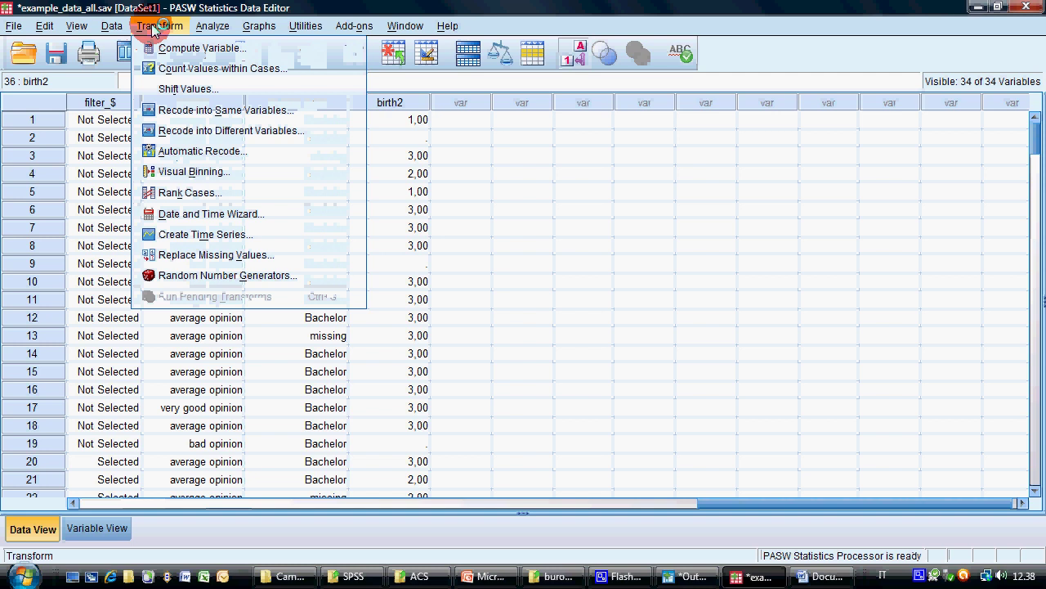
click(214, 107)
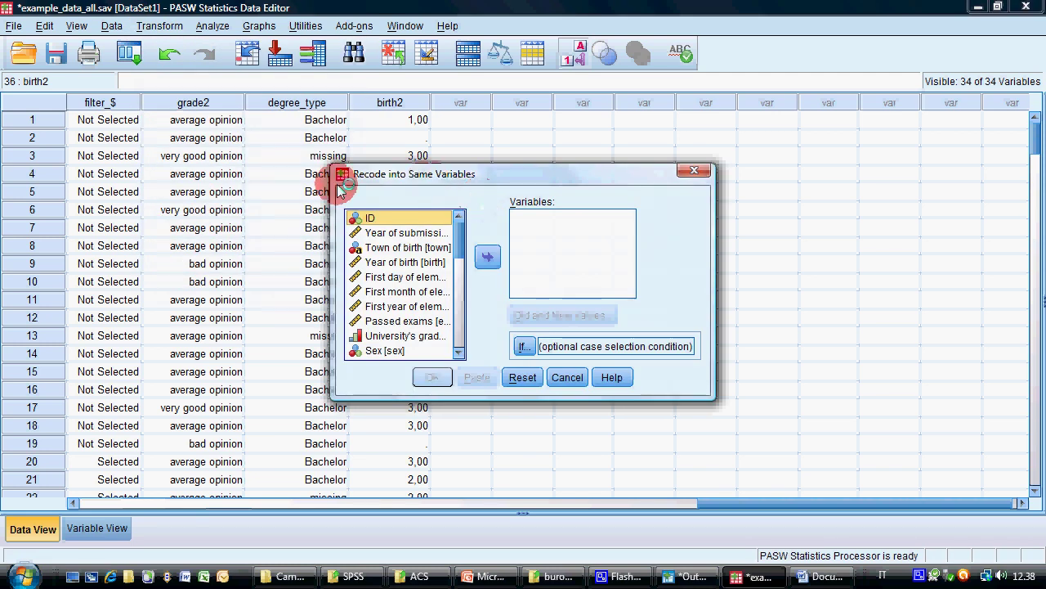
drag(335, 175, 145, 176)
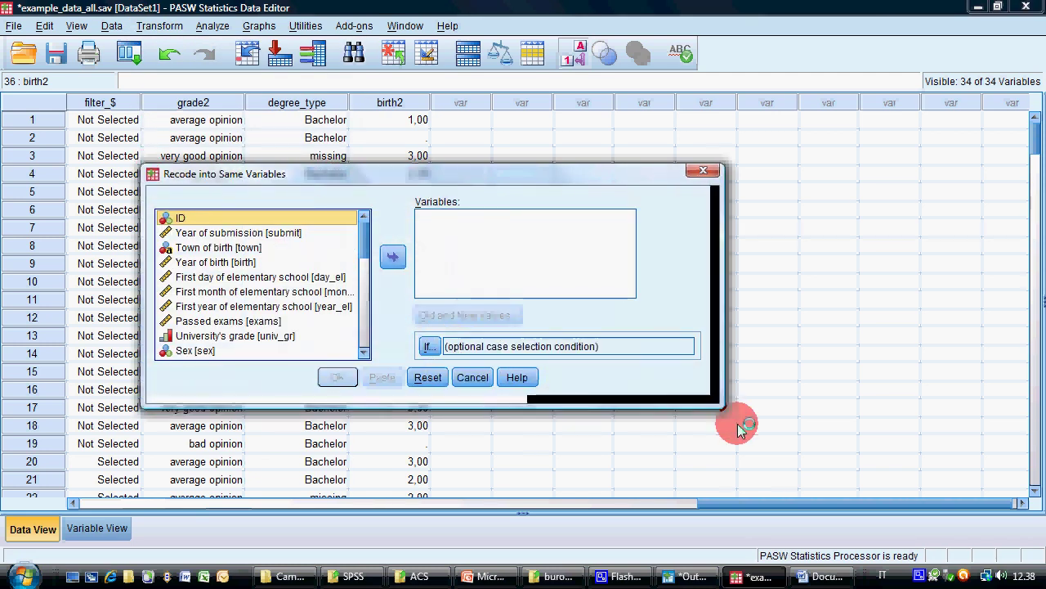
drag(714, 398, 764, 455)
click(272, 321)
click(418, 285)
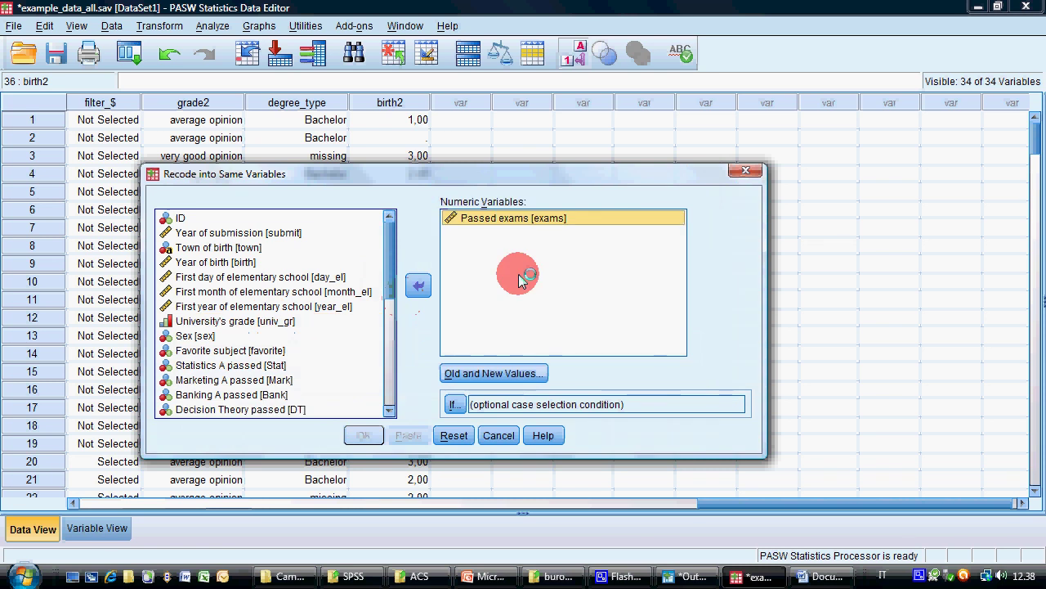
Step: Examine the old and new value options for recoding Passed exams into itself, leaving the rule list empty
click(515, 374)
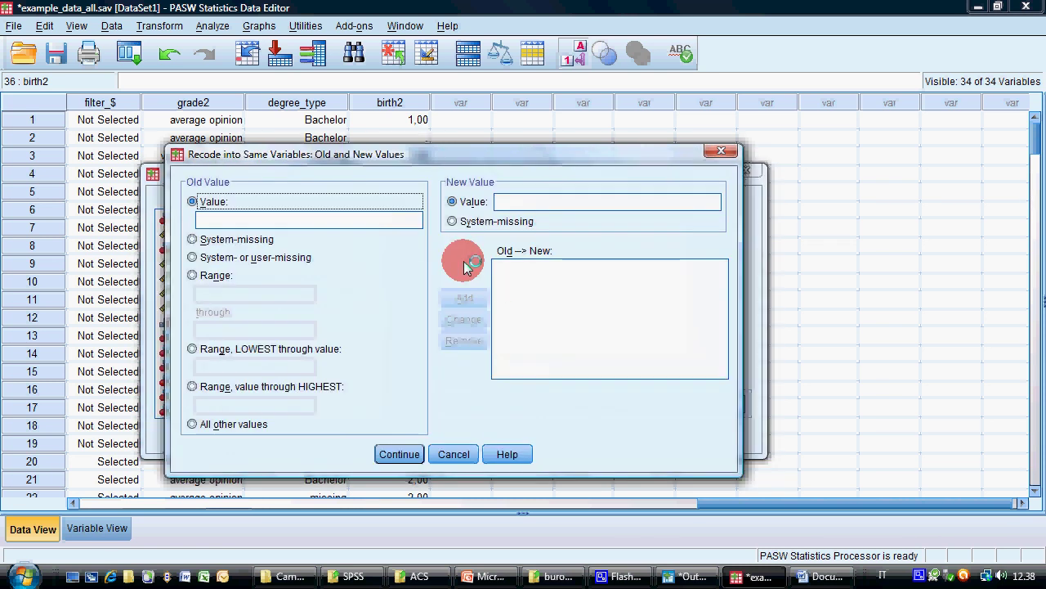
click(463, 452)
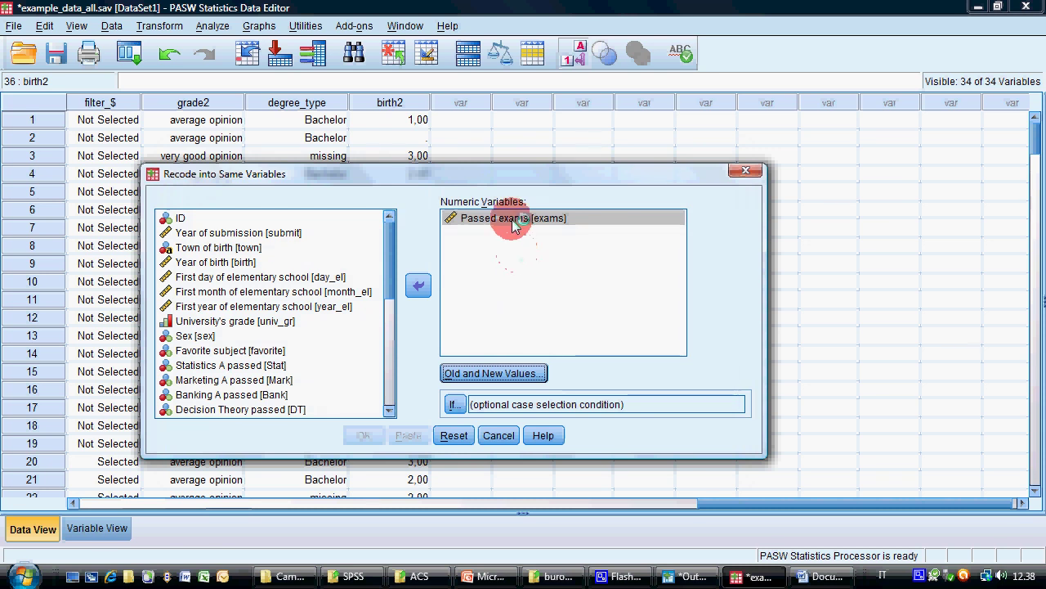
click(569, 219)
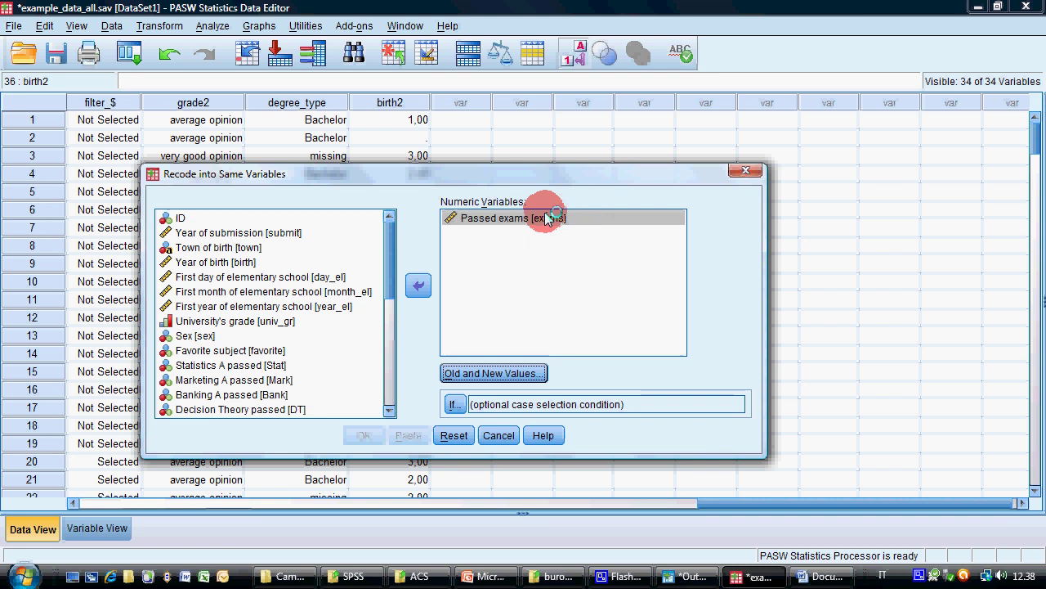
click(546, 218)
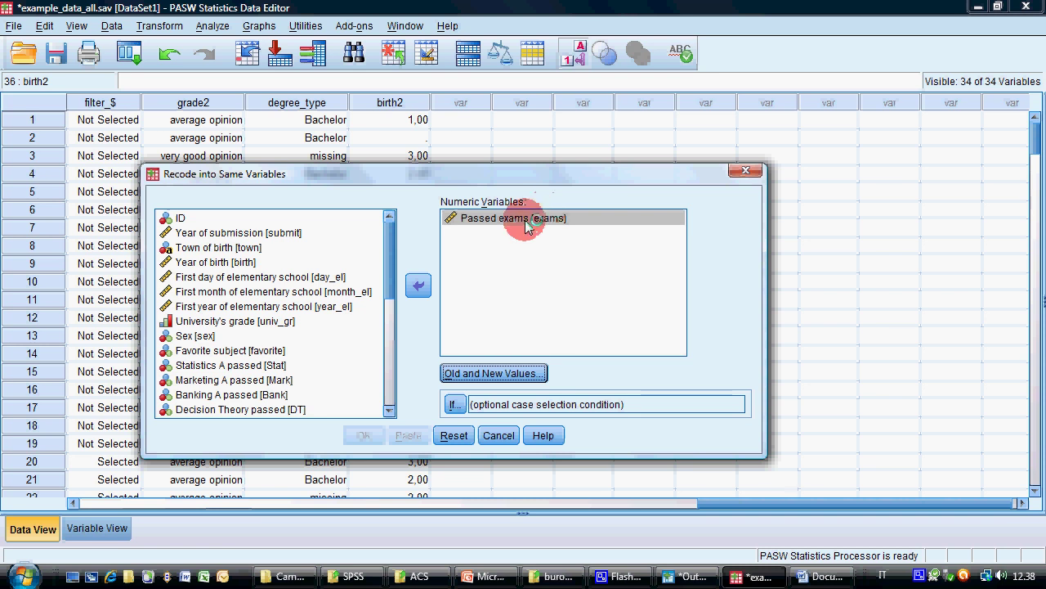
click(523, 220)
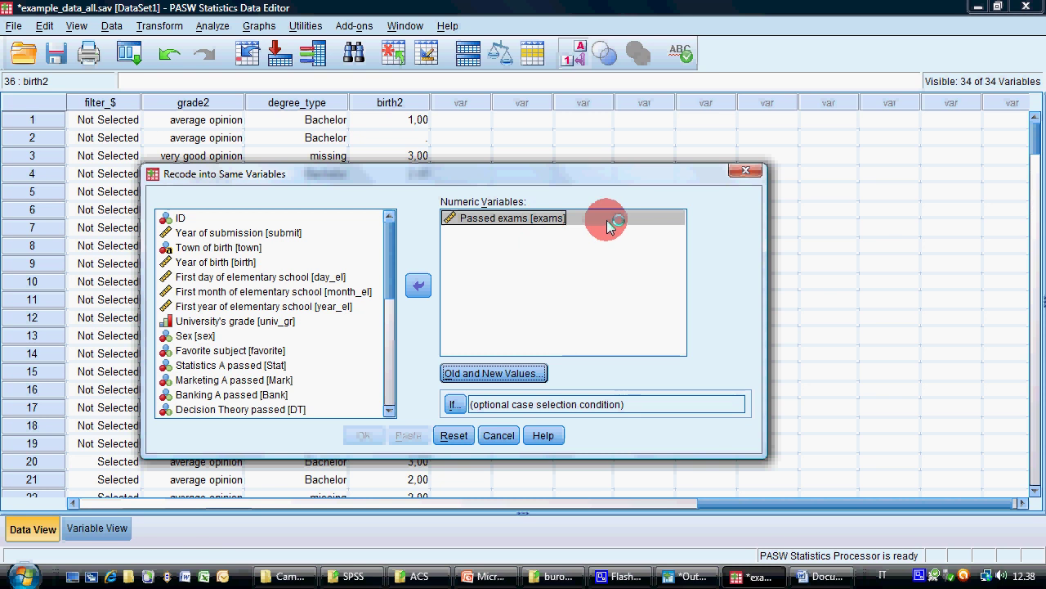
click(514, 374)
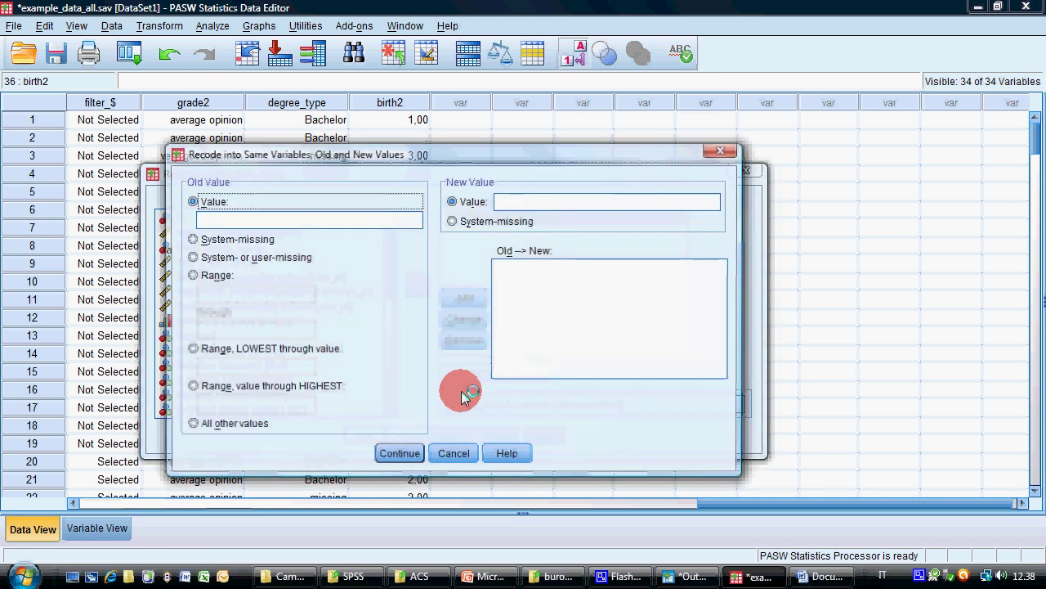
click(458, 454)
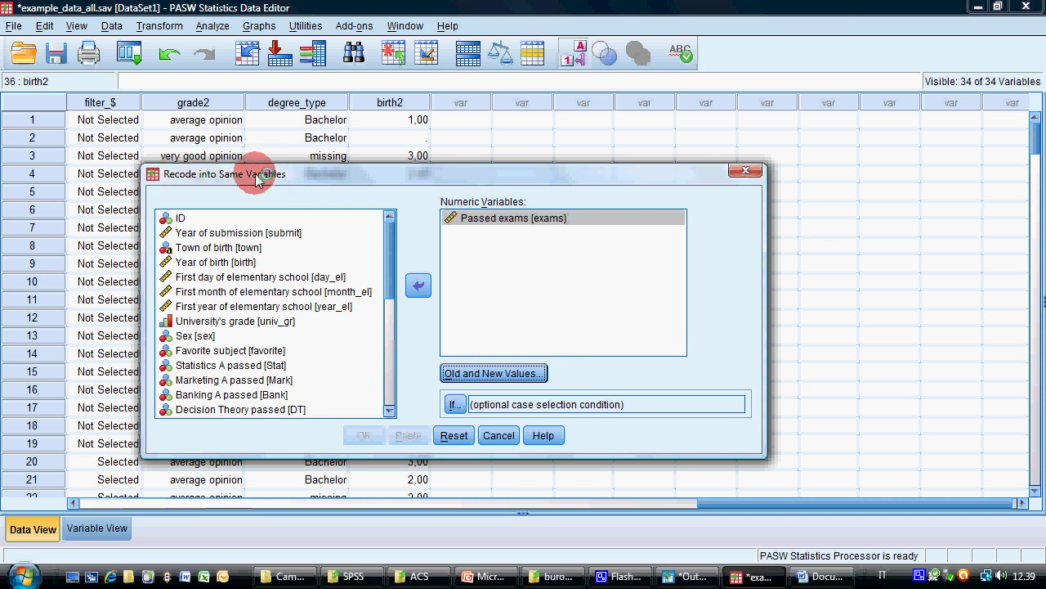
Step: Review the old and new value options for recoding Passed exams into the same variable, and close the recode without applying it
click(517, 373)
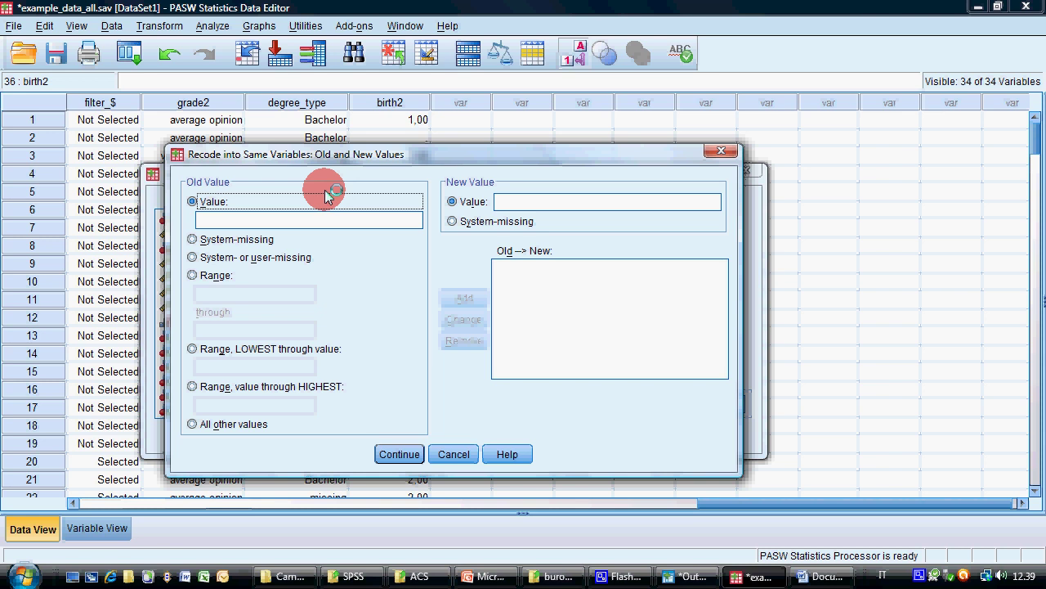
click(454, 454)
click(501, 436)
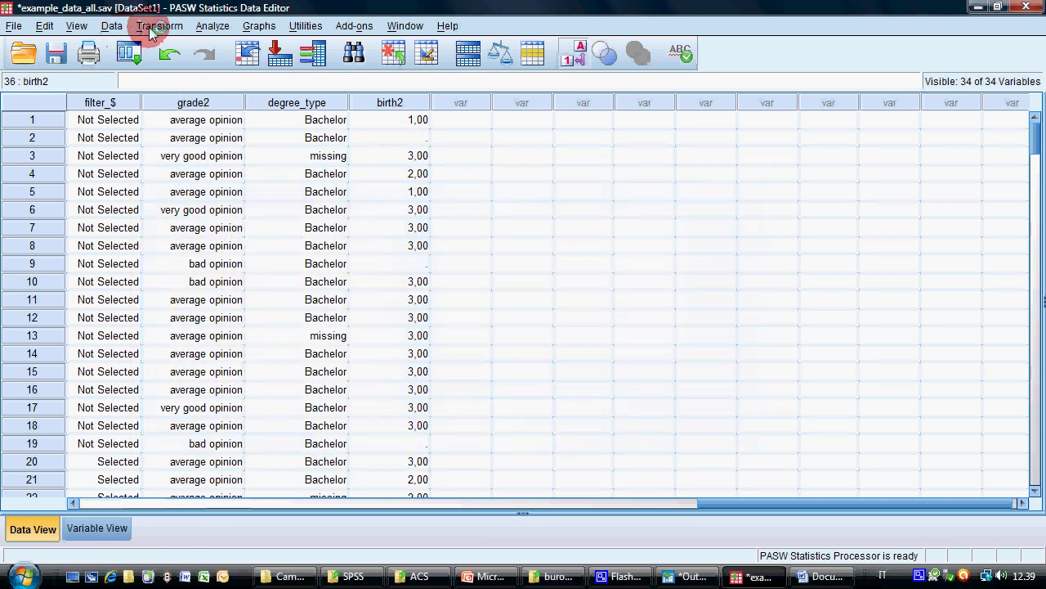
Step: Try recoding birth into birth2 with all other values set to Copy old value(s), and cancel the recode
click(160, 25)
click(202, 135)
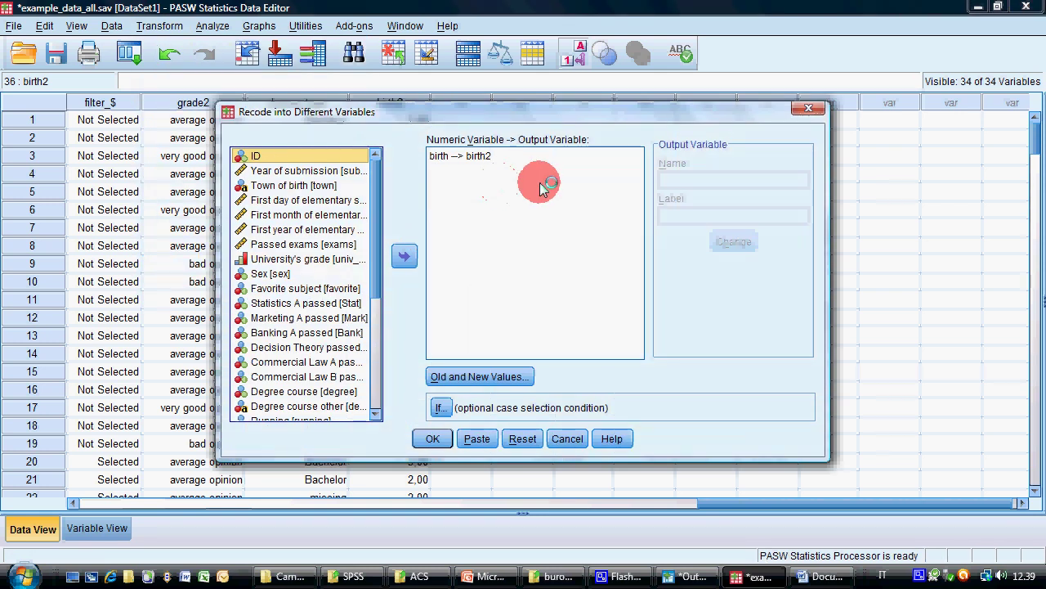
click(475, 376)
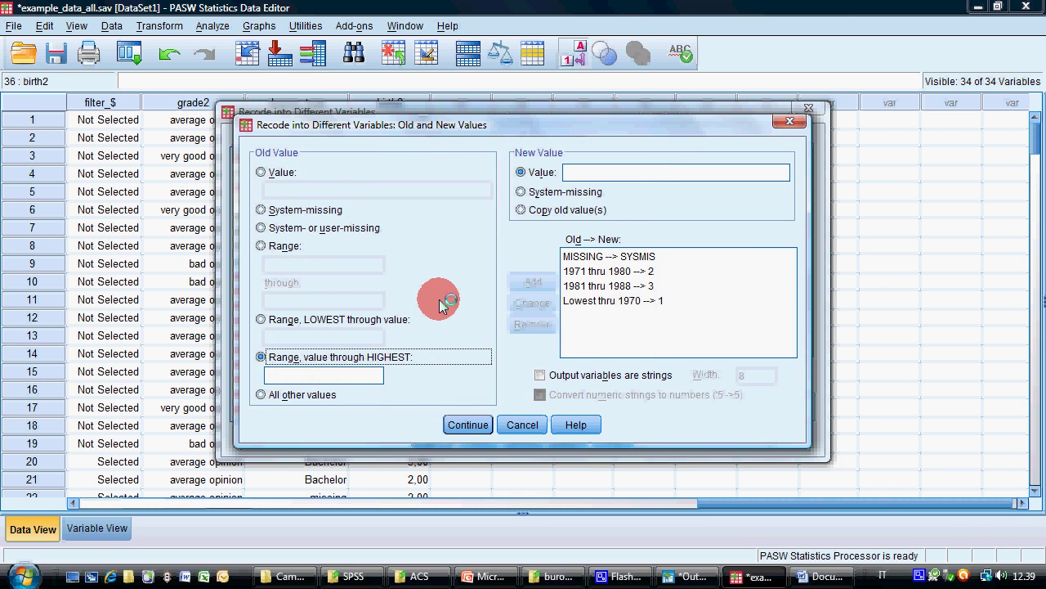
click(282, 394)
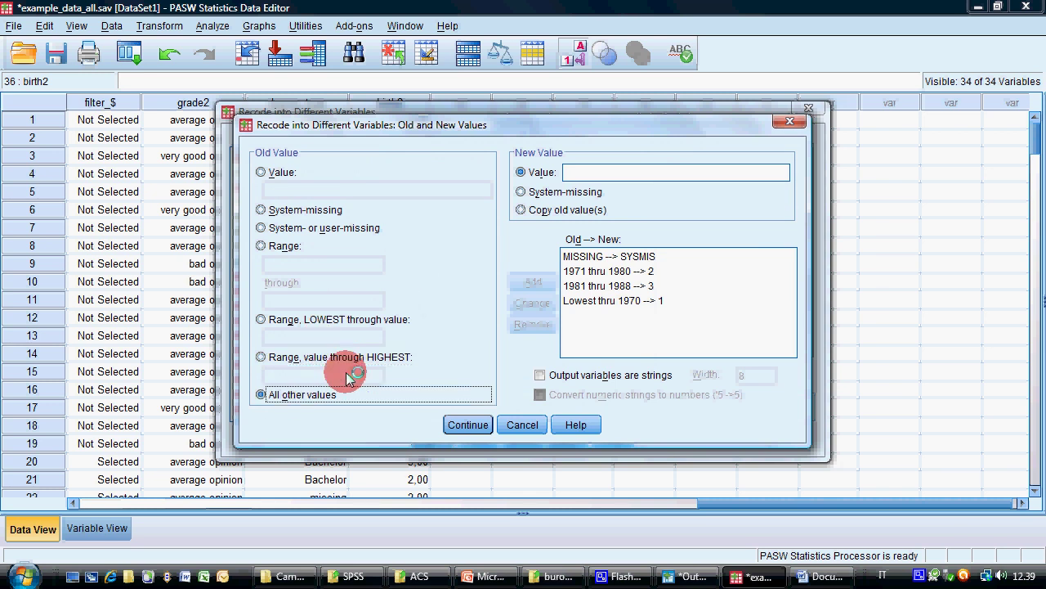
click(564, 210)
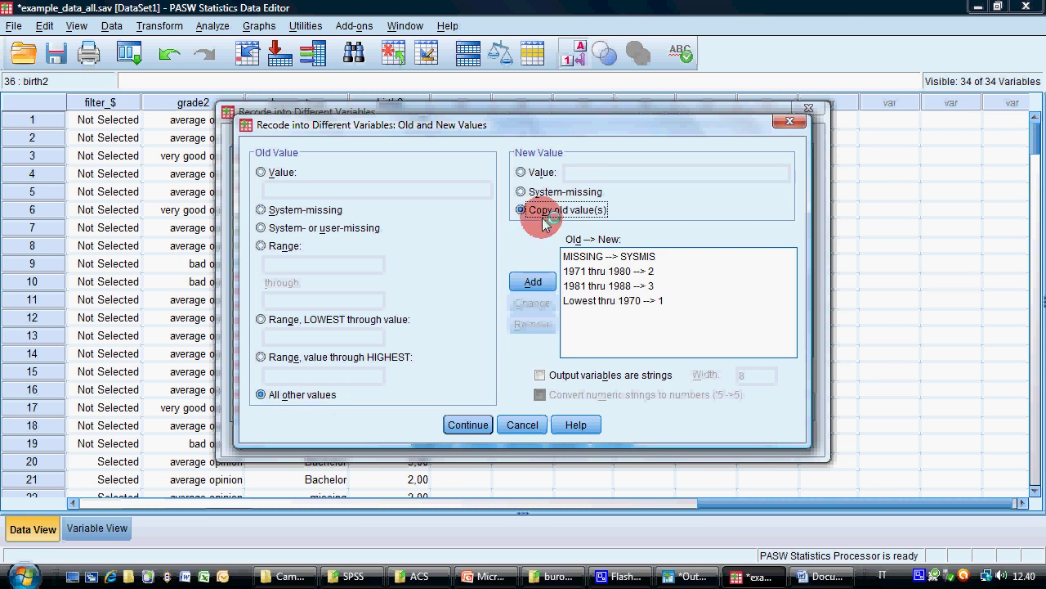
click(601, 213)
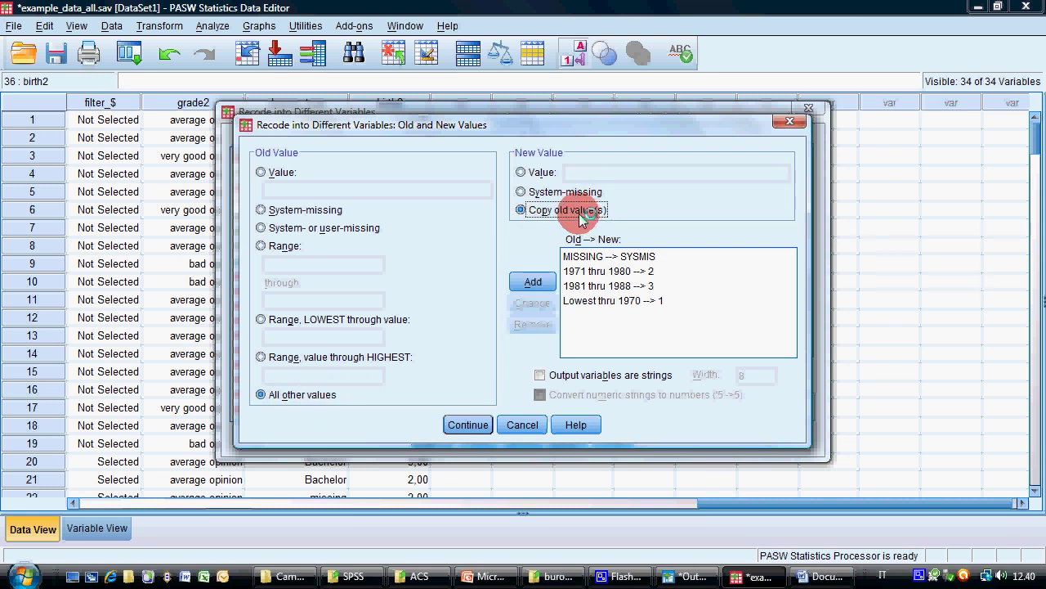
click(527, 424)
click(572, 439)
Step: Try recoding First year of elementary school into the same variable with All other values as the old value, and cancel it
click(164, 26)
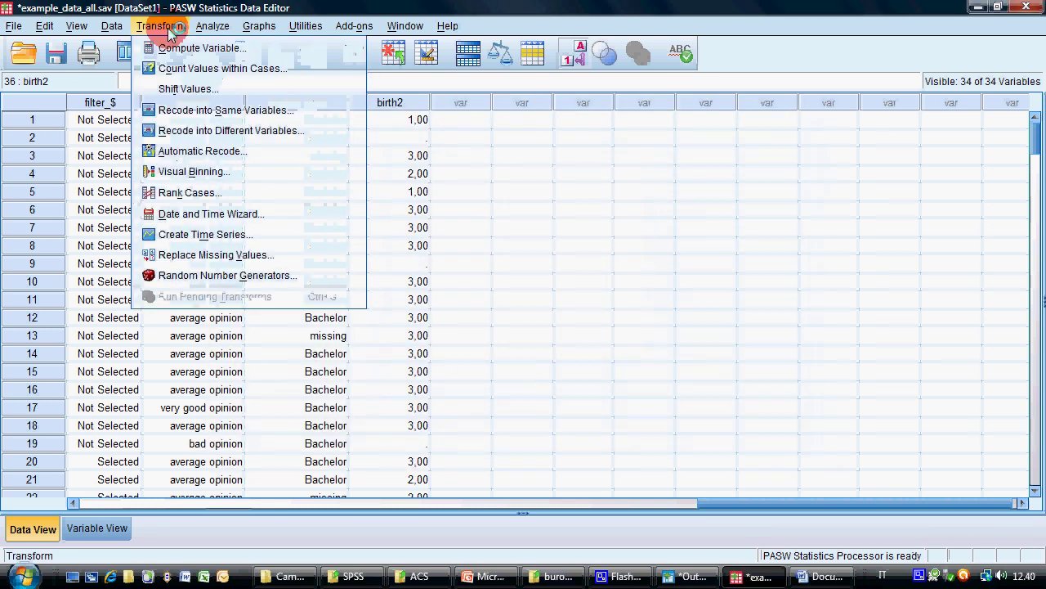
click(205, 110)
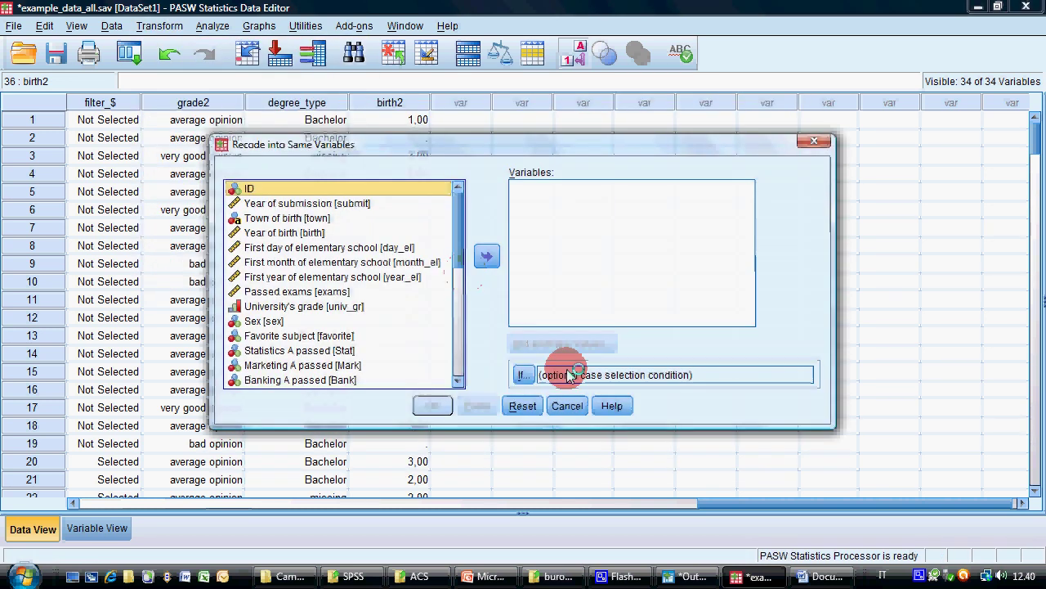
click(363, 278)
click(487, 256)
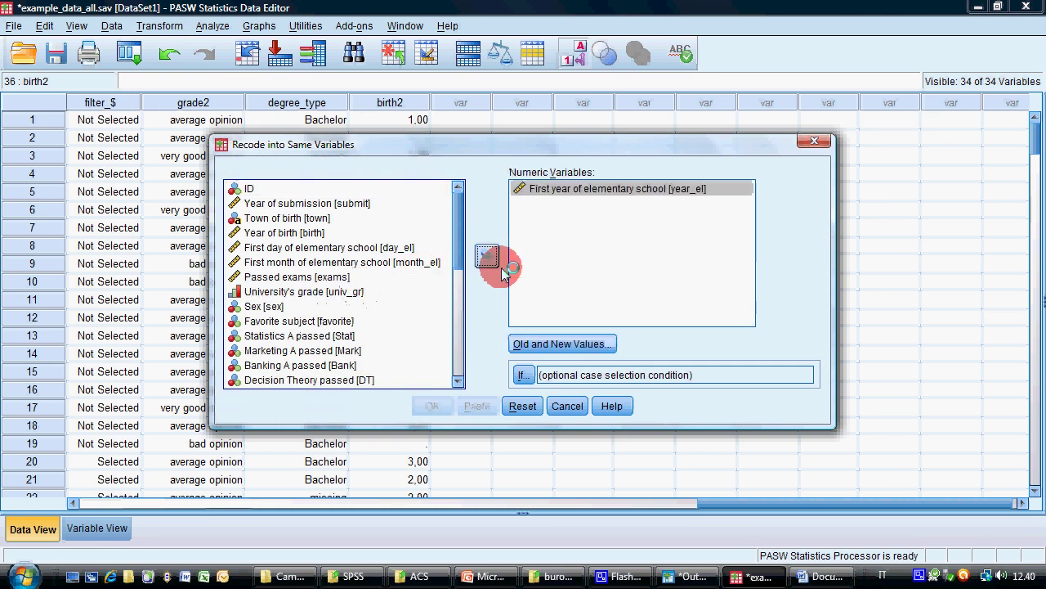
click(561, 344)
click(282, 400)
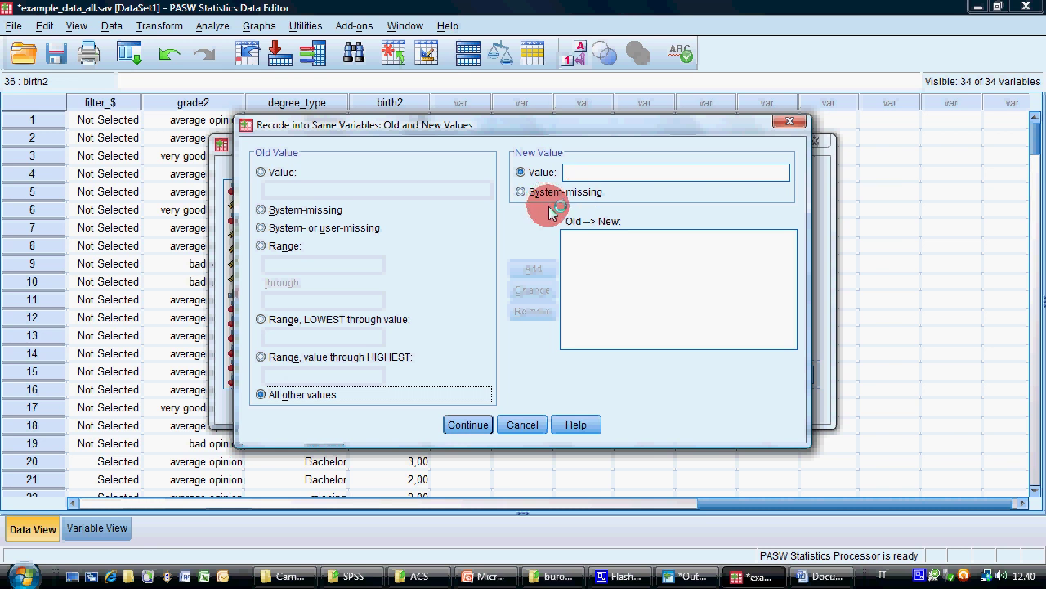
click(523, 424)
click(567, 405)
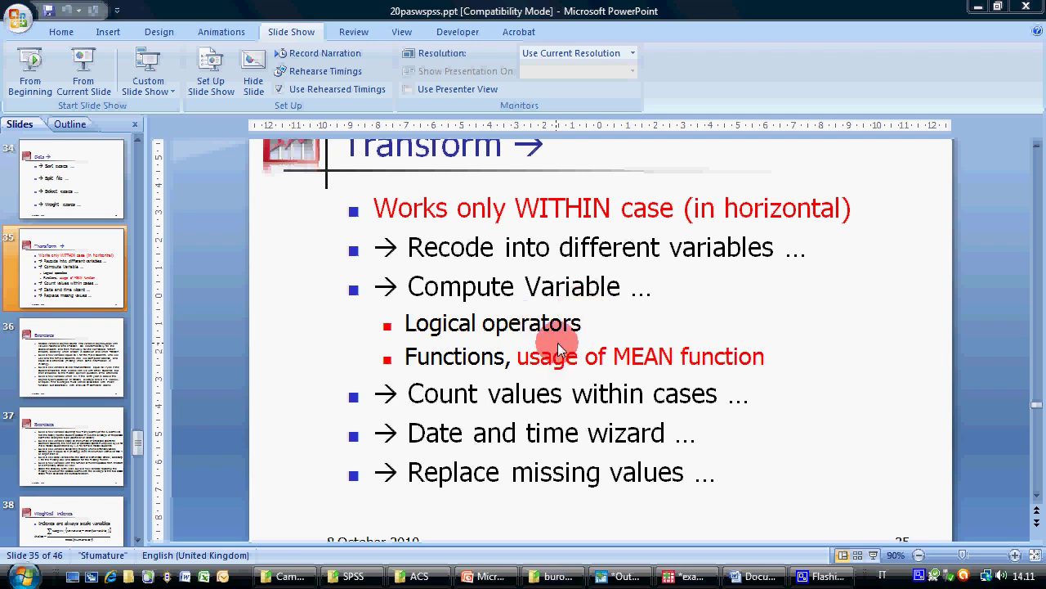
Step: View the Transform slide full screen, and switch to the PASW Statistics Data Editor to view the first variables
click(873, 556)
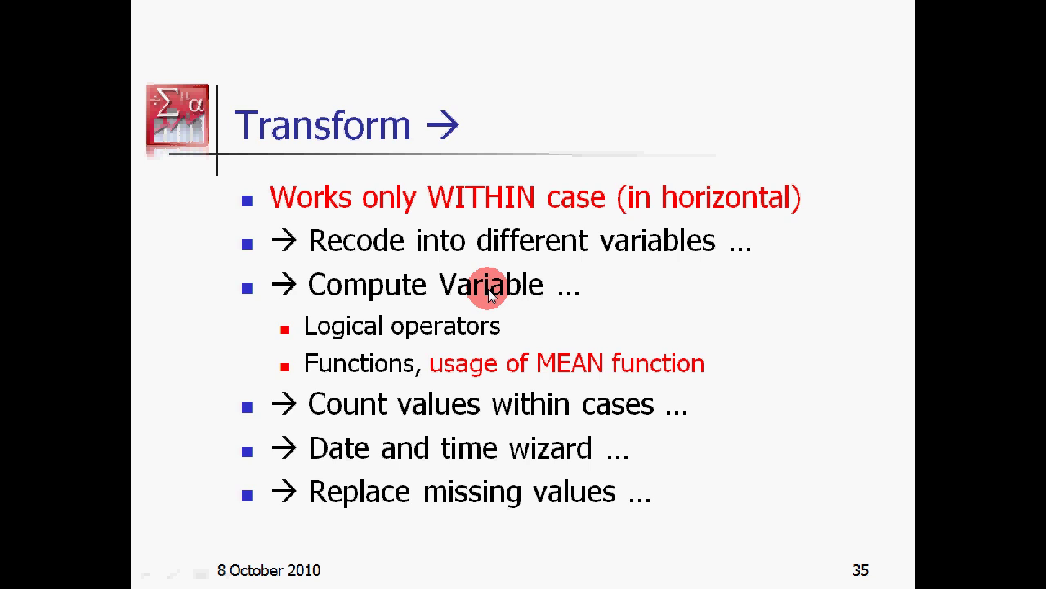
key(Escape)
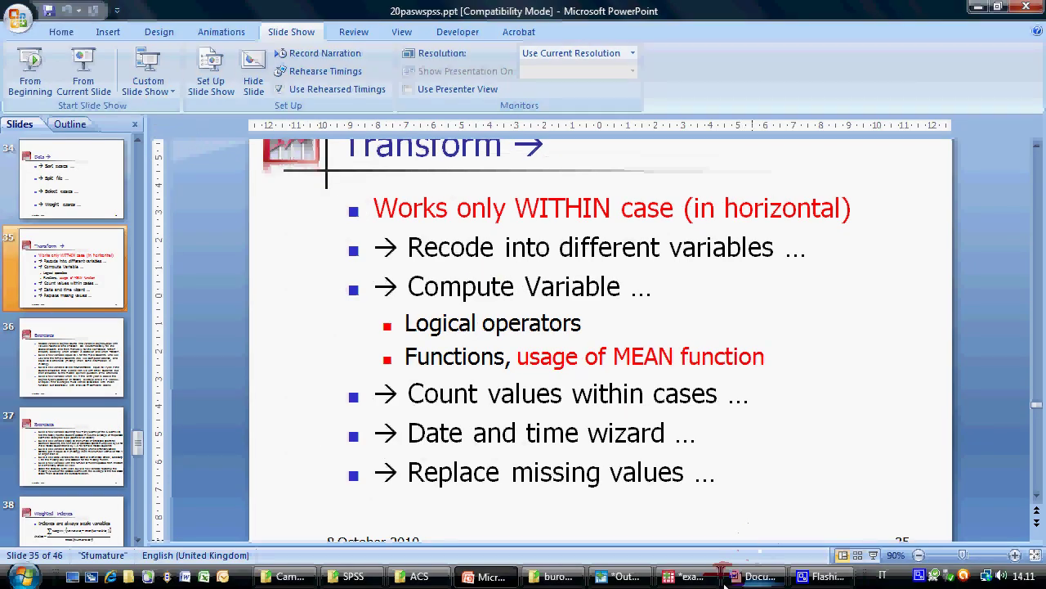
click(703, 577)
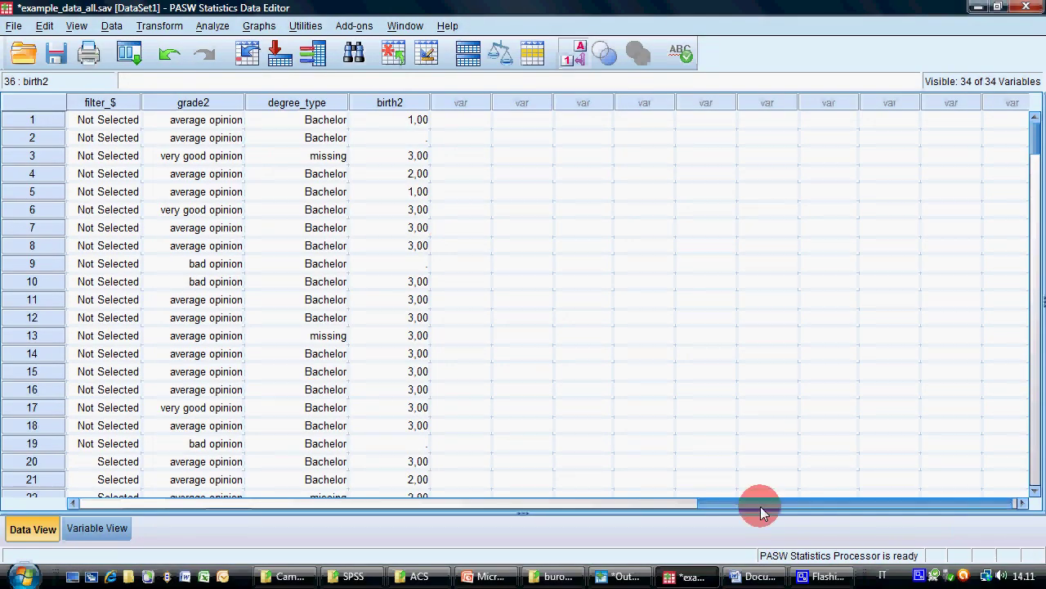
drag(761, 506, 128, 546)
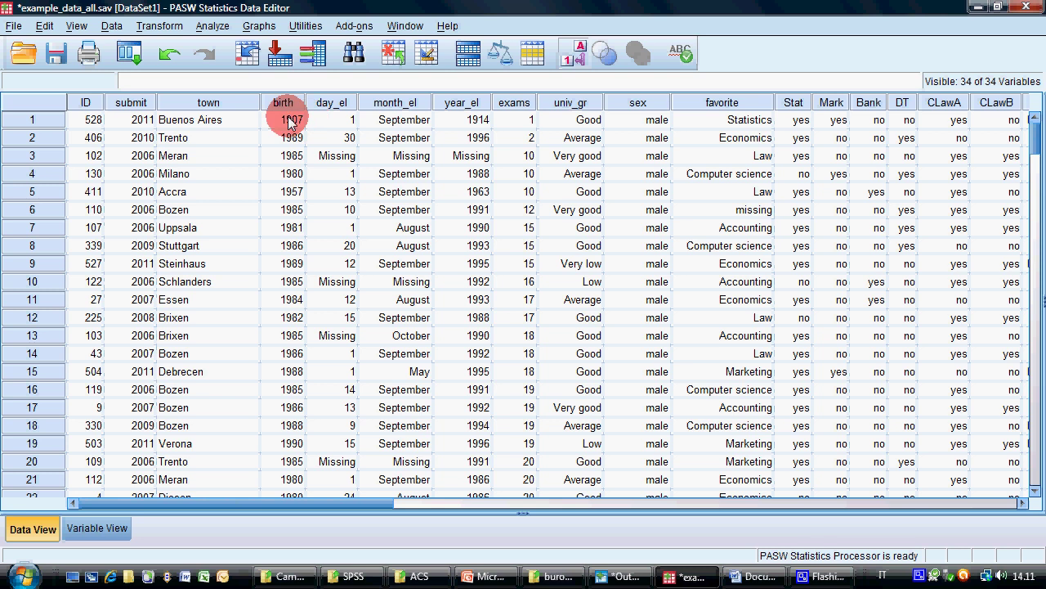
Step: Start Compute Variable with birth2 as the target variable and check its type and label settings
click(168, 26)
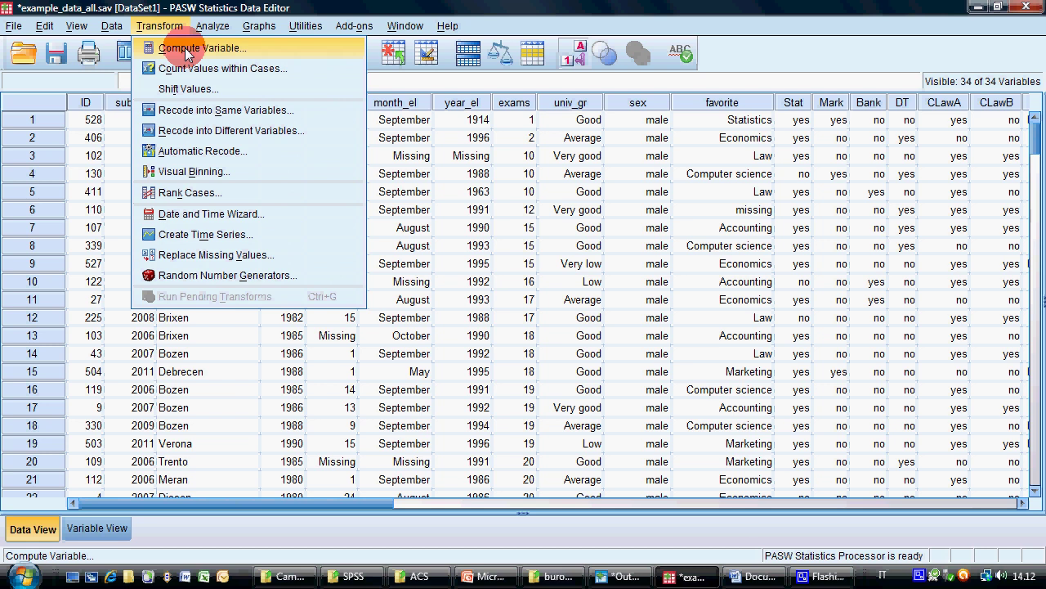
click(187, 50)
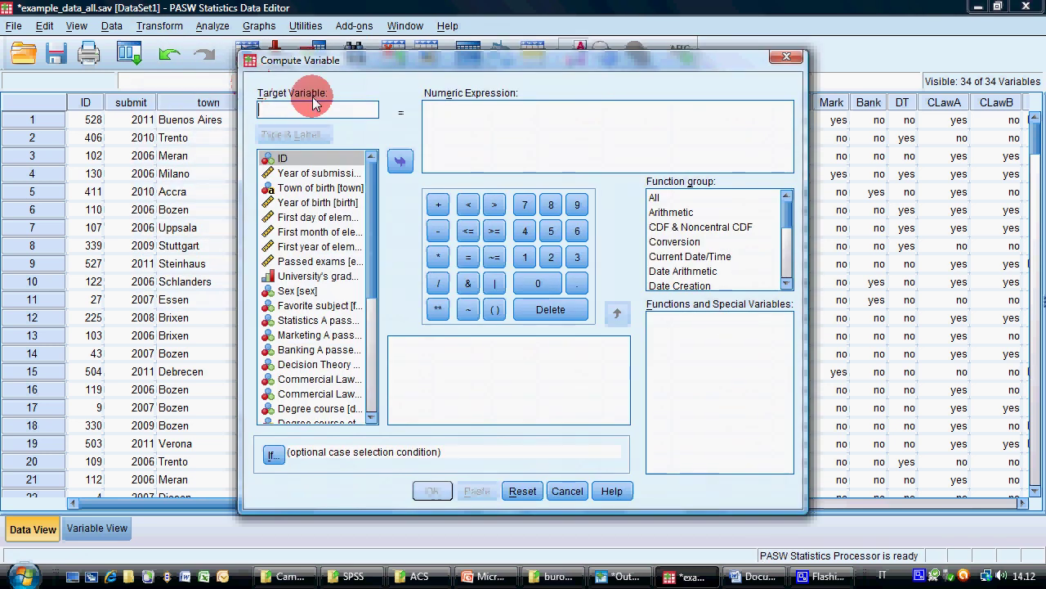
text(birth2)
click(296, 135)
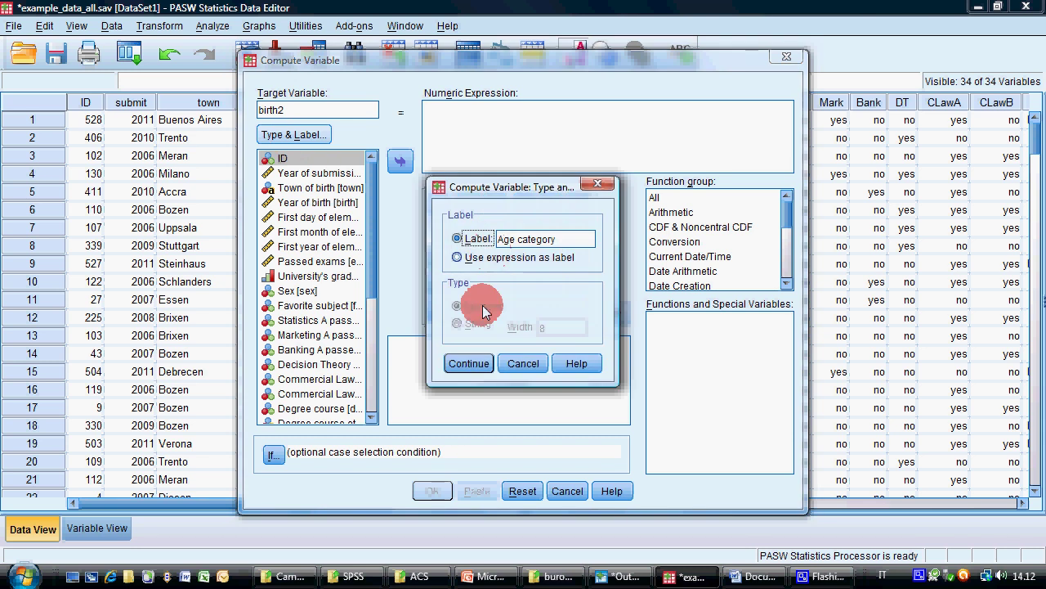
click(524, 363)
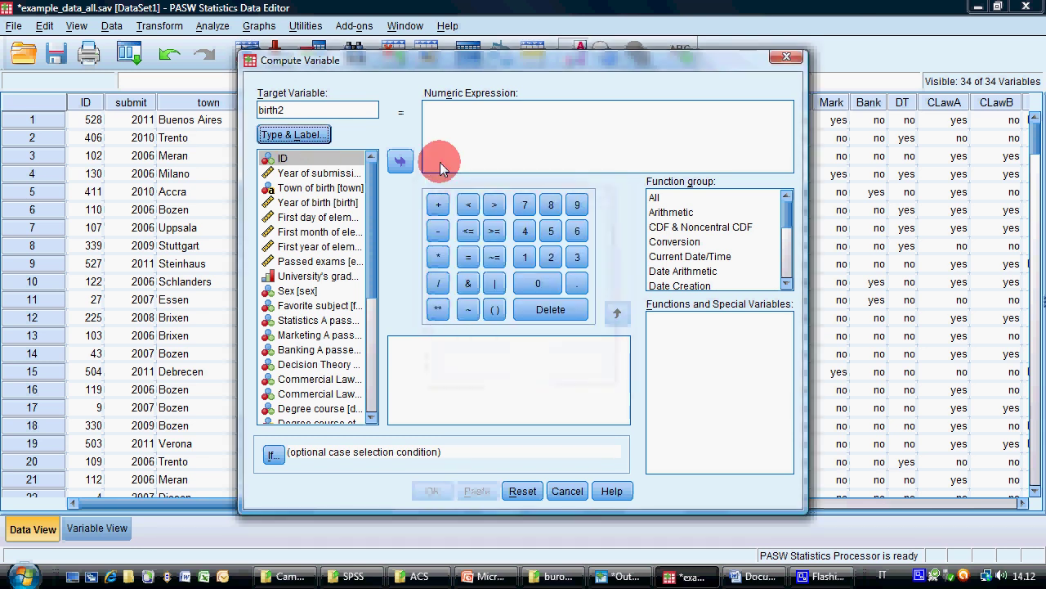
Step: Build the numeric expression birth * 3 from the Year of birth variable
click(460, 119)
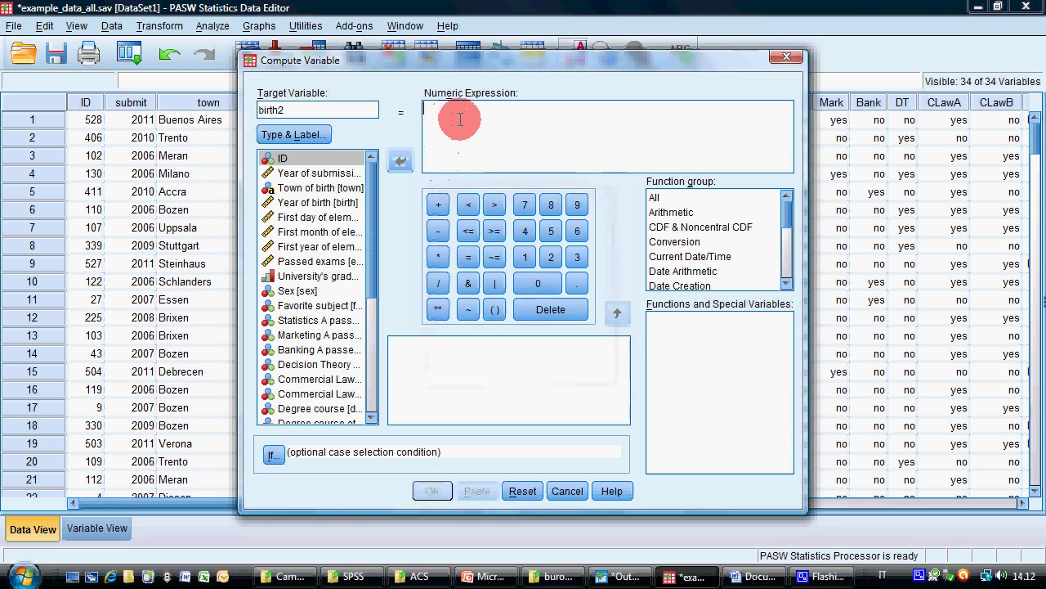
click(320, 202)
click(406, 172)
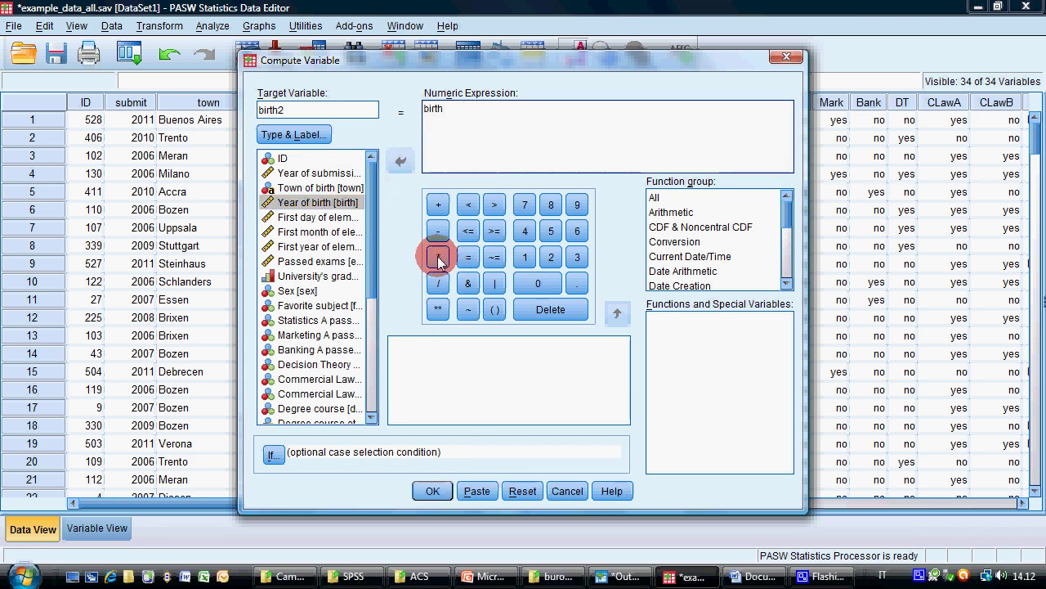
click(438, 256)
click(577, 258)
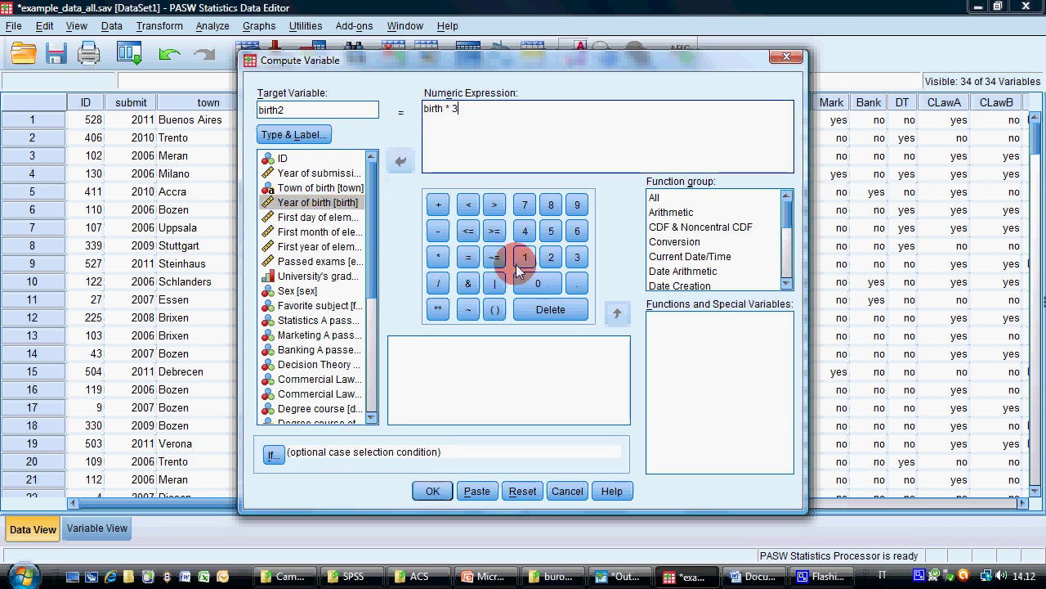
Step: Decline changing the existing birth2 variable, set the target variable to birth3 and run the computation
click(436, 492)
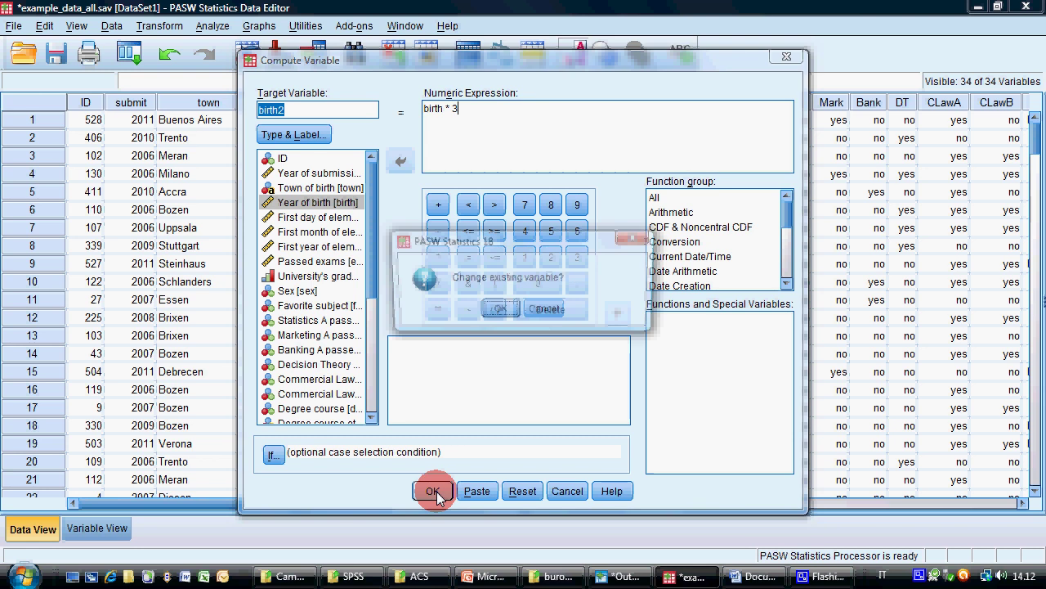
click(546, 311)
click(330, 106)
key(BackSpace)
text(3)
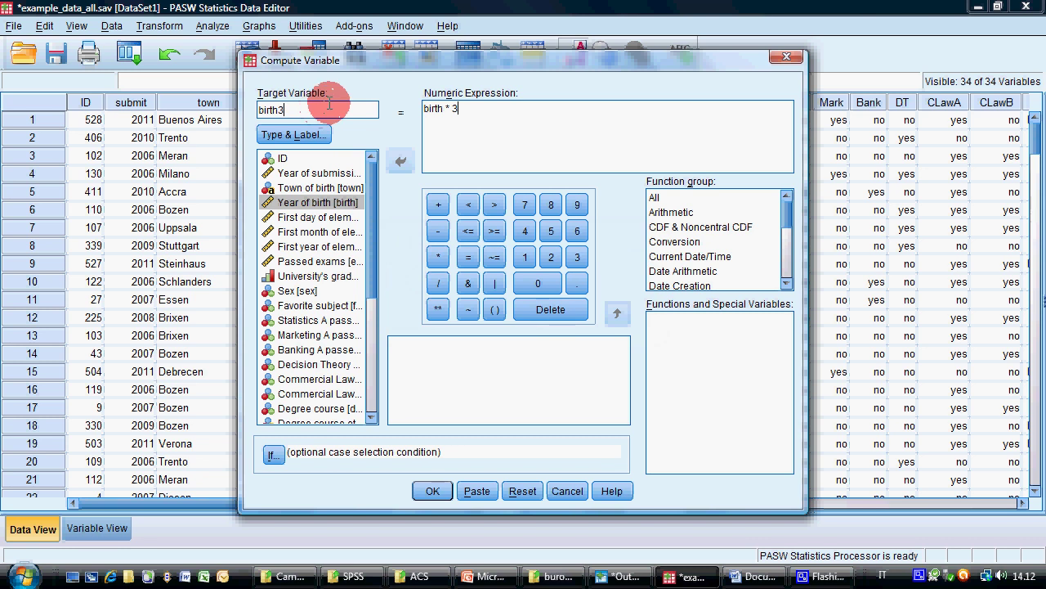
click(432, 490)
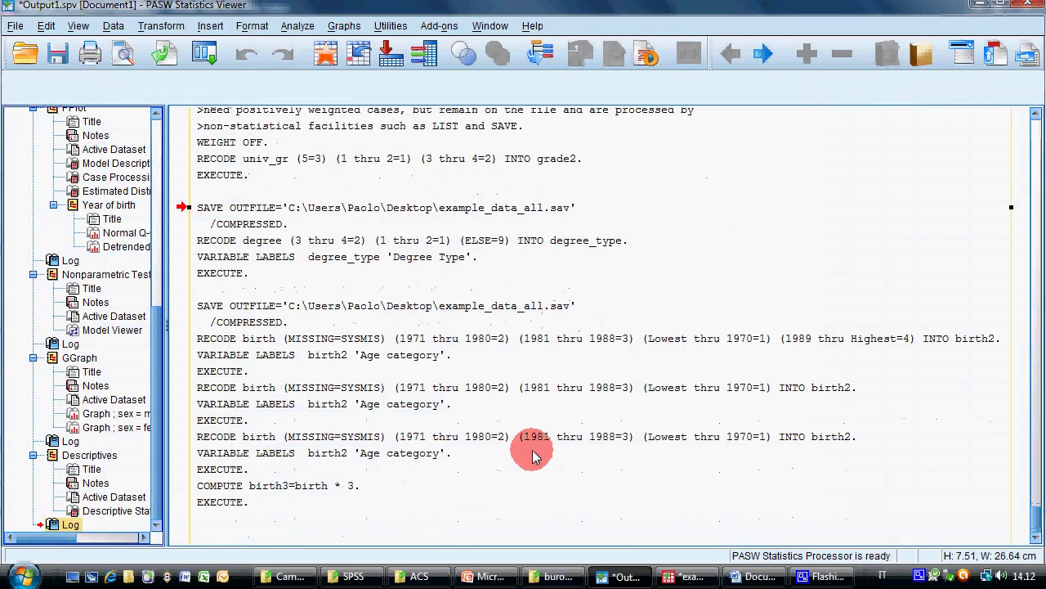
Step: Examine the COMPUTE command in the output log and compare the birth3 column with birth in the Data Editor
click(245, 456)
scroll(246, 457, down, 4)
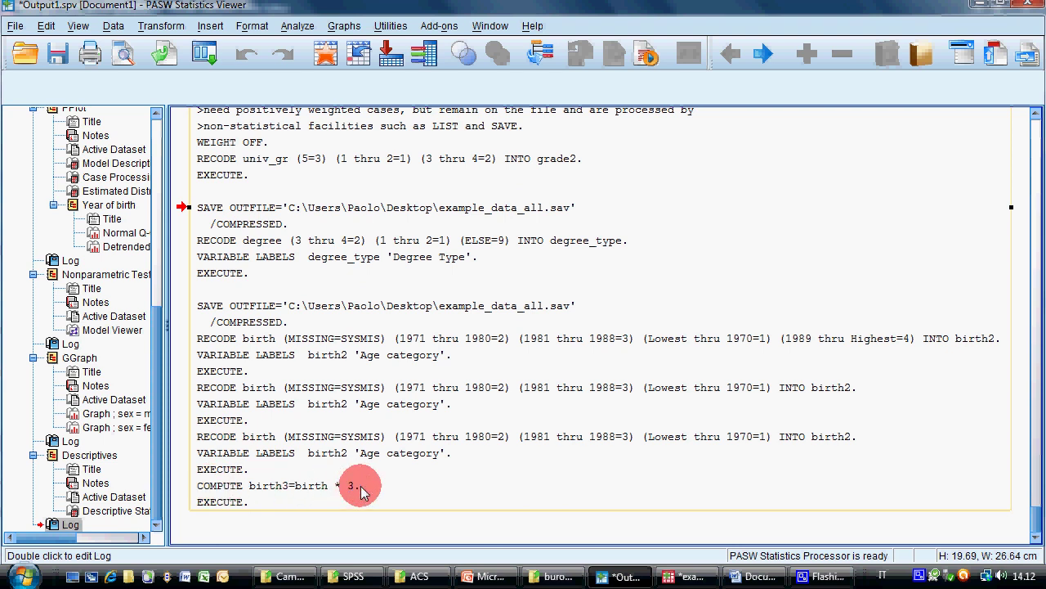
click(627, 577)
drag(241, 503, 810, 504)
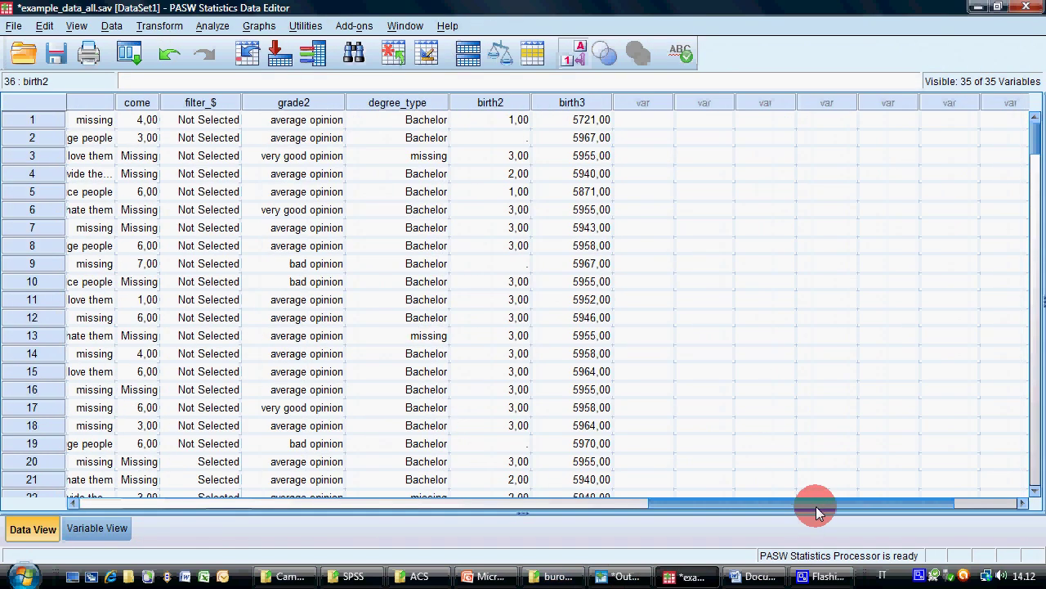
click(594, 125)
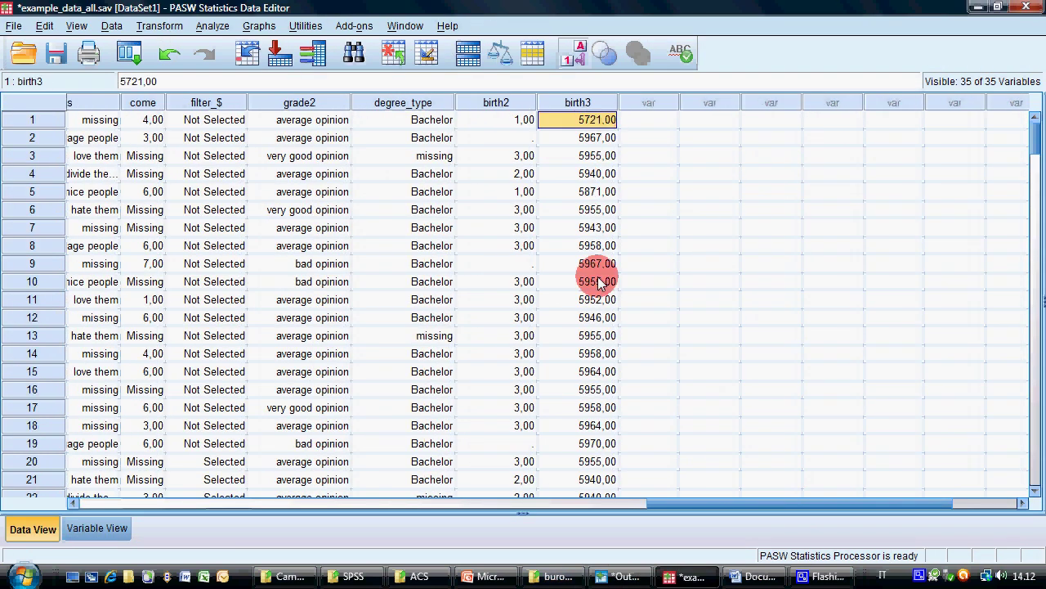
scroll(601, 327, down, 4)
scroll(602, 349, up, 4)
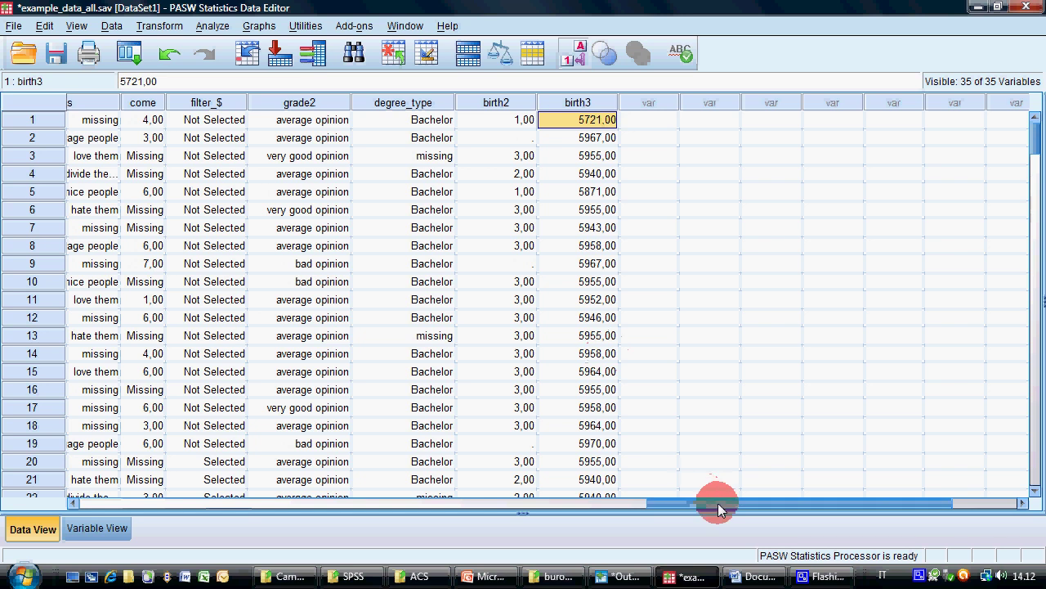
drag(719, 504, 123, 495)
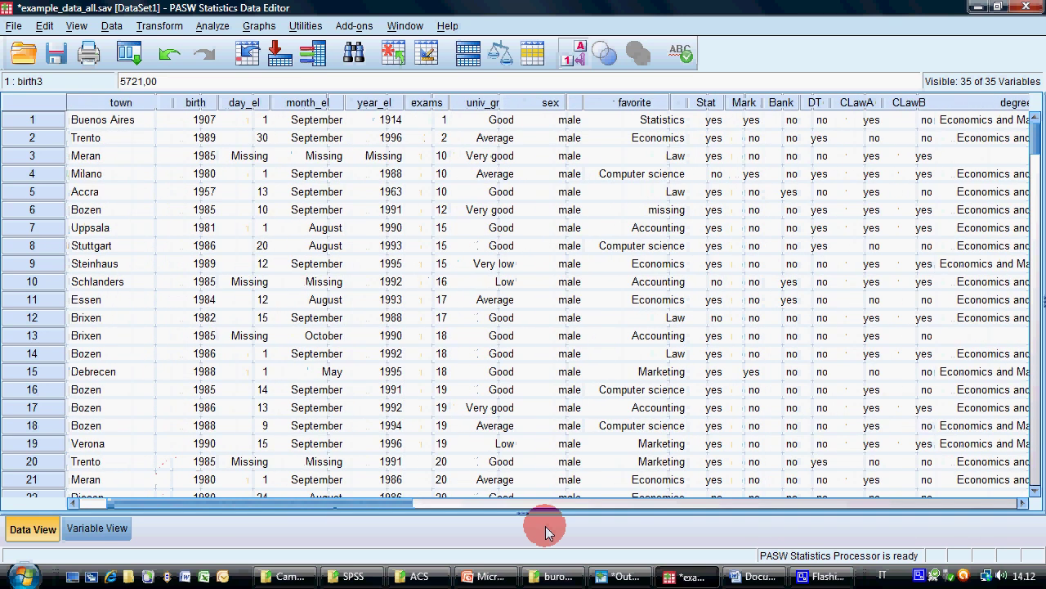
Step: Check the Transform slide in PowerPoint, return to the Data Editor and read the Compute Variable descriptions of arithmetic functions Ln, Exp and Sqrt
click(489, 576)
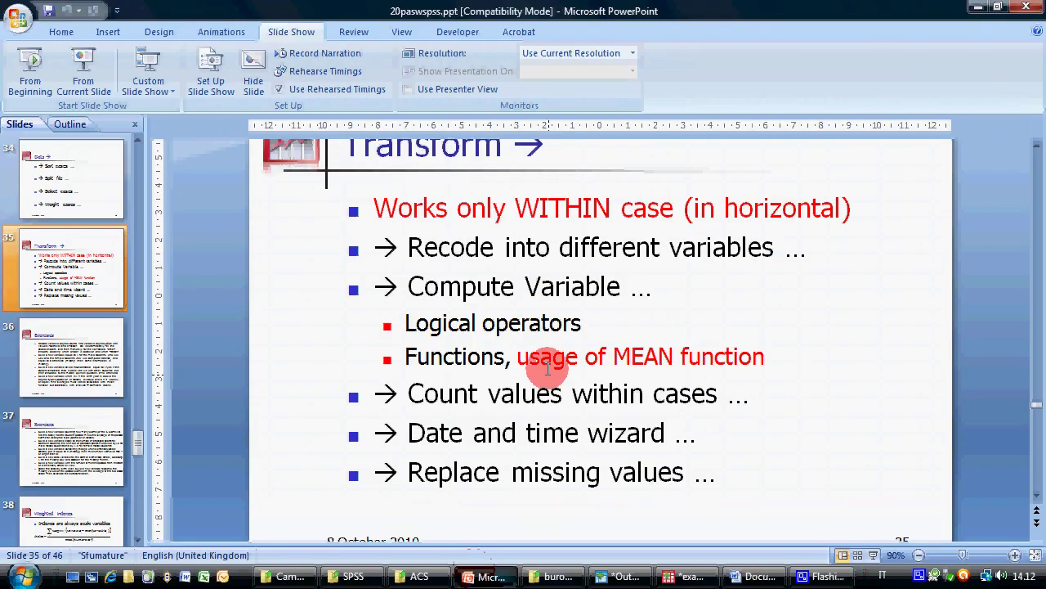
key(alt+Tab)
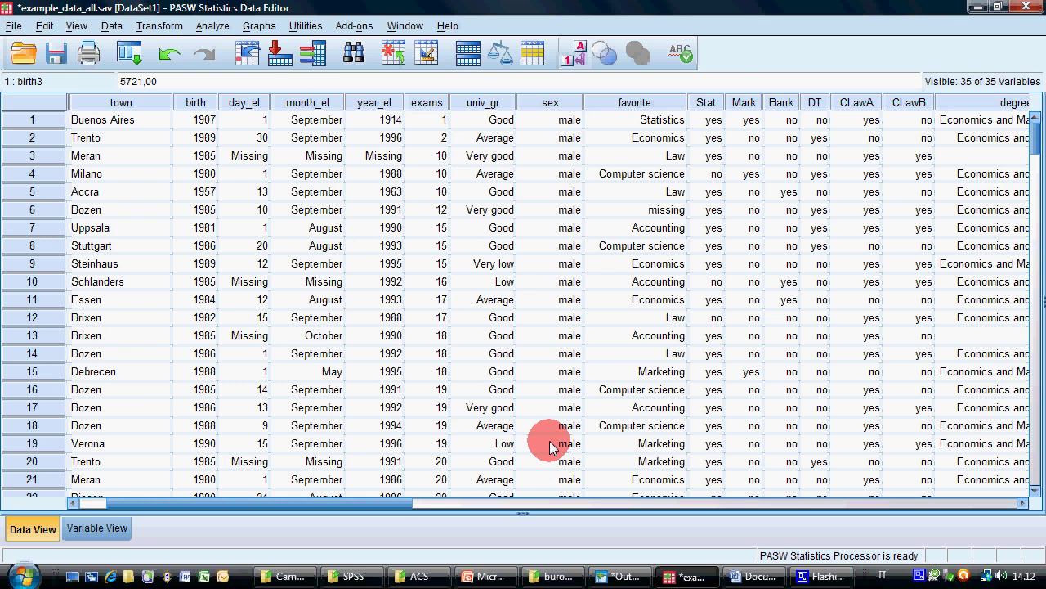
click(163, 26)
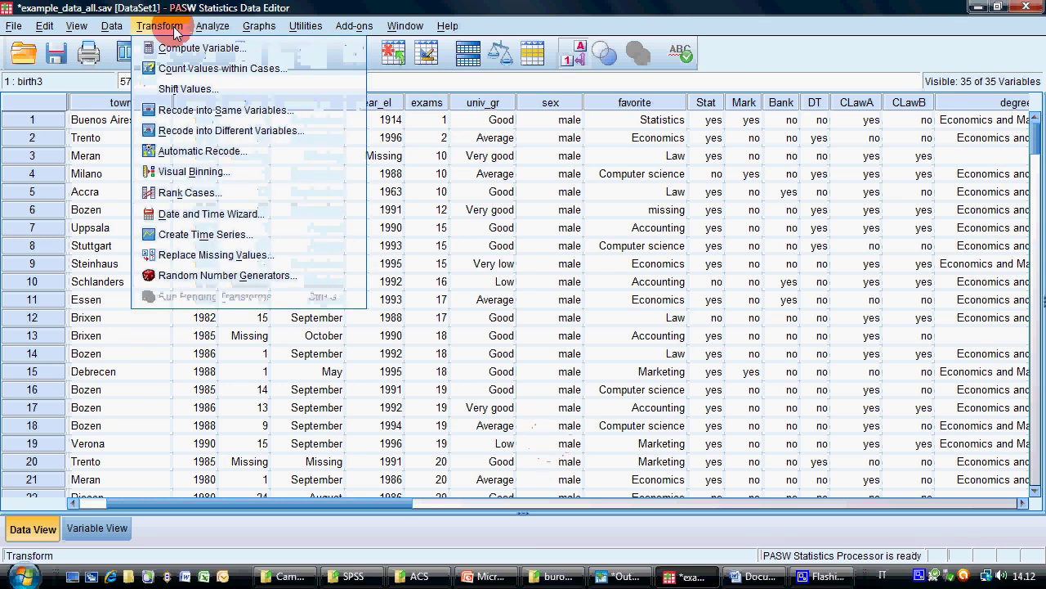
click(344, 137)
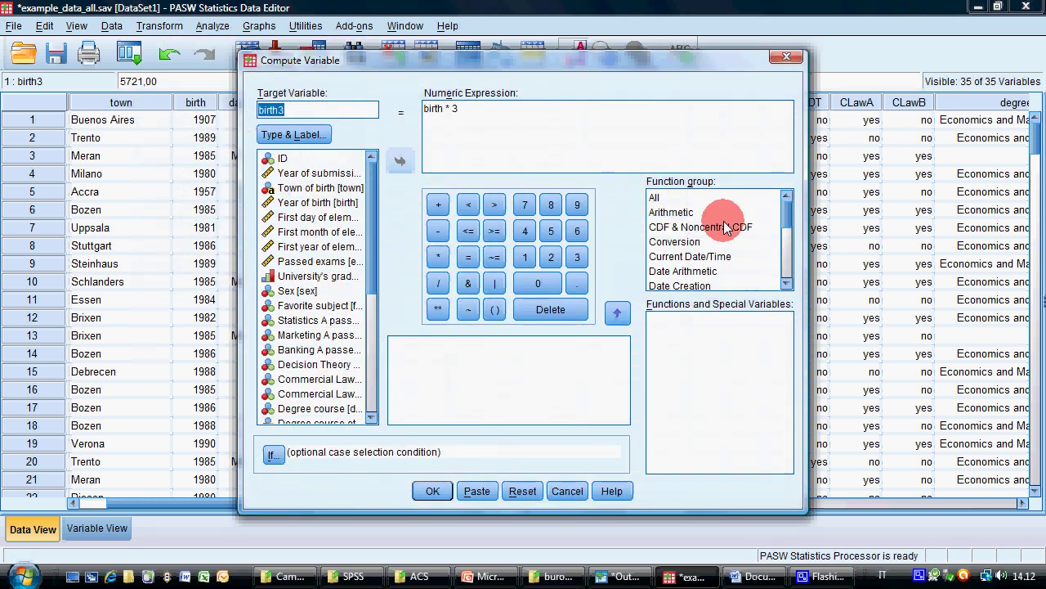
click(719, 214)
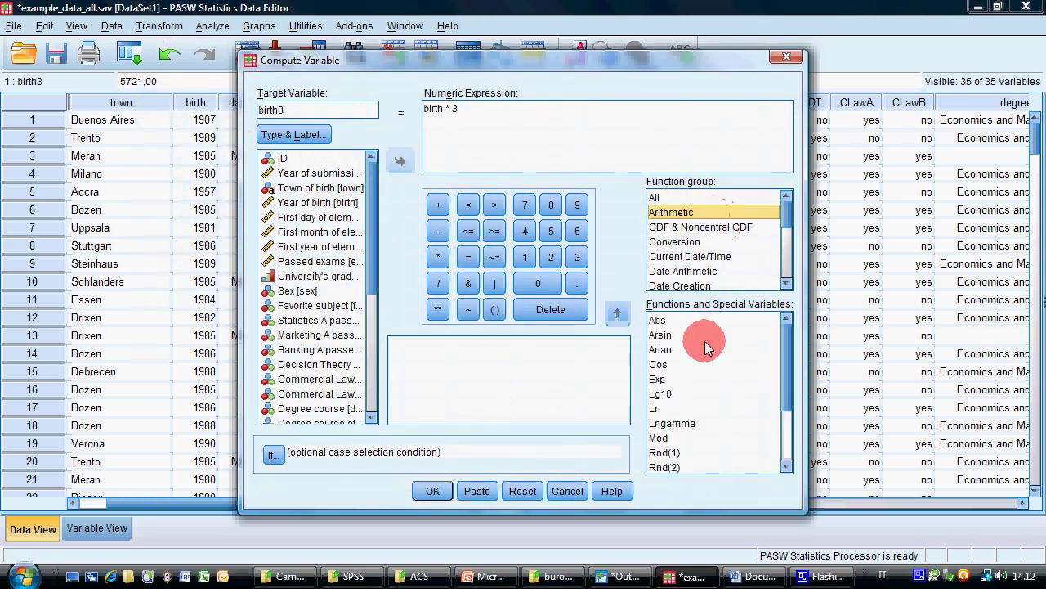
click(689, 407)
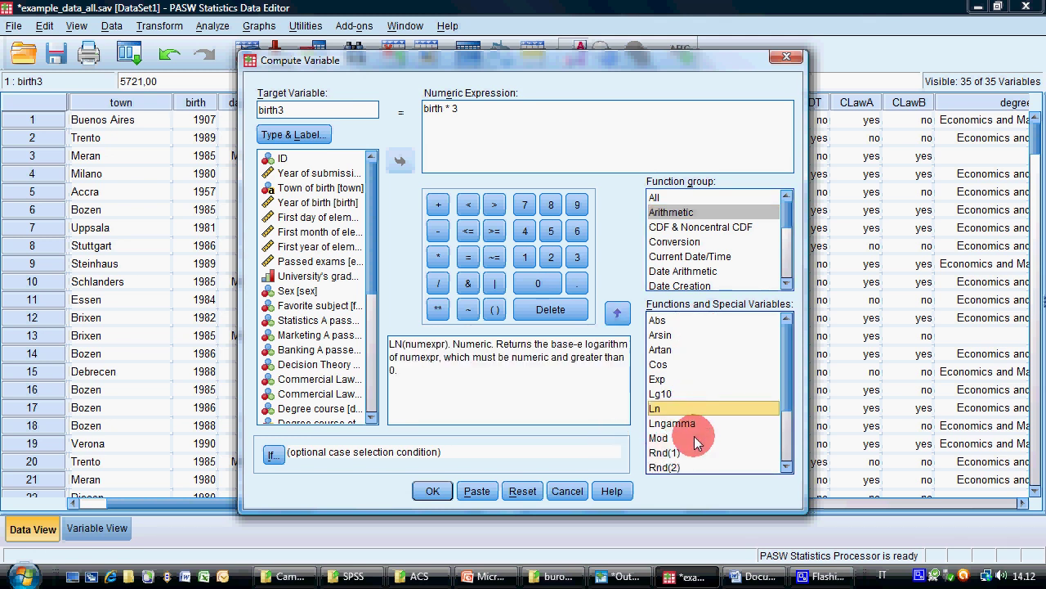
click(678, 381)
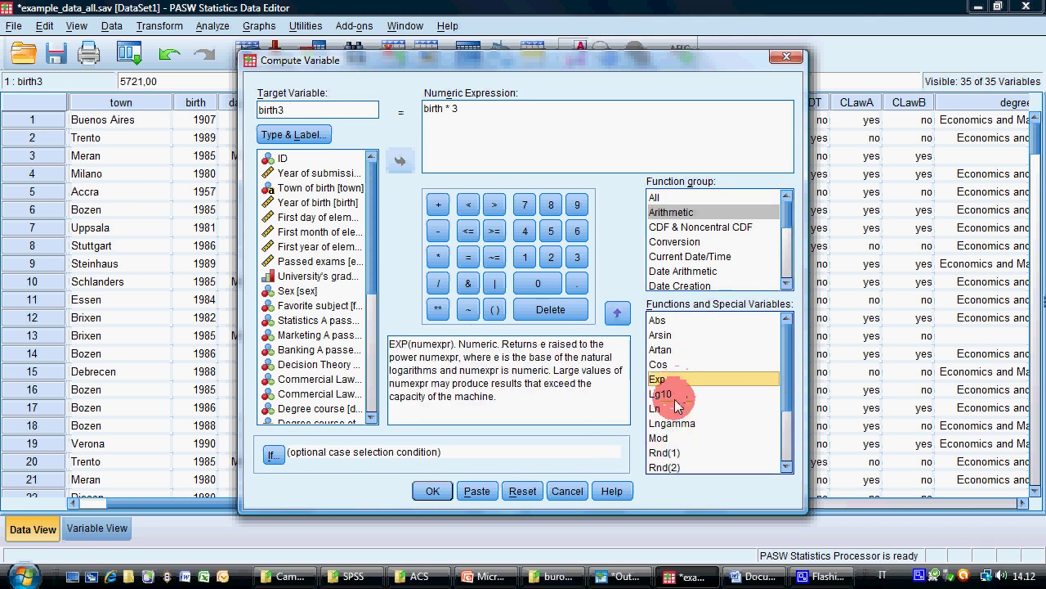
drag(786, 385, 789, 462)
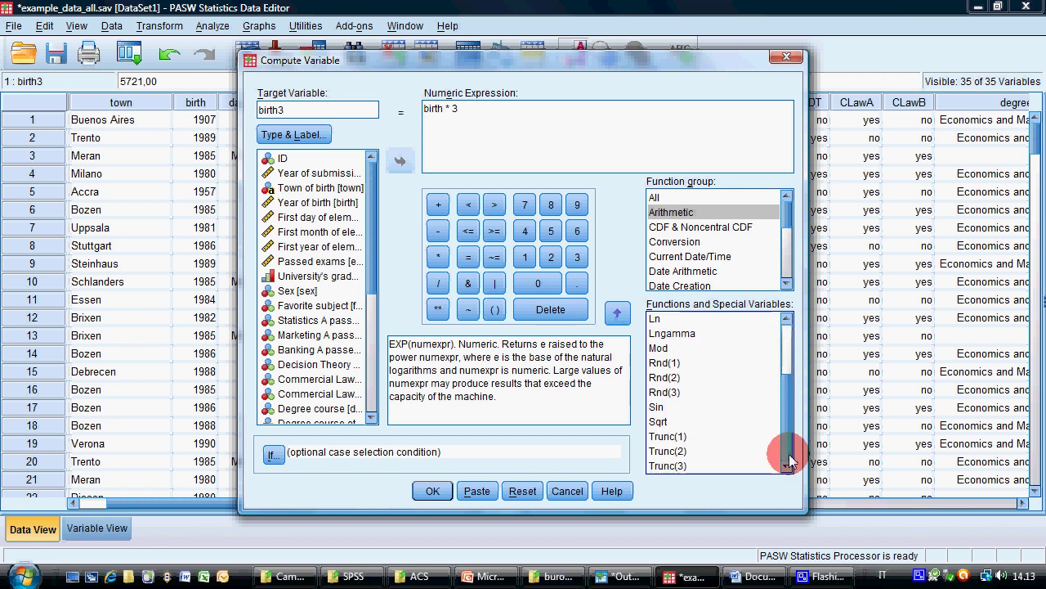
click(684, 422)
drag(785, 414, 790, 346)
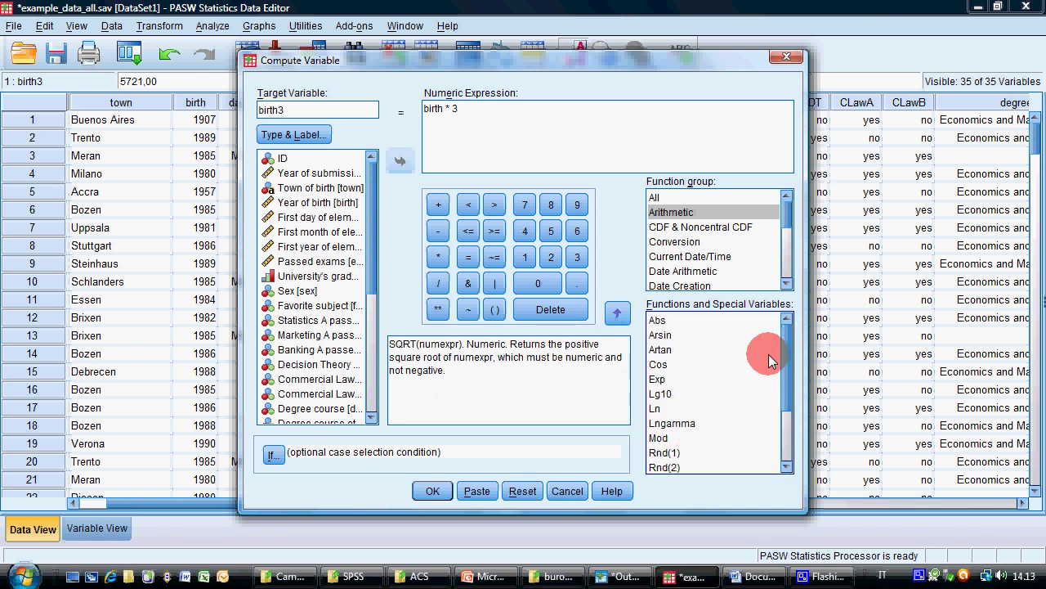
Step: Set the target variable to exam3 and clear the existing numeric expression
double_click(282, 109)
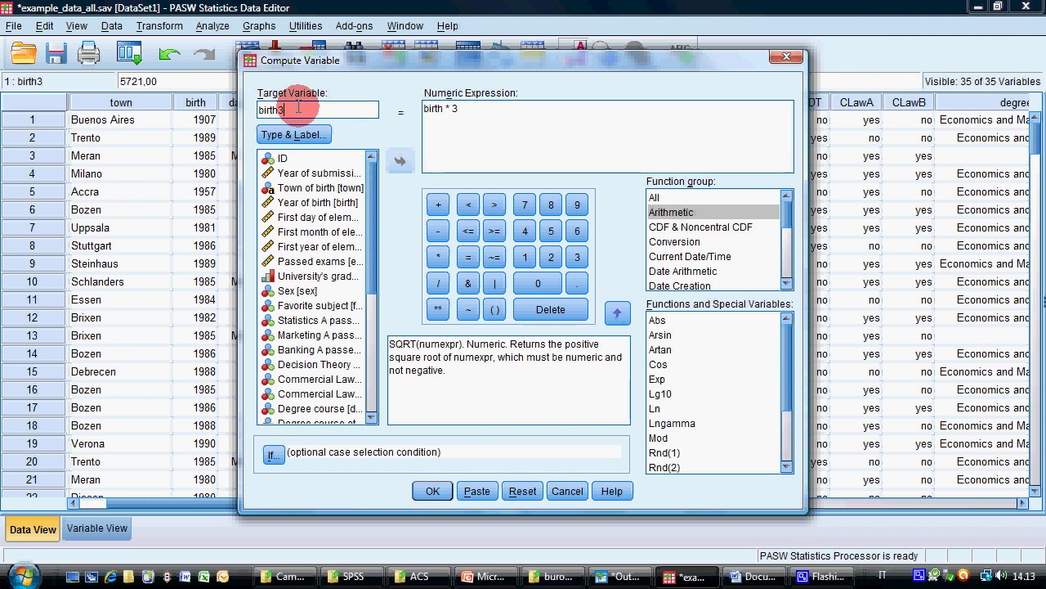
text(exam)
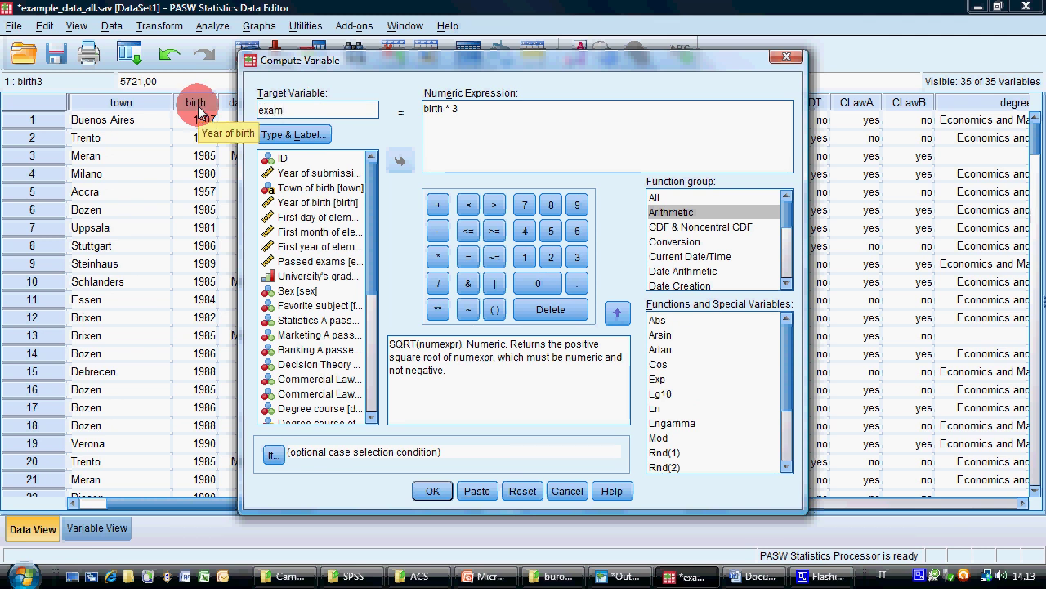
text(3)
drag(479, 112, 386, 113)
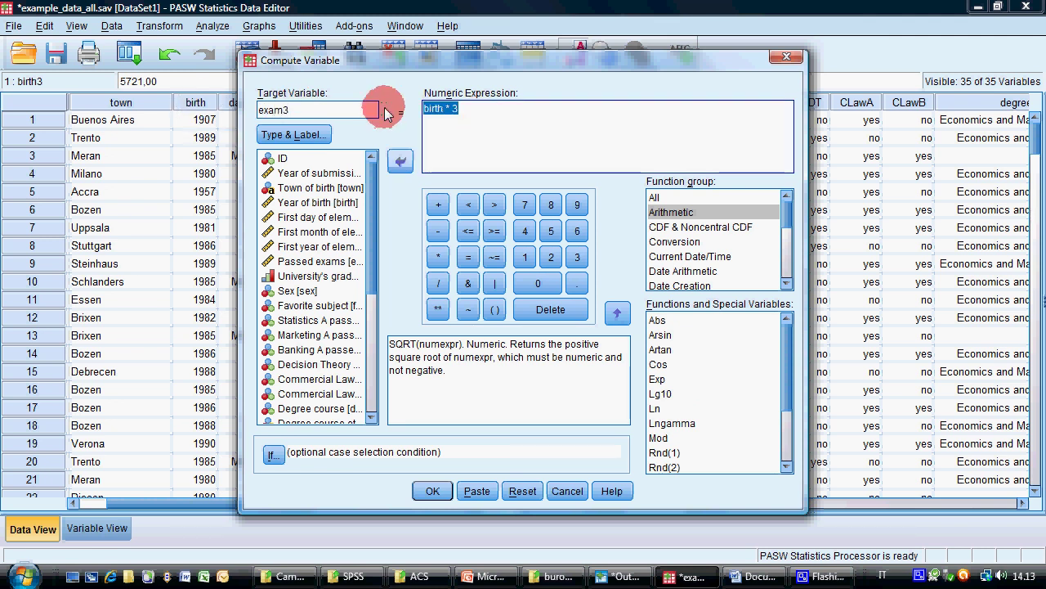
key(Delete)
Step: Compare the Lg10 and Ln functions, build the numeric expression LN(exams) from the Passed exams variable and run the computation
click(659, 407)
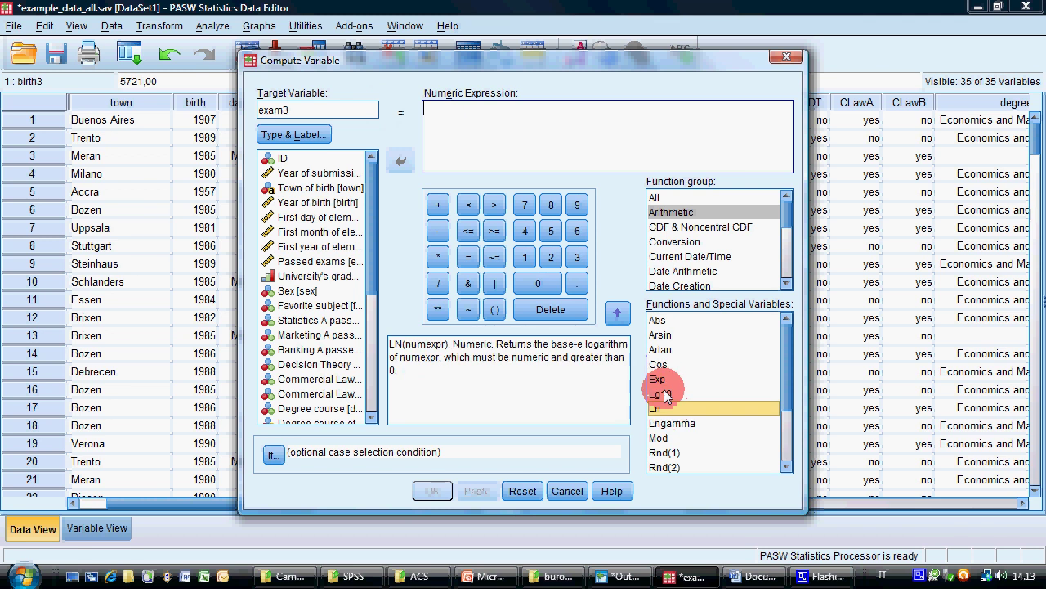
click(662, 394)
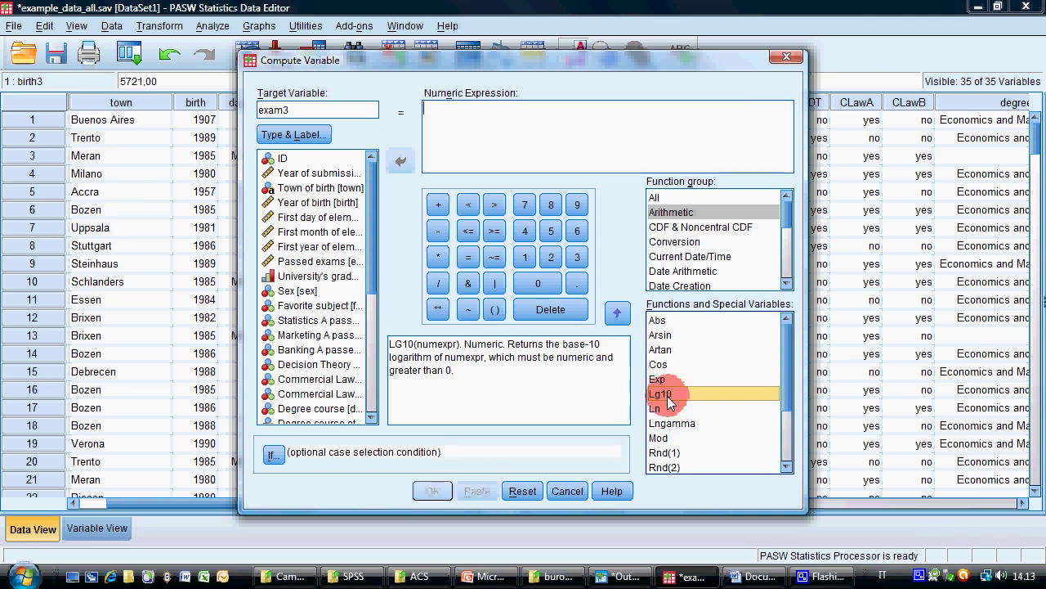
click(663, 409)
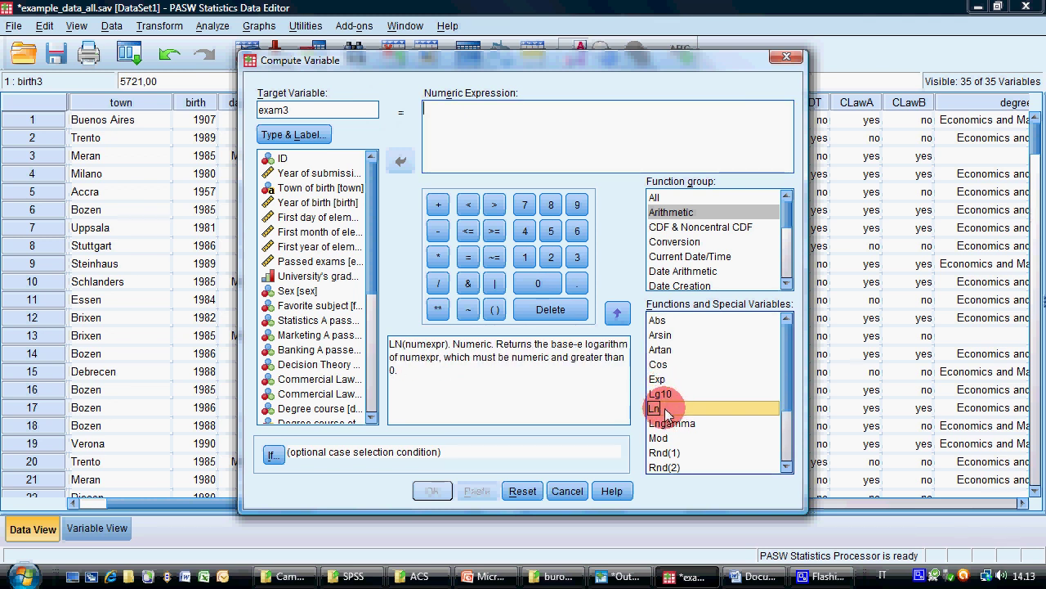
click(617, 314)
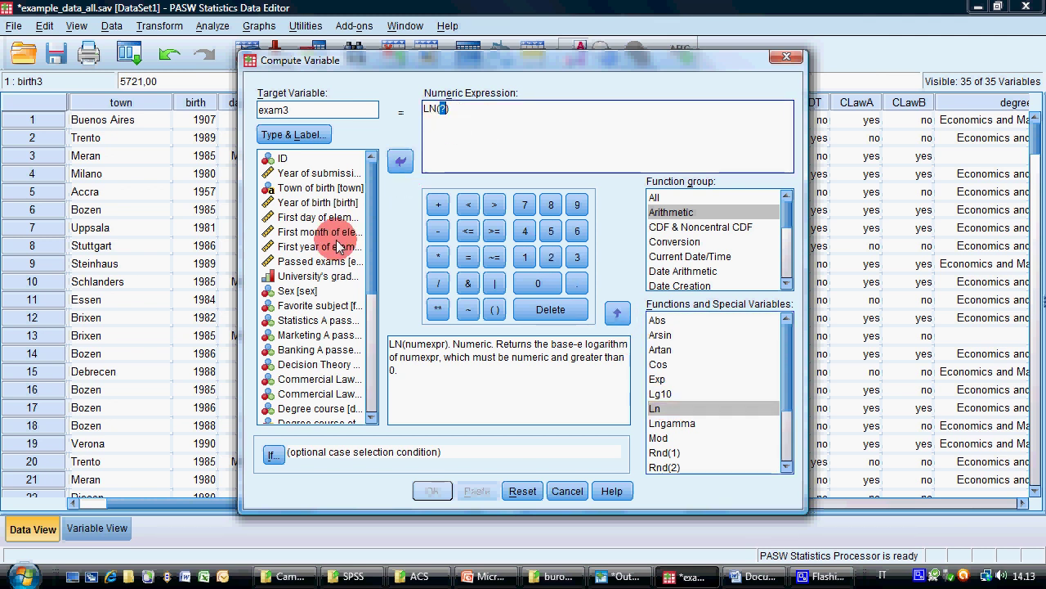
click(322, 260)
click(399, 161)
click(470, 112)
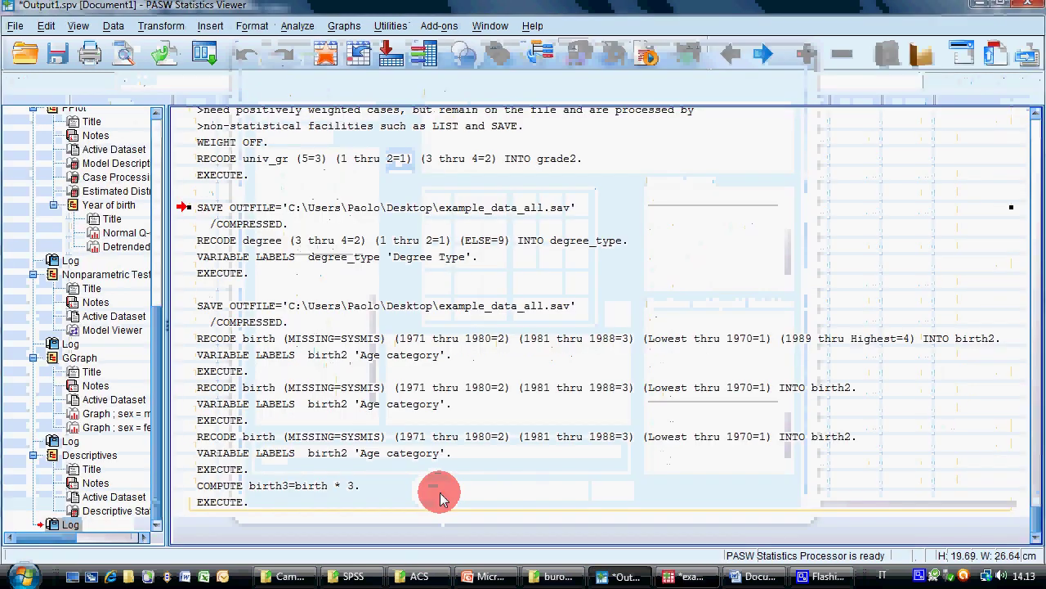
Step: Return to the Data Editor and examine the exam3 column from the first cases down to the last ones
click(635, 577)
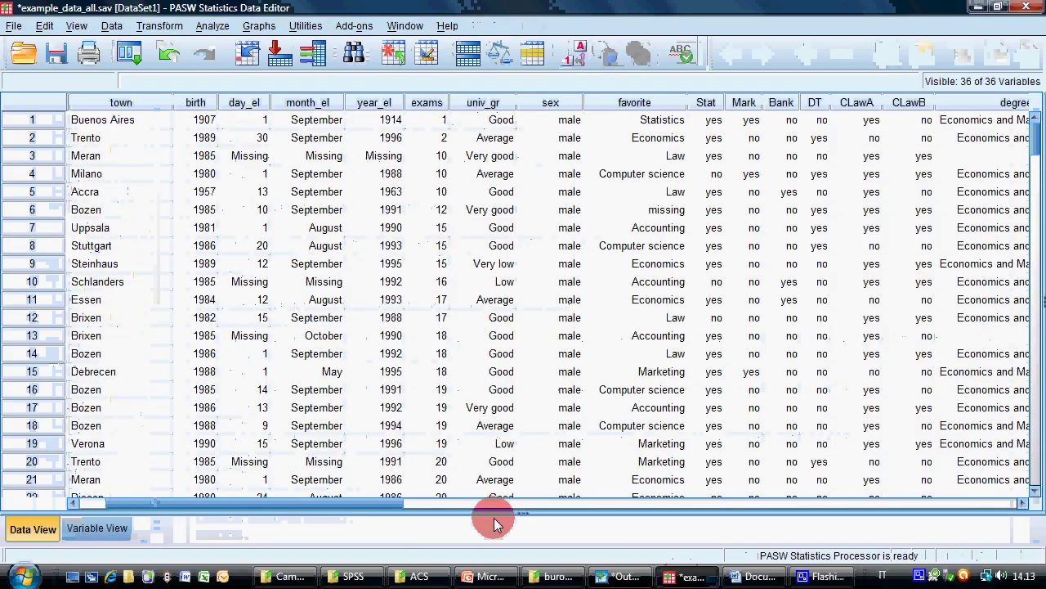
drag(491, 509, 913, 511)
scroll(748, 352, down, 1)
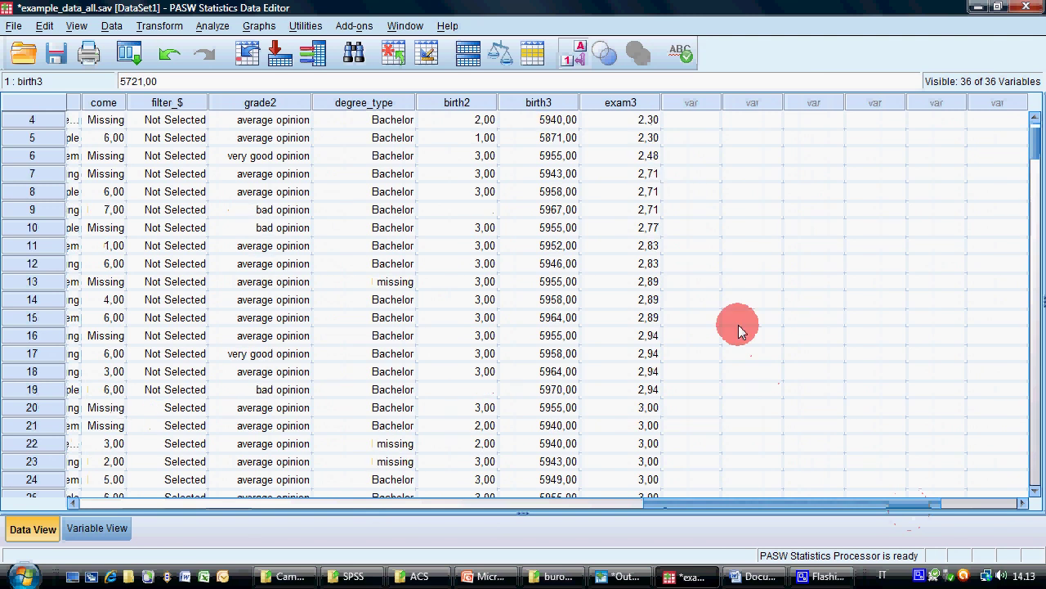
scroll(703, 245, up, 1)
scroll(638, 213, down, 15)
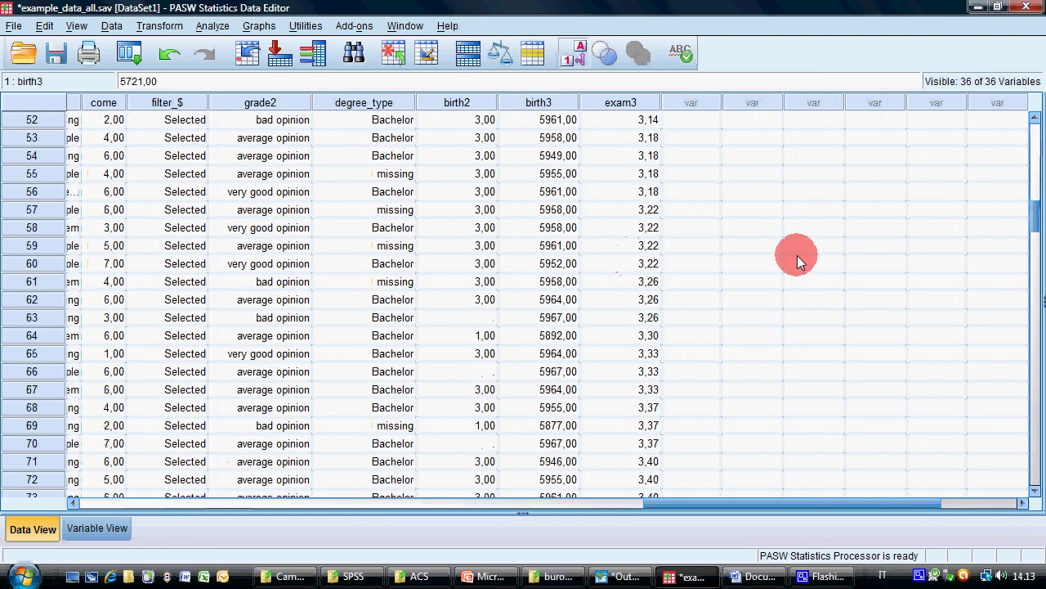
scroll(1037, 250, down, 1)
drag(1037, 249, 1031, 422)
Step: Inspect the exam3 cells of cases 195 to 200, and return to the first cases and variables of the dataset
click(630, 320)
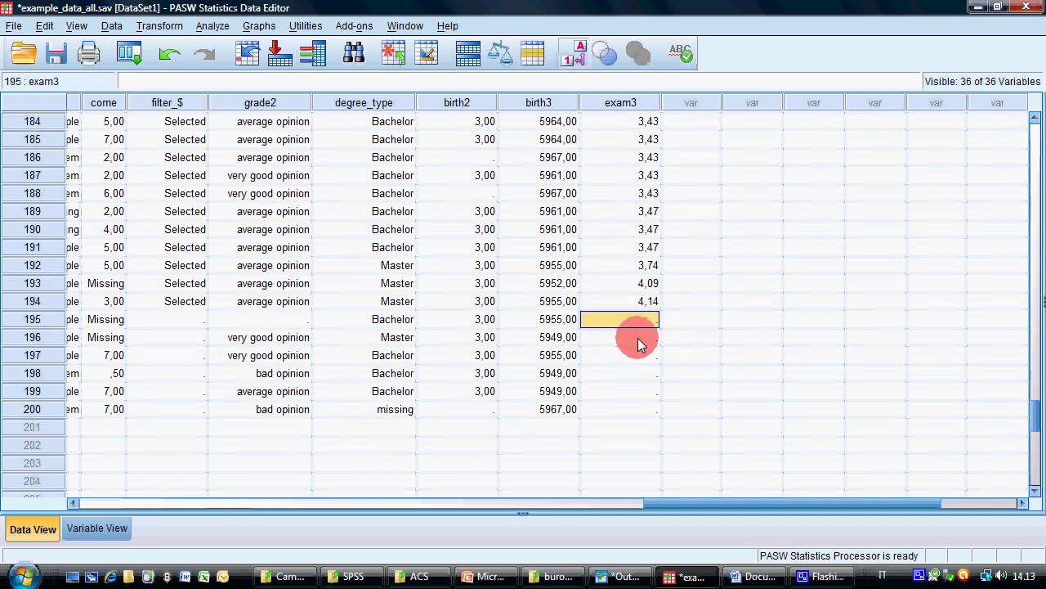
click(637, 337)
click(637, 355)
click(638, 373)
click(637, 391)
click(637, 408)
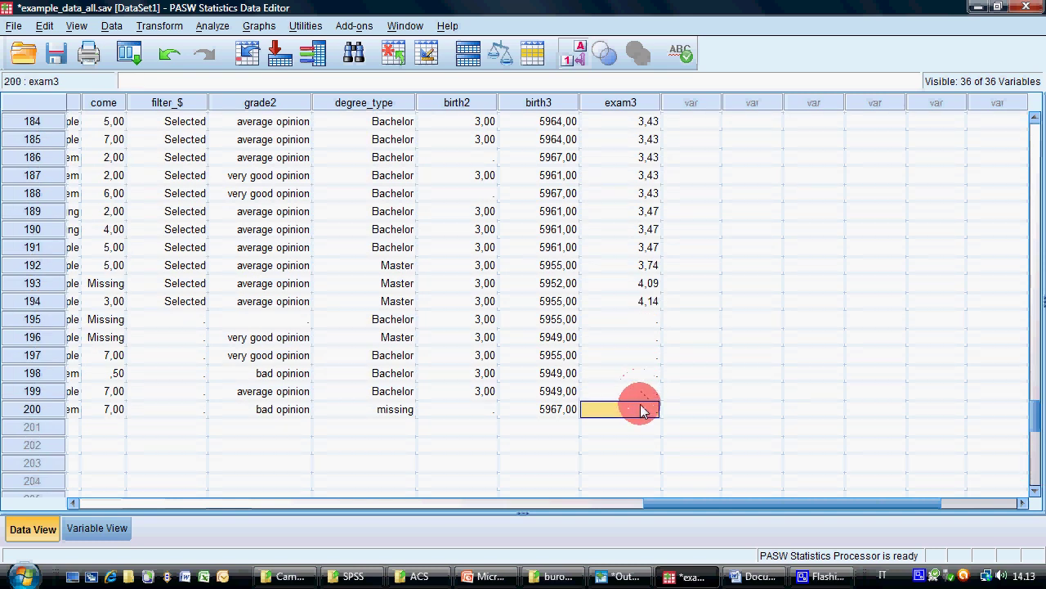
click(653, 319)
click(644, 353)
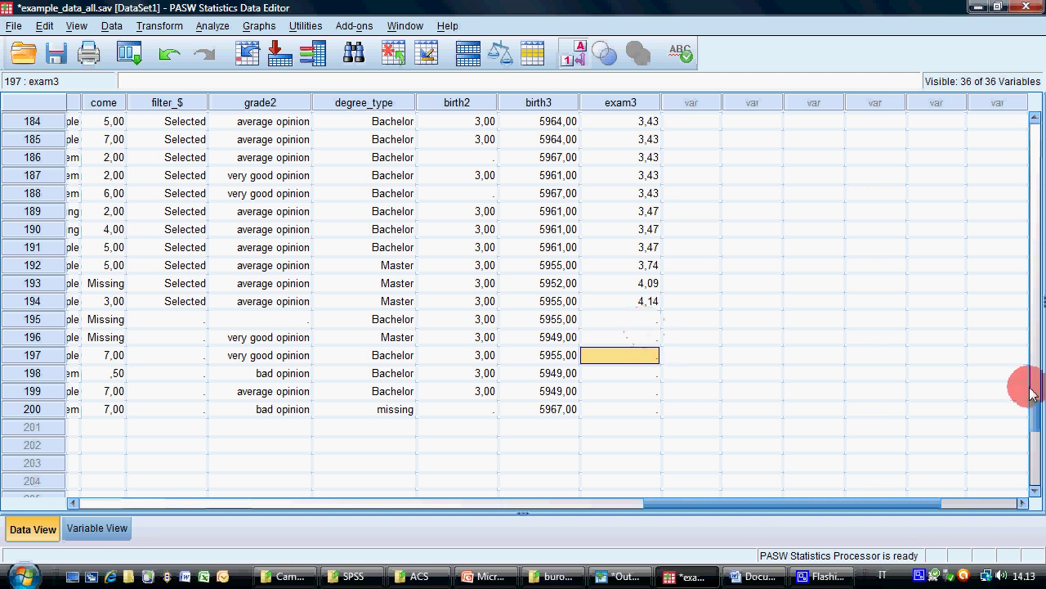
drag(1035, 414, 1035, 119)
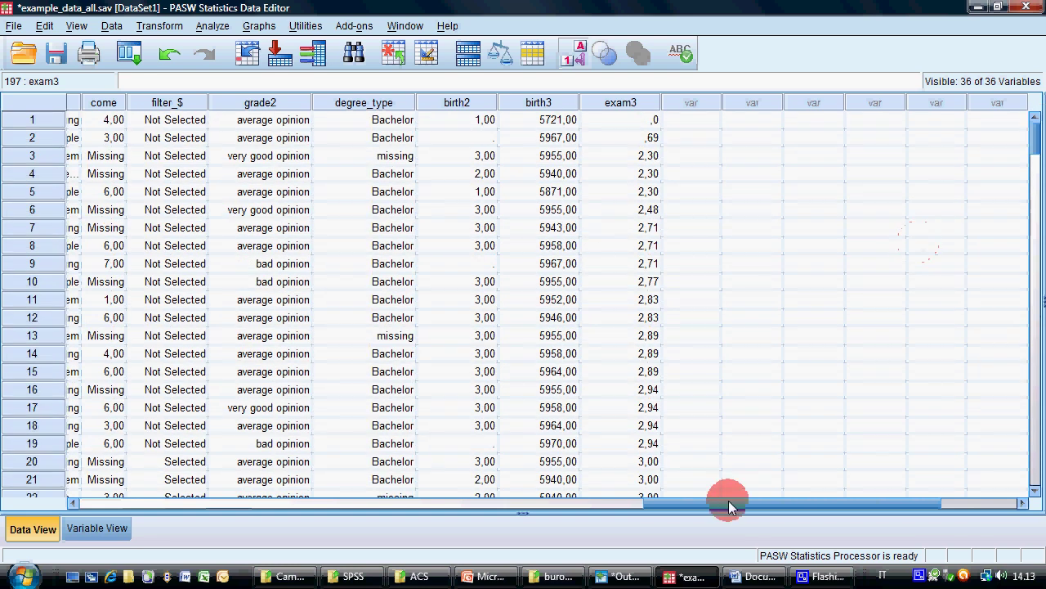
drag(728, 500, 260, 494)
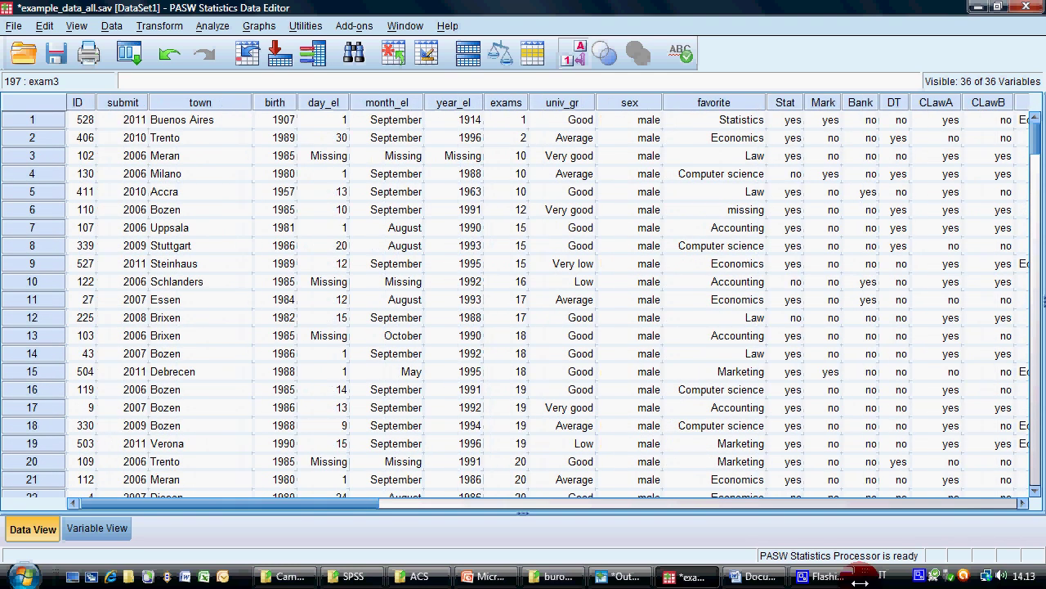
Step: Switch to PowerPoint, view the Transform slide as a full-screen slide show and end the show
mouse_move(603, 582)
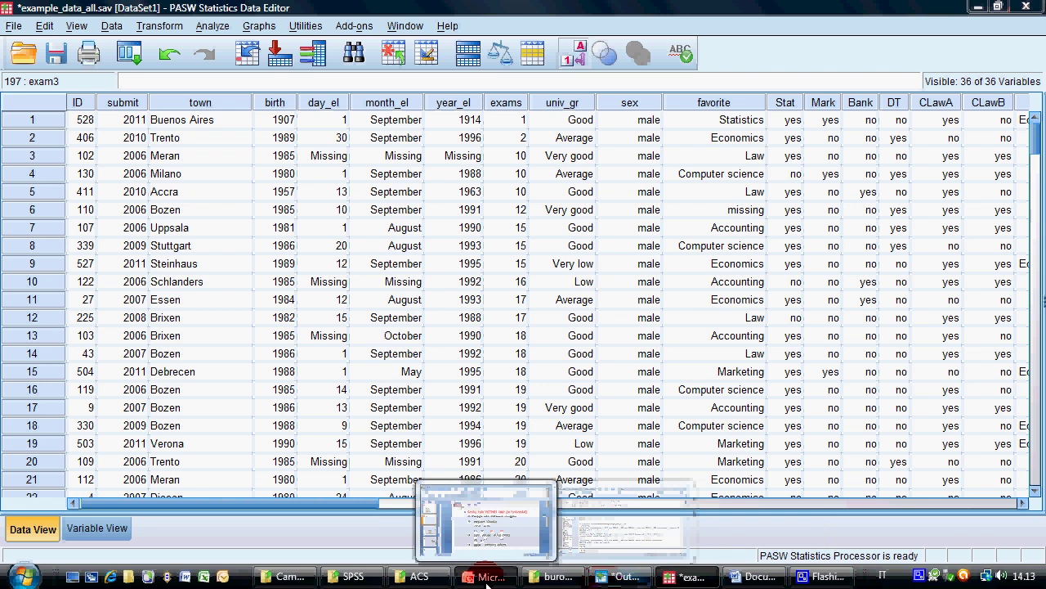
click(519, 577)
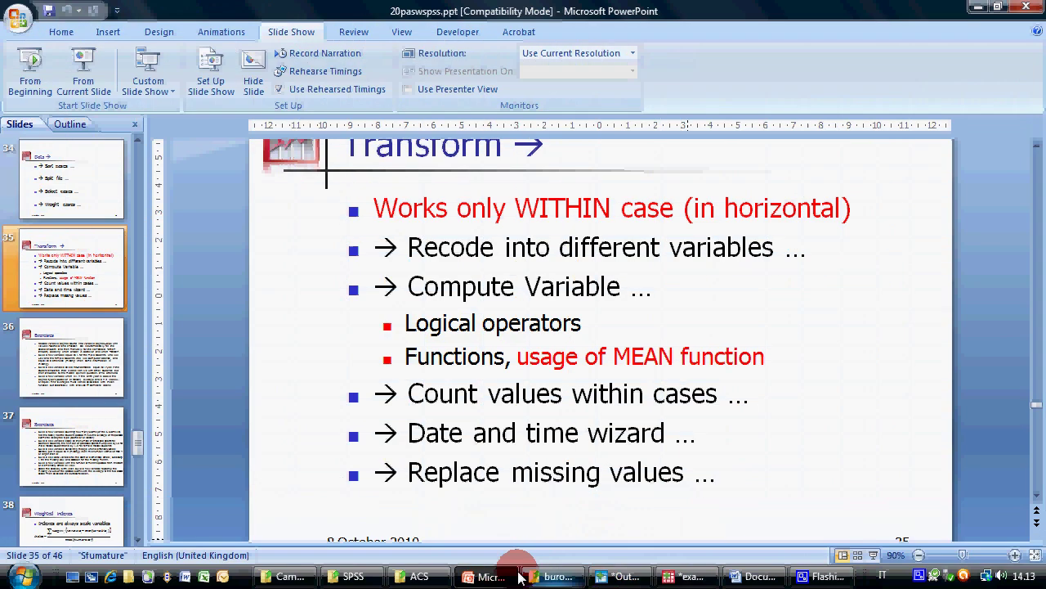
click(873, 555)
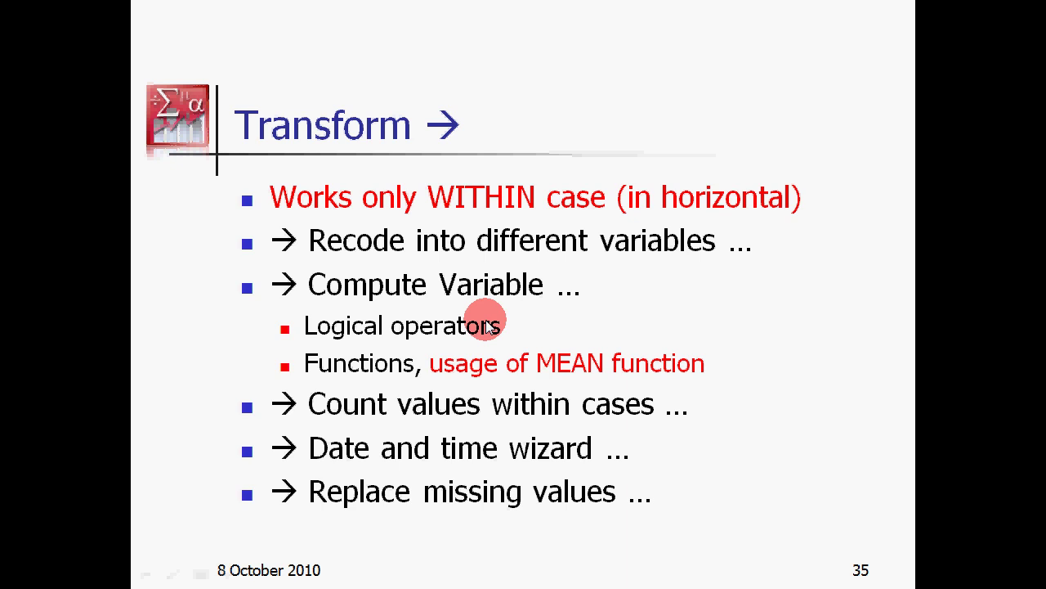
key(Escape)
Step: Switch to the Word document and replace all the year-of-birth notes with the line "build a new variable exams4 equal to:"
key(alt+Tab)
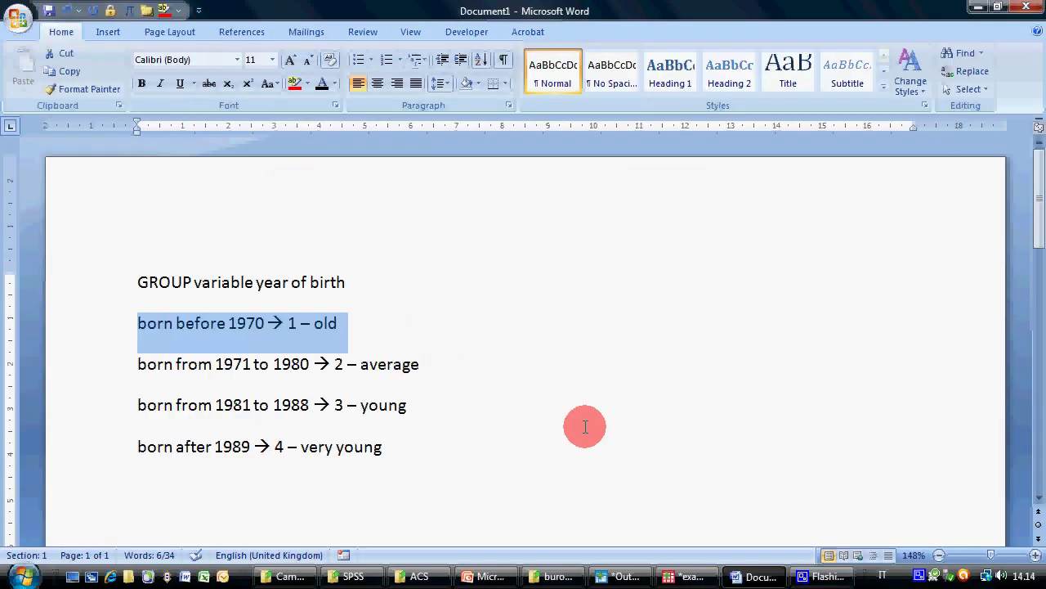
drag(150, 279, 377, 441)
text(build a )
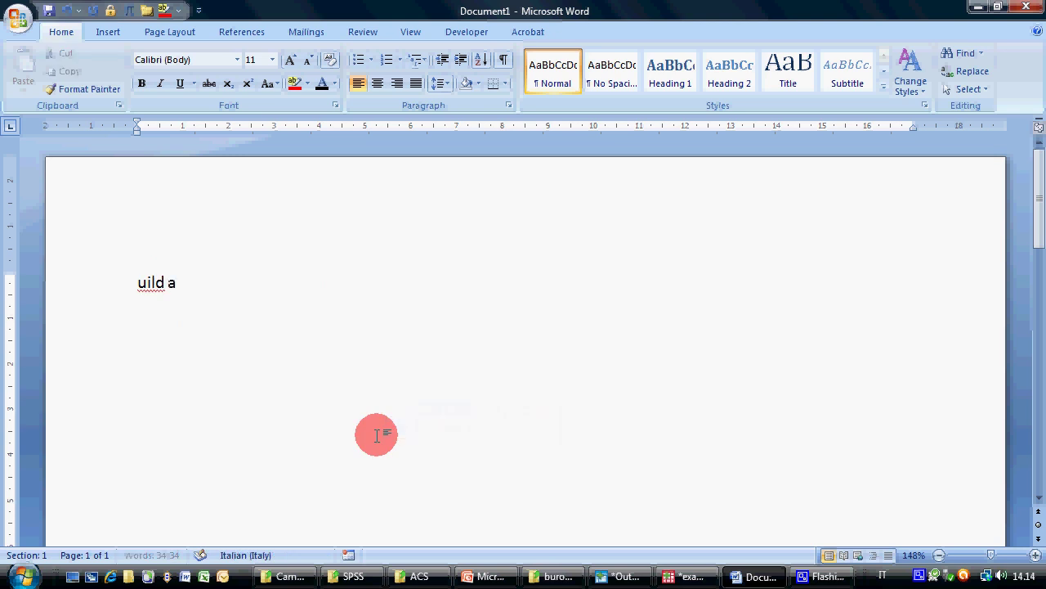
text(ne)
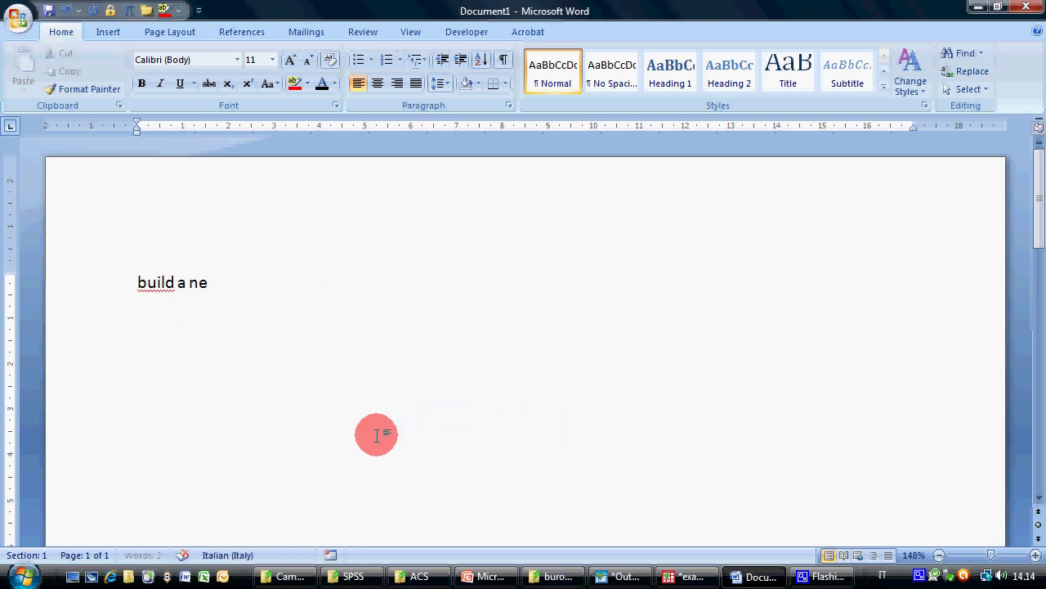
text(w variable e)
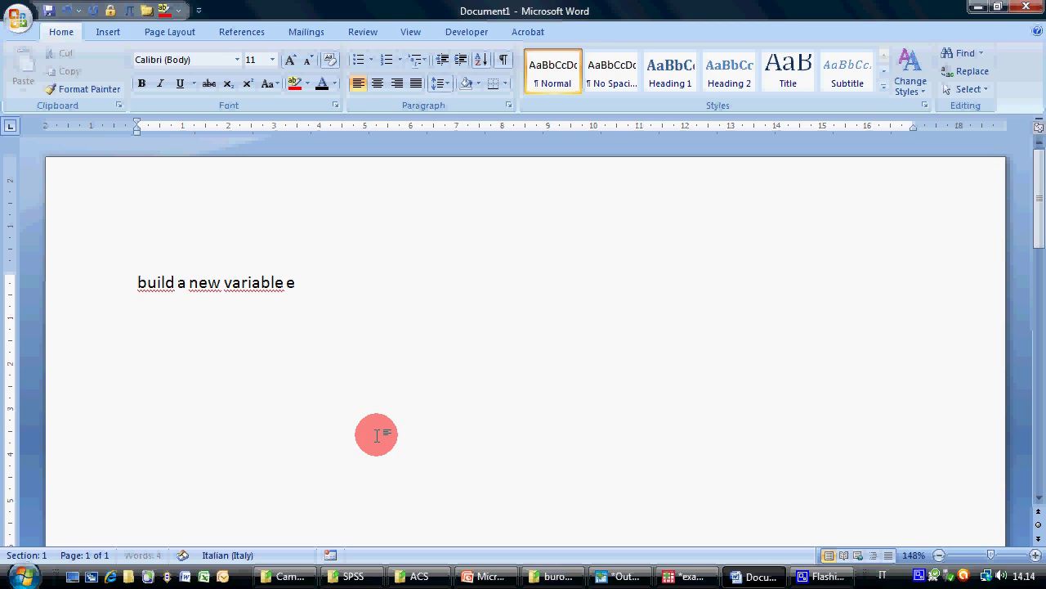
text(xams4)
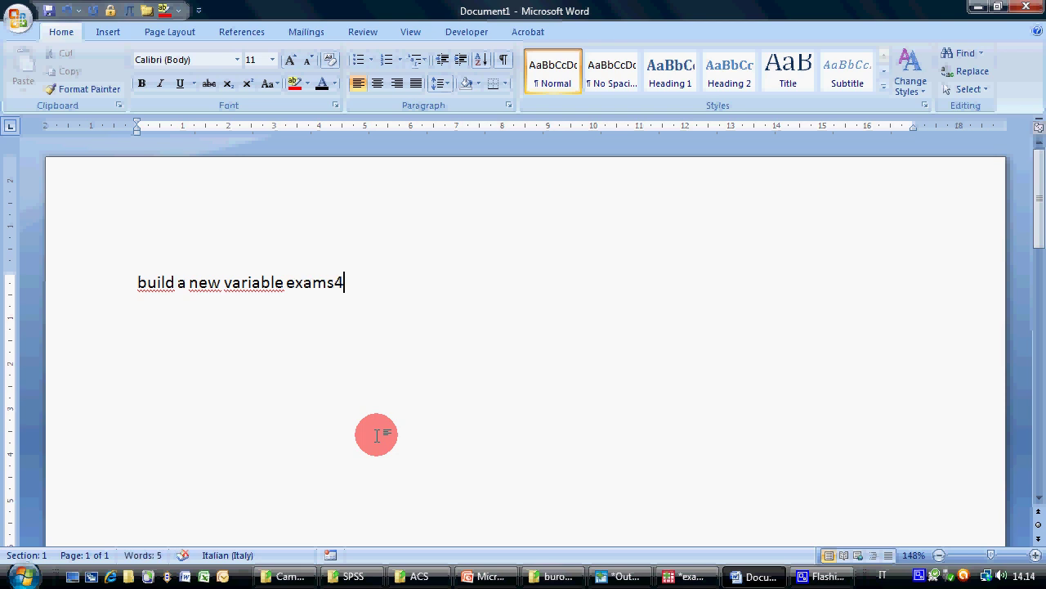
text( equal to:)
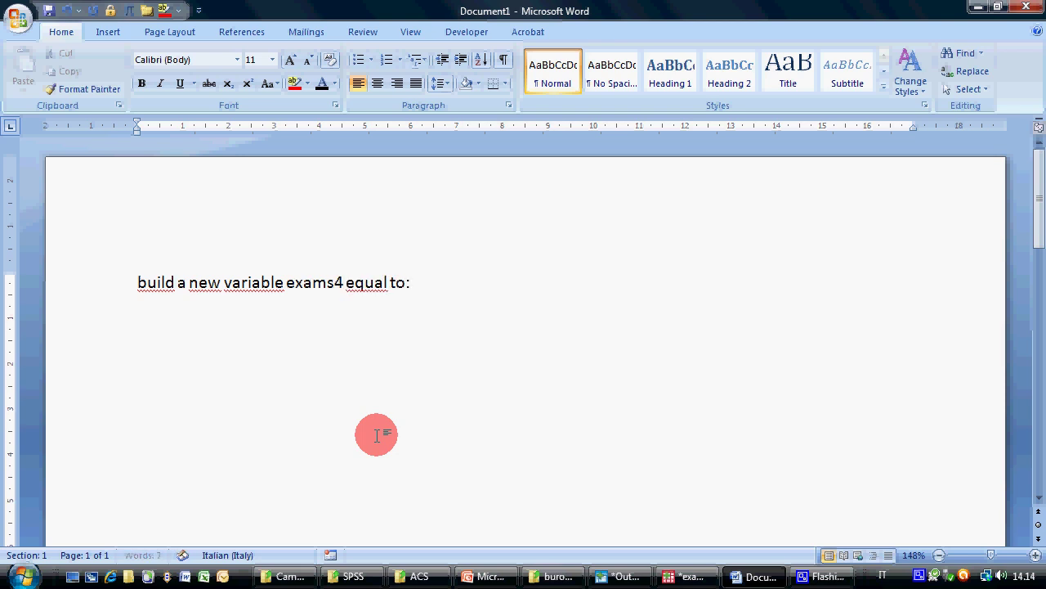
Step: Add a dashed list with "if student is male, LN(exams)" and "if student is female, LN(exams) +3"
key(Return)
text(- if st)
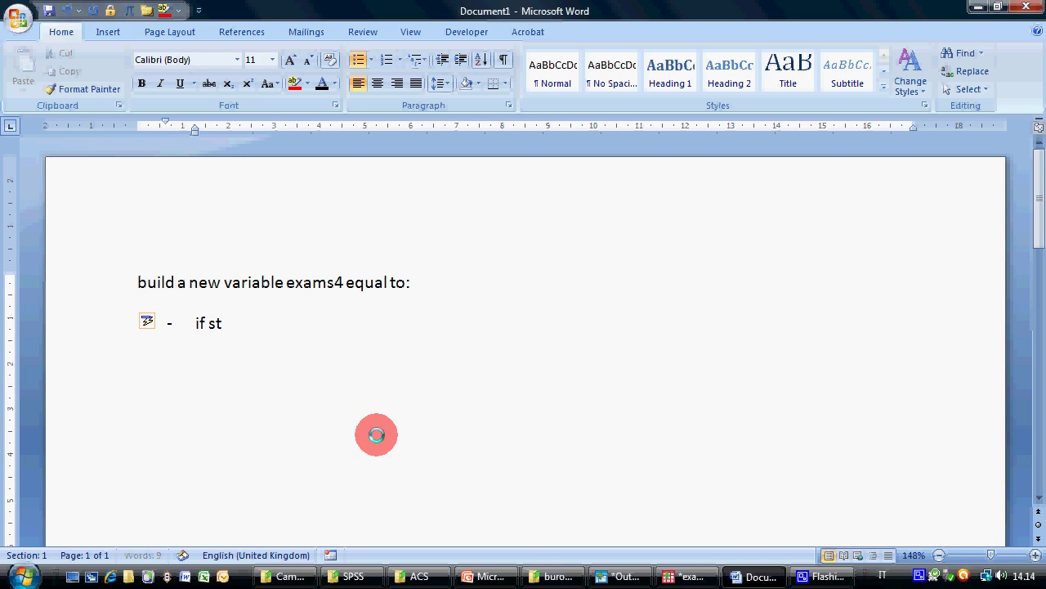
text(udent is male,)
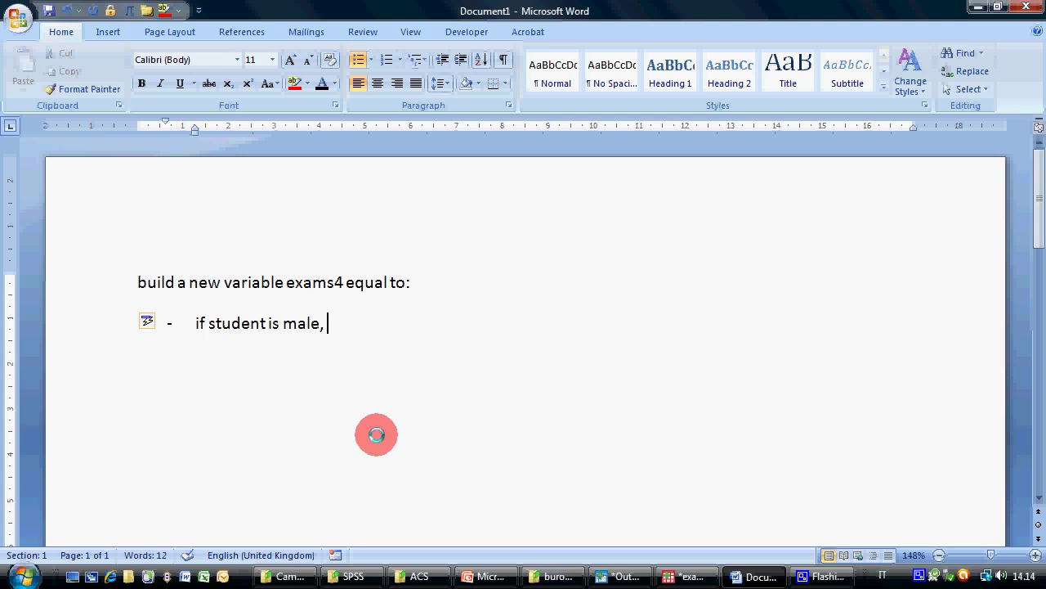
text( LN(exams))
key(Return)
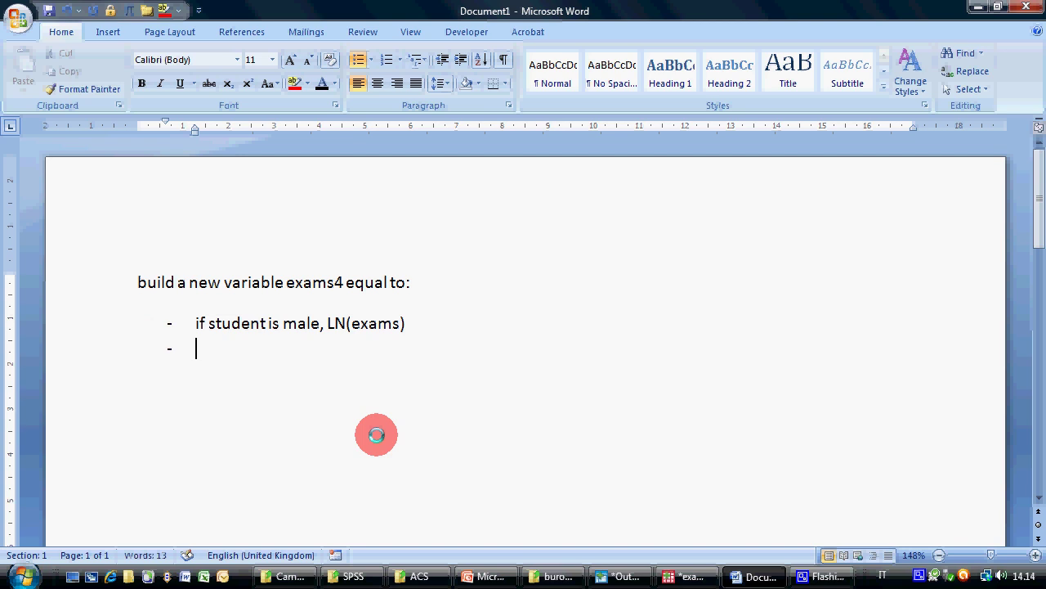
text(if student i)
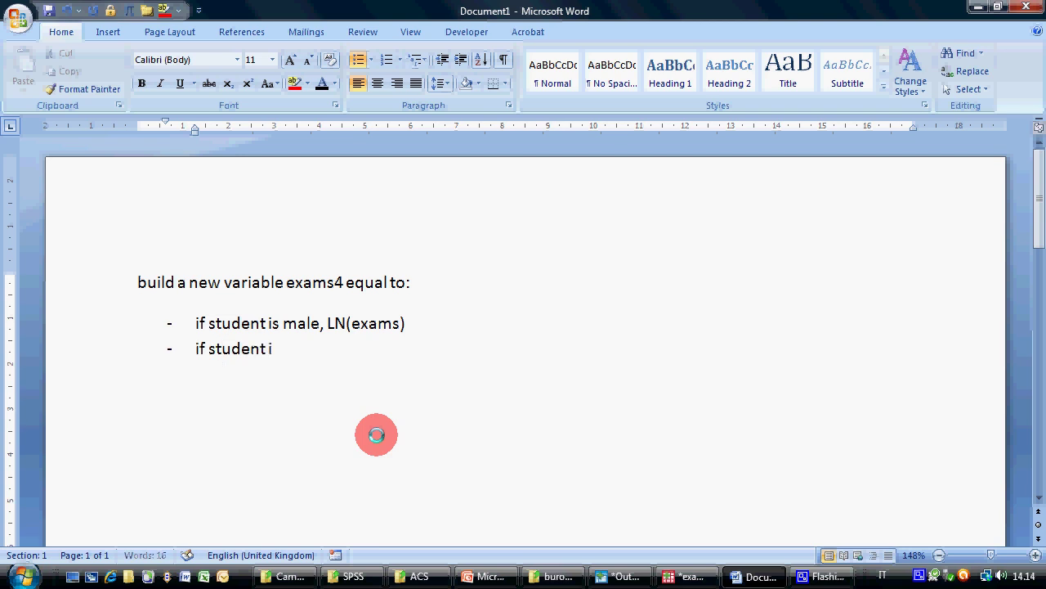
text(s female)
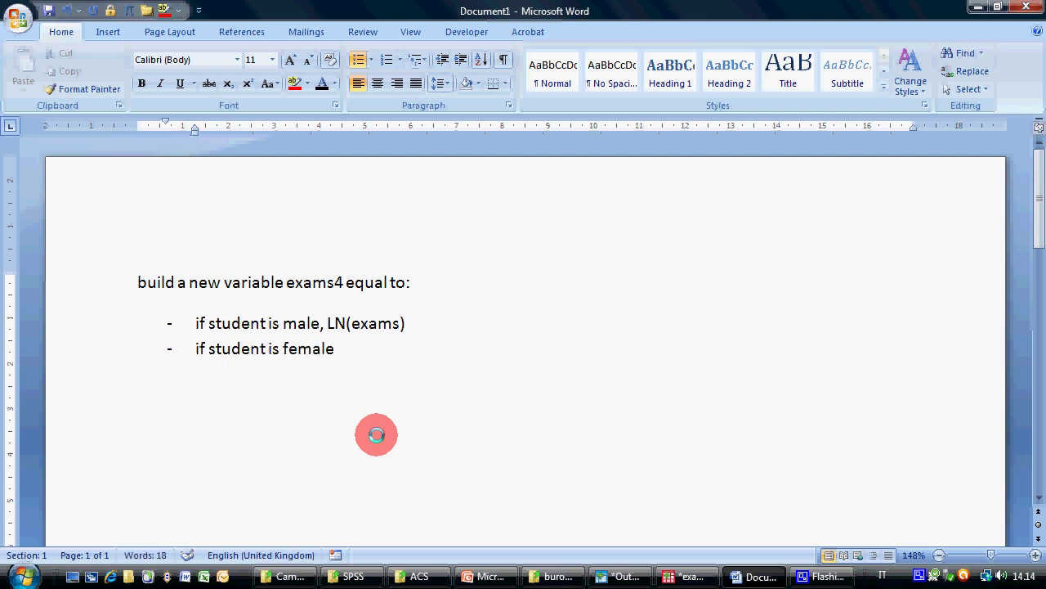
text(, LN(exams)
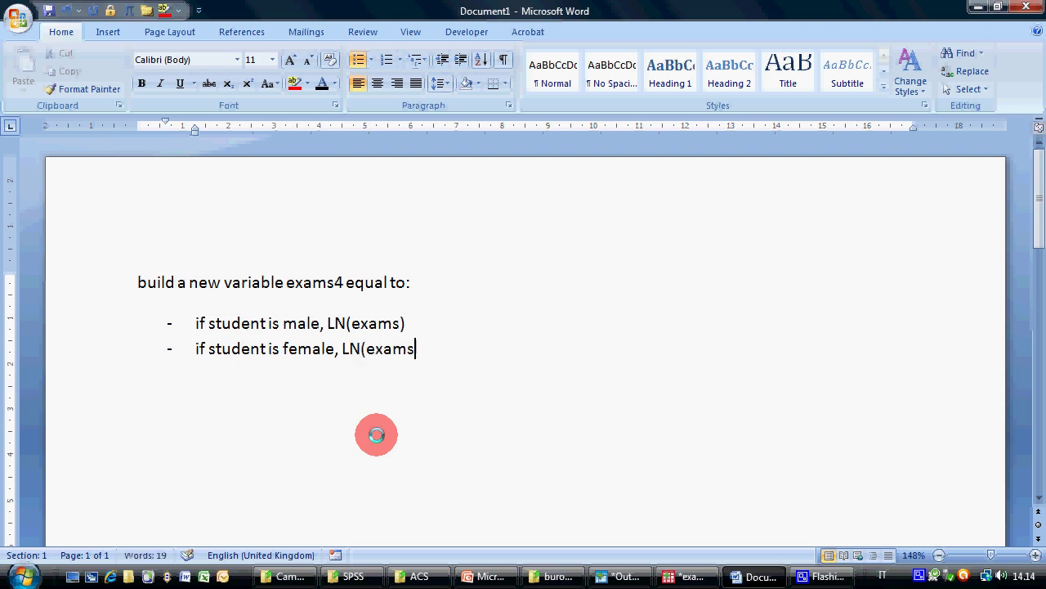
text() +3)
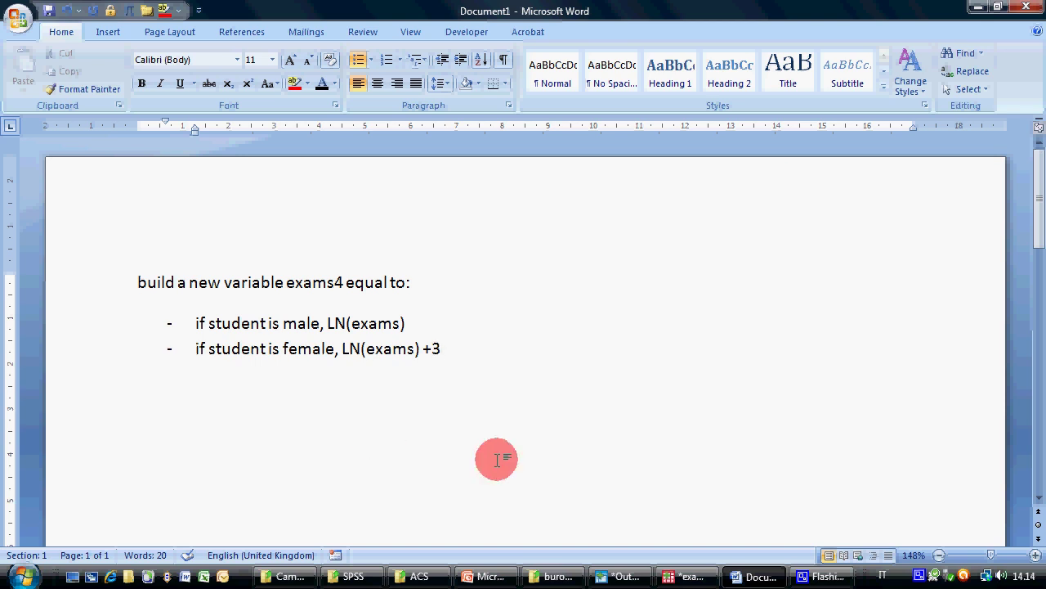
Step: Switch to the PASW Data Editor, start Compute Variable, reset the previous settings and name the target variable exam4
click(691, 576)
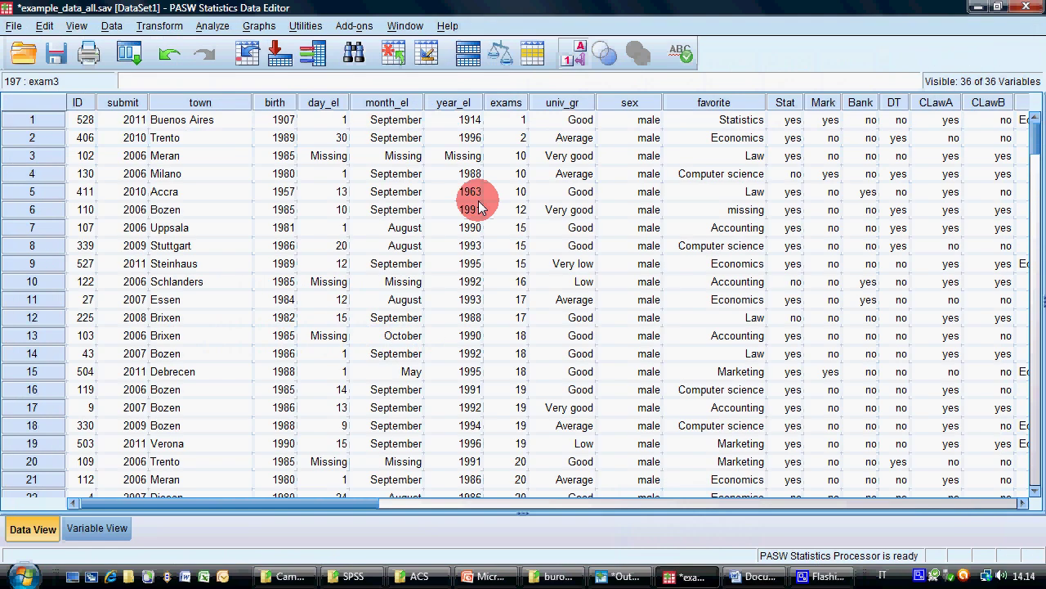
click(159, 26)
click(188, 44)
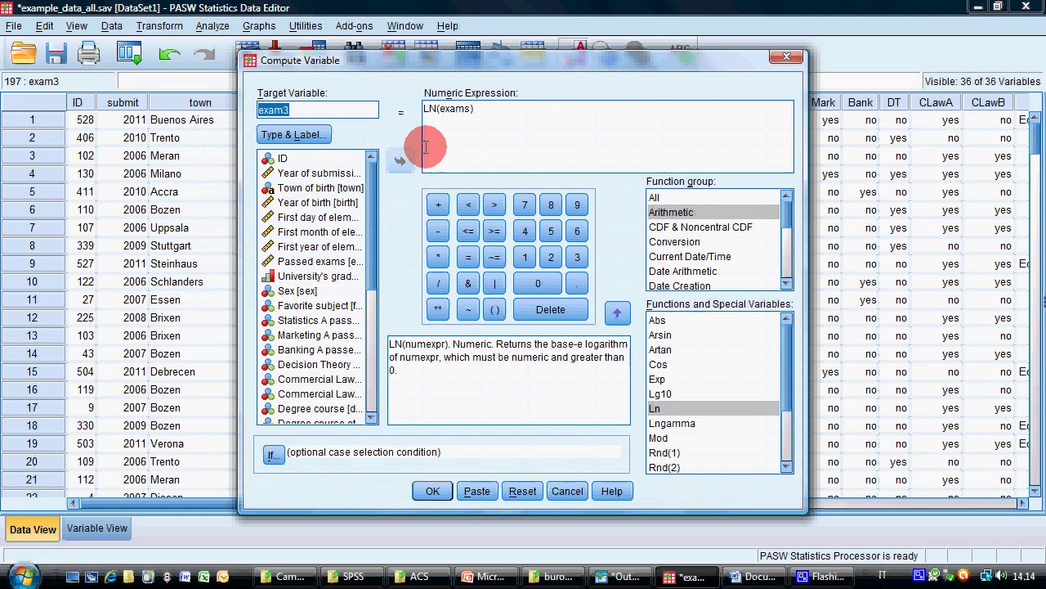
click(334, 109)
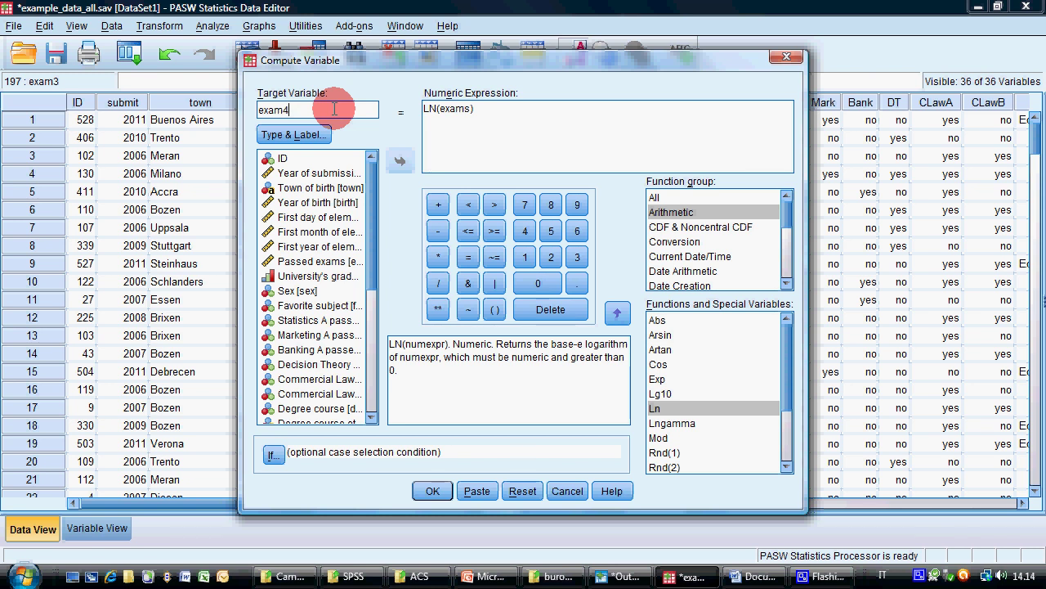
triple_click(491, 106)
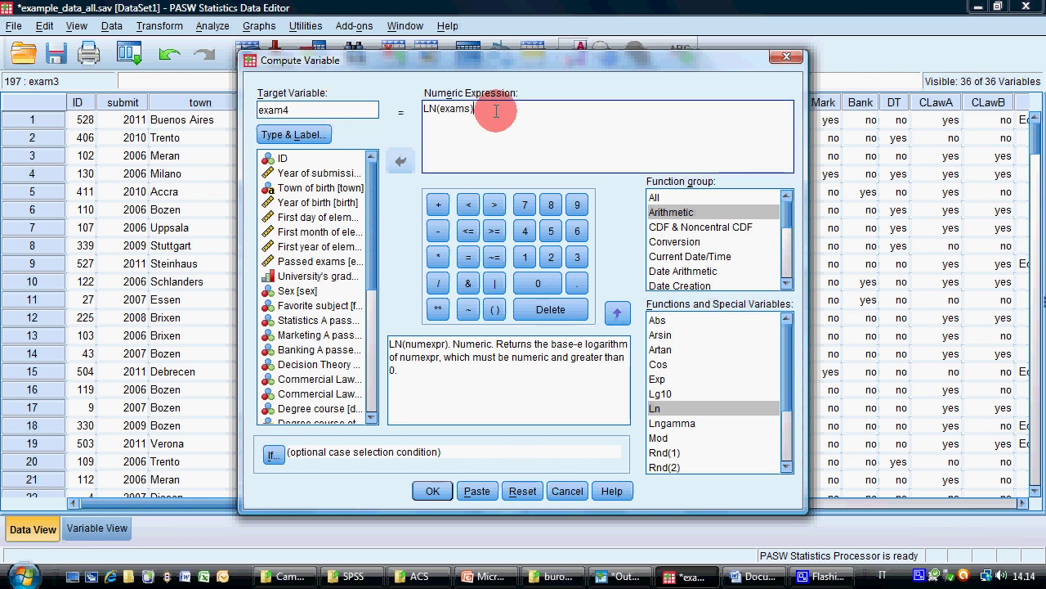
key(Delete)
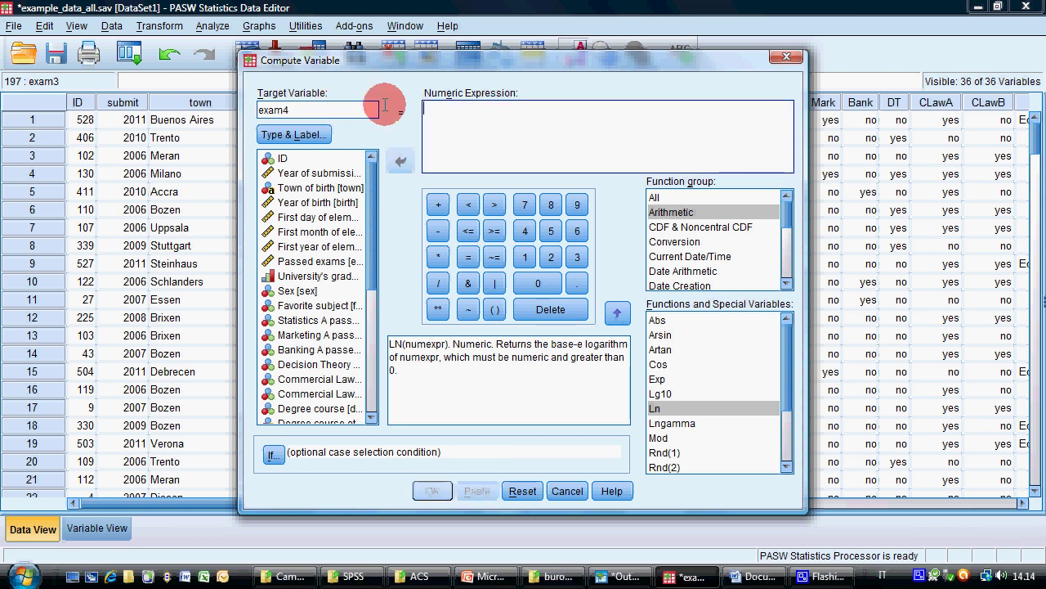
click(523, 490)
click(327, 118)
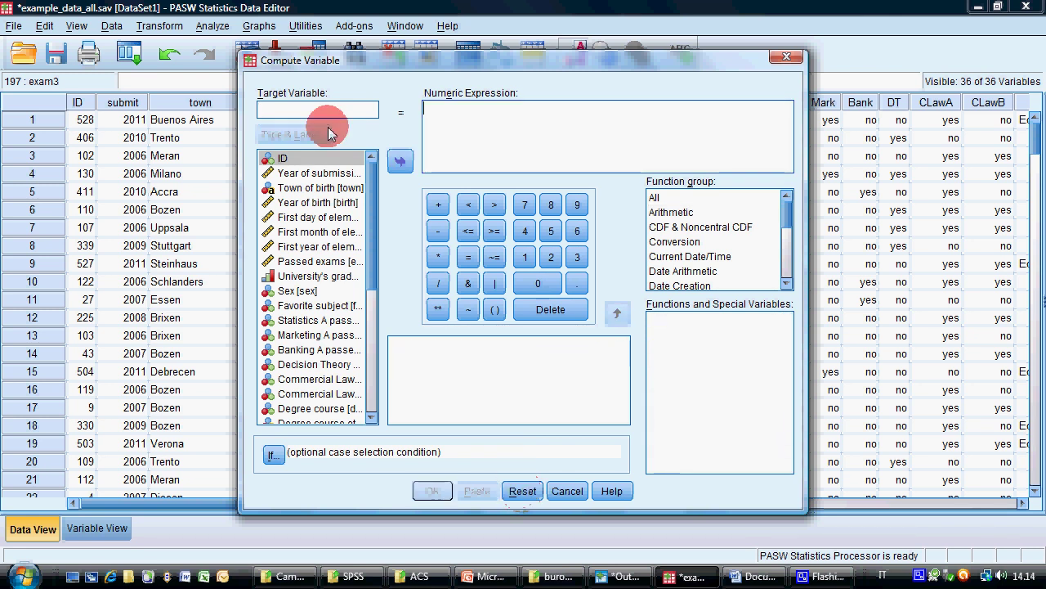
text(exam4)
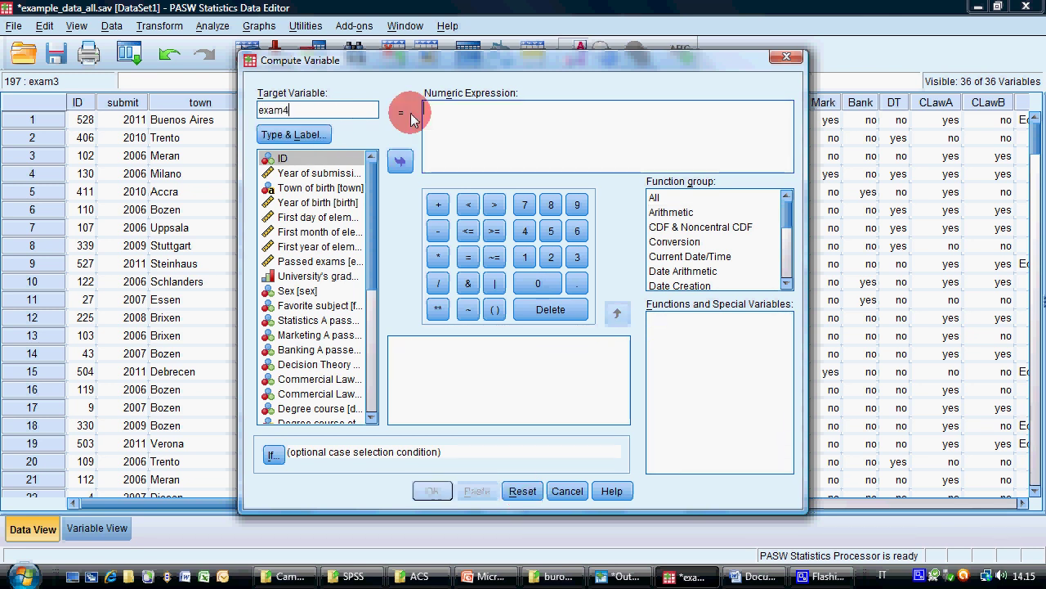
click(424, 118)
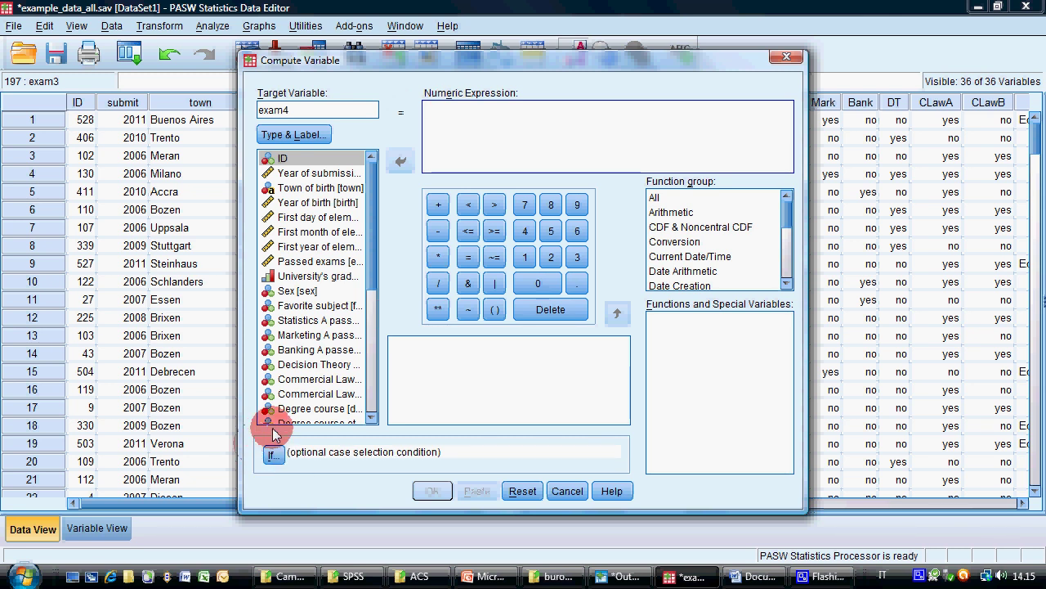
Step: Restrict the computation to cases satisfying the condition sex = 0
click(277, 461)
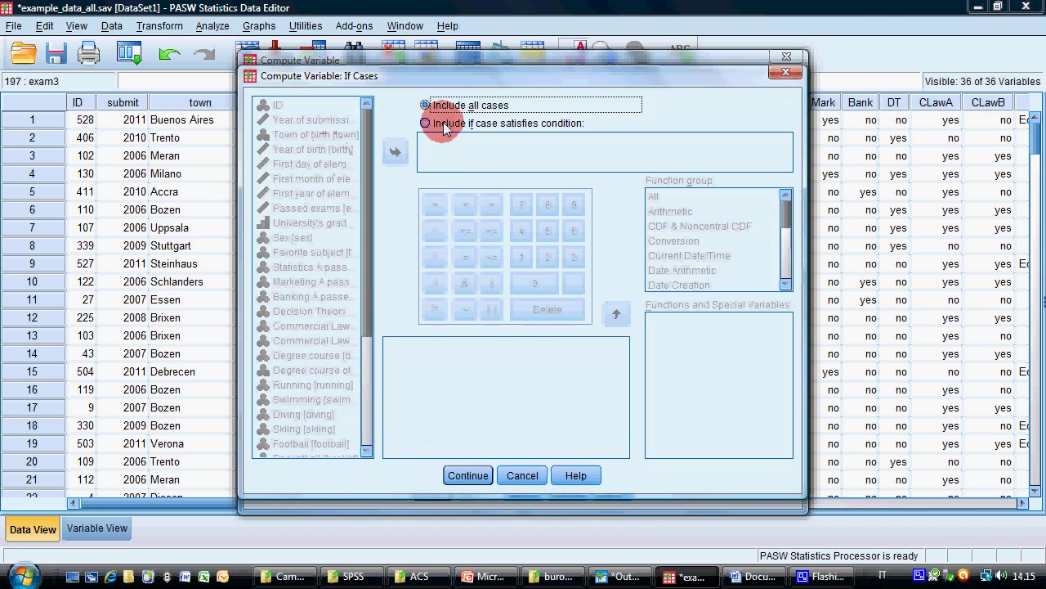
click(441, 125)
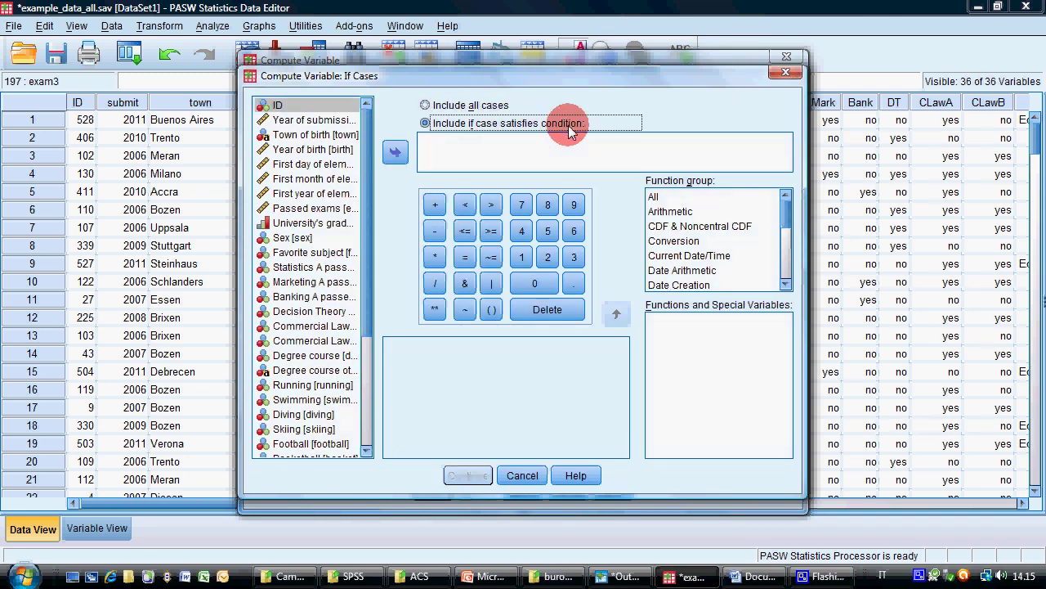
click(294, 237)
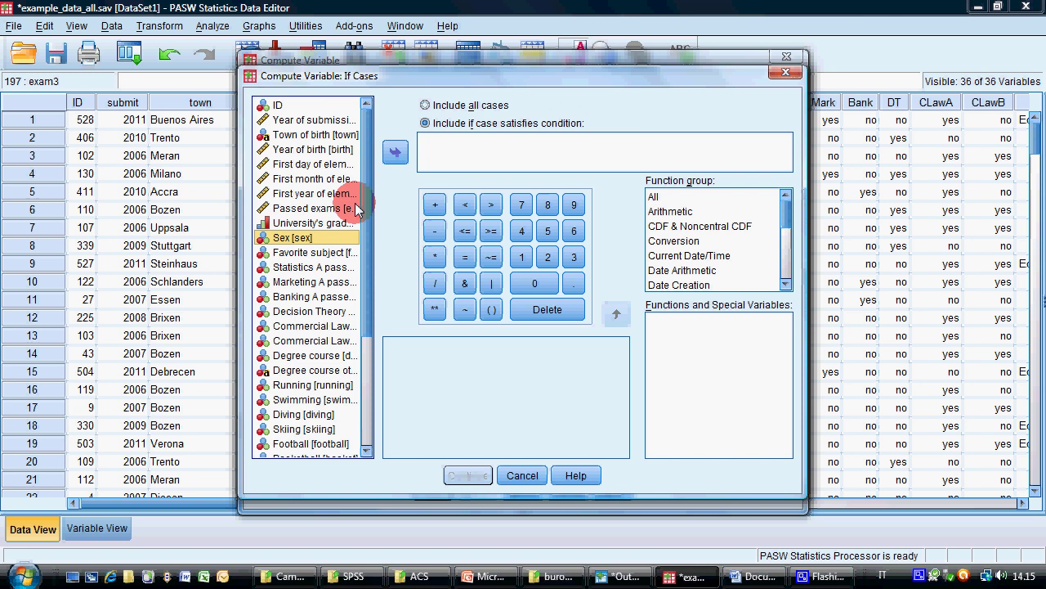
click(394, 152)
click(464, 257)
click(528, 283)
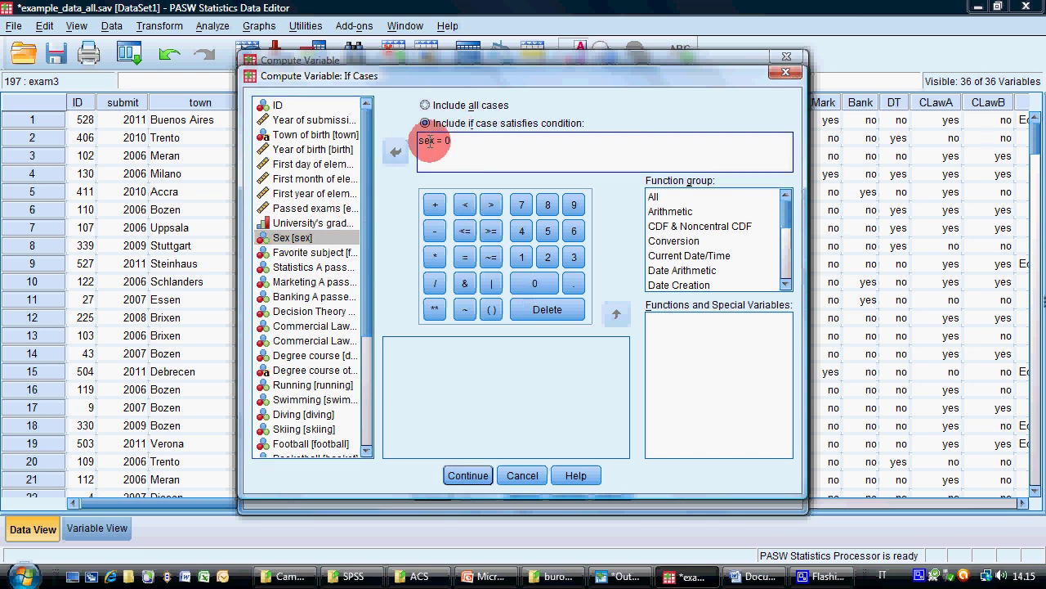
drag(404, 79, 340, 104)
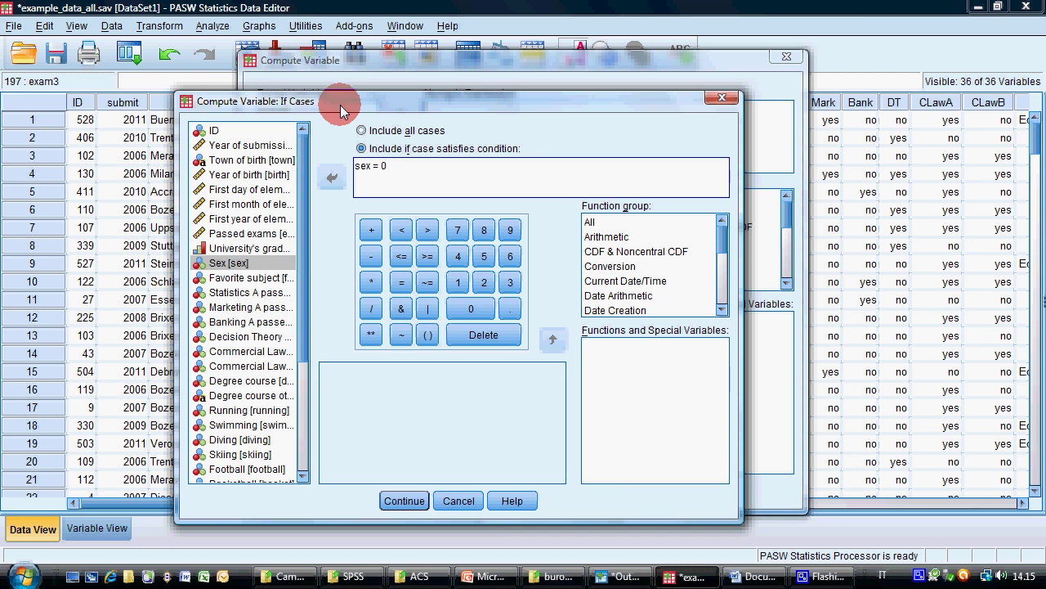
click(389, 500)
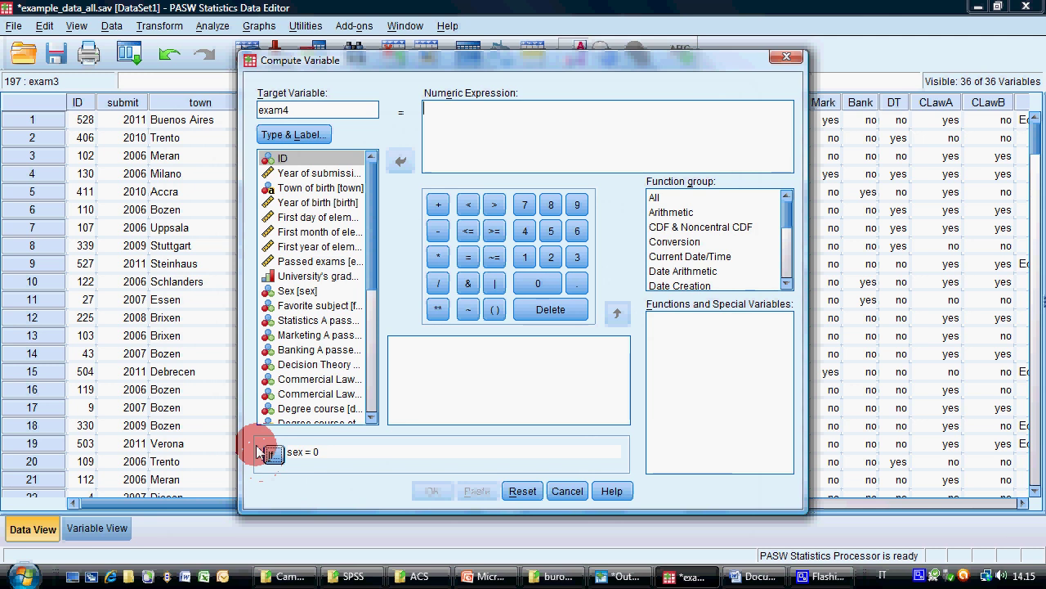
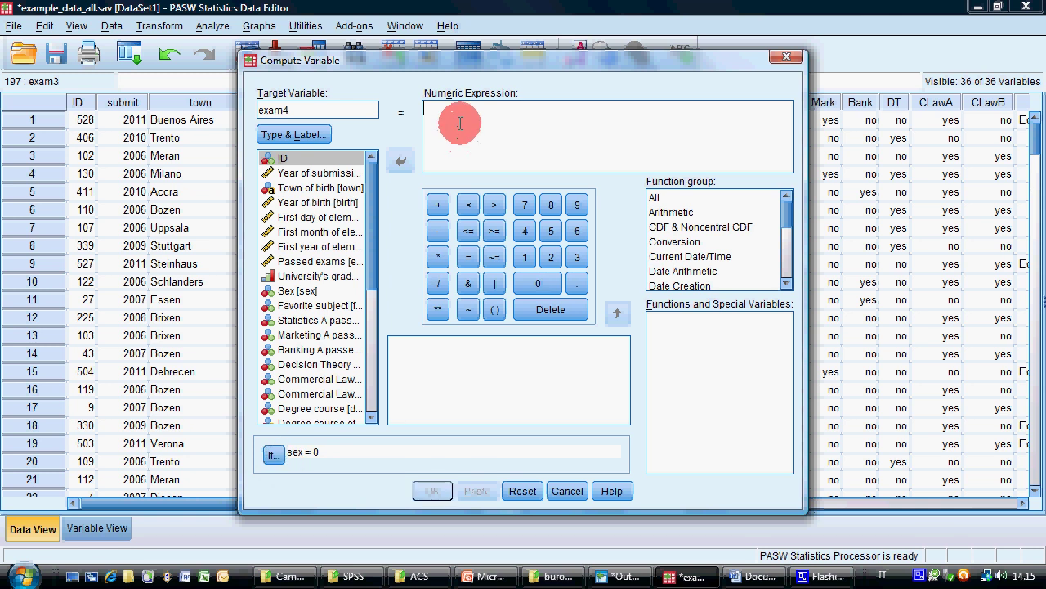
Step: Build the numeric expression LN(exams) from the Passed exams variable and run the conditional computation
text(LN()
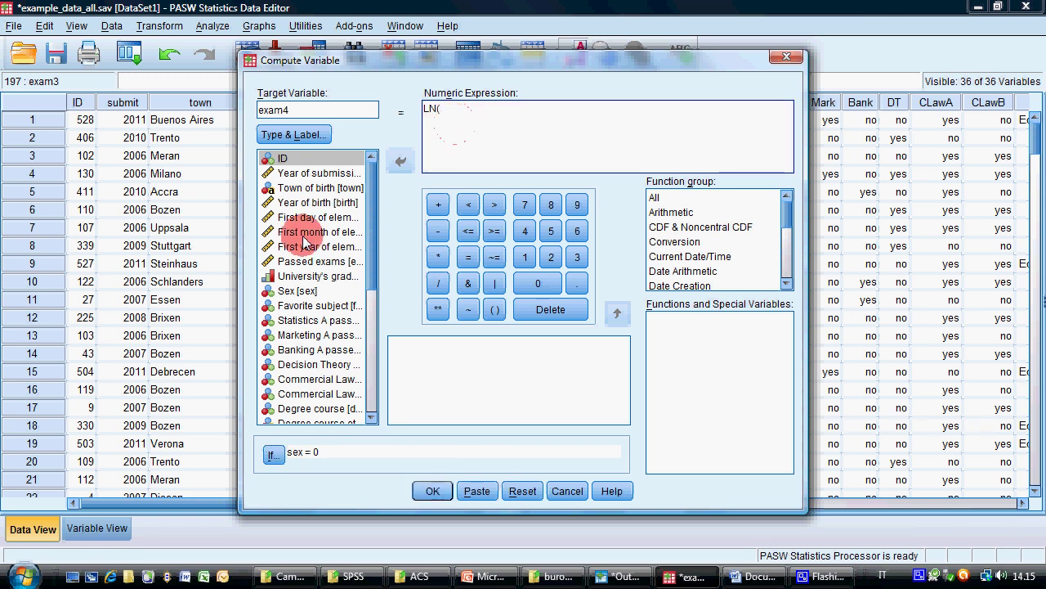
click(307, 260)
click(401, 161)
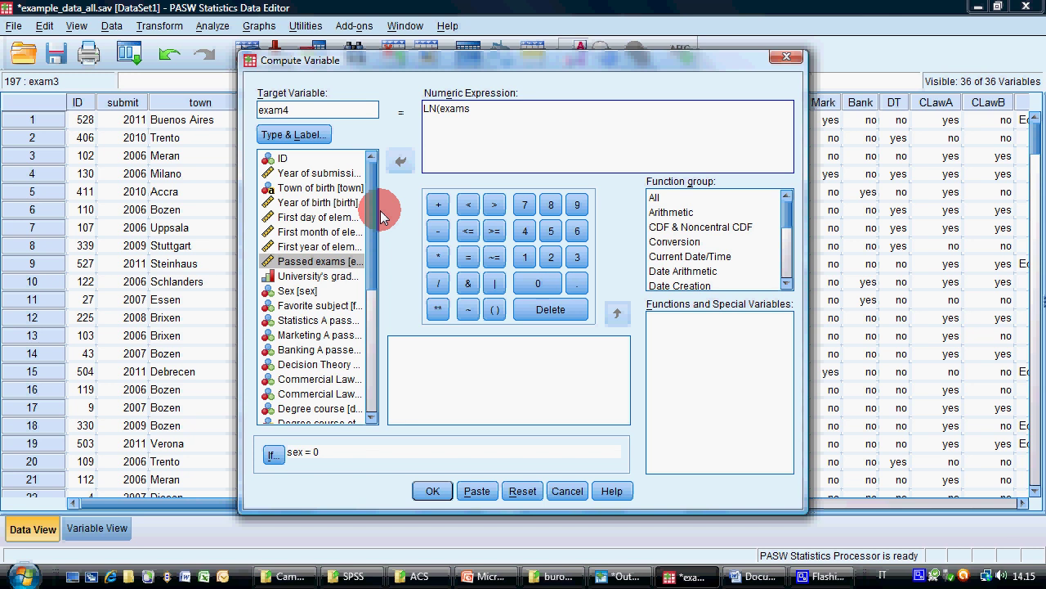
text())
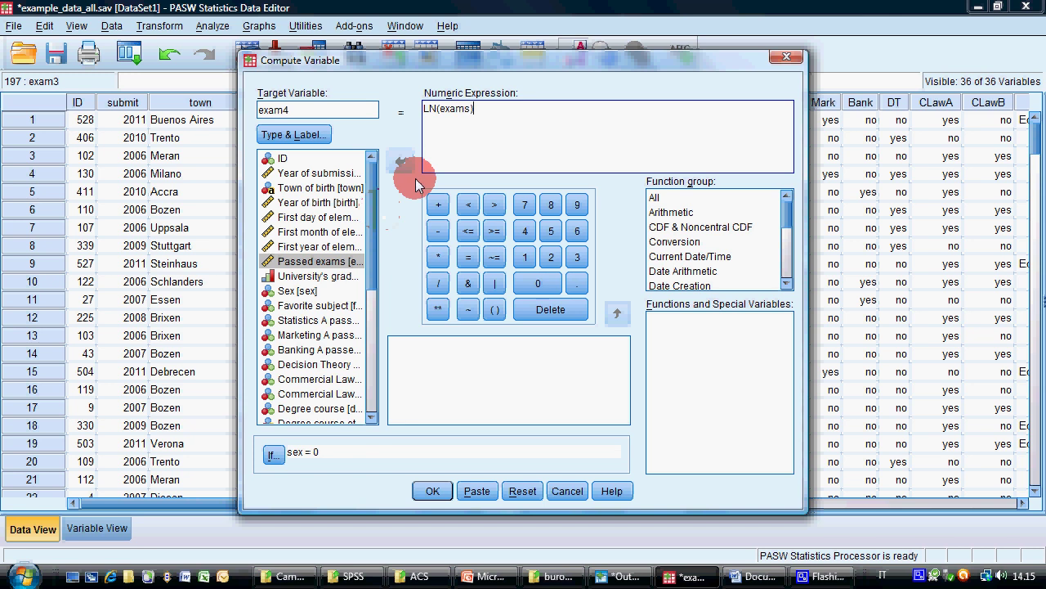
click(431, 492)
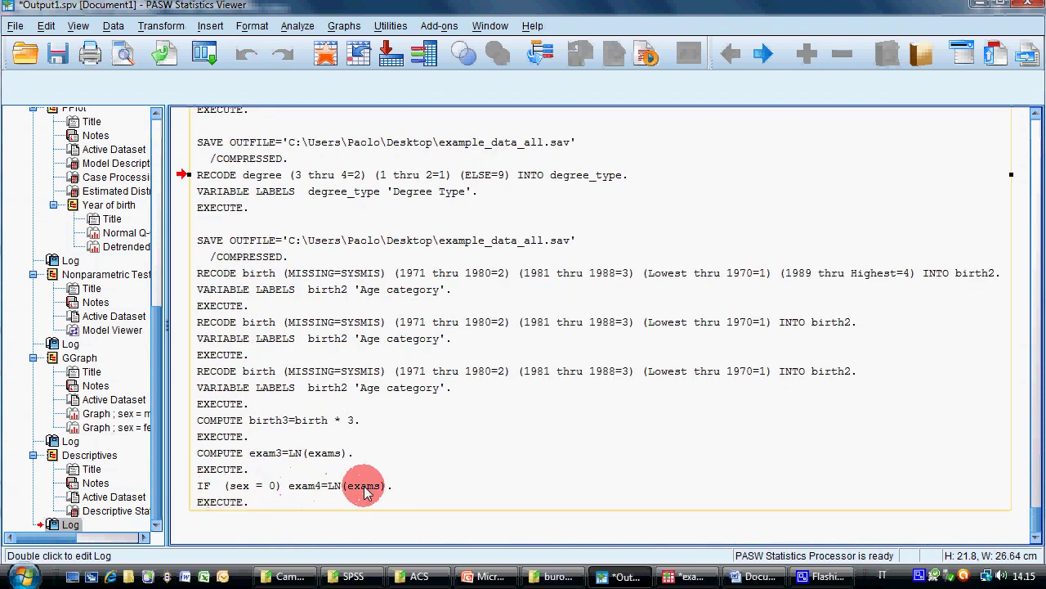
Step: Return to the Data Editor and examine the exam4 column beside exam3 down through the cases
click(820, 577)
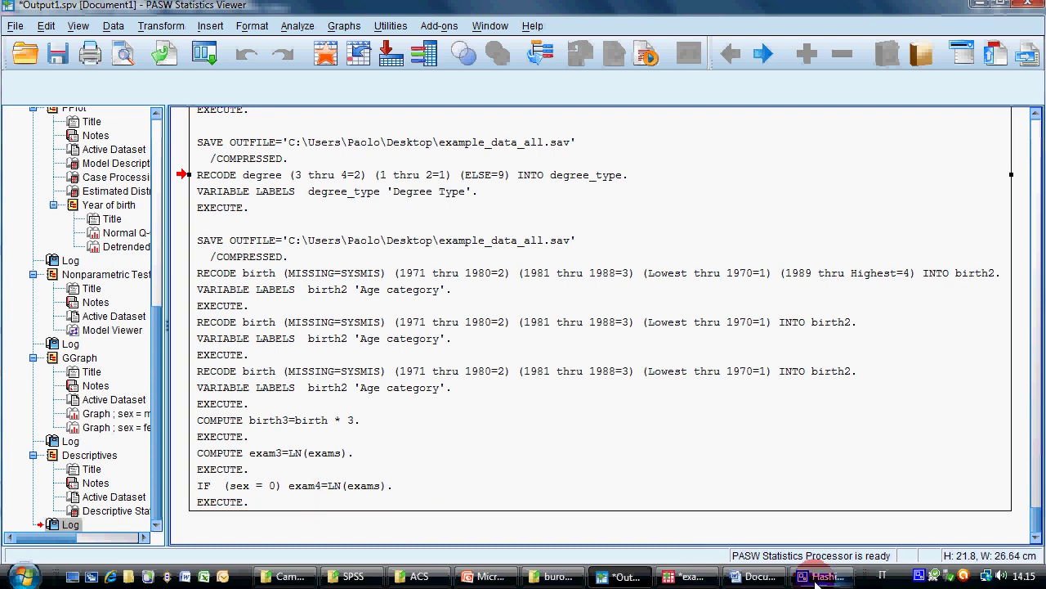
drag(291, 502, 939, 497)
scroll(587, 206, down, 20)
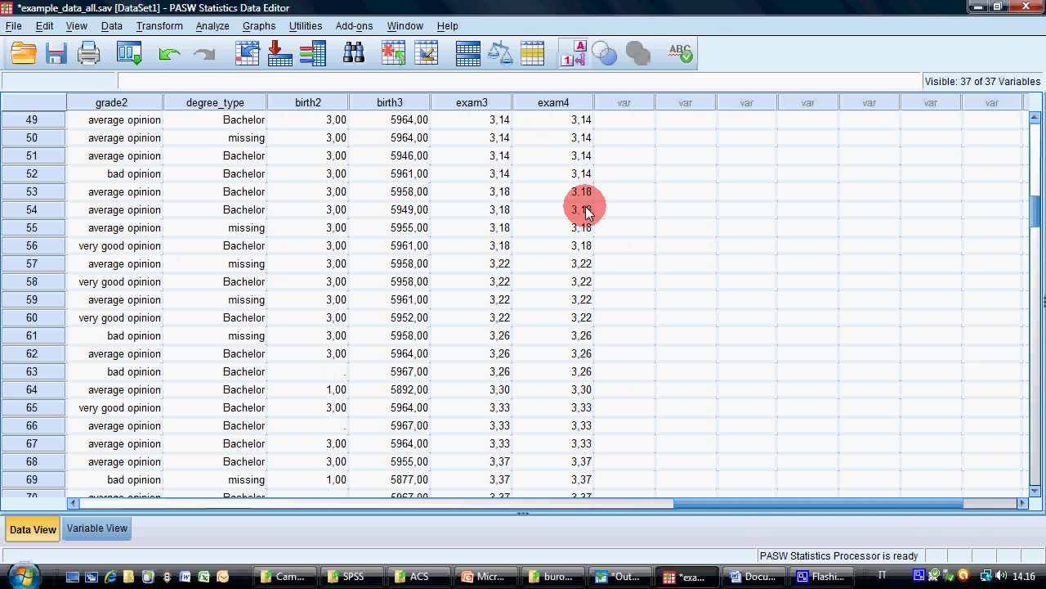
scroll(586, 215, down, 9)
scroll(587, 214, up, 18)
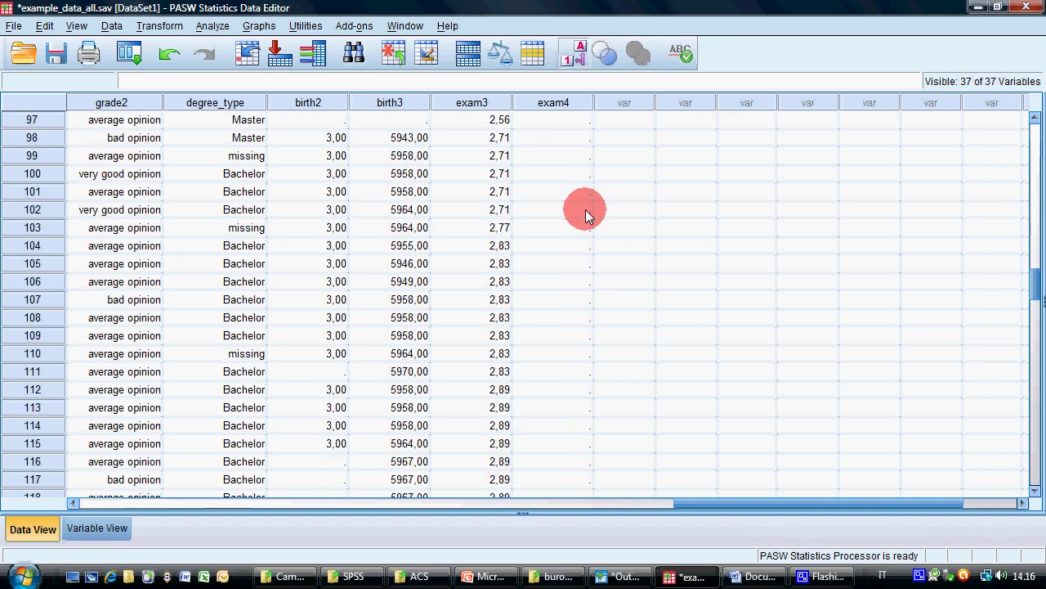
Step: Compare the exam4 and exam3 values again from the first cases down past case 150, and return to the first case
scroll(587, 212, up, 19)
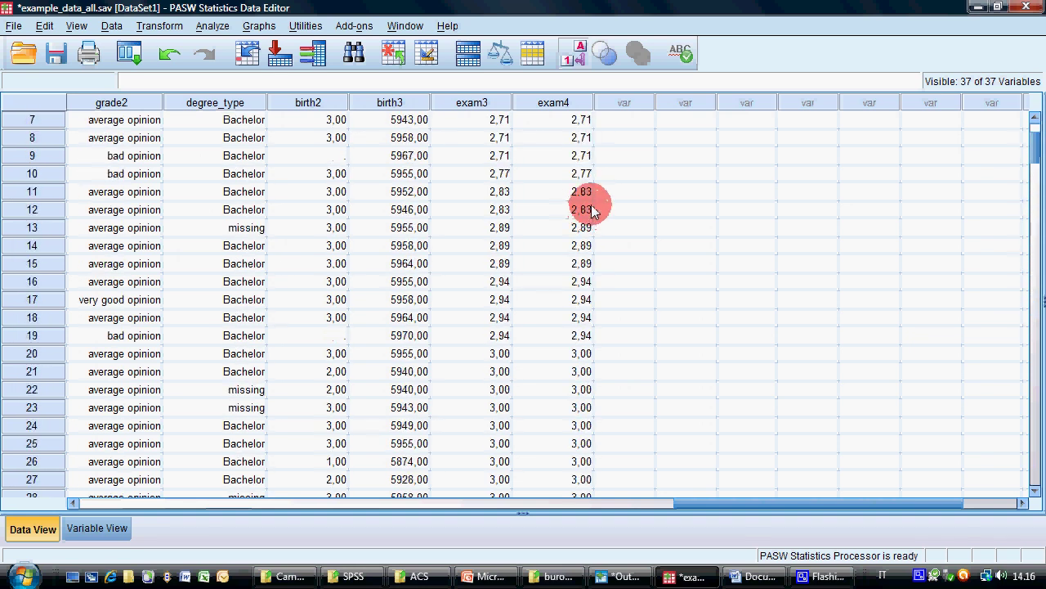
scroll(592, 211, up, 2)
scroll(572, 287, down, 14)
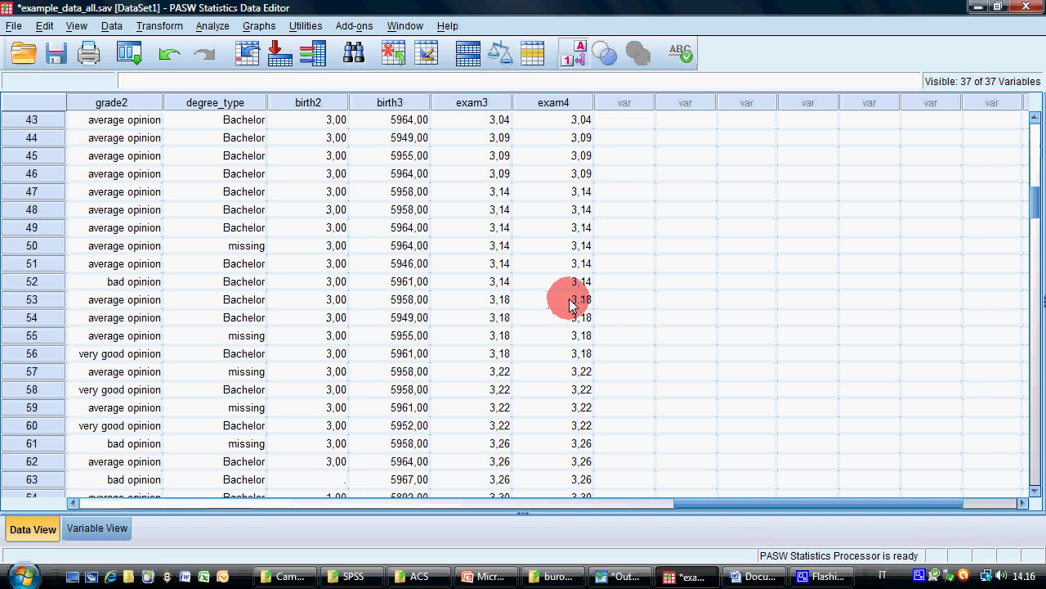
scroll(570, 301, down, 13)
scroll(570, 290, up, 8)
scroll(570, 290, down, 13)
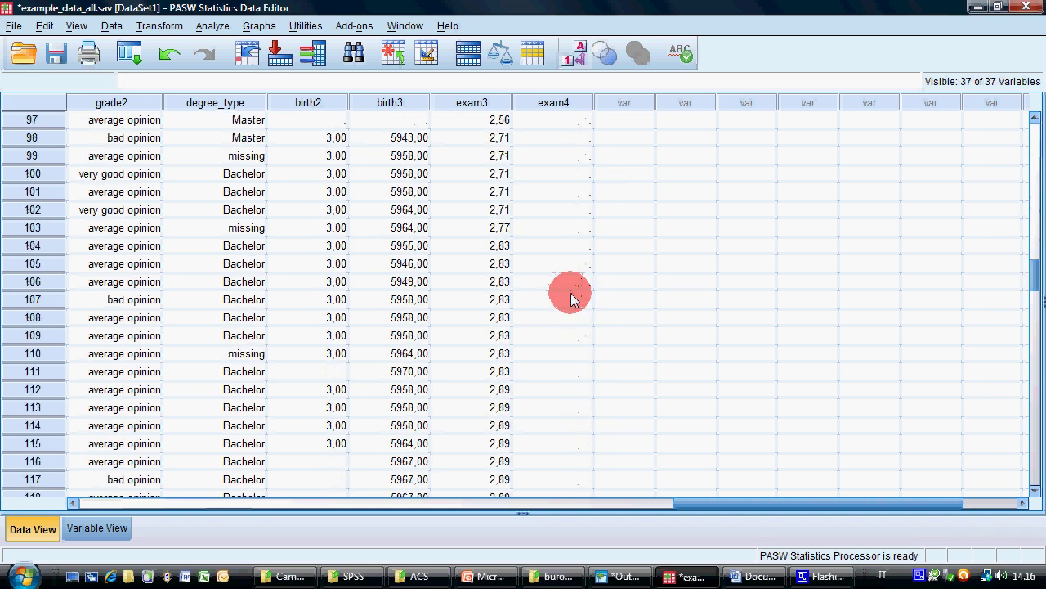
scroll(571, 291, down, 14)
scroll(571, 291, up, 1)
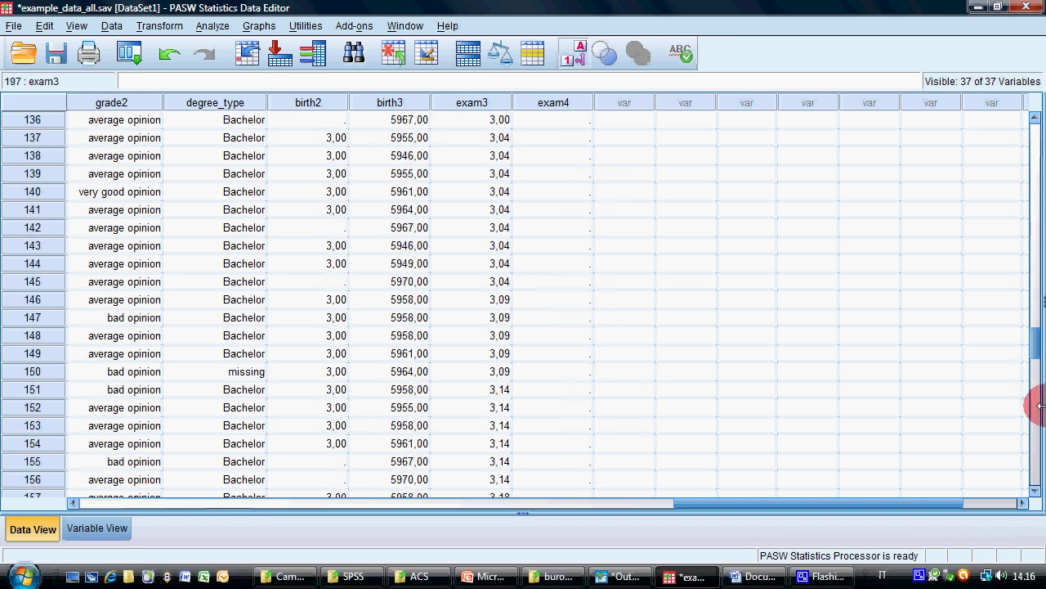
drag(1040, 406, 1017, 114)
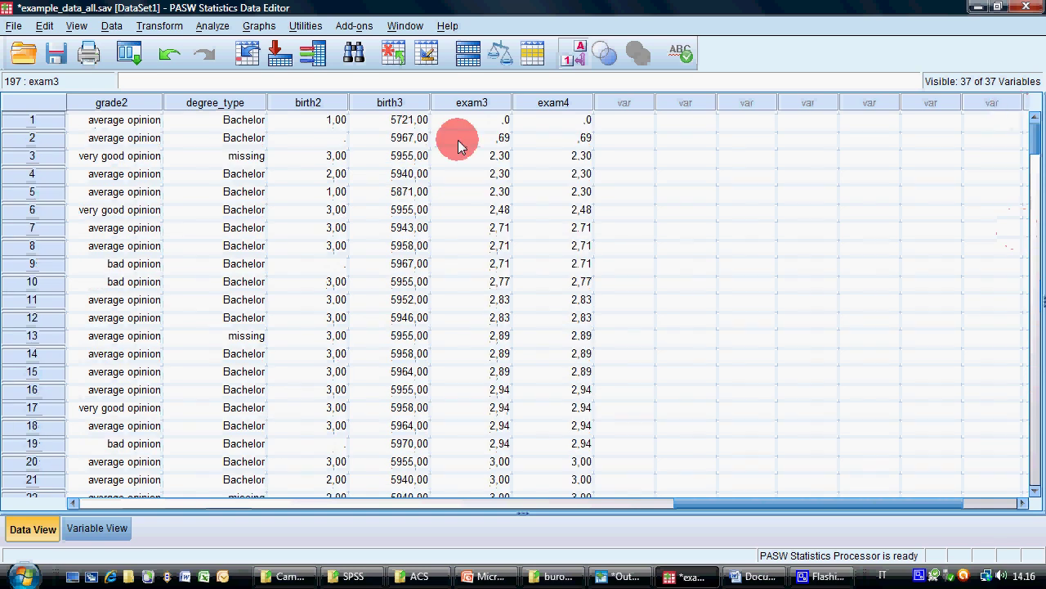
Step: Reopen Compute Variable with target exam4 and extend the numeric expression to LN(exams)+3
click(160, 26)
click(176, 49)
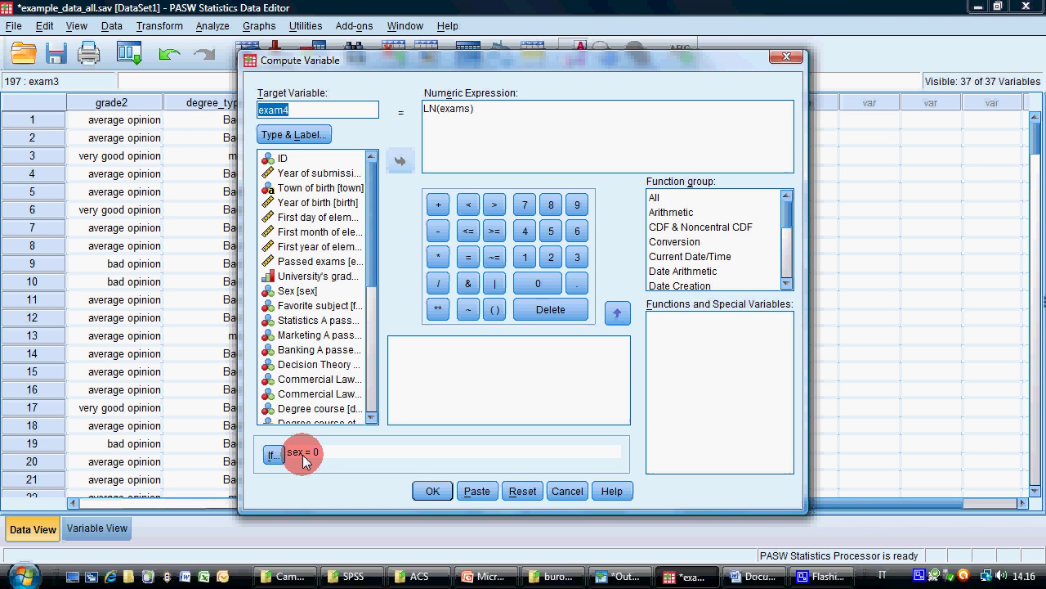
click(513, 110)
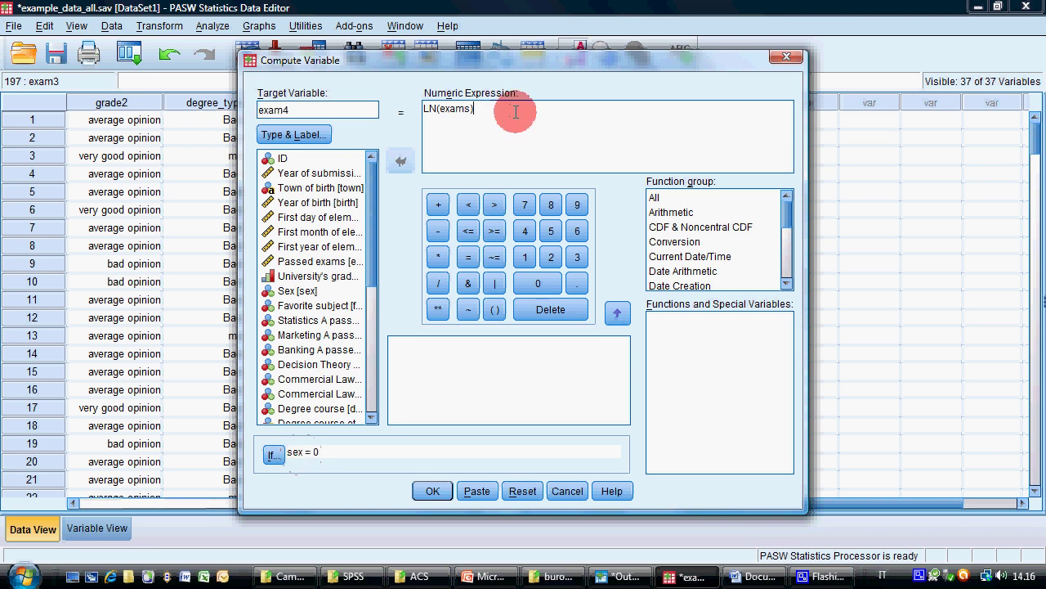
text(+3)
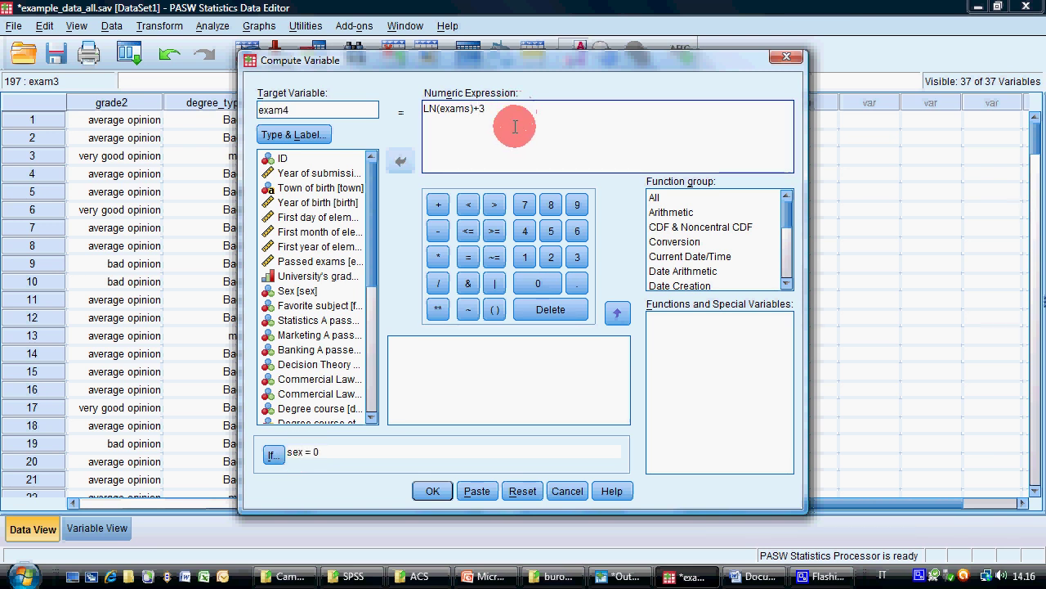
Step: Change the case condition to sex = 1 and run the computation, accepting the change to the existing variable exam4
click(275, 455)
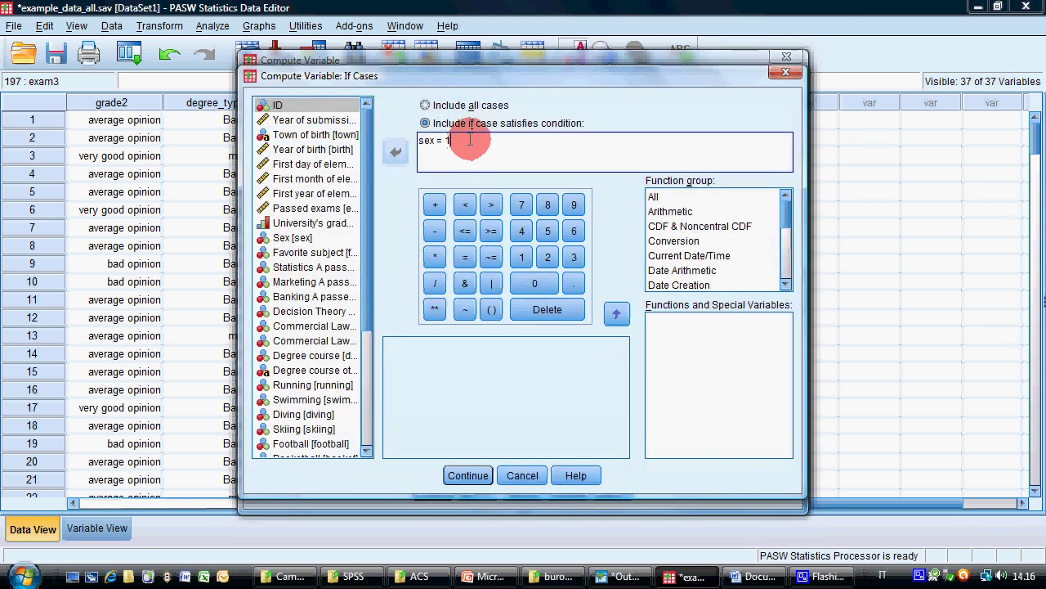
click(468, 475)
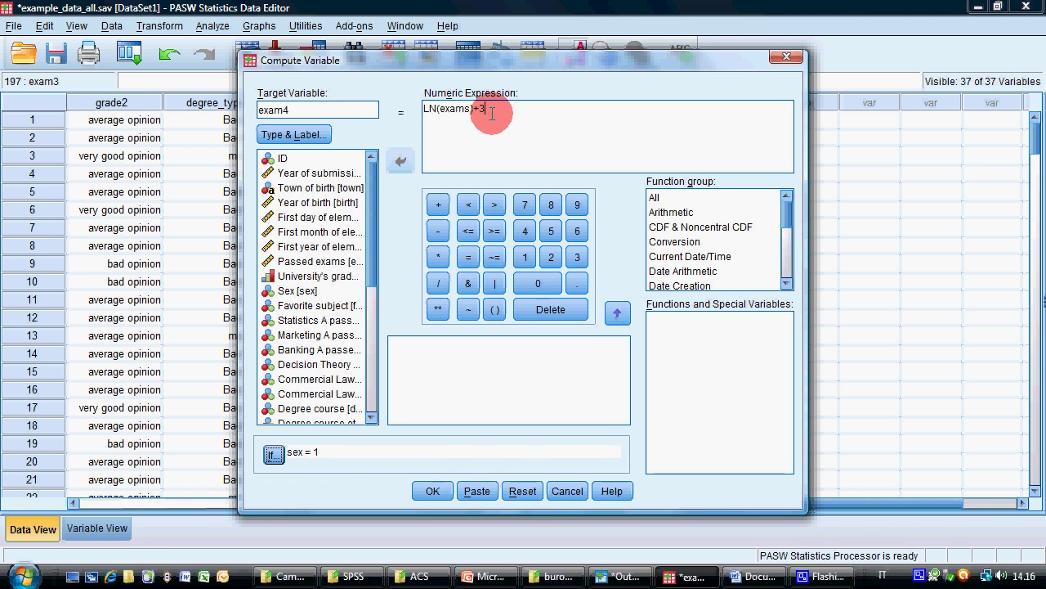
click(422, 491)
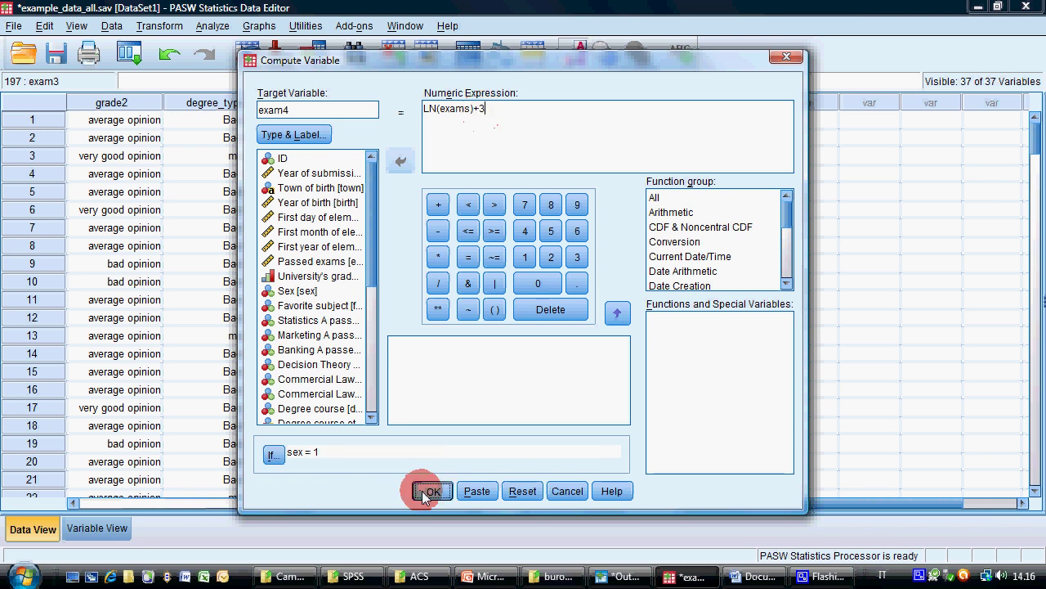
drag(502, 233, 383, 280)
click(285, 114)
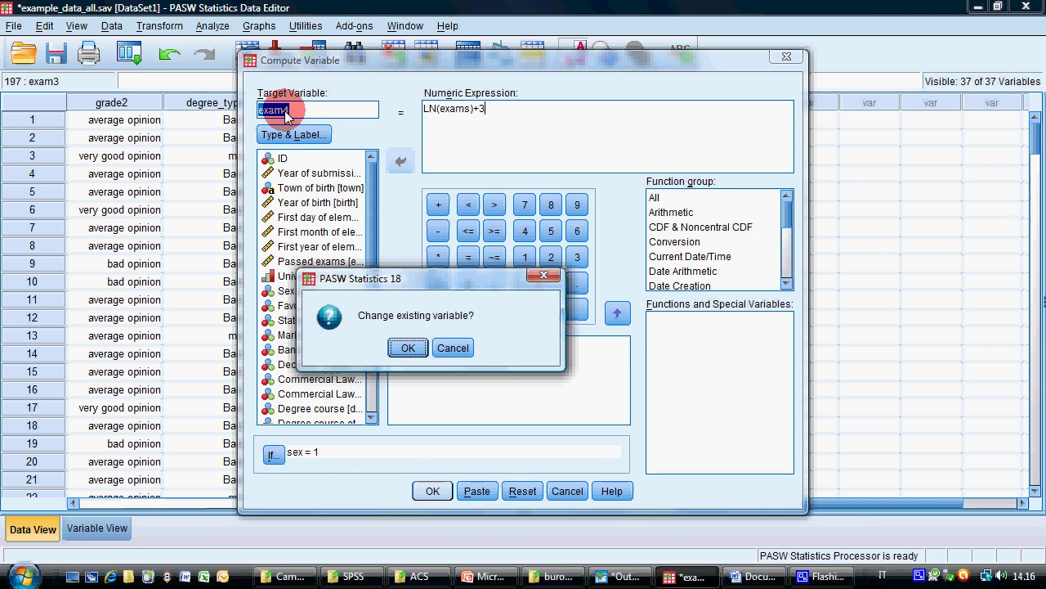
click(409, 348)
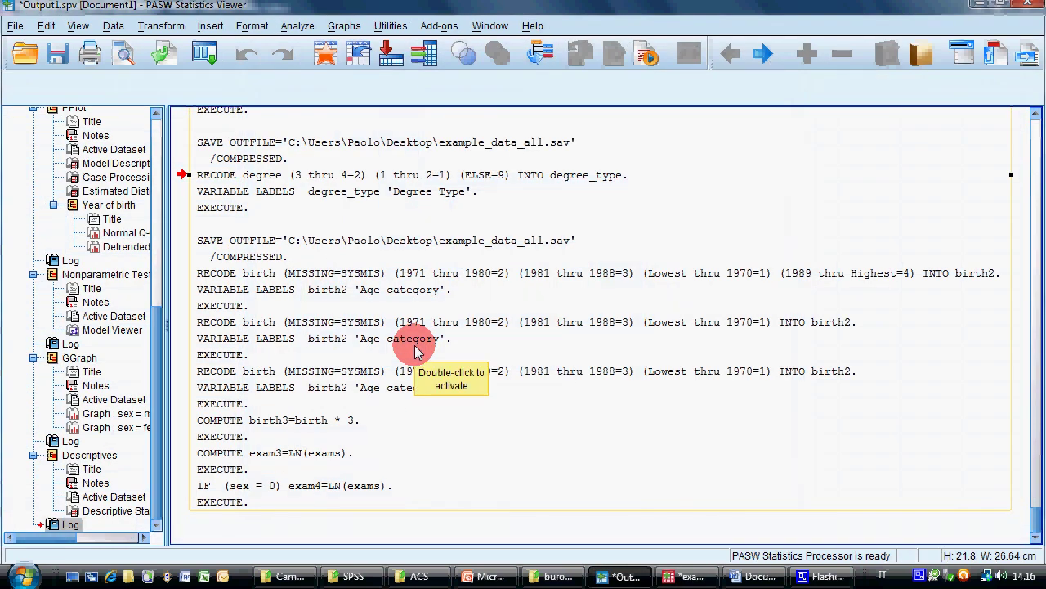
Step: Switch back to the Data Editor and check exam4 against exam3 for both the male and the female cases
click(686, 576)
scroll(637, 385, down, 14)
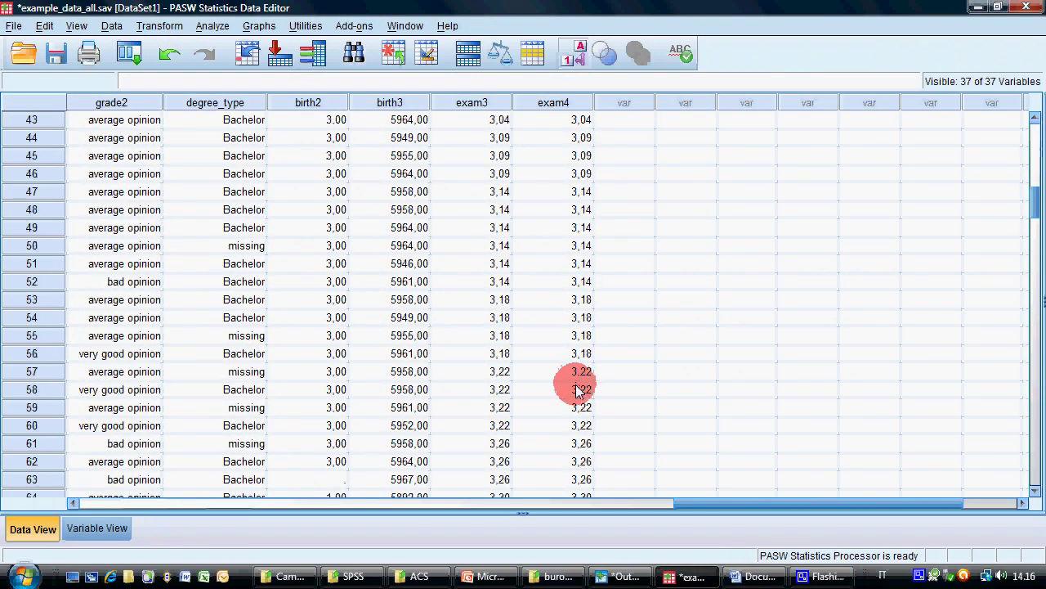
scroll(578, 390, down, 17)
scroll(576, 409, up, 4)
scroll(572, 376, down, 2)
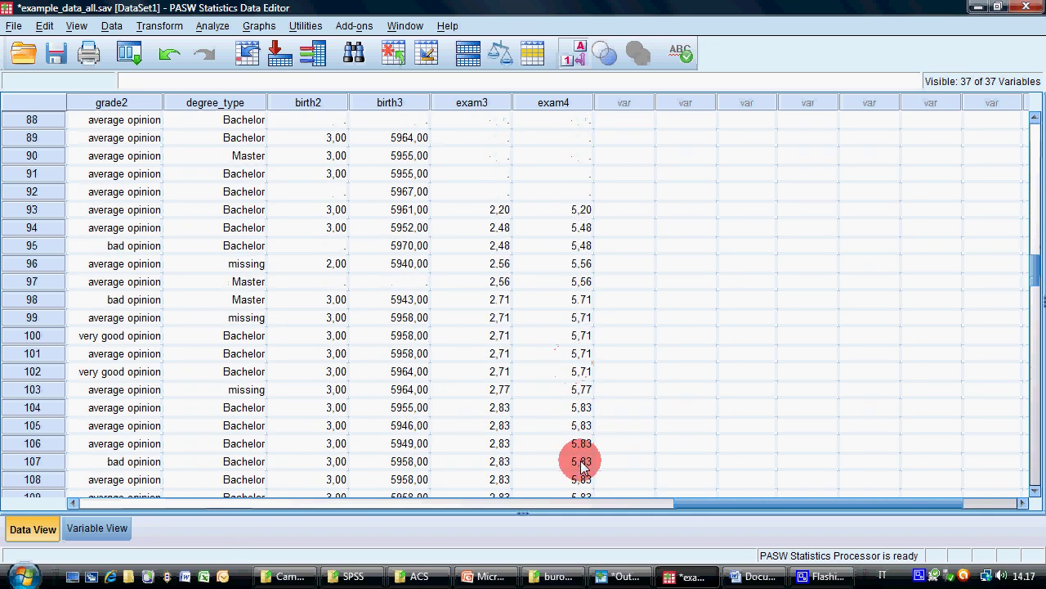
scroll(583, 464, down, 20)
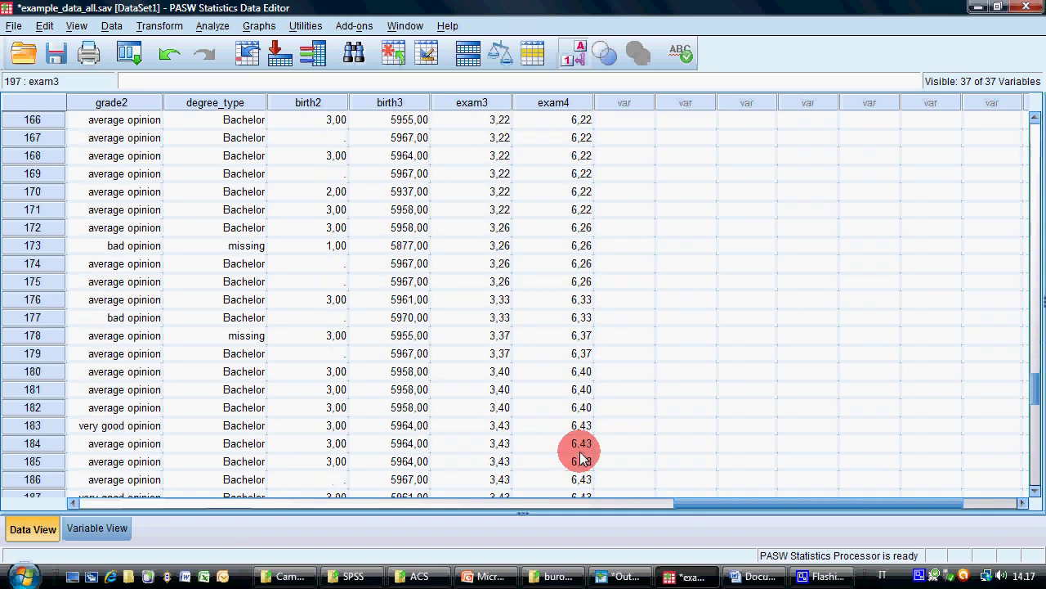
scroll(582, 459, down, 3)
scroll(582, 454, up, 16)
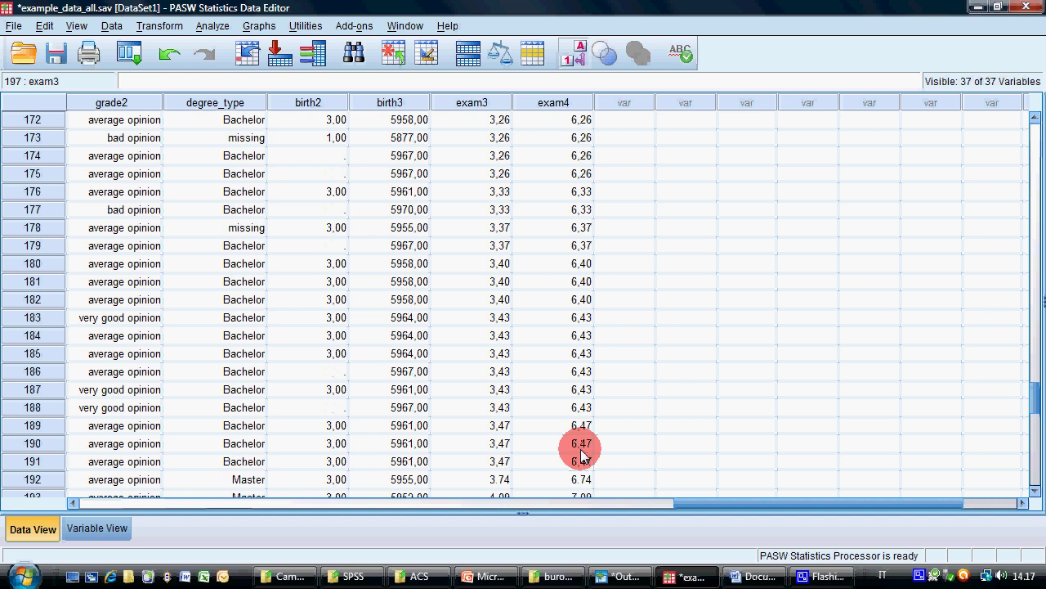
scroll(583, 448, up, 19)
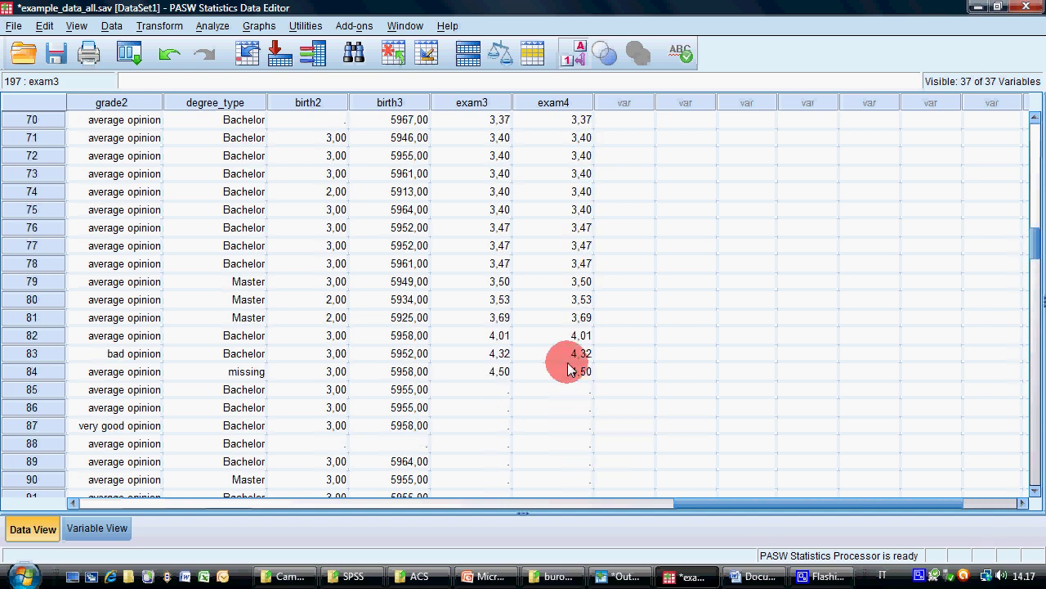
scroll(576, 372, up, 18)
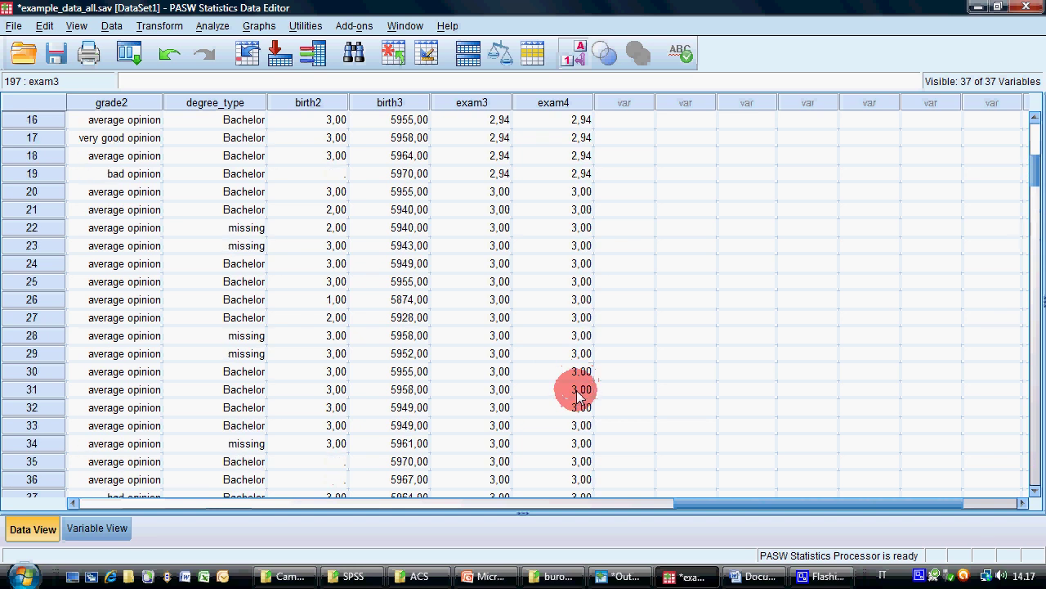
scroll(578, 395, up, 5)
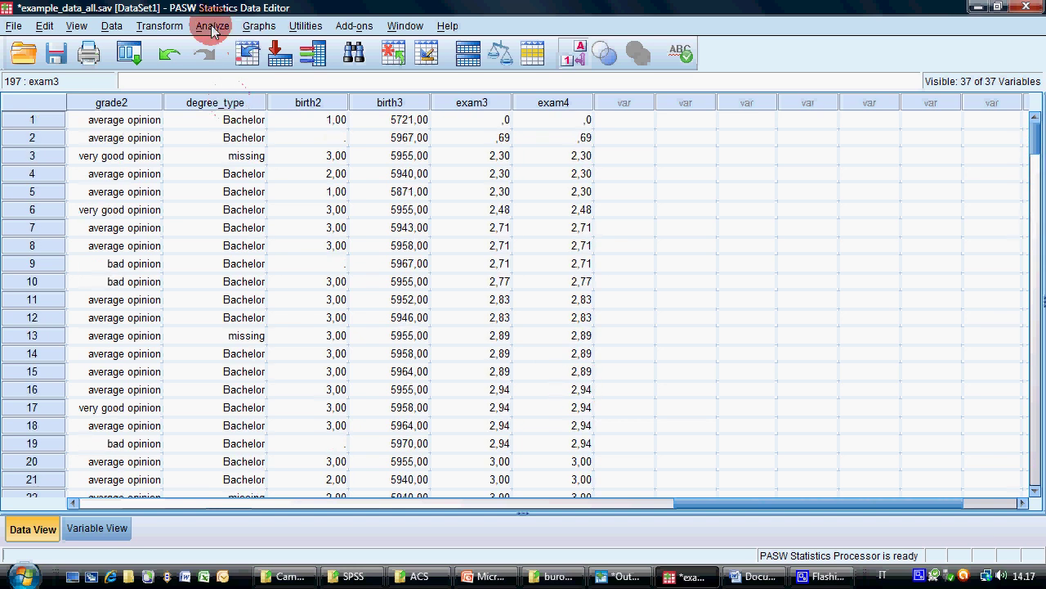
Step: Start a new Compute Variable command, reset the previous settings and name the target variable exam4bis
mouse_move(493, 581)
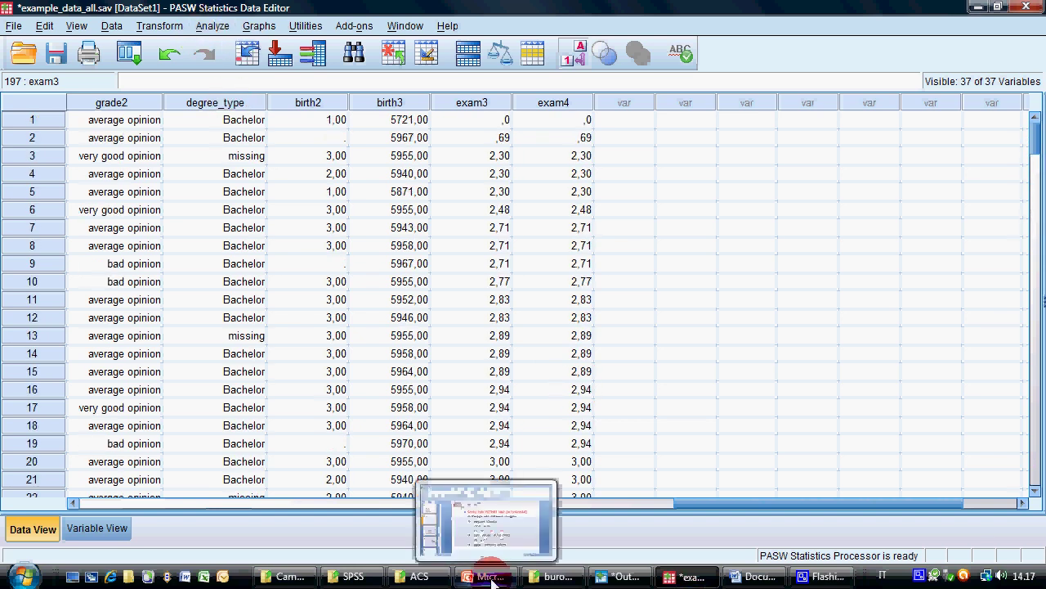
click(159, 25)
click(167, 51)
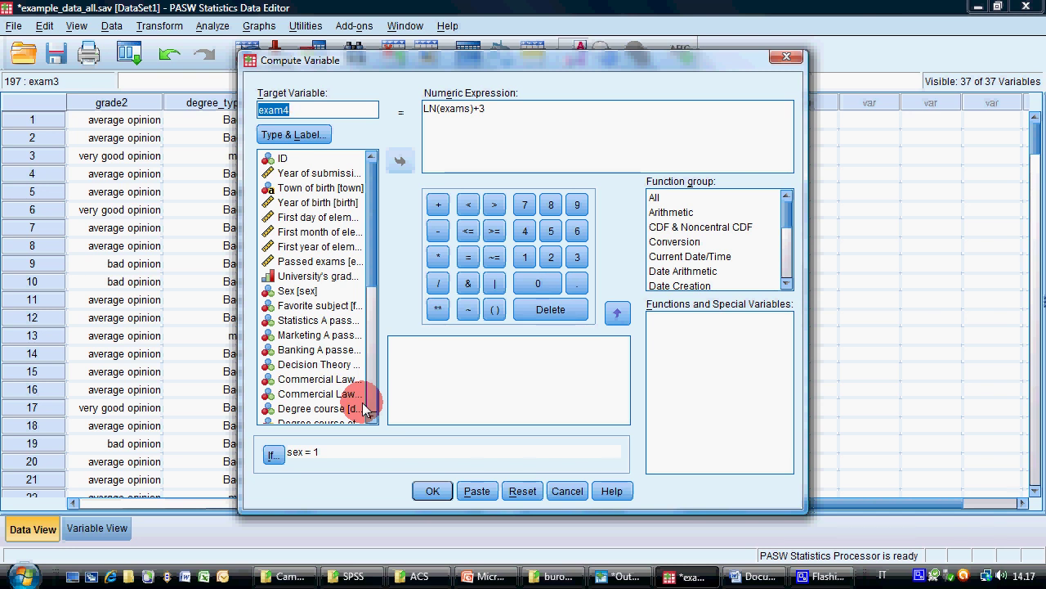
click(527, 489)
click(282, 112)
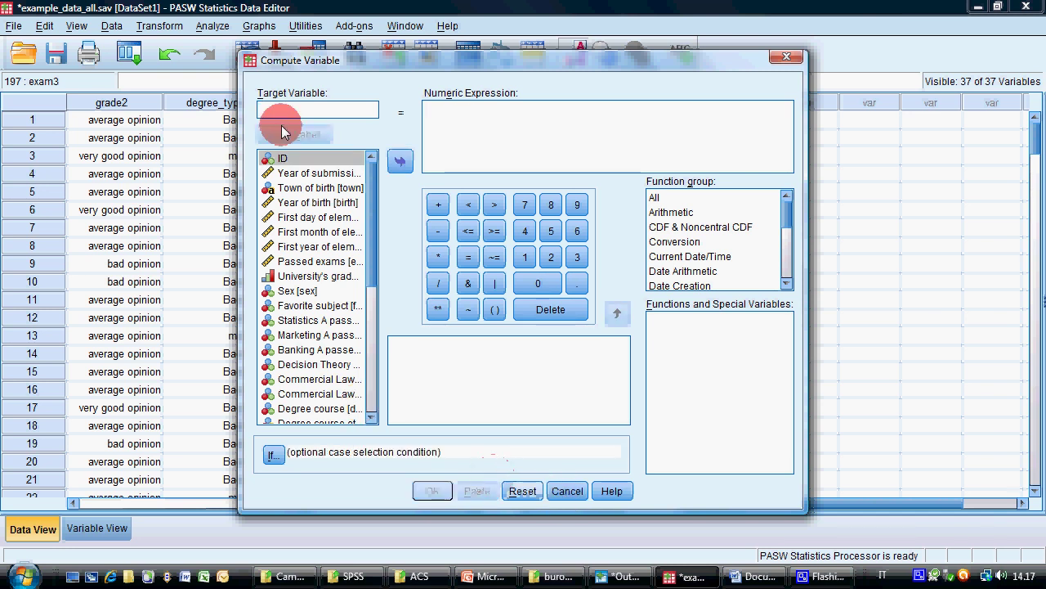
text(exam4bis)
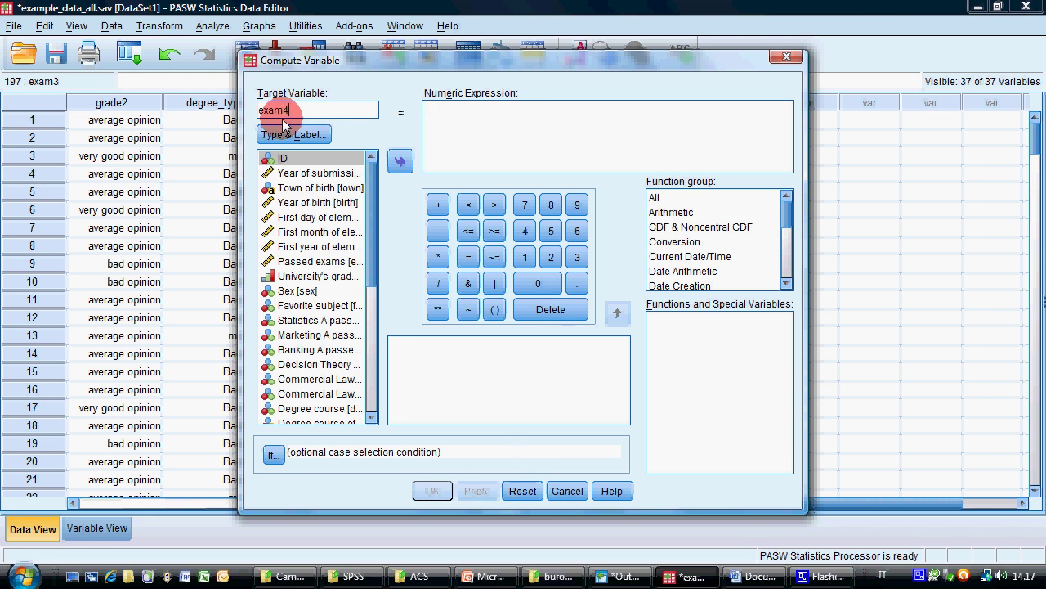
Step: Enter the numeric expression ( sex = 0 ) * LN(exams) + ( sex = 1 ) * ( LN(exams) + 3 )
click(493, 112)
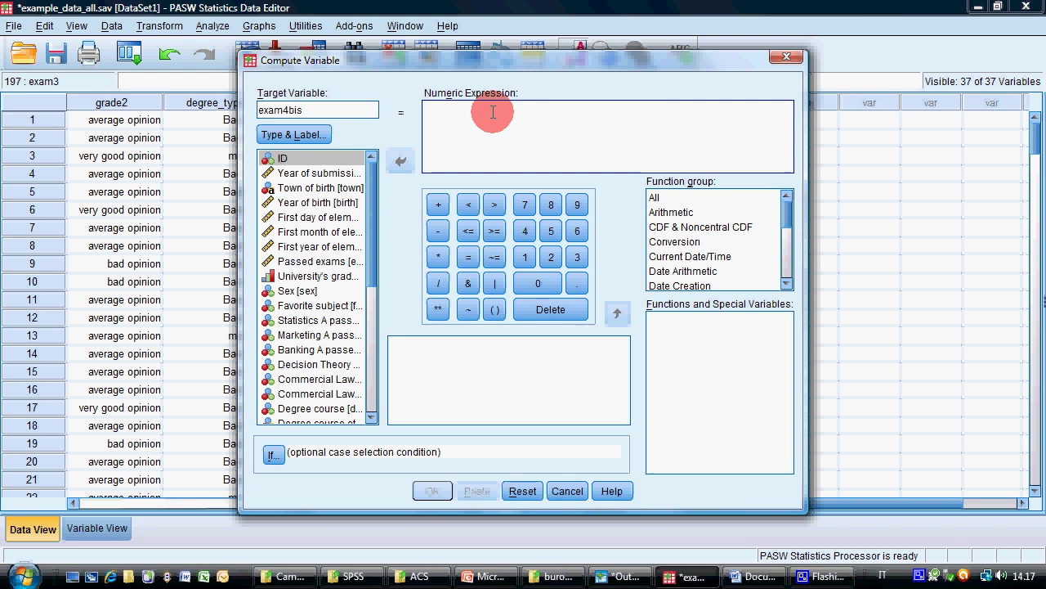
text(()
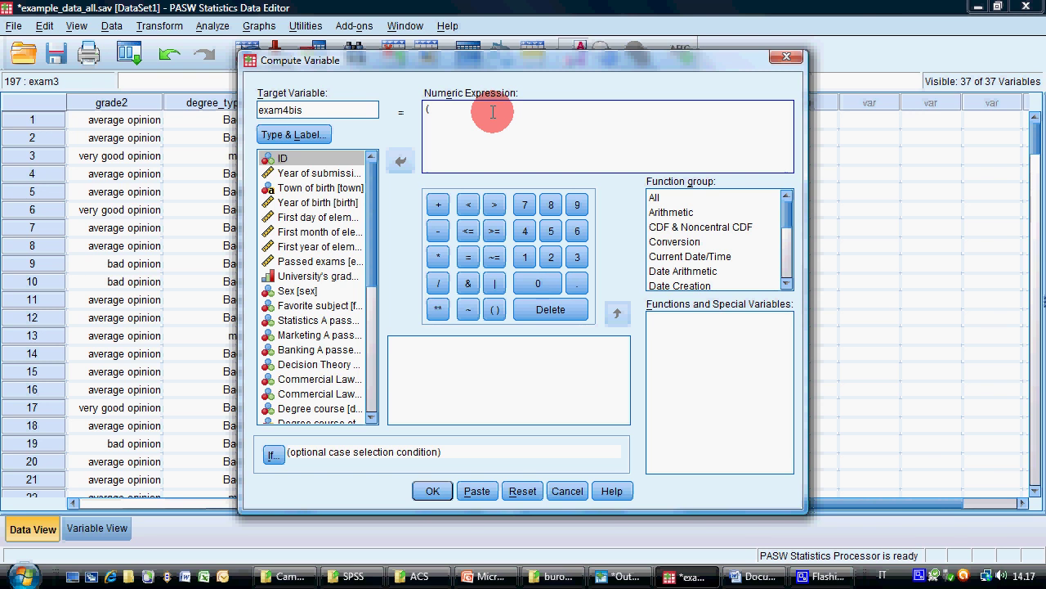
text(sex = 0 ) * LN()
click(344, 261)
click(401, 161)
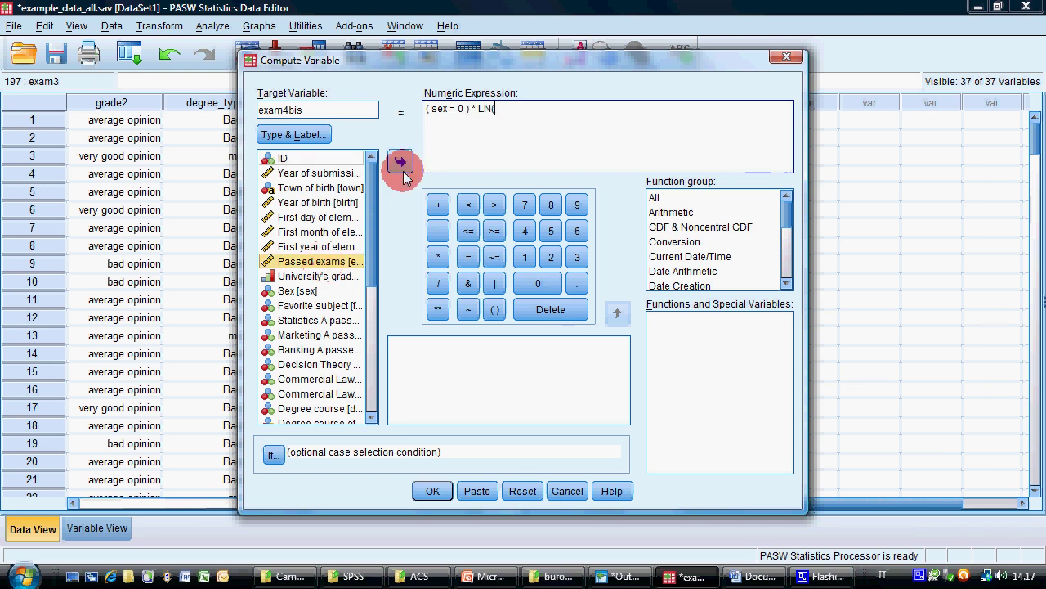
text() + )
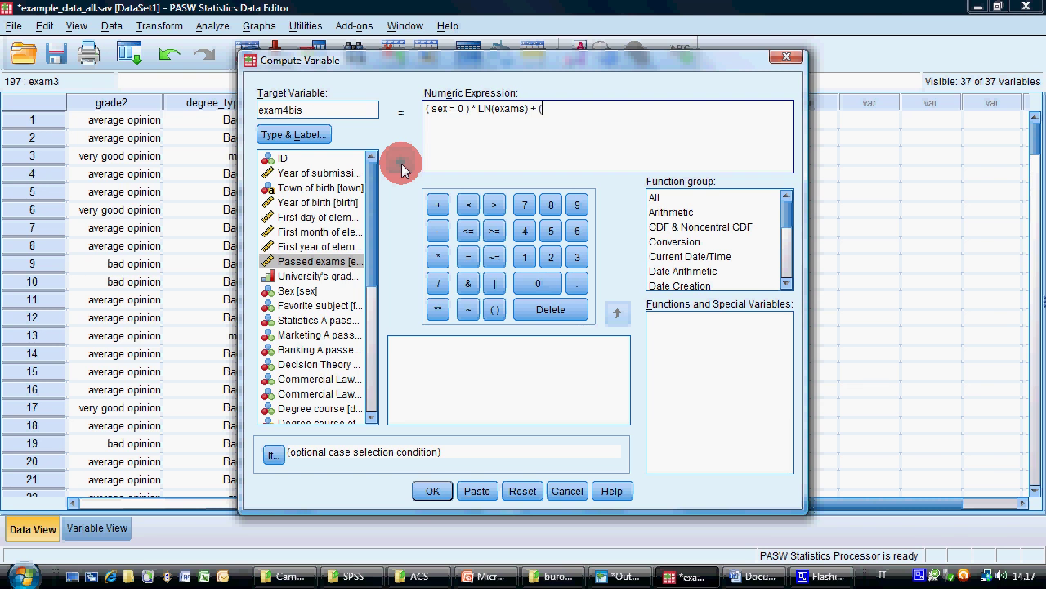
text(( sex =)
text( 1 ) *)
text(LN(exams) + 3 ))
drag(668, 108, 390, 101)
key(Delete)
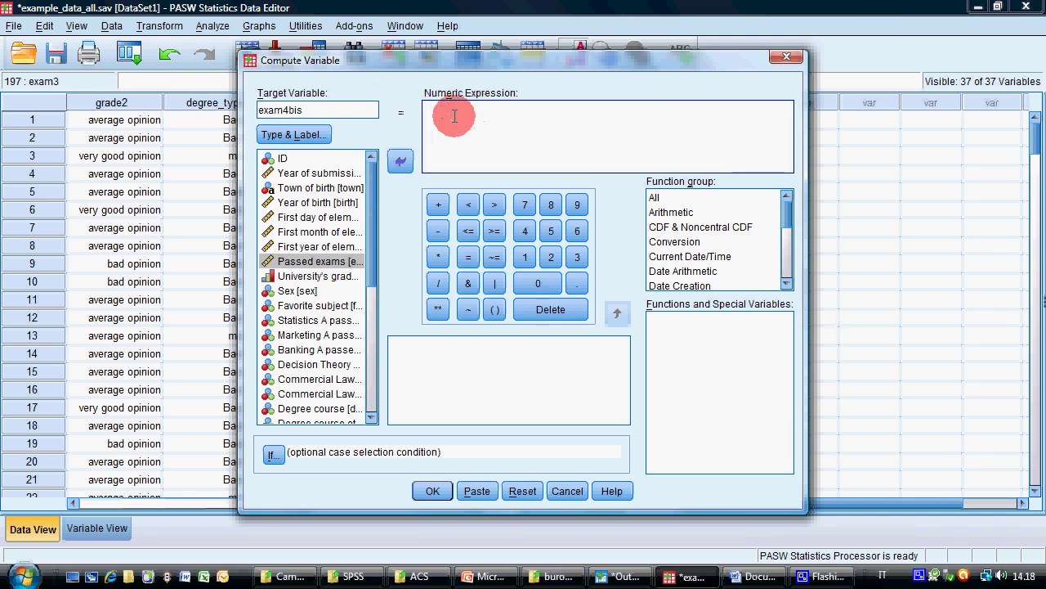
key(ctrl+z)
drag(455, 109, 424, 109)
click(507, 120)
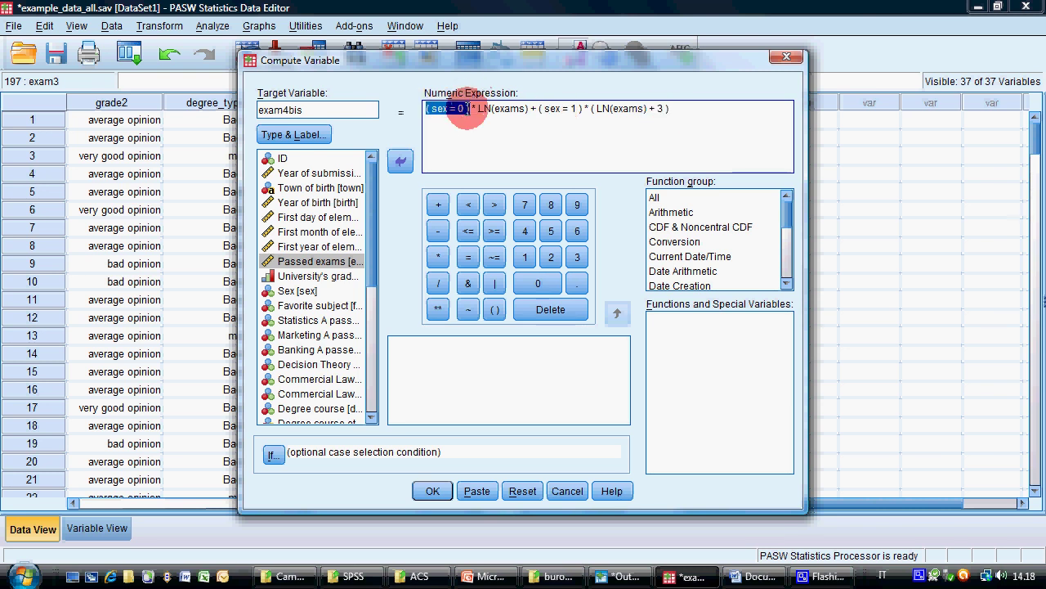
key(Delete)
key(ctrl+z)
Step: Copy the whole numeric expression and paste it below the exams4 definition in the Microsoft Word document
drag(695, 109, 386, 108)
key(ctrl+c)
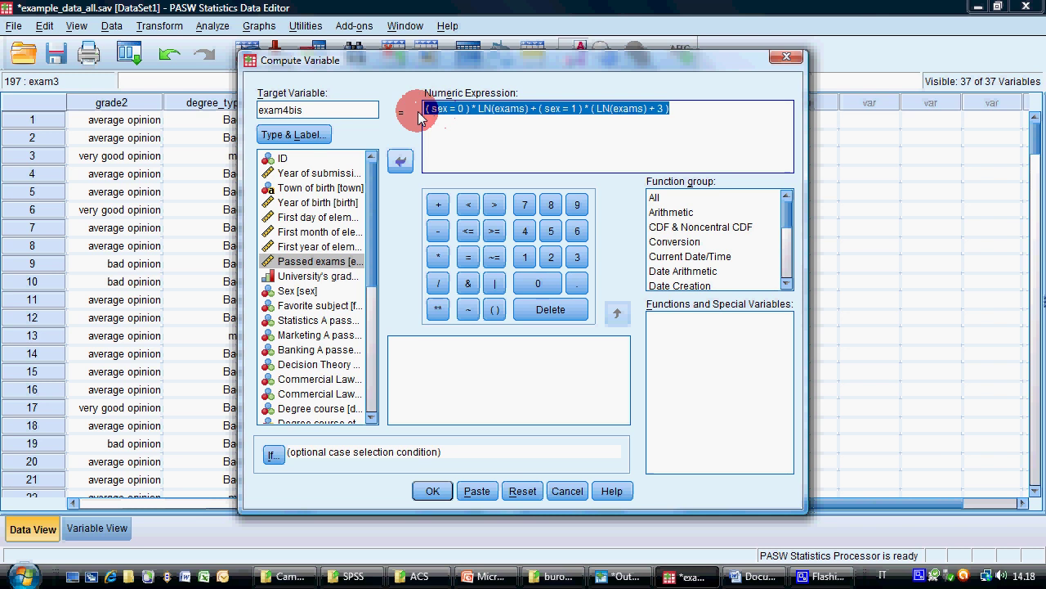
click(777, 577)
key(ctrl+v)
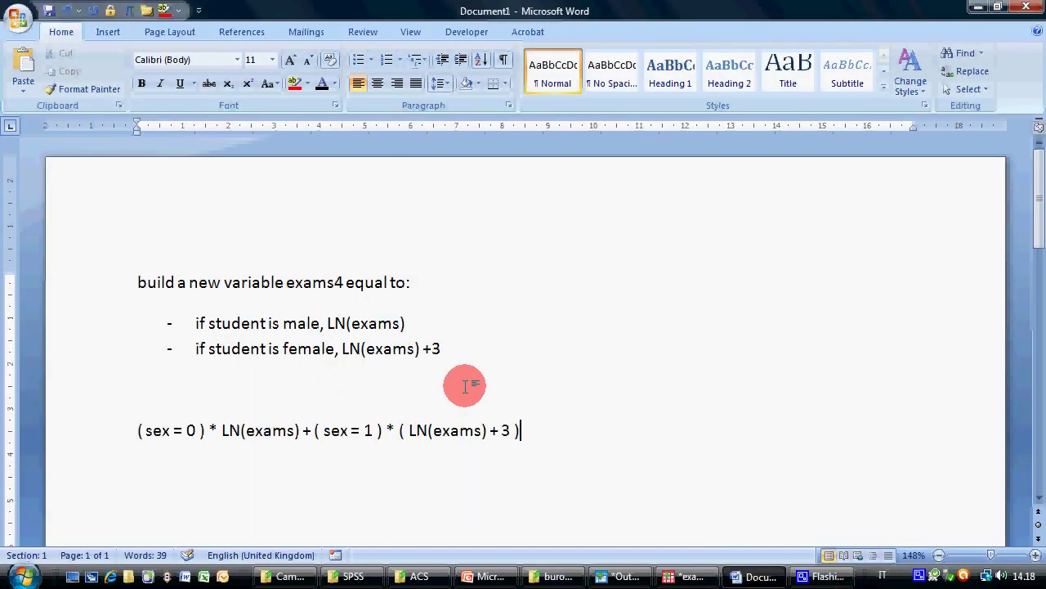
Step: Highlight the conditions ( sex = 0 ) and ( sex = 1 ) in the pasted expression, one after the other, and clear the selection
drag(208, 430, 128, 434)
scroll(237, 453, down, 1)
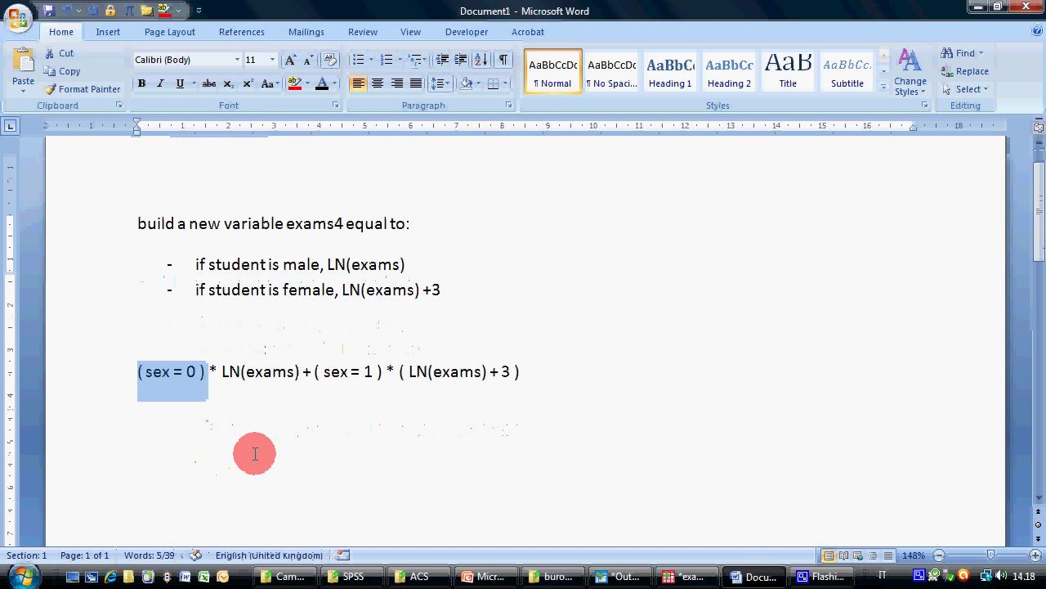
drag(314, 371, 392, 369)
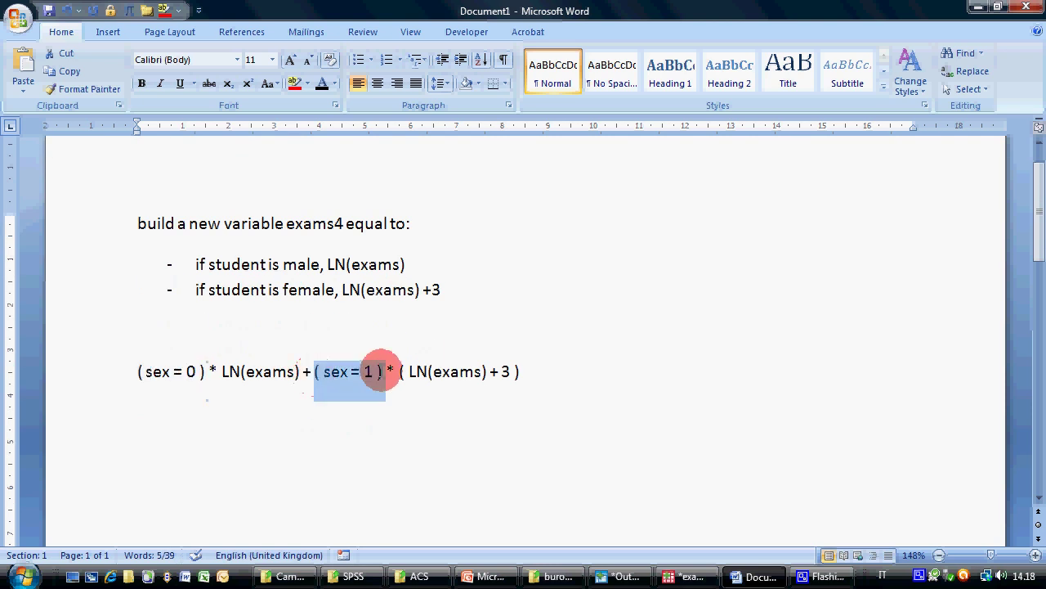
click(394, 381)
click(390, 399)
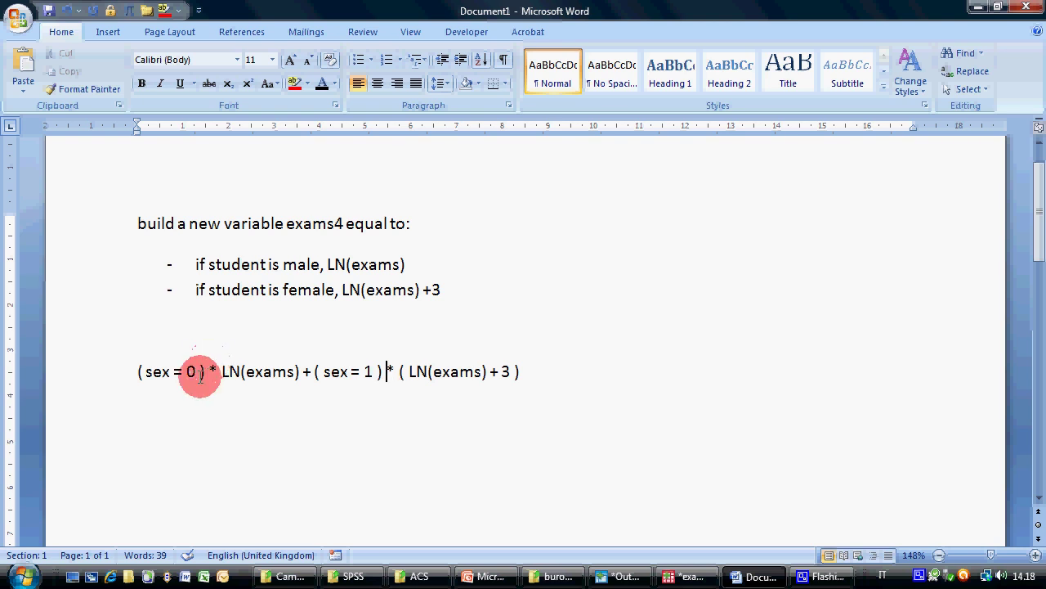
Step: Highlight ( sex = 0 ) in the expression, clear the selection and start a line reading 'when student is male' two paragraphs below
drag(208, 372, 137, 372)
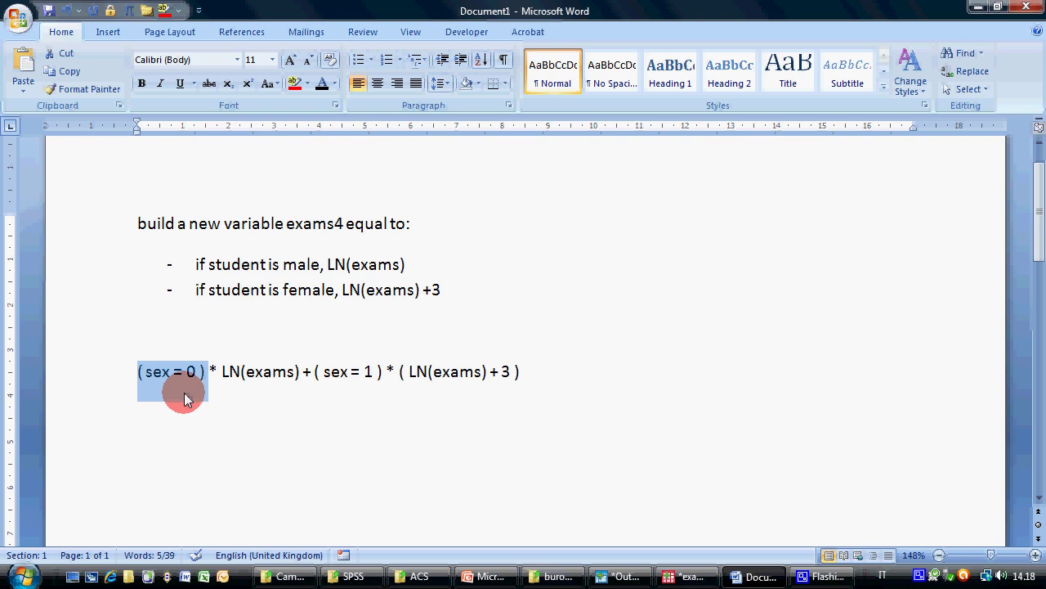
click(298, 429)
click(558, 369)
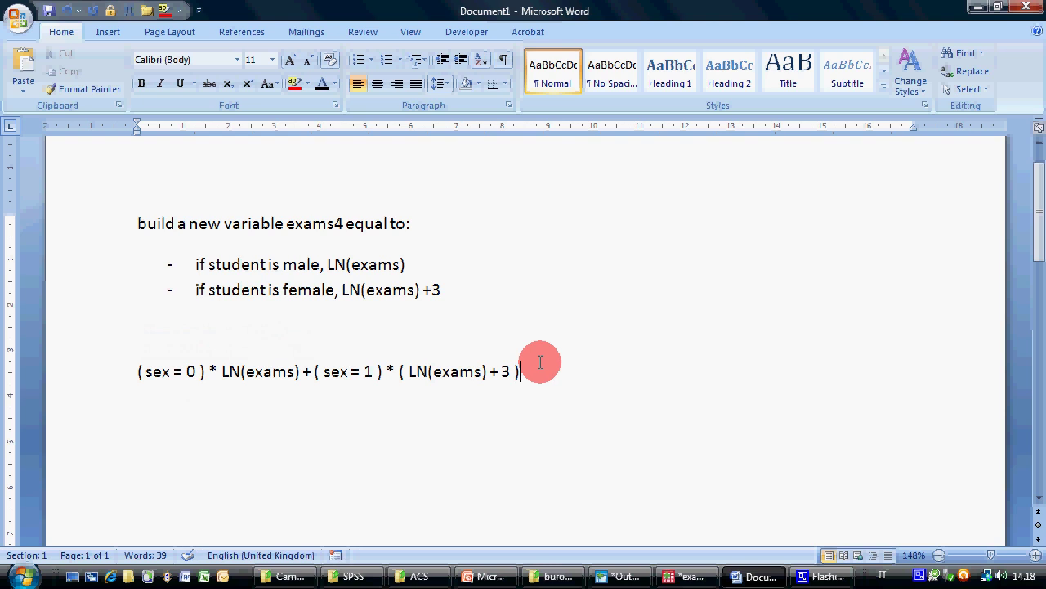
key(Return)
key(Return)
text(when student is male)
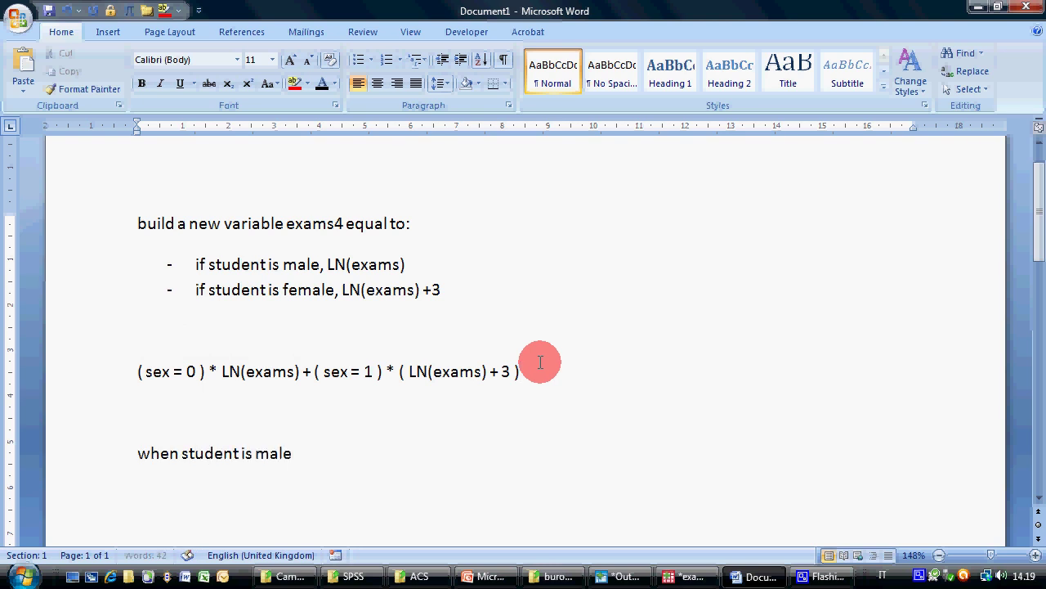
Step: Complete the male line with → 1 * LN(exams) + 0 * ( LN(exams) + 3) → LN(exams)
text( --> )
text(1 *)
text( ()
key(BackSpace)
text(LN(exams) +)
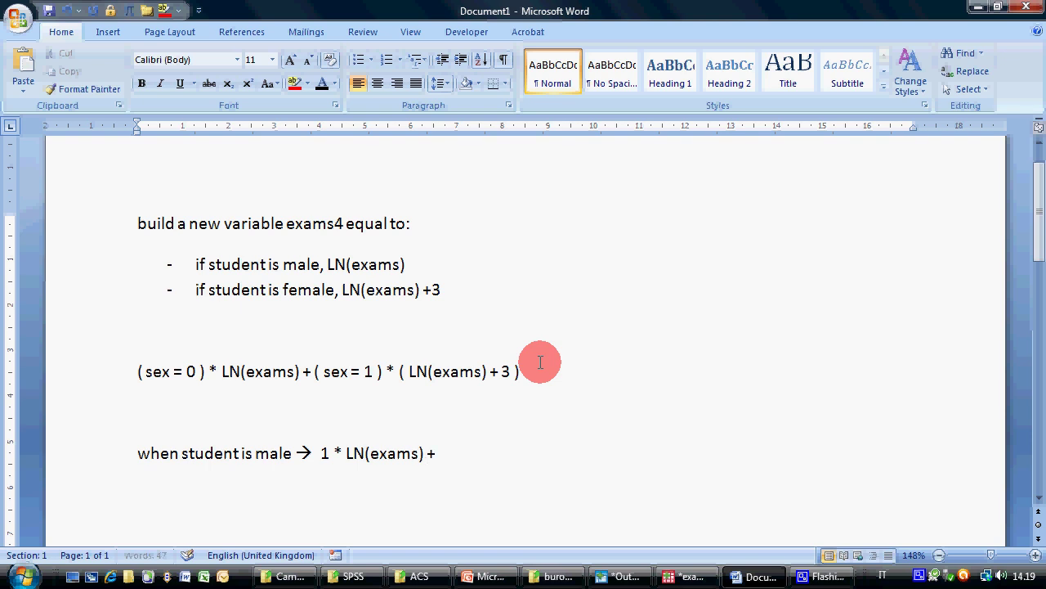
text( 0 * ( LN(exams)
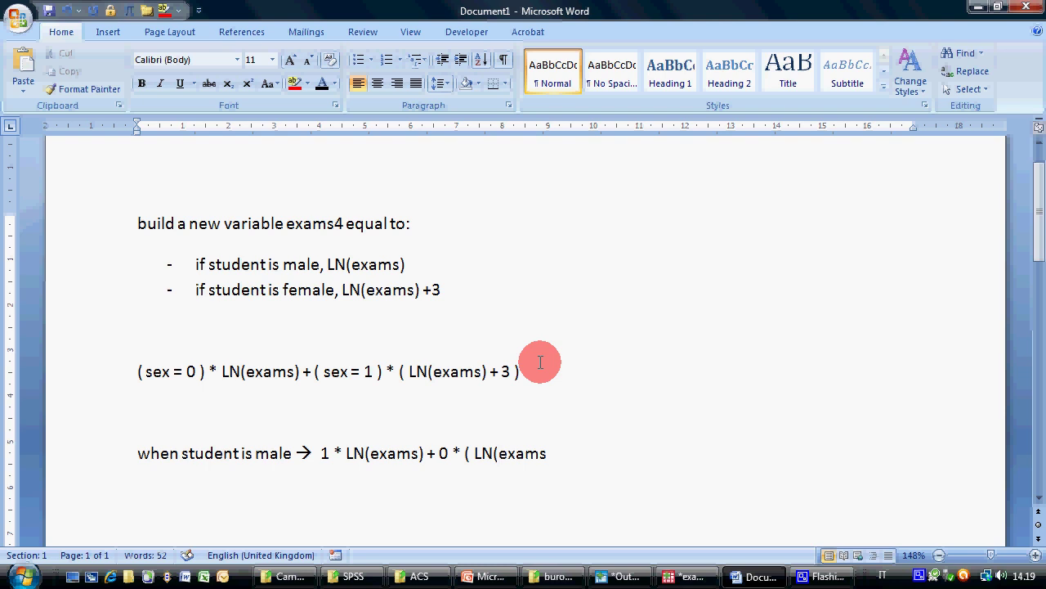
text() + 3)
text())
text( -)
text(> L)
text(N(e)
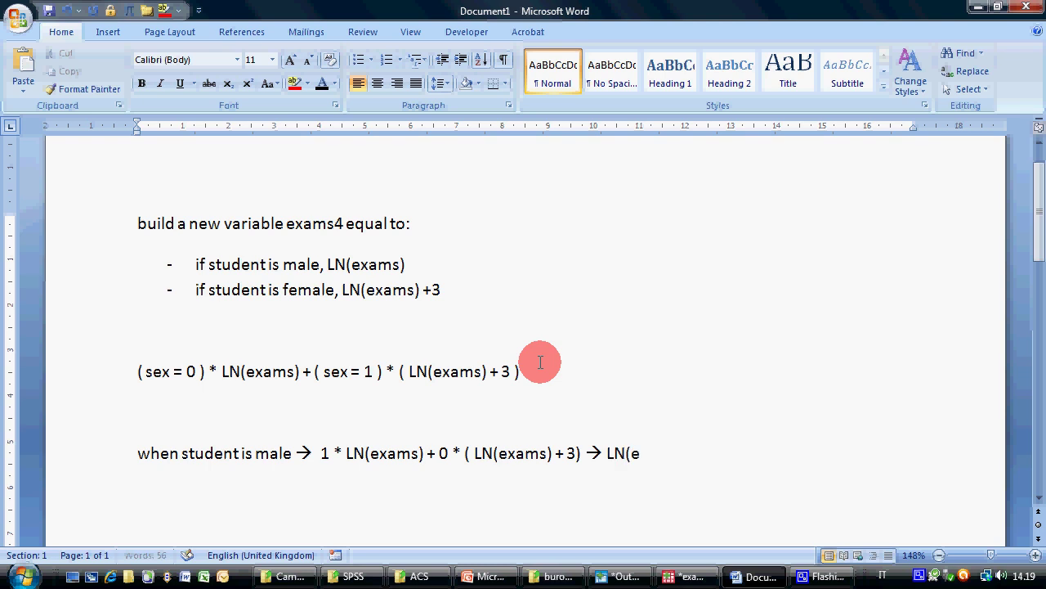
text(xams))
Step: Add a second line reading 'when student is female → 0 * LN(exams) + 1 *'
key(Return)
text(when student is f)
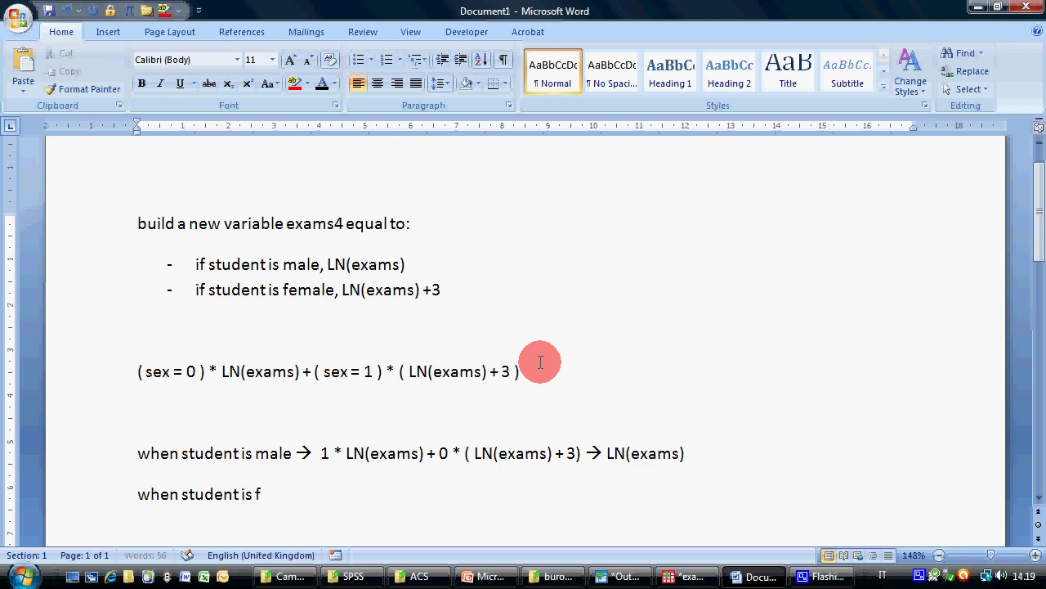
text(emale -)
text(-> )
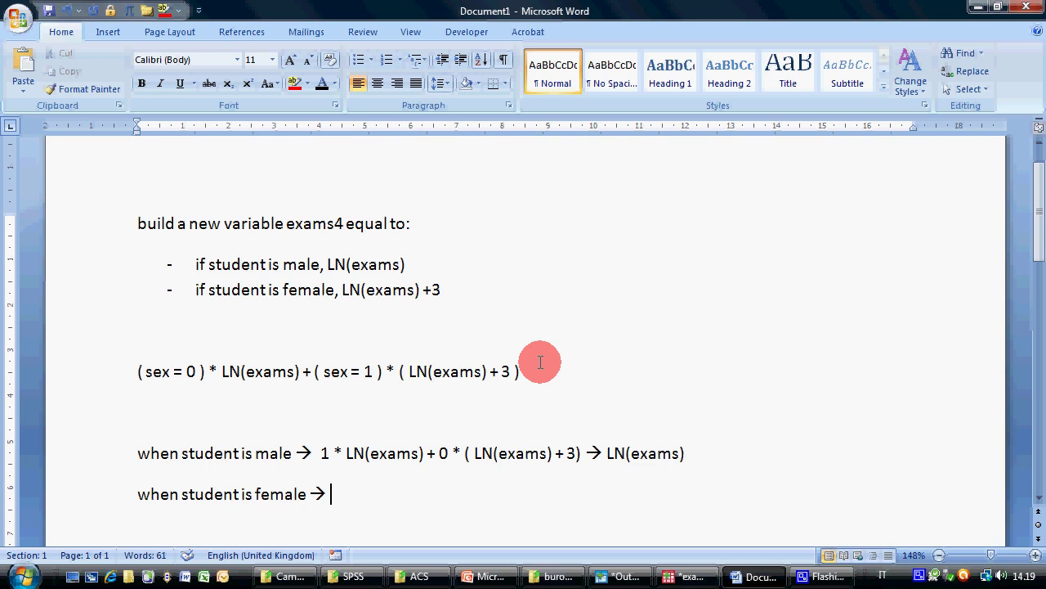
text(0 * LN(exams))
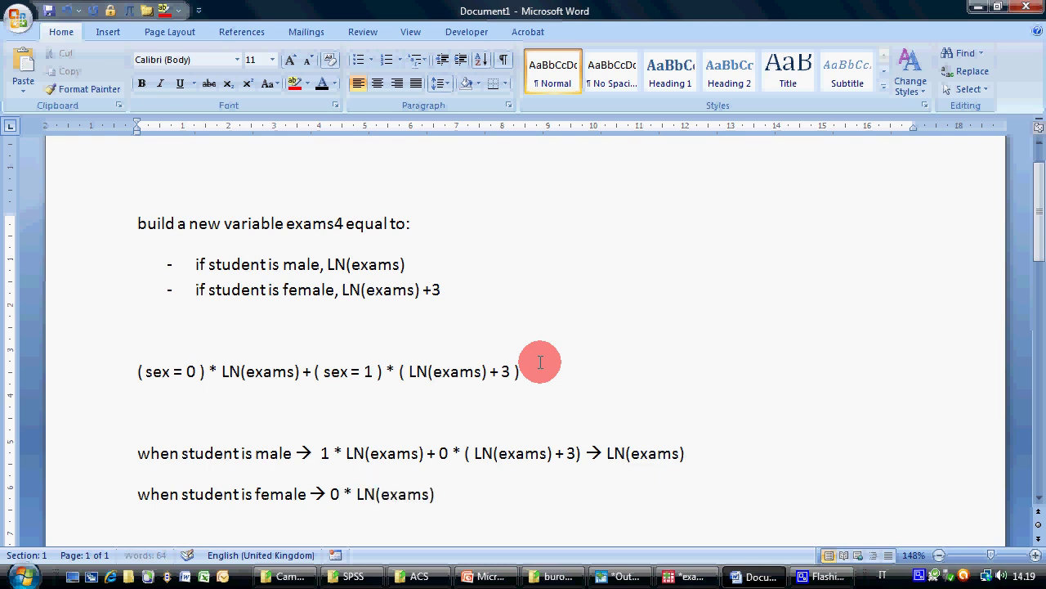
text( + 1 *)
Step: Copy '( LN(exams) + 3) →' from the male line to the end of the female line and append 'LN(exams) +3'
key(Up)
key(Up)
key(Down)
key(shift+Left)
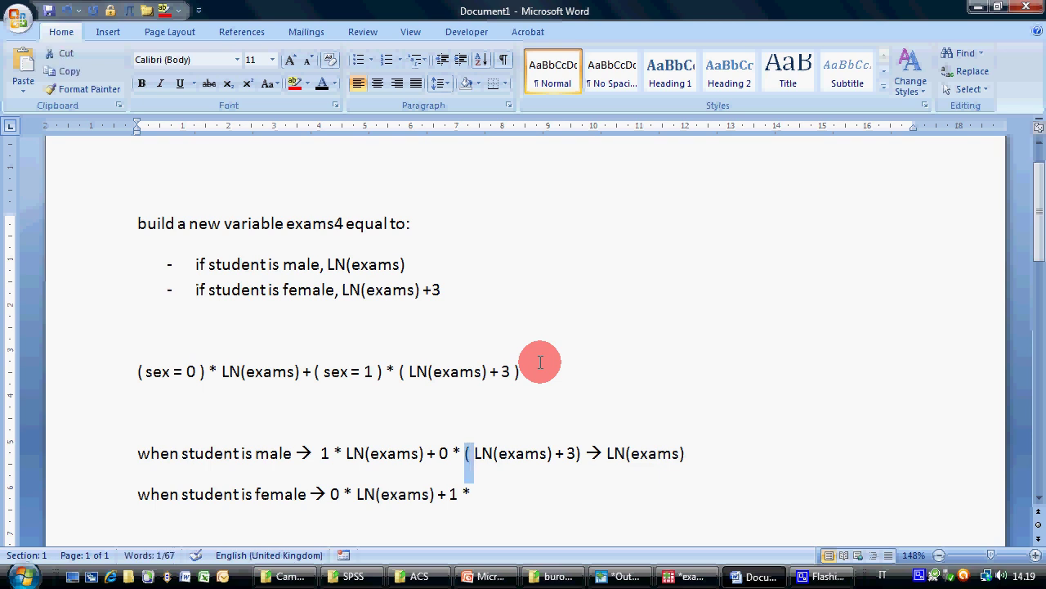
key(ctrl+shift+Right)
key(ctrl+shift+Right)
key(ctrl+shift+Right)
key(ctrl+shift+Right)
key(ctrl+c)
key(ctrl+End)
key(ctrl+v)
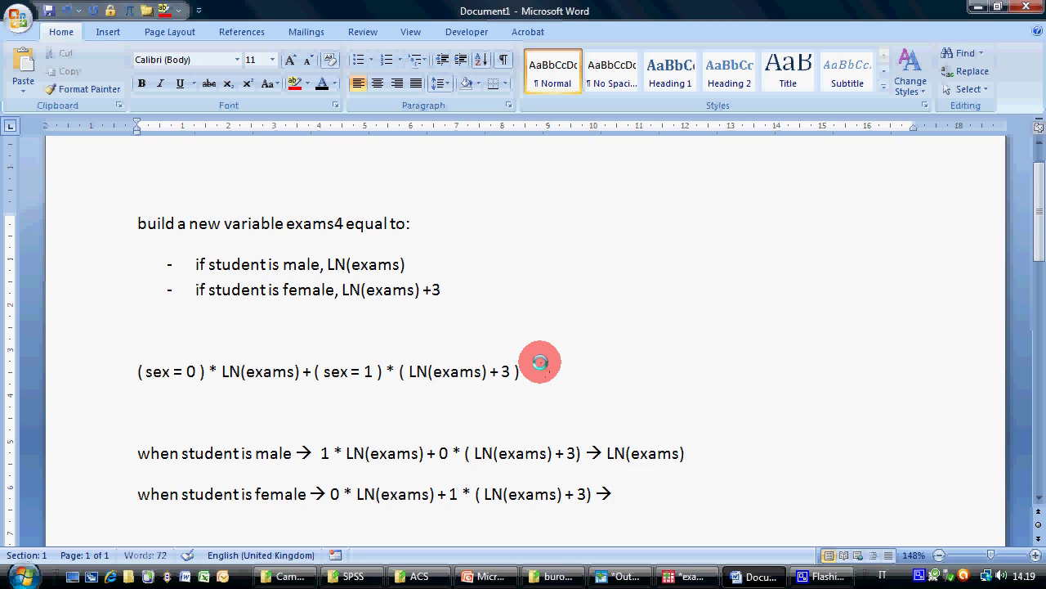
text(LN(exams) +3)
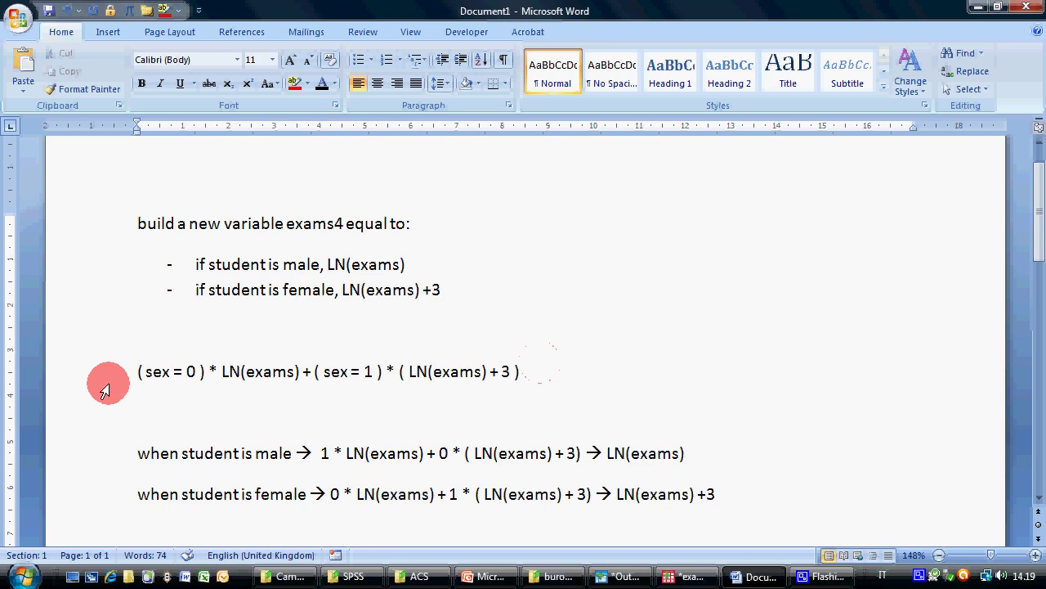
Step: Highlight ( sex = 0 ), the term ( sex = 1 ) * ( LN(exams) + 3 ) and the whole expression, one after the other
drag(137, 371, 211, 374)
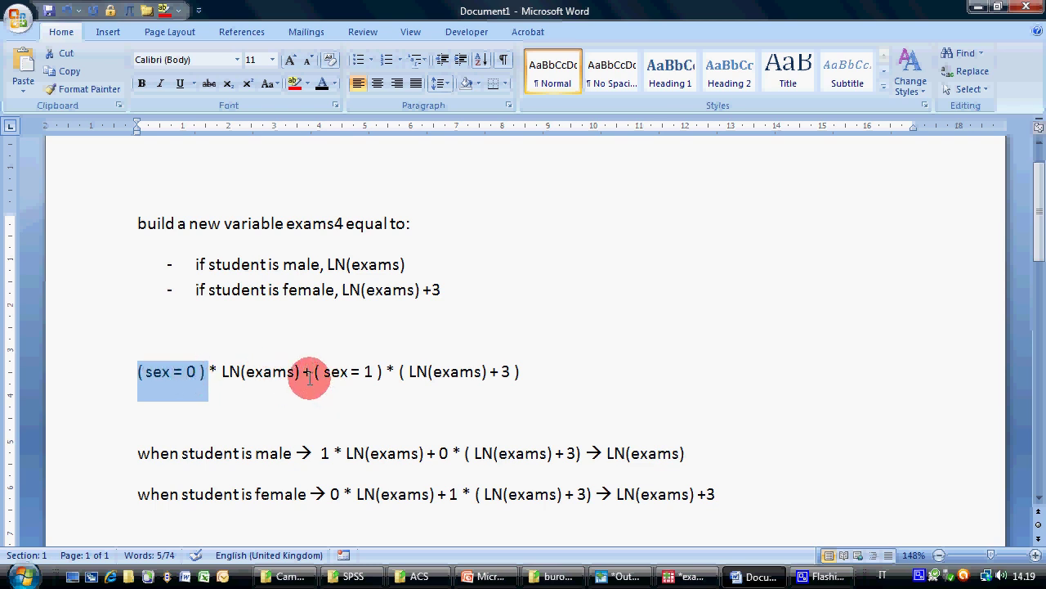
drag(314, 375, 532, 374)
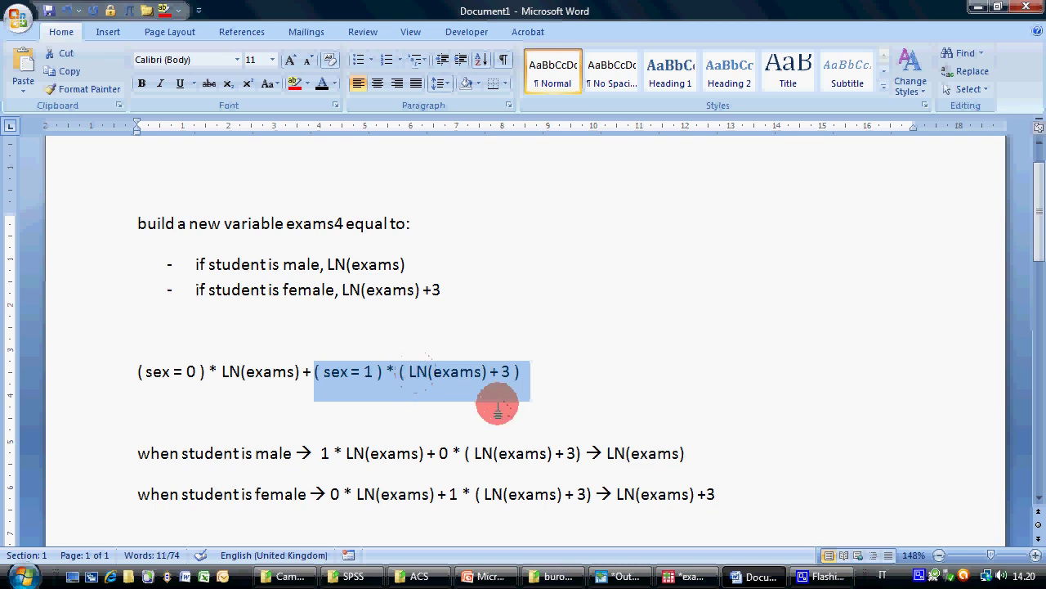
scroll(441, 374, down, 1)
drag(137, 314, 542, 313)
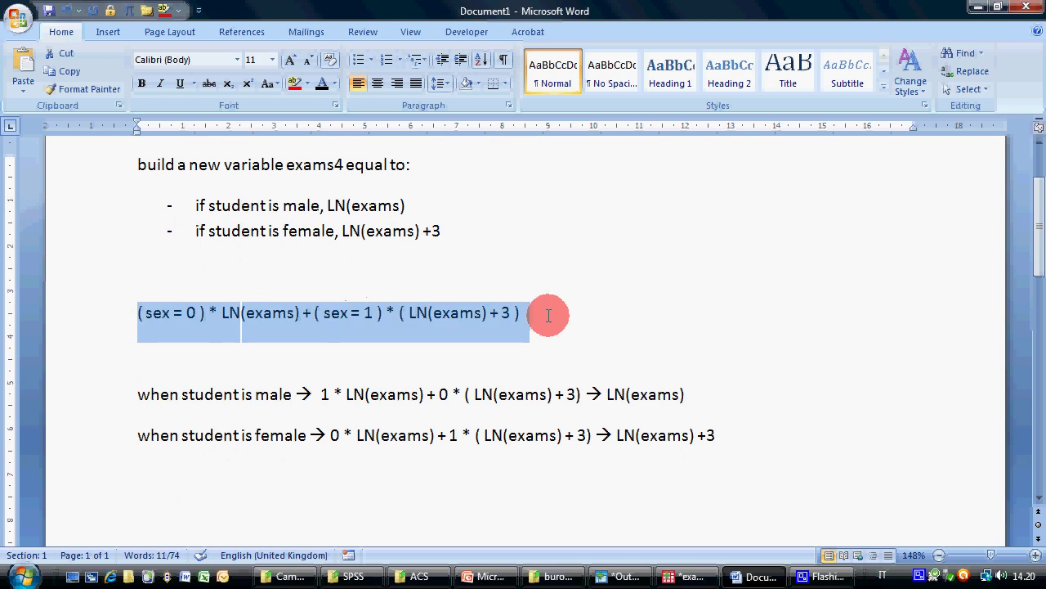
Step: Switch back to PASW Statistics and run the Compute Variable command for exam4bis
click(689, 575)
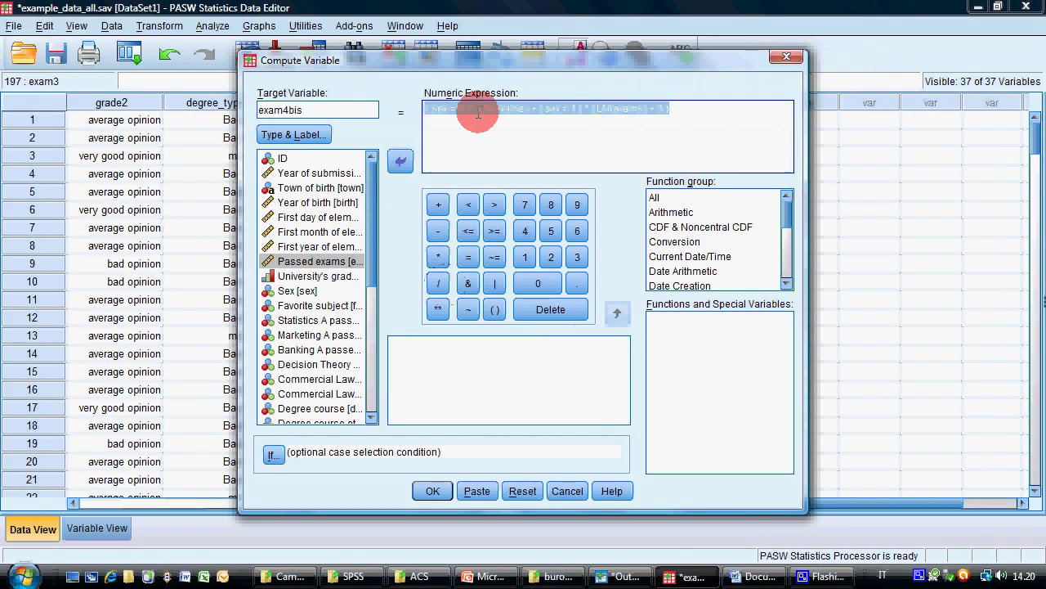
click(678, 115)
click(432, 490)
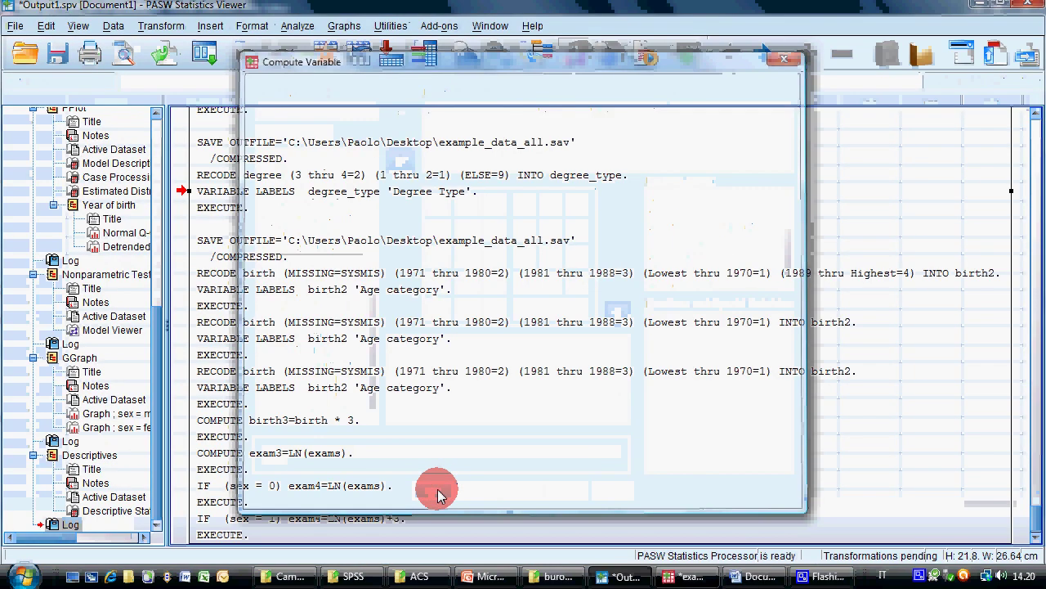
Step: Return to the Data Editor and compare the exam4 and exam4bis columns across the cases
click(689, 576)
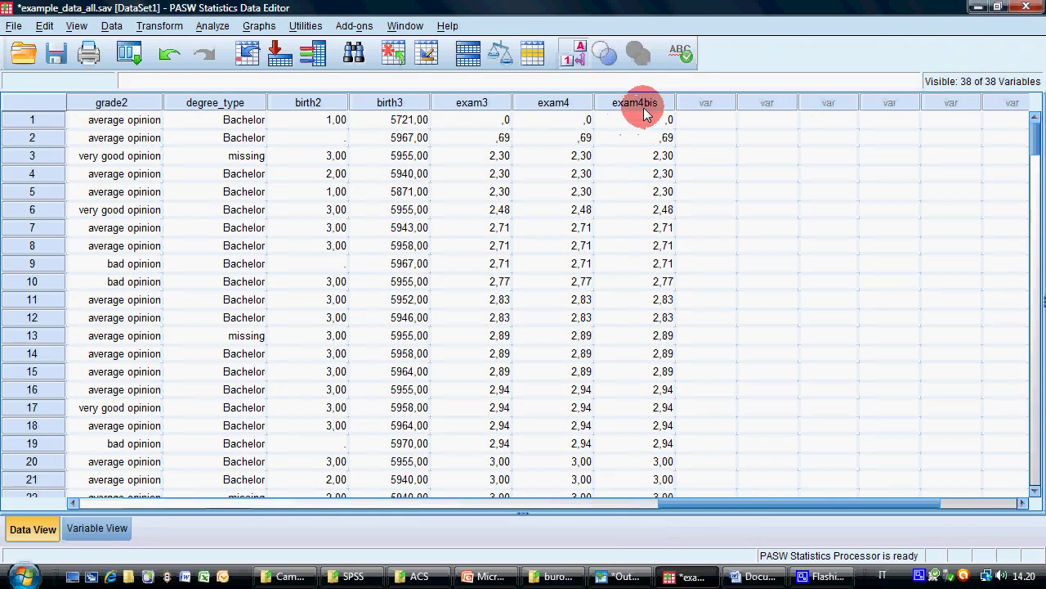
scroll(631, 197, down, 5)
scroll(631, 203, down, 20)
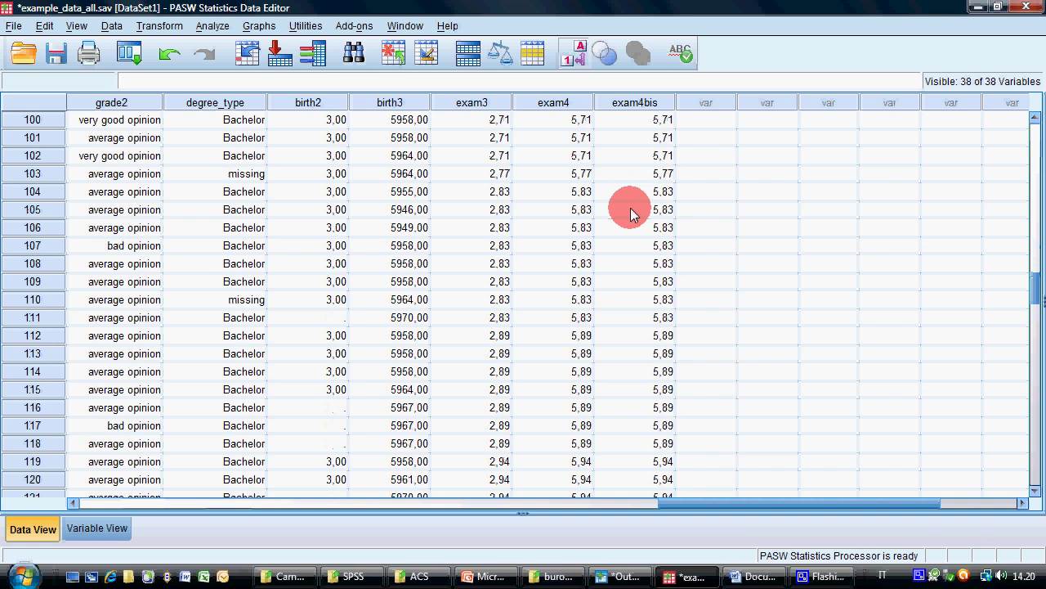
scroll(630, 210, down, 13)
scroll(631, 207, up, 14)
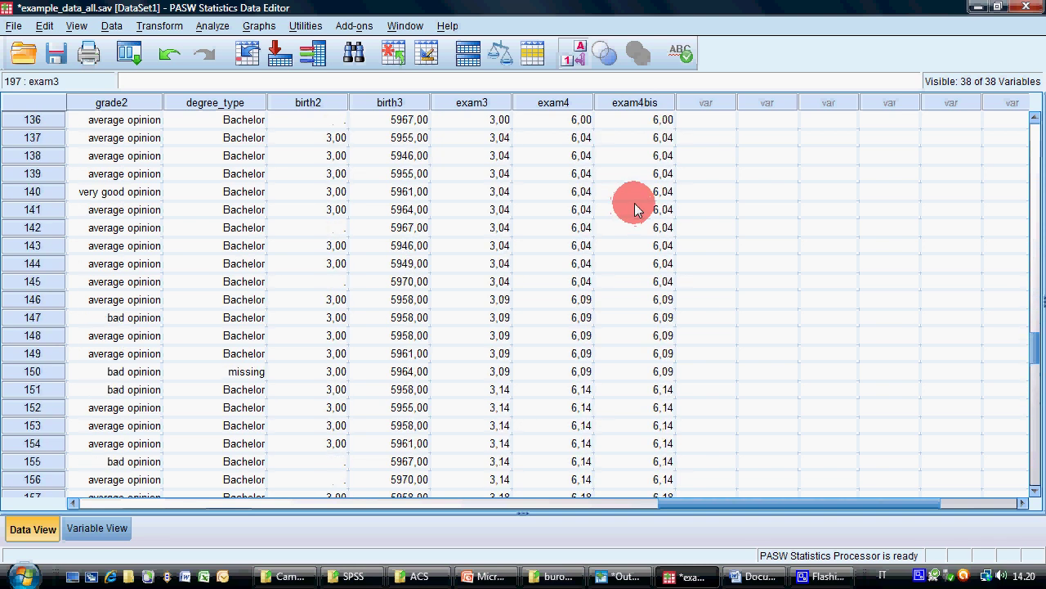
scroll(636, 208, up, 20)
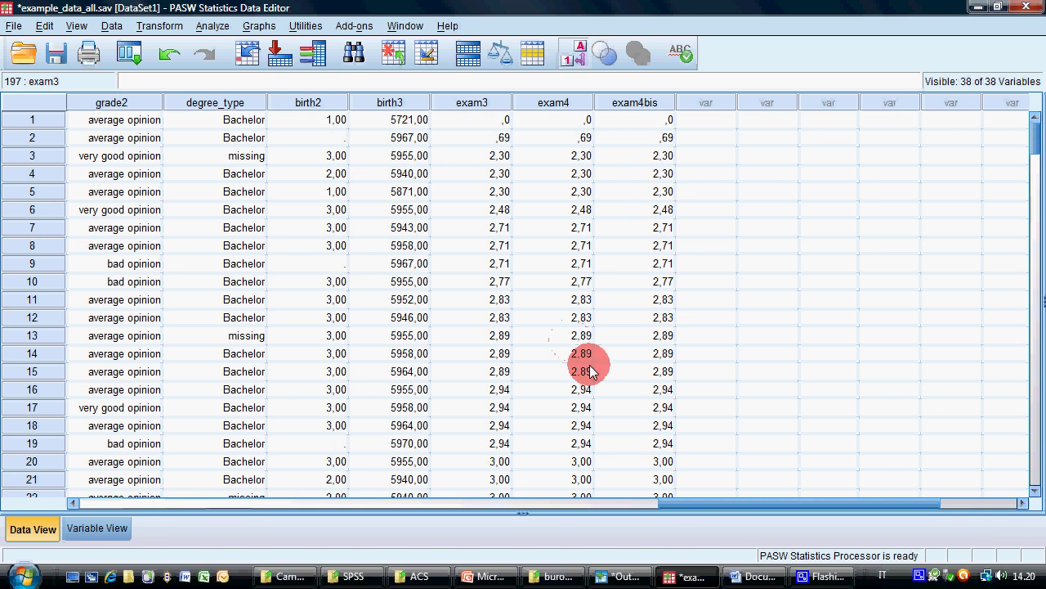
Step: Reopen the Compute Variable dialog and switch to the Microsoft Word document
click(159, 25)
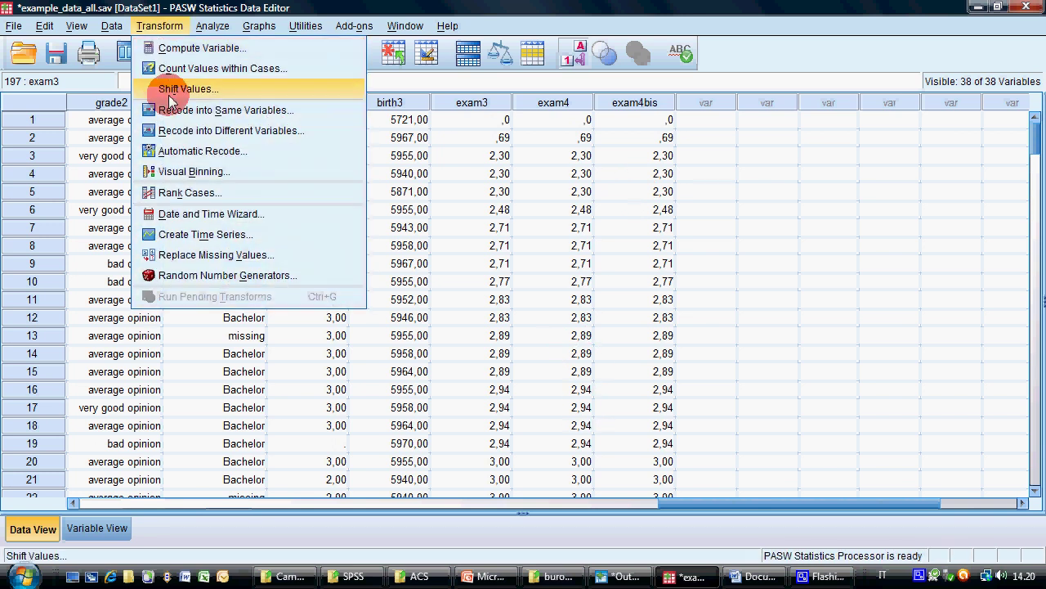
click(160, 44)
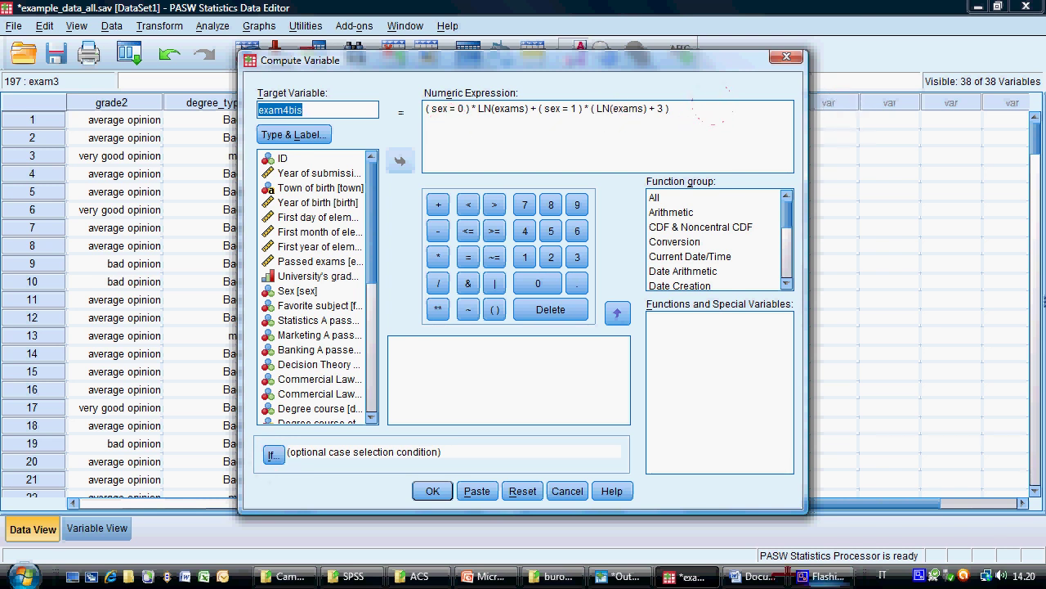
click(760, 576)
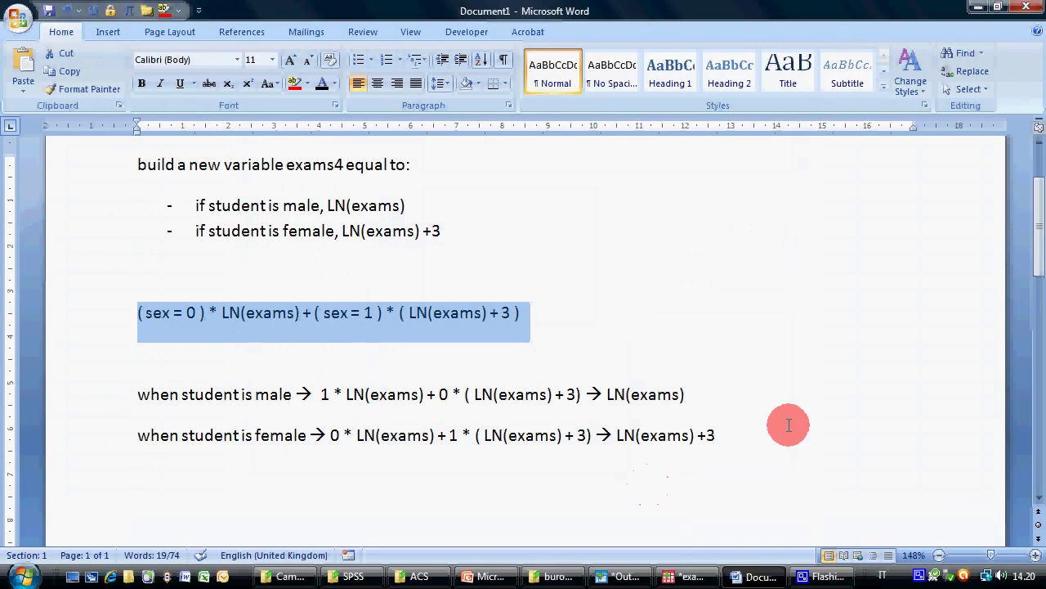
Step: Delete everything below the first line of the document and change the variable name in that line to exams5
drag(790, 423, 25, 123)
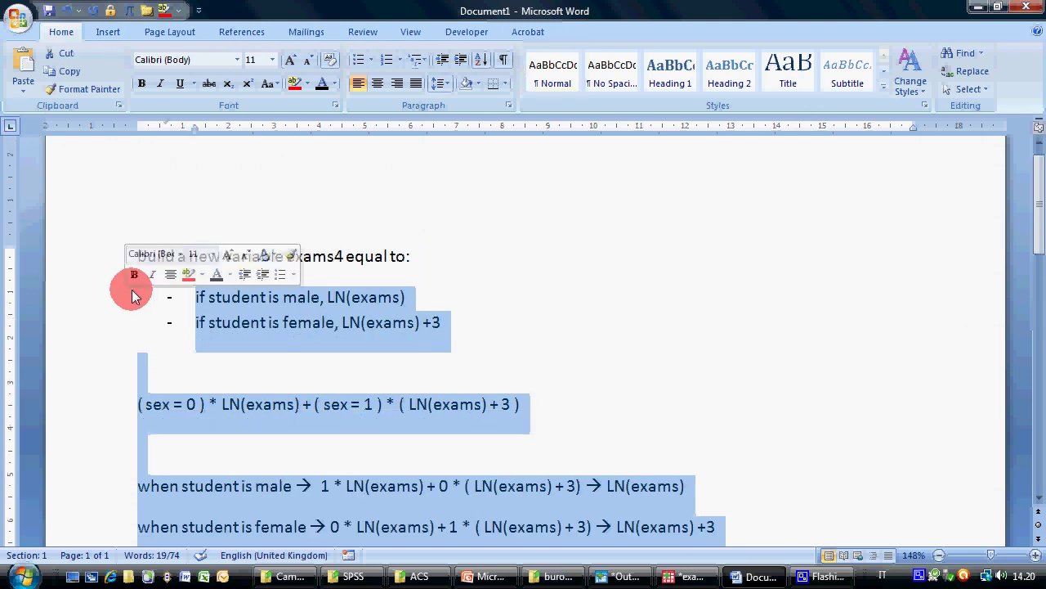
key(ctrl+z)
click(342, 255)
key(BackSpace)
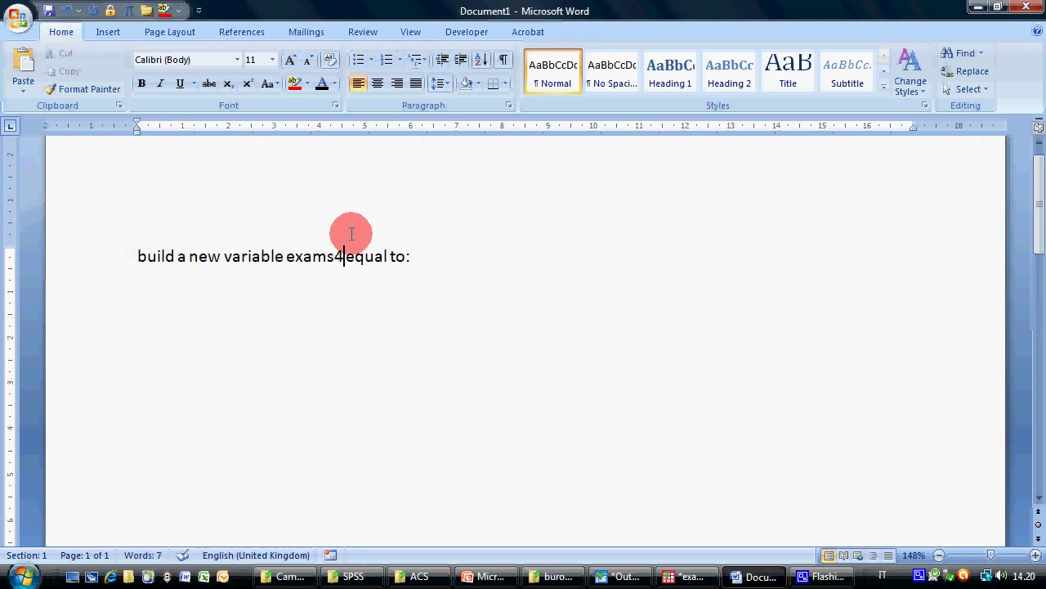
text(5)
key(Left)
key(Left)
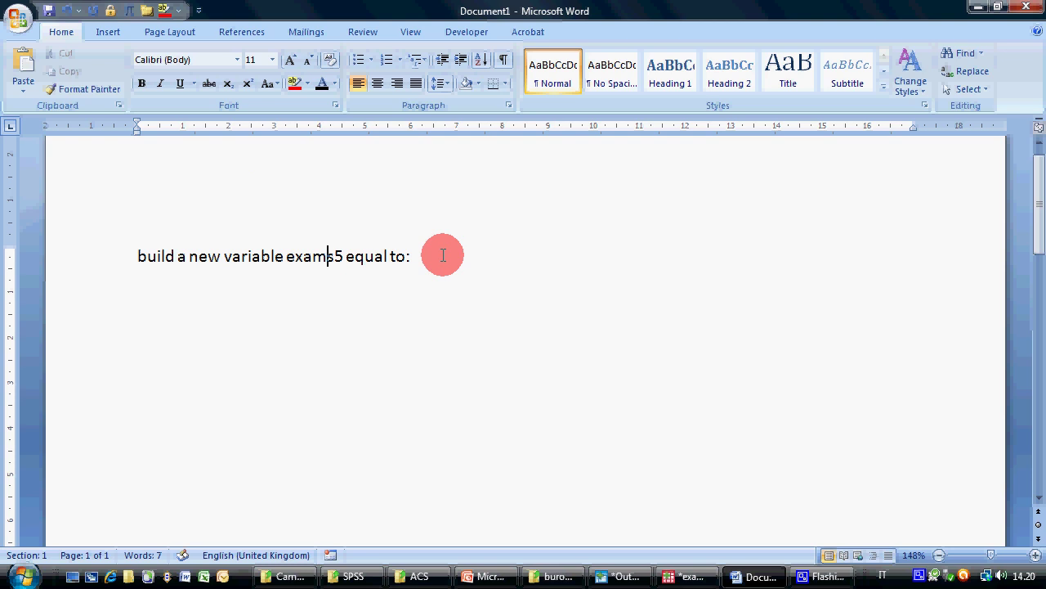
Step: Start a dashed list below the exams5 line with the item 'exam if student likes statistics'
click(444, 255)
key(Return)
text(-)
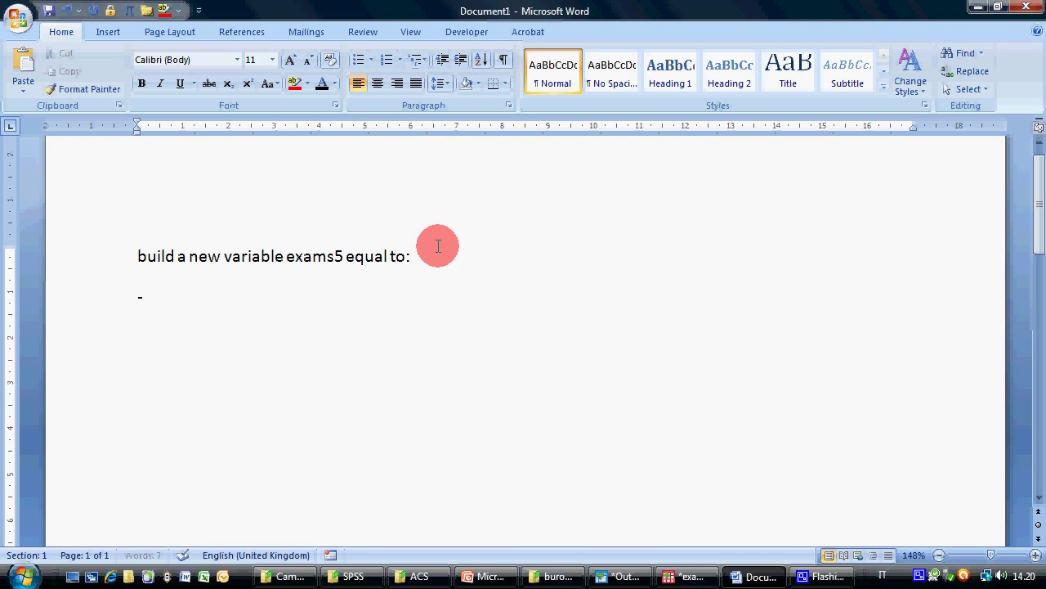
text( exam if)
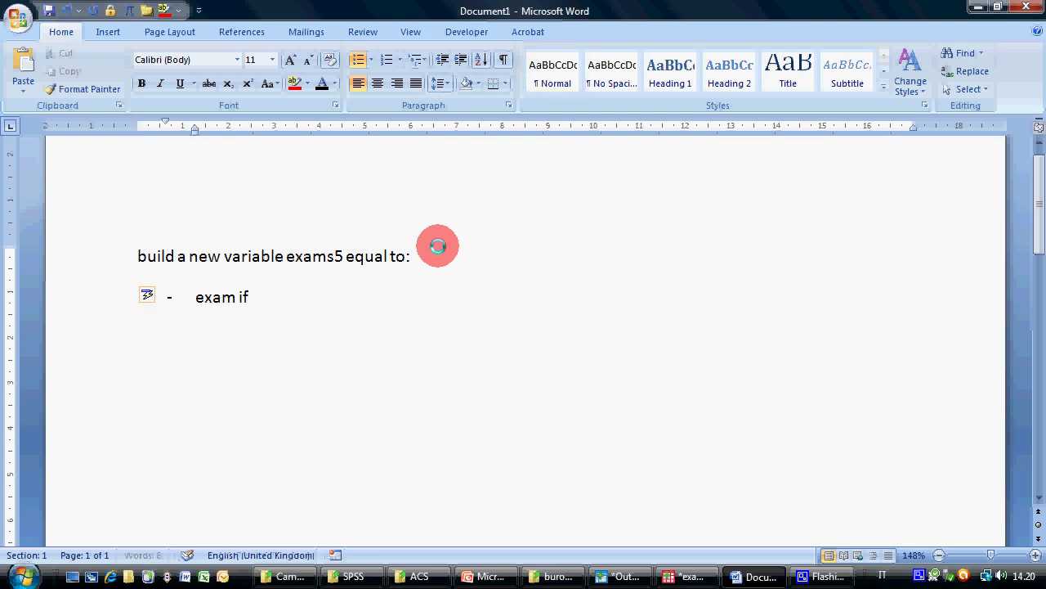
text( student likes statistics)
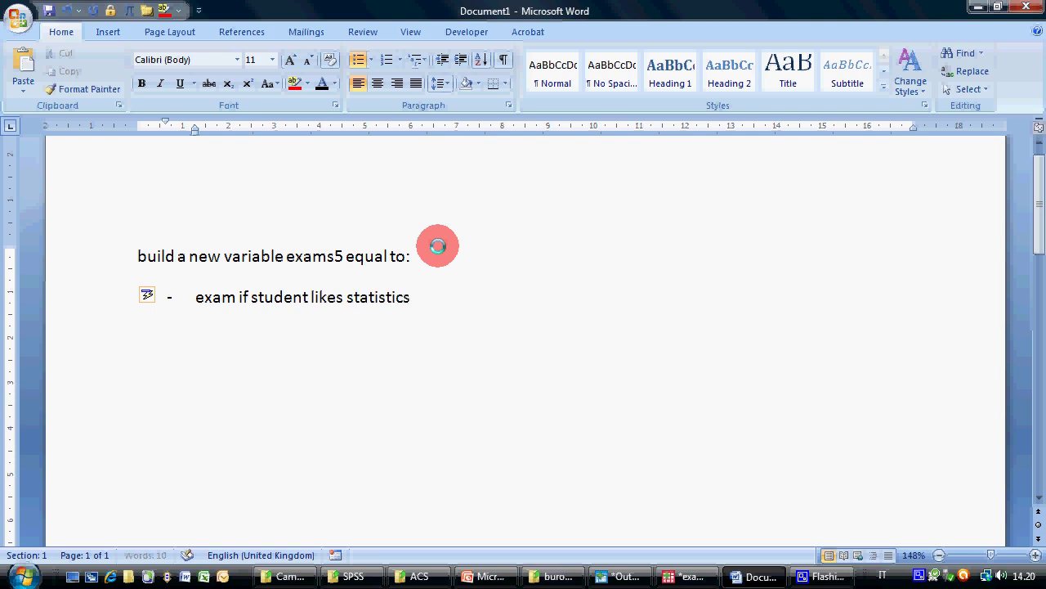
Step: Add a second list item reading '3* exam if student likes computer science'
key(Return)
text(3* exam if st)
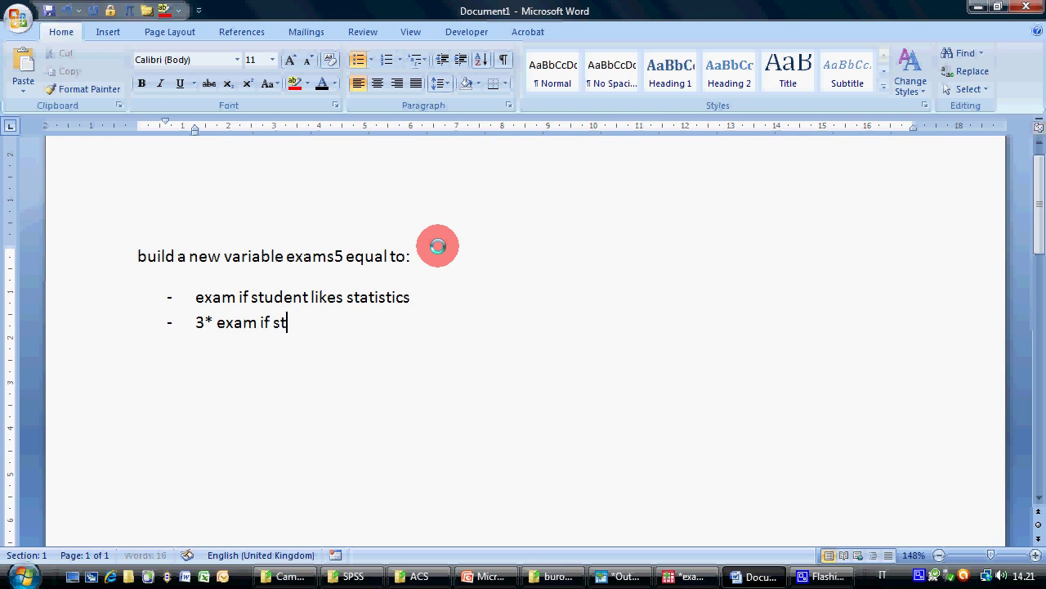
text(udent likes computer sc)
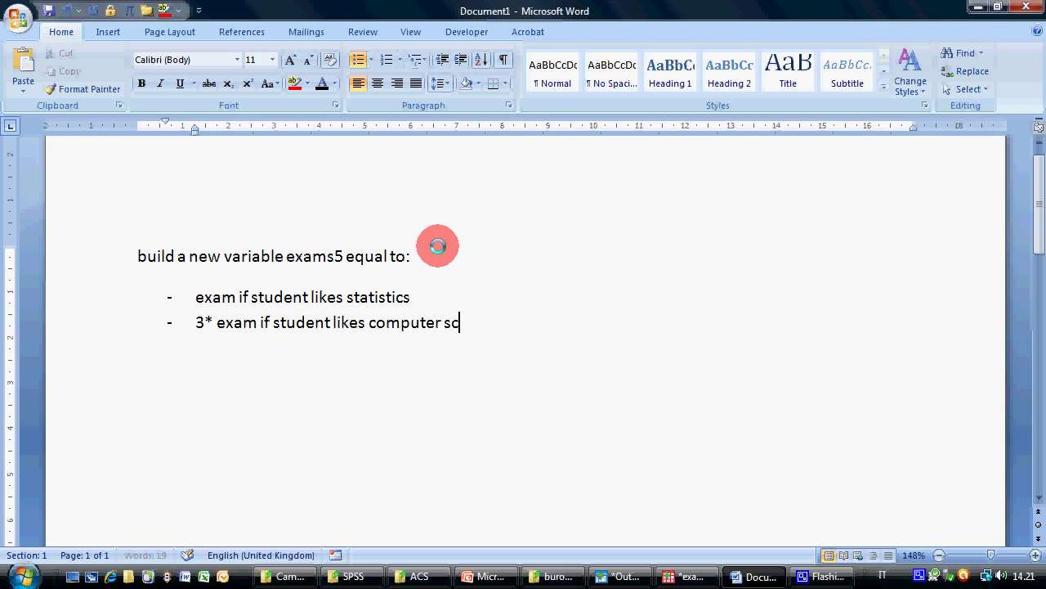
text(ience)
Step: Add a third list item reading 'exam/sqrt(birth) if student likes law'
key(Return)
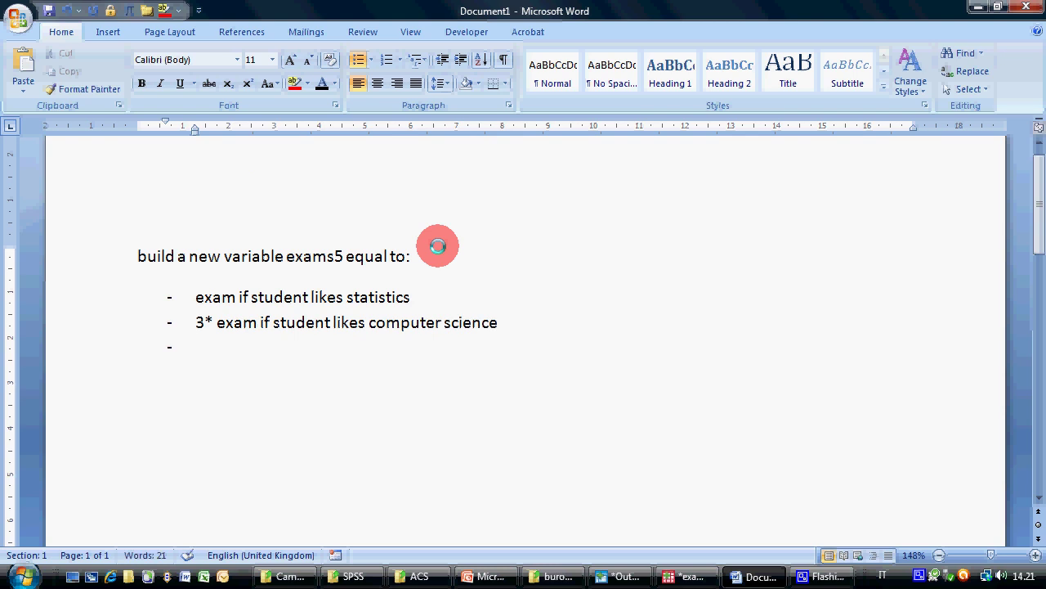
text(exam/sqrt()
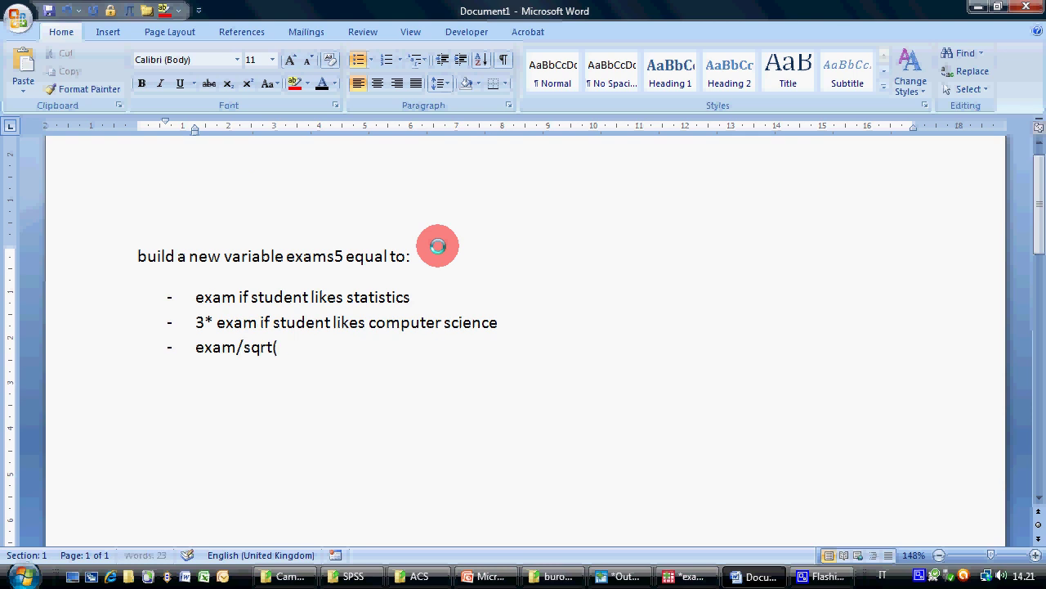
text(yea)
key(BackSpace)
key(BackSpace)
key(BackSpace)
text(birth) if student like)
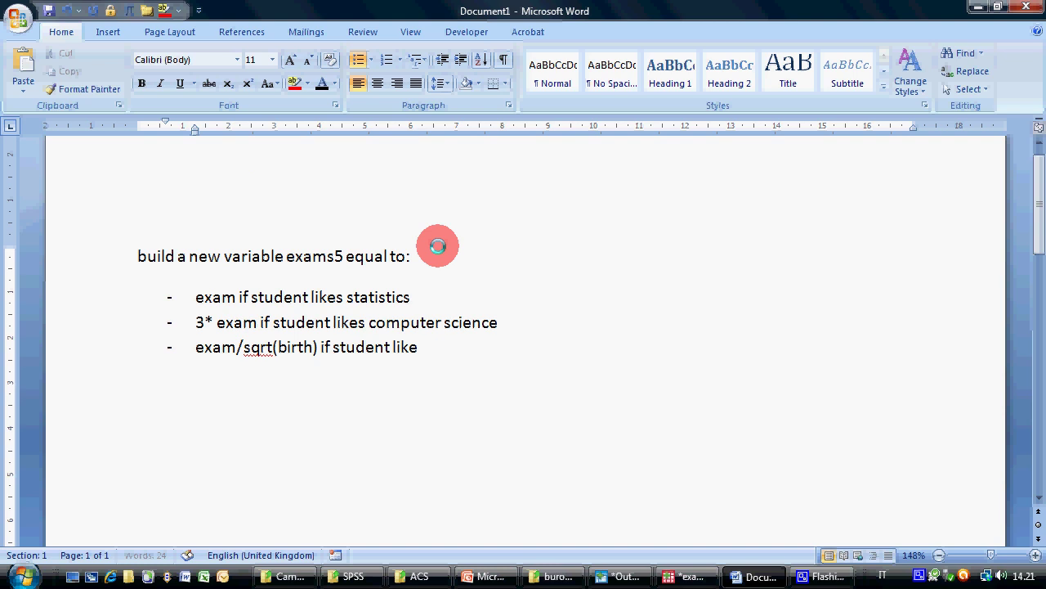
text(s law)
Step: Add a fourth list item reading '2*exam in all other cases'
key(Return)
text(2*exam in)
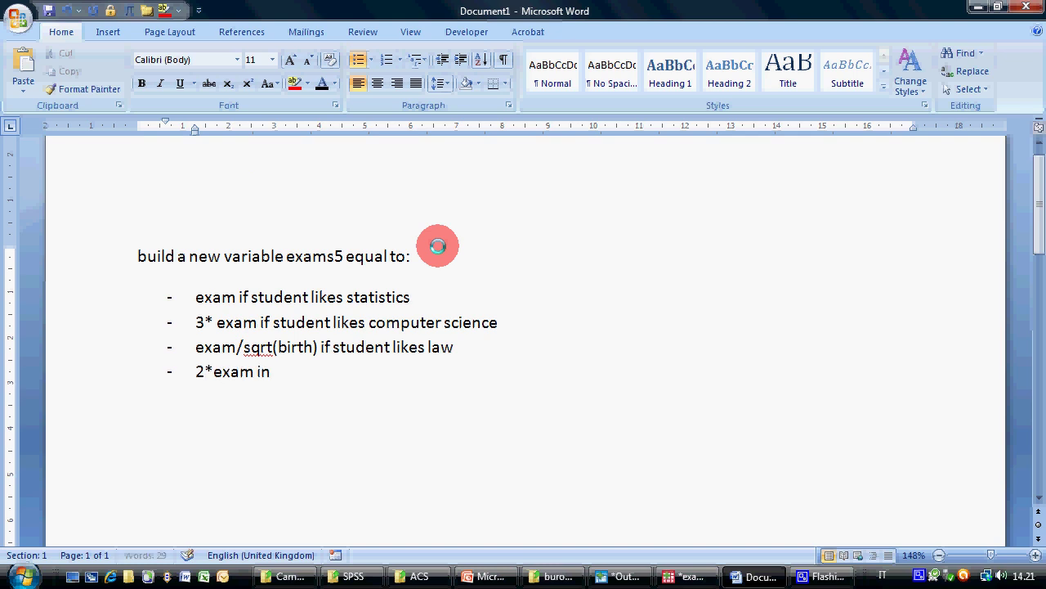
text( all other cases)
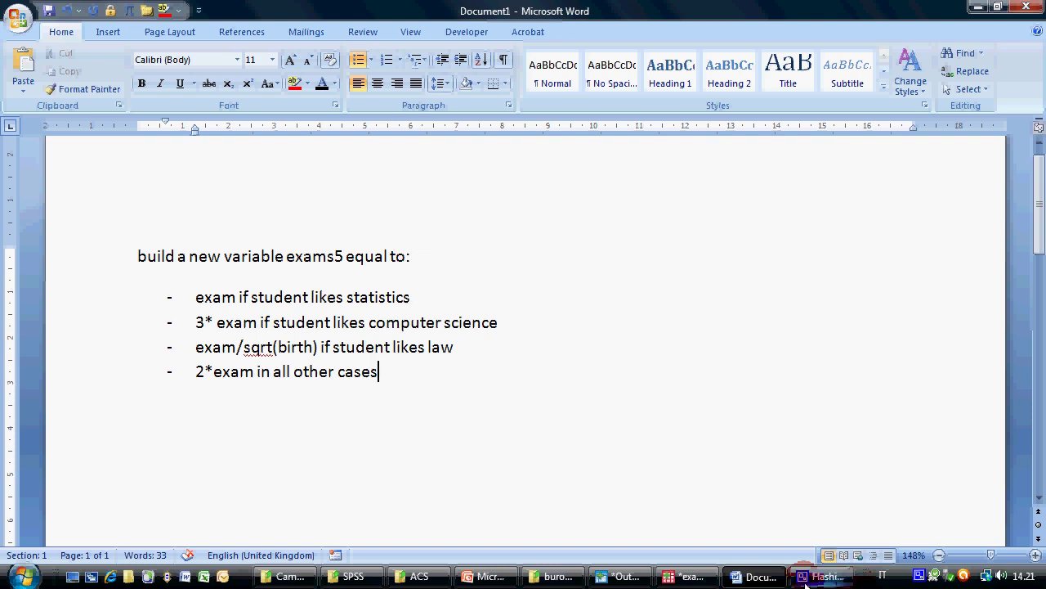
Step: Switch to PASW Statistics, reset the Compute Variable dialog and name the target variable exam5
click(705, 580)
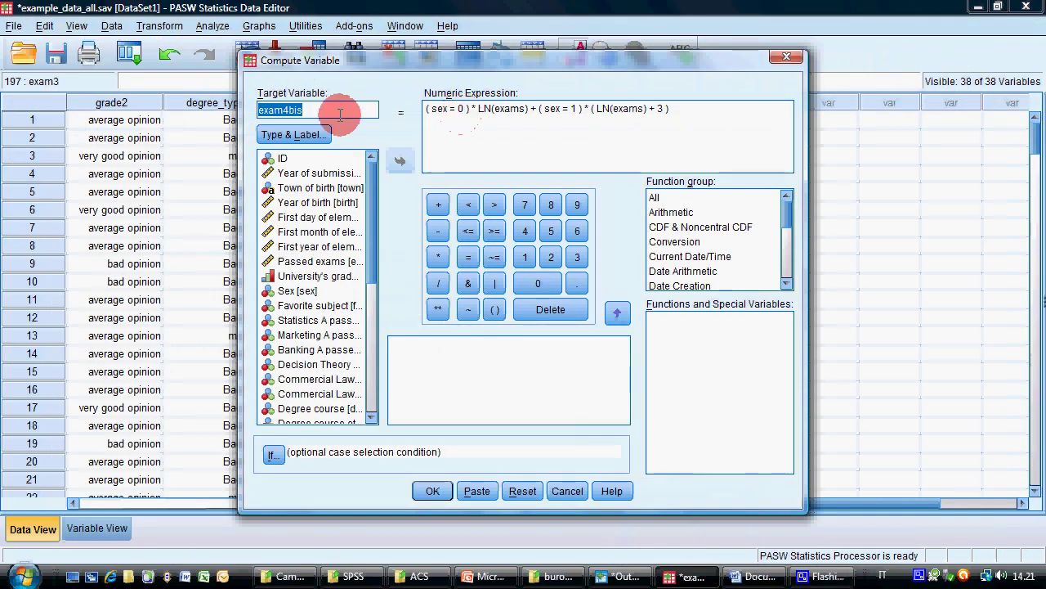
click(339, 111)
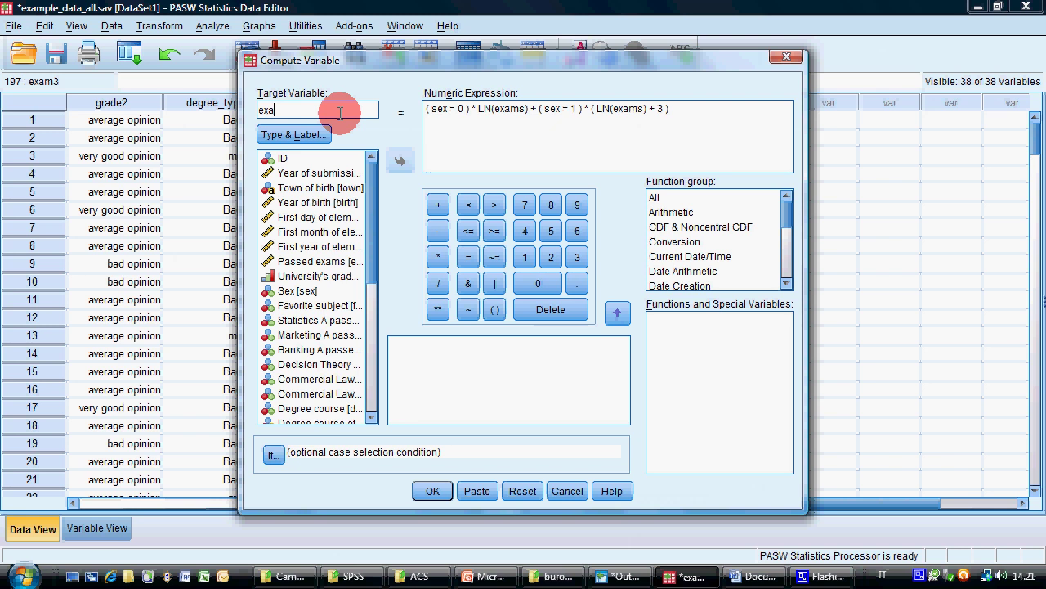
click(522, 490)
click(318, 111)
text(exam5)
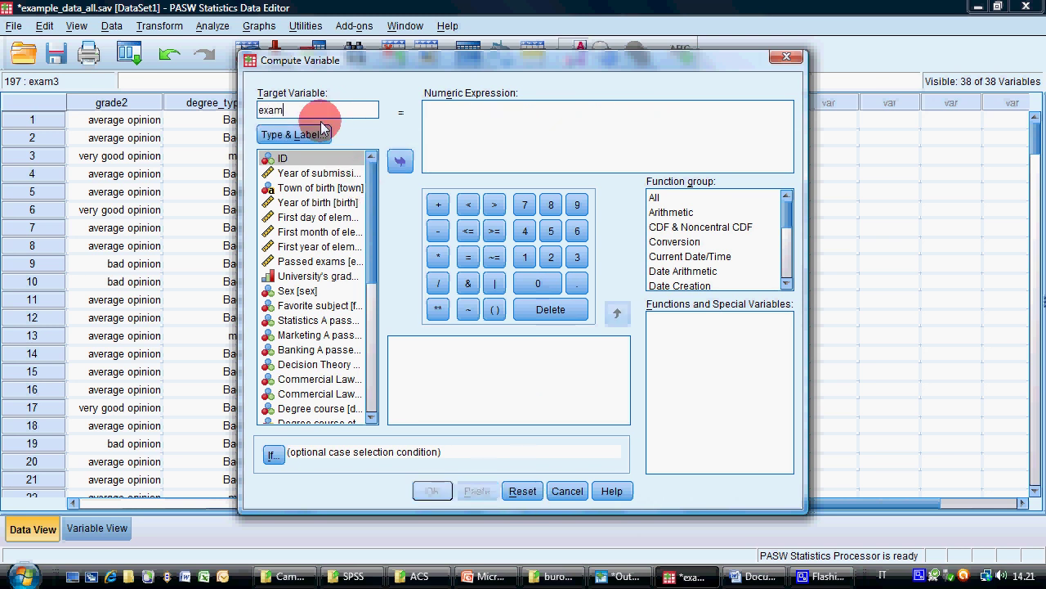
Step: Begin the numeric expression with the statistics term (favorite=1) * exams, followed by a plus sign and an opening parenthesis
click(461, 111)
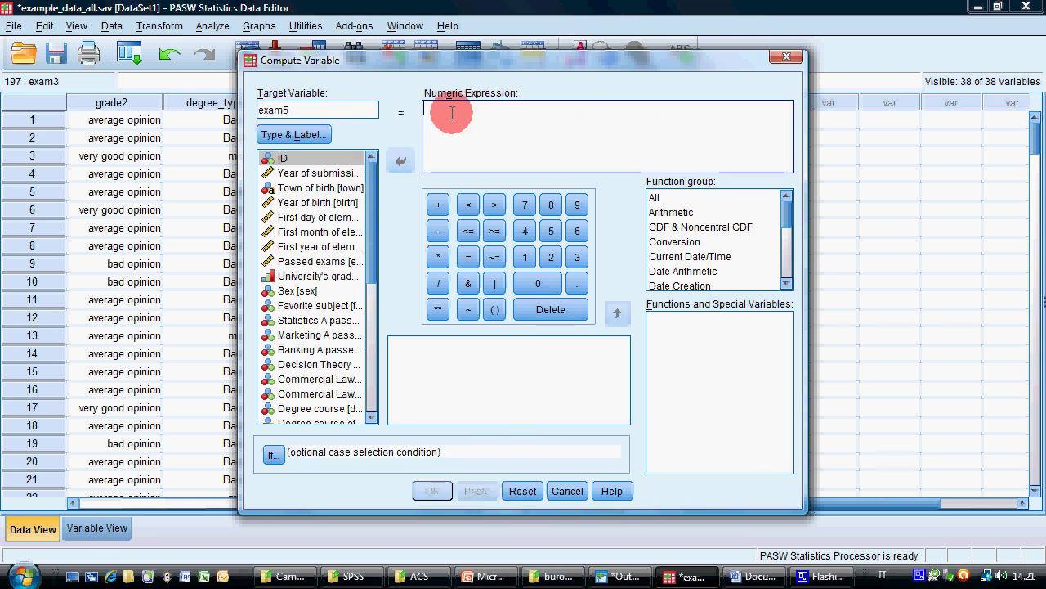
text(()
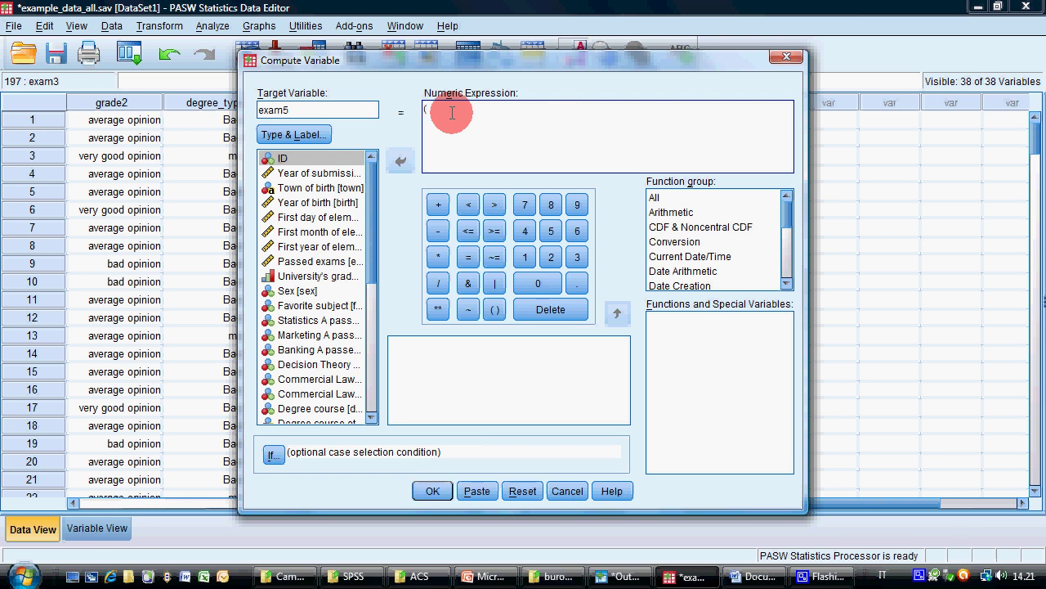
click(311, 304)
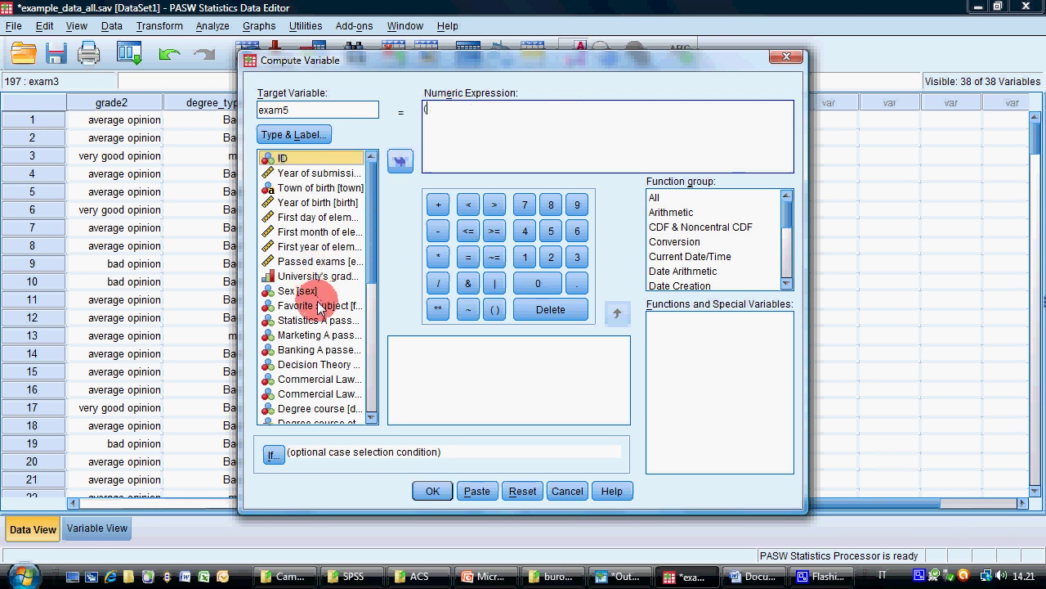
click(400, 162)
text(=1)
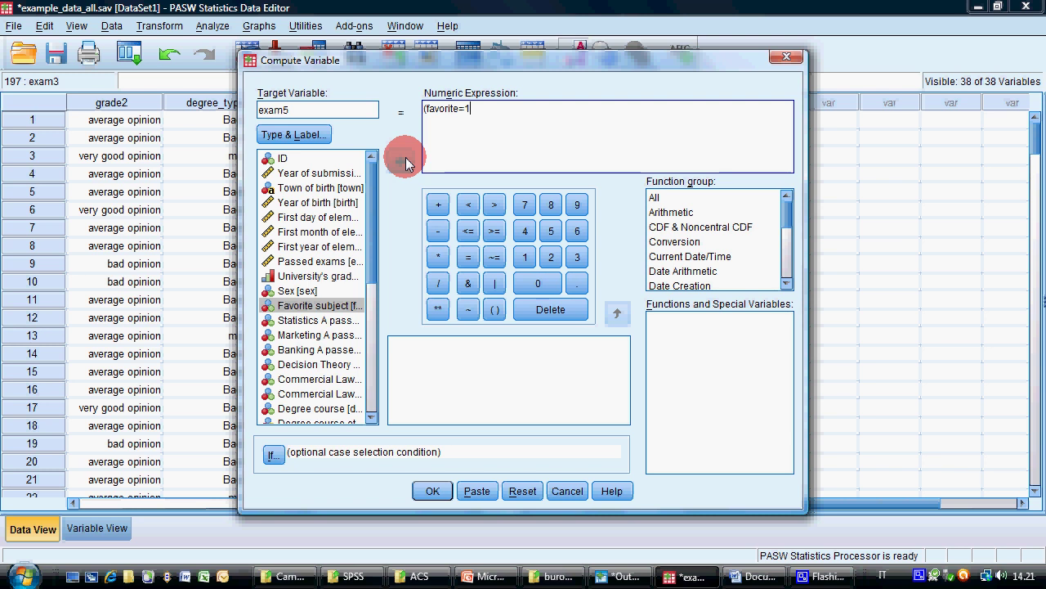
text() * exam)
click(343, 261)
click(403, 162)
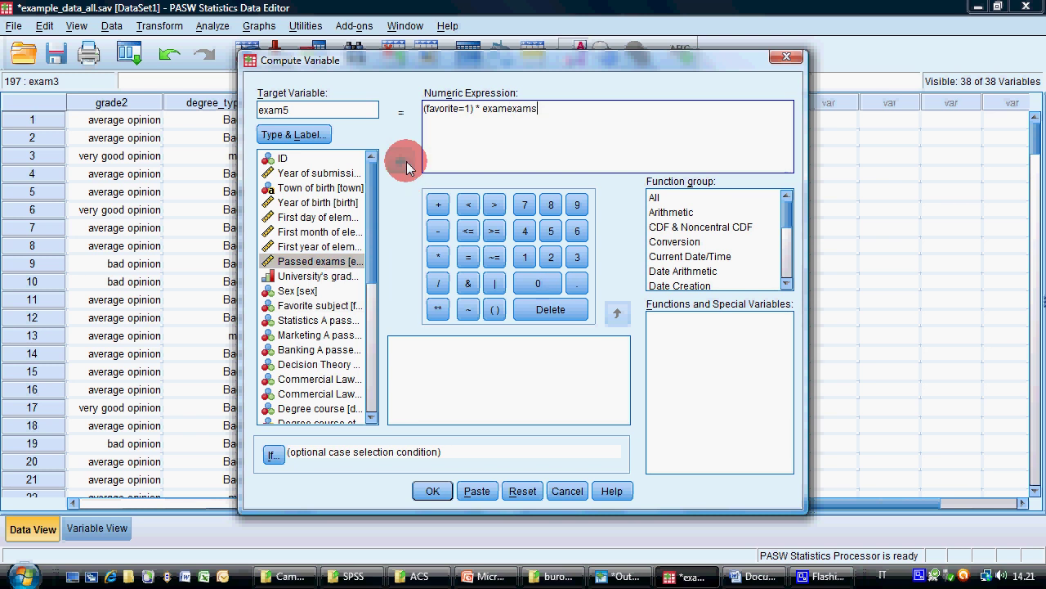
key(BackSpace)
key(BackSpace)
key(BackSpace)
key(BackSpace)
key(BackSpace)
text(s + ()
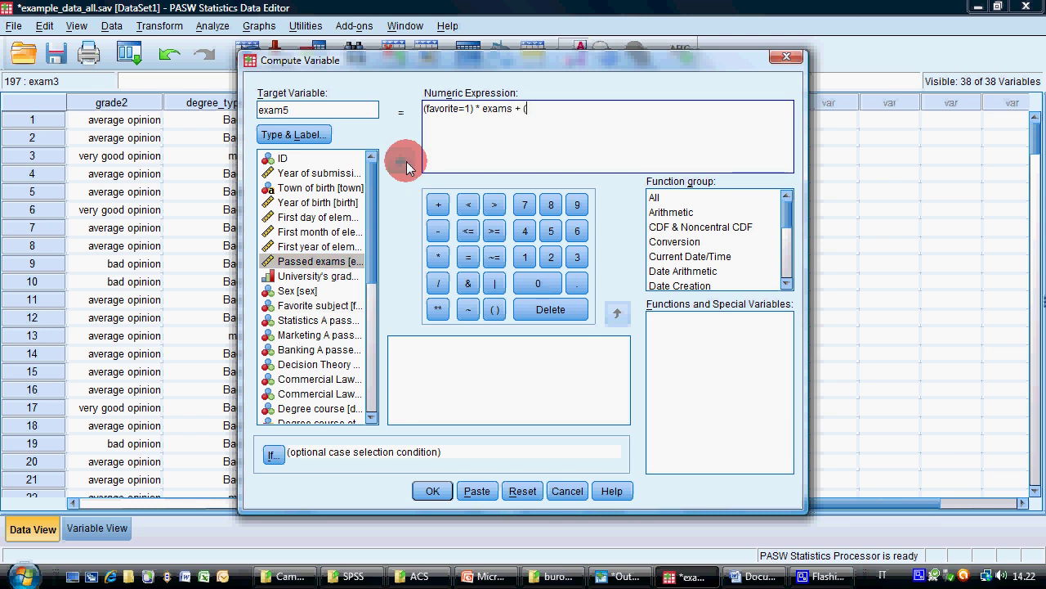
Step: Complete the computer science term as (favorite=2) * (3 * exams), checking the Word document for the rule, and follow it with a plus sign
click(319, 305)
click(403, 168)
text(=)
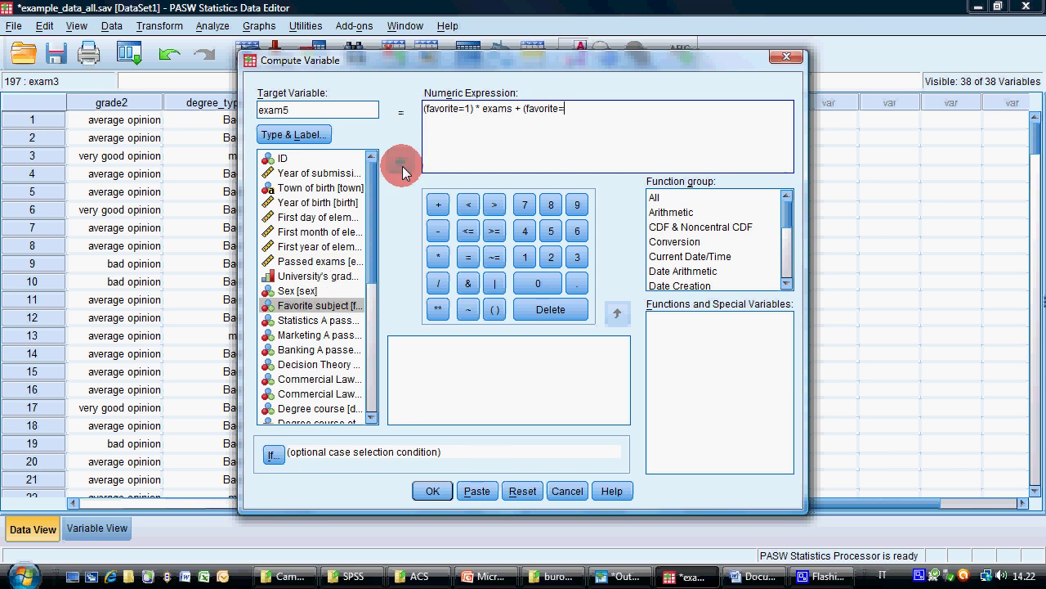
text(2) *)
click(772, 577)
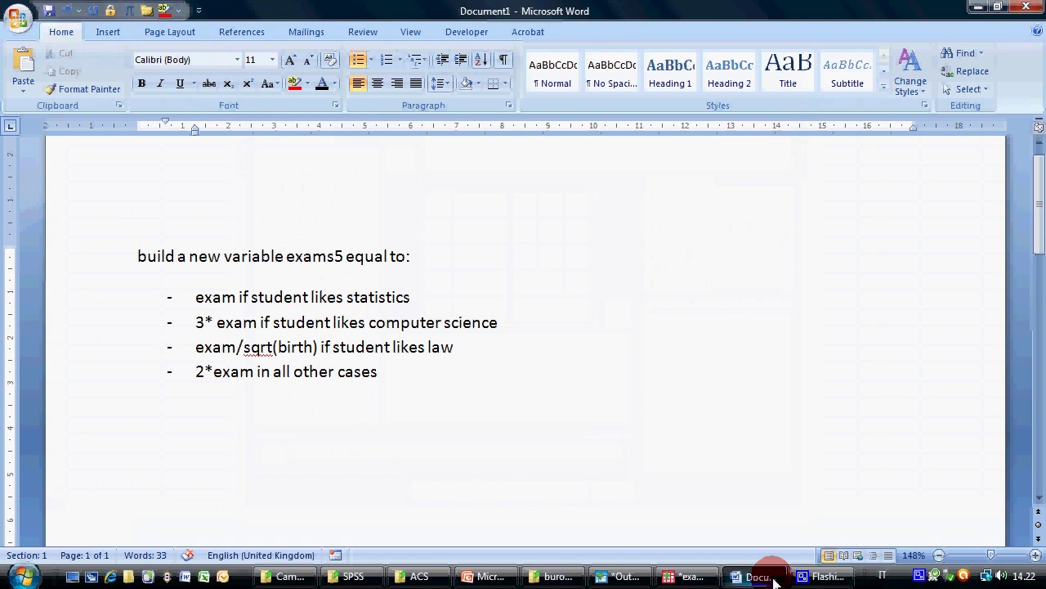
click(685, 577)
click(664, 197)
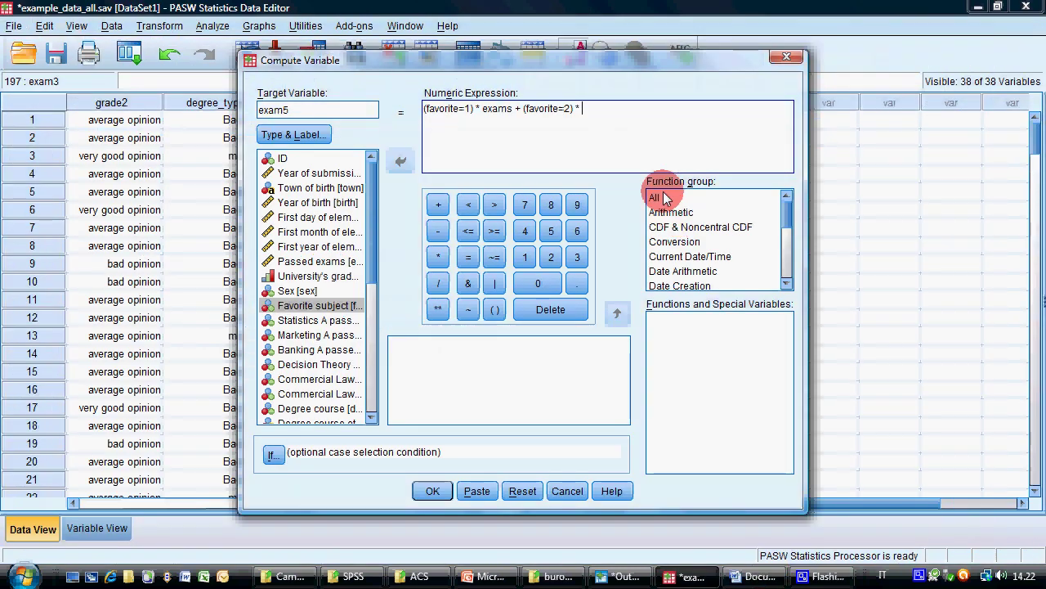
text((3 * exams) + )
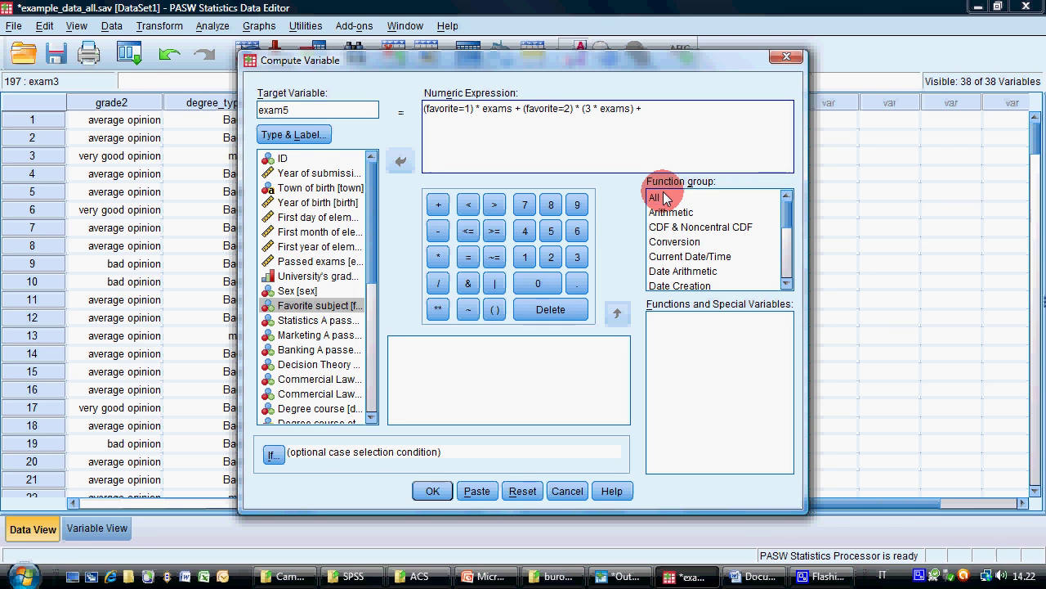
Step: Append the law term (favorite=3) * (exams/sqrt(birth)) to the expression, followed by a plus sign and an opening parenthesis
text(()
click(330, 302)
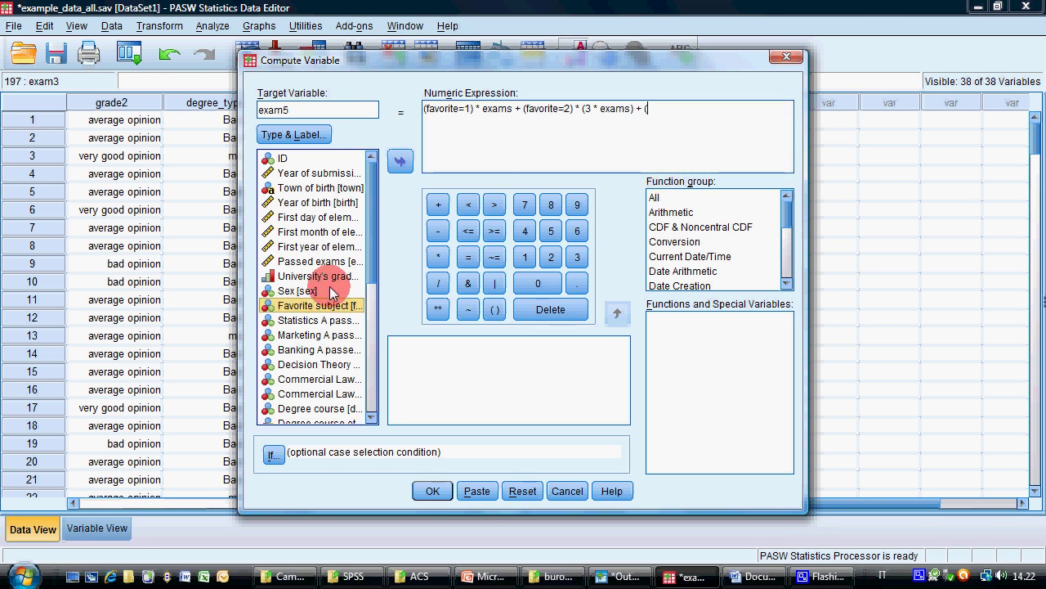
click(400, 160)
text(=3)
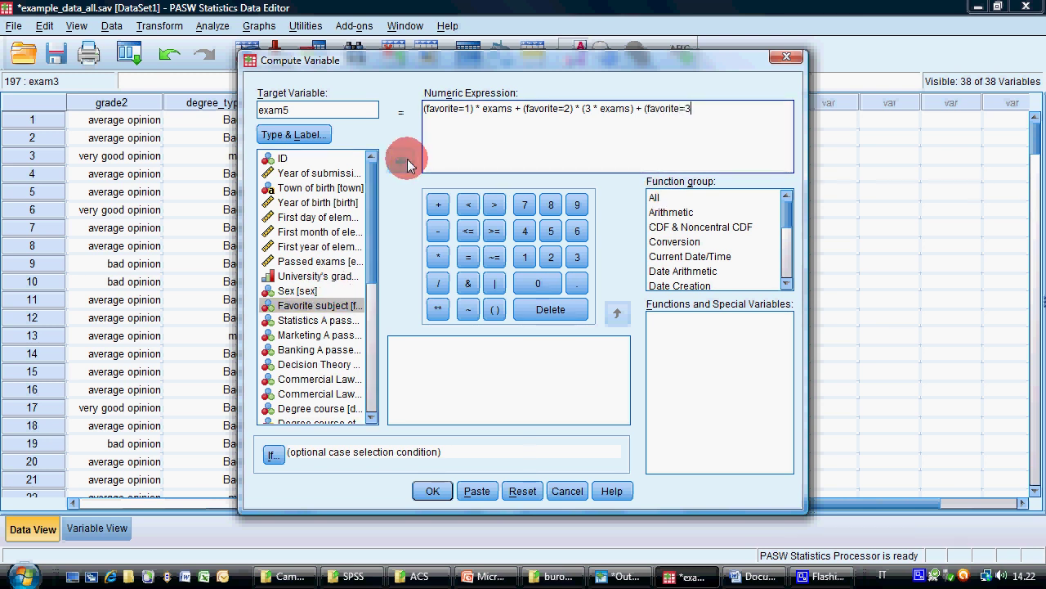
text() * (exams/sqrt(birth))
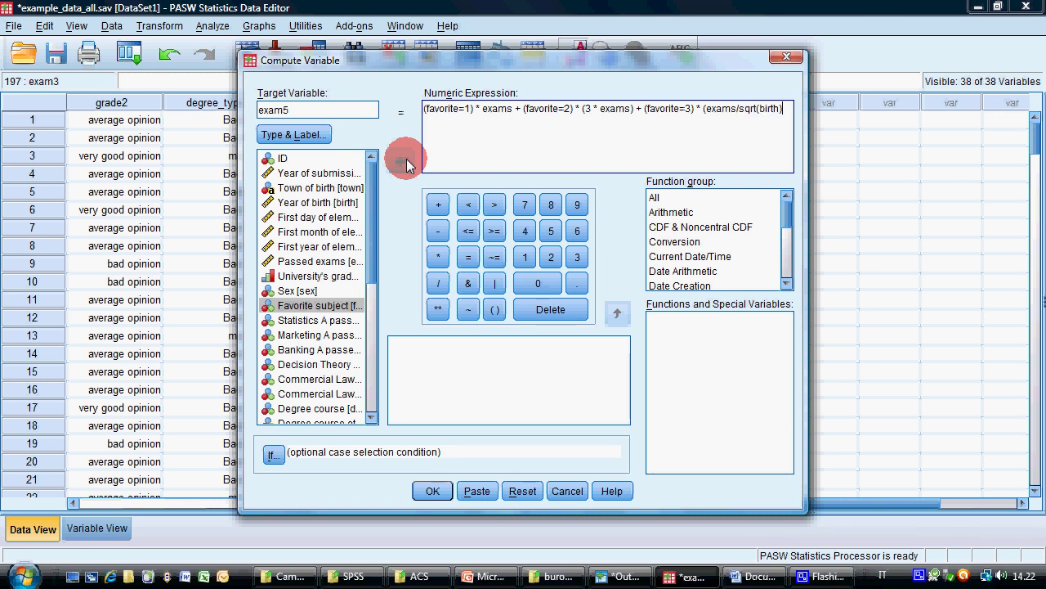
text() + ()
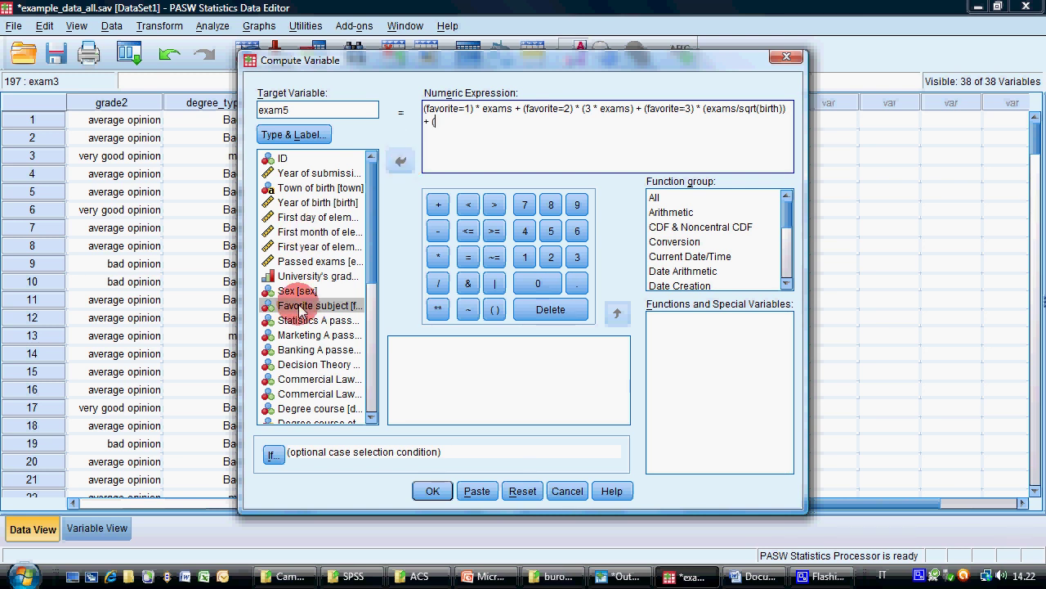
Step: Complete the term for all other cases as ( favorite > 3 ) * ( 2 * exams)
click(401, 161)
text(>3))
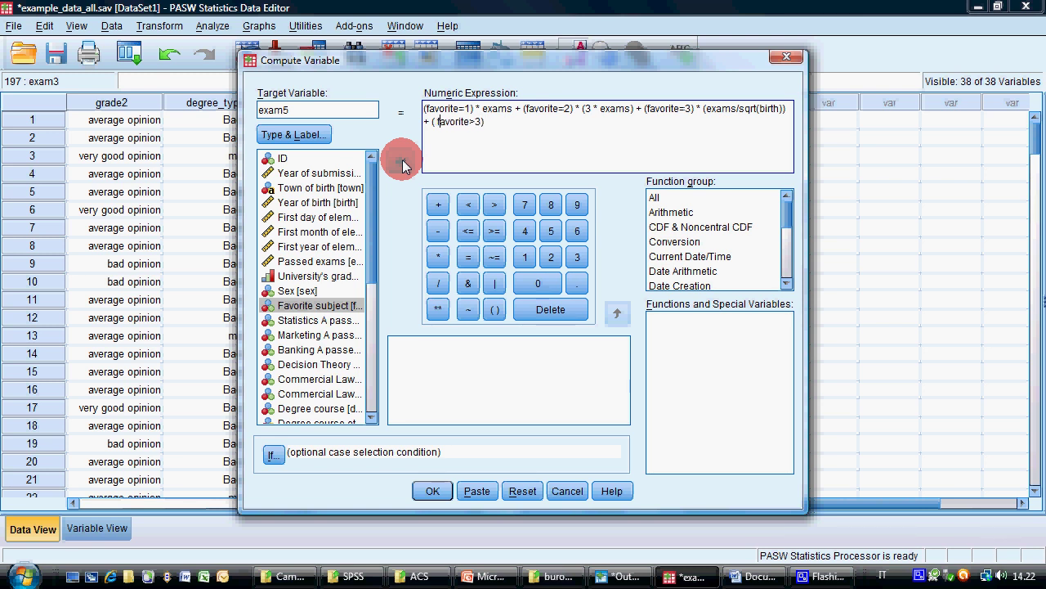
key(Right)
key(Right)
key(Right)
key(Right)
key(End)
text(exams)
double_click(500, 121)
text(2 * exams)
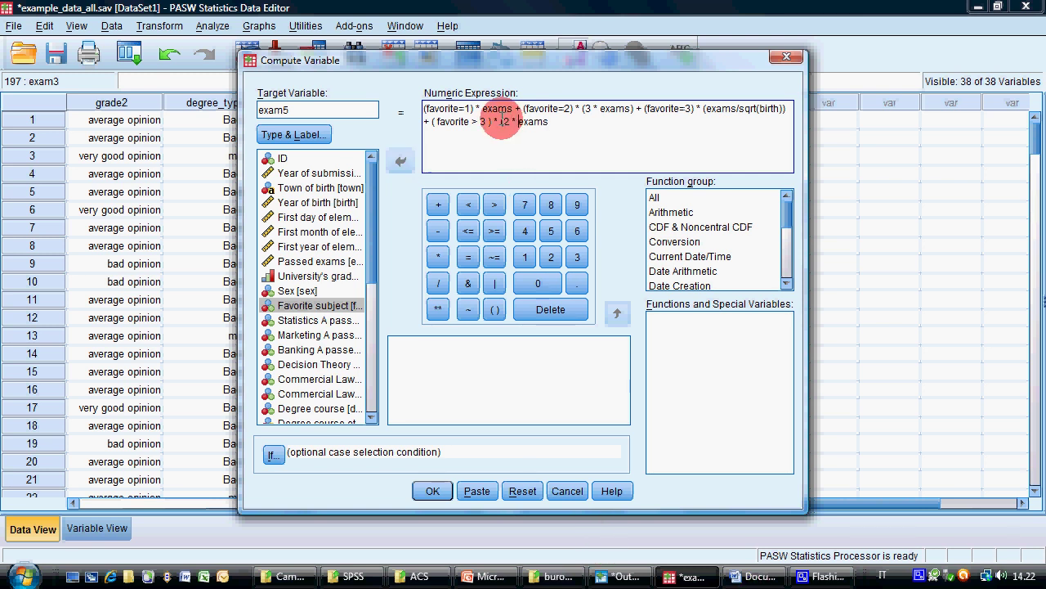
text())
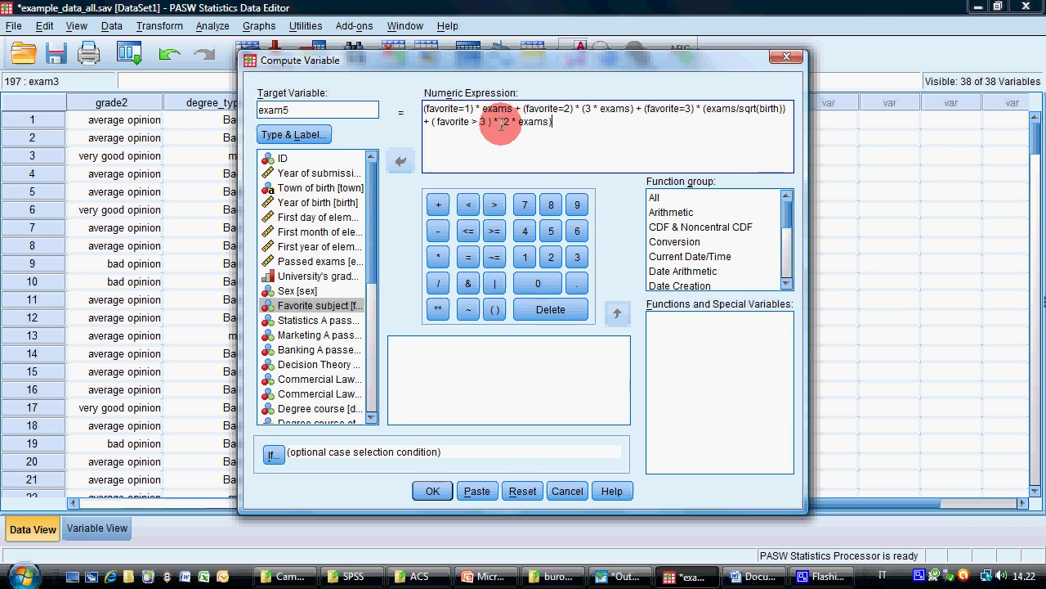
click(501, 122)
text(()
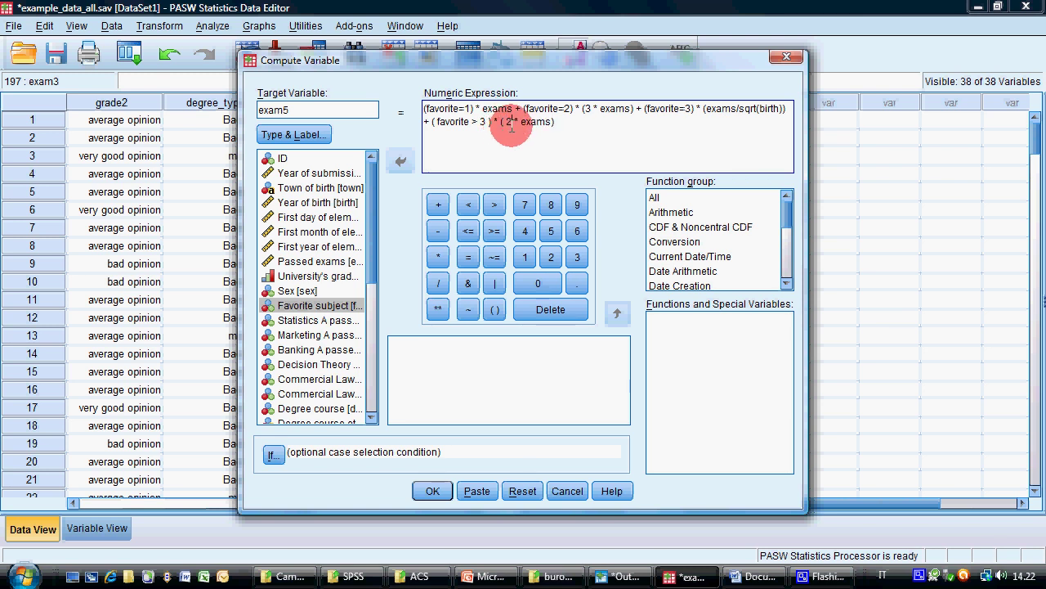
Step: Review the multiplied parts of the last three terms and the favorite > 3 condition in the numeric expression
drag(501, 121, 554, 122)
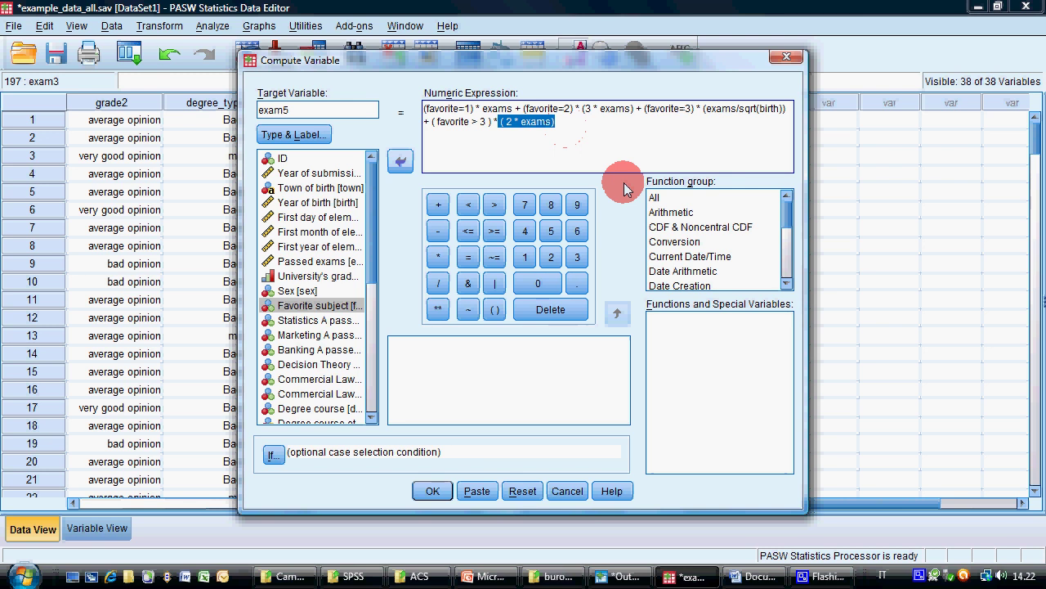
drag(700, 110, 788, 109)
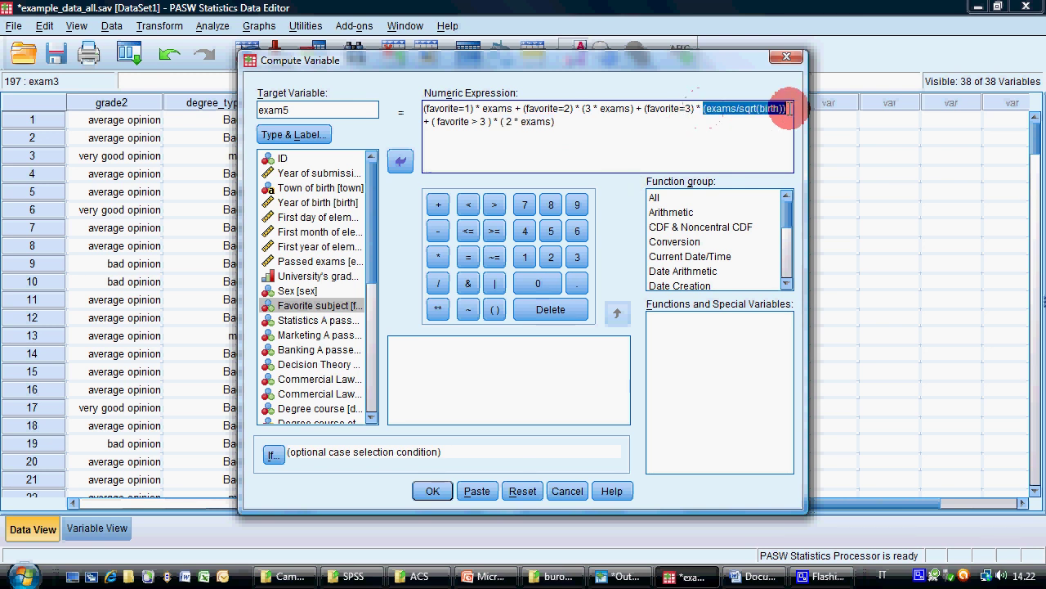
drag(583, 108, 634, 110)
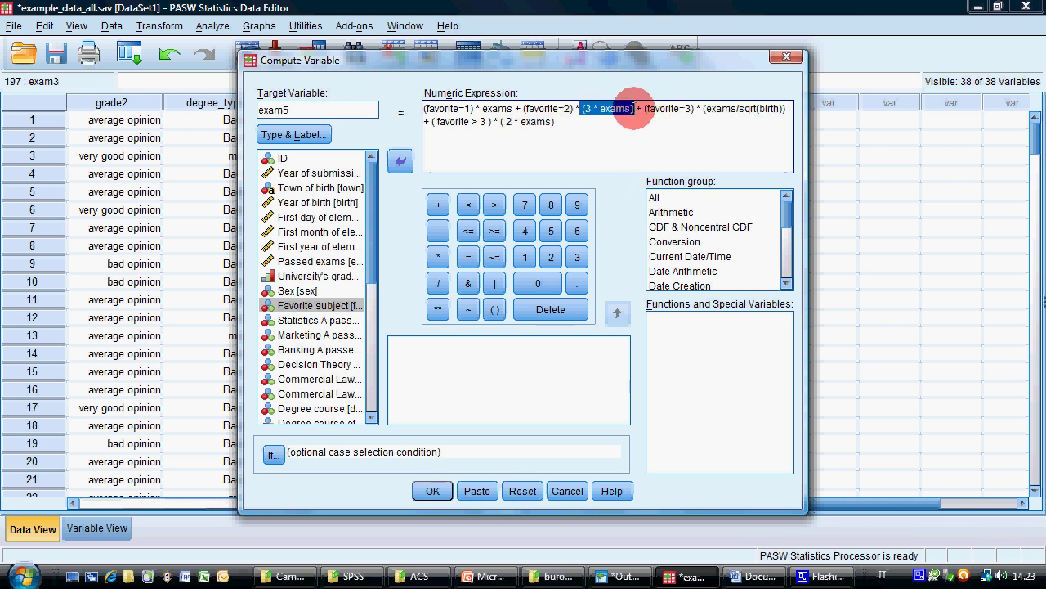
click(615, 122)
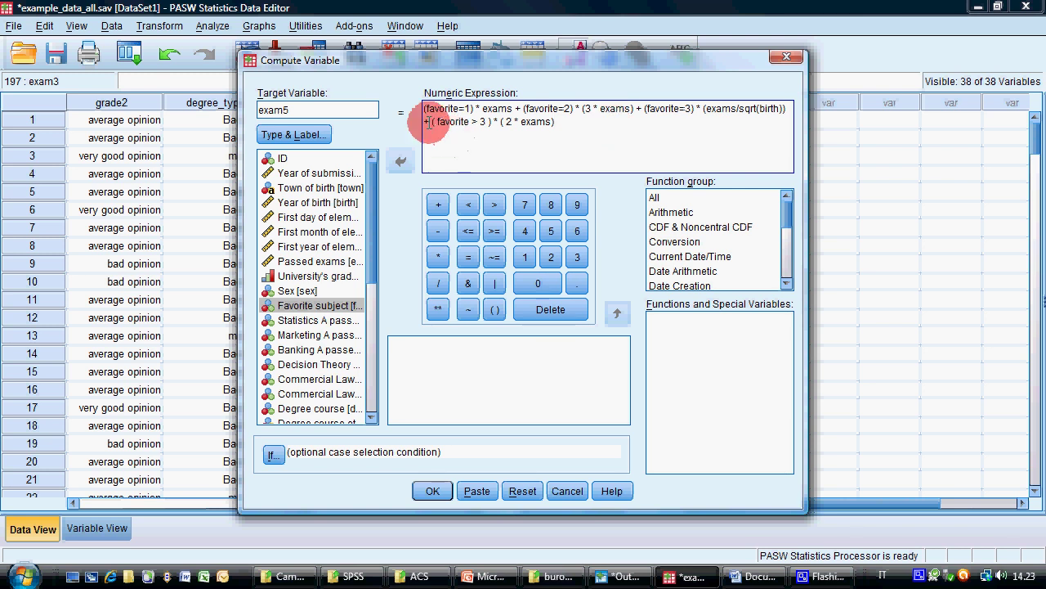
drag(430, 121, 491, 122)
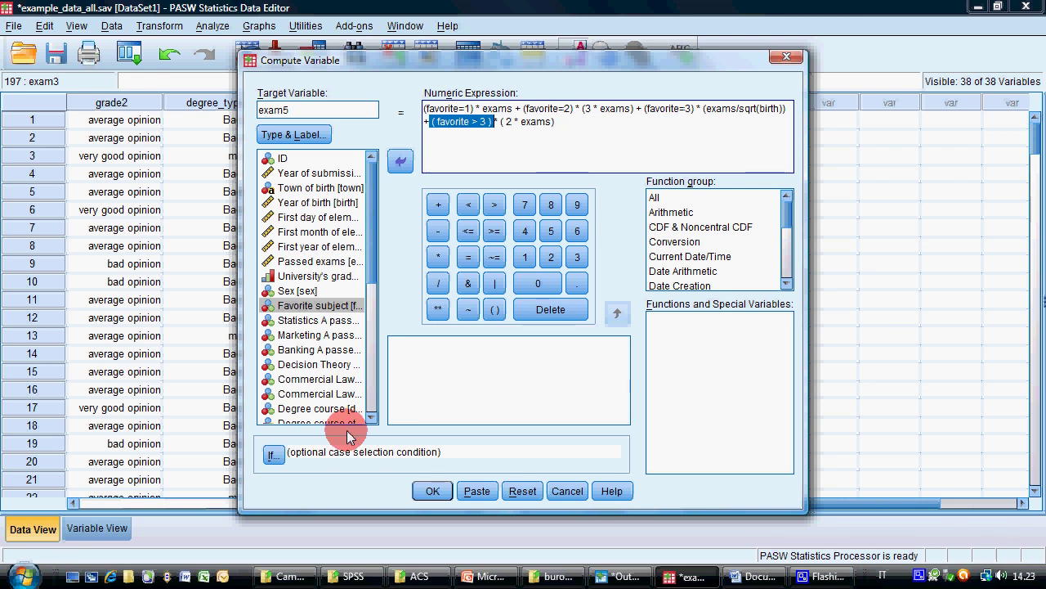
click(572, 116)
Step: Change the last term's condition to favorite >= 3 and compare it with the favorite=3 condition of the law term
click(572, 115)
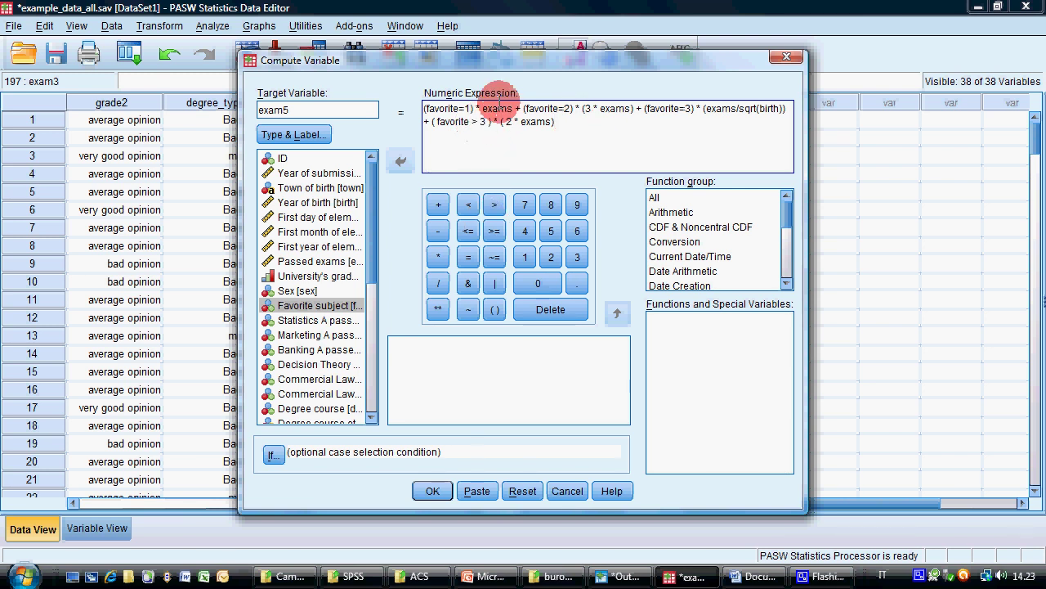
text(=)
click(540, 153)
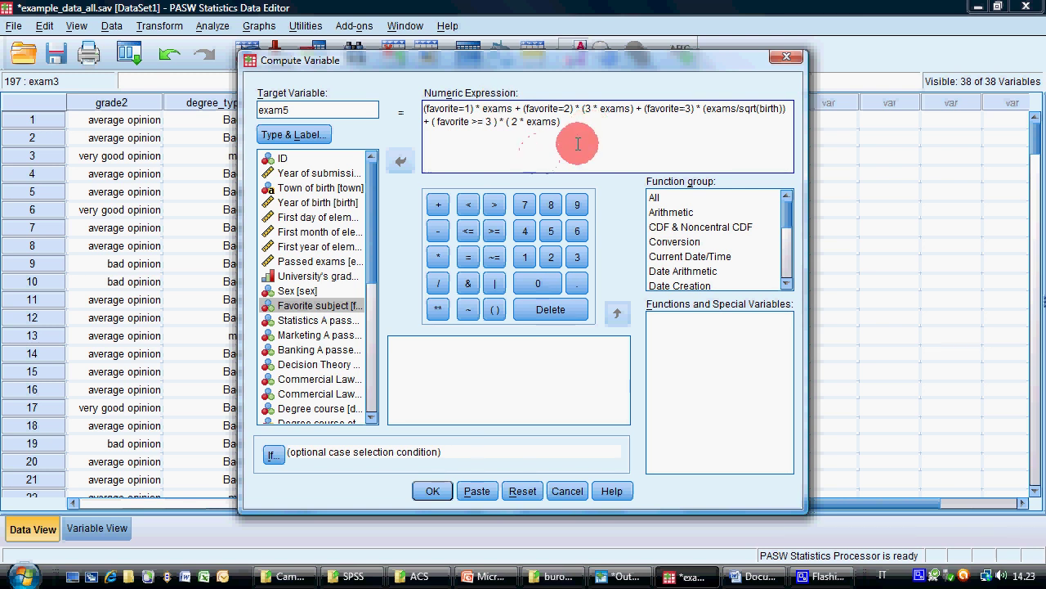
drag(644, 108, 695, 108)
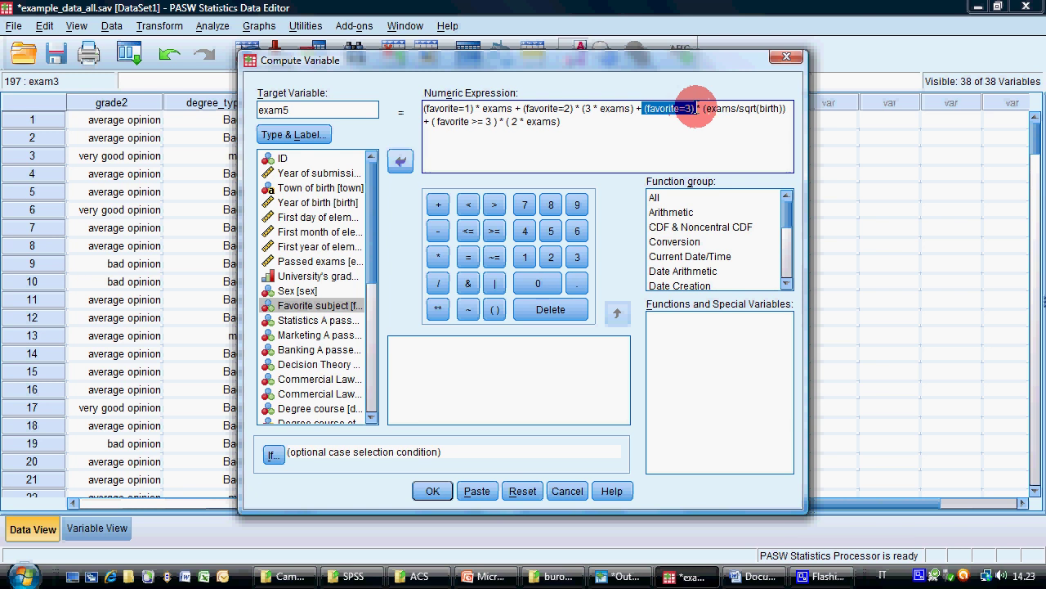
drag(430, 122, 505, 122)
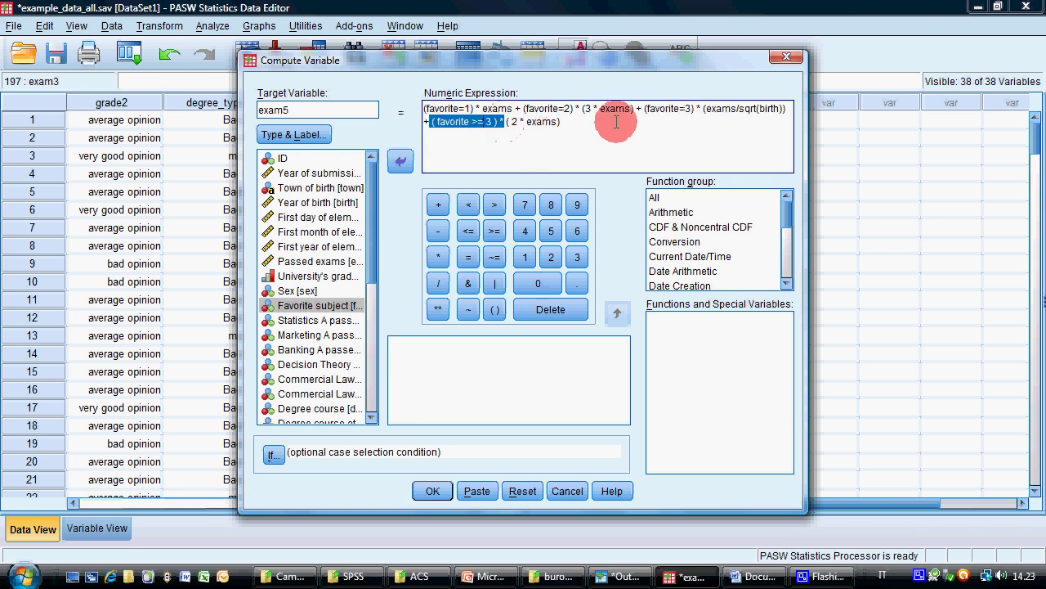
Step: Compare the last two terms' multipliers, set the last condition to favorite > 3, and compute exam5
drag(696, 107, 785, 108)
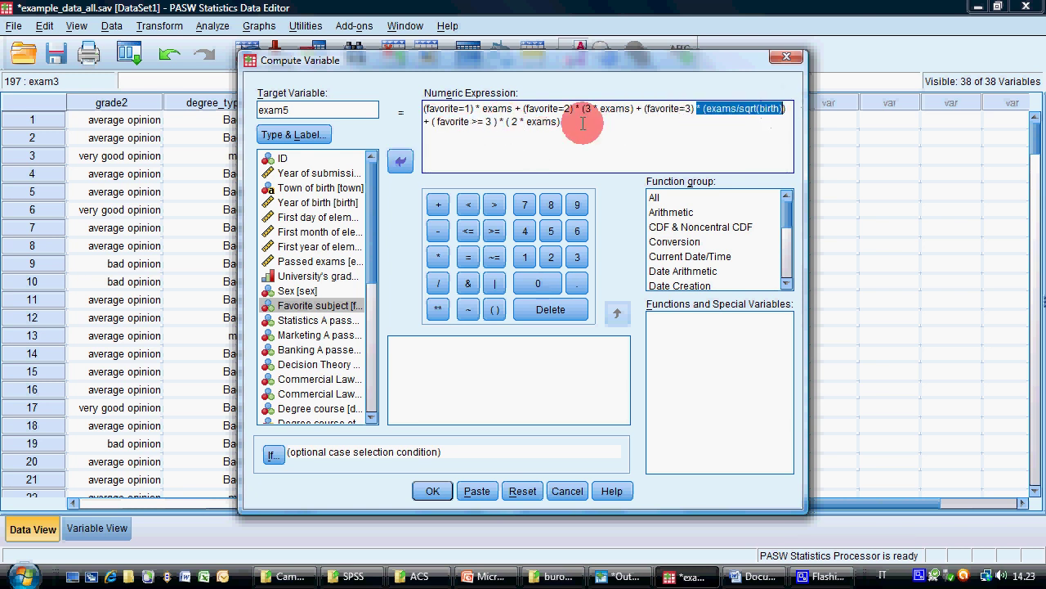
drag(505, 122, 561, 121)
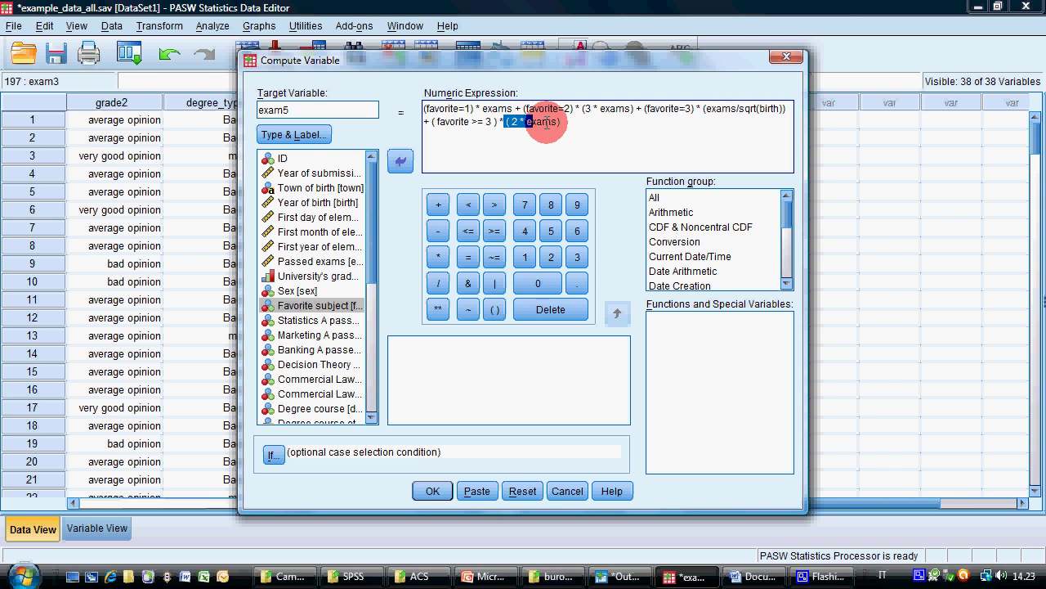
click(427, 124)
click(485, 122)
key(BackSpace)
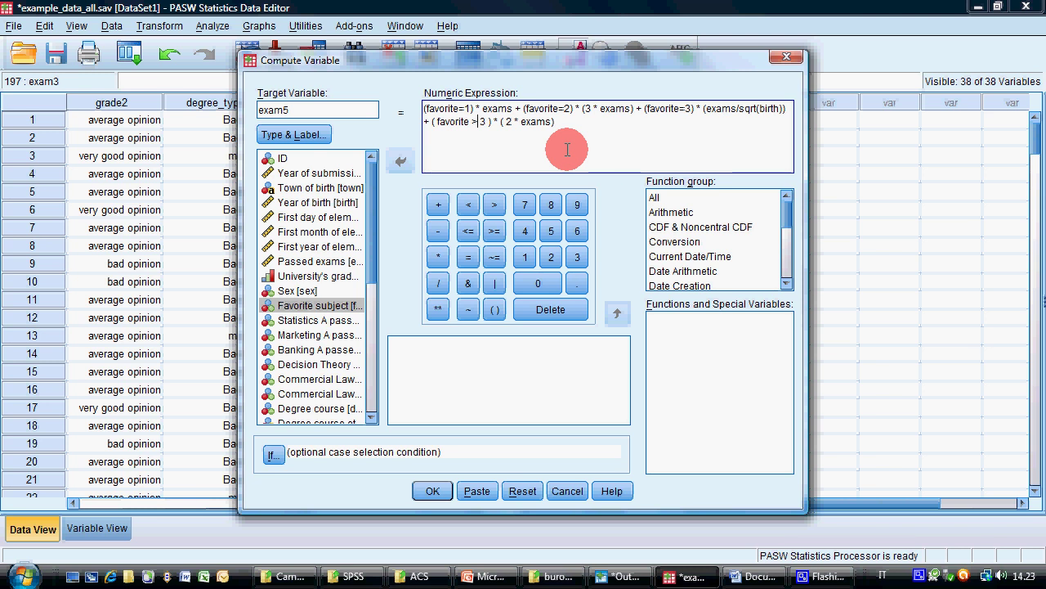
click(433, 490)
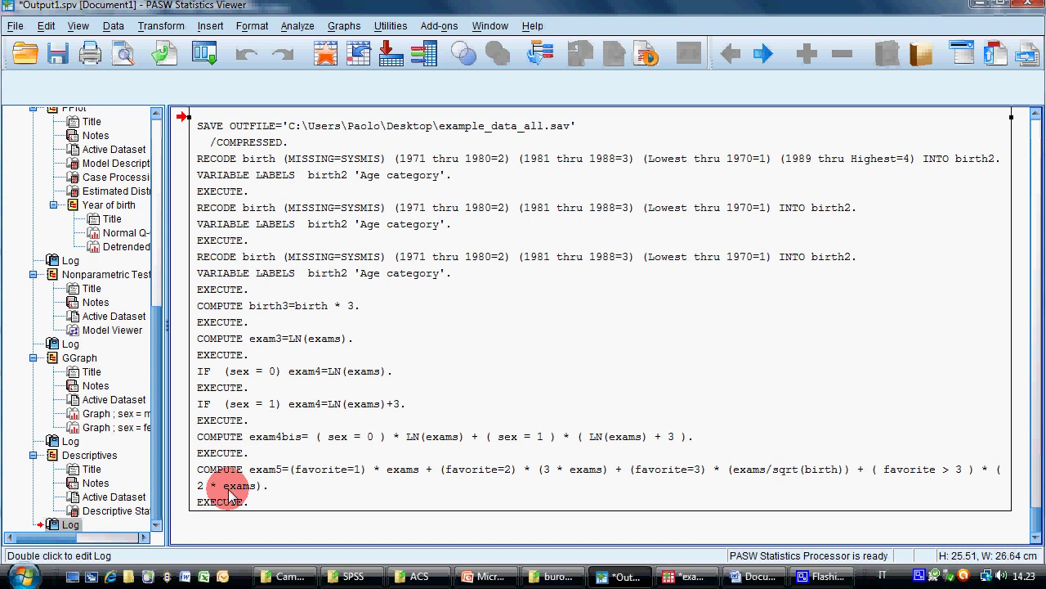
Step: Return to the Data Editor and examine the computed exam5 column
click(687, 578)
click(758, 297)
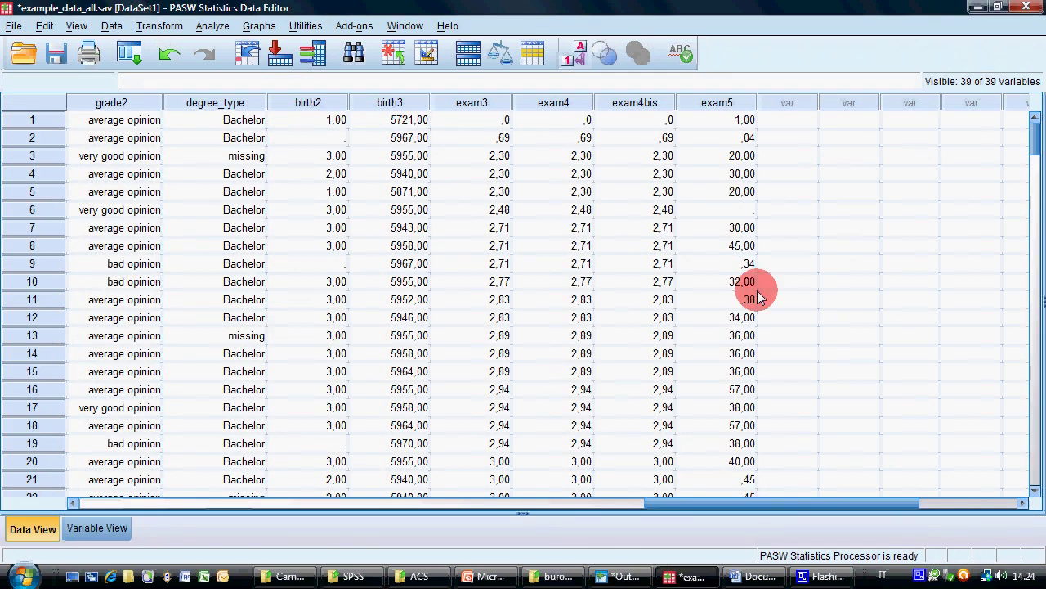
scroll(759, 298, down, 9)
scroll(759, 297, up, 9)
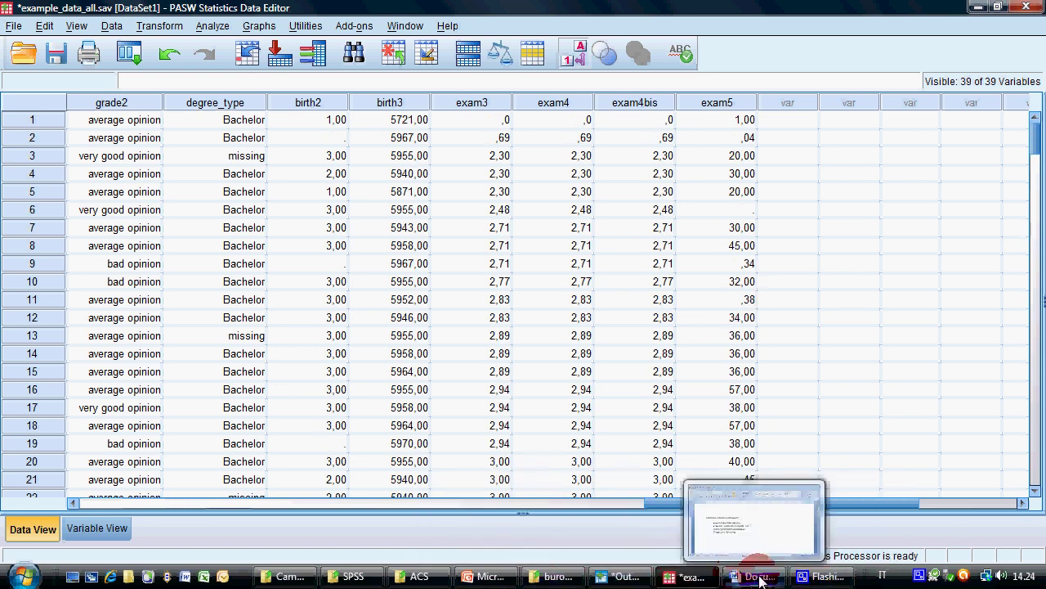
Step: Reopen Compute Variable for exam5 and select the last term's text after its opening parenthesis
click(159, 25)
click(192, 42)
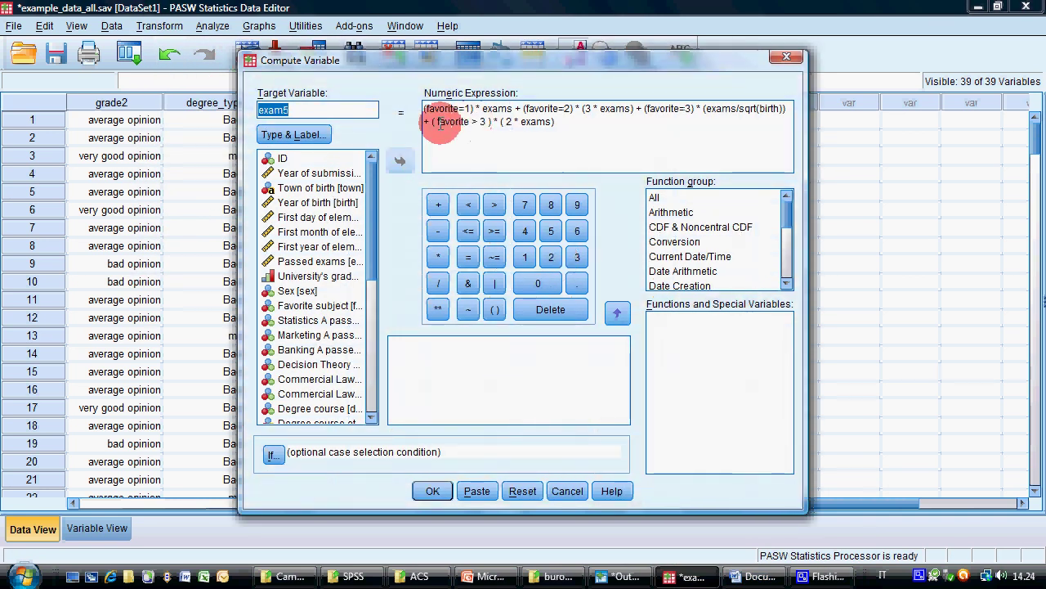
drag(440, 124, 630, 121)
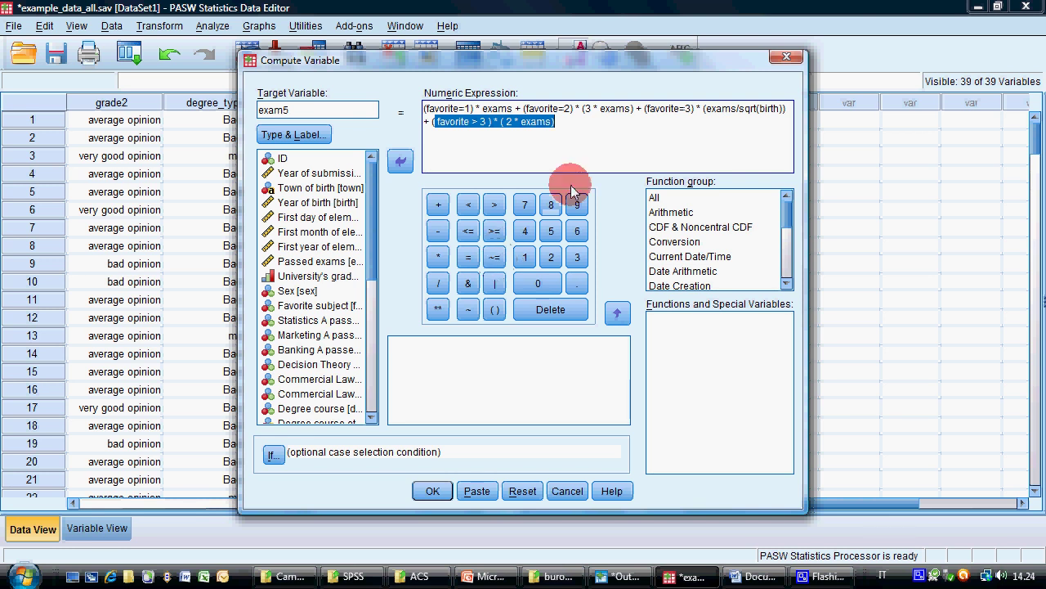
click(752, 577)
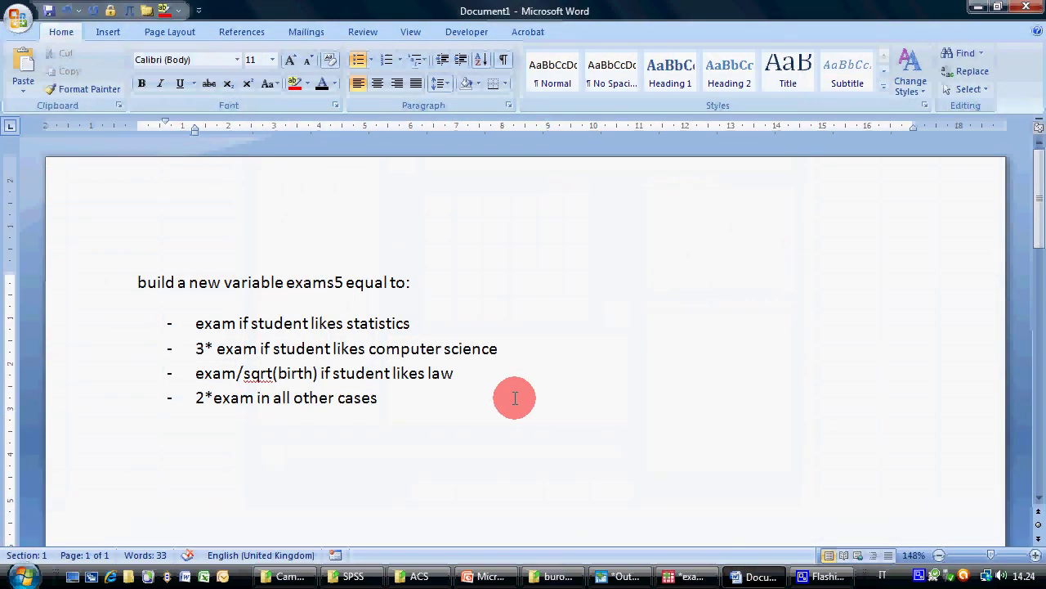
key(Return)
key(Return)
key(Return)
text(<)
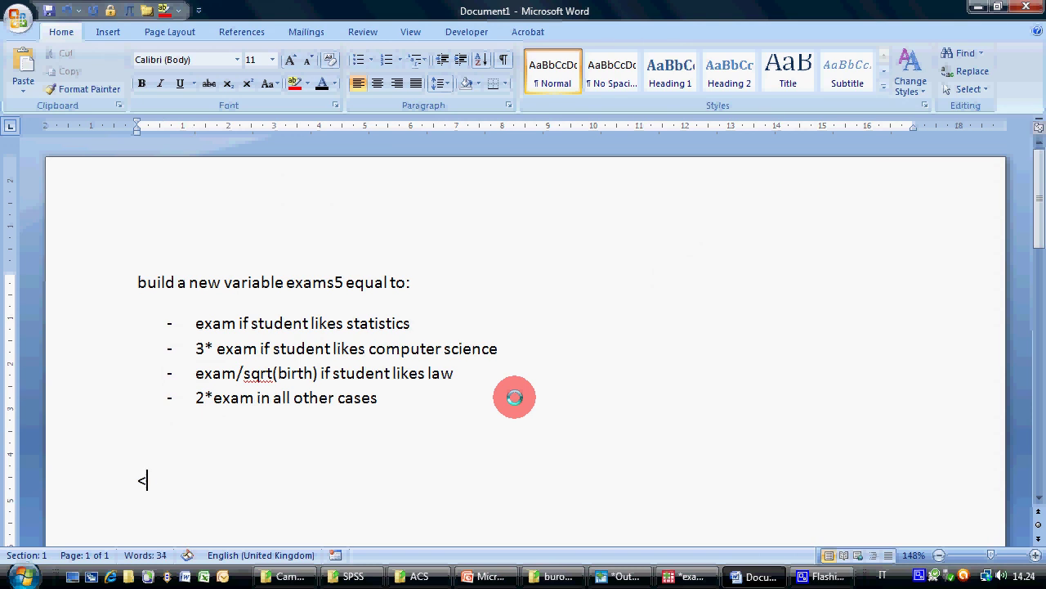
text(>)
key(BackSpace)
key(BackSpace)
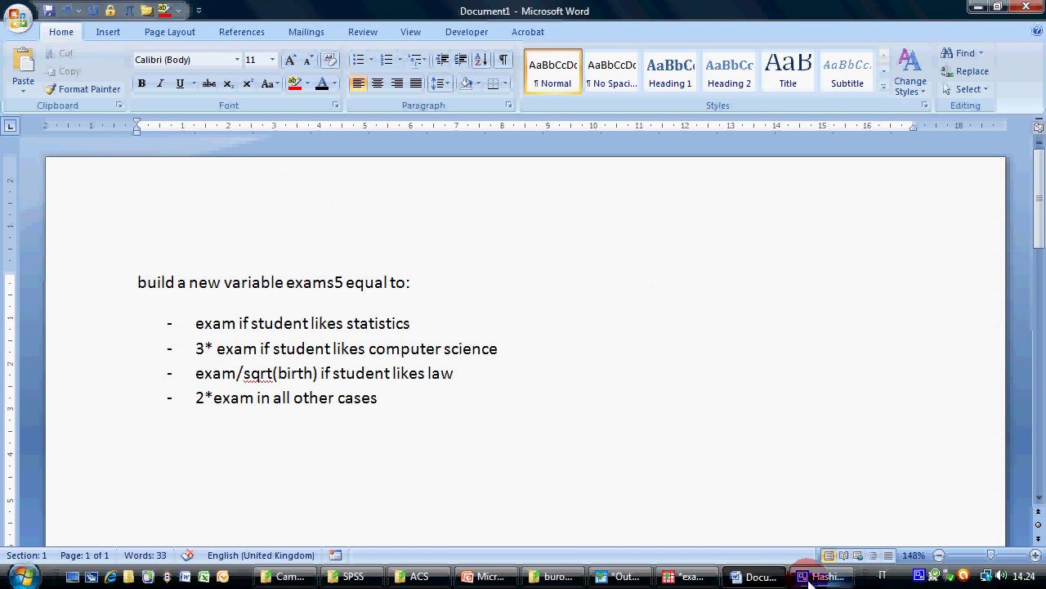
click(596, 576)
click(678, 576)
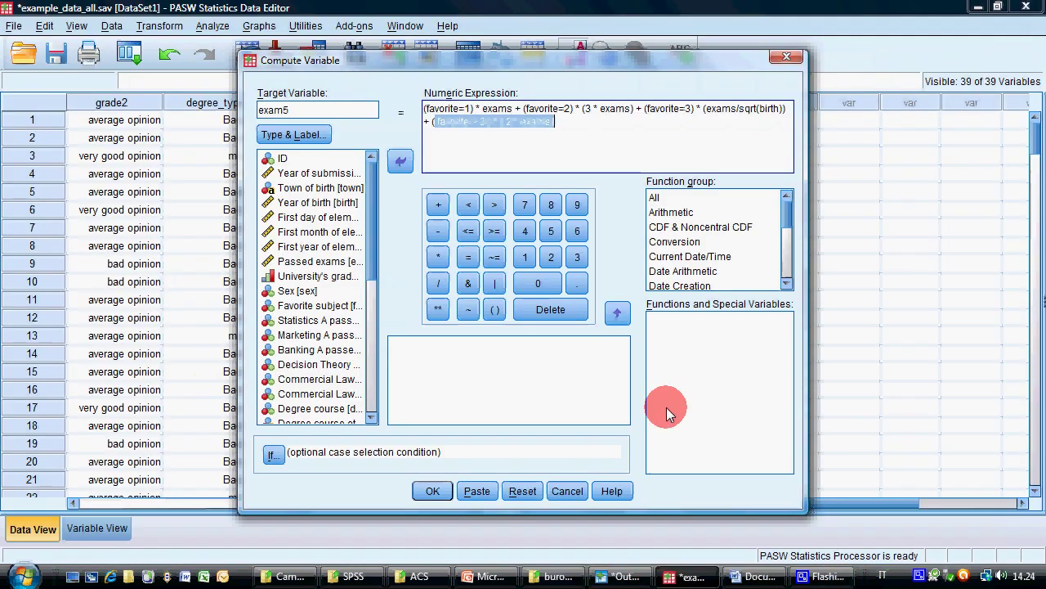
Step: Replace the selected part of the last term with the condition favorite = 4
click(494, 258)
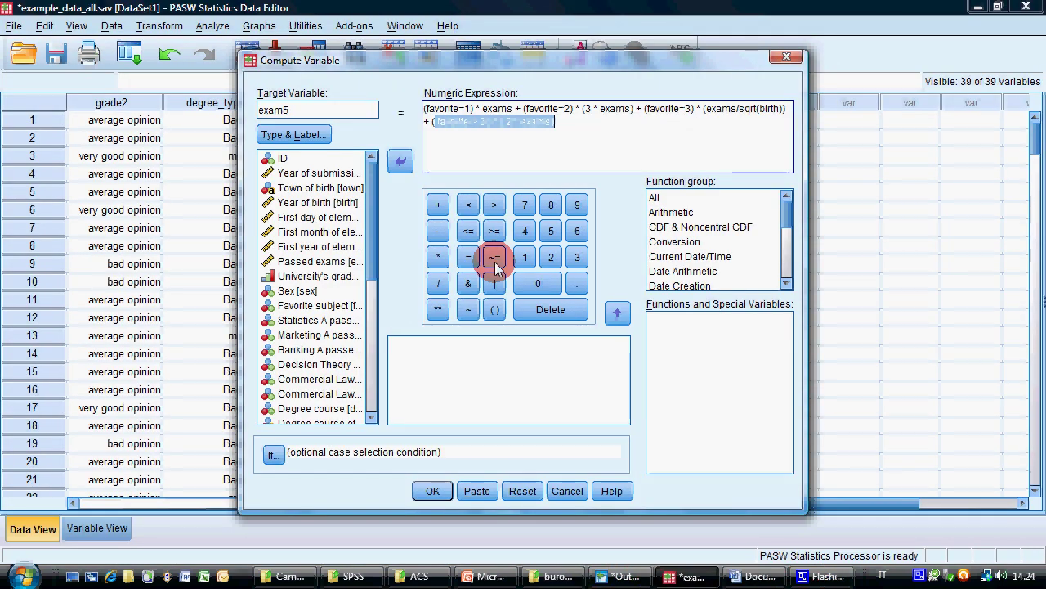
click(468, 283)
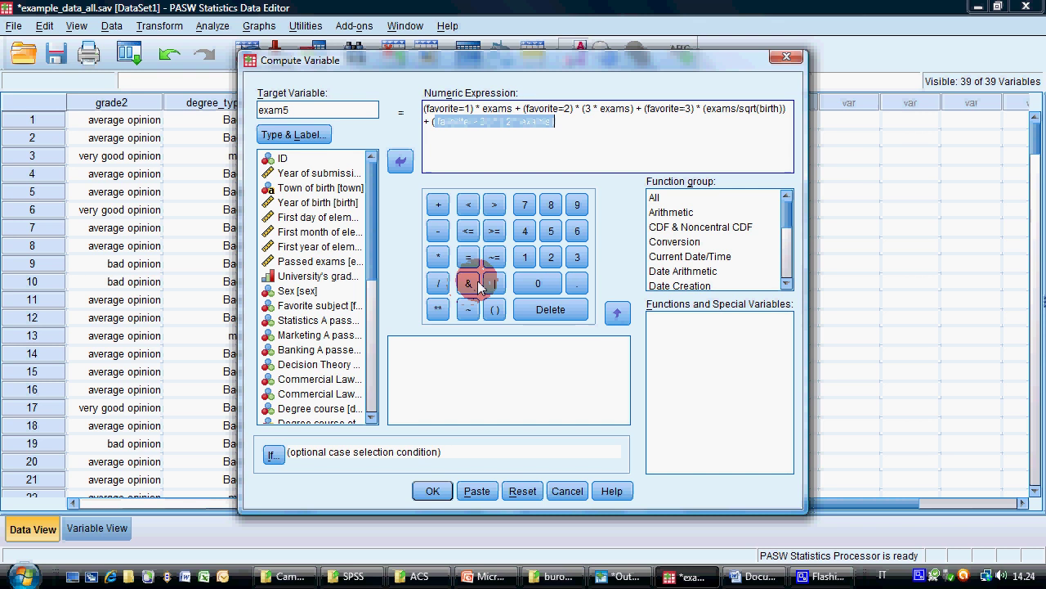
click(516, 137)
click(319, 304)
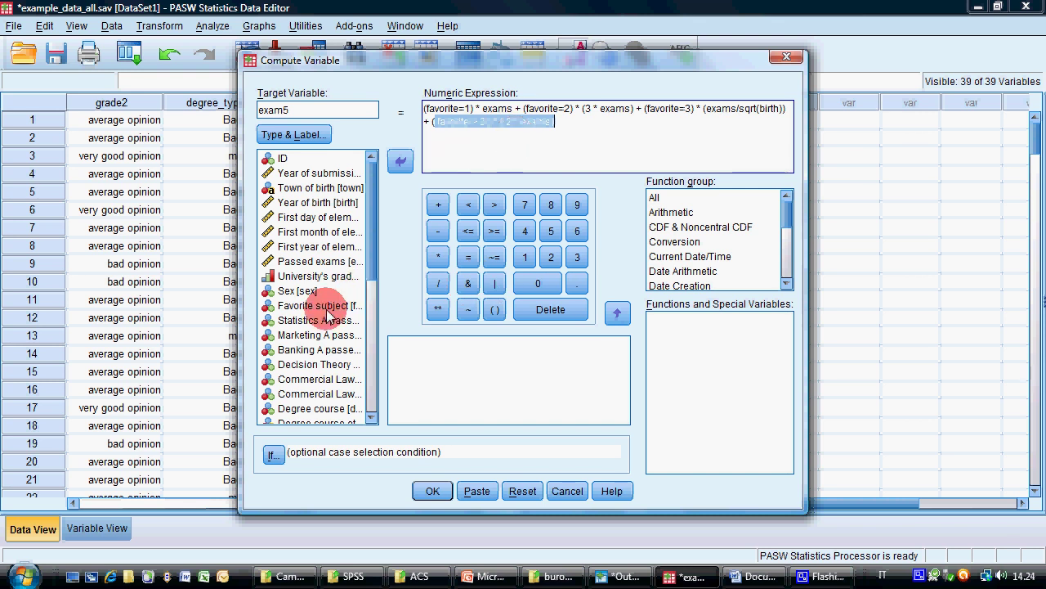
click(401, 161)
click(466, 162)
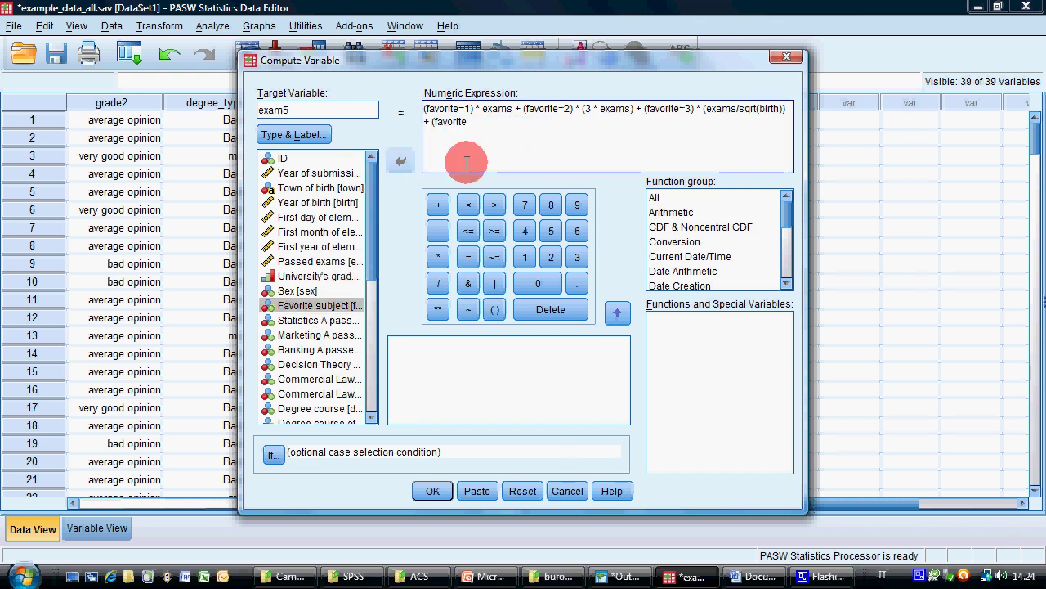
click(434, 120)
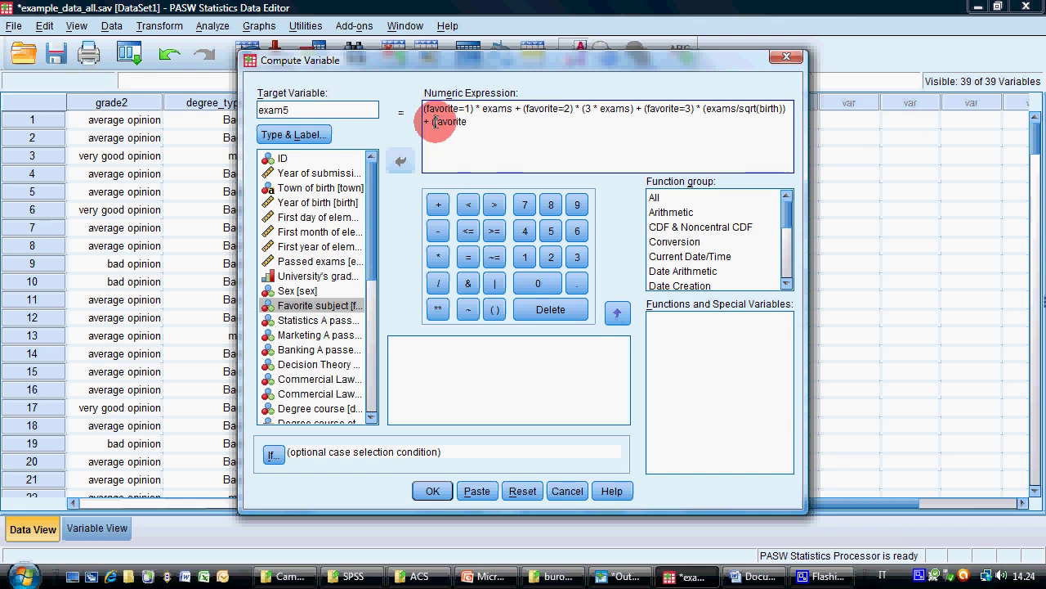
click(489, 123)
click(470, 256)
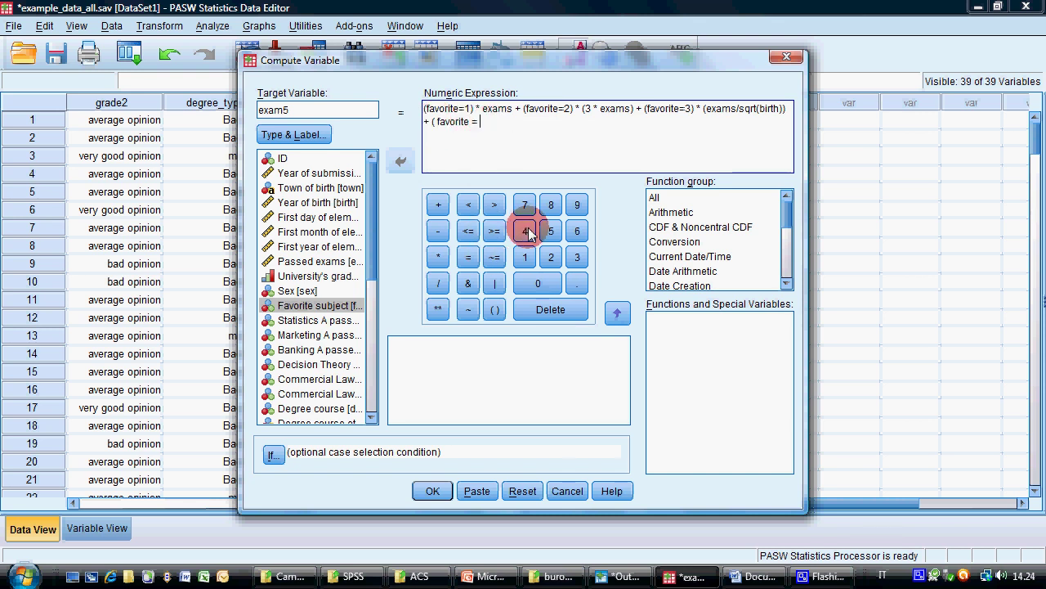
click(526, 231)
Step: Extend the last term's condition with the OR alternatives favorite = 5 and favorite = 6
click(494, 283)
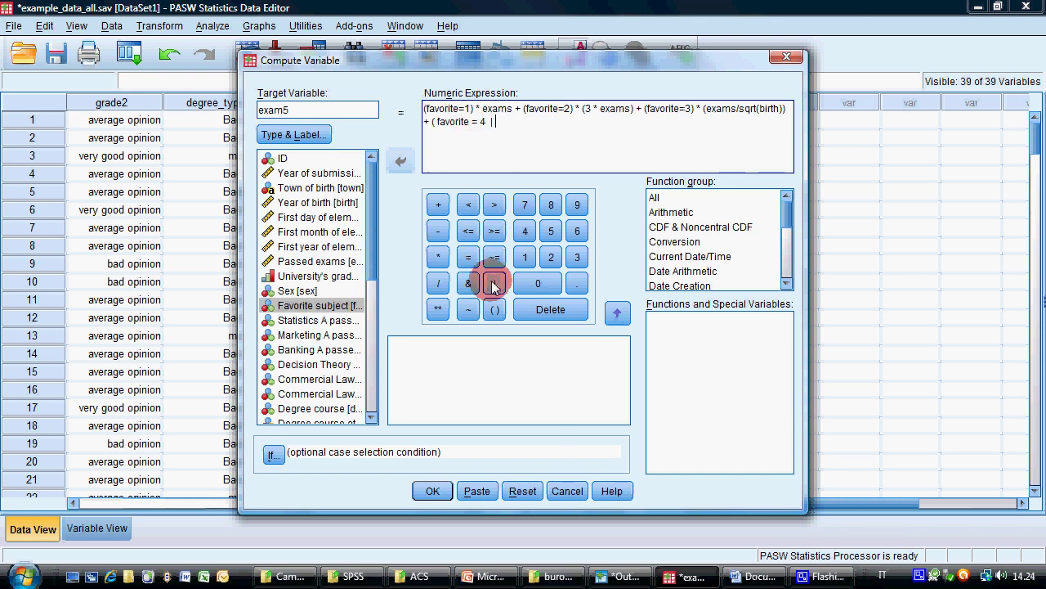
click(401, 161)
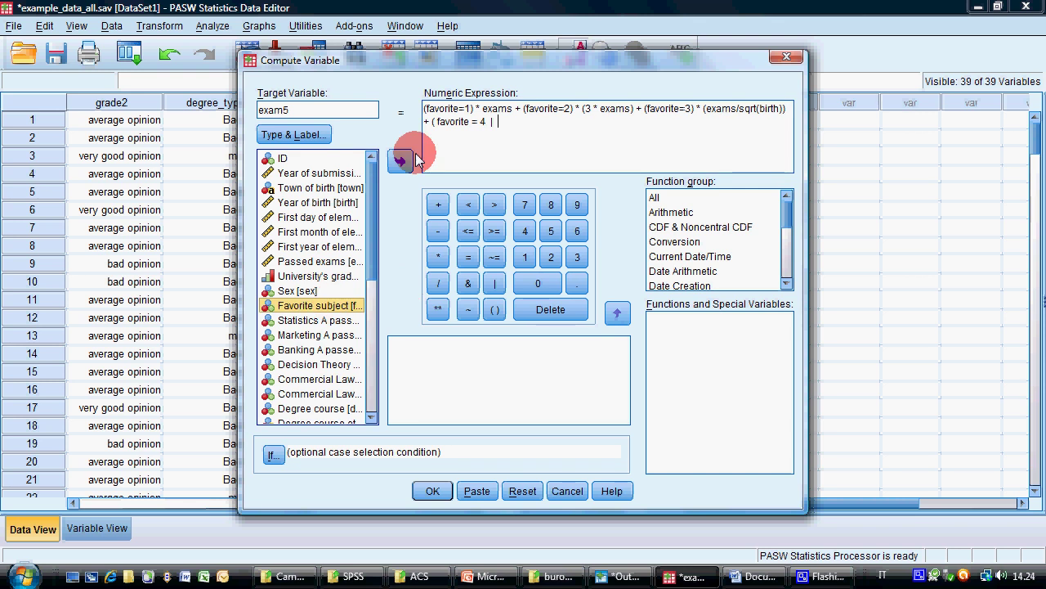
click(468, 257)
click(551, 231)
click(495, 283)
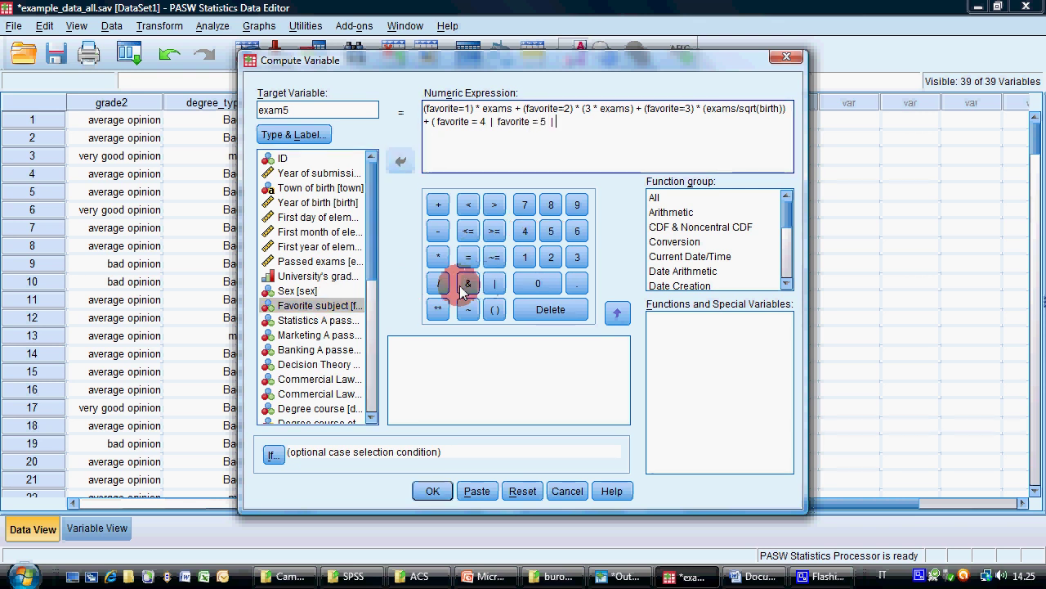
click(334, 305)
click(438, 206)
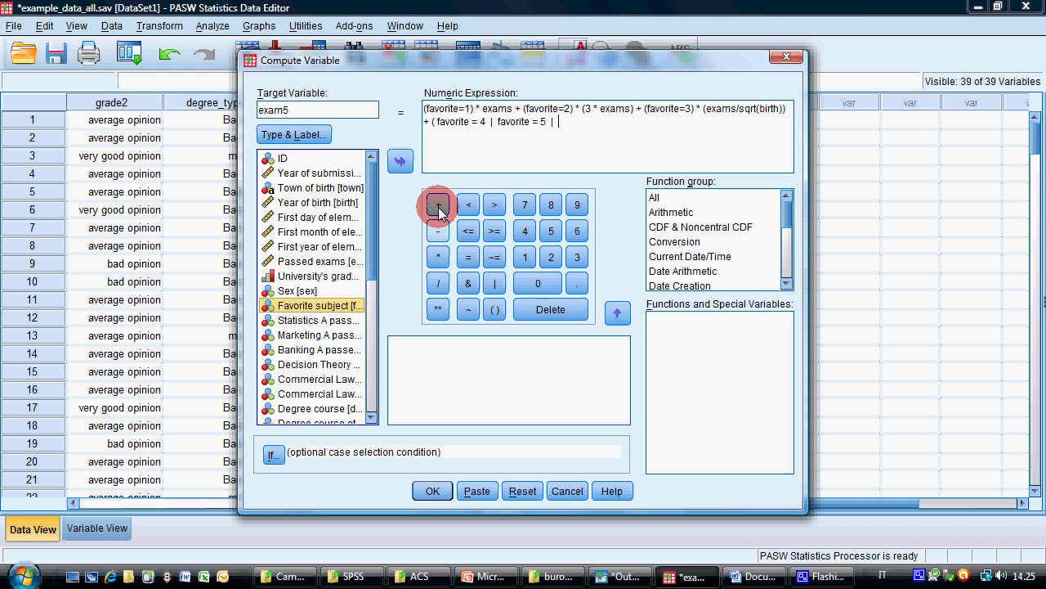
click(400, 161)
click(469, 257)
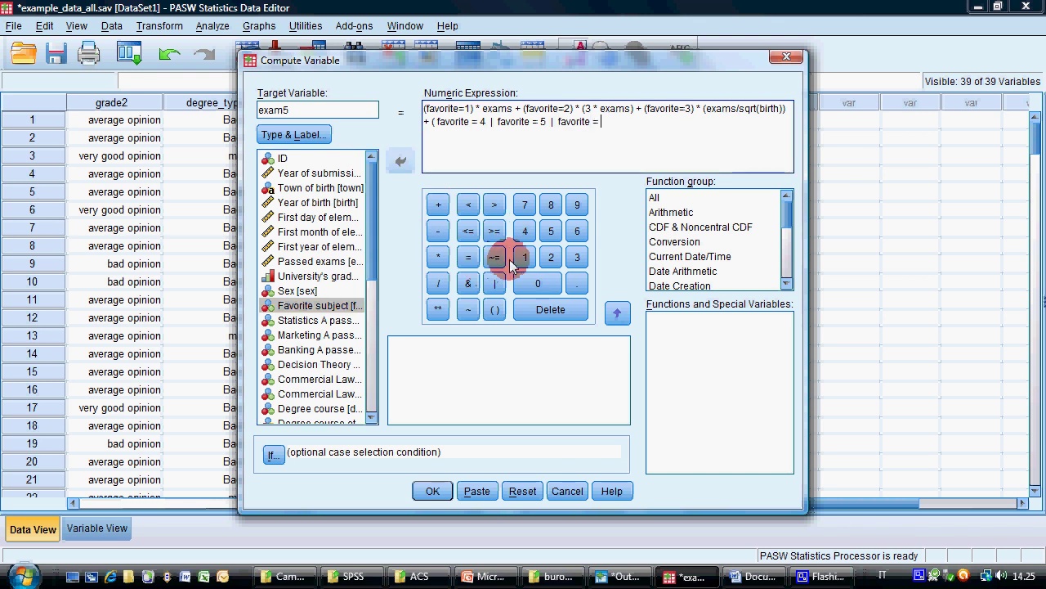
click(581, 234)
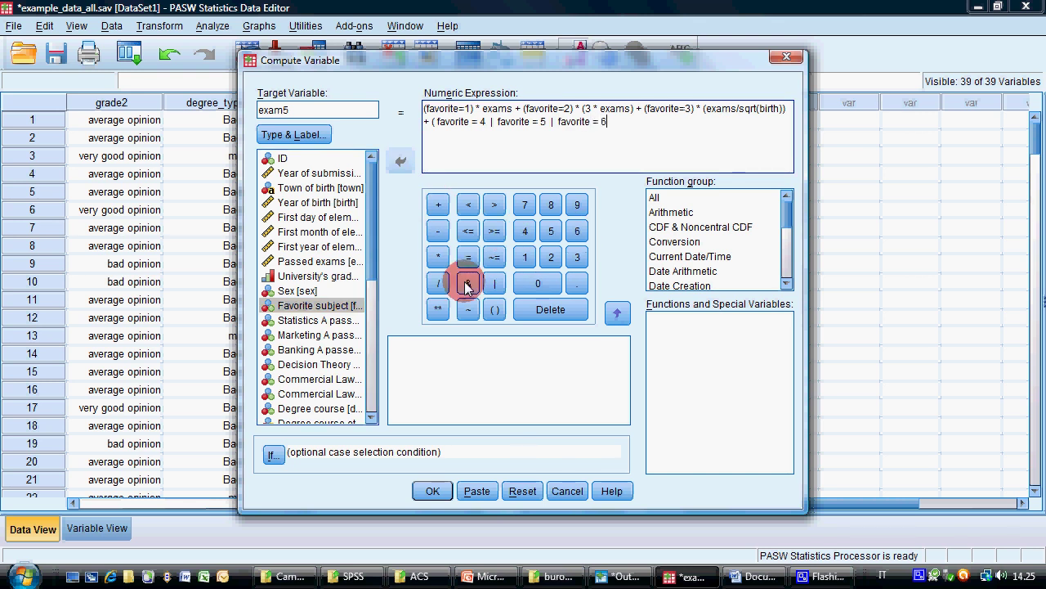
Step: Close the parenthesis of the OR condition and multiply it by (2 * exams)
click(495, 309)
click(553, 209)
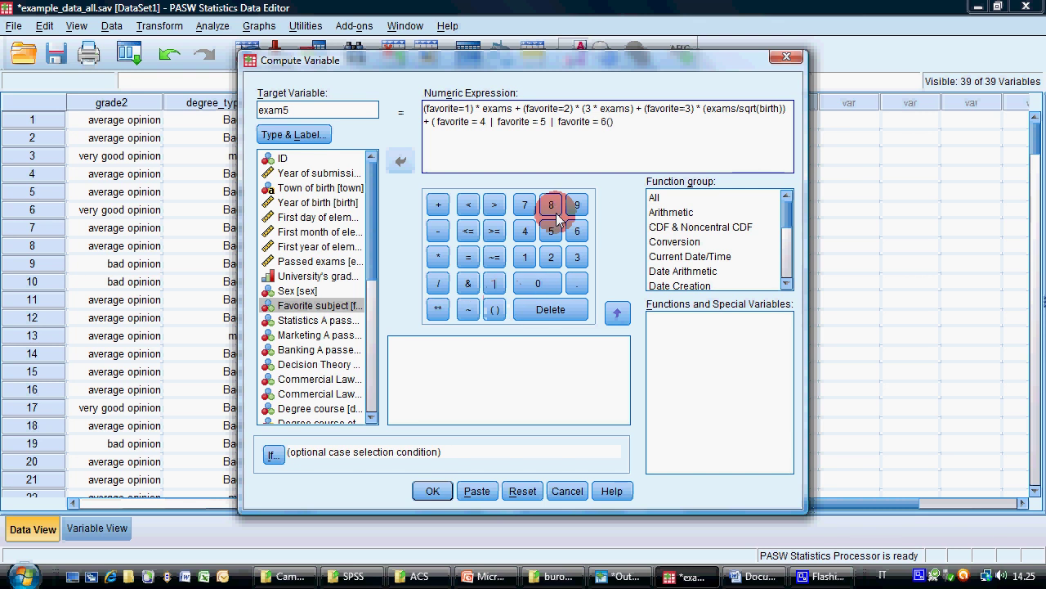
text((2 * exams))
Step: Review the whole numeric expression, including its grouped favorite = 4 | favorite = 5 | favorite = 6 condition
drag(426, 107, 717, 152)
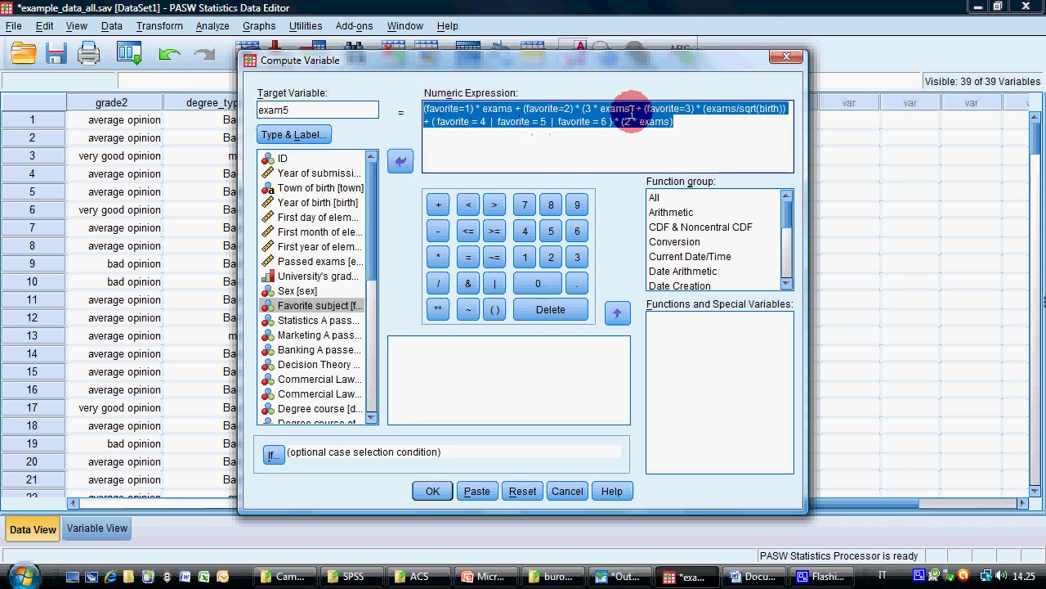
click(692, 120)
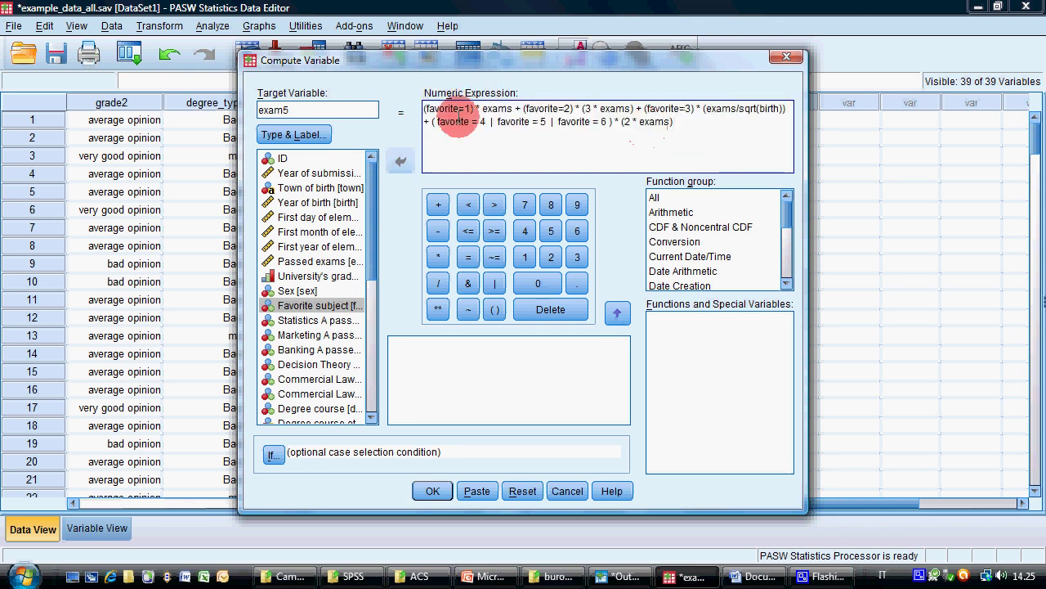
drag(433, 121, 609, 121)
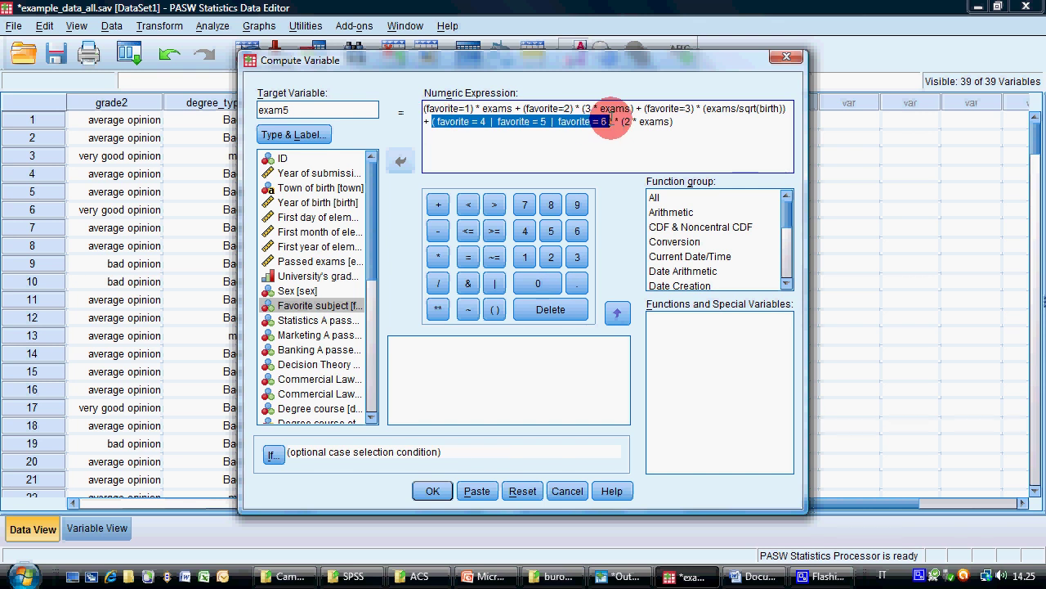
key(Delete)
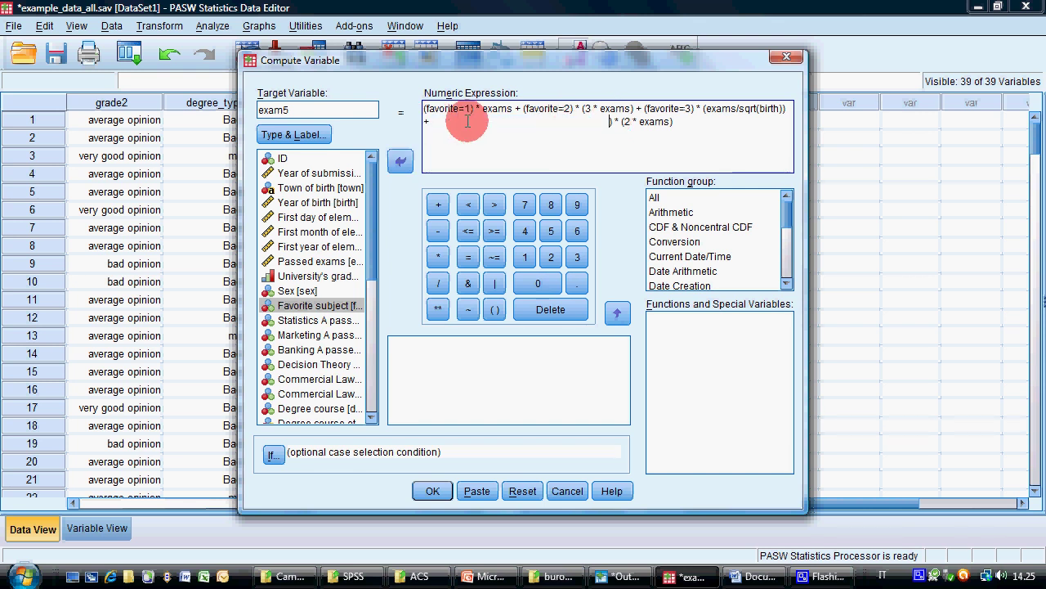
key(ctrl+z)
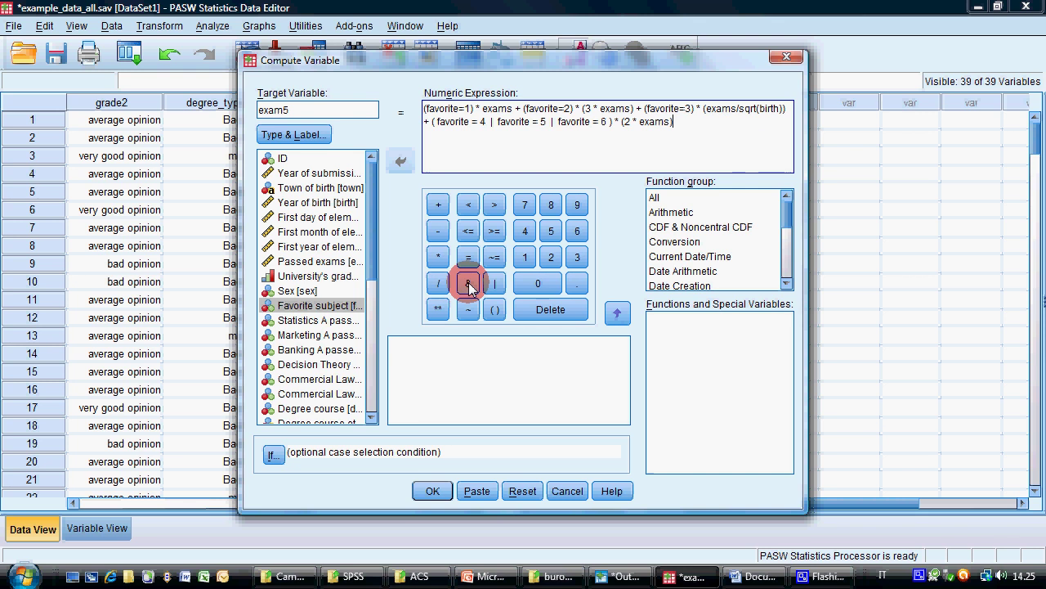
Step: Enclose the favorite = 4 and favorite = 5 conditions each in their own parentheses
click(437, 121)
text(()
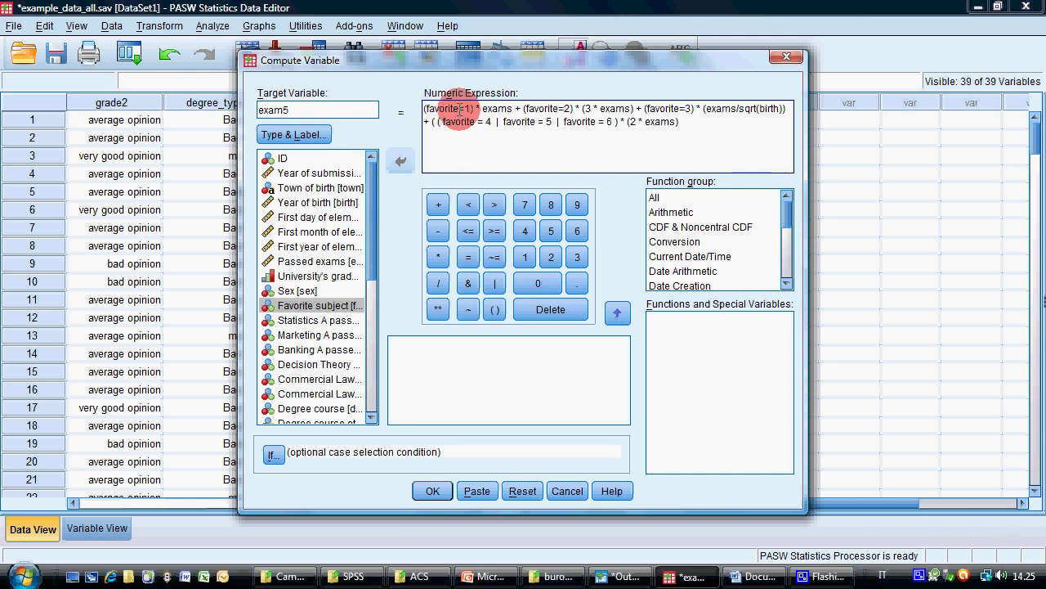
text( ))
text(( )
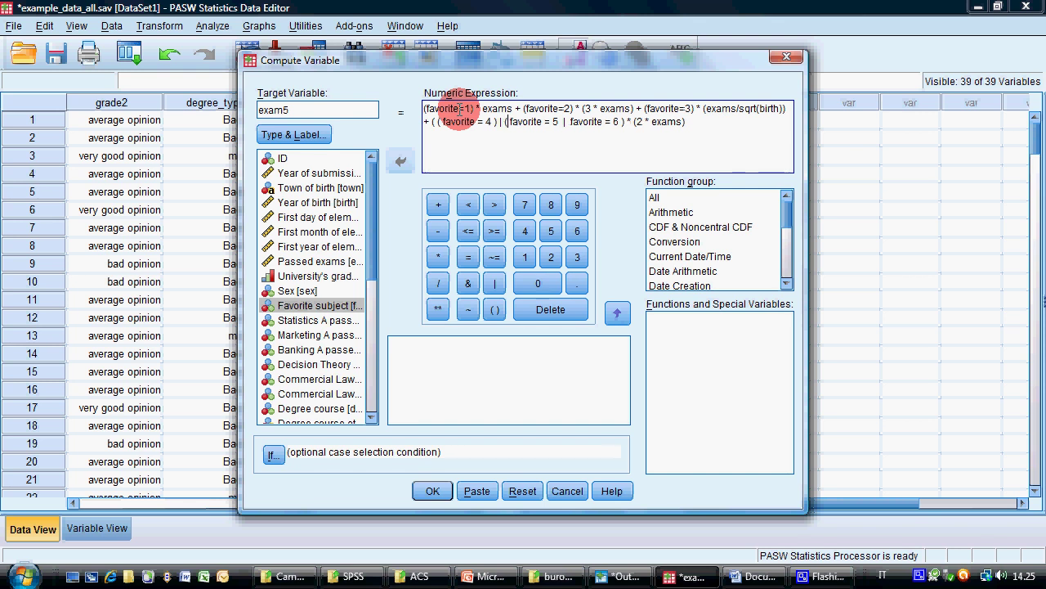
text( ) )
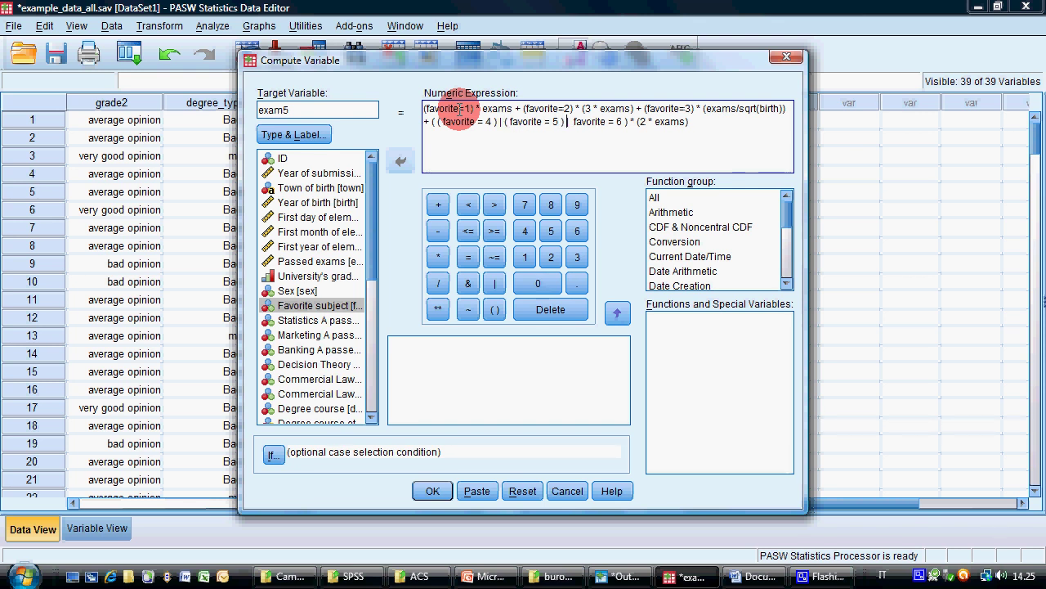
Step: Enclose the favorite = 6 condition in its own parentheses inside the OR group
text(()
key(Right)
key(Right)
key(Right)
key(Right)
key(Right)
key(Right)
key(Right)
key(Right)
key(Right)
key(Right)
key(Right)
key(Right)
key(Right)
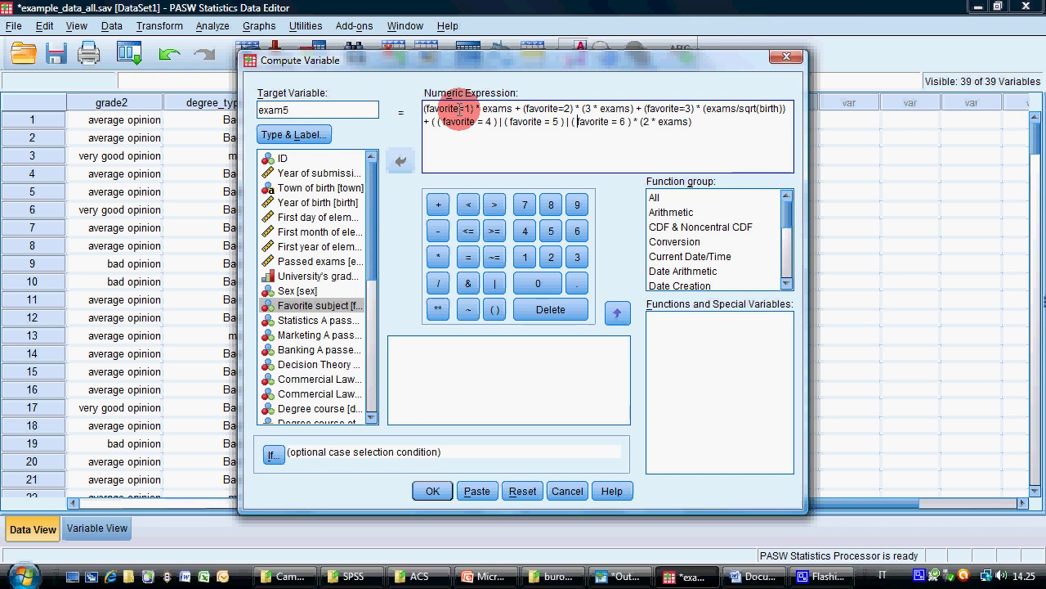
text())
Step: Adjust the spacing between the OR group's opening parenthesis and the favorite = 4 condition
key(Home)
key(Right)
key(Right)
key(Right)
key(Right)
key(Delete)
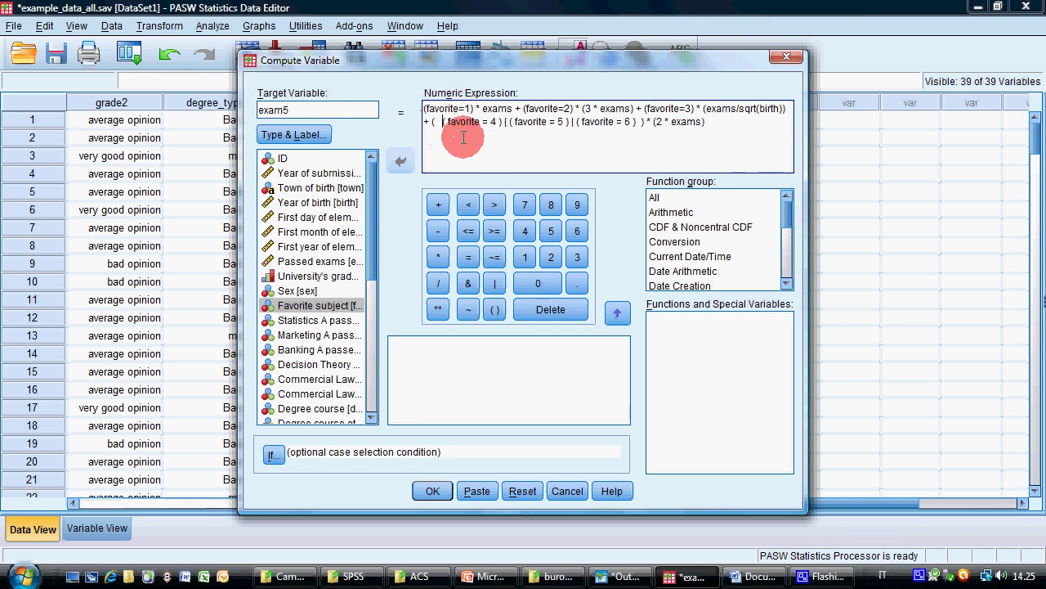
Step: Space out the OR operators between the parenthesised favorite conditions, and dismiss the Compute Variable dialog without running it
click(503, 124)
click(509, 120)
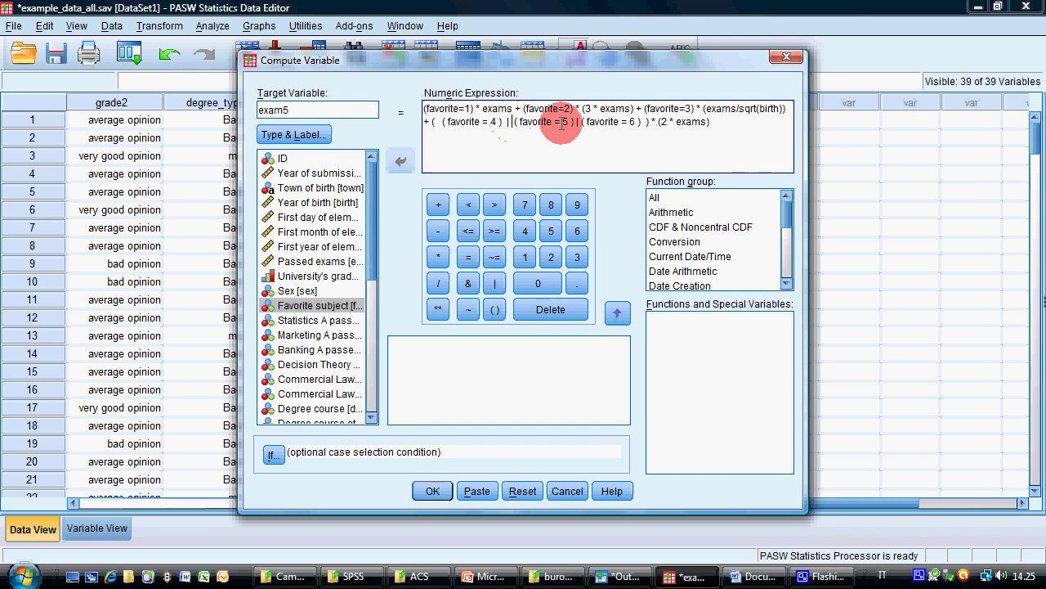
click(578, 122)
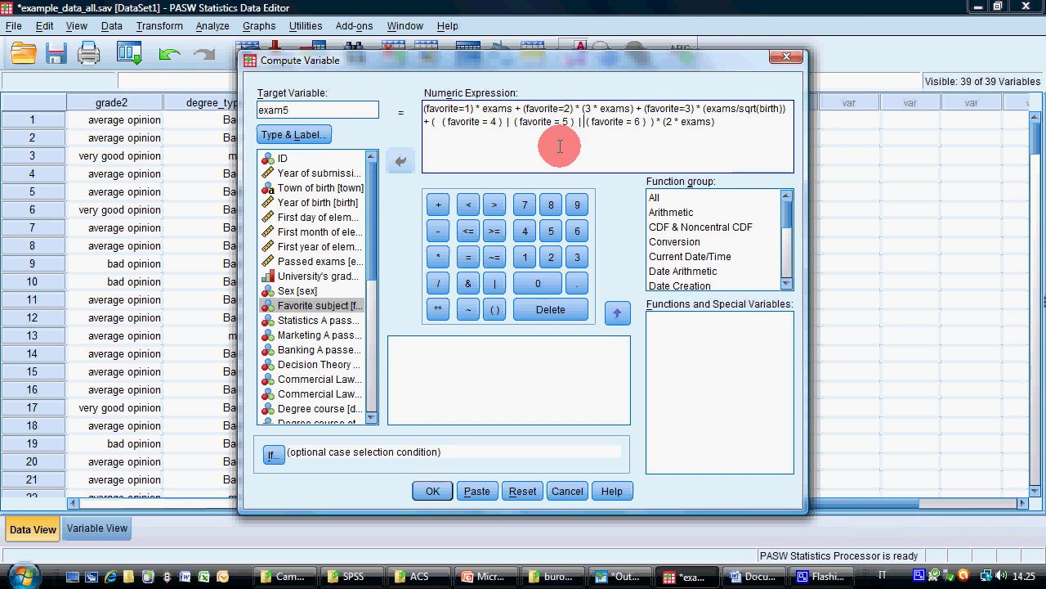
drag(490, 121, 551, 122)
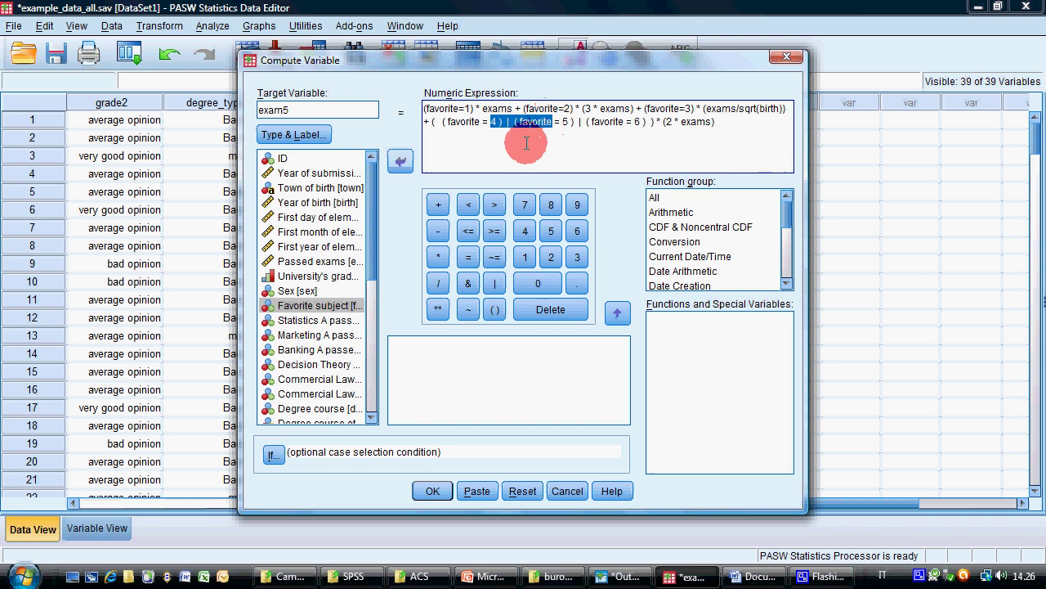
click(527, 143)
click(439, 492)
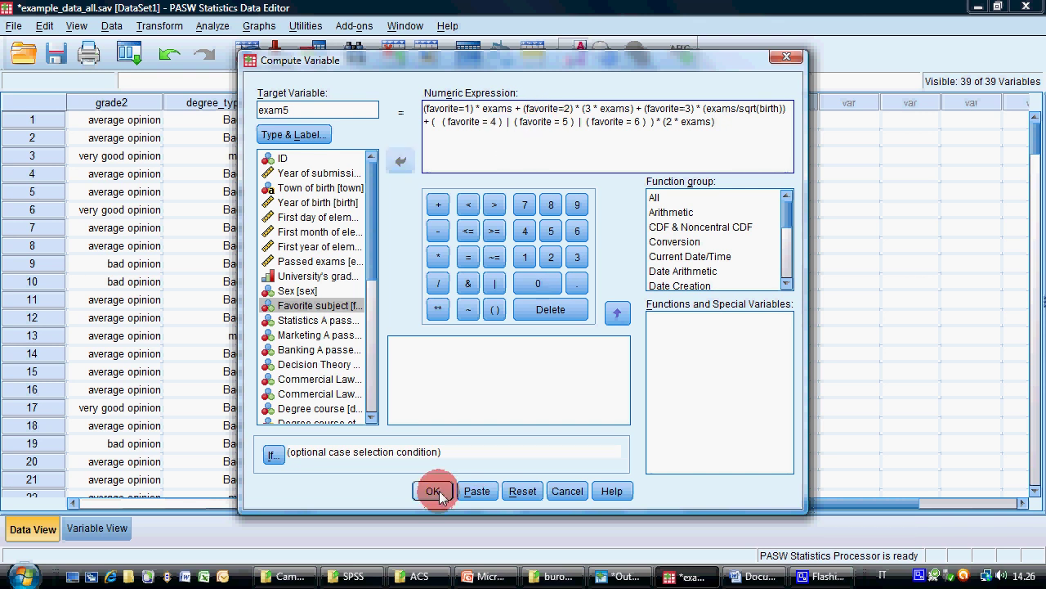
click(574, 495)
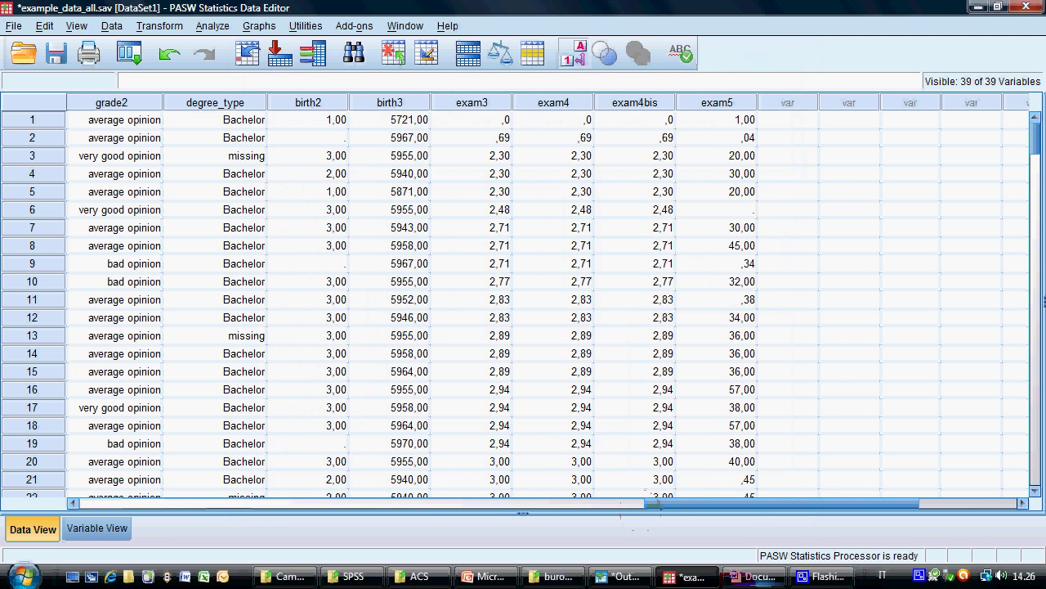
Step: Switch to the PowerPoint Transform slide and highlight the "Logical operators" and "usage of MEAN function" texts
click(495, 575)
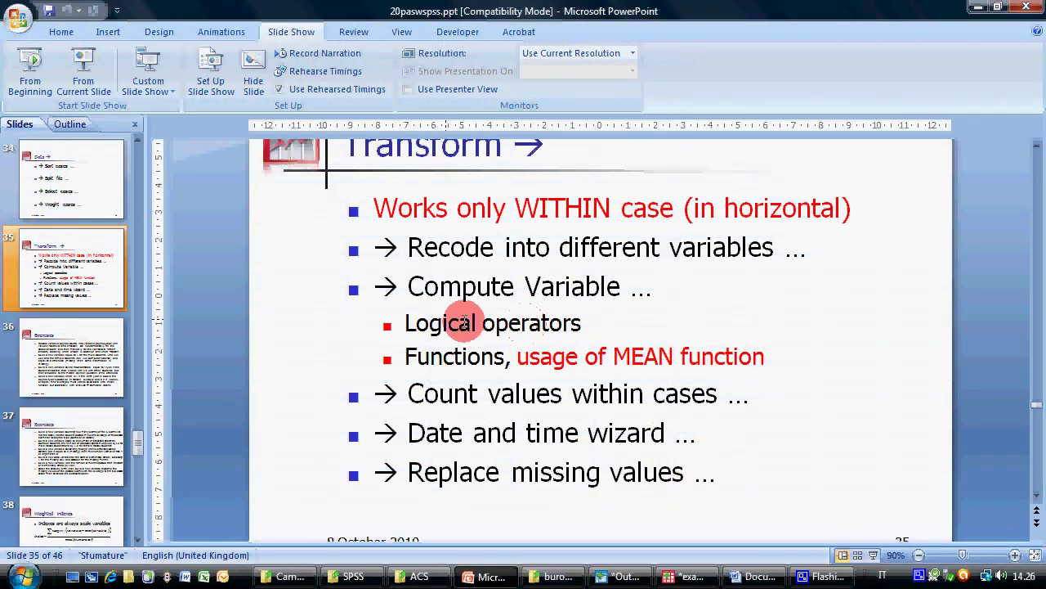
drag(463, 322, 601, 326)
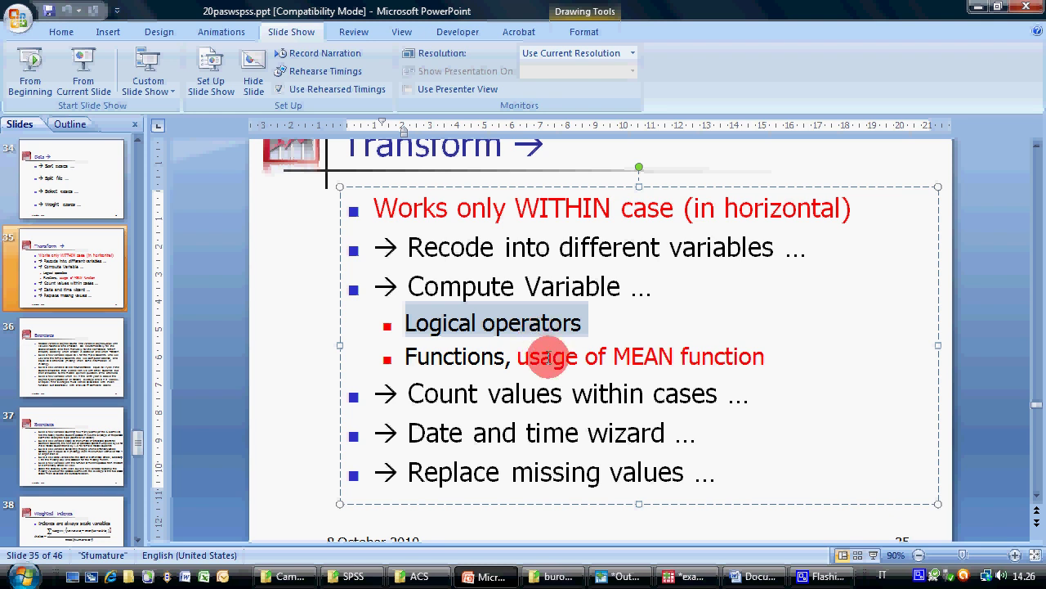
drag(519, 357, 704, 366)
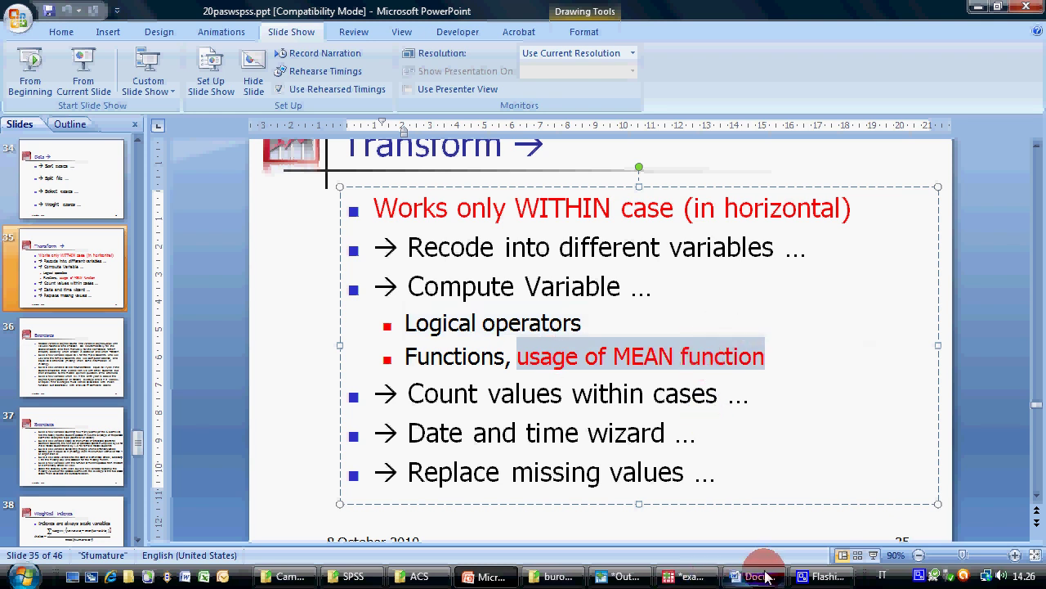
mouse_move(762, 577)
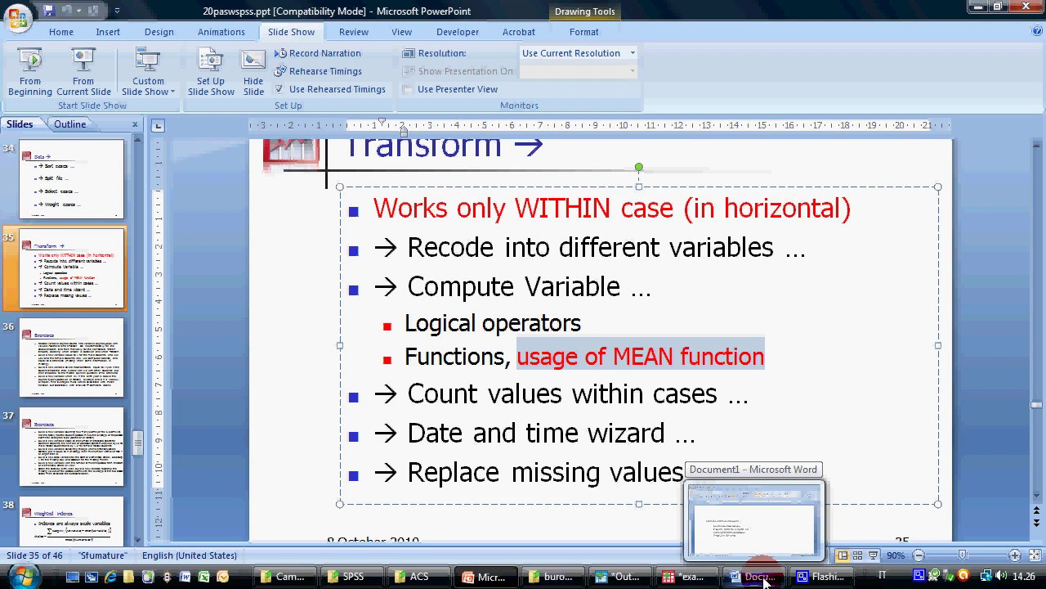
Step: Return to the PASW Data Editor, start a cleared Compute Variable definition and choose the Mean function from the Statistical group
click(687, 576)
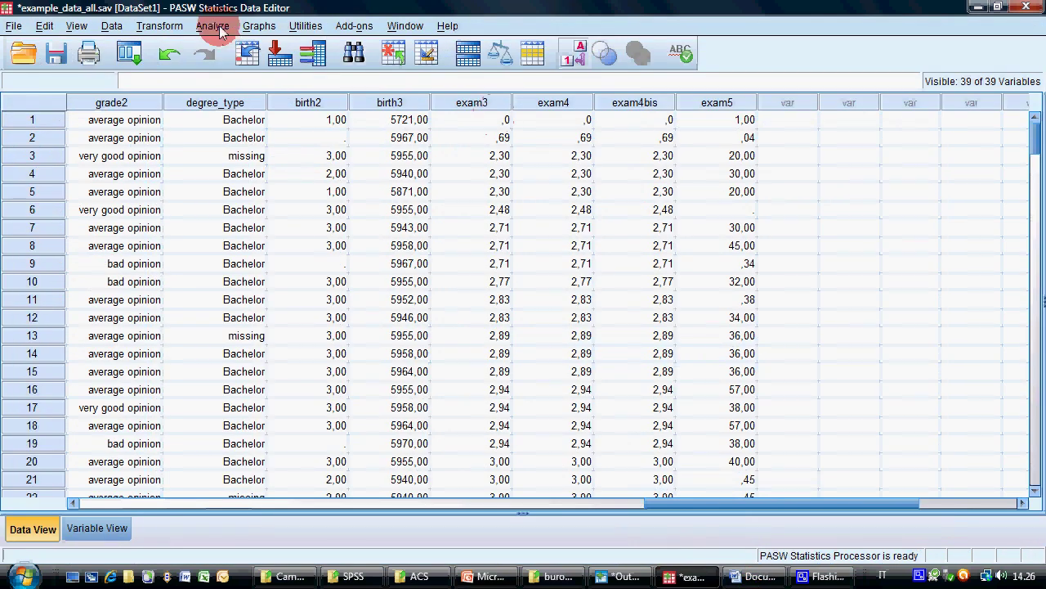
click(172, 26)
click(188, 41)
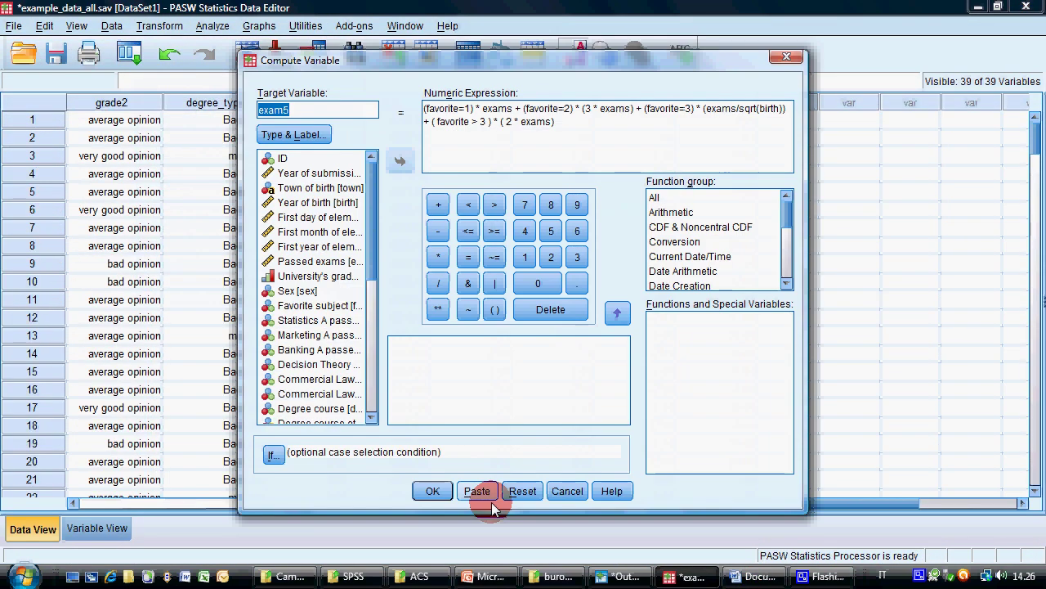
click(522, 491)
click(687, 211)
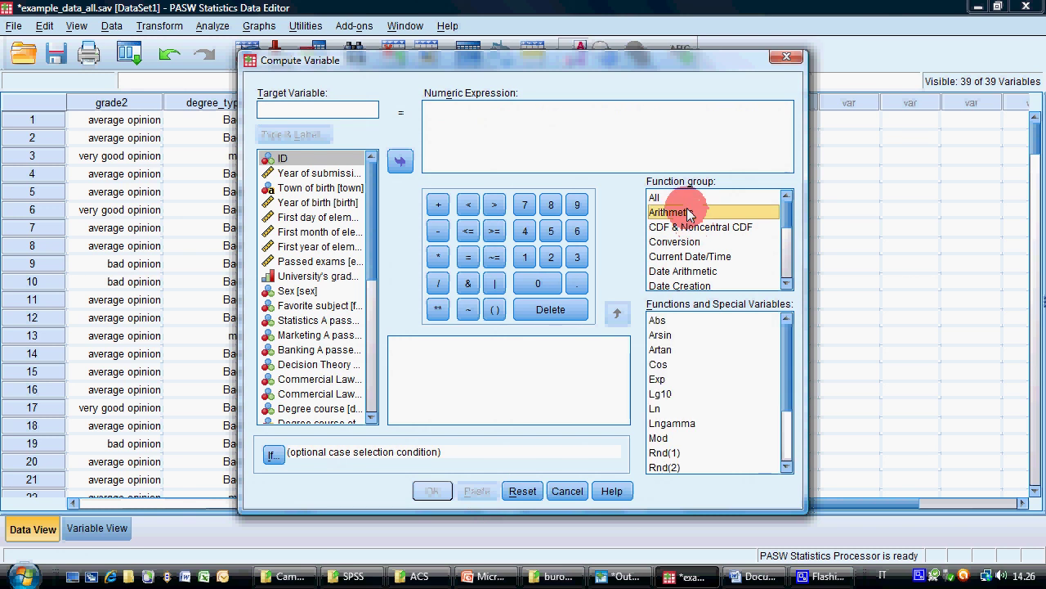
drag(786, 214, 785, 273)
click(666, 242)
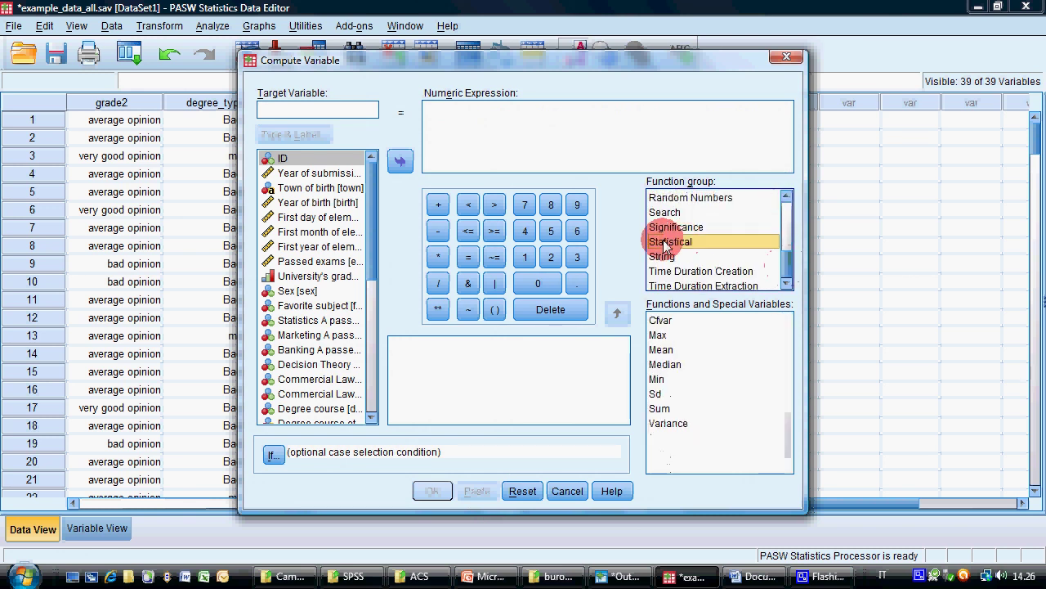
click(664, 349)
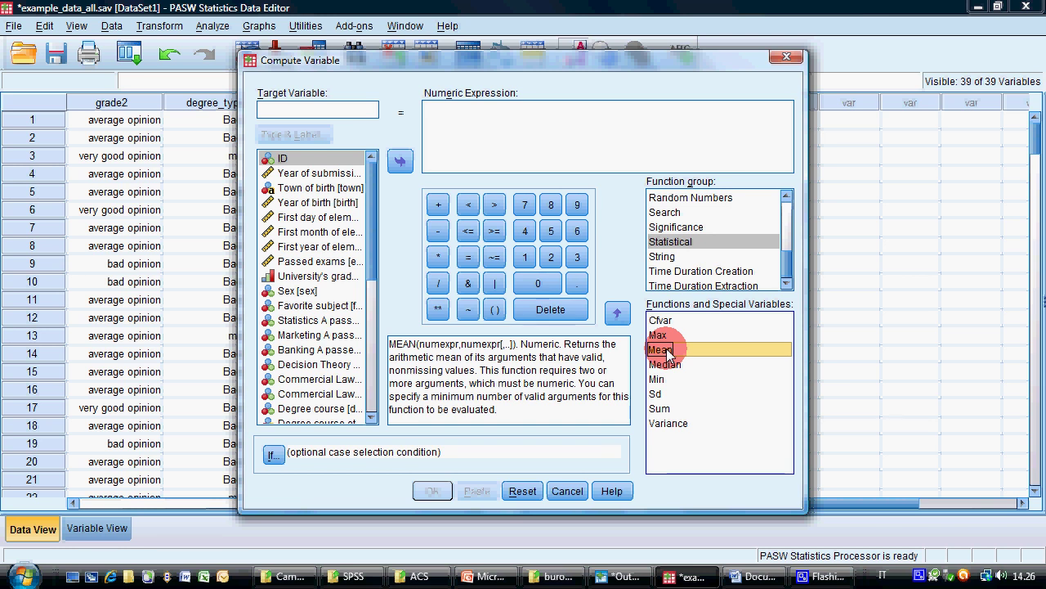
Step: Name the target variable abcde and insert the Mean function into the numeric expression
click(339, 107)
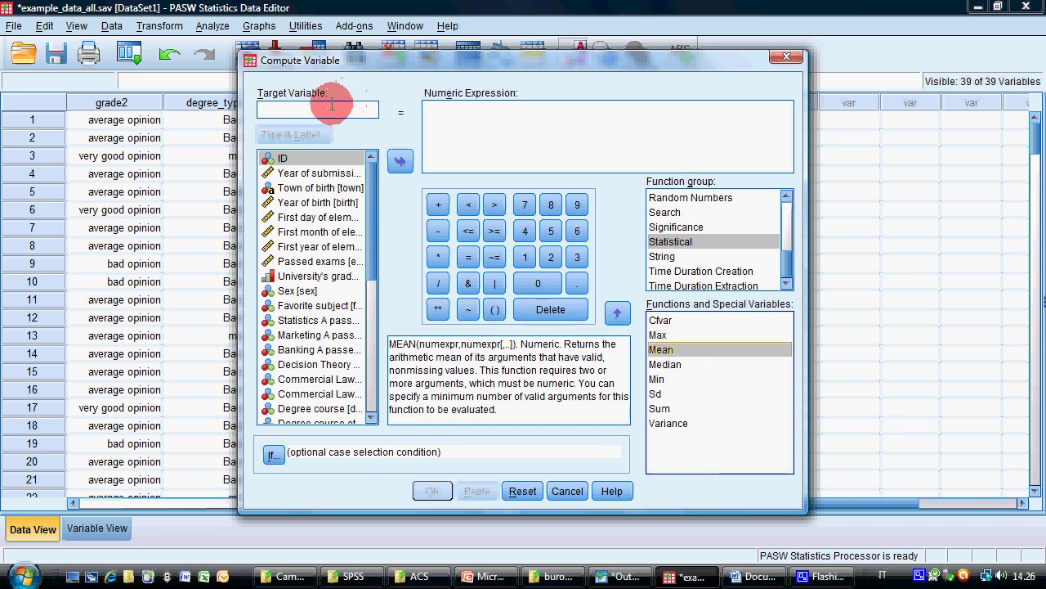
text(e)
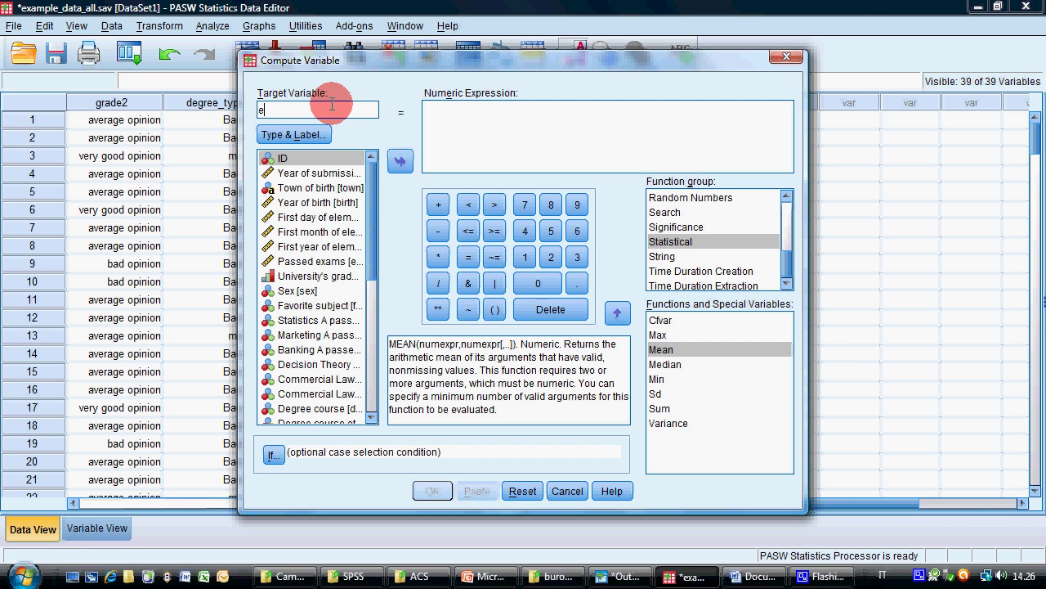
key(BackSpace)
text(abcde)
click(518, 135)
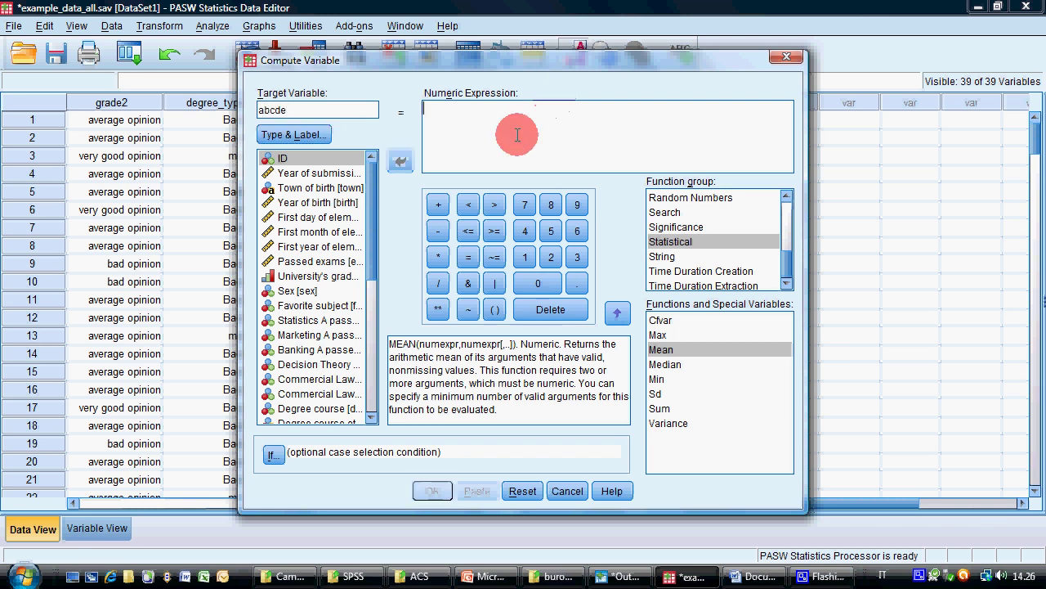
double_click(663, 352)
Step: Replace the MEAN function's placeholder arguments with the Passed exams variable, giving MEAN(exams)
click(456, 109)
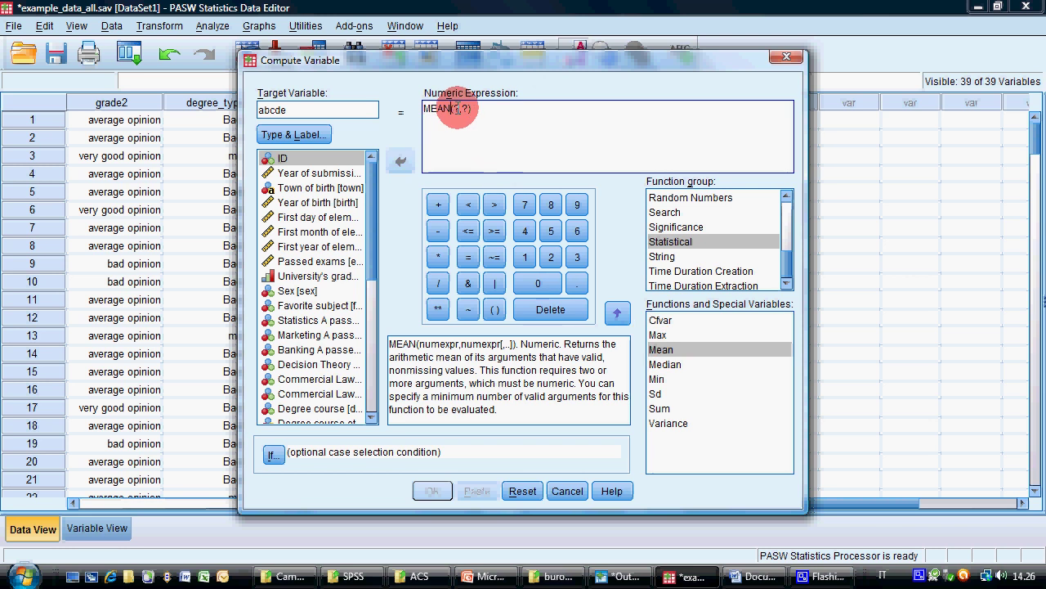
drag(456, 109, 537, 105)
key(Delete)
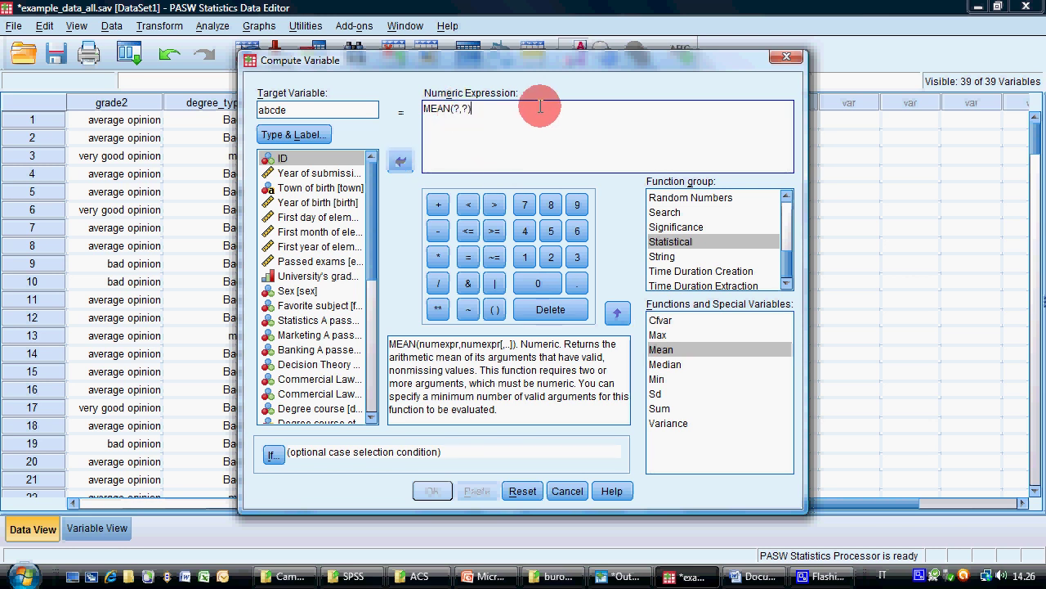
click(319, 260)
click(400, 161)
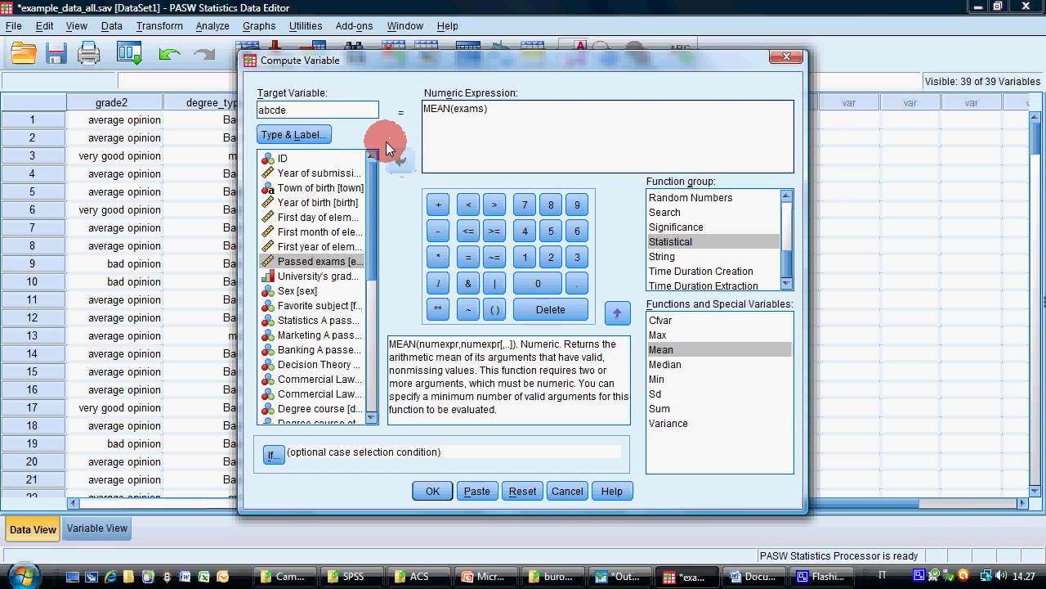
Step: Highlight the MEAN(exams) expression and the PowerPoint slide's "Works only WITHIN case (in horizontal)" line, and return to PASW Statistics
click(294, 111)
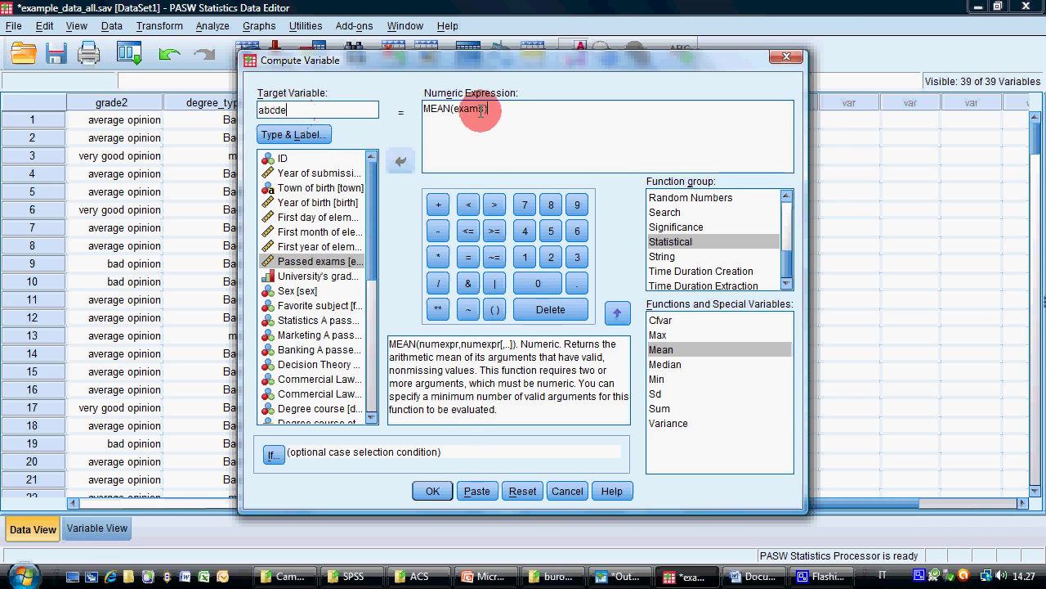
drag(491, 105, 415, 109)
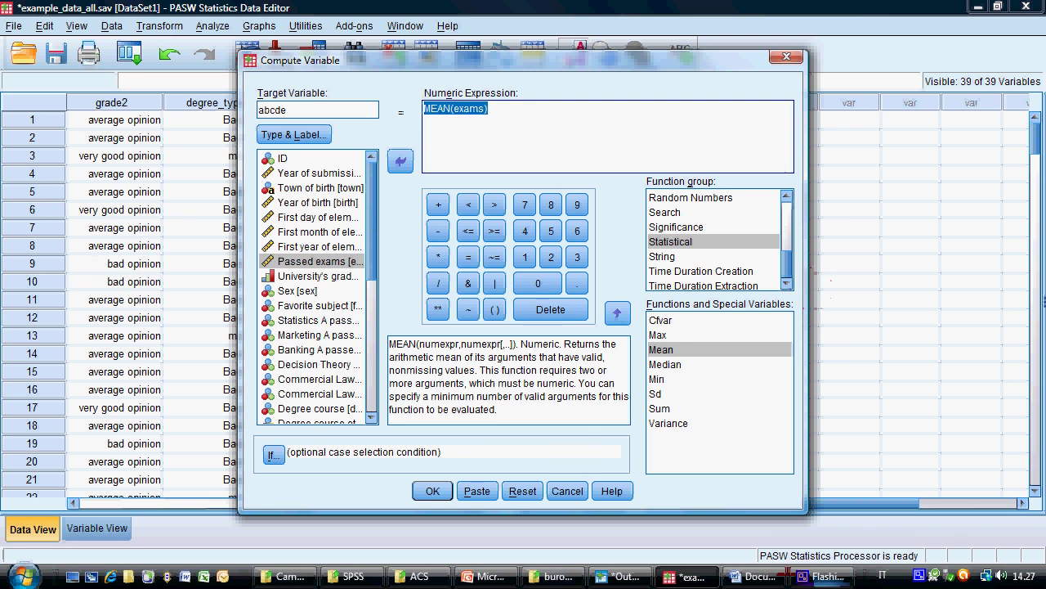
click(489, 577)
drag(375, 207, 929, 208)
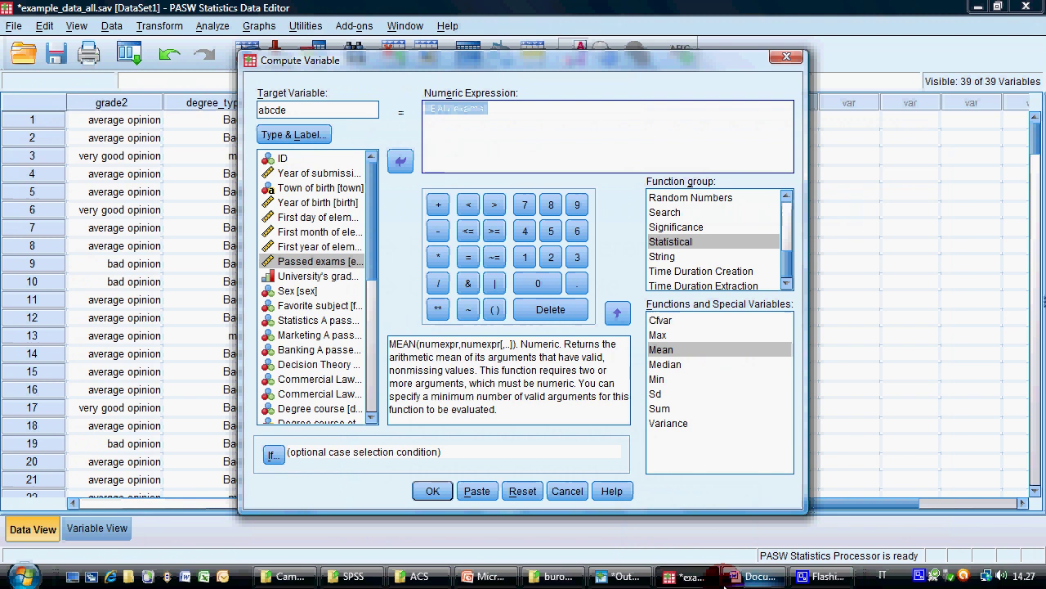
click(685, 576)
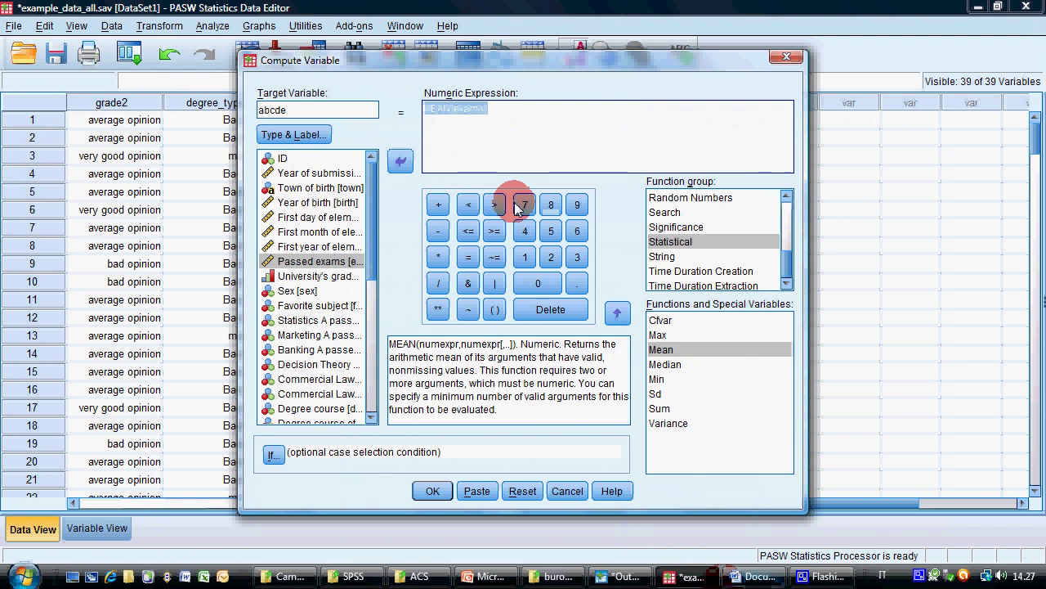
Step: Examine the MEAN function's description, especially the sentence about how many arguments it requires
click(517, 109)
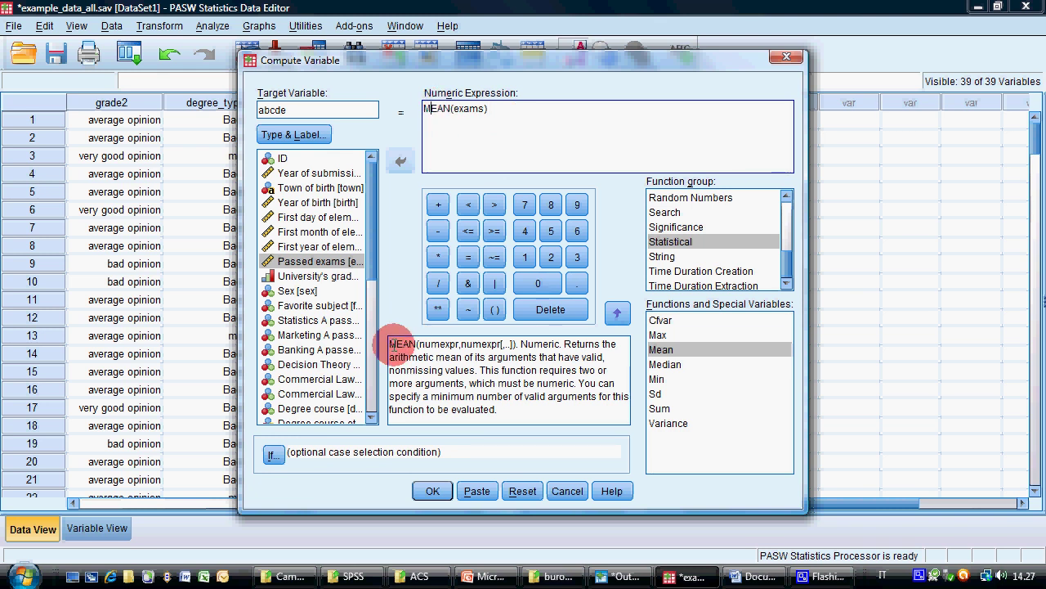
drag(391, 345, 544, 403)
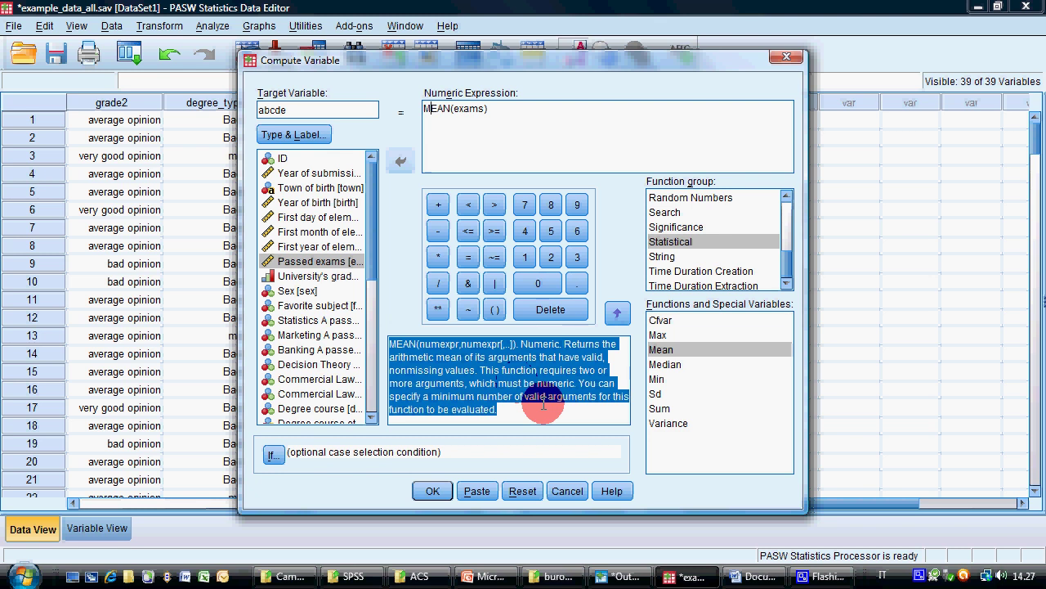
click(553, 413)
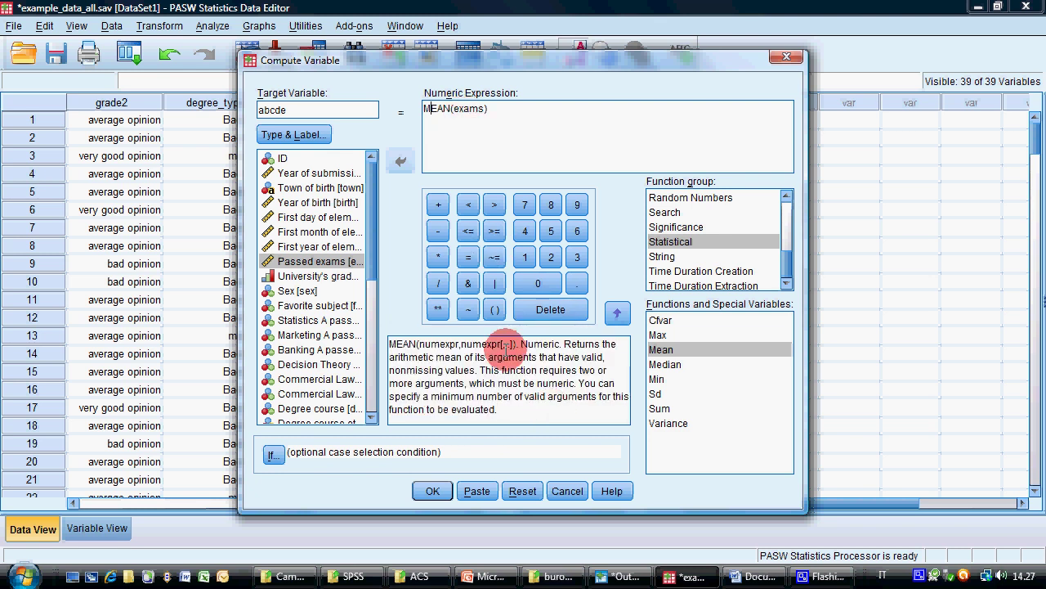
drag(564, 343, 468, 384)
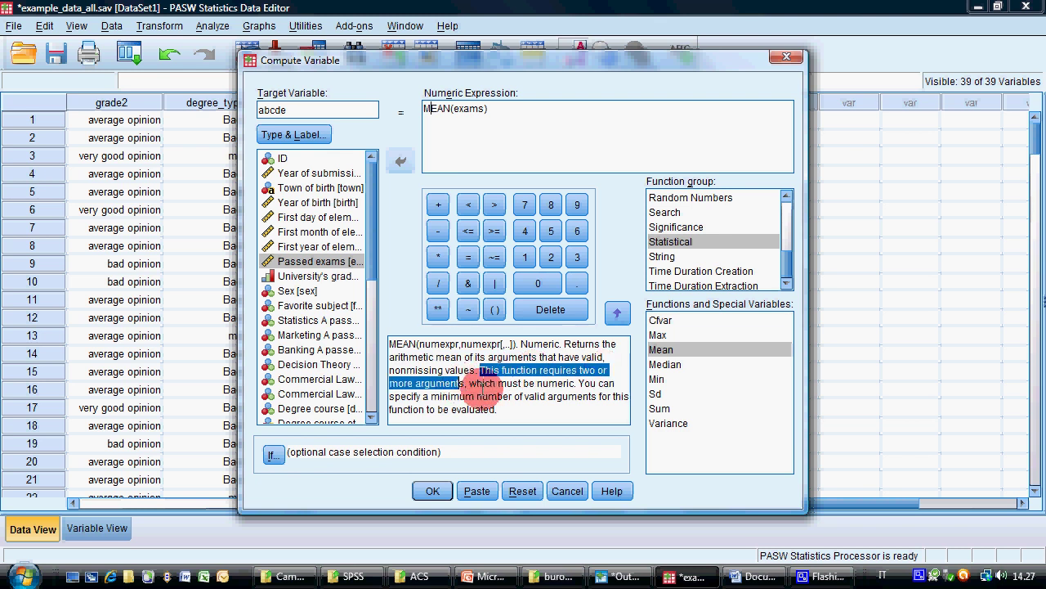
Step: Replace the exams argument with Year of birth and First year of elementary, giving MEAN(birth,year_el), and run the computation
click(488, 108)
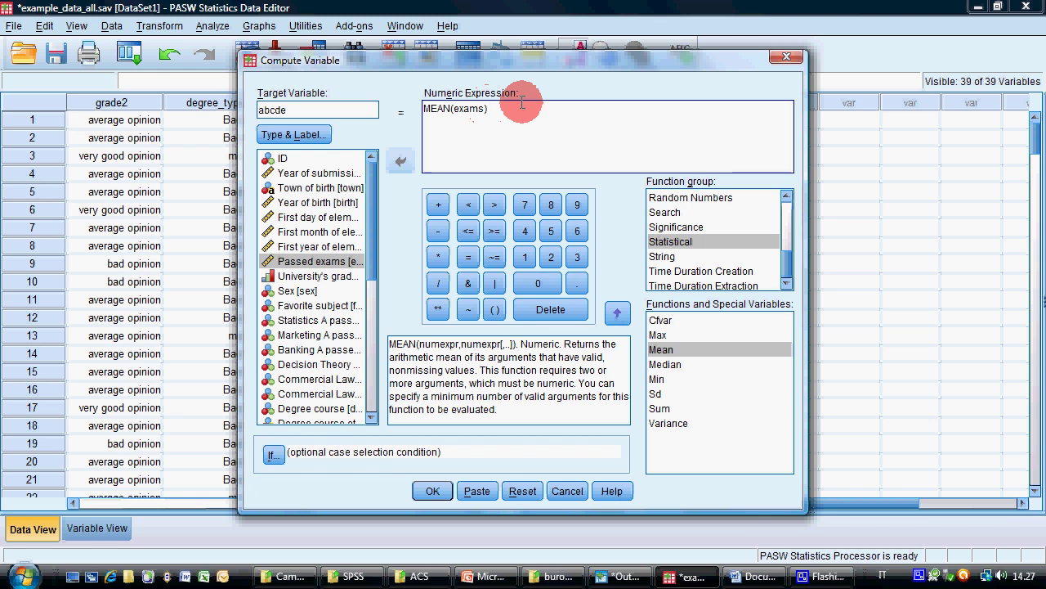
key(BackSpace)
key(BackSpace)
key(BackSpace)
key(BackSpace)
key(BackSpace)
key(BackSpace)
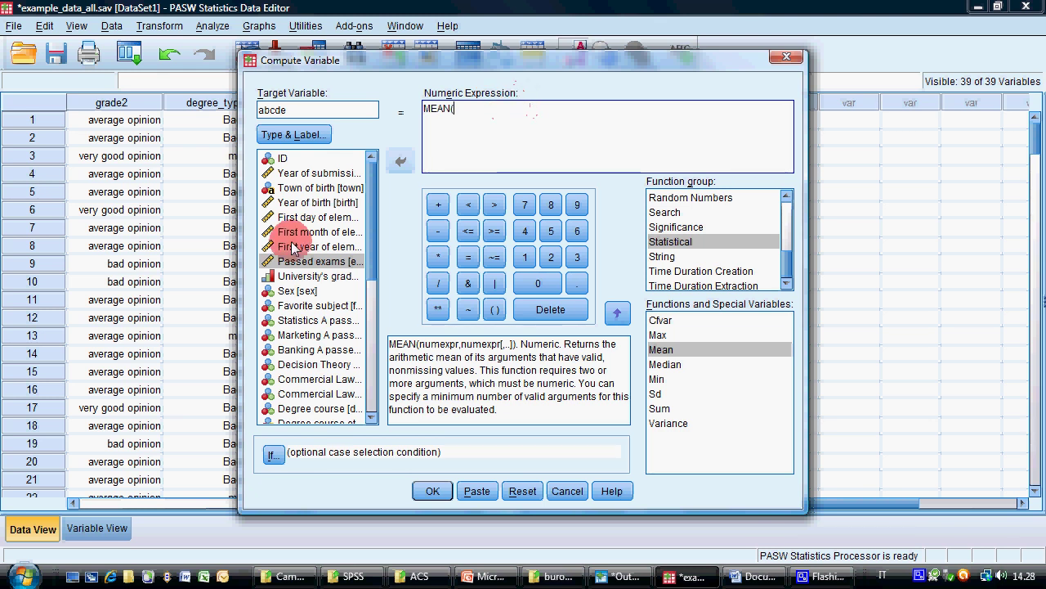
click(309, 202)
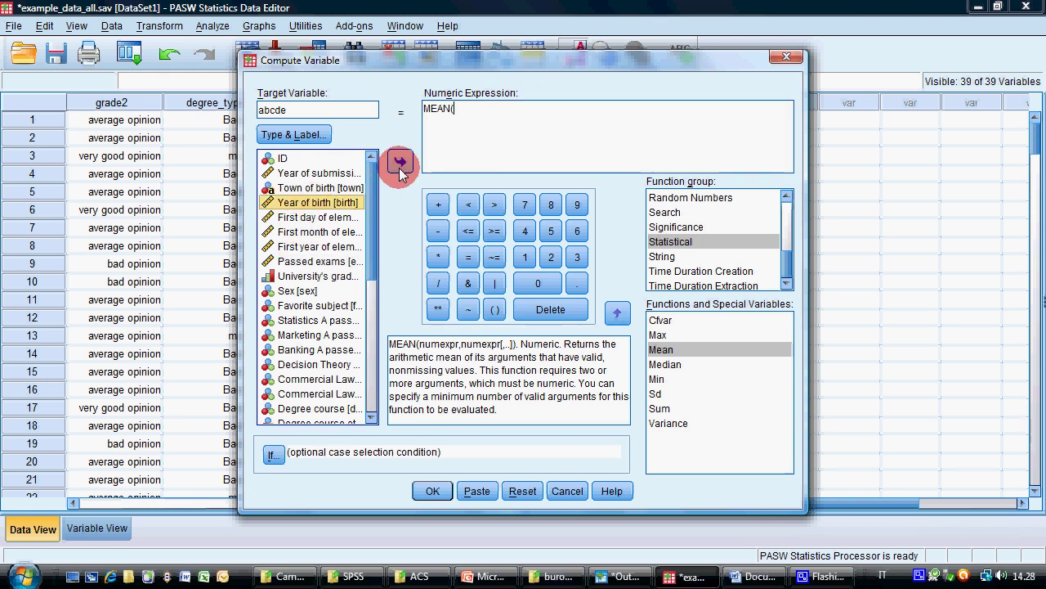
click(400, 163)
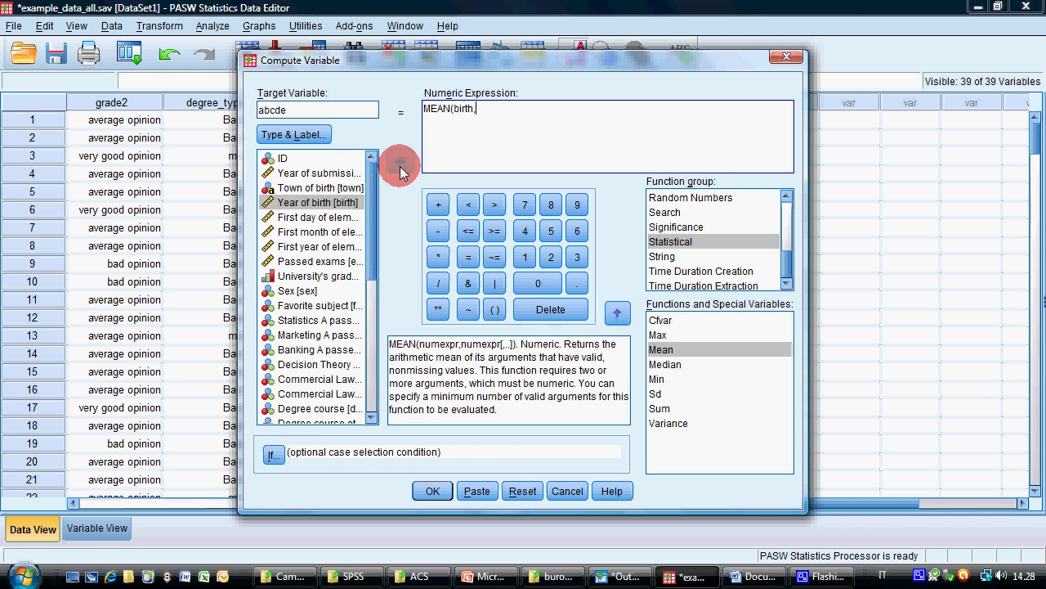
text(,)
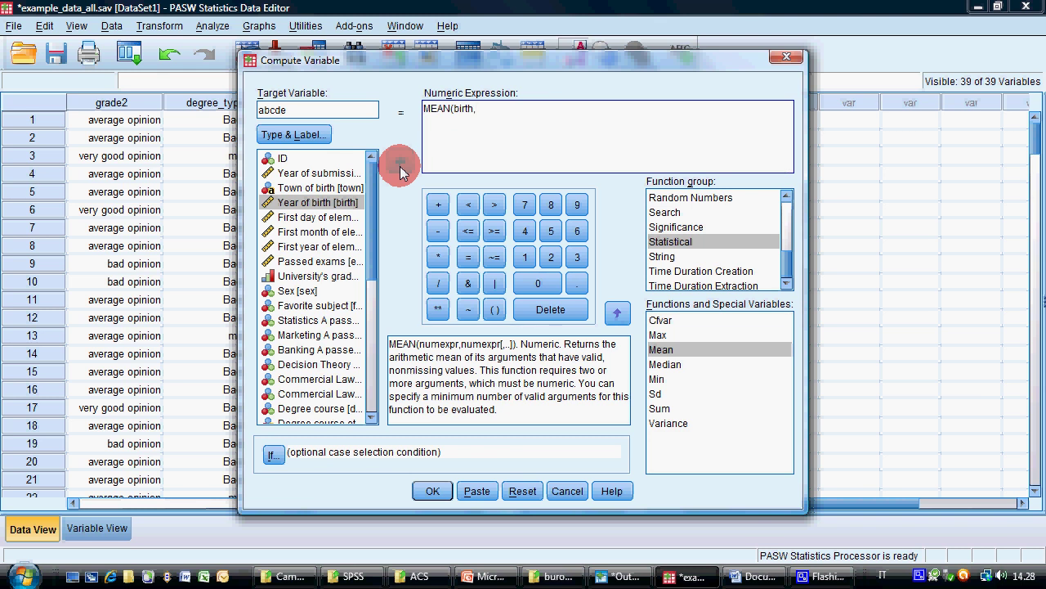
click(321, 247)
click(400, 162)
text())
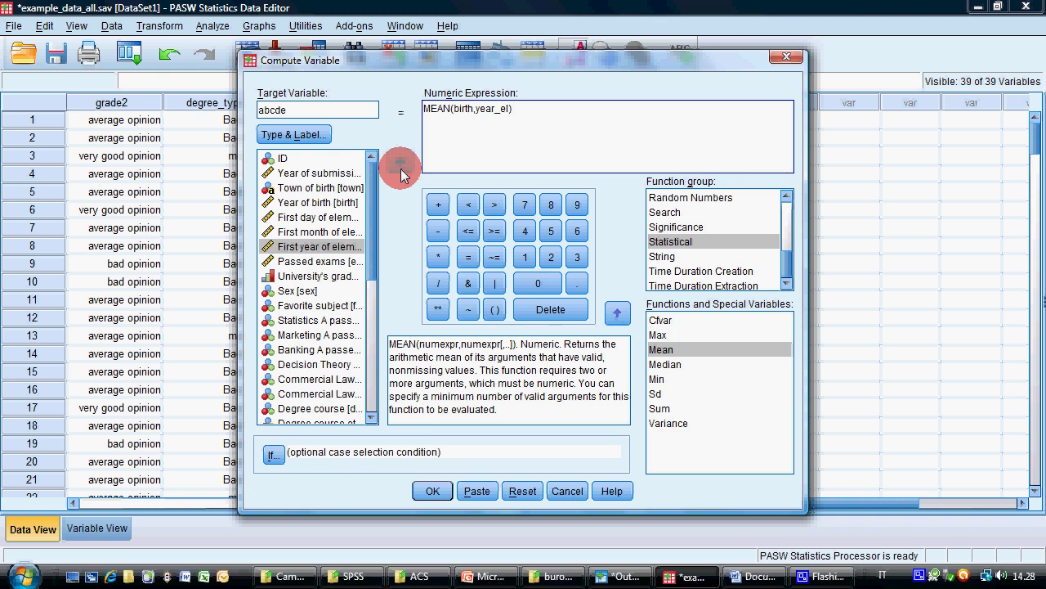
click(437, 491)
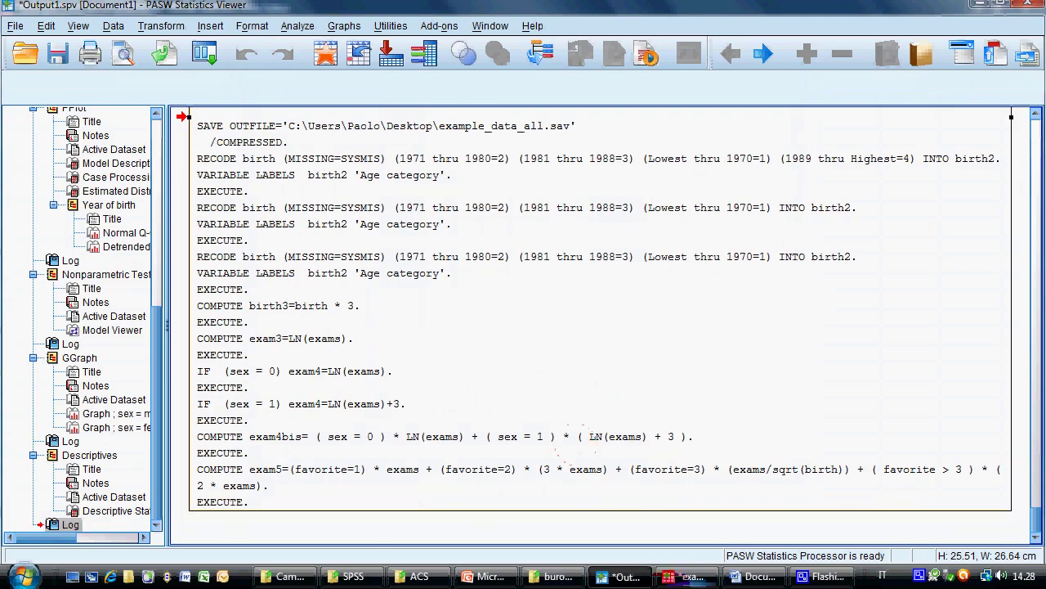
Step: Switch to the PASW Data Editor and examine the computed abcde values in several cases
click(693, 577)
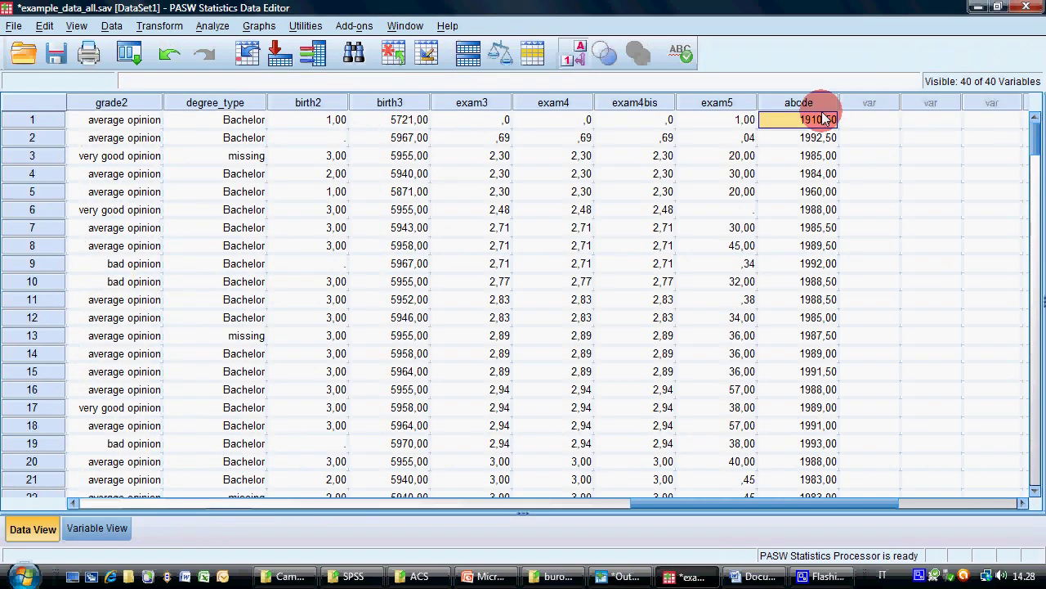
click(817, 138)
click(820, 247)
click(818, 281)
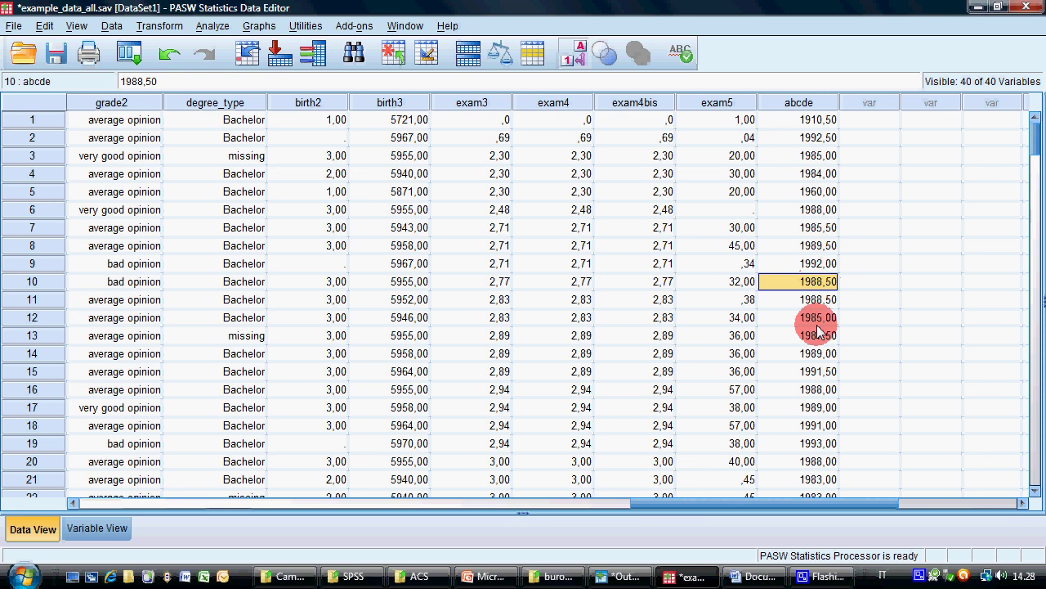
click(818, 353)
click(768, 575)
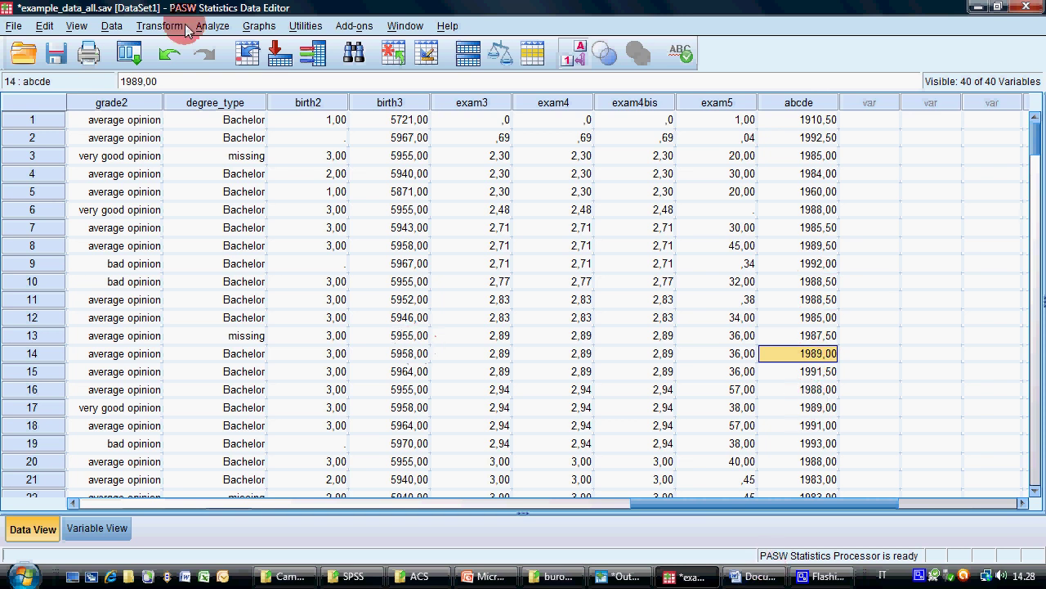
Step: Reopen Compute Variable and replace the MEAN function's arguments with income_jan, income_feb, income_mar as an example
click(212, 25)
click(211, 26)
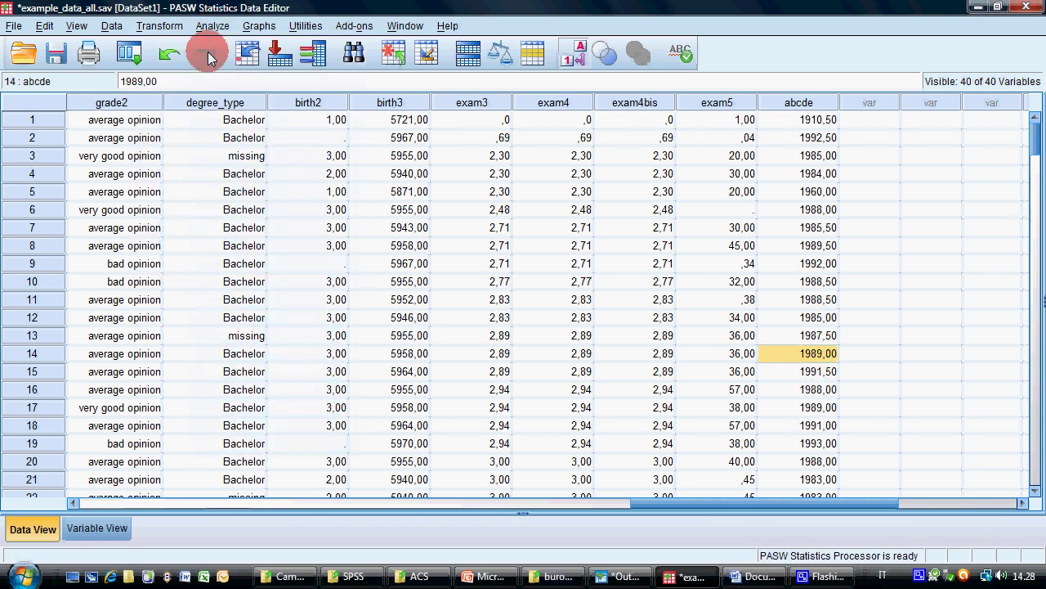
click(432, 108)
click(449, 112)
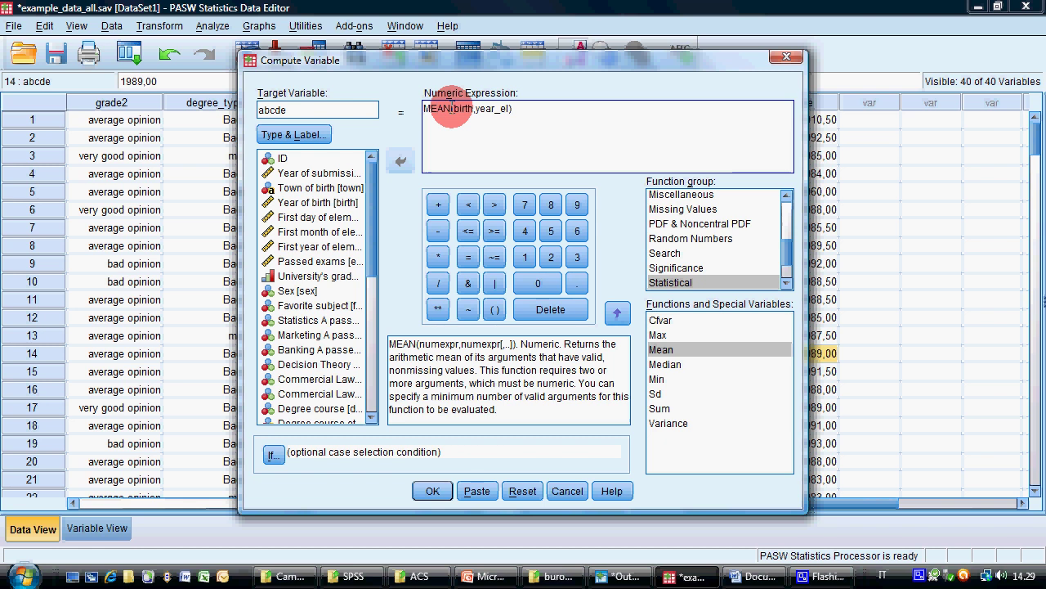
double_click(442, 109)
key(shift+End)
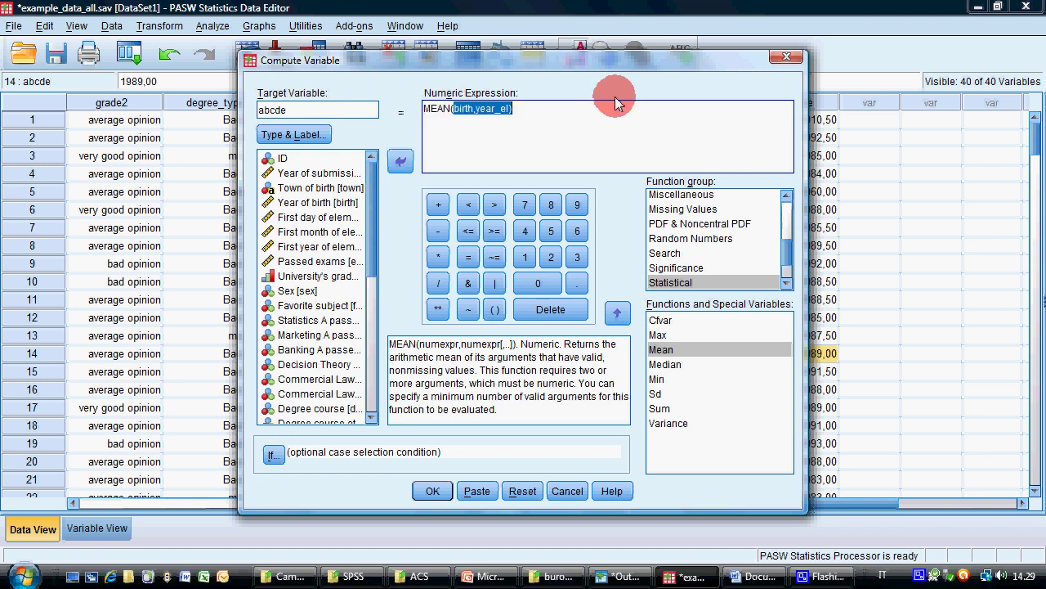
text(MEAN(income_)
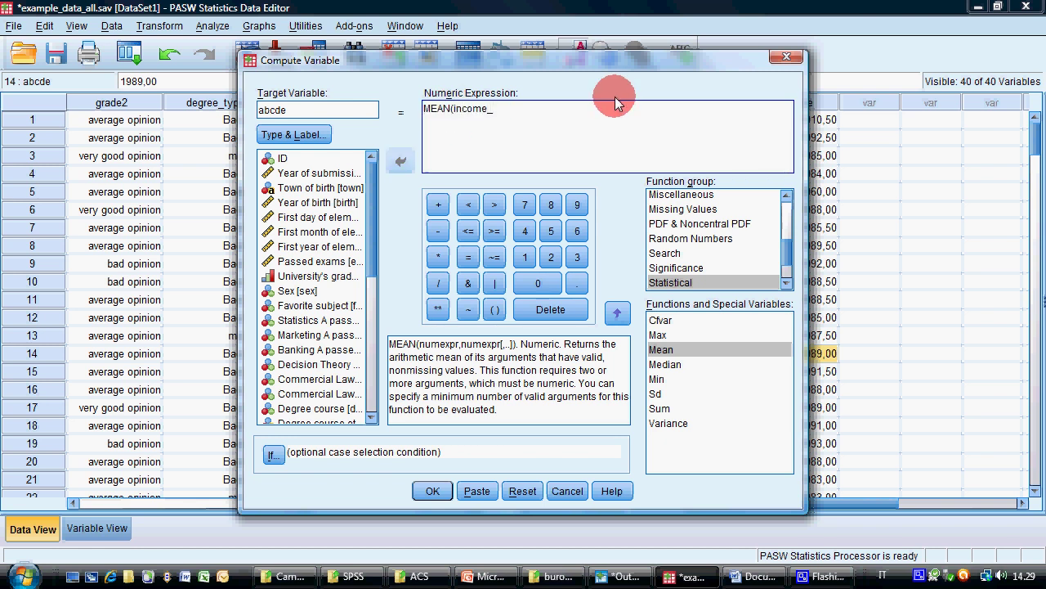
text(jan, income_feb, income_mar)
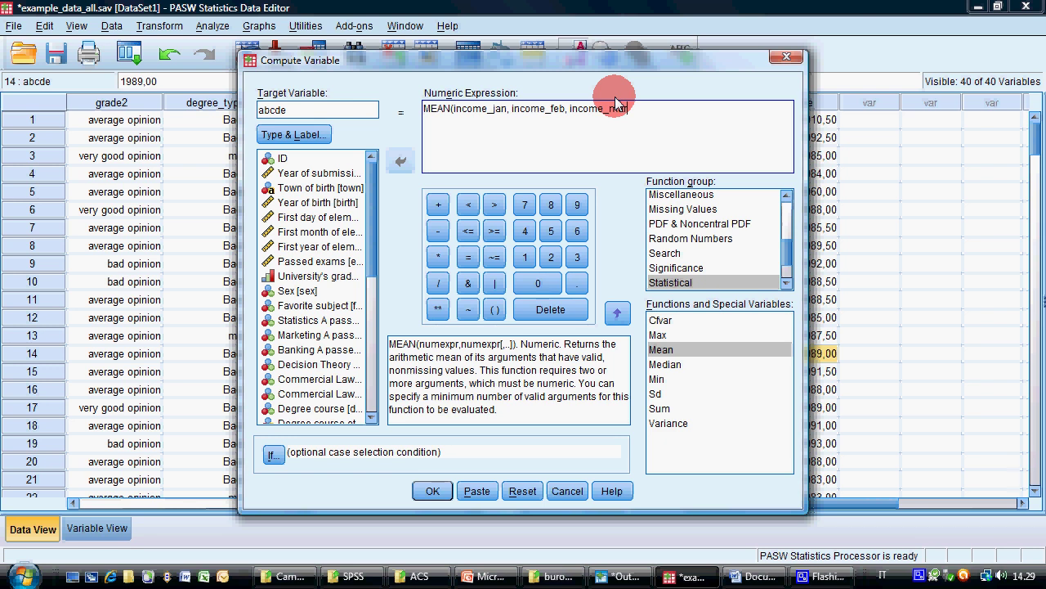
Step: Replace the MEAN expression with the Sum function of Year of birth and First year of elementary, giving SUM(birth,year_el)
click(666, 409)
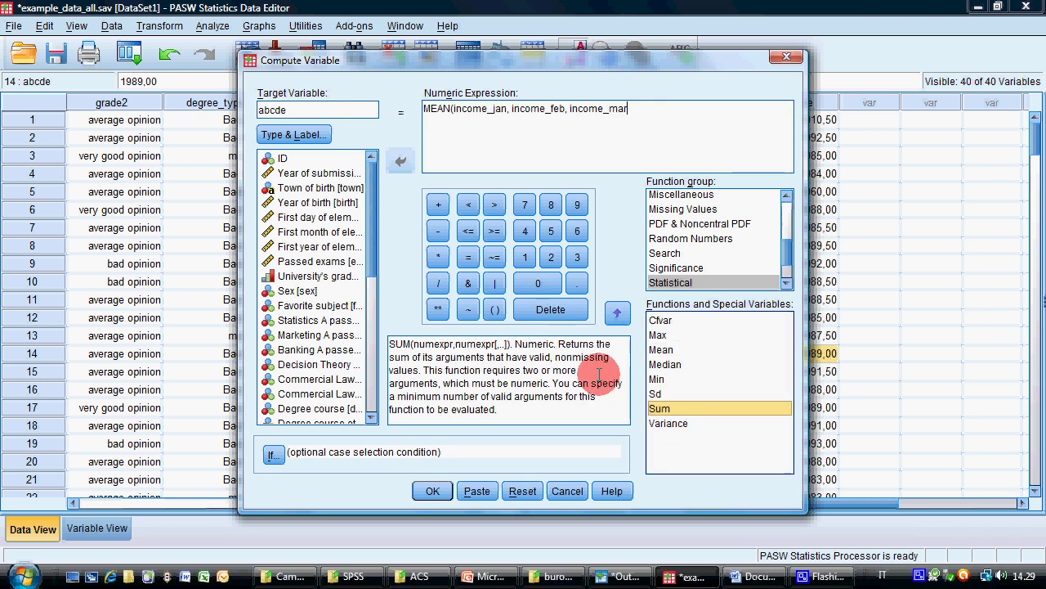
drag(646, 108, 423, 110)
text(SUM()
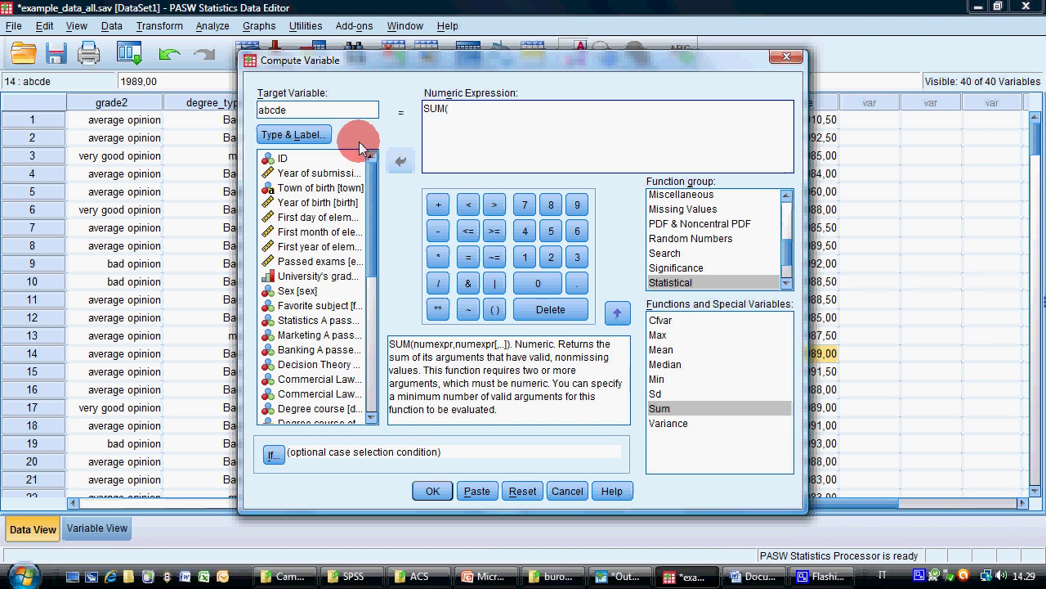
click(321, 205)
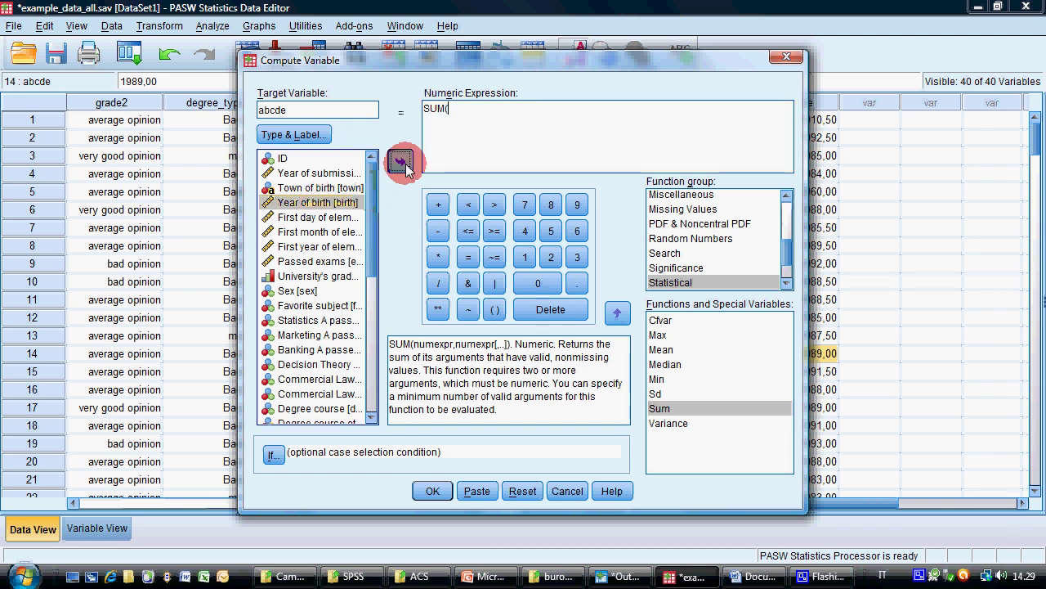
click(400, 160)
click(319, 246)
click(445, 162)
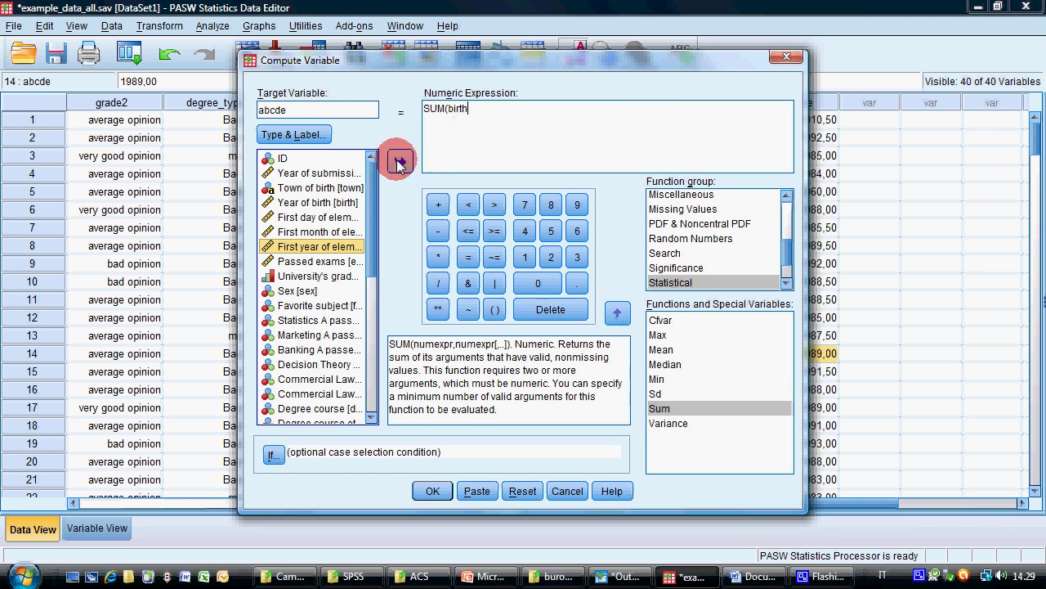
click(511, 109)
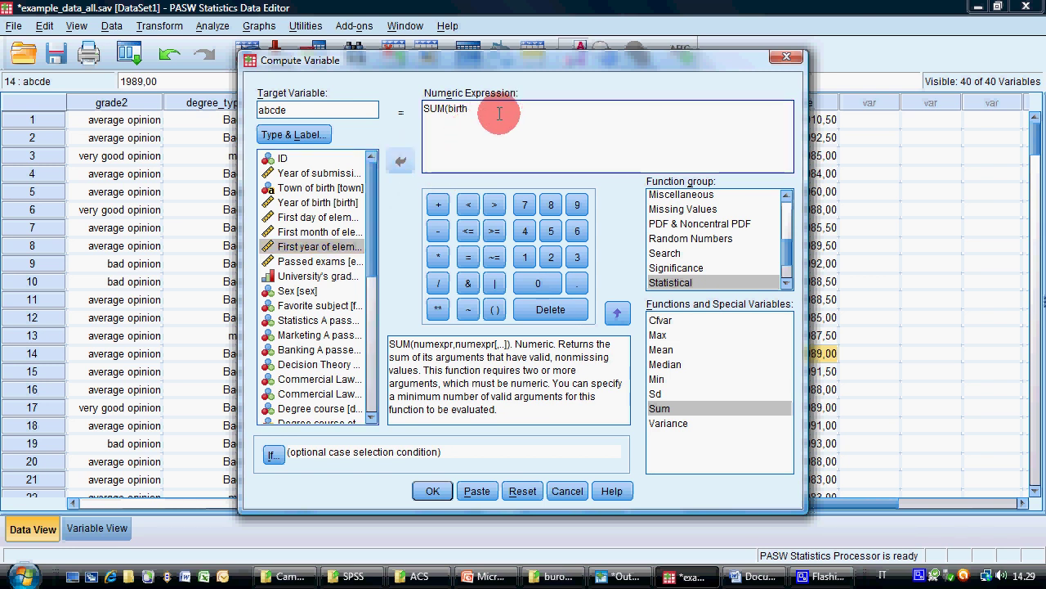
text(,)
click(317, 246)
click(402, 161)
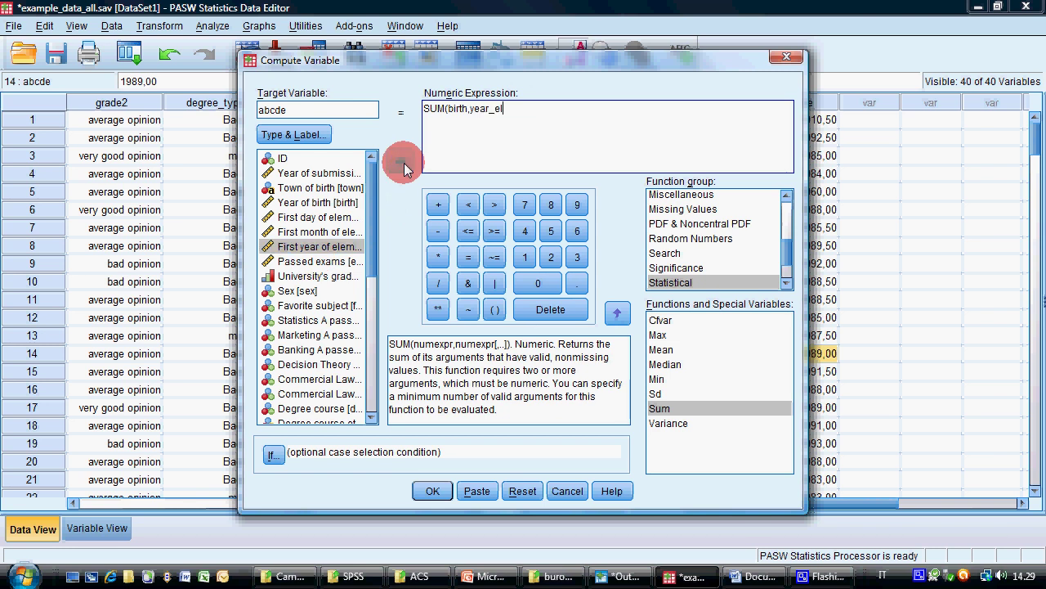
text())
Step: Add the equivalent expression birth+year_el two lines below the SUM function for comparison
key(Return)
key(Return)
click(317, 202)
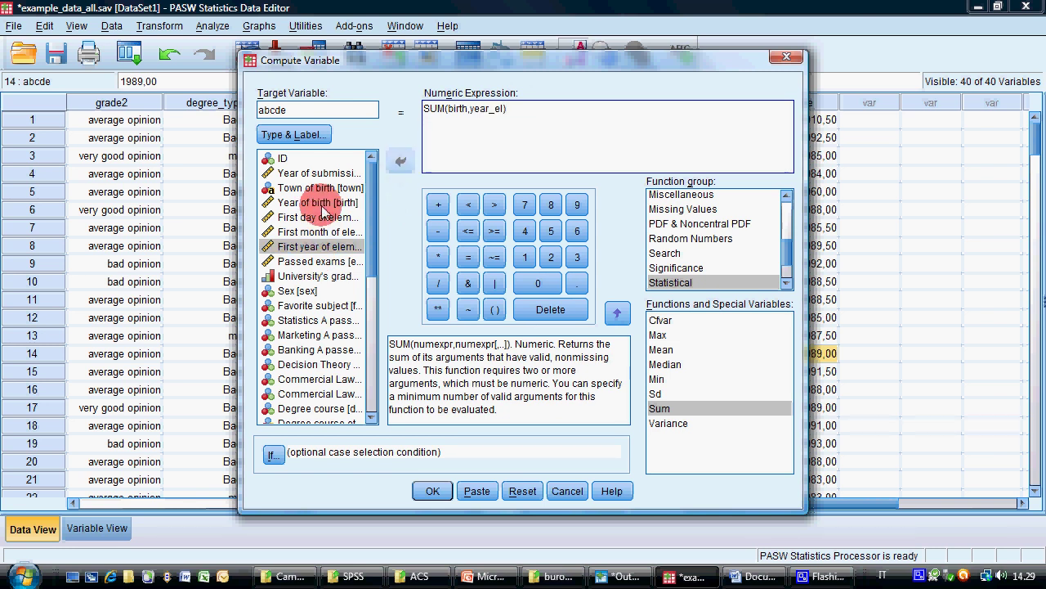
click(399, 166)
text(+)
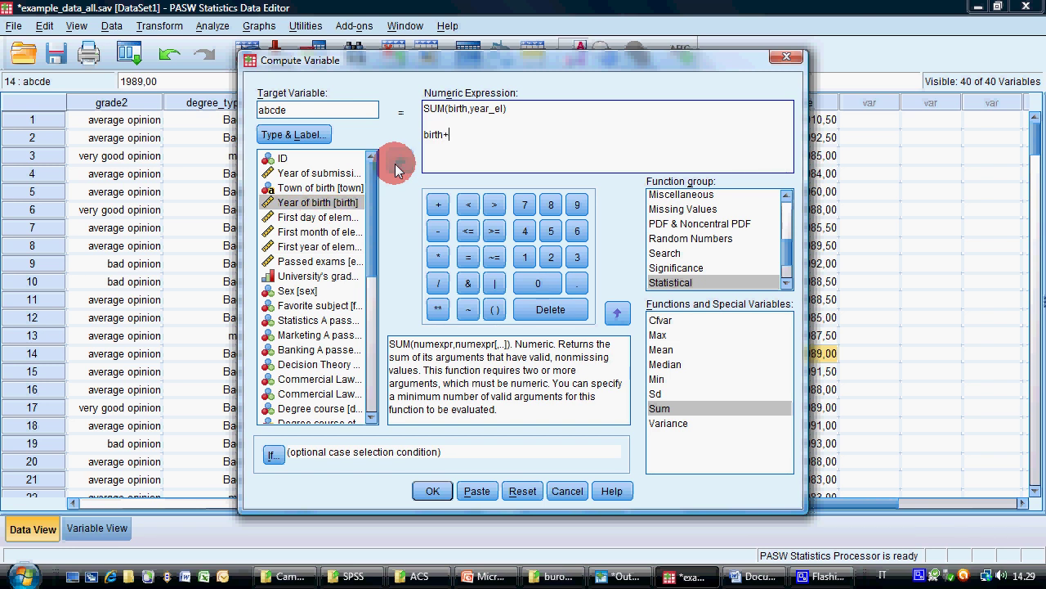
click(313, 246)
click(402, 168)
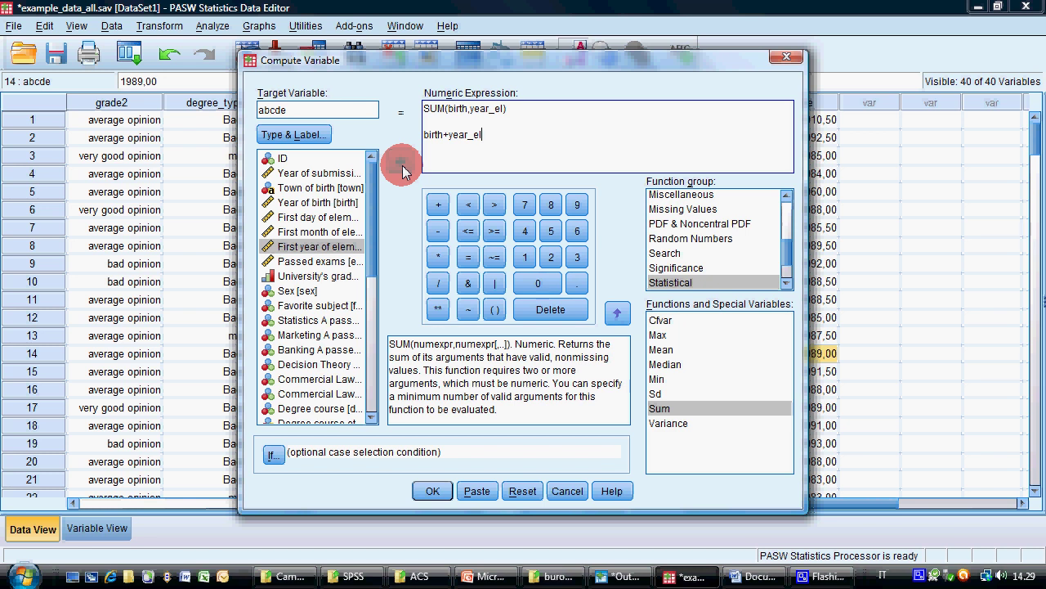
Step: Clear the whole numeric expression and cancel the Compute Variable dialog
click(402, 166)
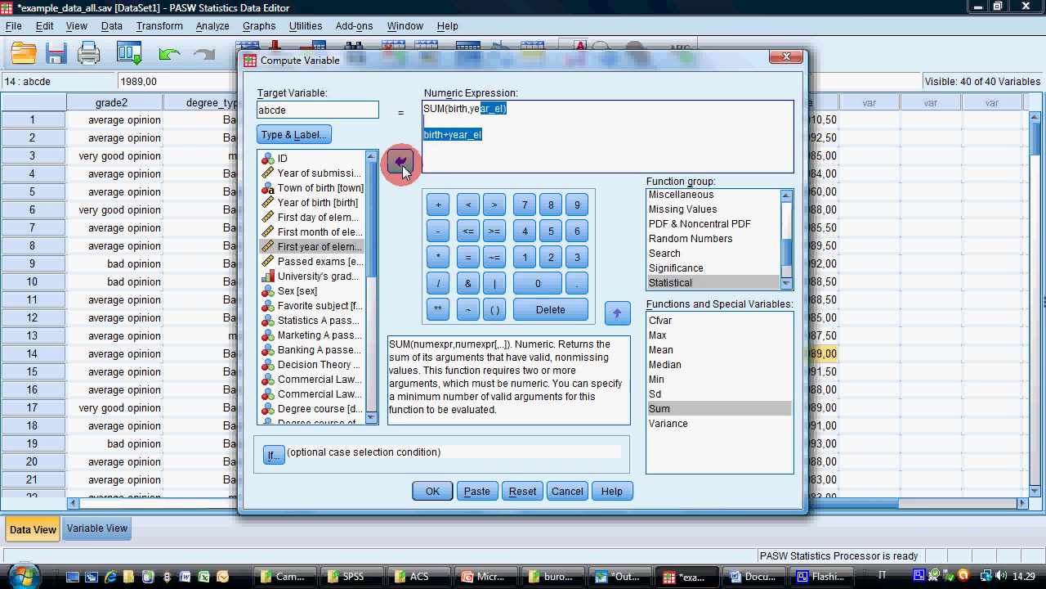
key(ctrl+a)
key(Delete)
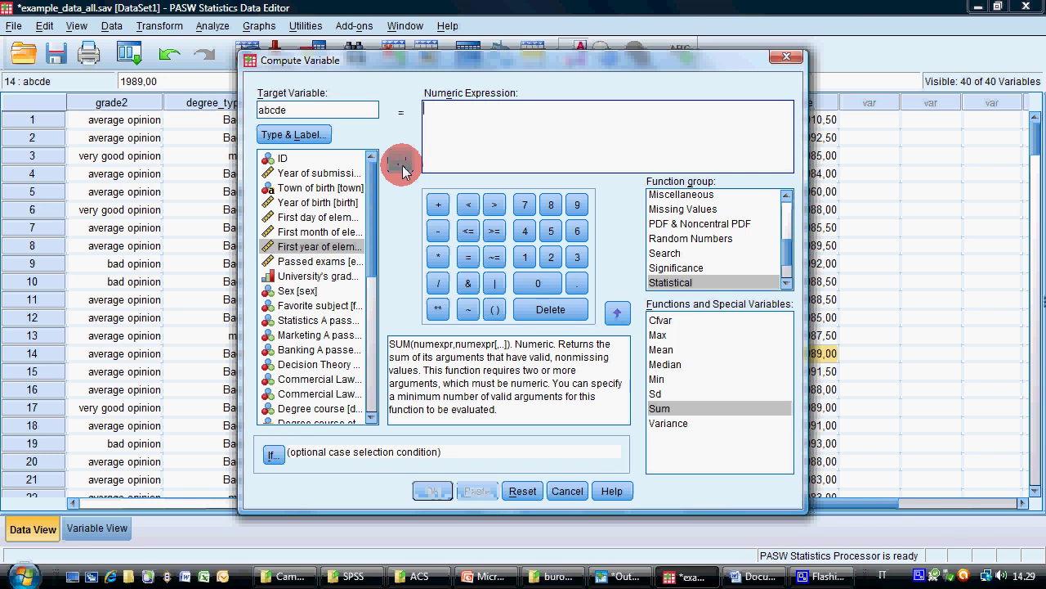
click(565, 493)
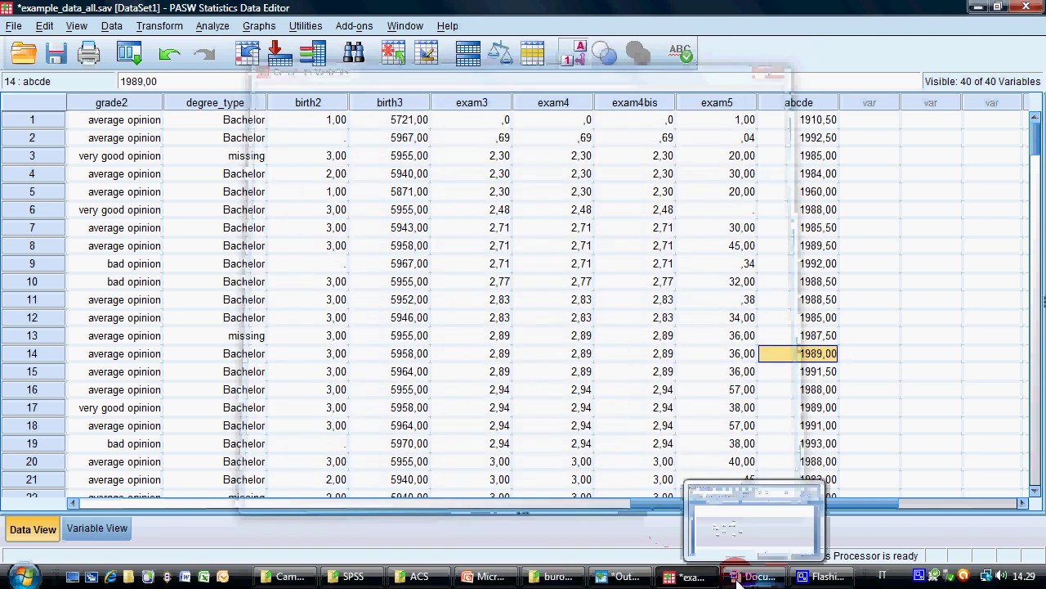